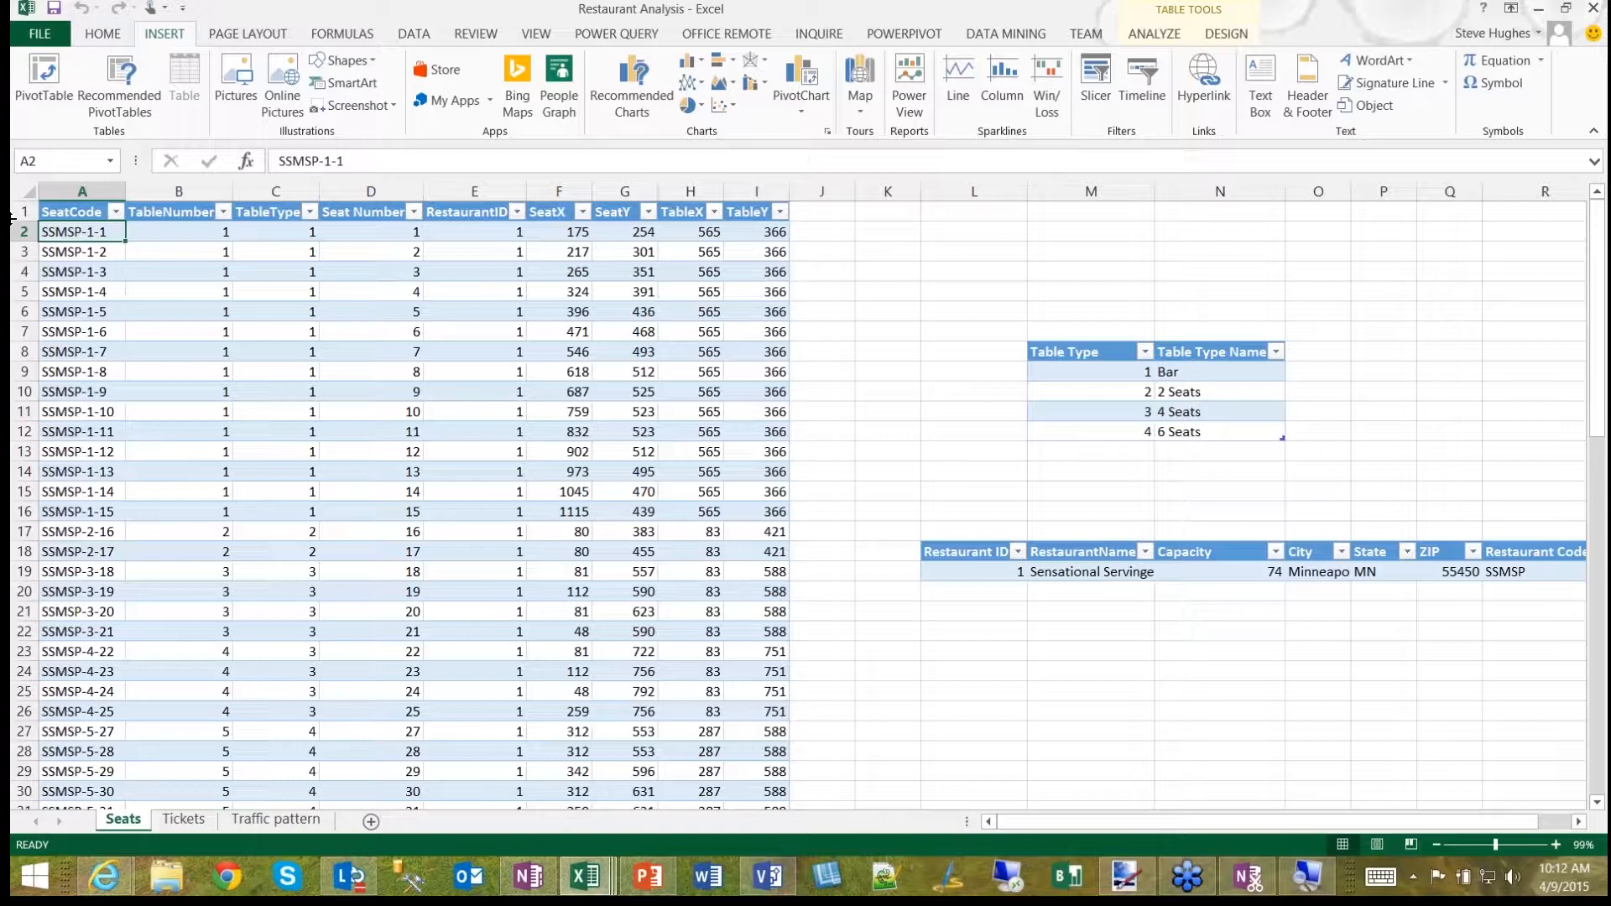
Step: Examine the seat table's columns across the first record, from SeatCode through TableY
{"action": "key", "text": "Right"}
{"action": "key", "text": "Right"}
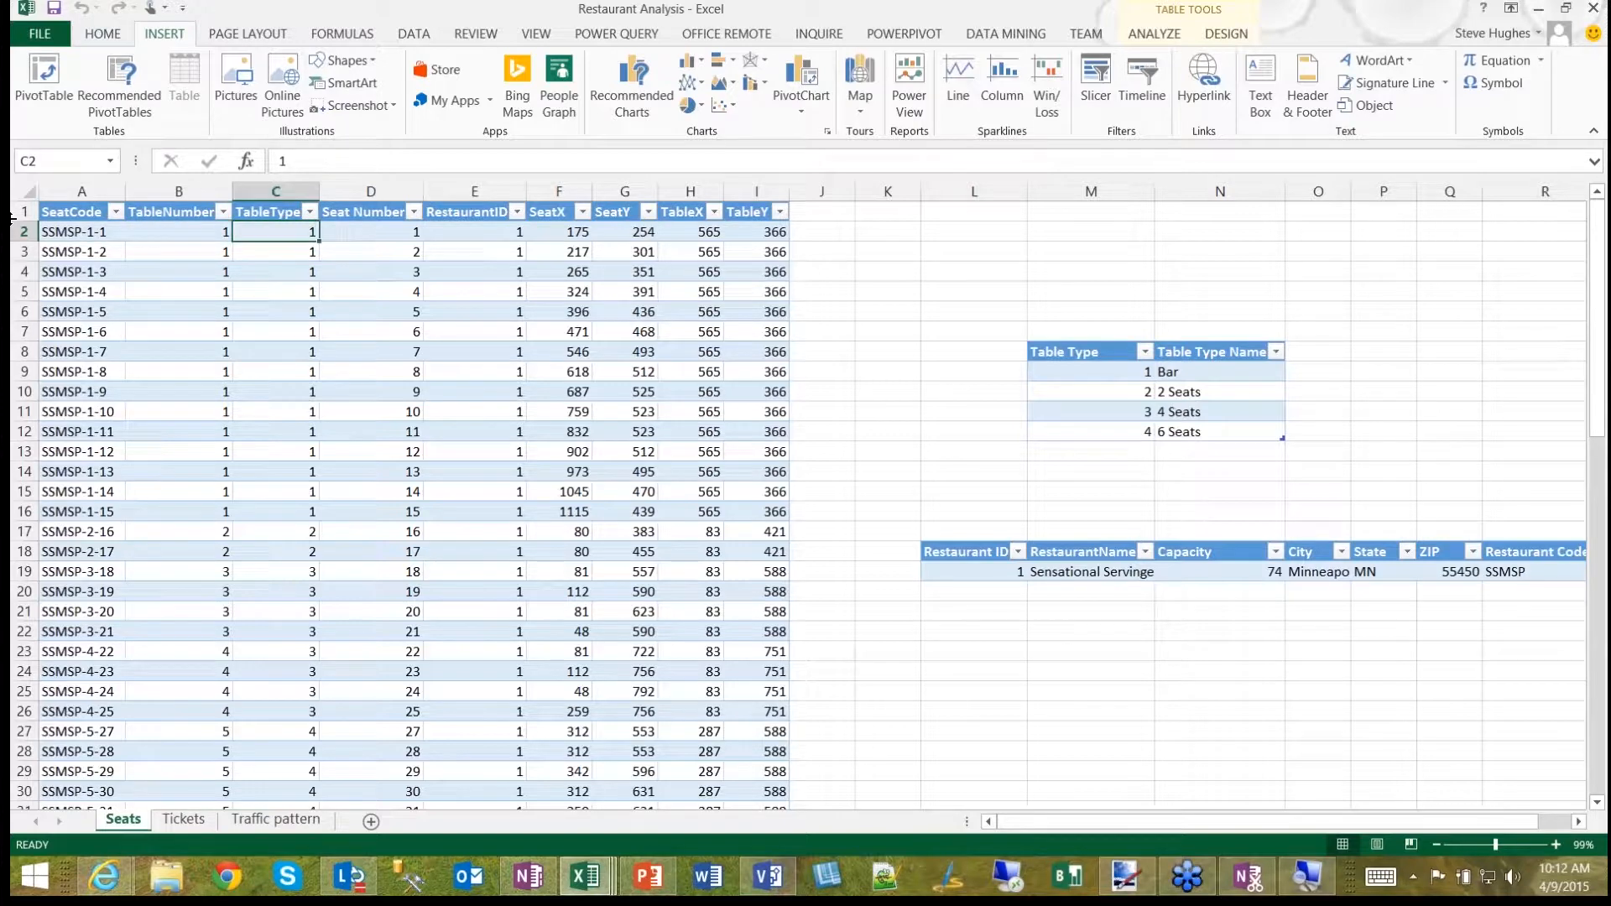
{"action": "key", "text": "Left"}
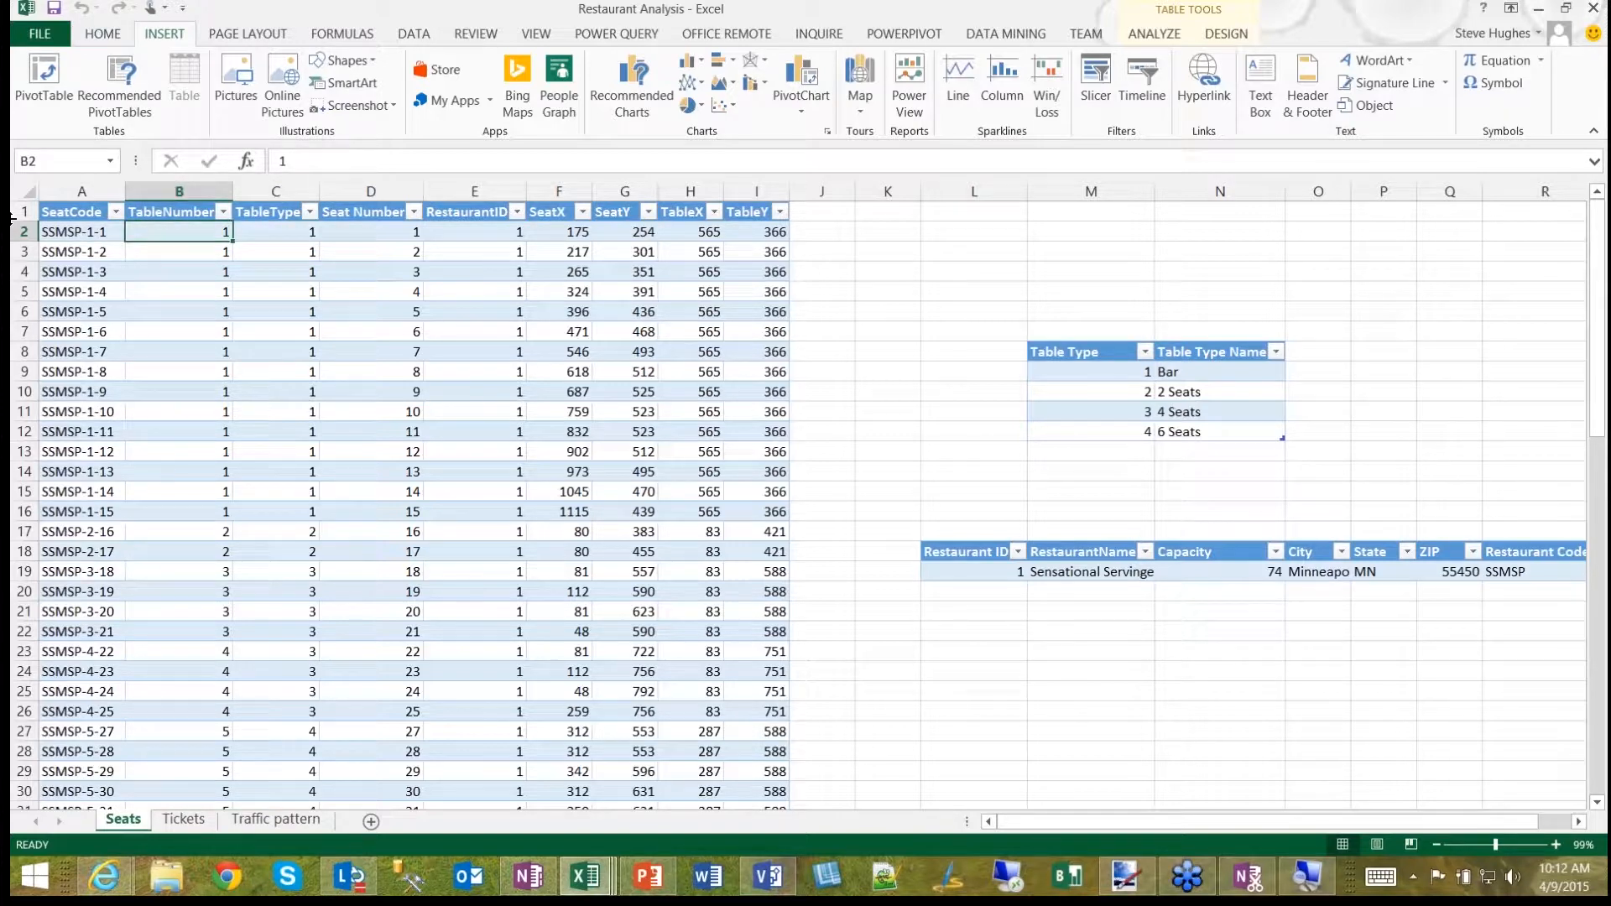
{"action": "key", "text": "Right"}
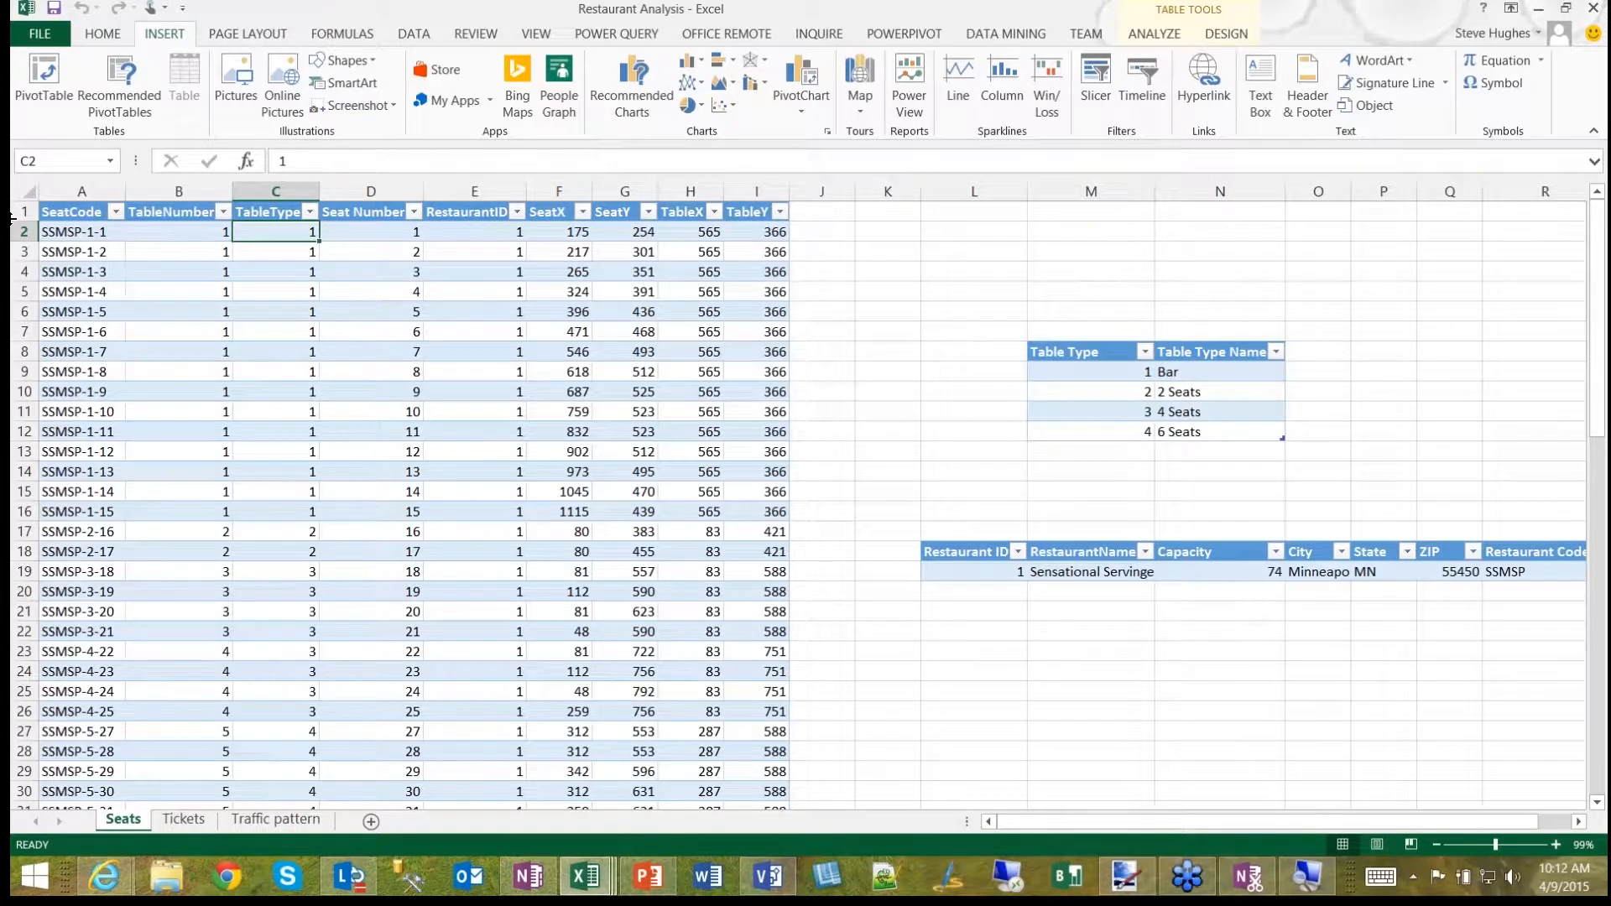
{"action": "key", "text": "Right"}
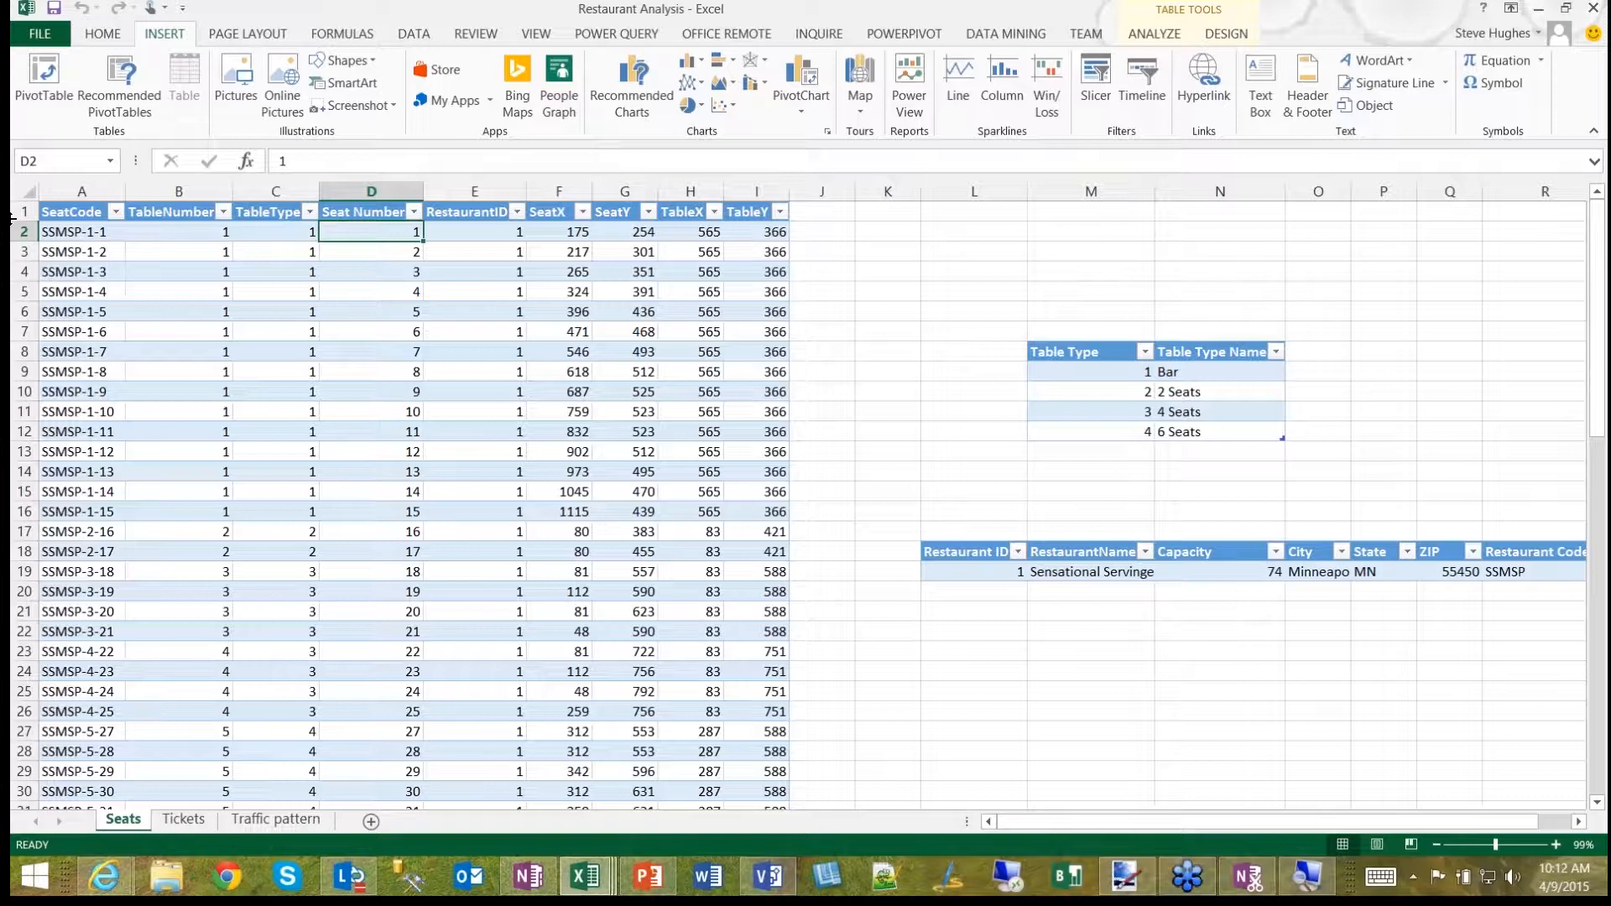
{"action": "key", "text": "Right"}
{"action": "key", "text": "Right"}
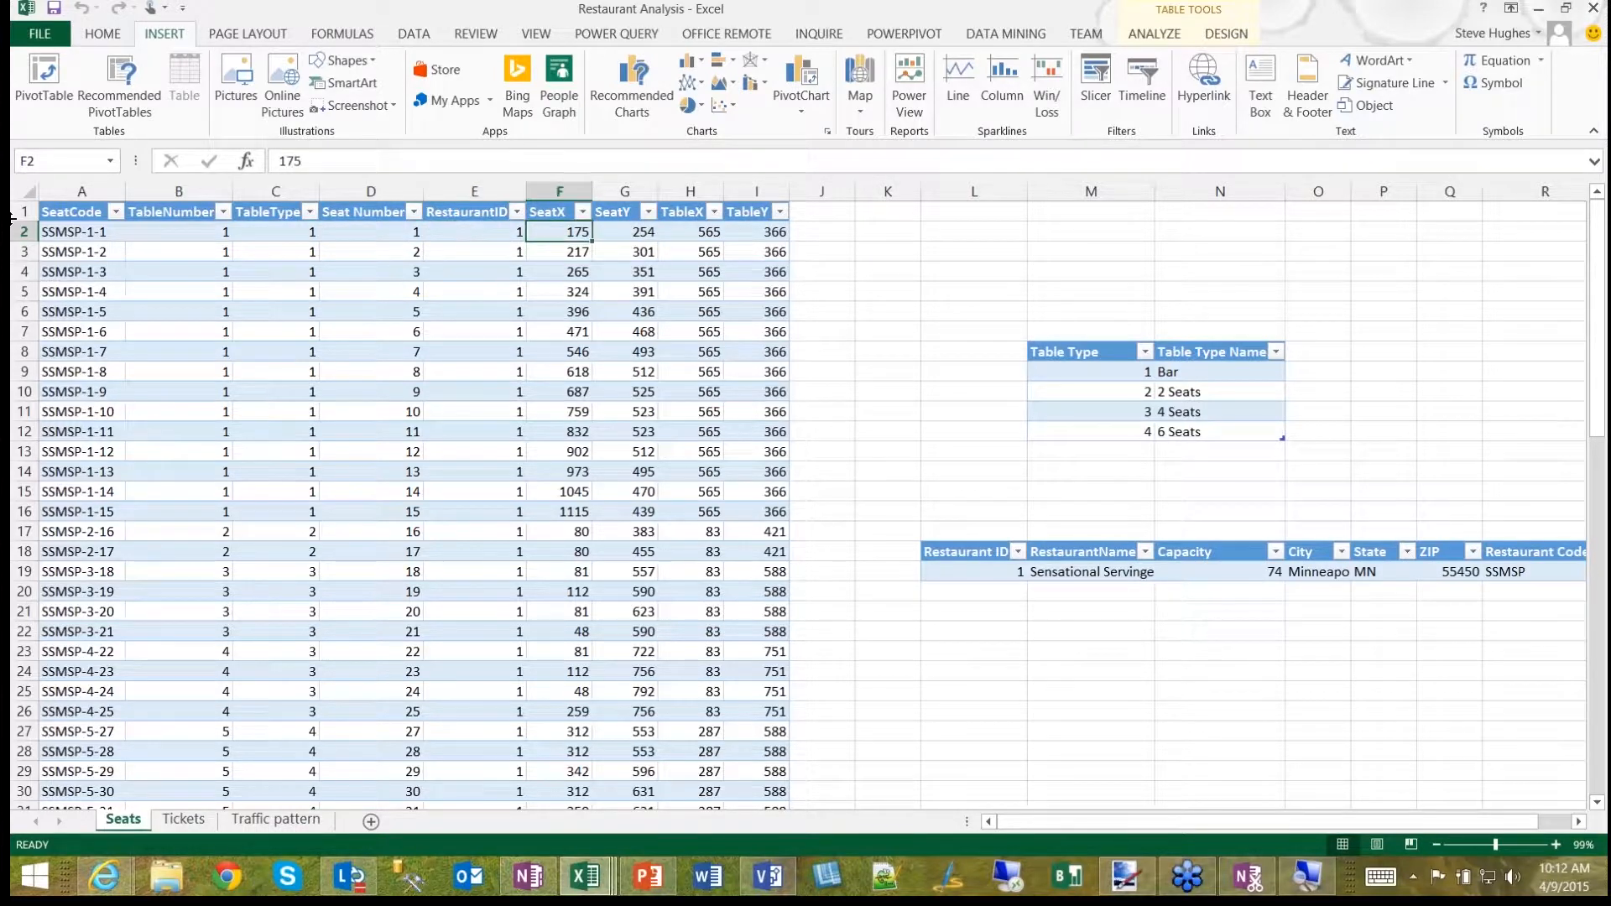
{"action": "key", "text": "Right"}
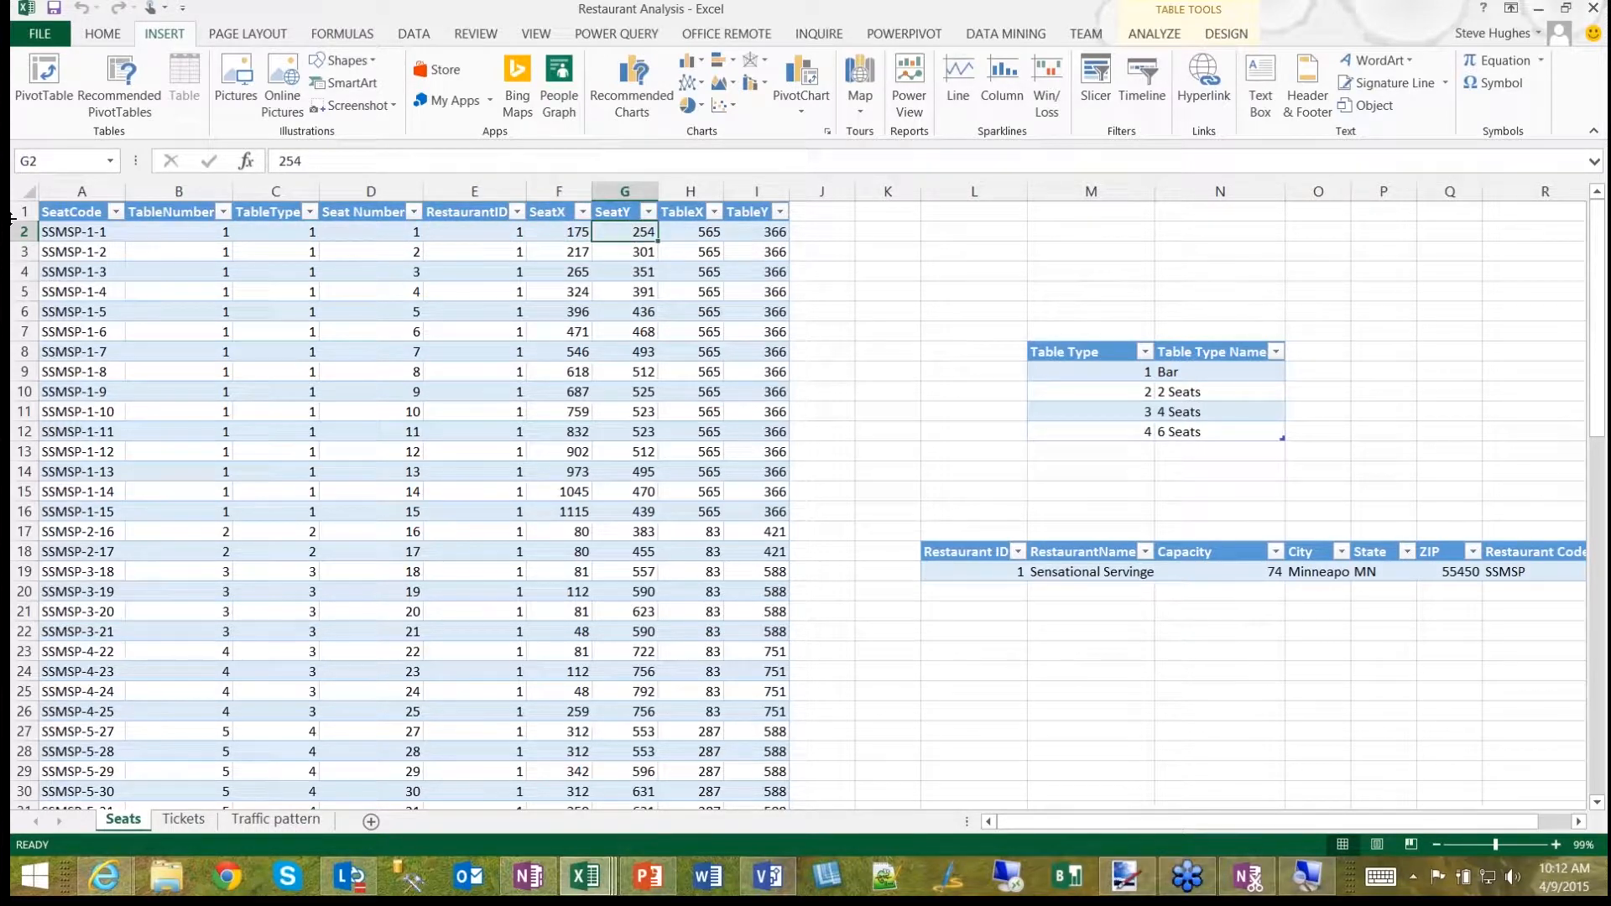
{"action": "key", "text": "Right"}
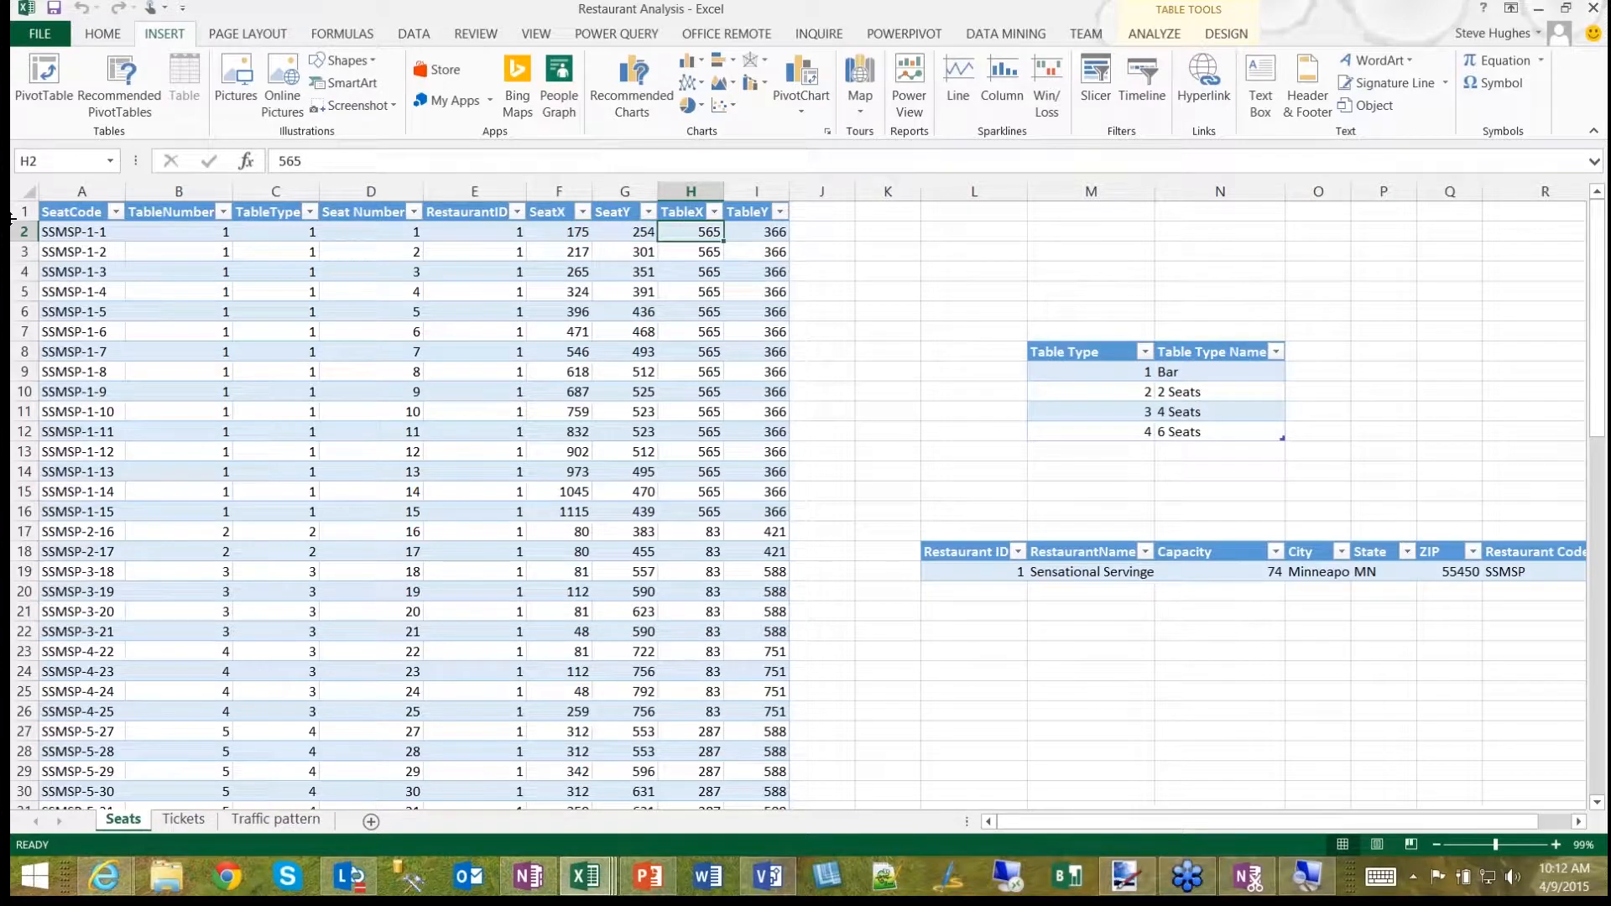
{"action": "key", "text": "Right"}
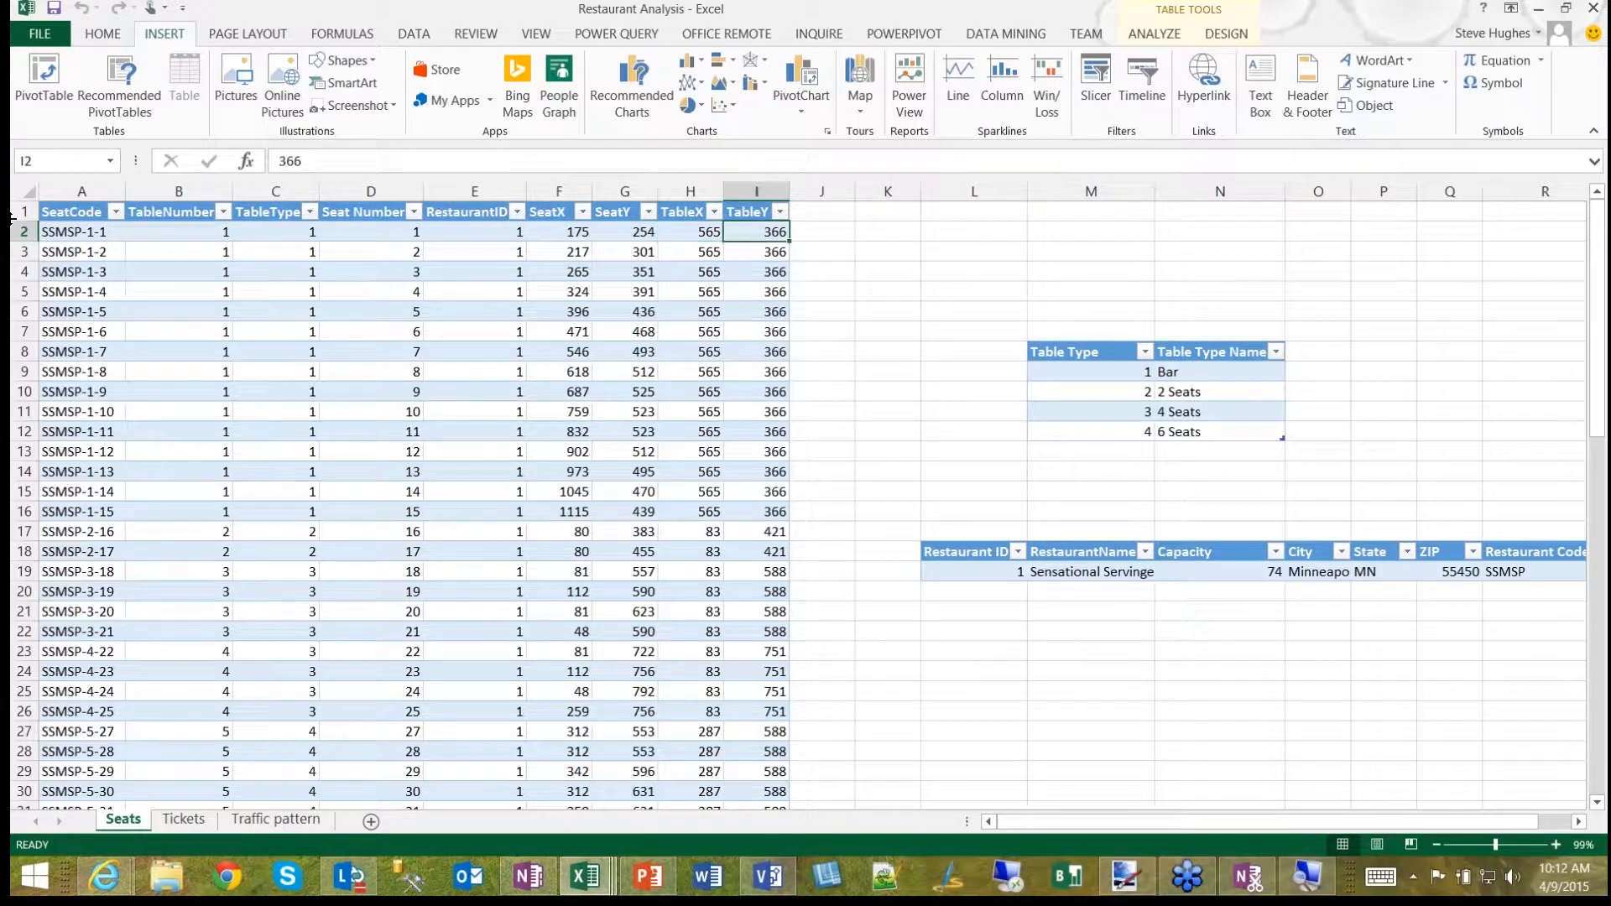
Step: Review the seat and table coordinate columns, SeatX, SeatY, TableX and TableY, in the first seat record
{"action": "key", "text": "Left"}
{"action": "key", "text": "Left"}
{"action": "key", "text": "Left"}
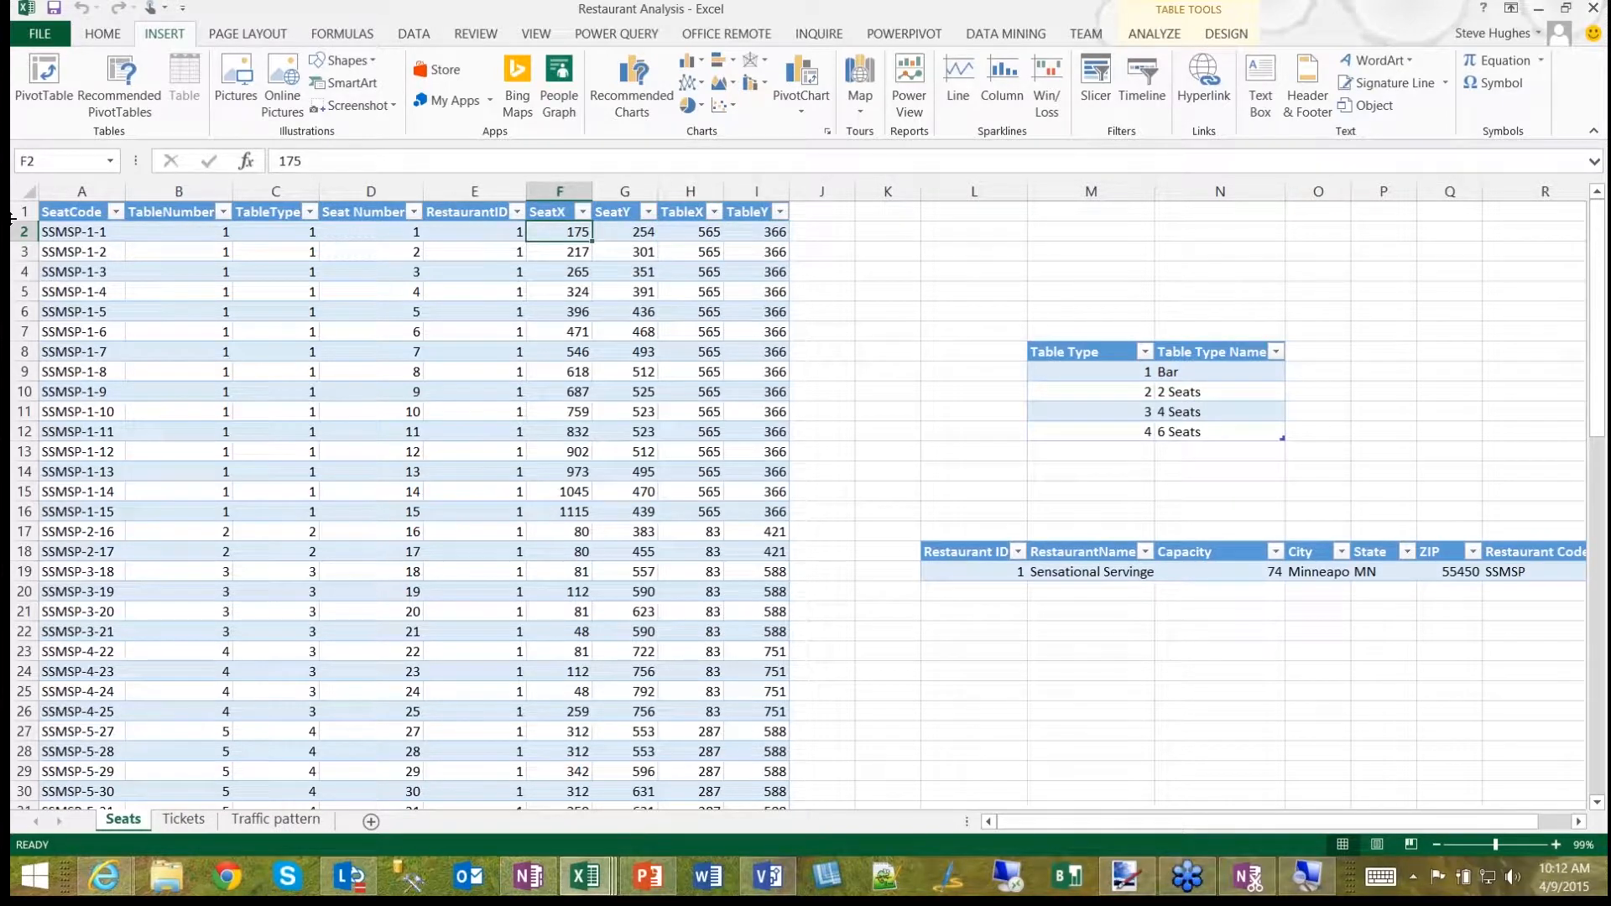
{"action": "key", "text": "Right"}
{"action": "key", "text": "Right"}
{"action": "key", "text": "Right"}
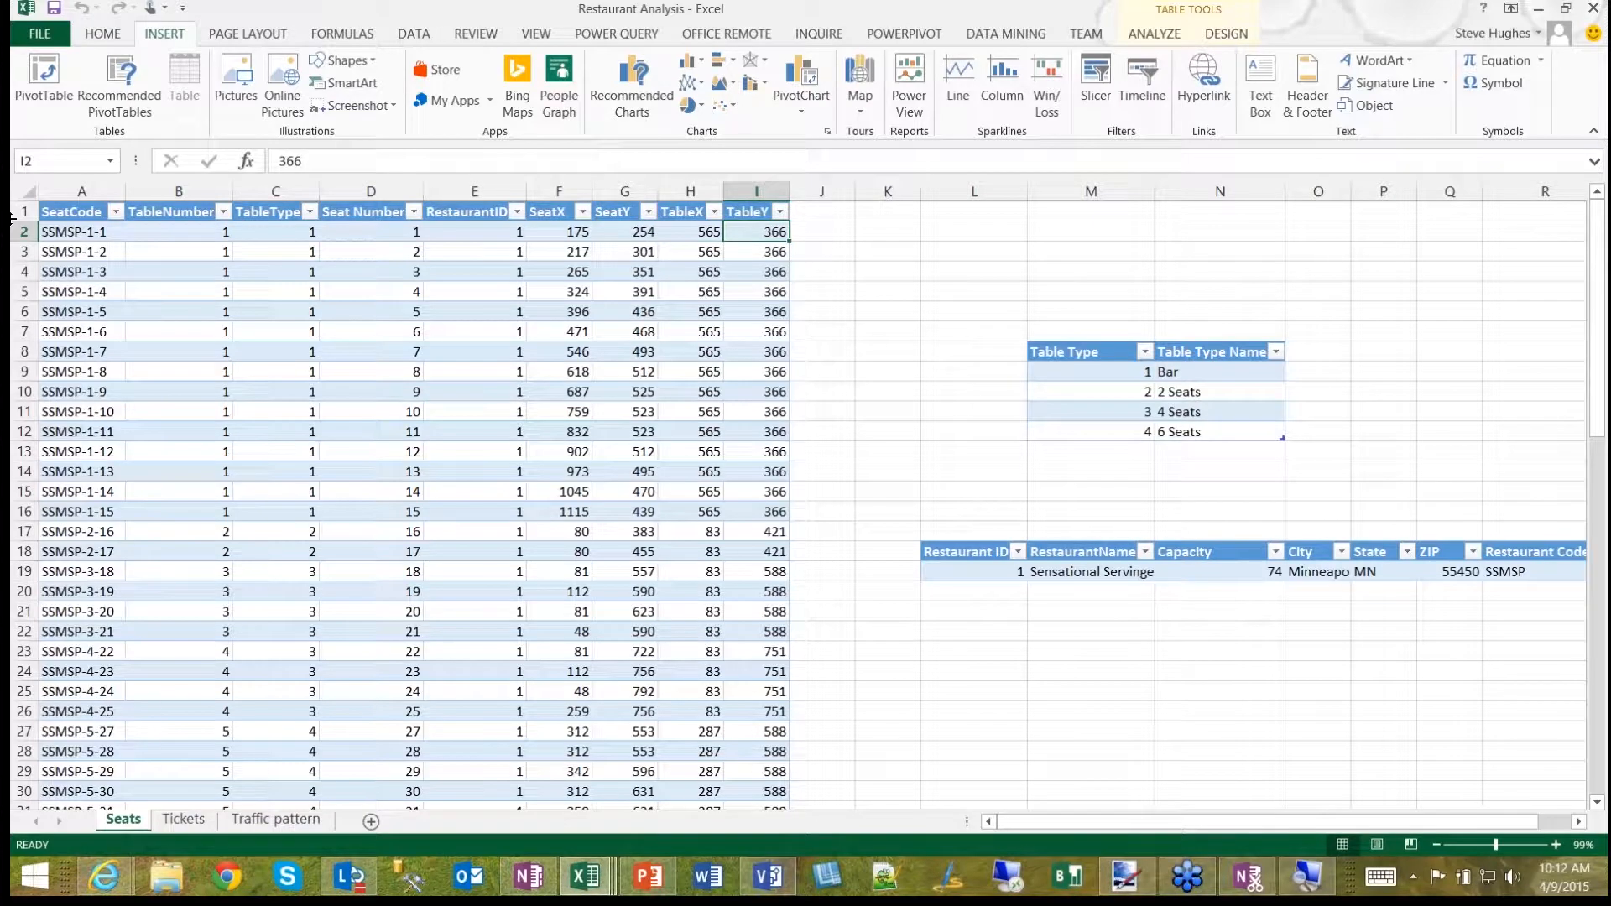
Step: Go to the Table Type lookup table beside the seat data and review its entries
{"action": "key", "text": "Right"}
{"action": "key", "text": "Right"}
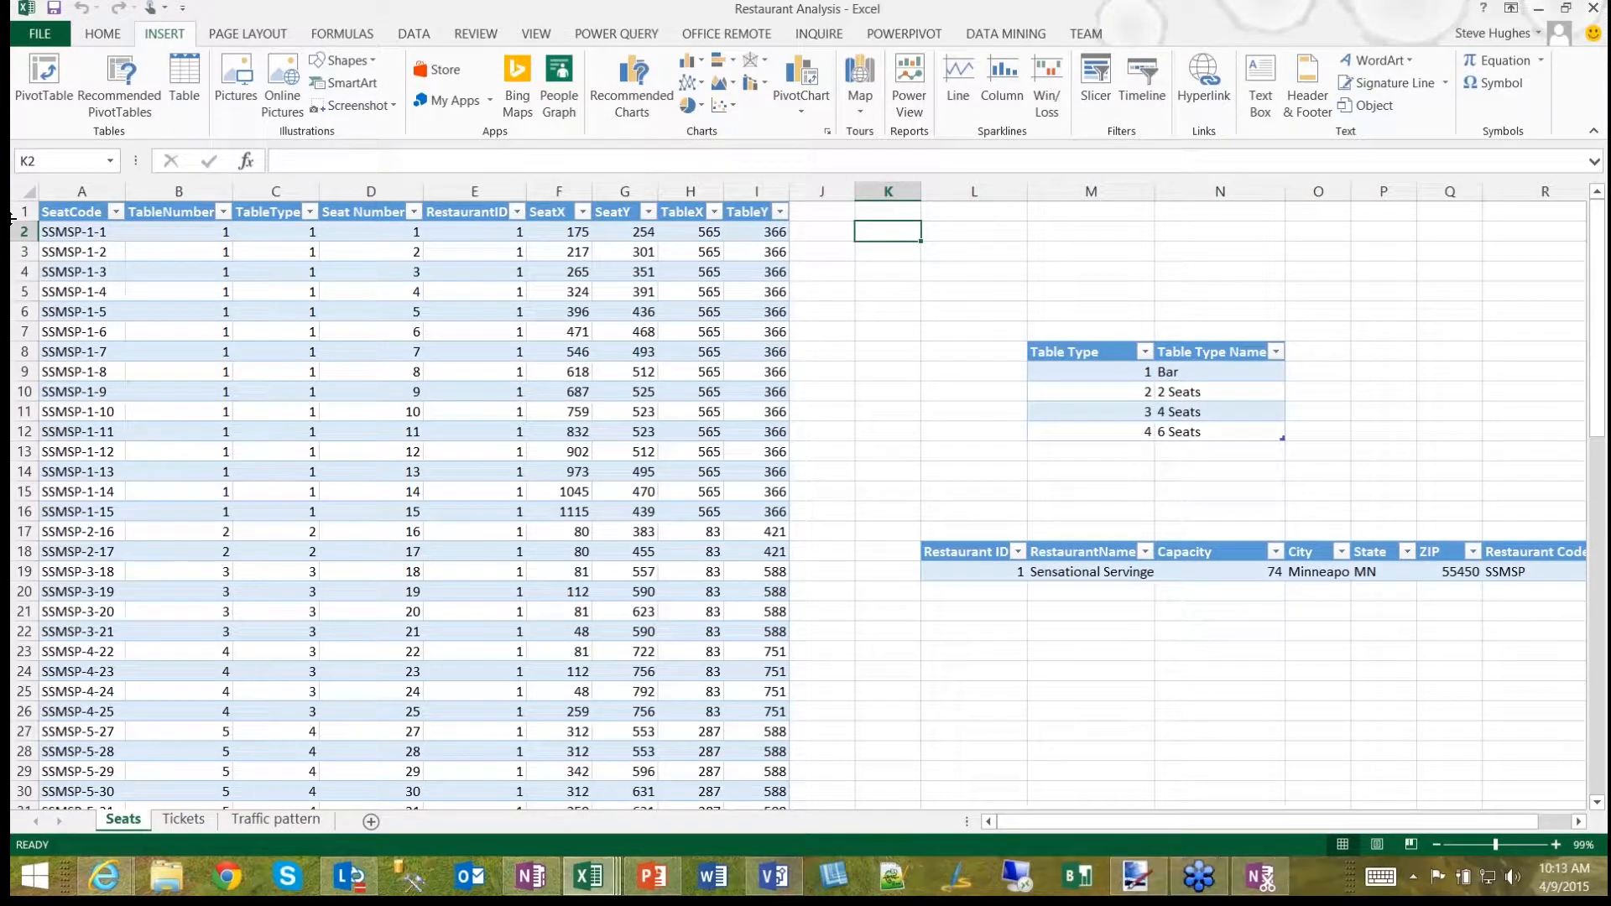
{"action": "key", "text": "Down"}
{"action": "key", "text": "Down"}
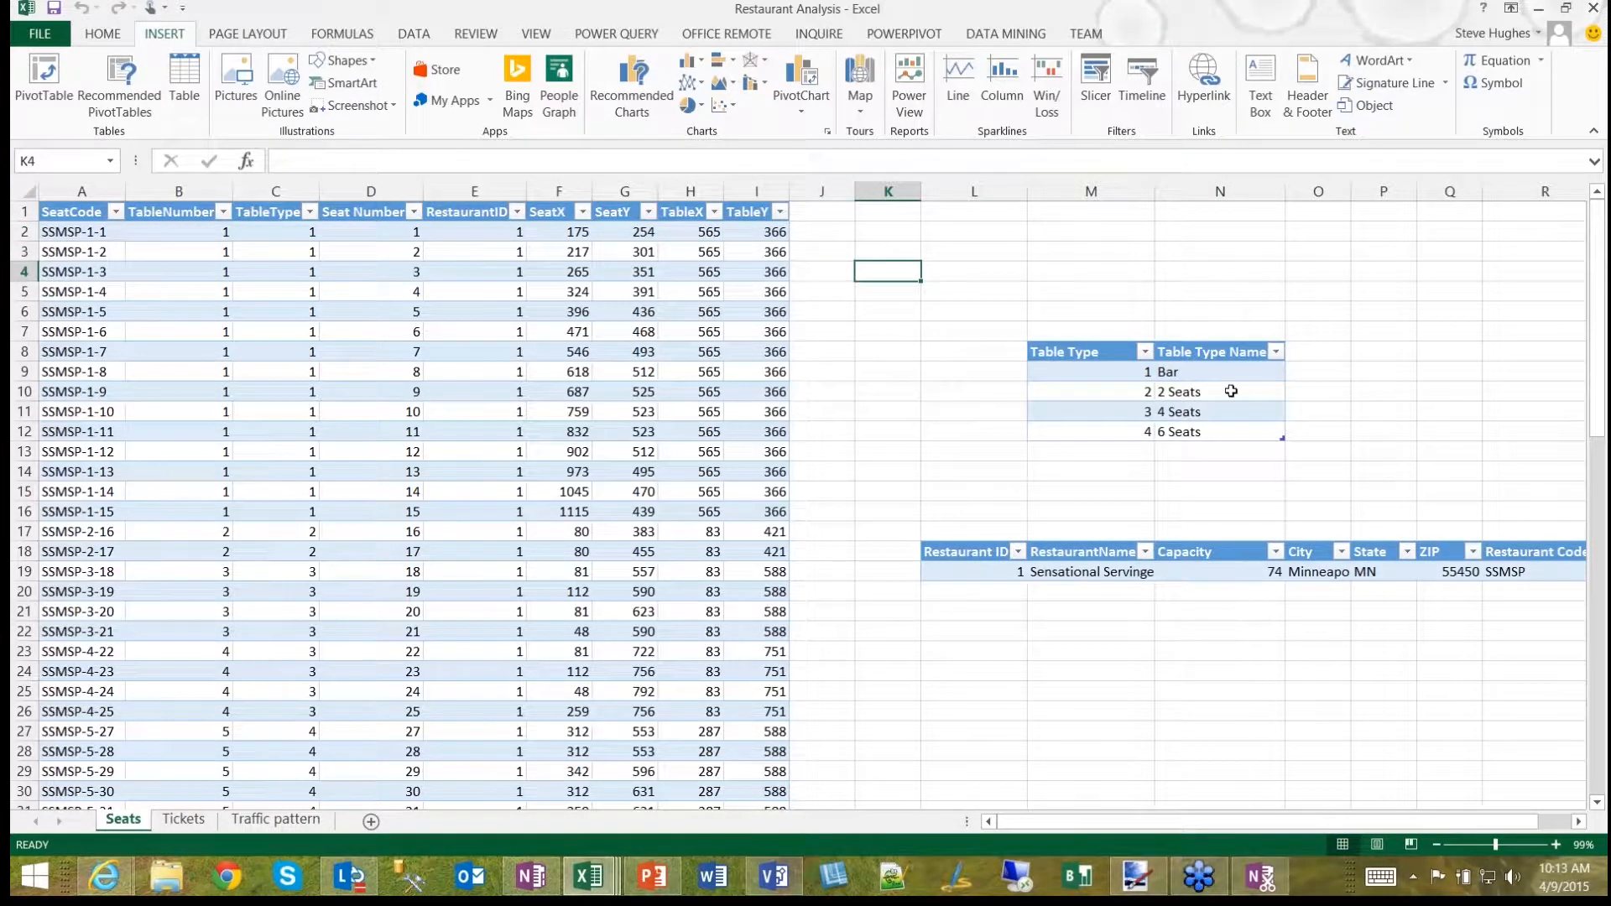
{"action": "left_click", "coordinate": [1082, 352]}
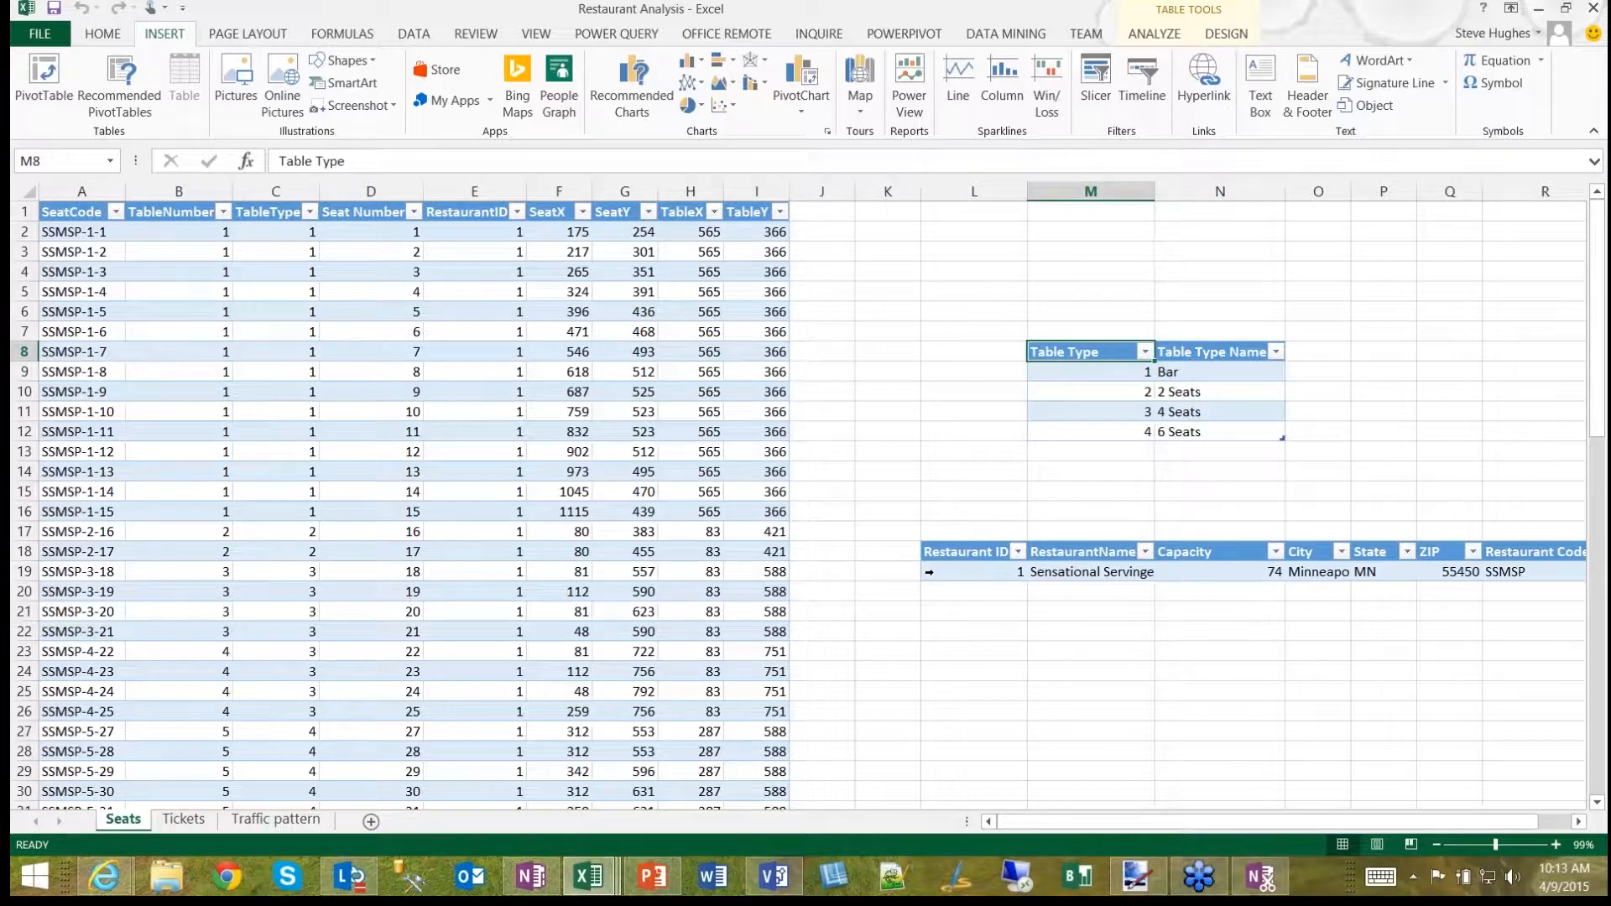
Step: Examine the restaurant record's fields, including capacity, city, state, ZIP and restaurant code
{"action": "left_click", "coordinate": [930, 572]}
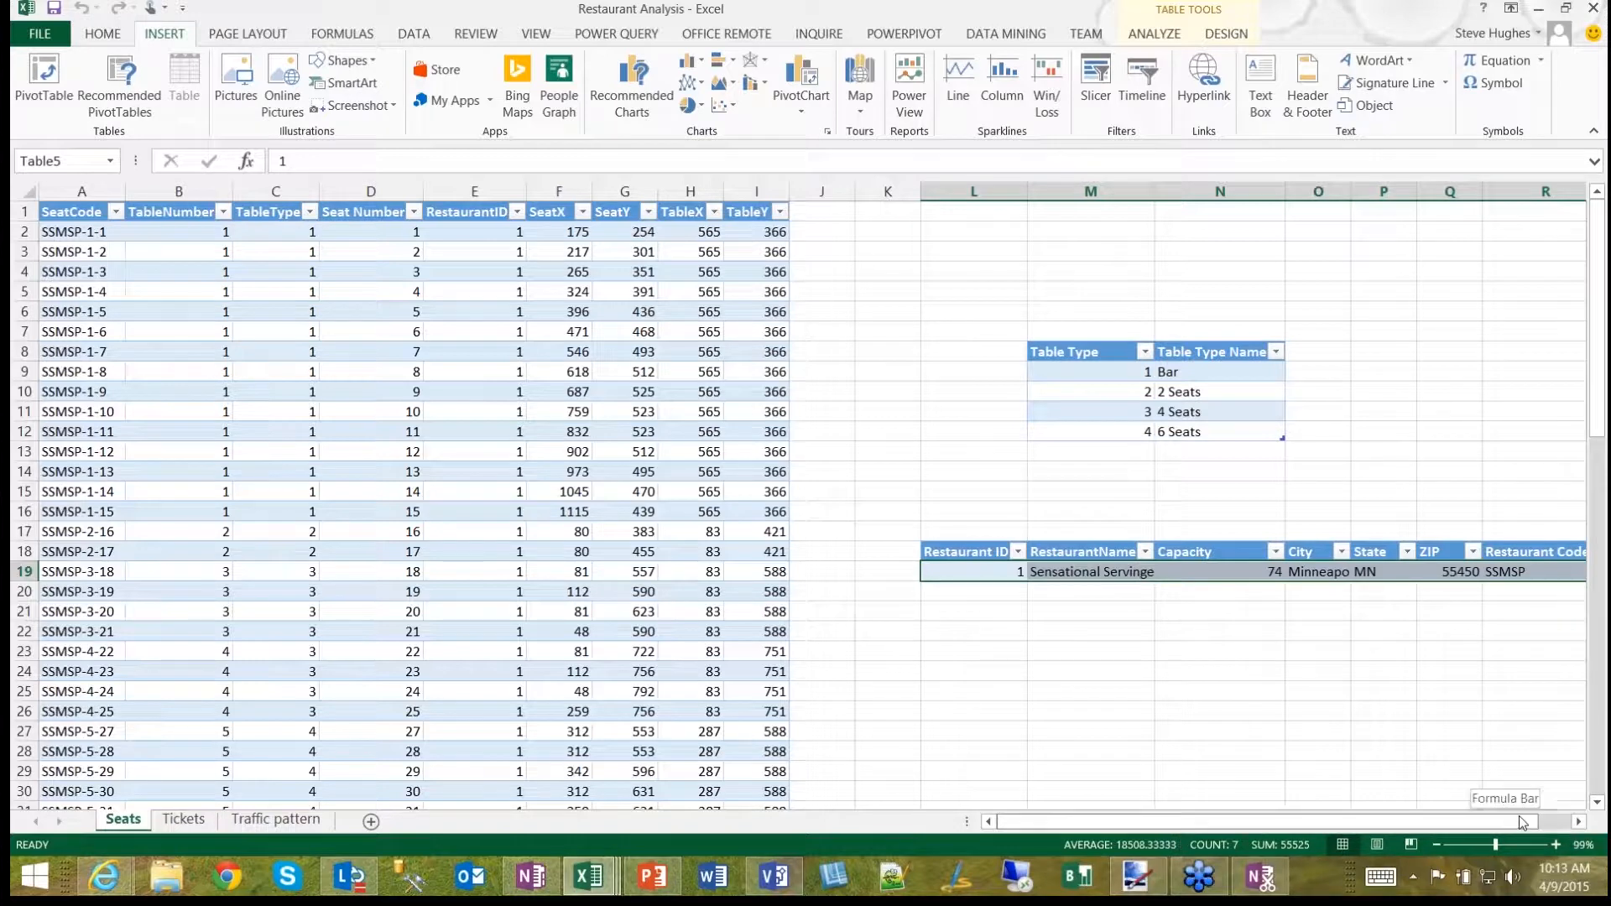
{"action": "left_click_drag", "start_coordinate": [1520, 817], "coordinate": [1552, 818]}
{"action": "key", "text": "Right"}
{"action": "key", "text": "Right"}
{"action": "key", "text": "Right"}
{"action": "key", "text": "Right"}
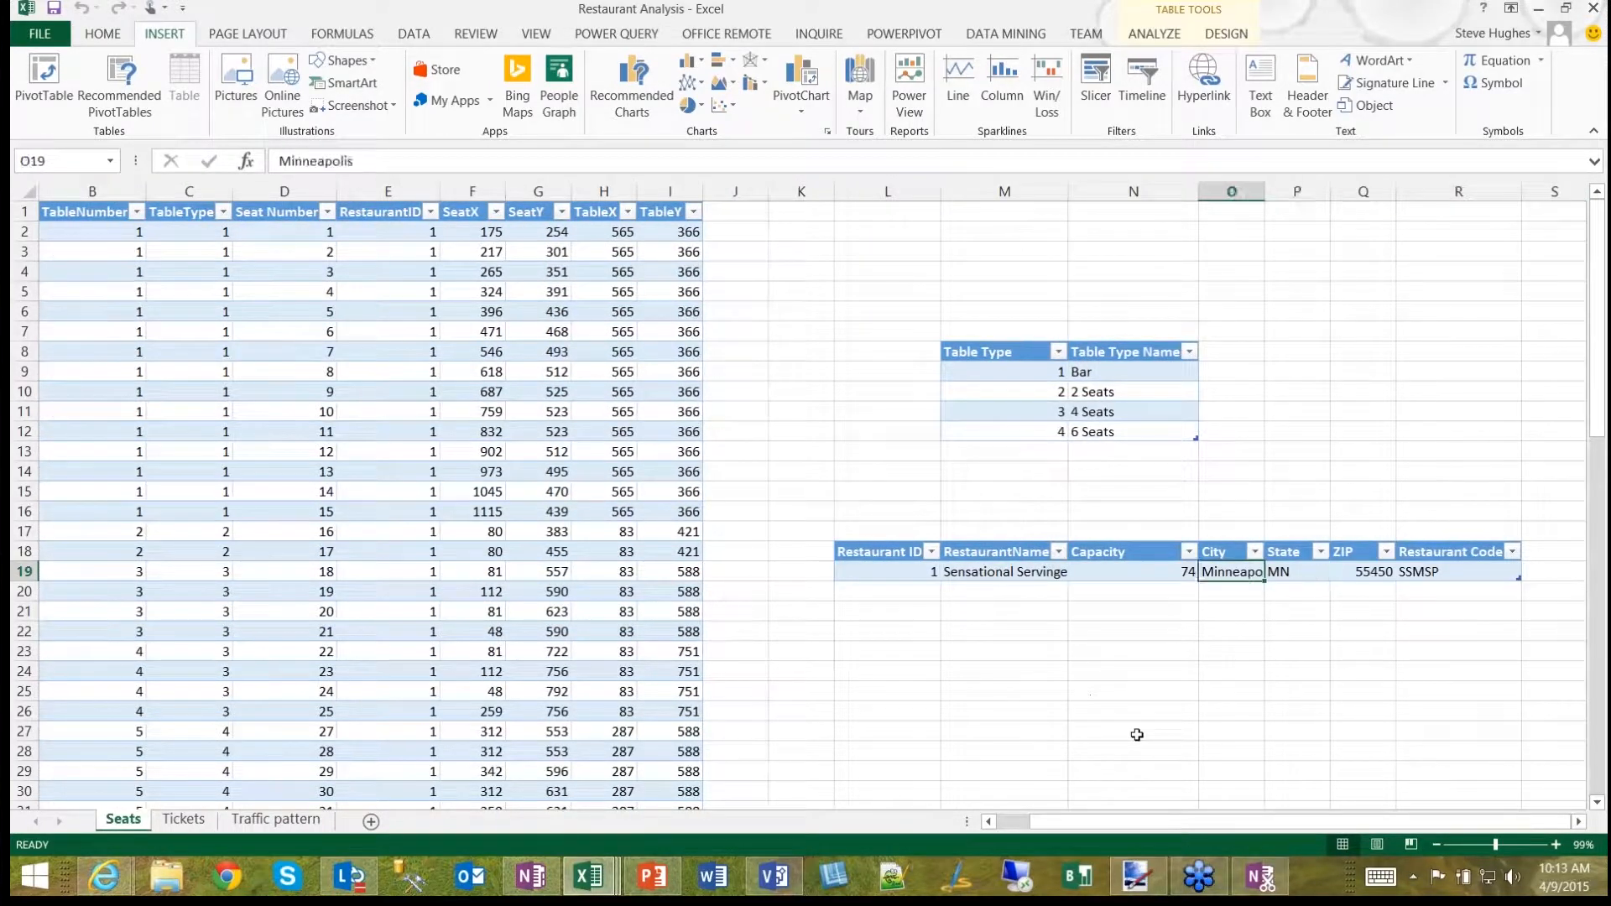
{"action": "key", "text": "Left"}
{"action": "key", "text": "Right"}
{"action": "key", "text": "Right"}
{"action": "key", "text": "Left"}
{"action": "key", "text": "Left"}
Step: Examine the Tickets sheet's columns from Ticket Number to Alcohol, and review the hourly ticket counts on the Traffic pattern sheet
{"action": "left_click", "coordinate": [203, 824]}
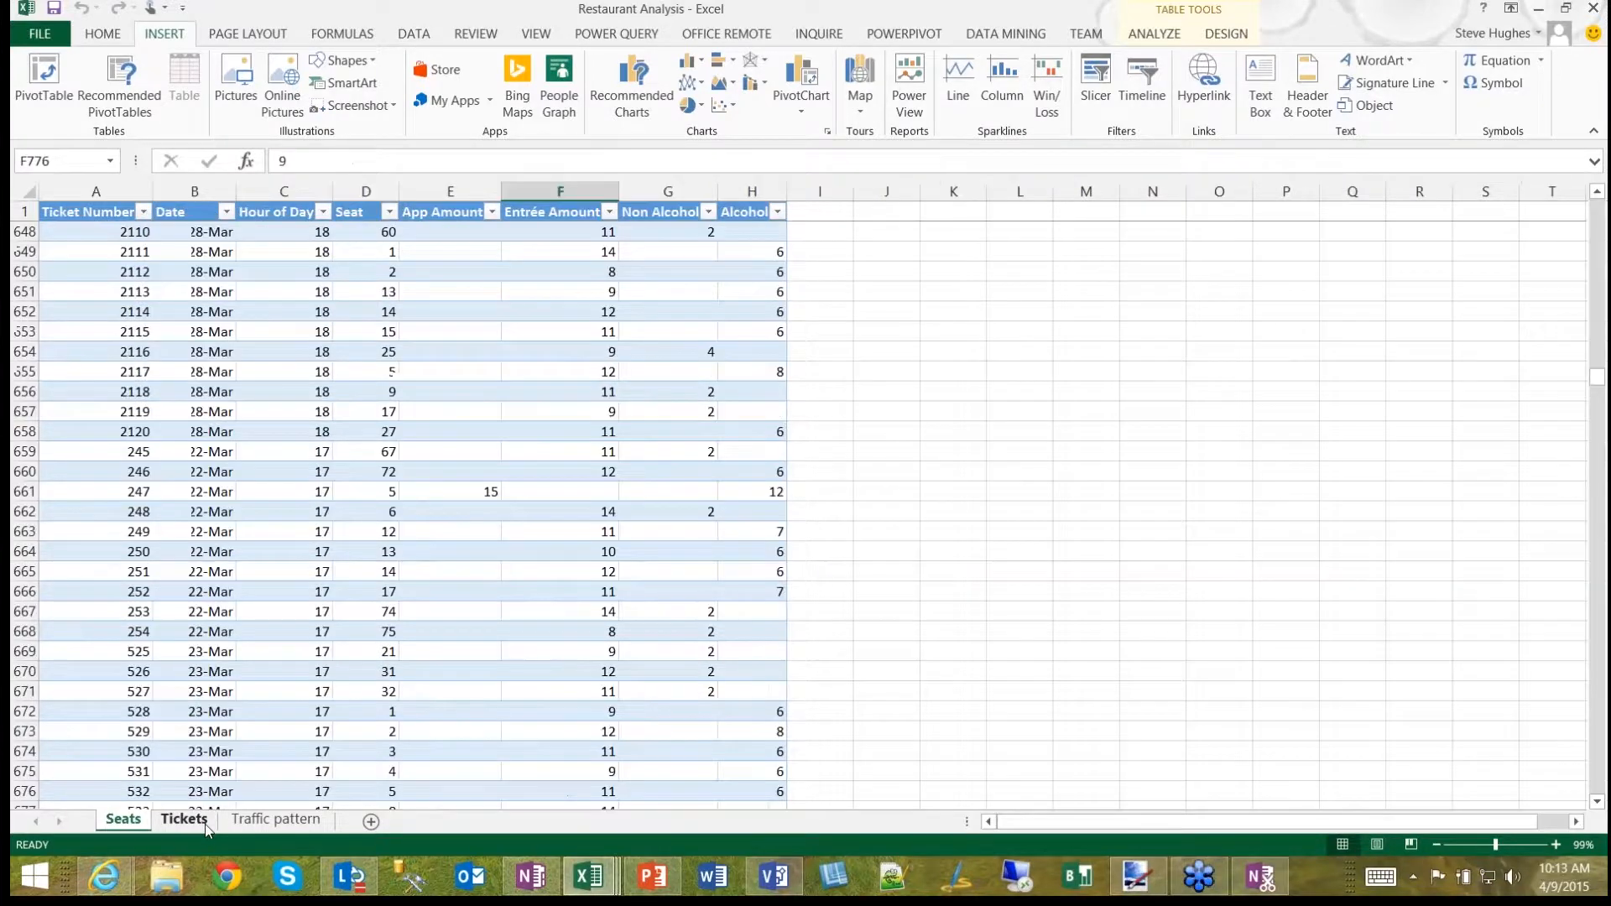
{"action": "left_click", "coordinate": [125, 243]}
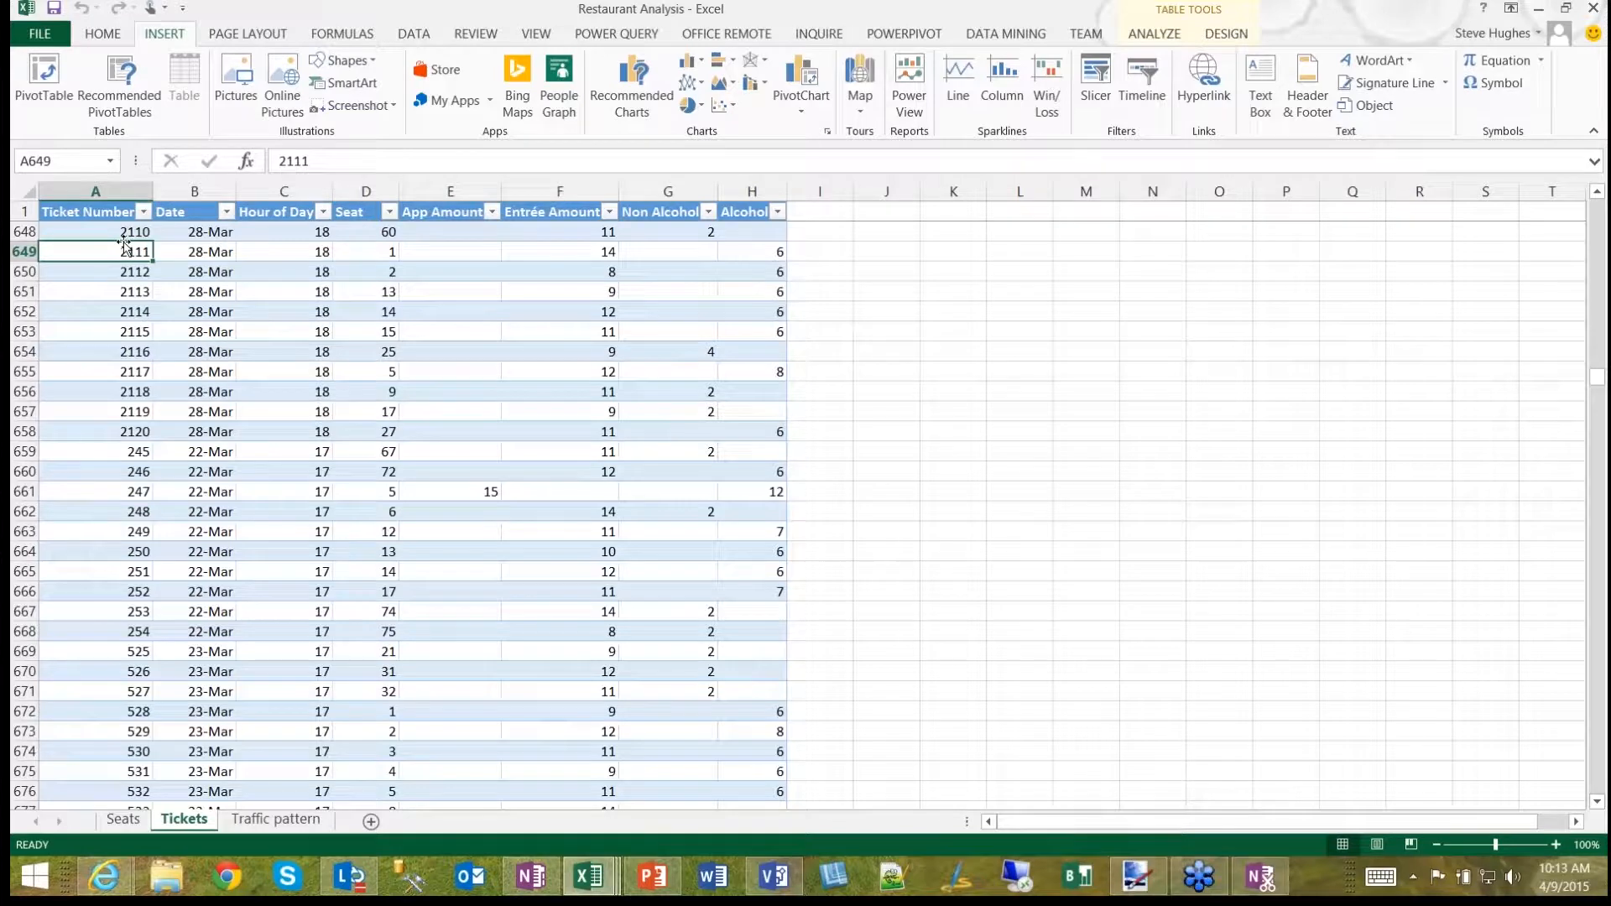
{"action": "key", "text": "Right"}
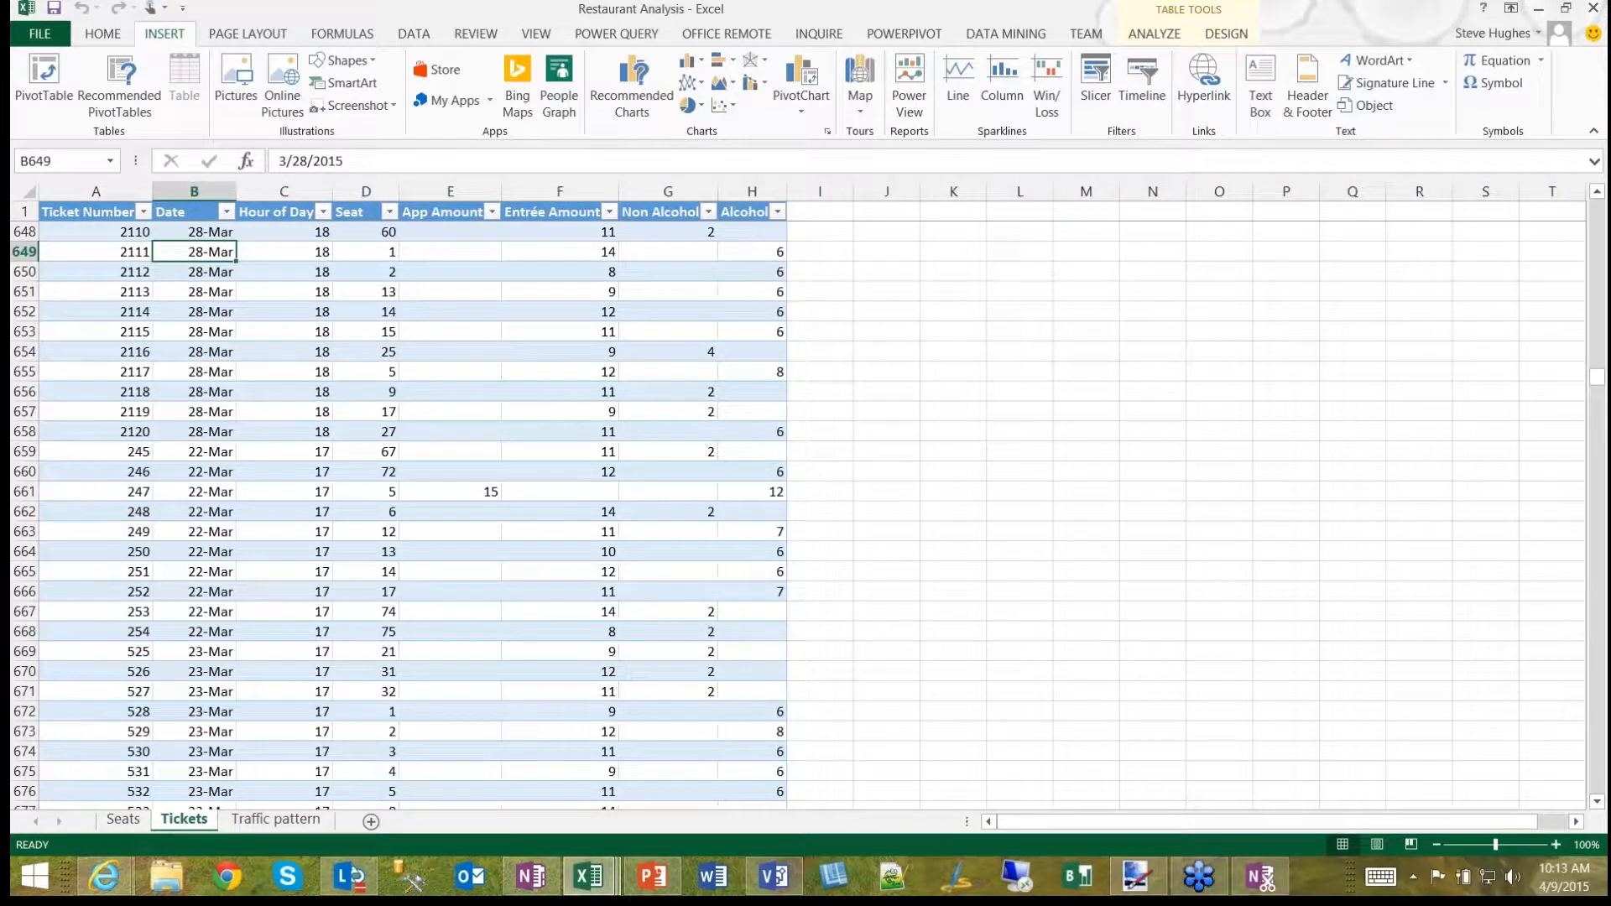
{"action": "key", "text": "Right"}
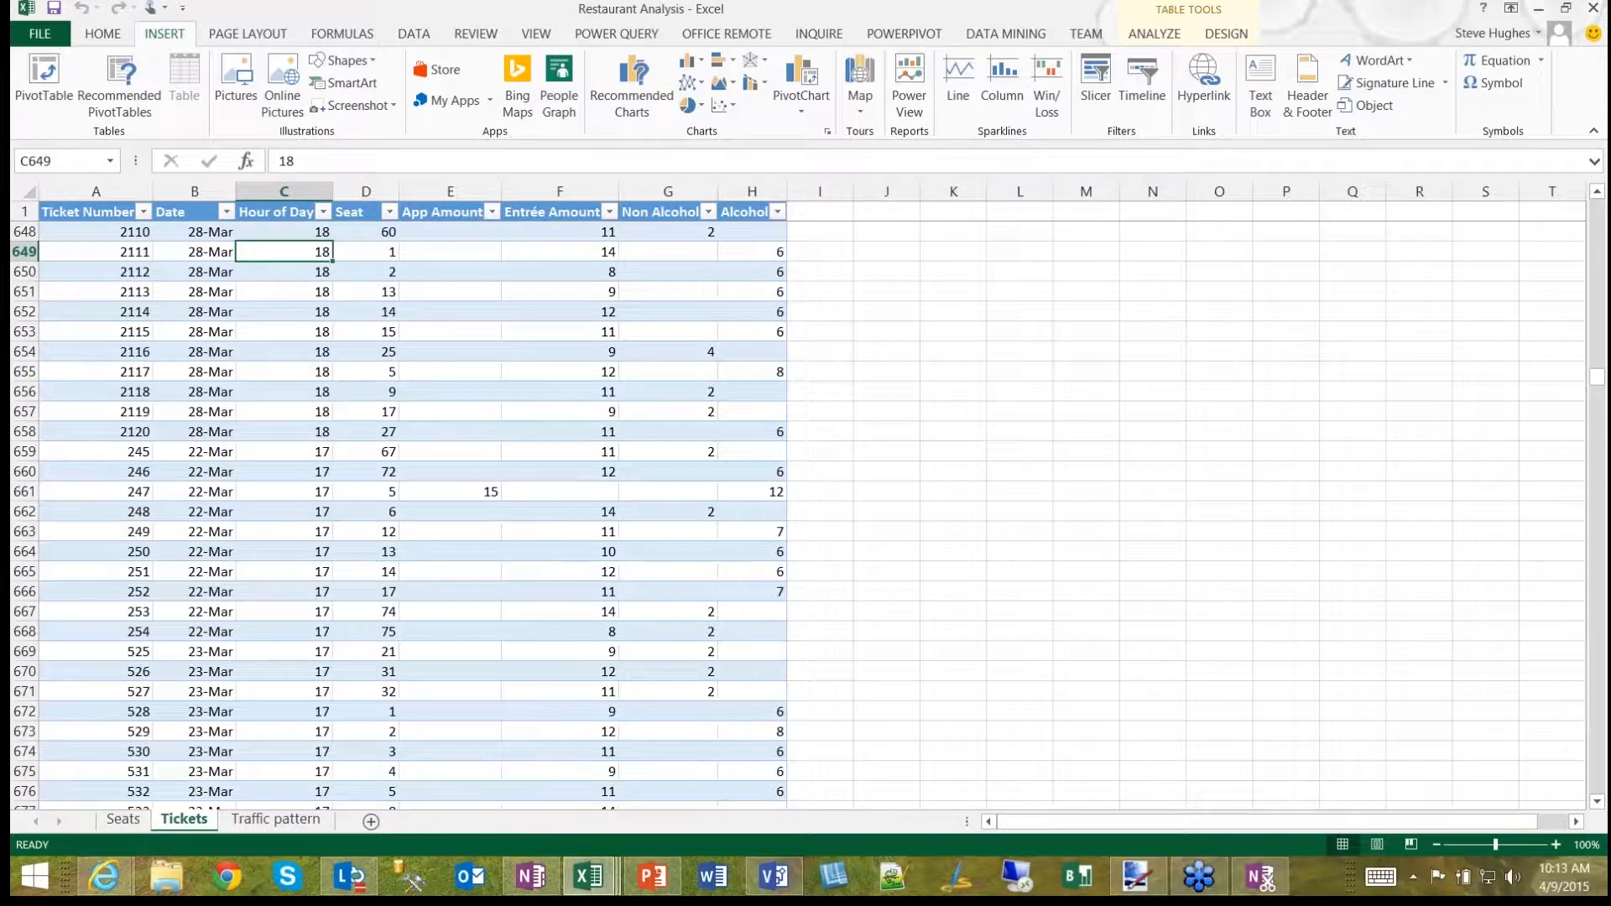
{"action": "key", "text": "Right"}
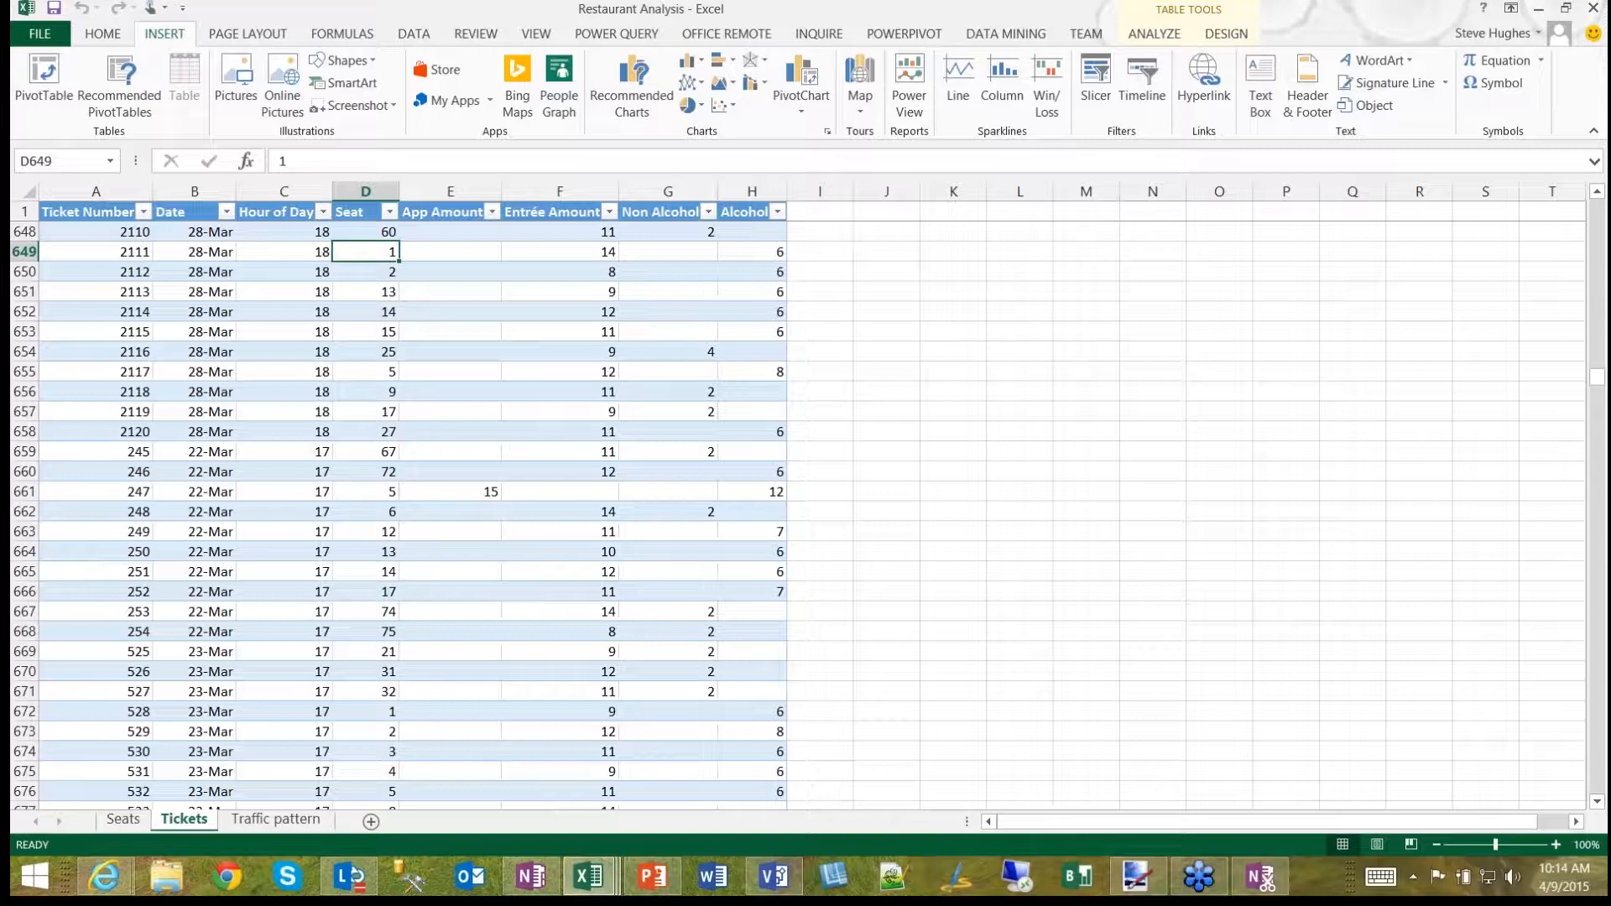
{"action": "left_click", "coordinate": [284, 252]}
{"action": "left_click", "coordinate": [451, 251]}
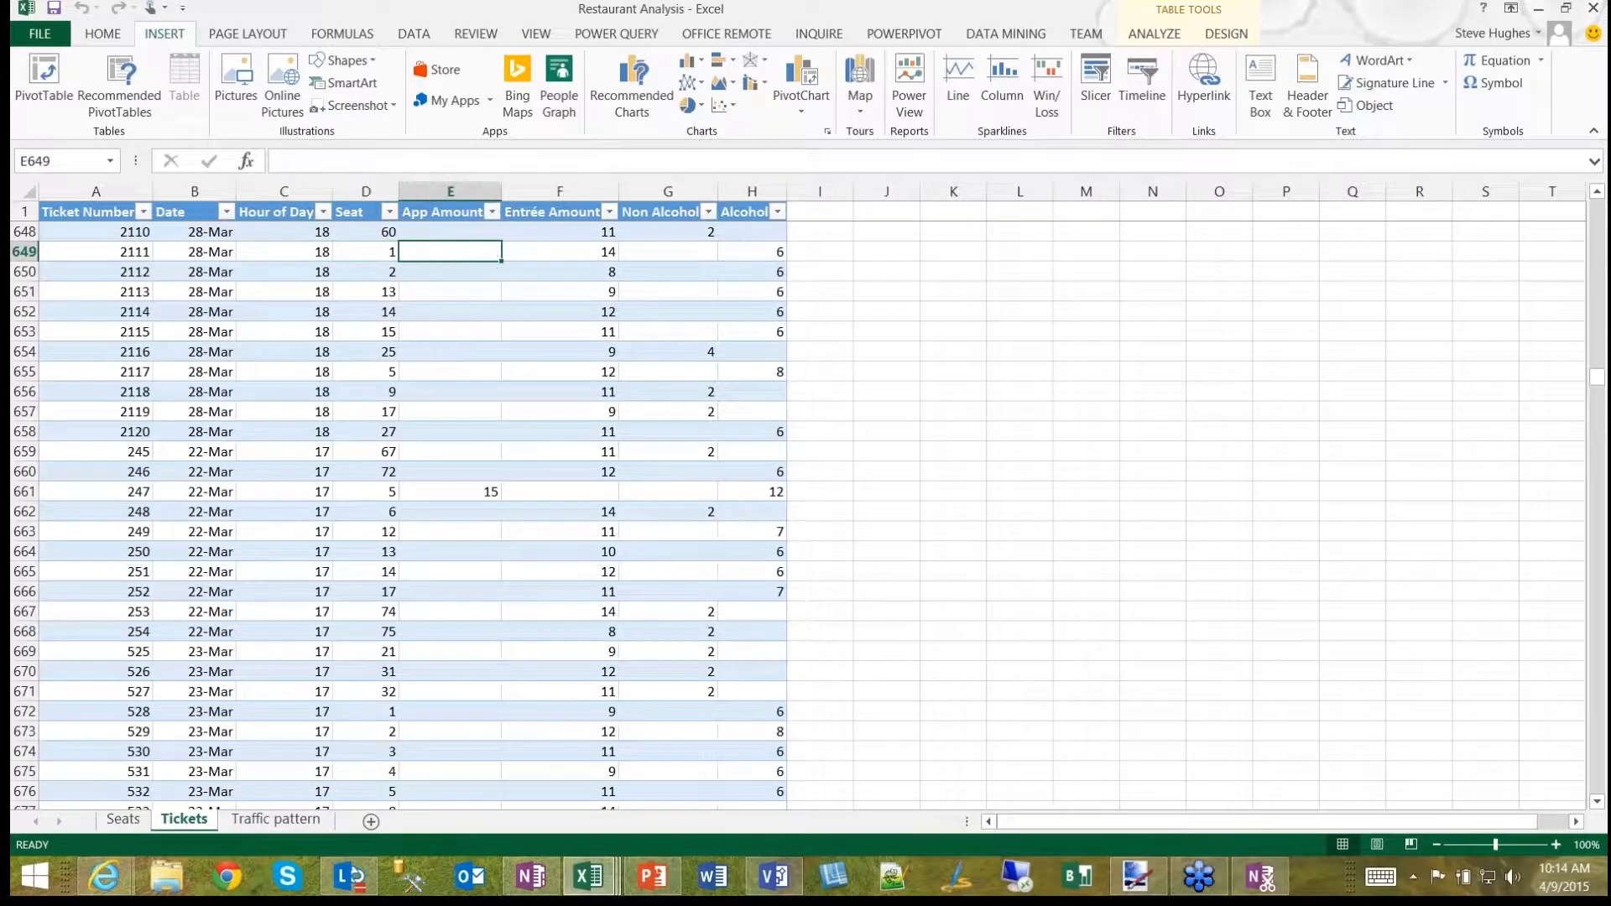
{"action": "left_click", "coordinate": [560, 252]}
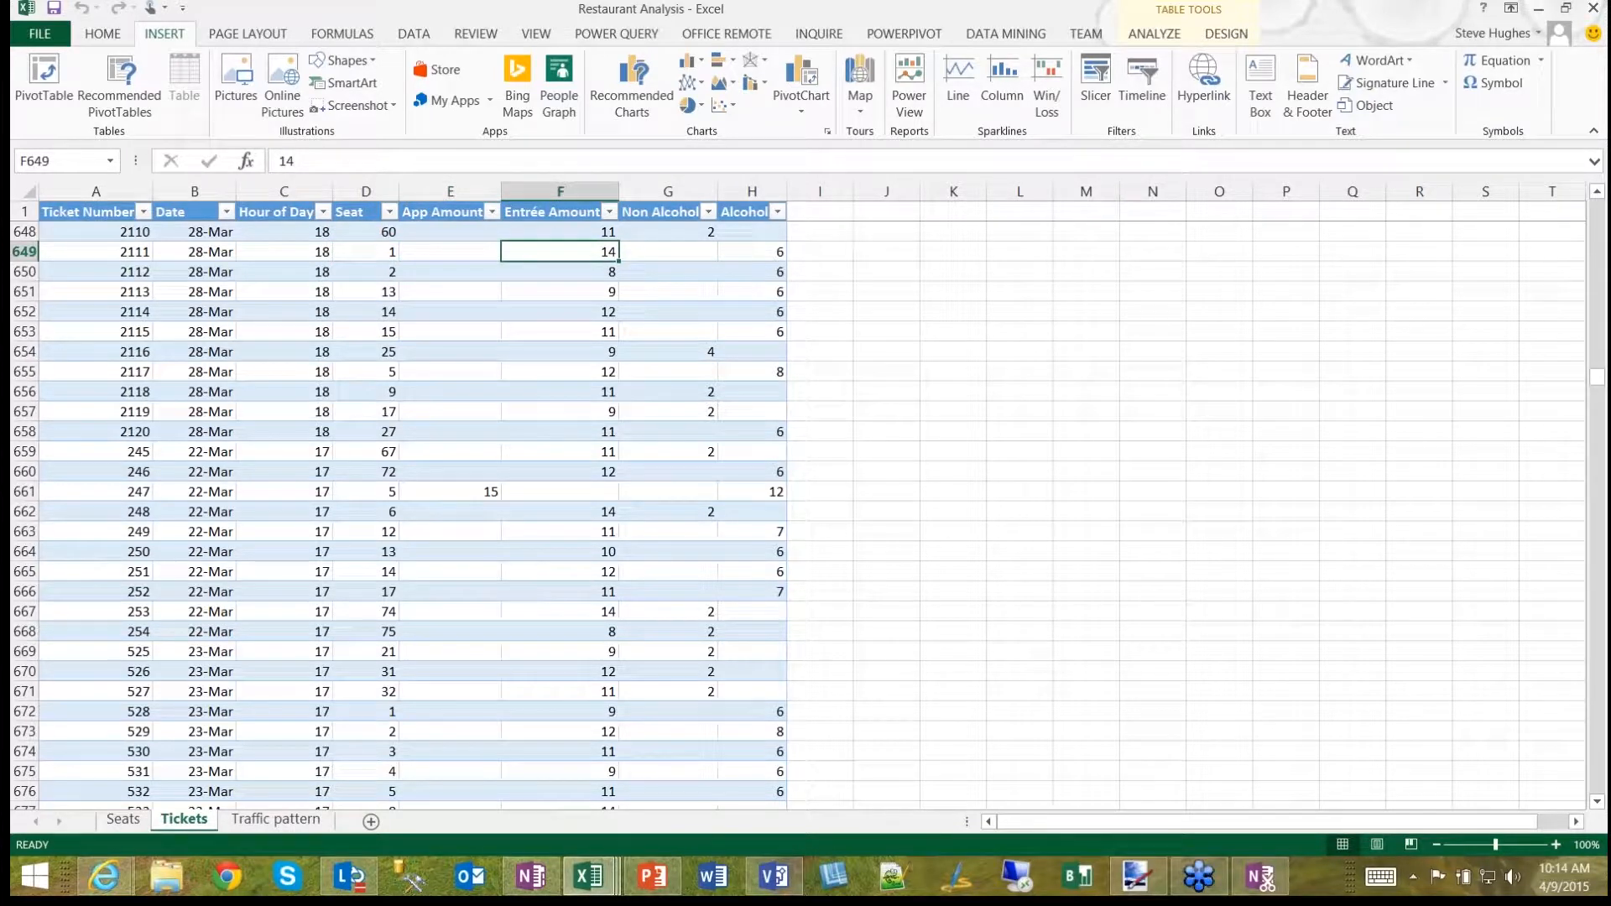
{"action": "left_click", "coordinate": [668, 251]}
{"action": "left_click", "coordinate": [752, 252]}
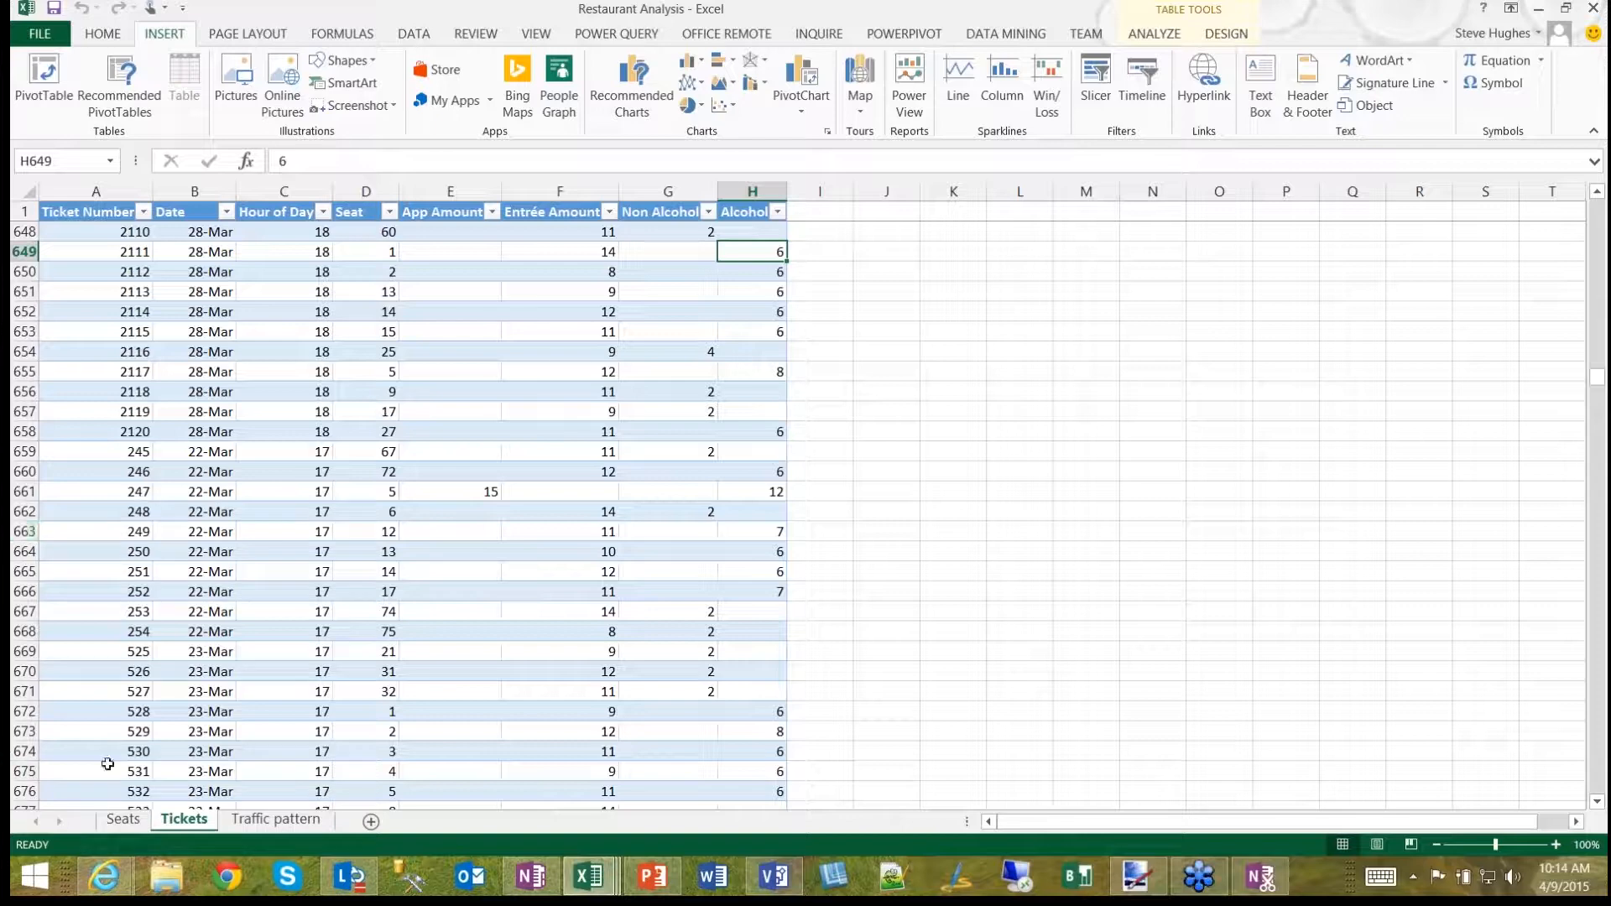
{"action": "left_click", "coordinate": [279, 820]}
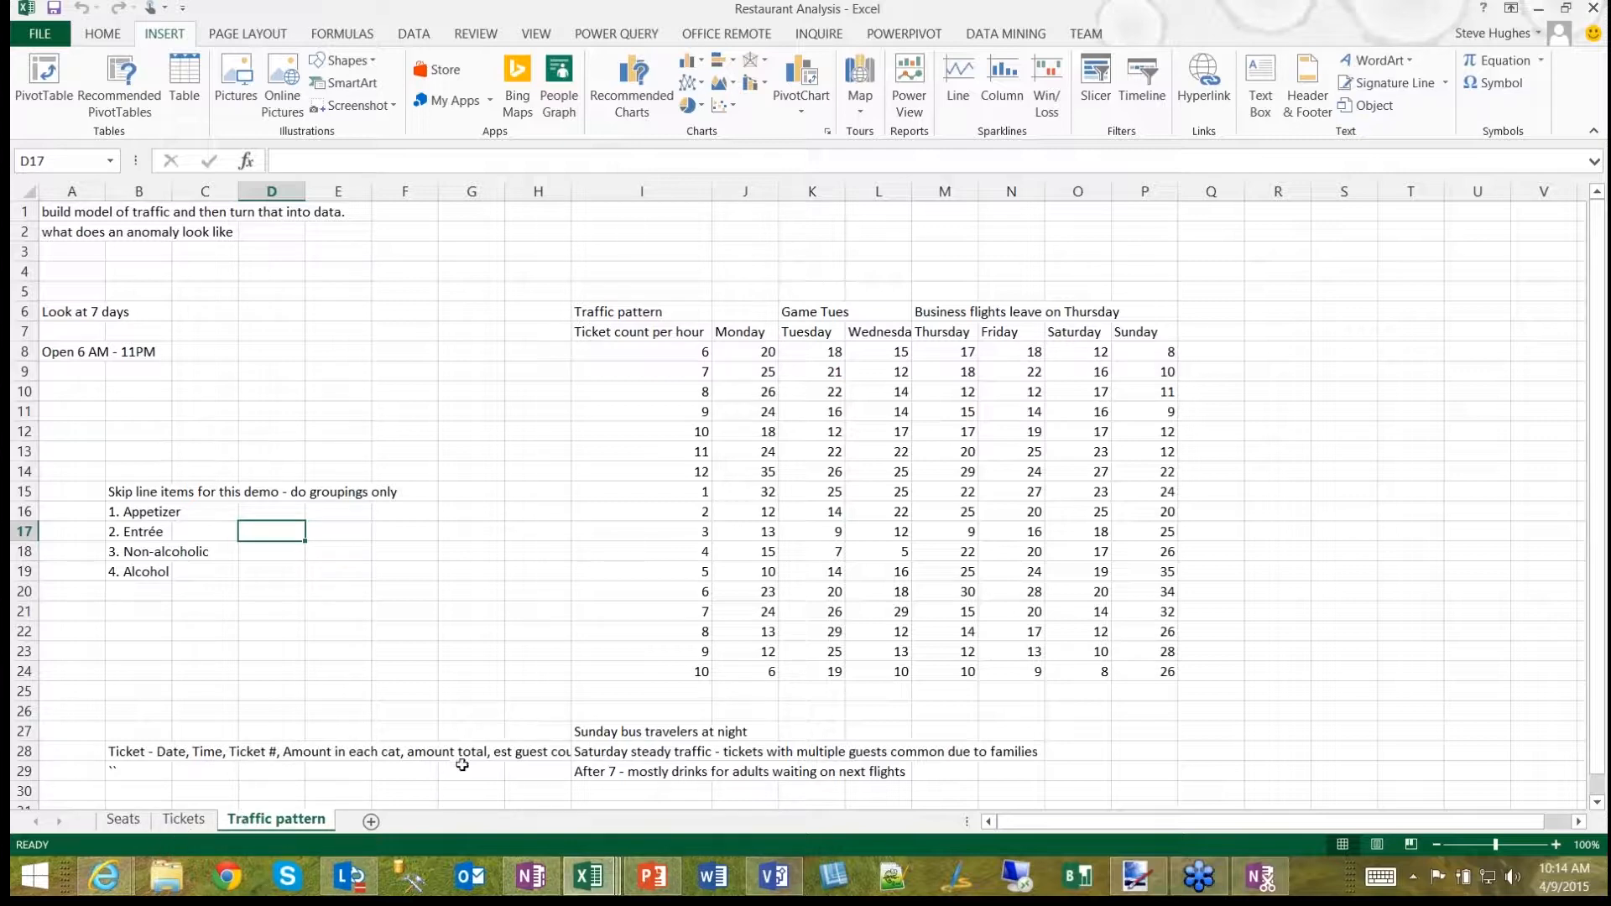
{"action": "left_click", "coordinate": [185, 821]}
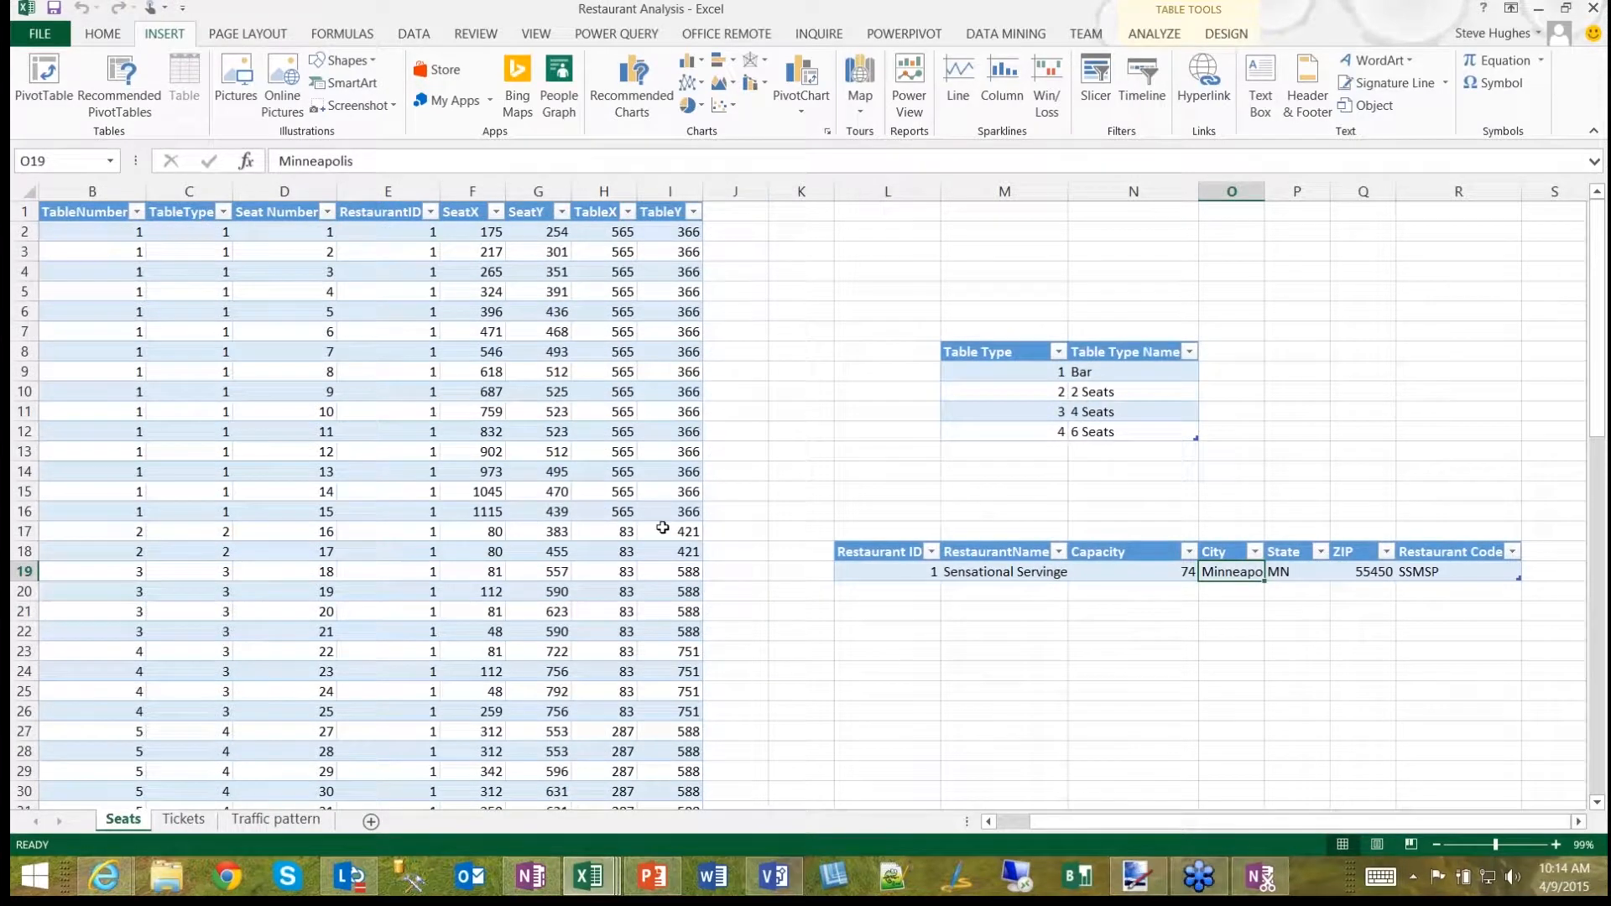
Step: Switch to the PowerPivot window for the Restaurant Analysis workbook and maximize it
{"action": "left_click", "coordinate": [592, 890]}
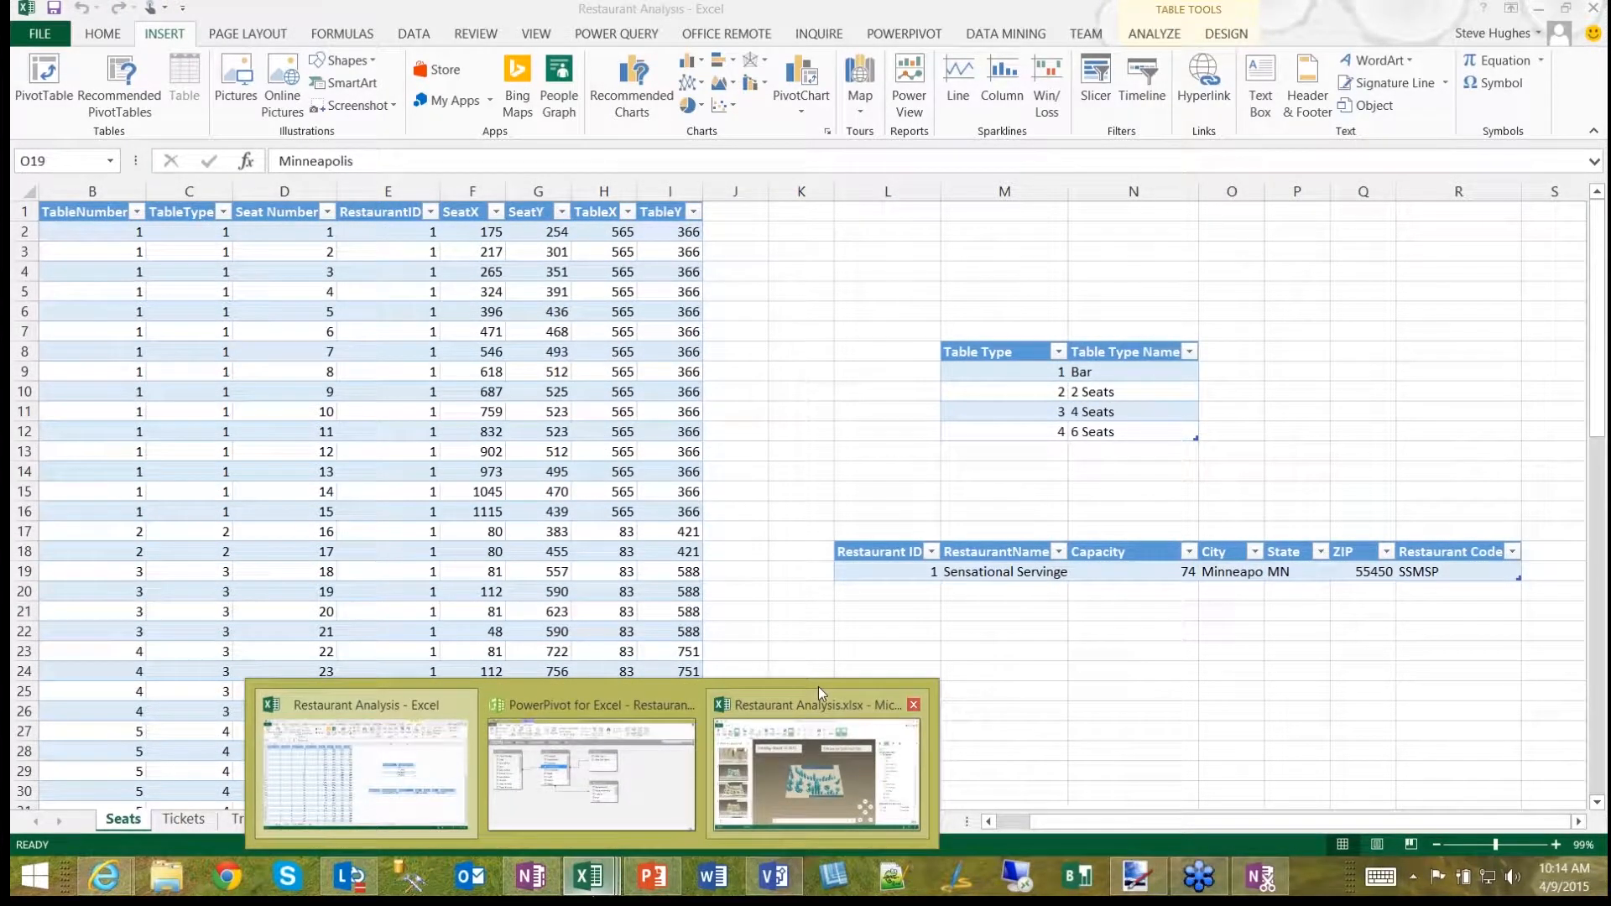
{"action": "mouse_move", "coordinate": [818, 688]}
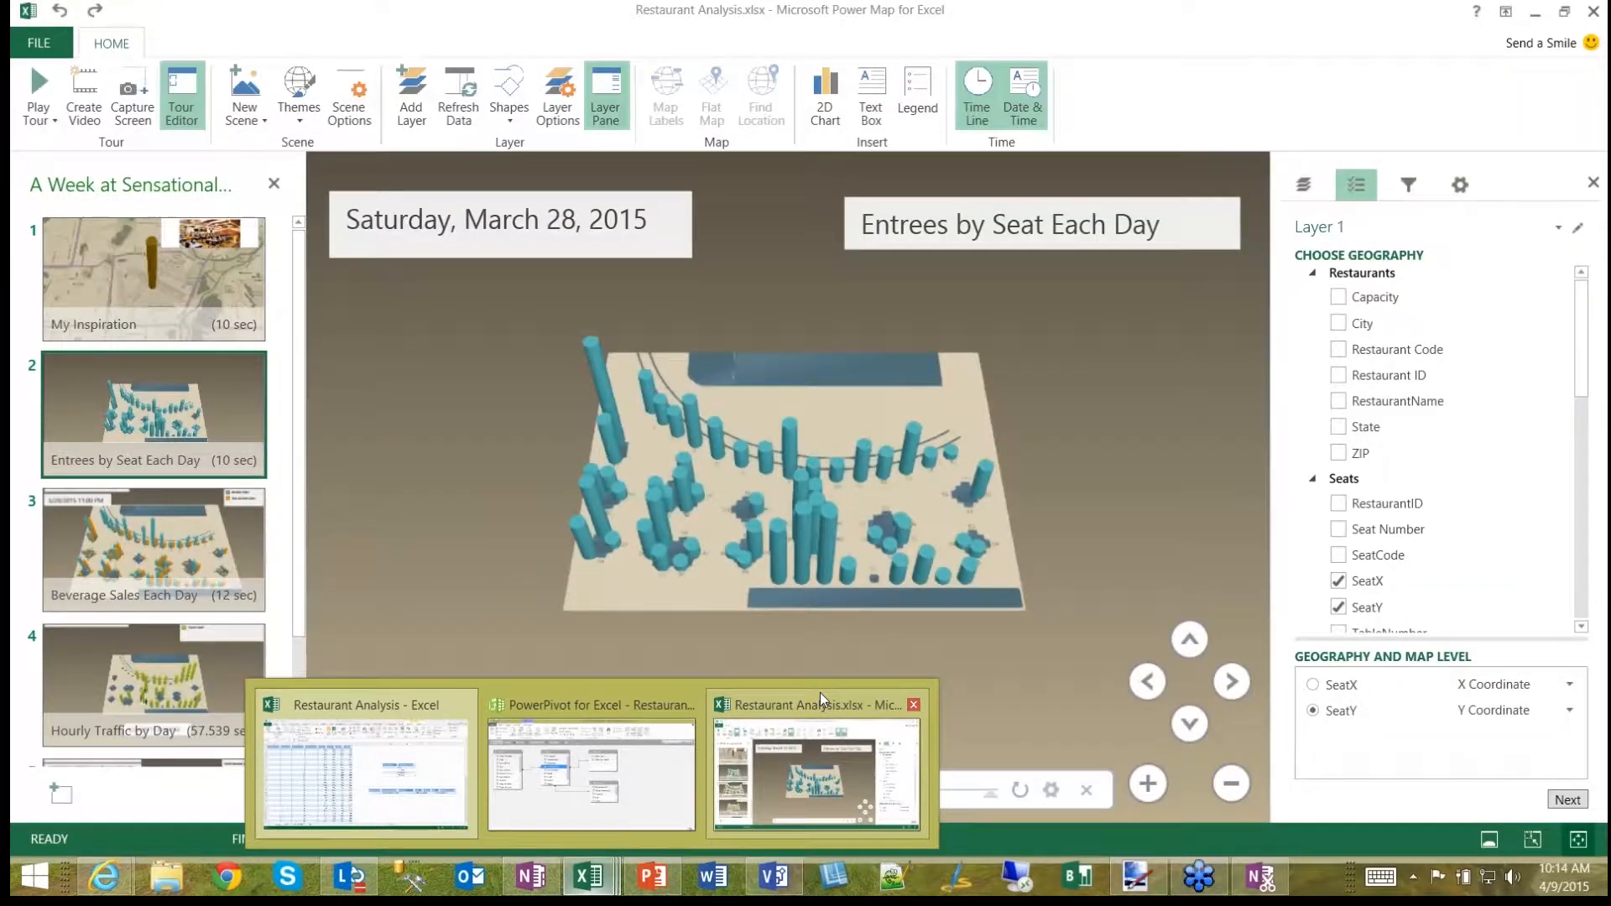
{"action": "left_click", "coordinate": [617, 843]}
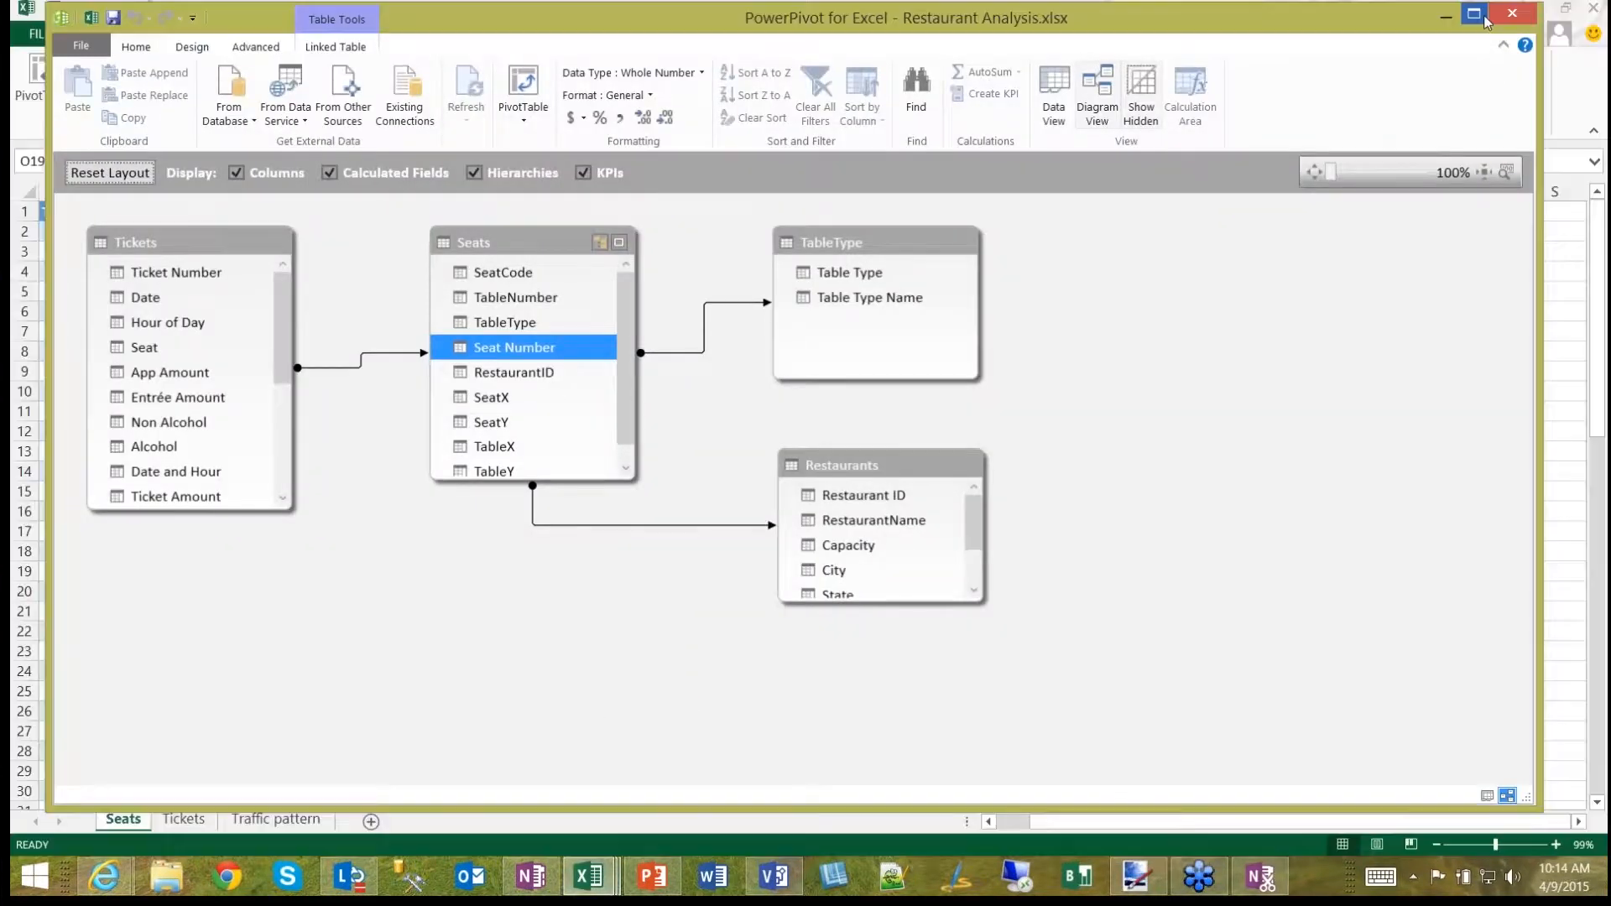
{"action": "left_click", "coordinate": [1482, 17]}
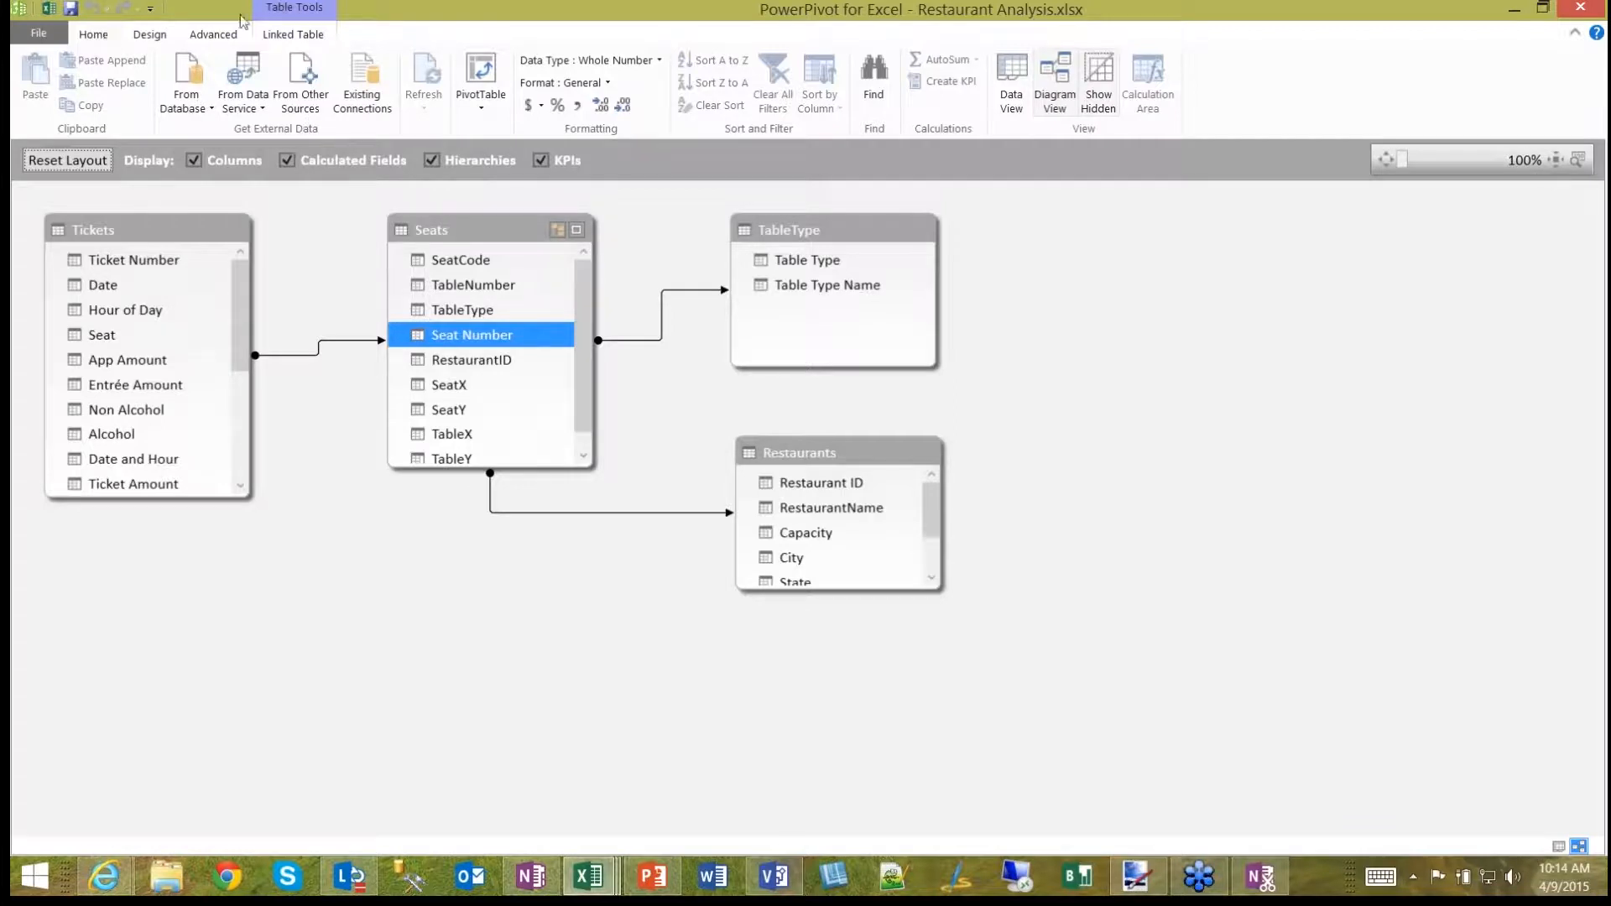
Step: Check which Excel table the model's Seats table is linked to
{"action": "left_click", "coordinate": [296, 33]}
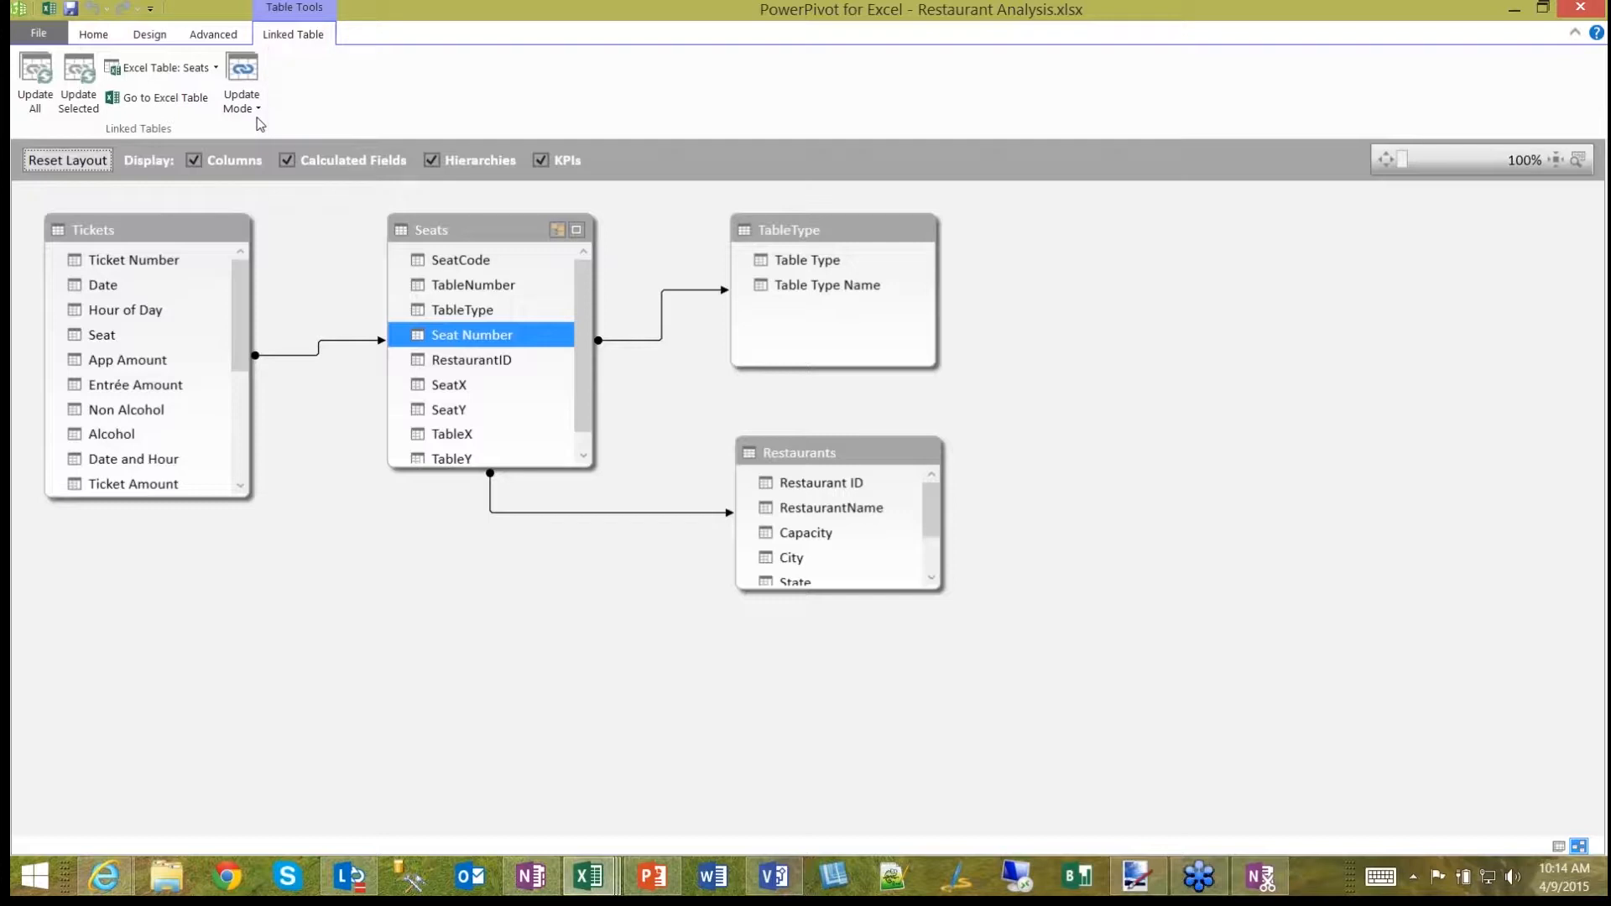
{"action": "left_click", "coordinate": [212, 71]}
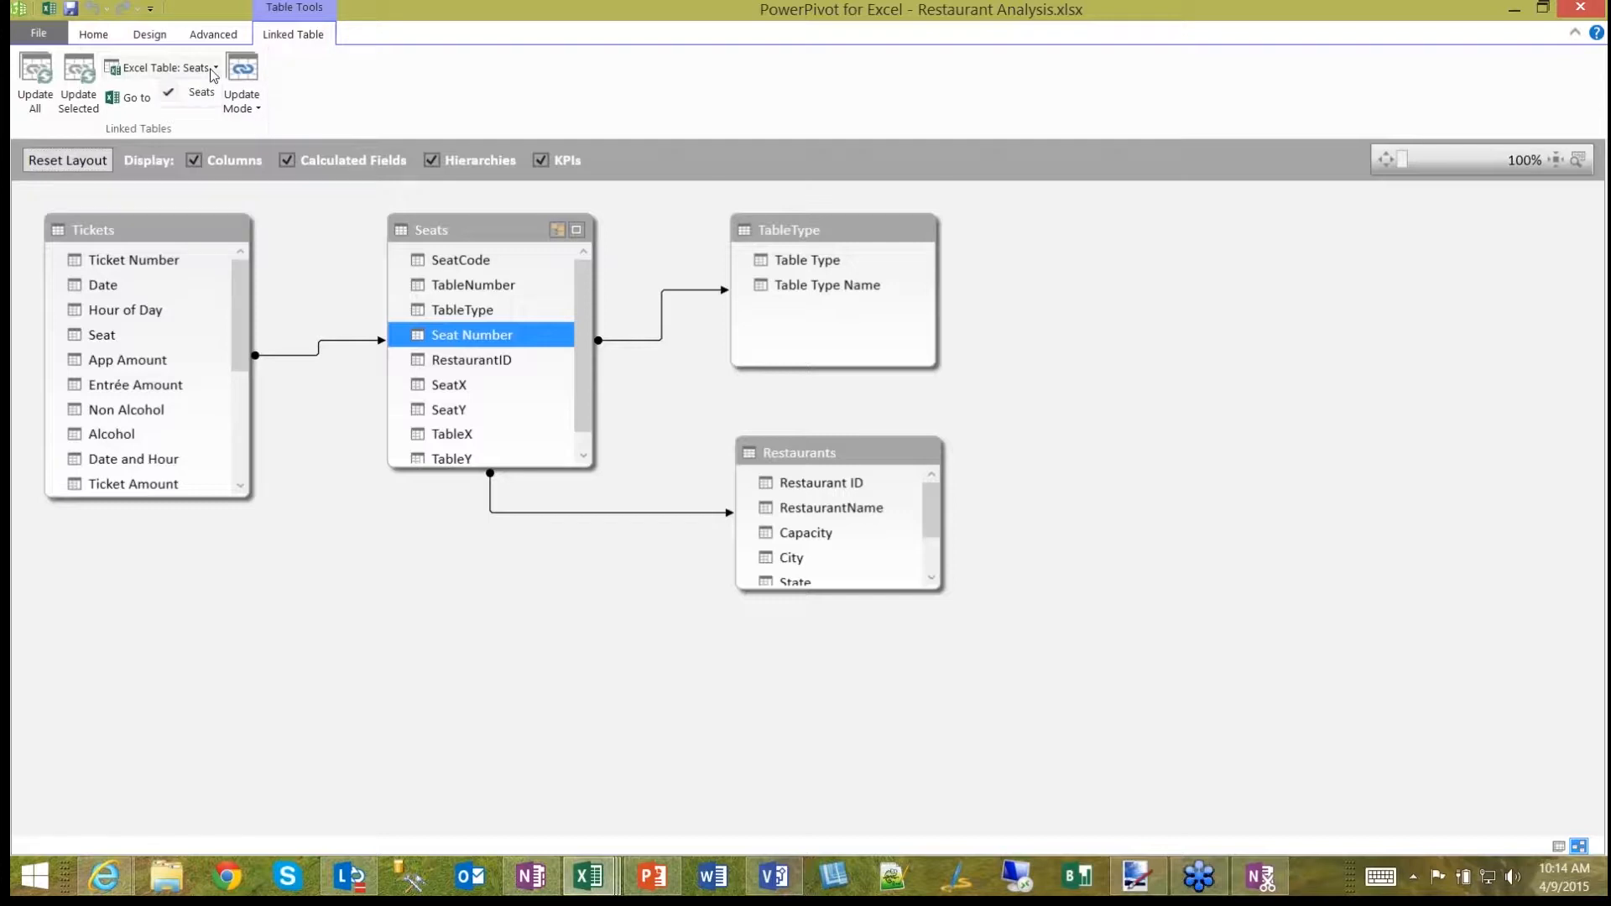
{"action": "left_click", "coordinate": [337, 186]}
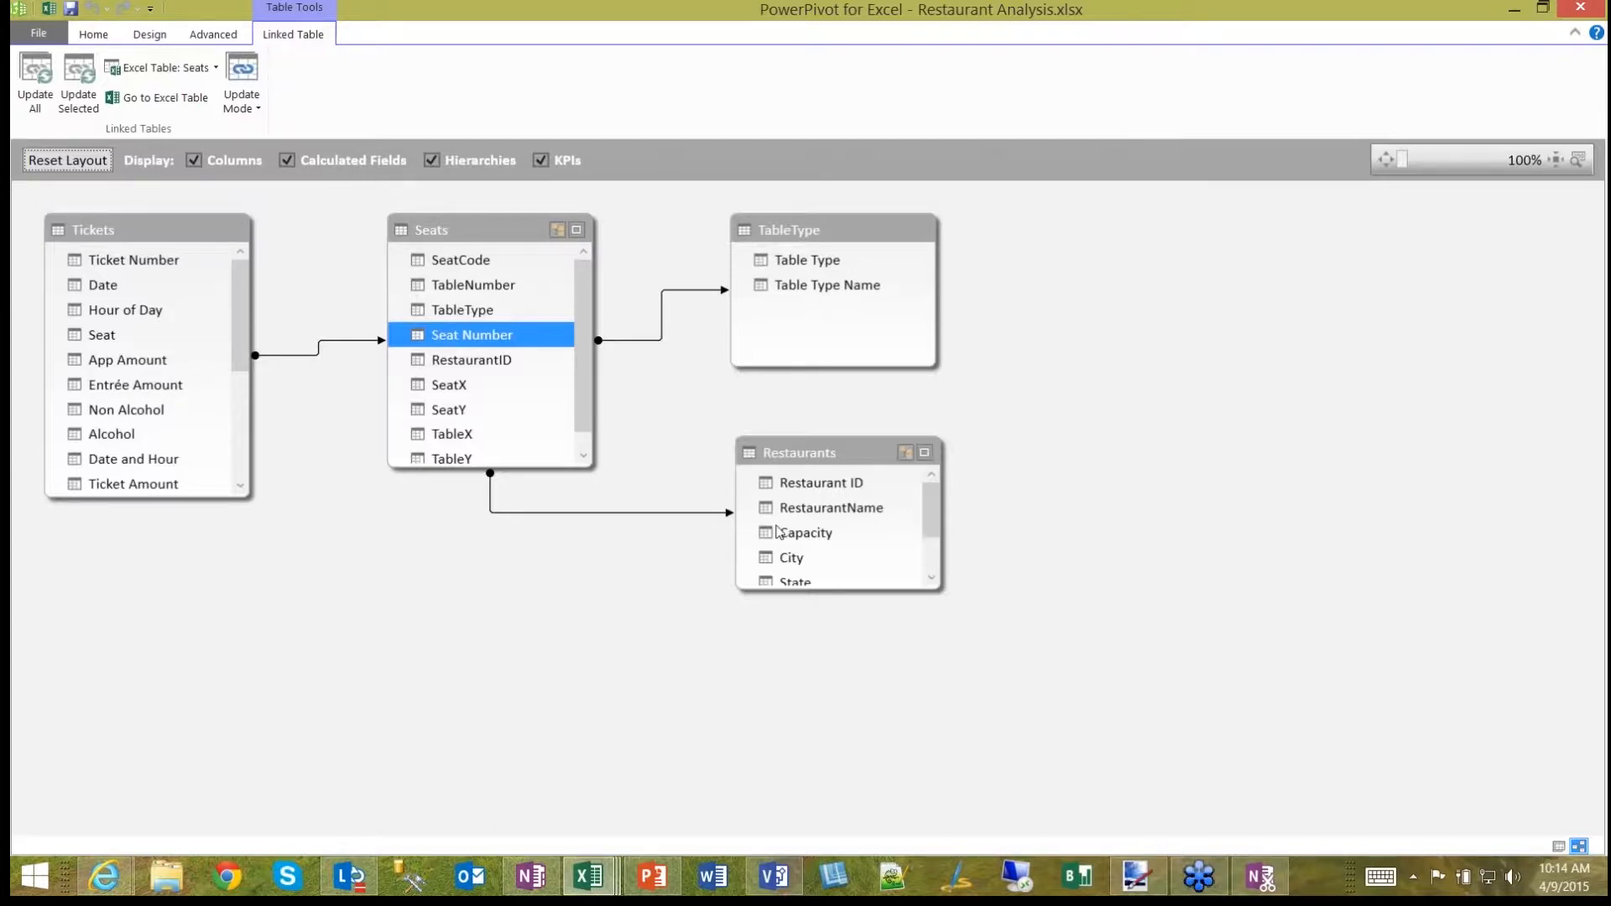
Step: Inspect the relationships linking Seats to Tickets, TableType and Restaurants in the model diagram
{"action": "left_click", "coordinate": [335, 343]}
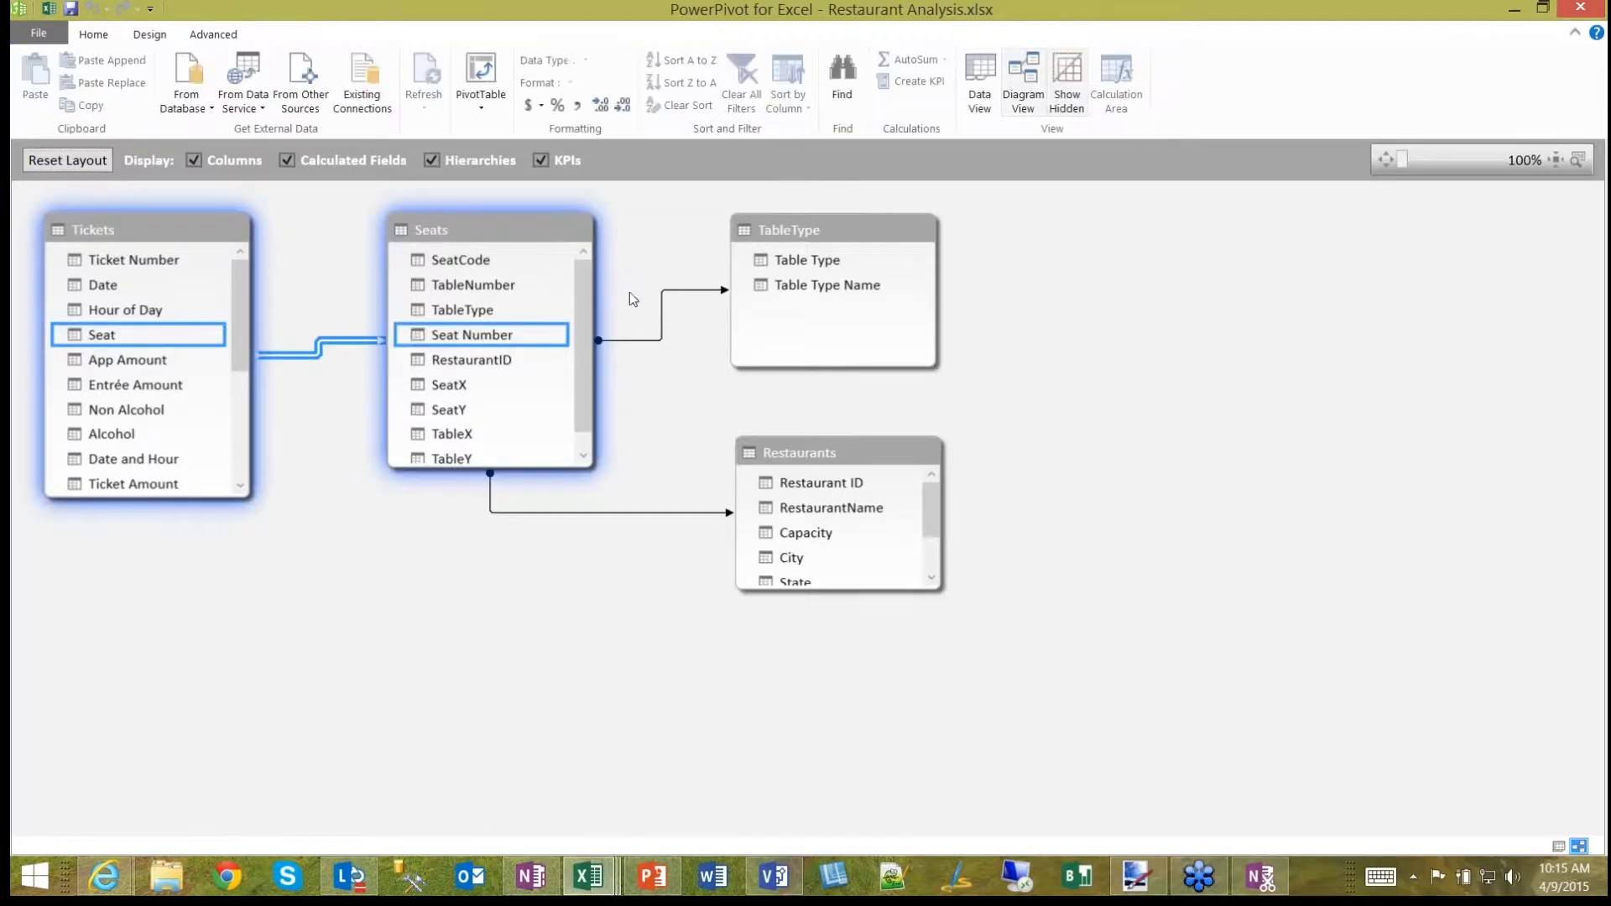
{"action": "left_click", "coordinate": [698, 291]}
{"action": "left_click", "coordinate": [668, 512]}
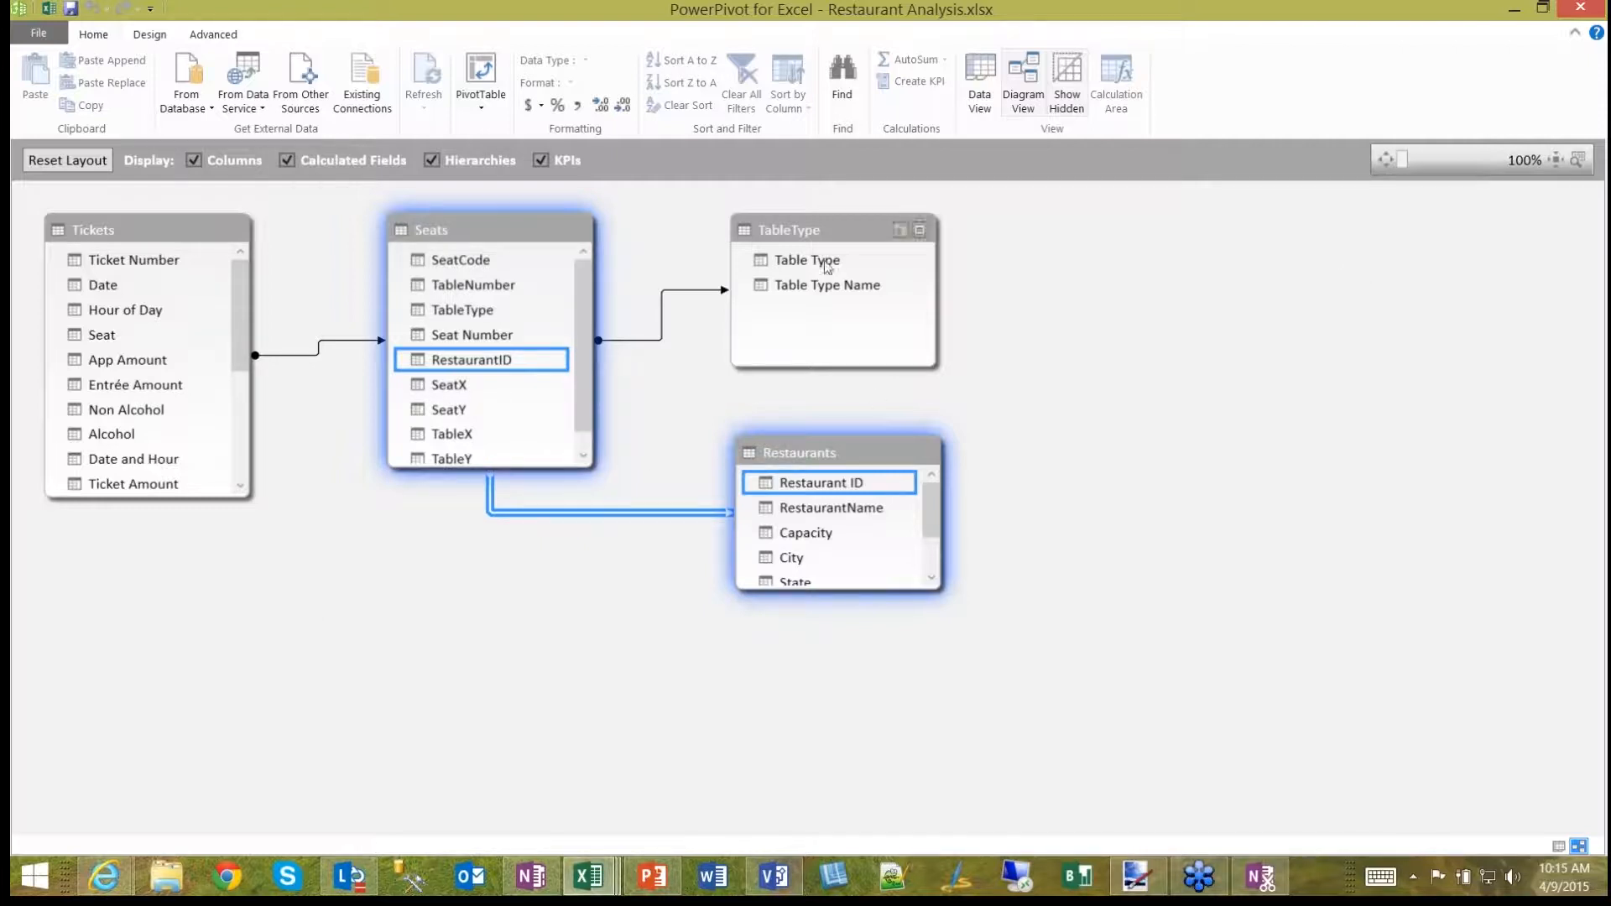
Step: Switch the model from the relationship diagram to the data view of its tables
{"action": "left_click", "coordinate": [991, 80]}
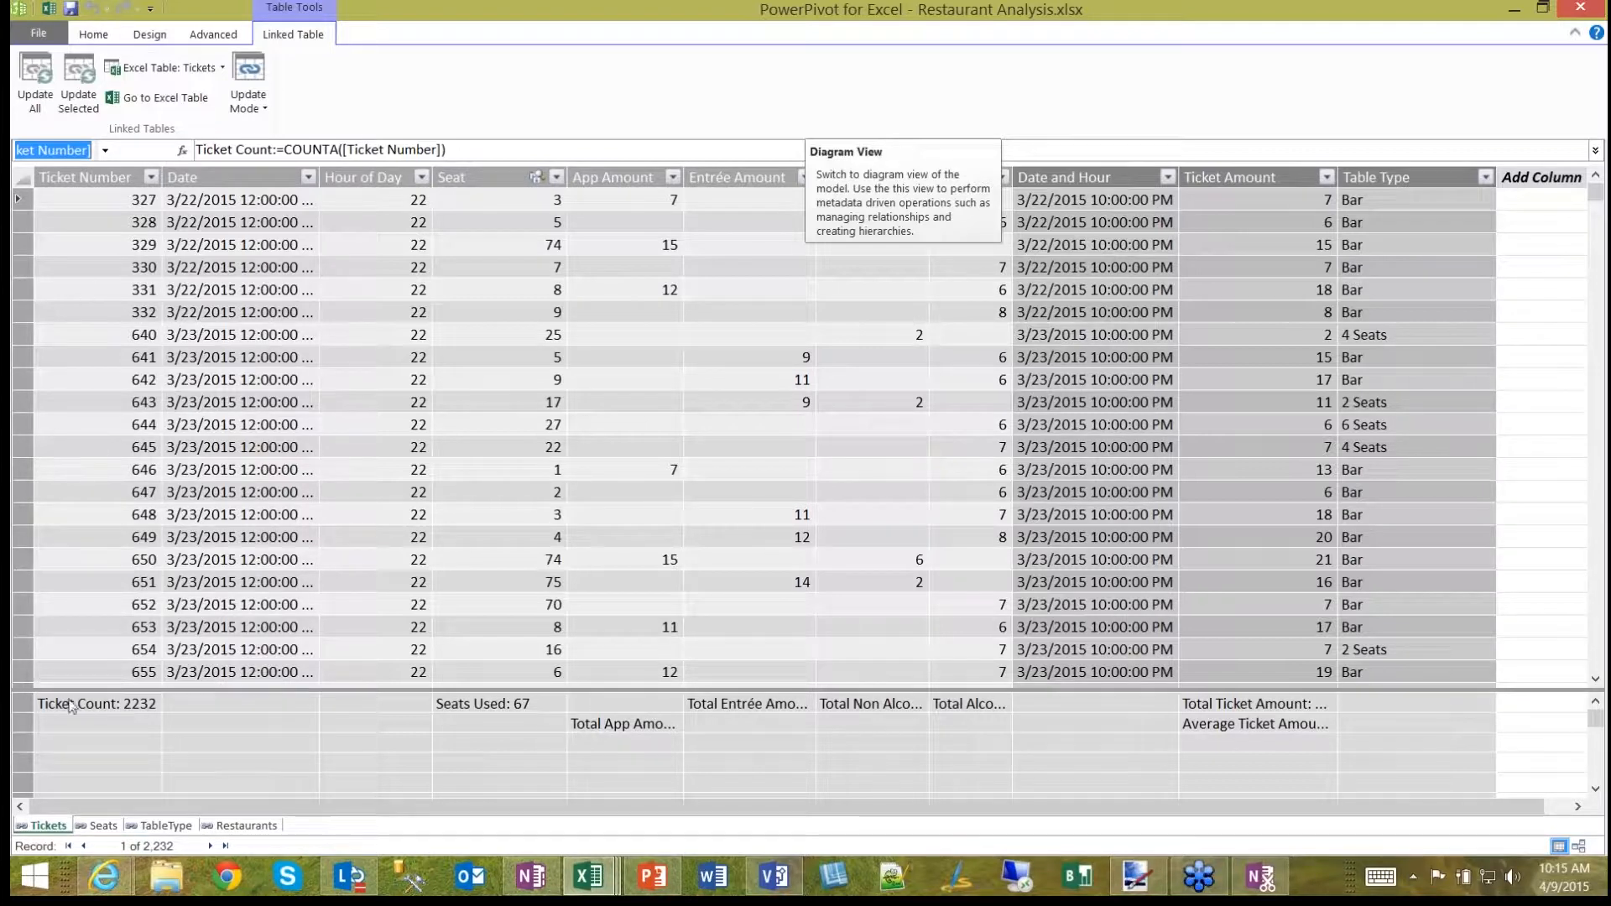
Step: Inspect the formulas of the Tickets table's measures and its Date and Hour, Ticket Amount and Table Type calculated columns
{"action": "left_click", "coordinate": [477, 707]}
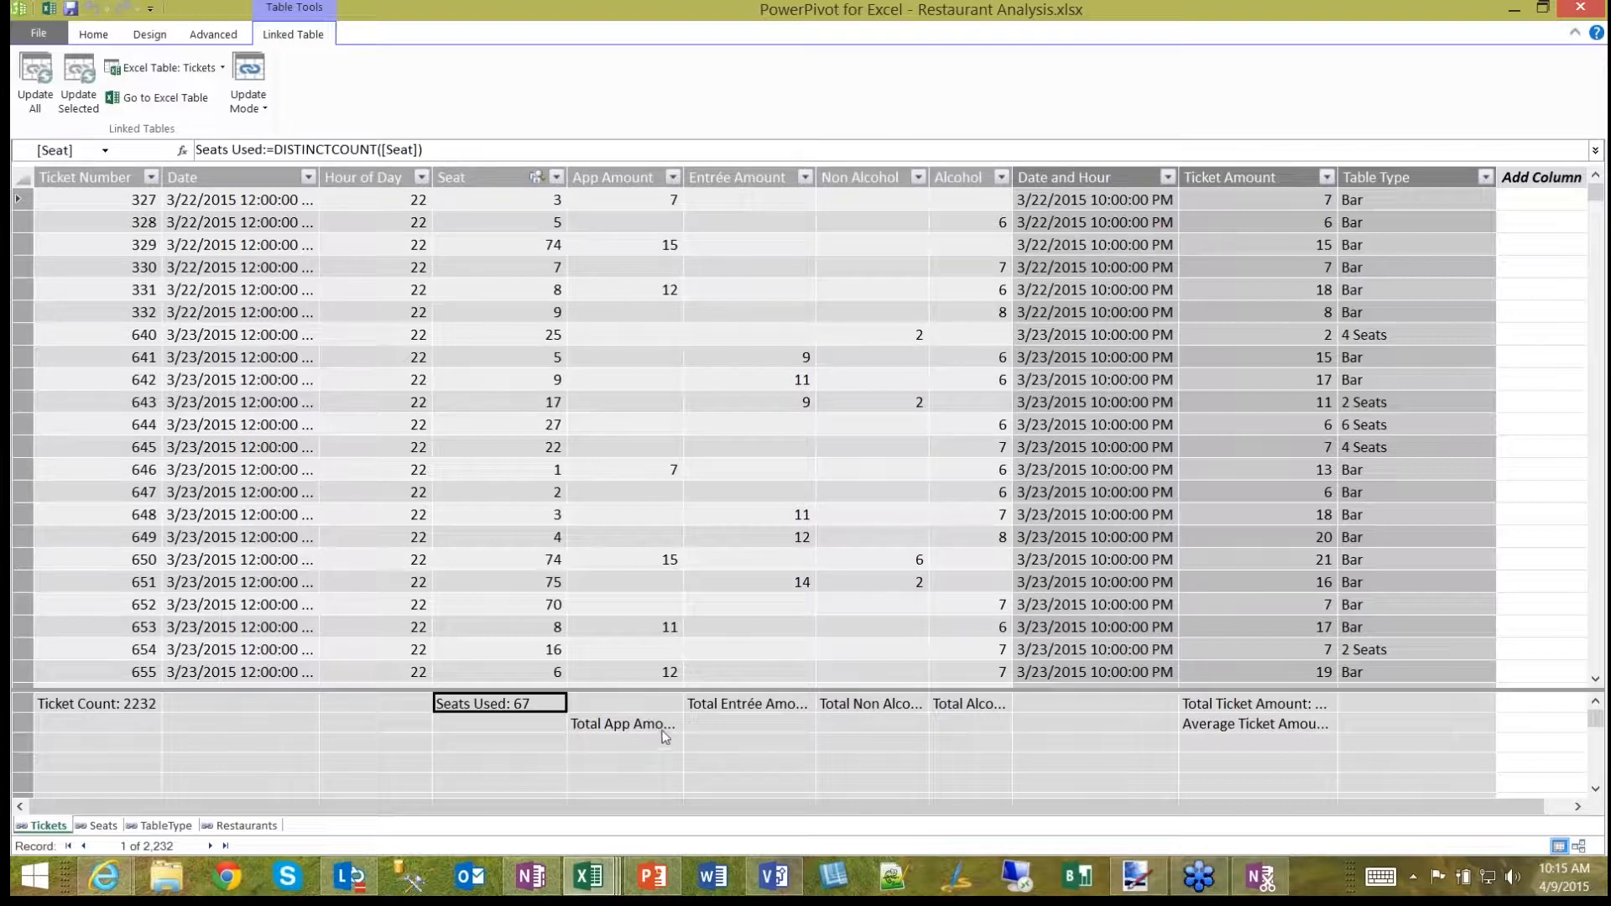
{"action": "left_click", "coordinate": [601, 727]}
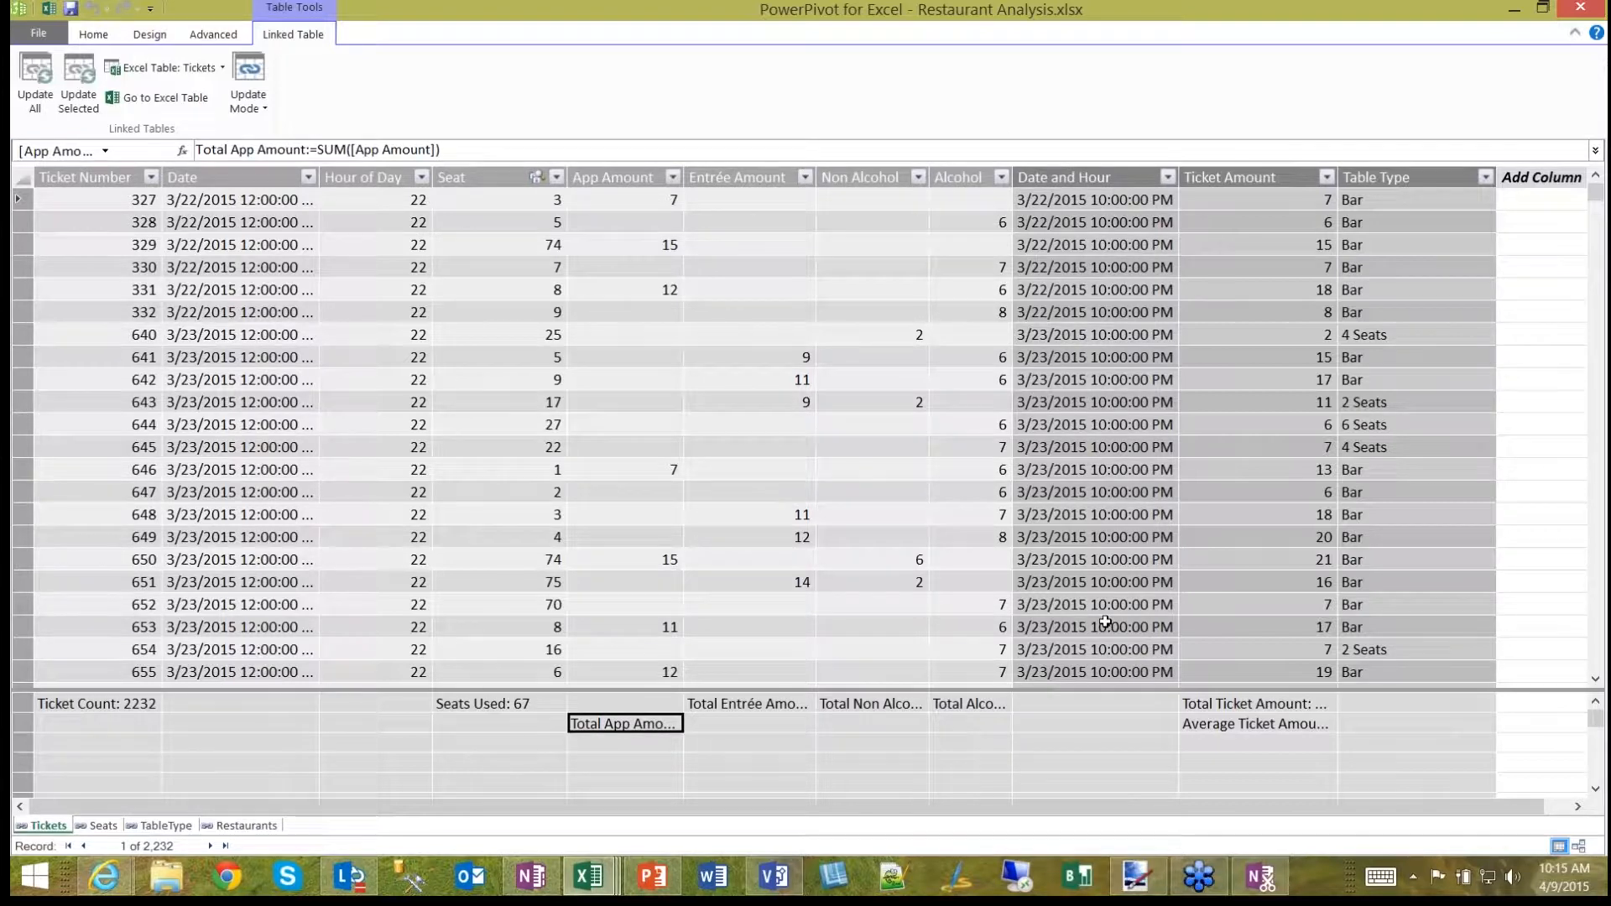
{"action": "left_click", "coordinate": [1075, 199]}
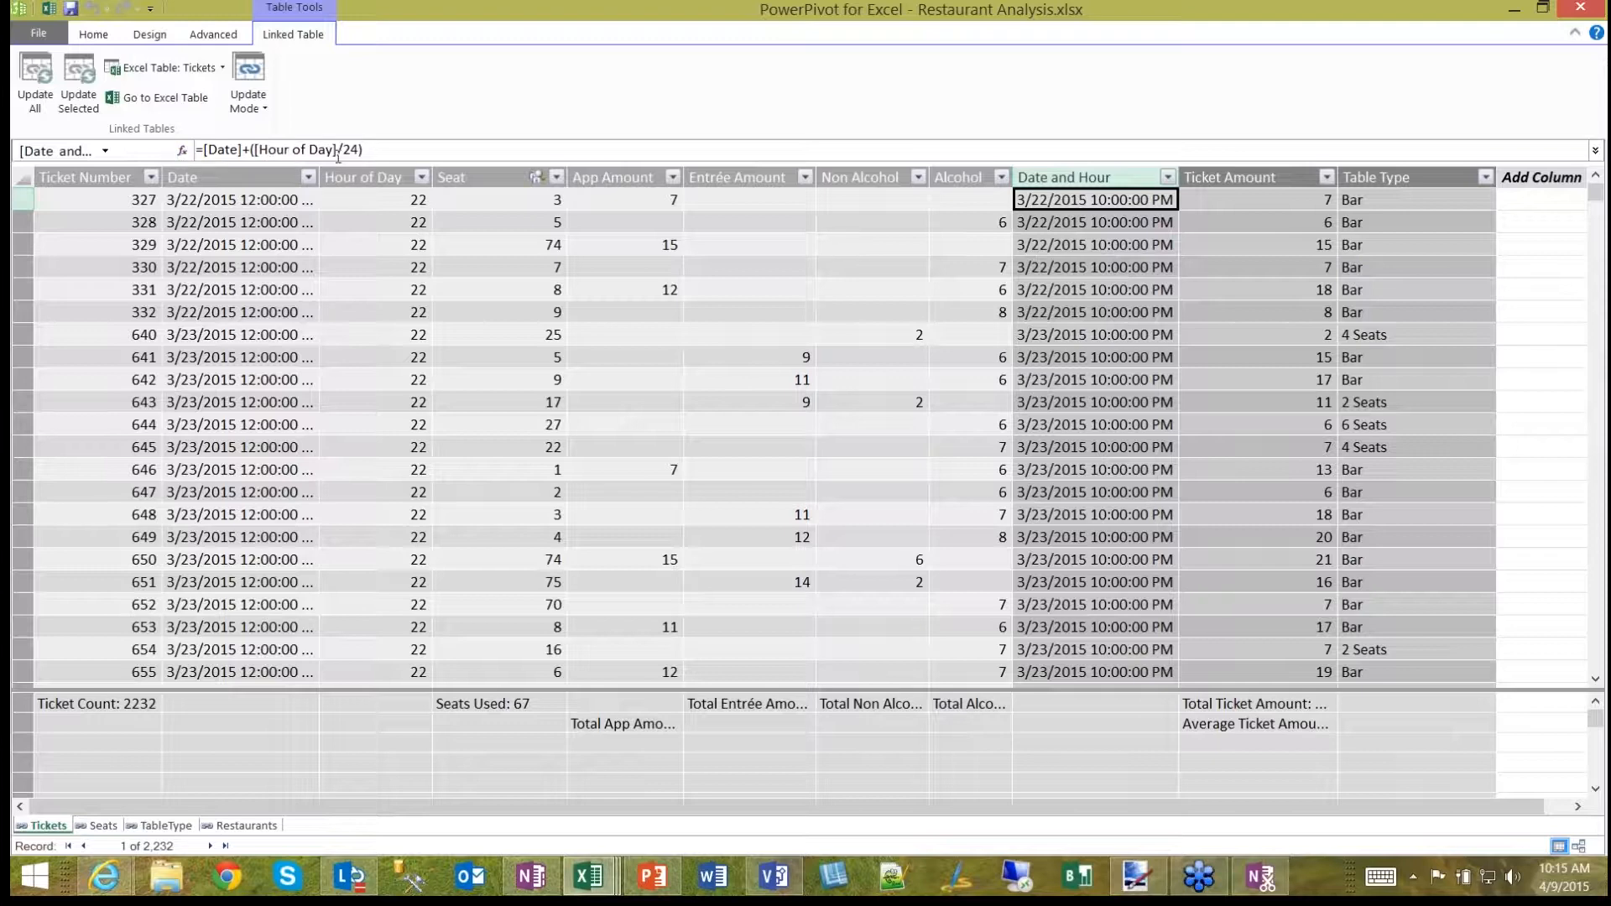
{"action": "left_click", "coordinate": [377, 152]}
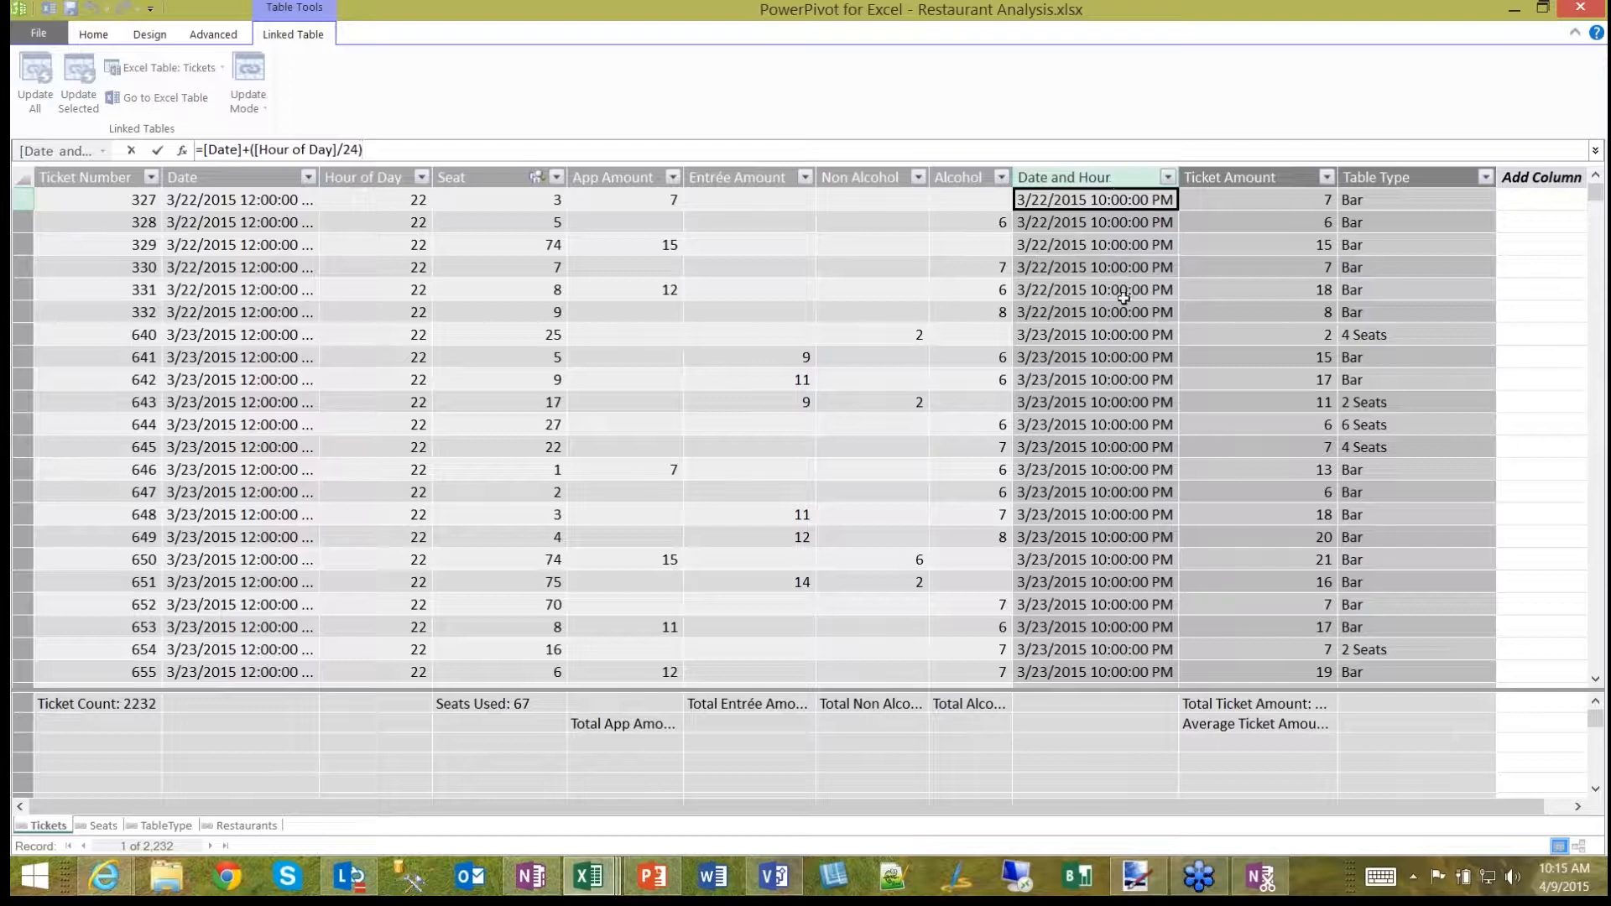
{"action": "left_click", "coordinate": [1281, 201]}
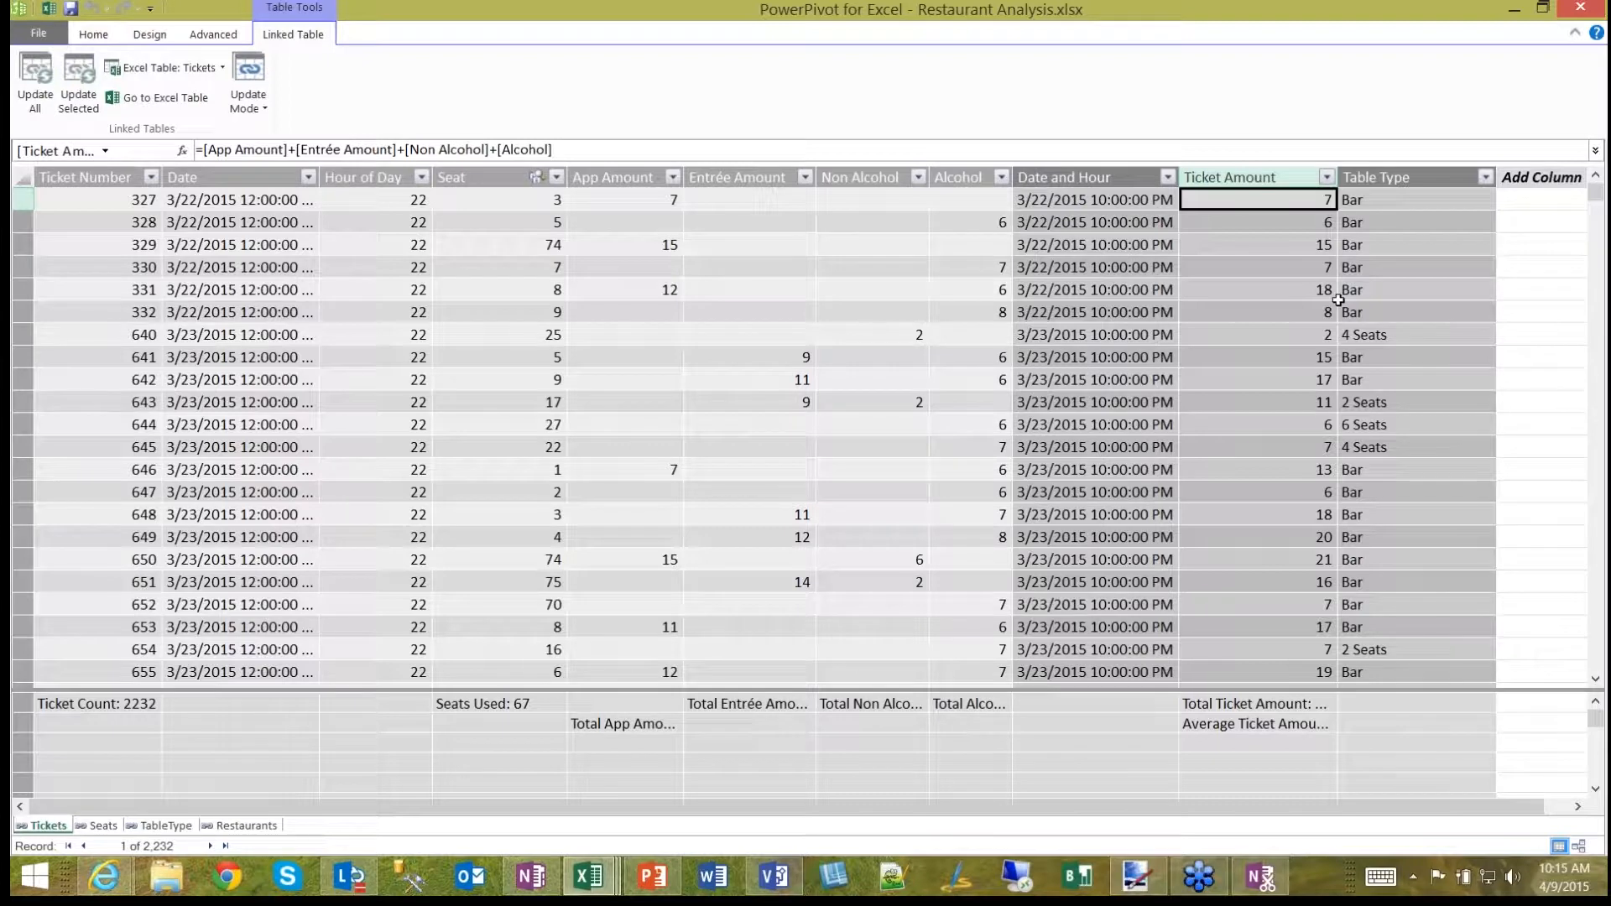
{"action": "key", "text": "Right"}
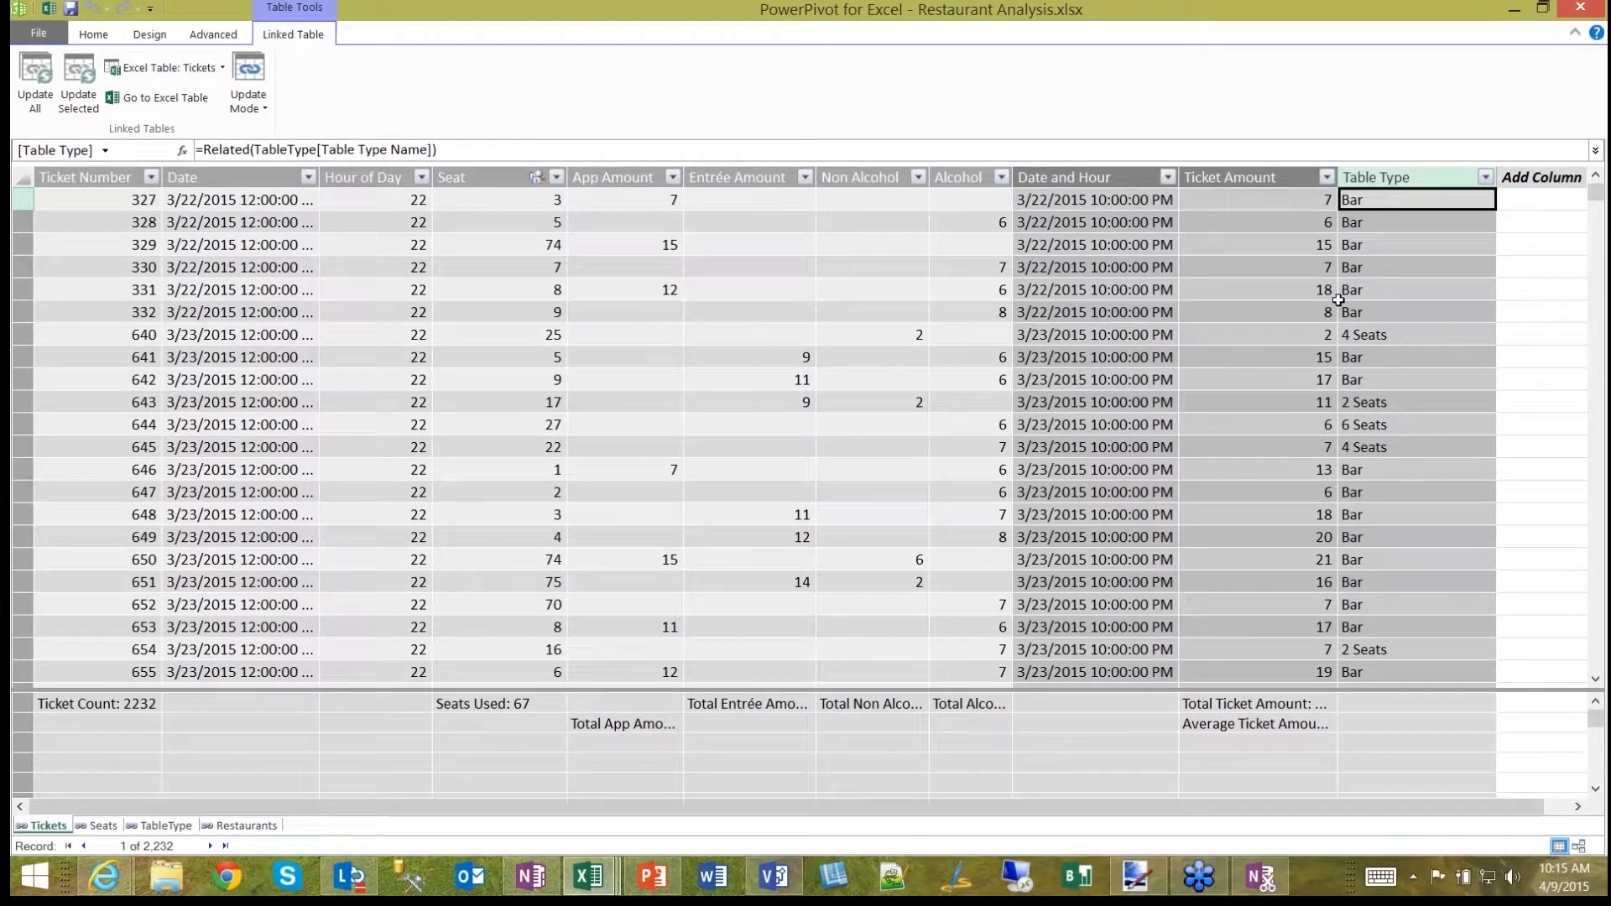
{"action": "left_click", "coordinate": [1251, 725]}
{"action": "key", "text": "Up"}
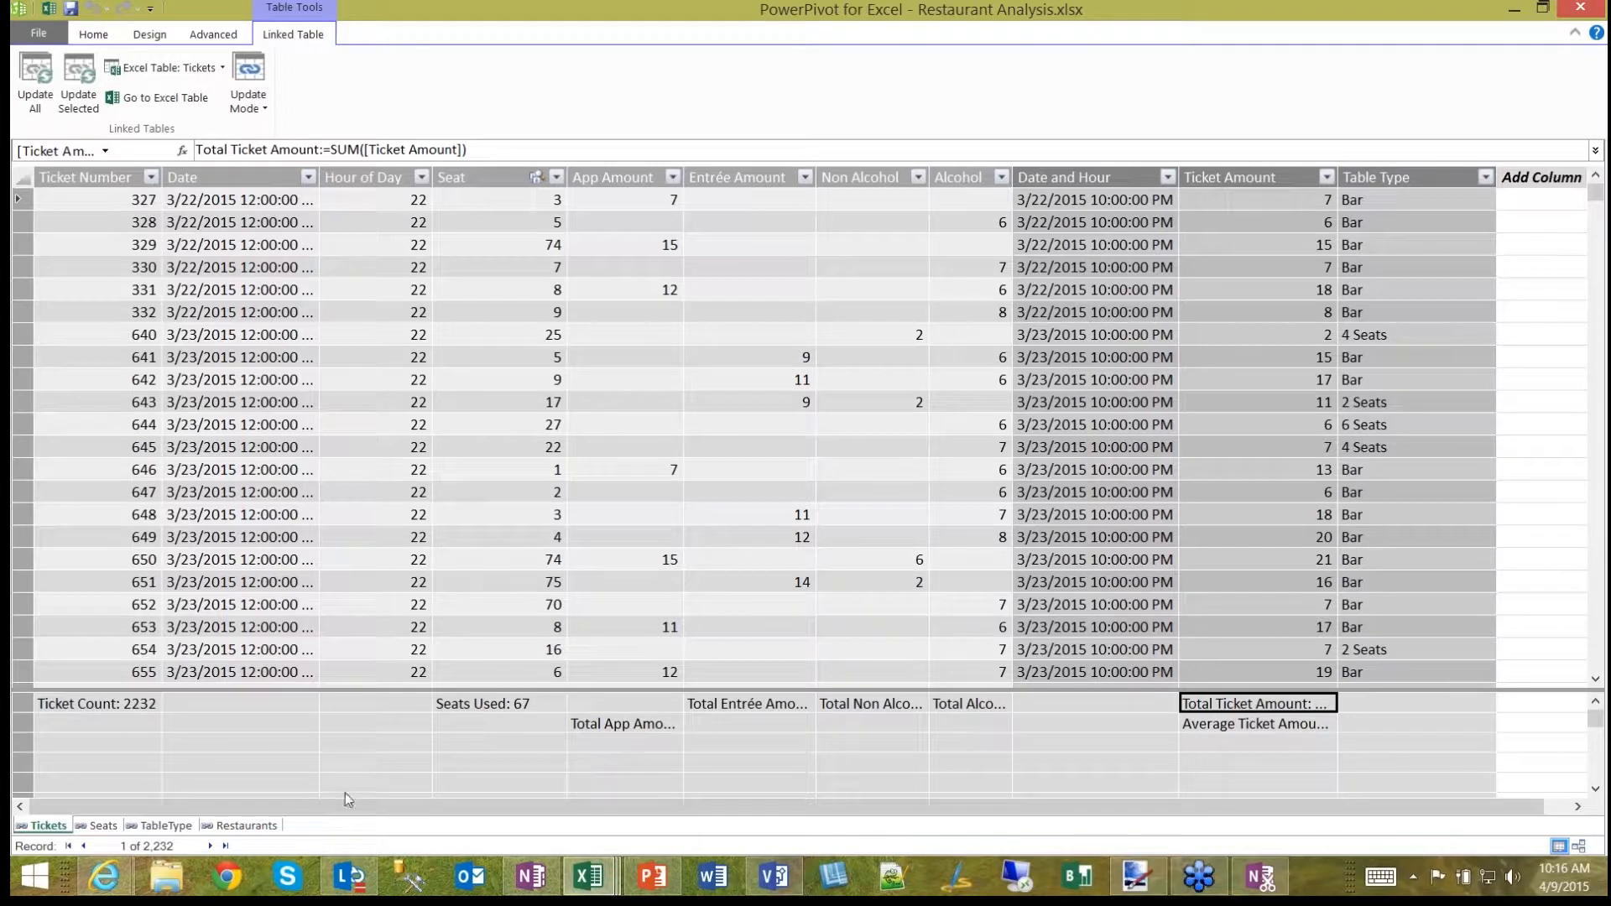
Step: Close the PowerPivot window and switch to the workbook's Power Map window
{"action": "left_click", "coordinate": [1603, 7]}
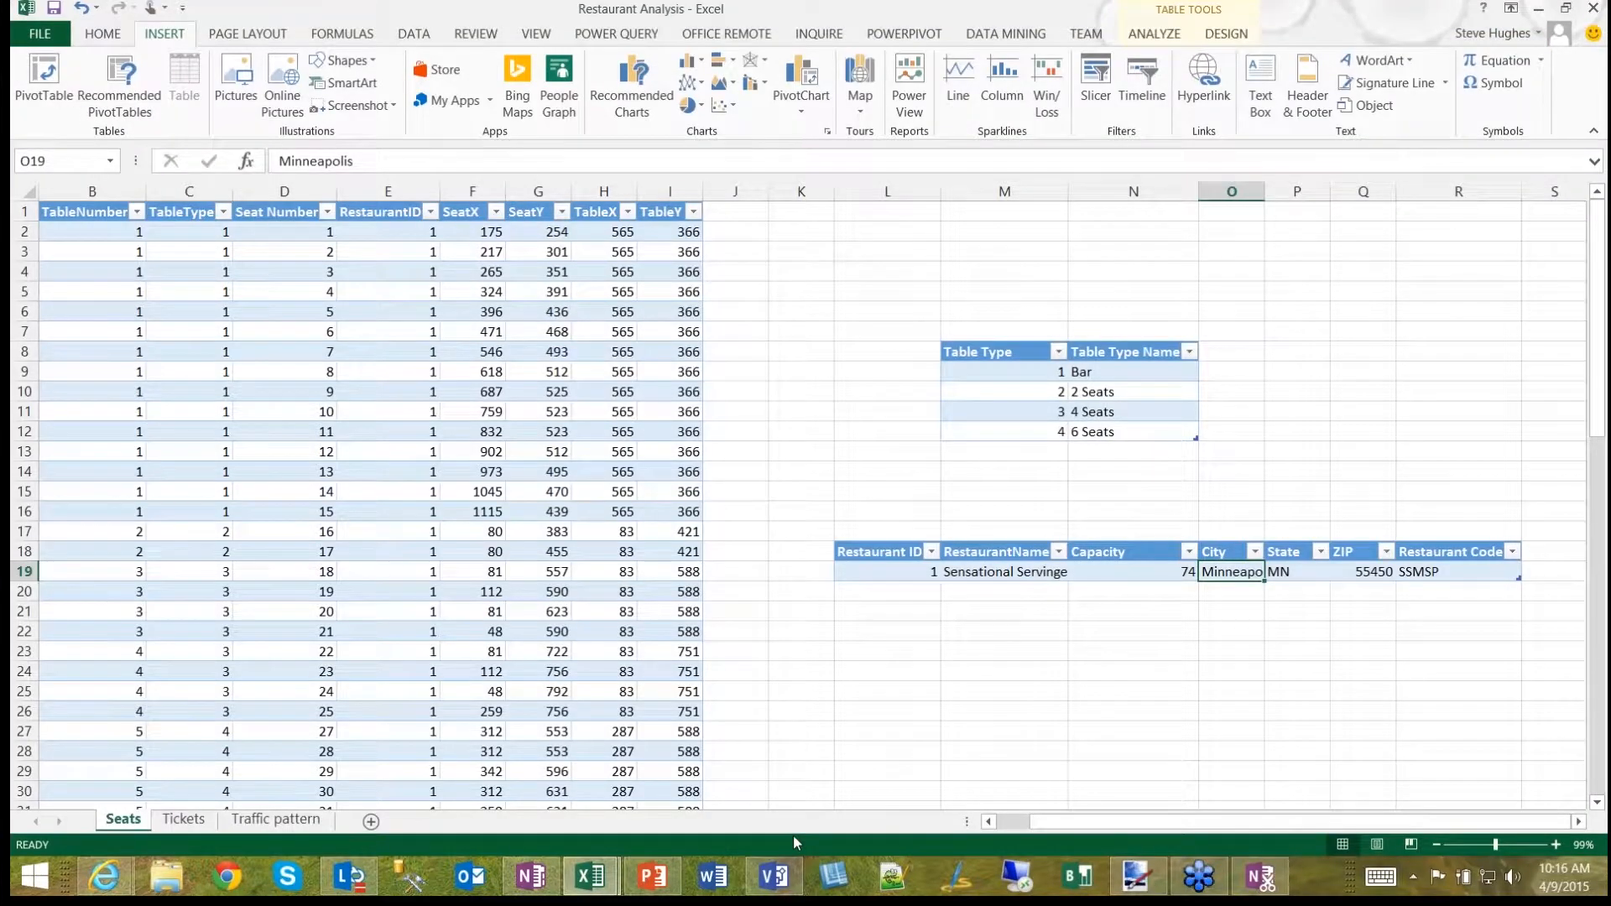
{"action": "left_click", "coordinate": [586, 878]}
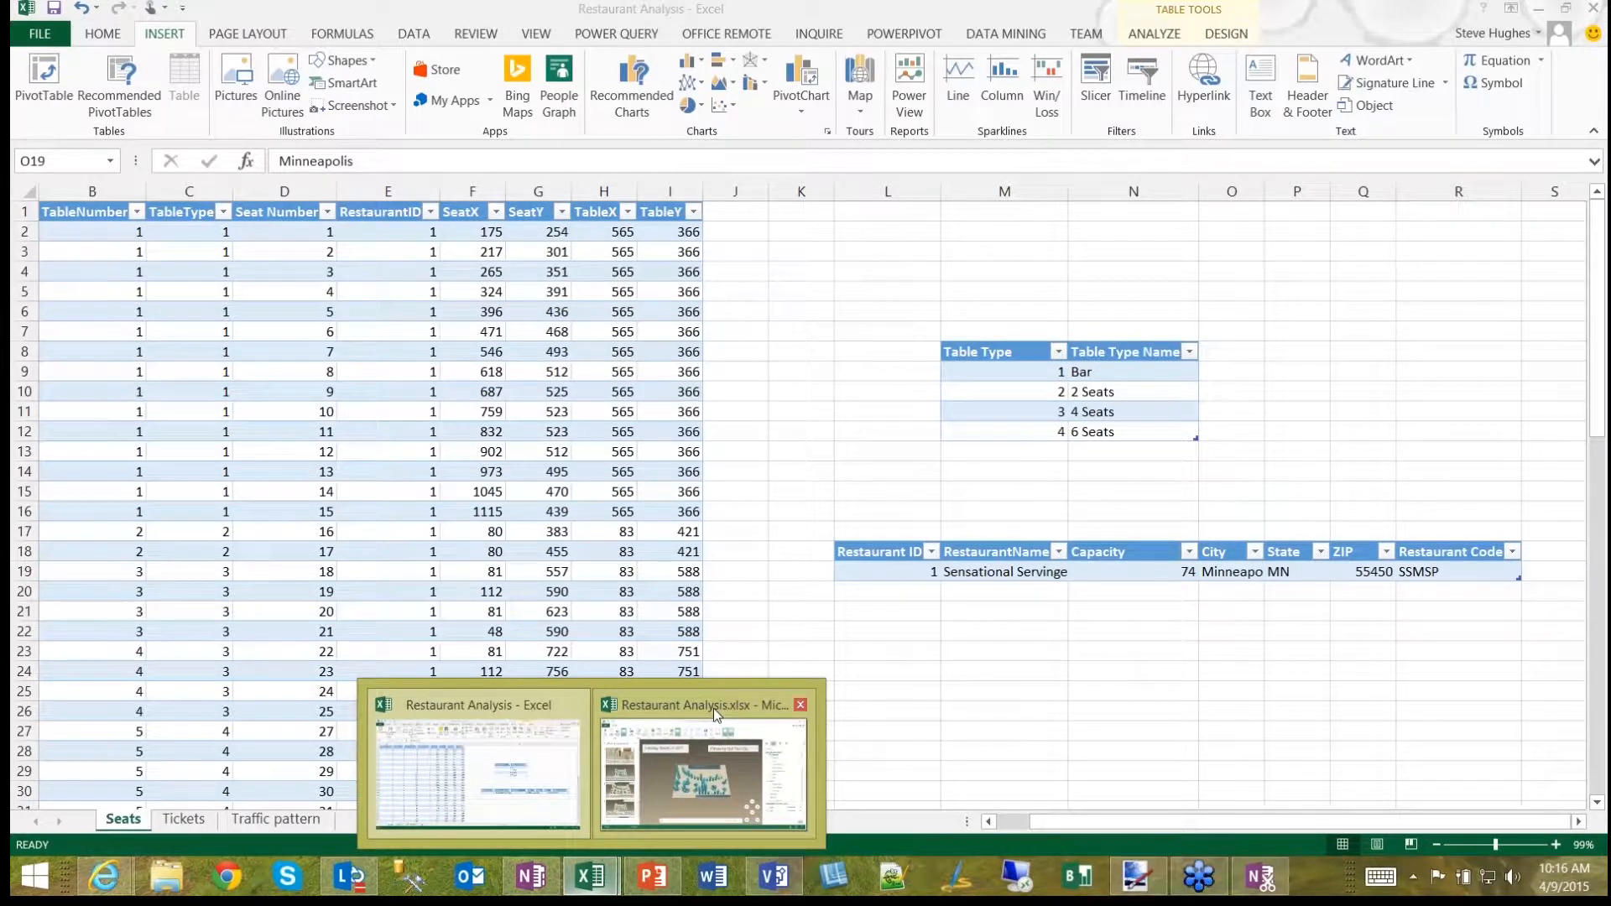
{"action": "left_click", "coordinate": [714, 709]}
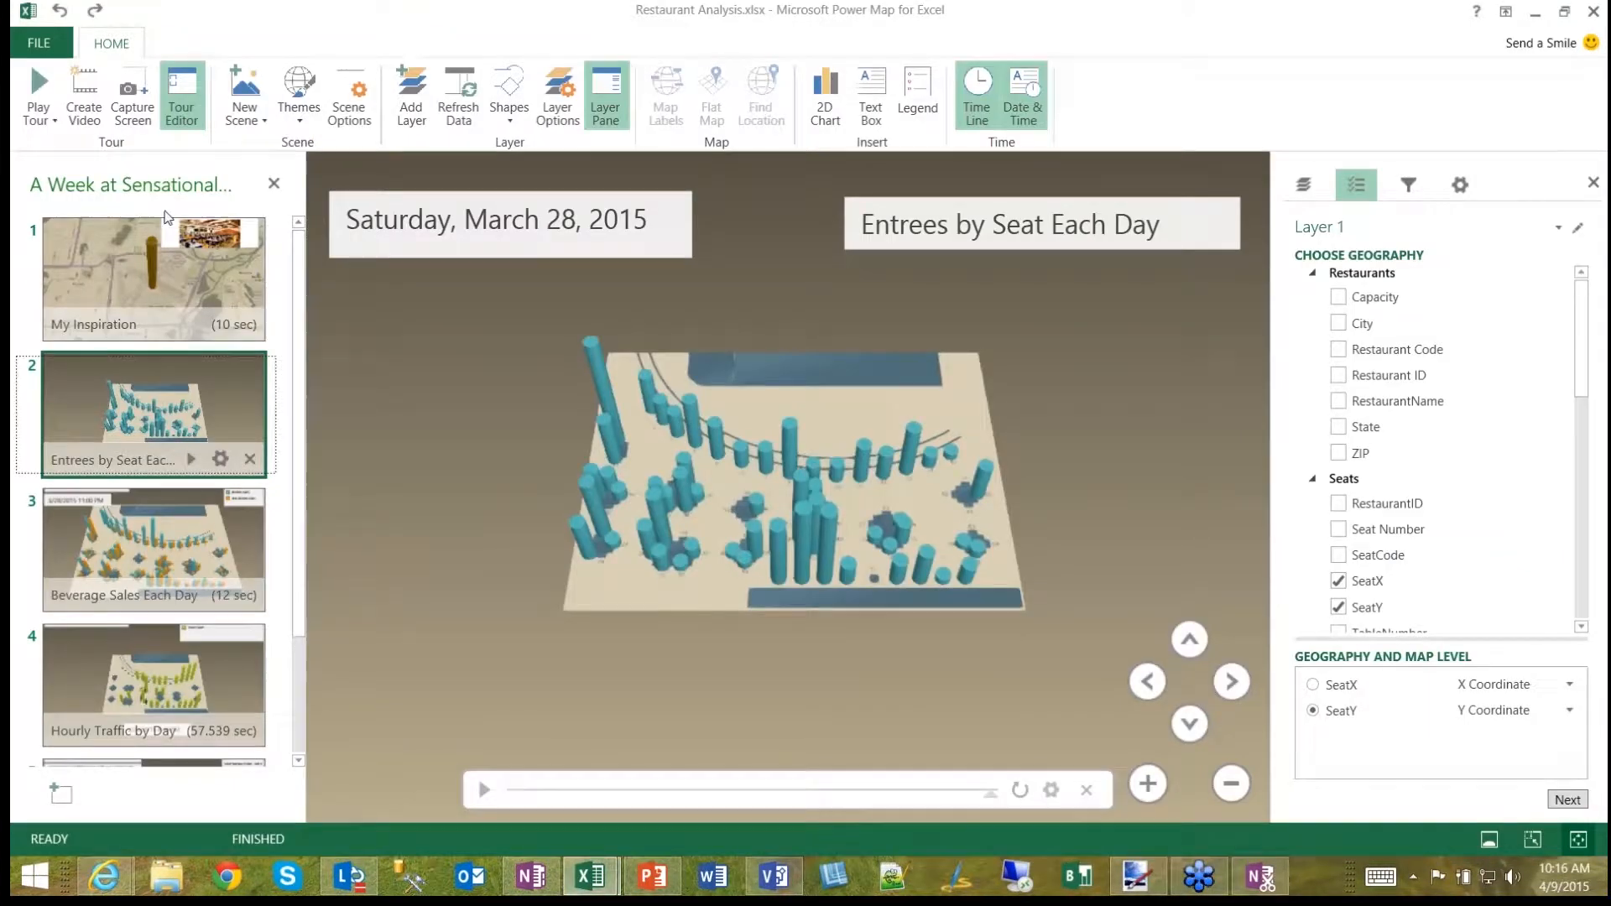
Step: Open the My Inspiration scene and examine the restaurant's capacity column and its picture annotation on the map
{"action": "left_click", "coordinate": [61, 277]}
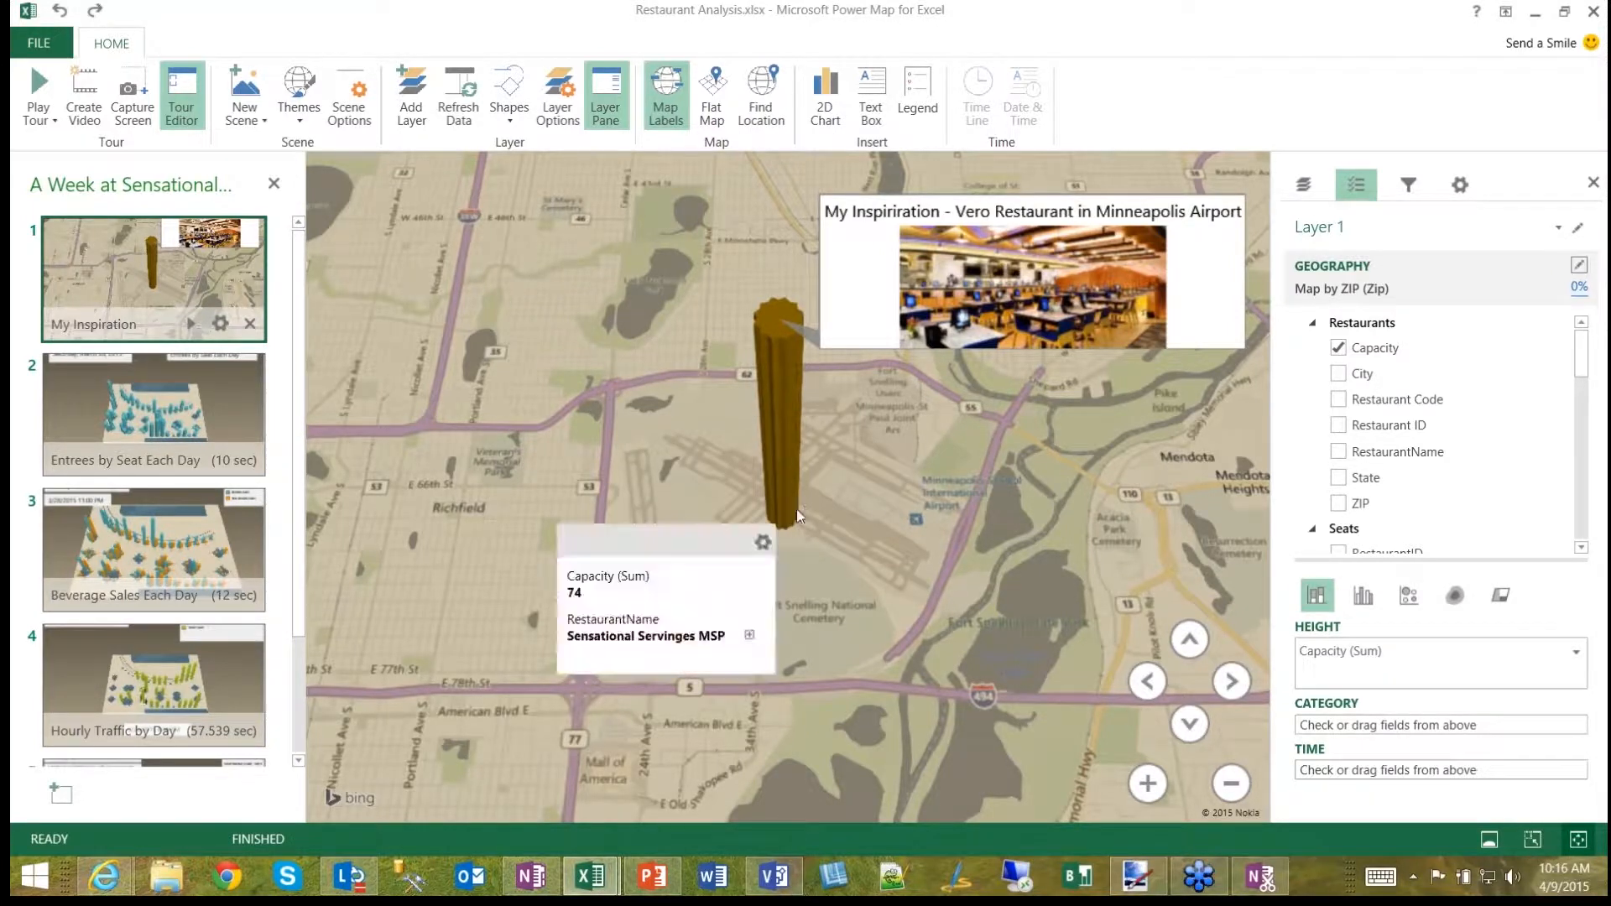
{"action": "mouse_move", "coordinate": [791, 432]}
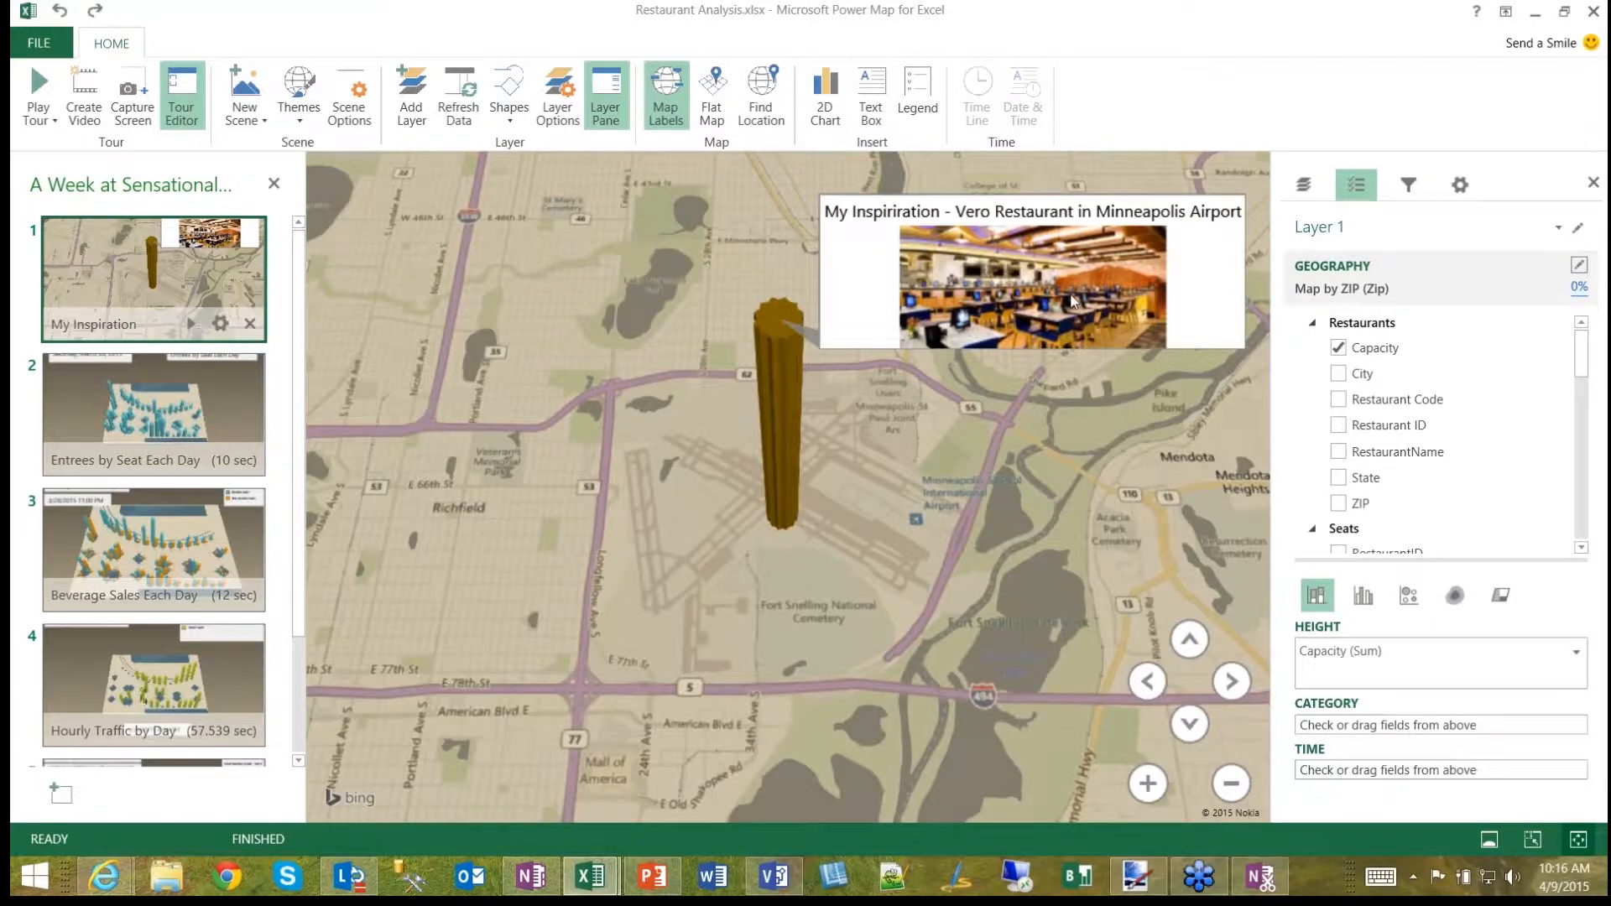
{"action": "mouse_move", "coordinate": [1071, 296]}
{"action": "mouse_move", "coordinate": [844, 353]}
{"action": "mouse_move", "coordinate": [857, 320]}
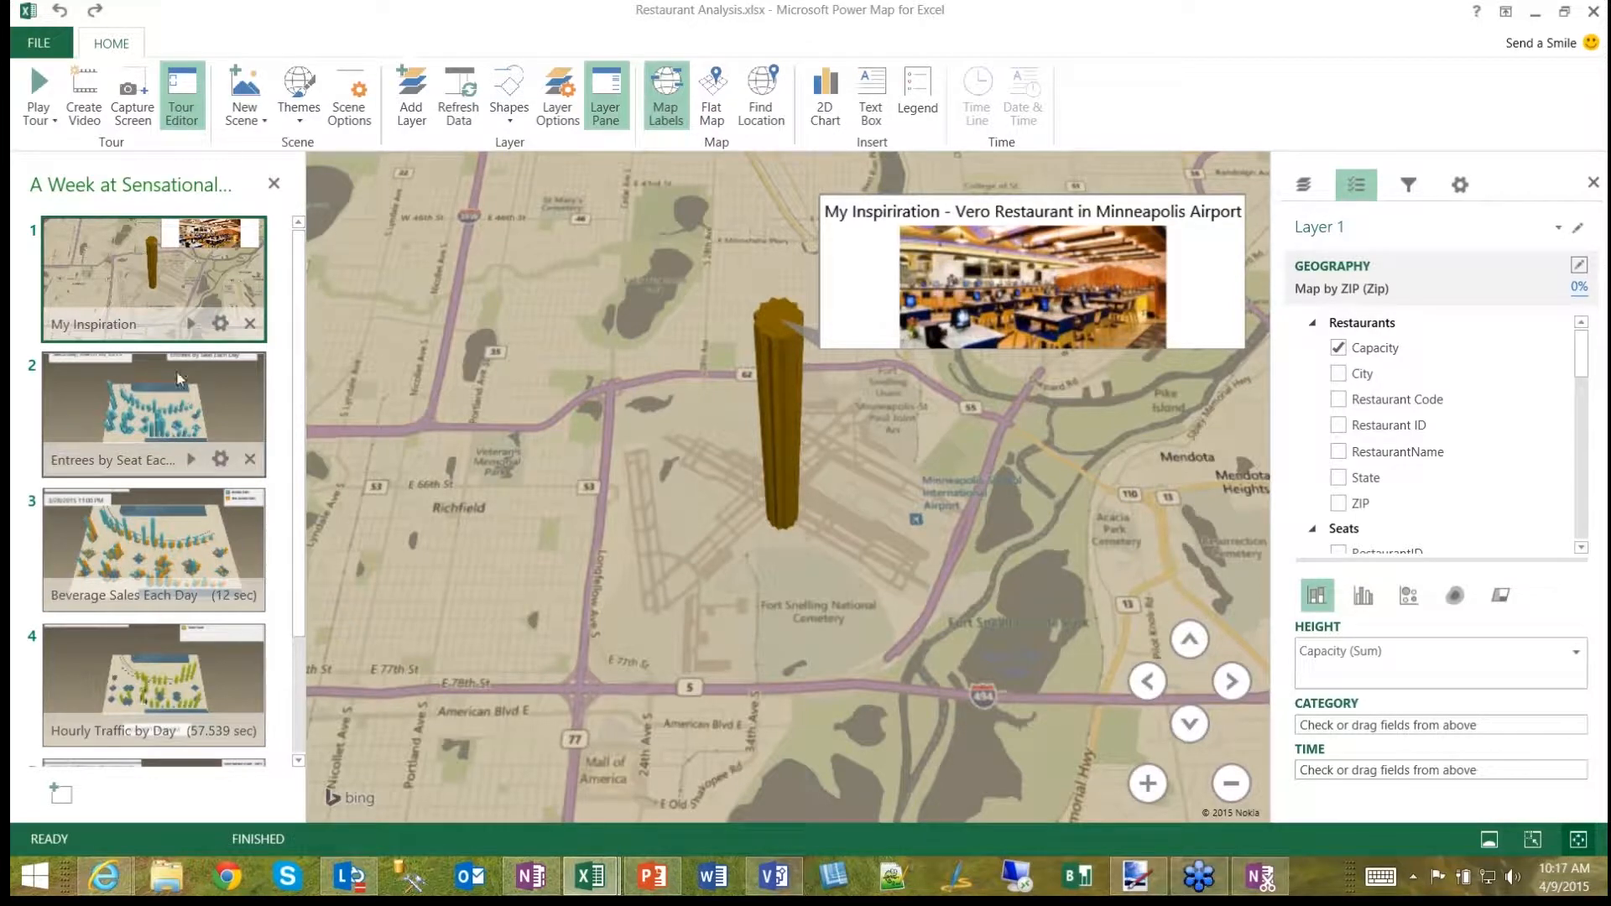
Step: Look through the tour's Entrees by Seat Each Day, Beverage Sales Each Day and Sunday Analysis scenes
{"action": "left_click", "coordinate": [250, 426]}
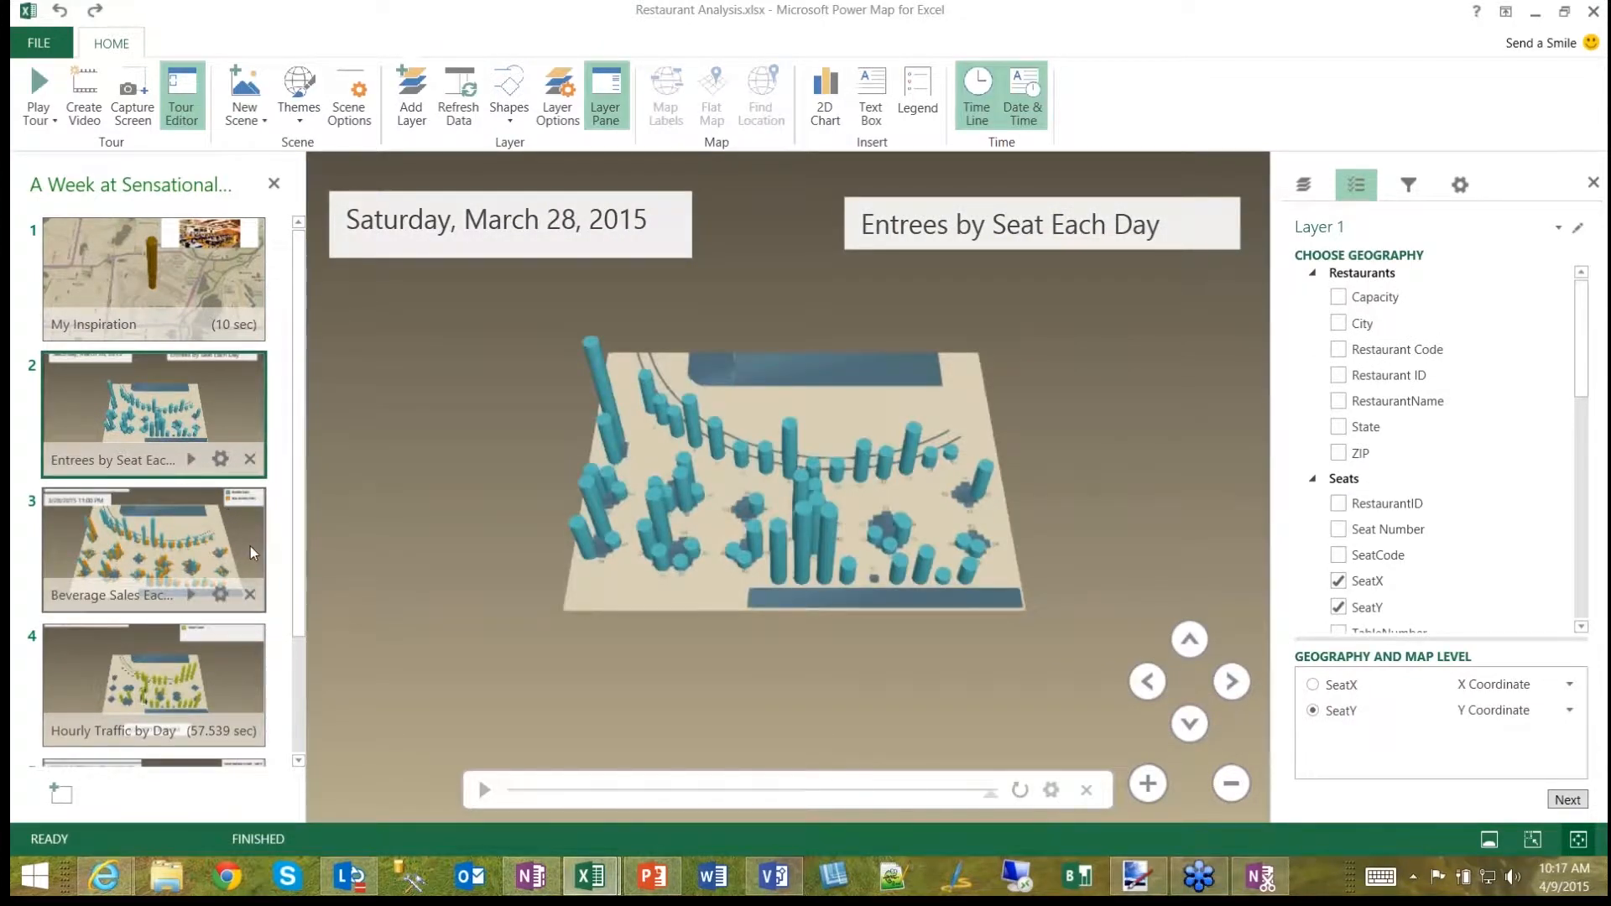
{"action": "left_click", "coordinate": [64, 547]}
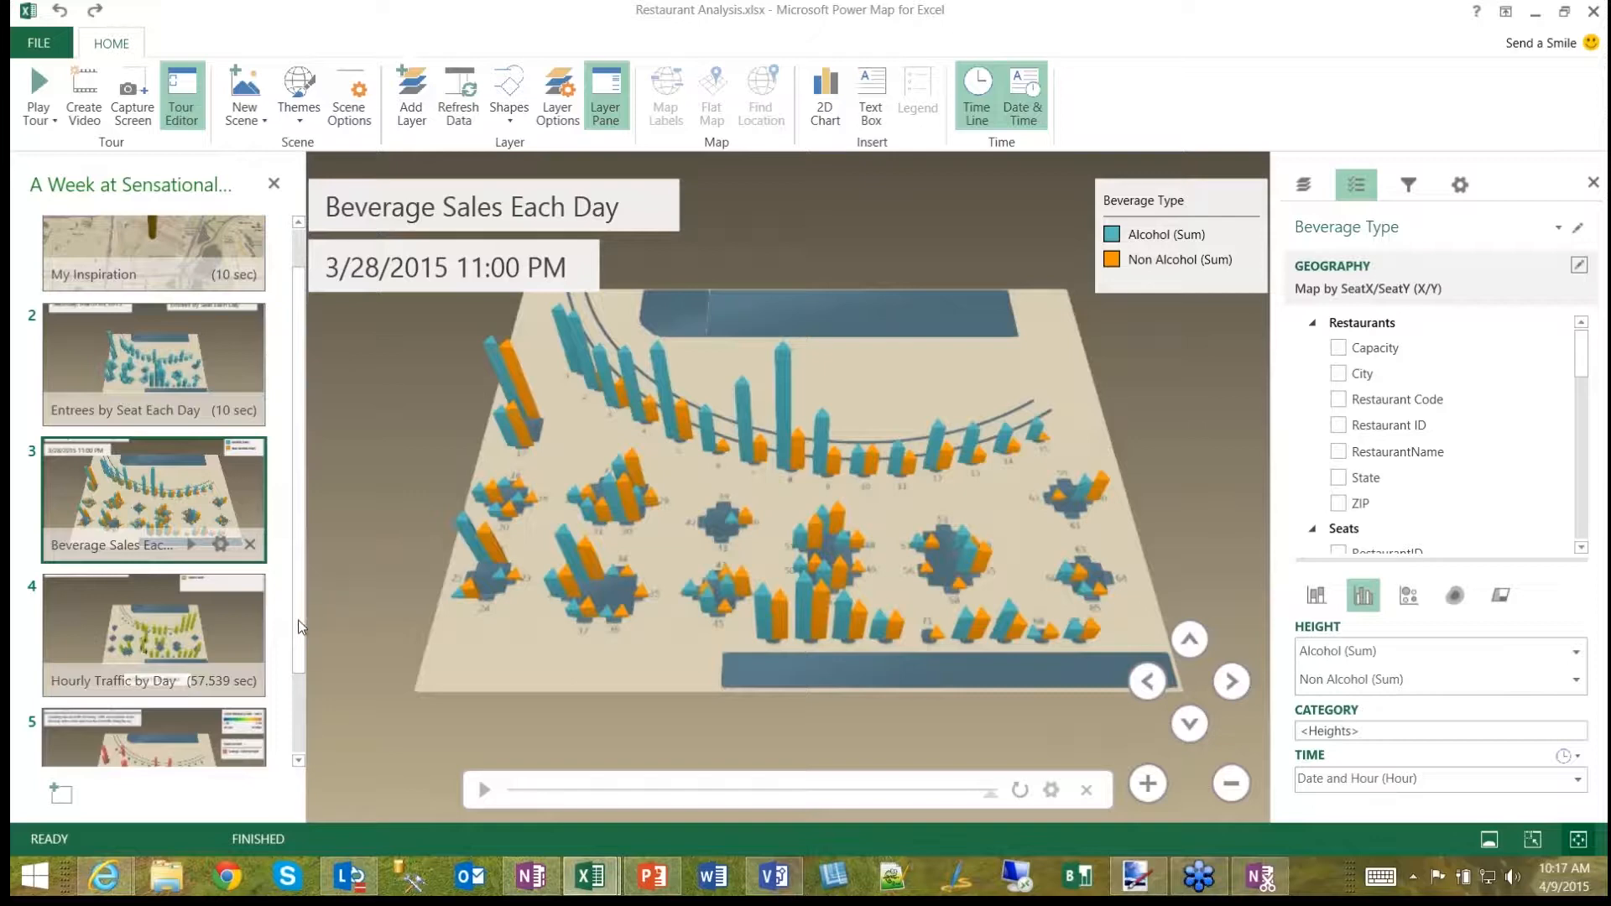
{"action": "left_click", "coordinate": [225, 726]}
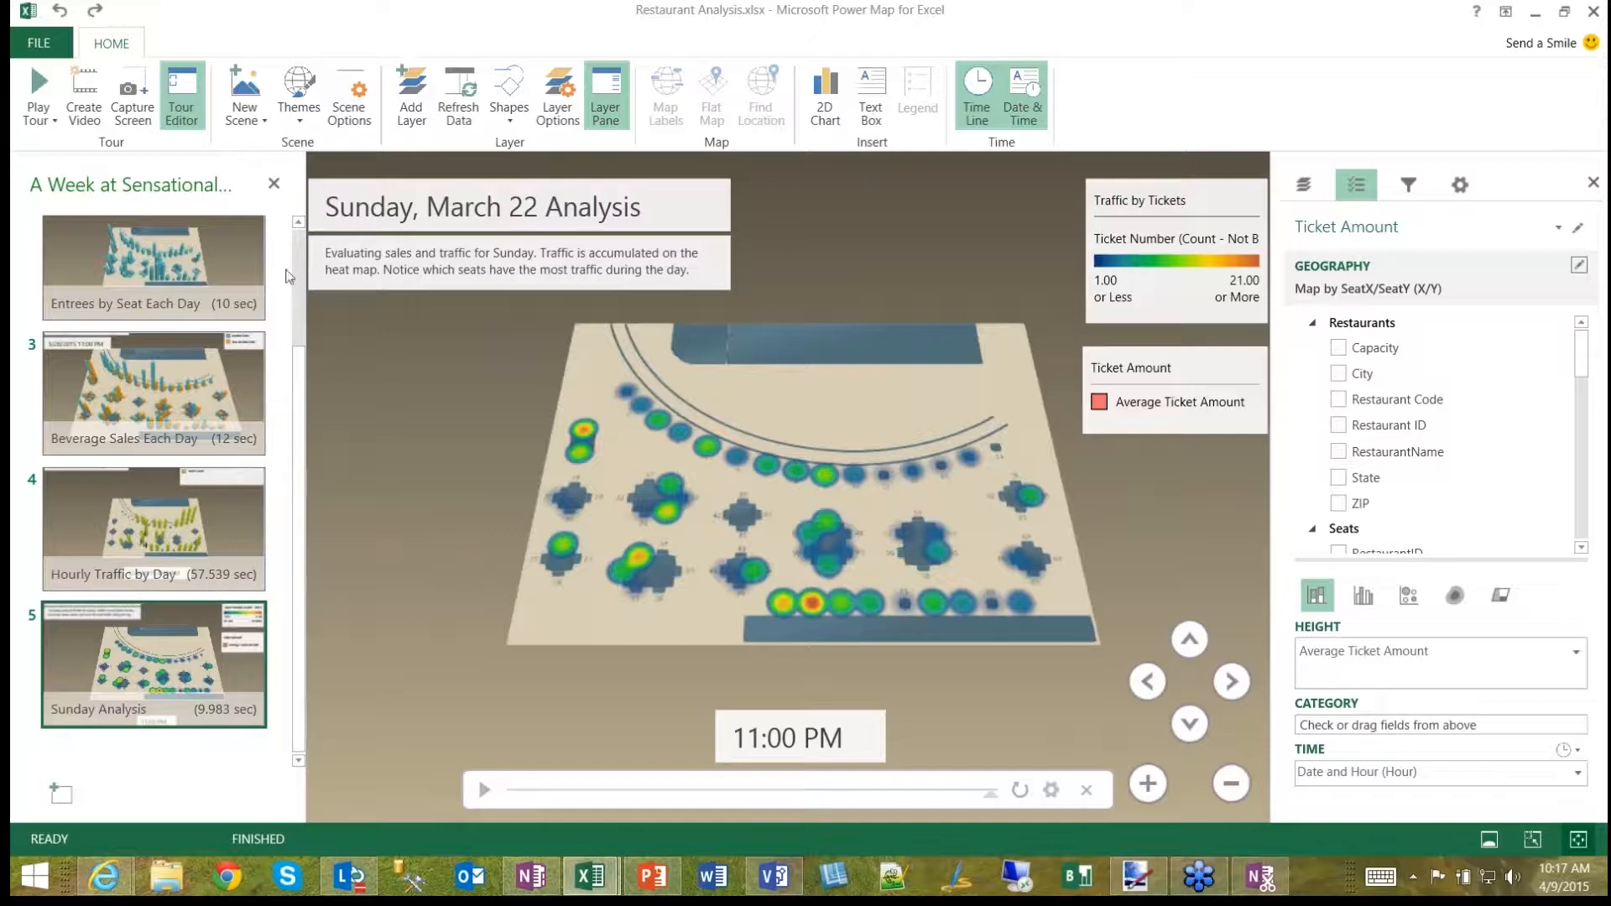
{"action": "scroll", "coordinate": [304, 252], "scroll_direction": "up", "scroll_amount": 3}
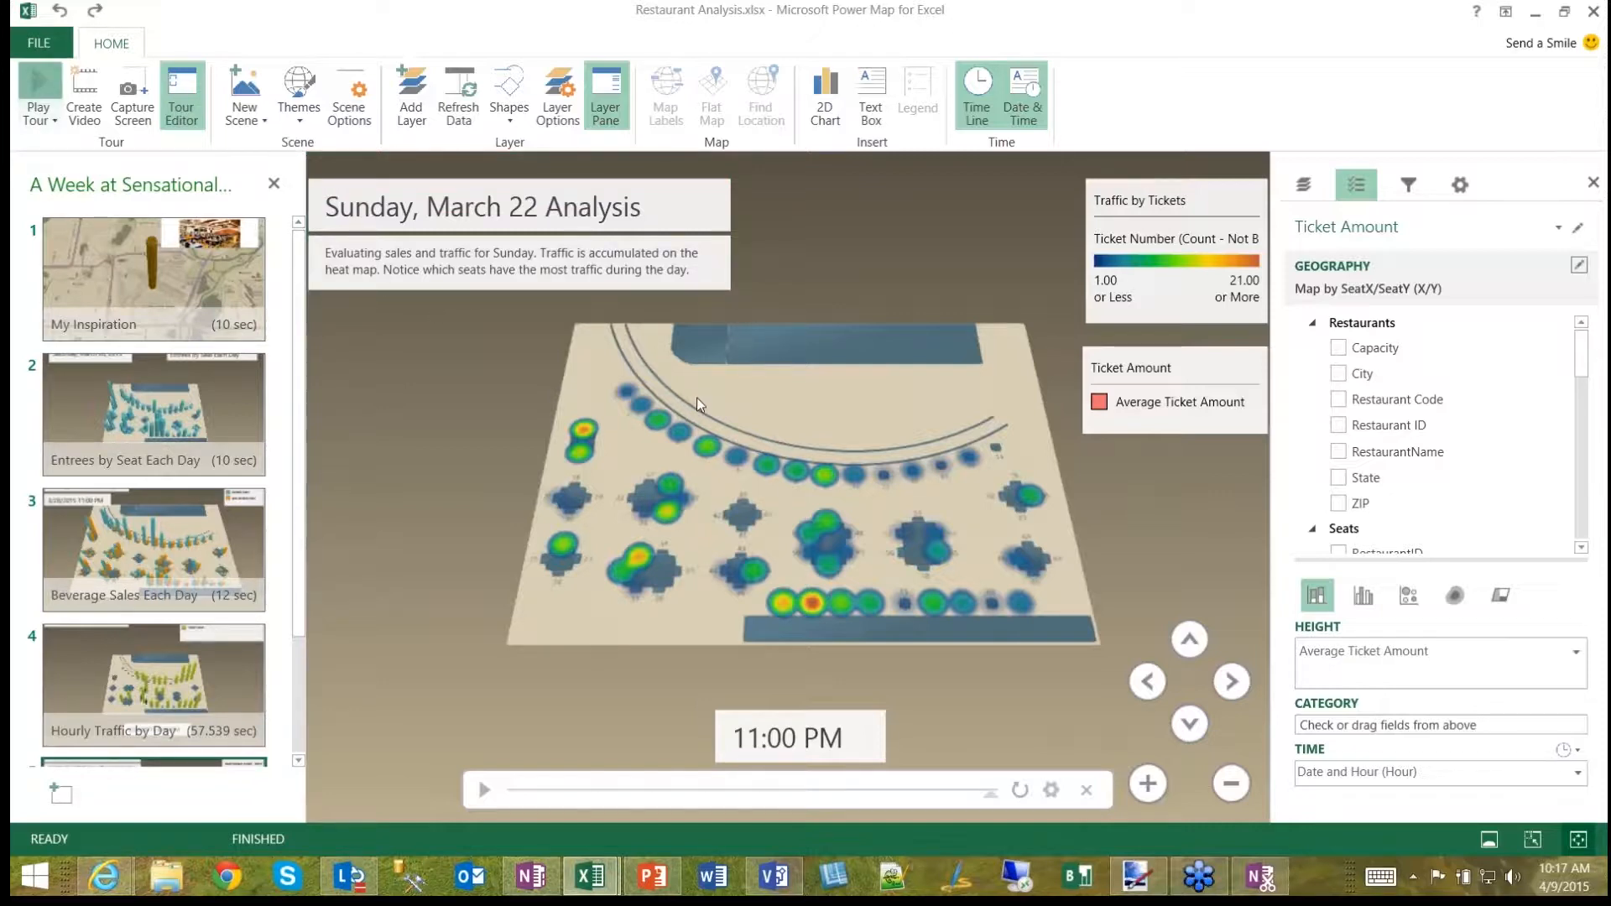
Step: Play the tour, pausing at Thursday, March 26 in Entrees by Seat Each Day to inspect a seat's column details, and resume playback
{"action": "key", "text": "super+Down"}
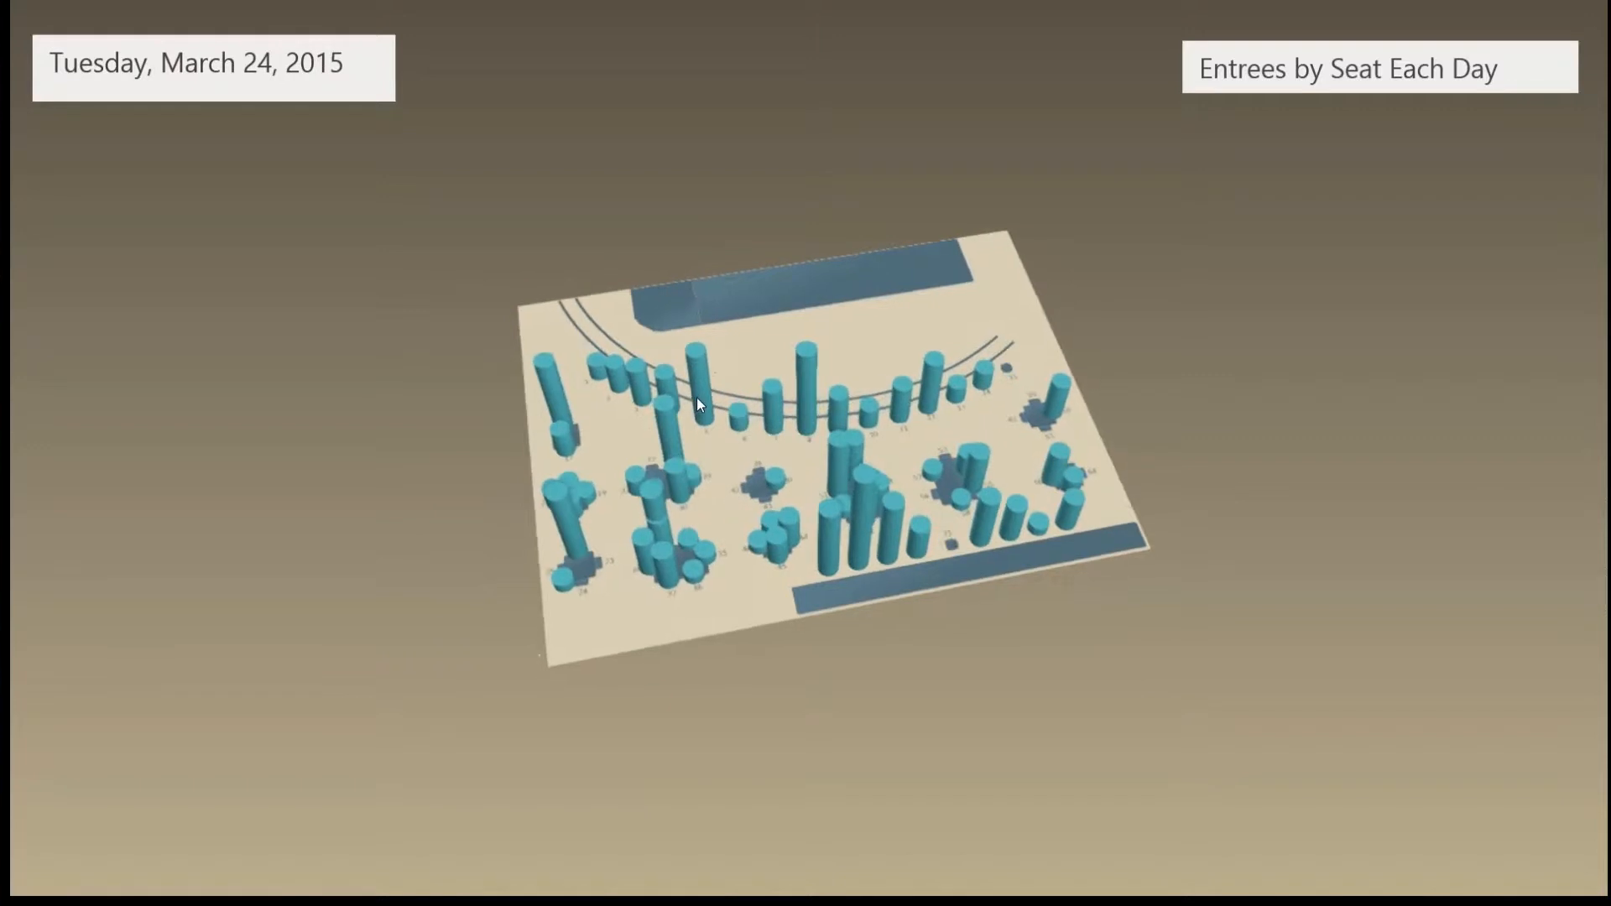
{"action": "mouse_move", "coordinate": [827, 894]}
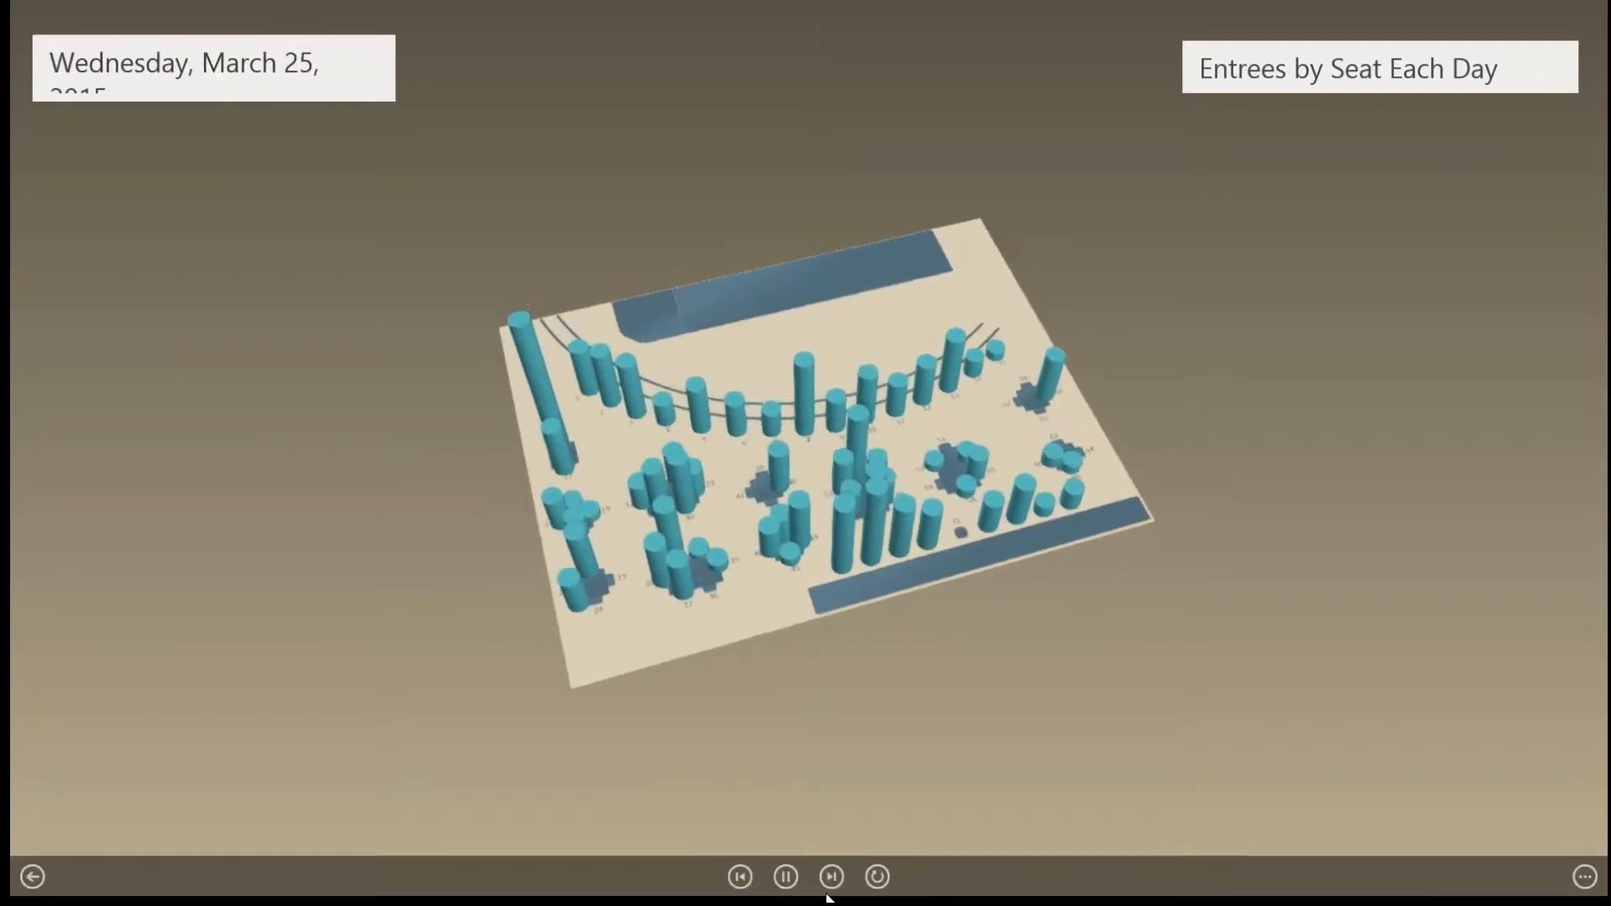
{"action": "left_click", "coordinate": [786, 878]}
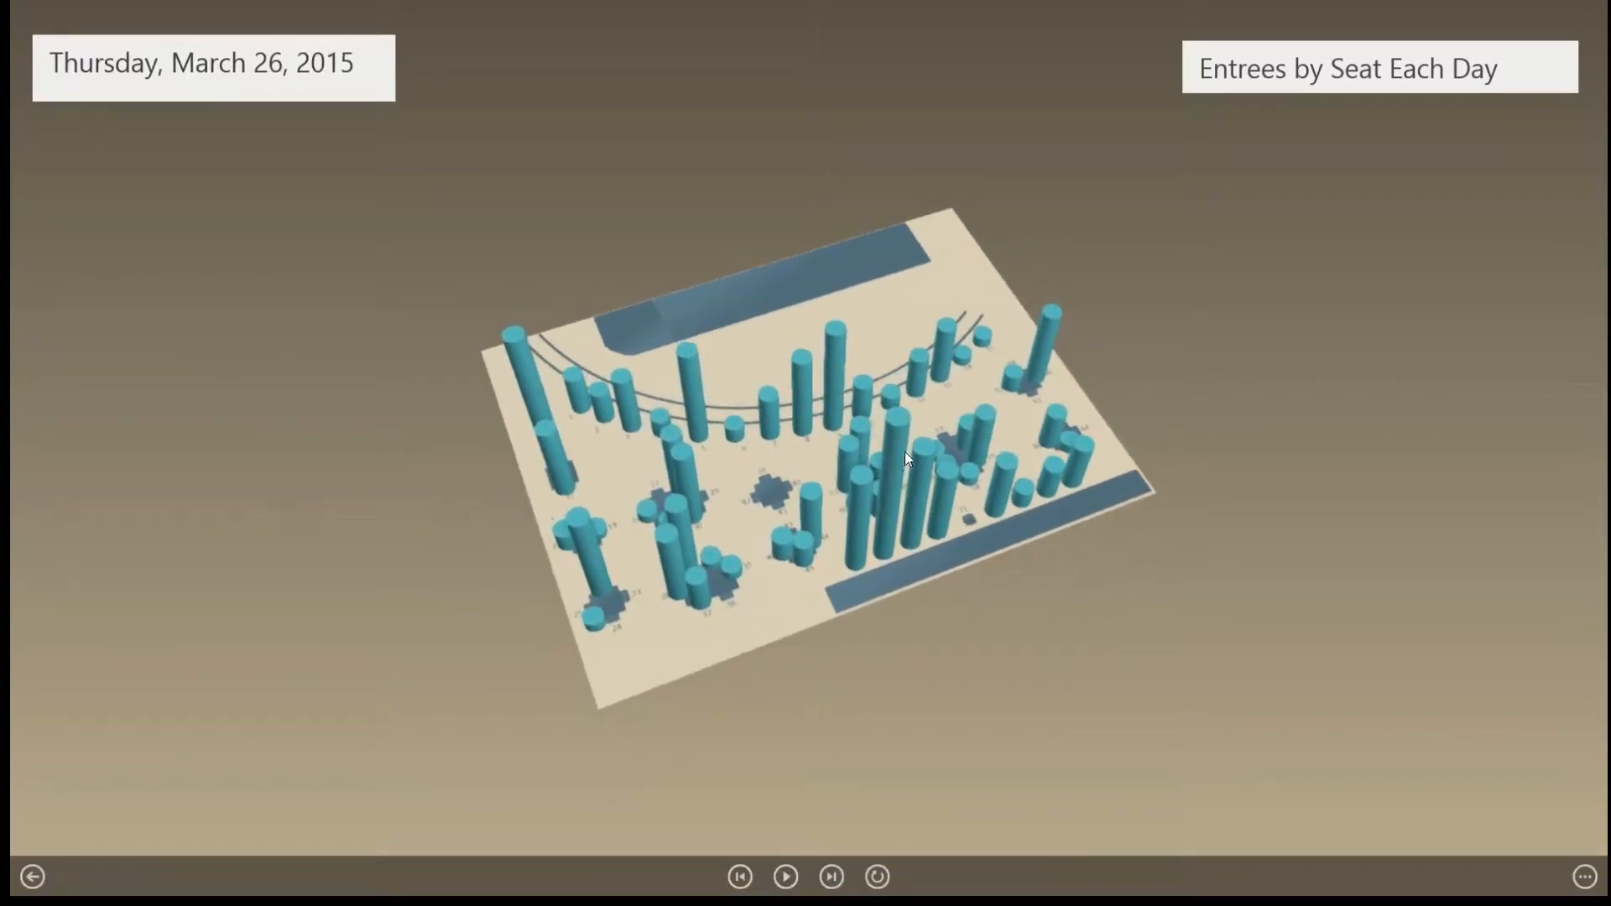
{"action": "mouse_move", "coordinate": [905, 452]}
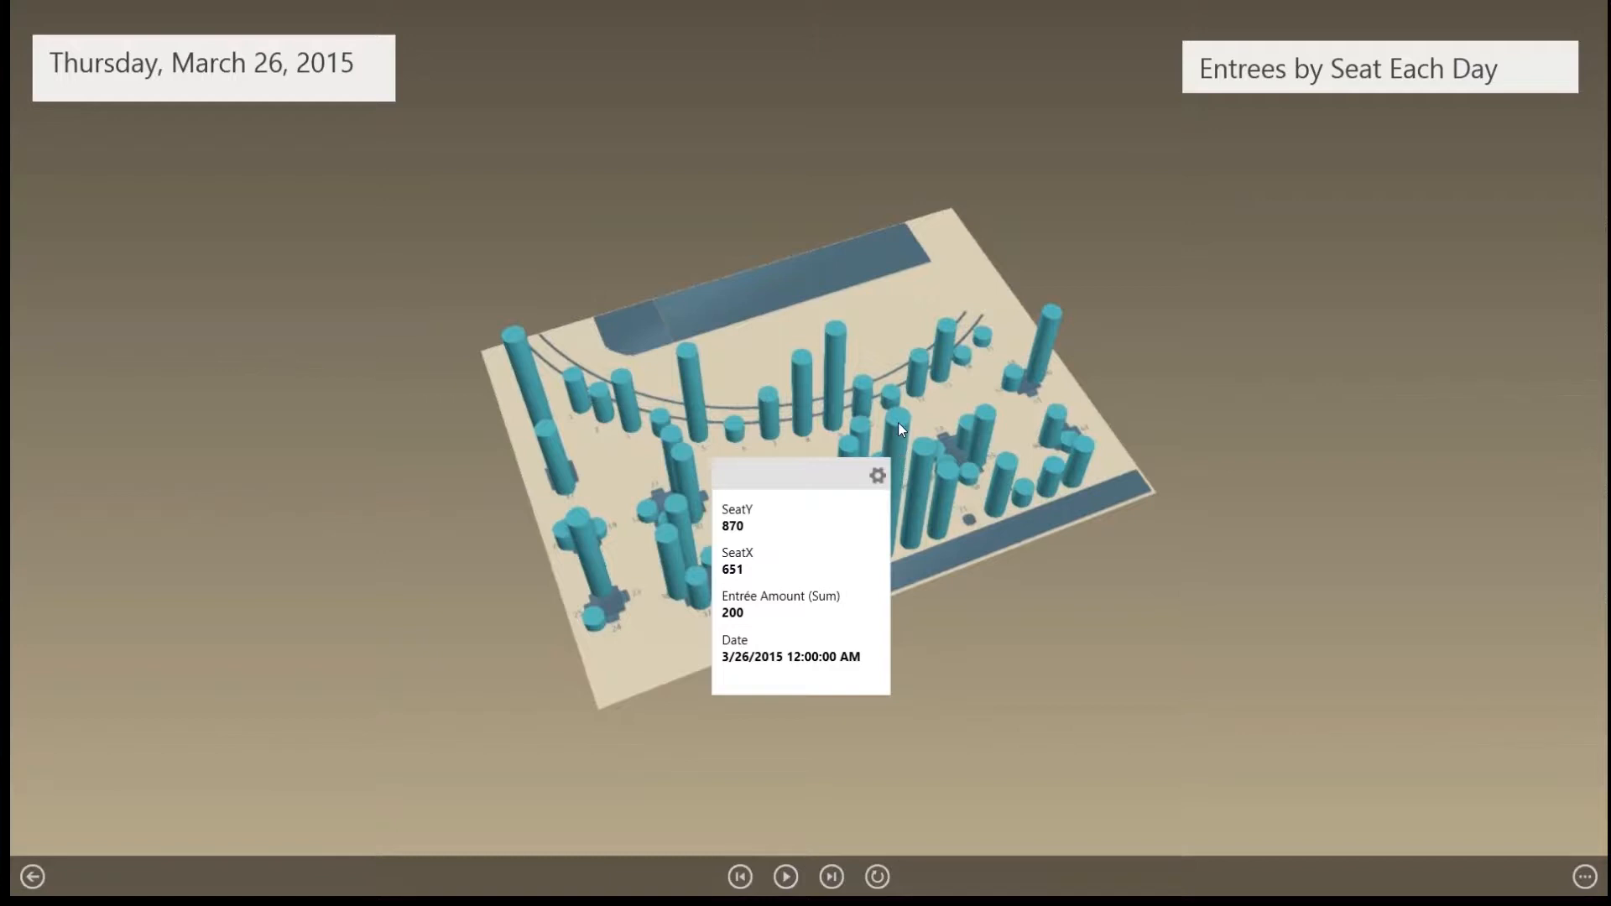
{"action": "left_click", "coordinate": [786, 877]}
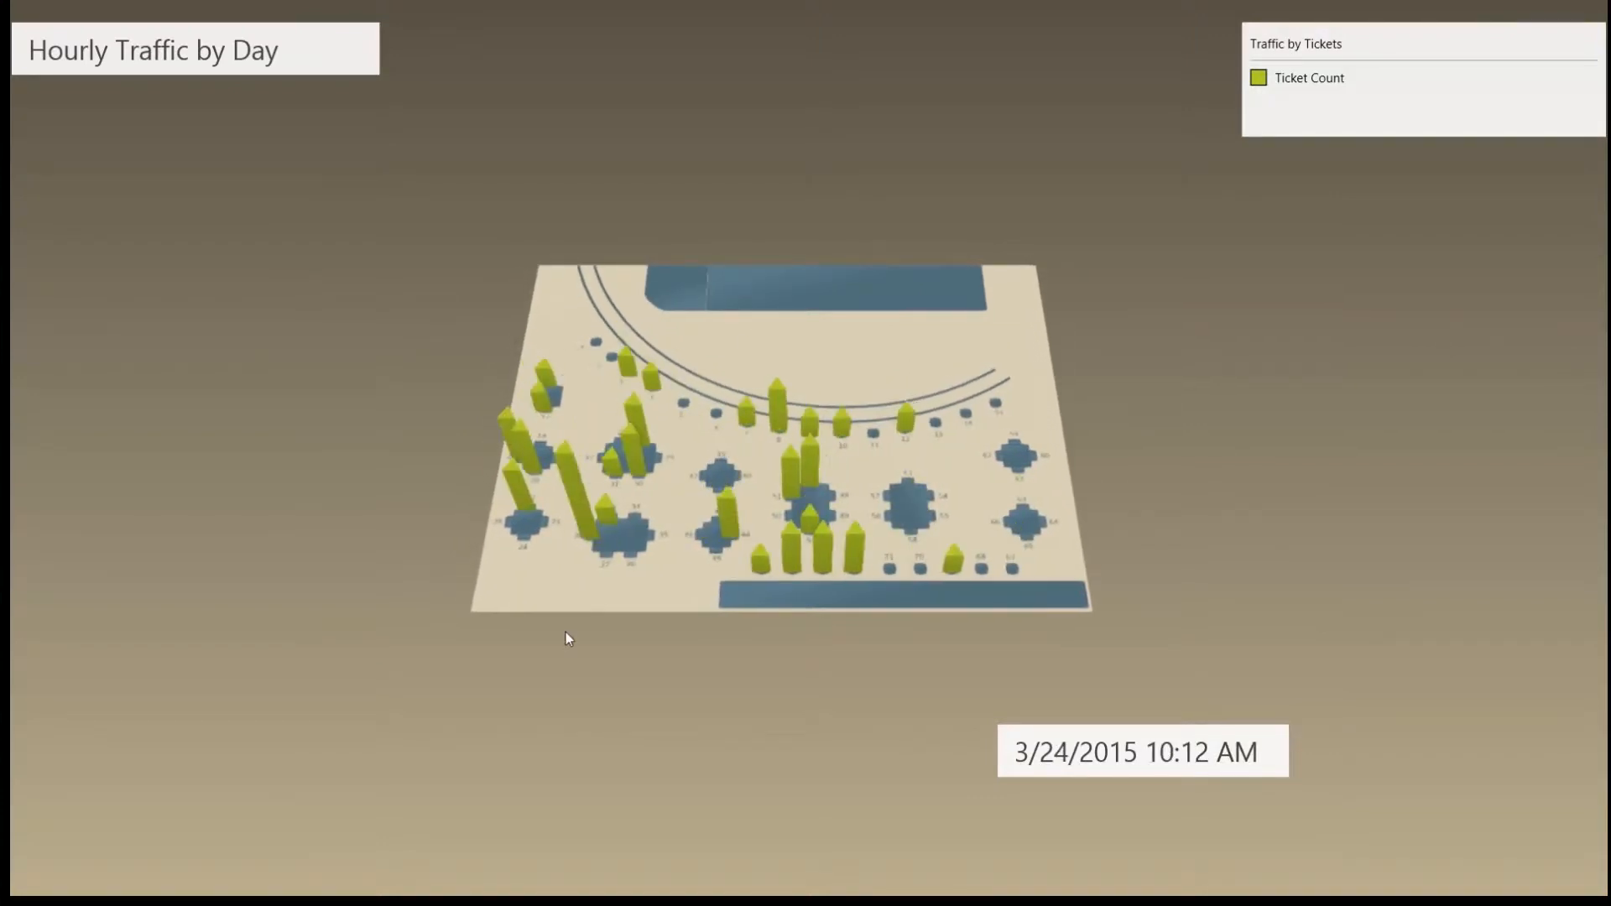
Step: Pause the Hourly Traffic by Day scene to inspect a bar seat's ticket details, play the tour to its end and exit playback
{"action": "mouse_move", "coordinate": [617, 884]}
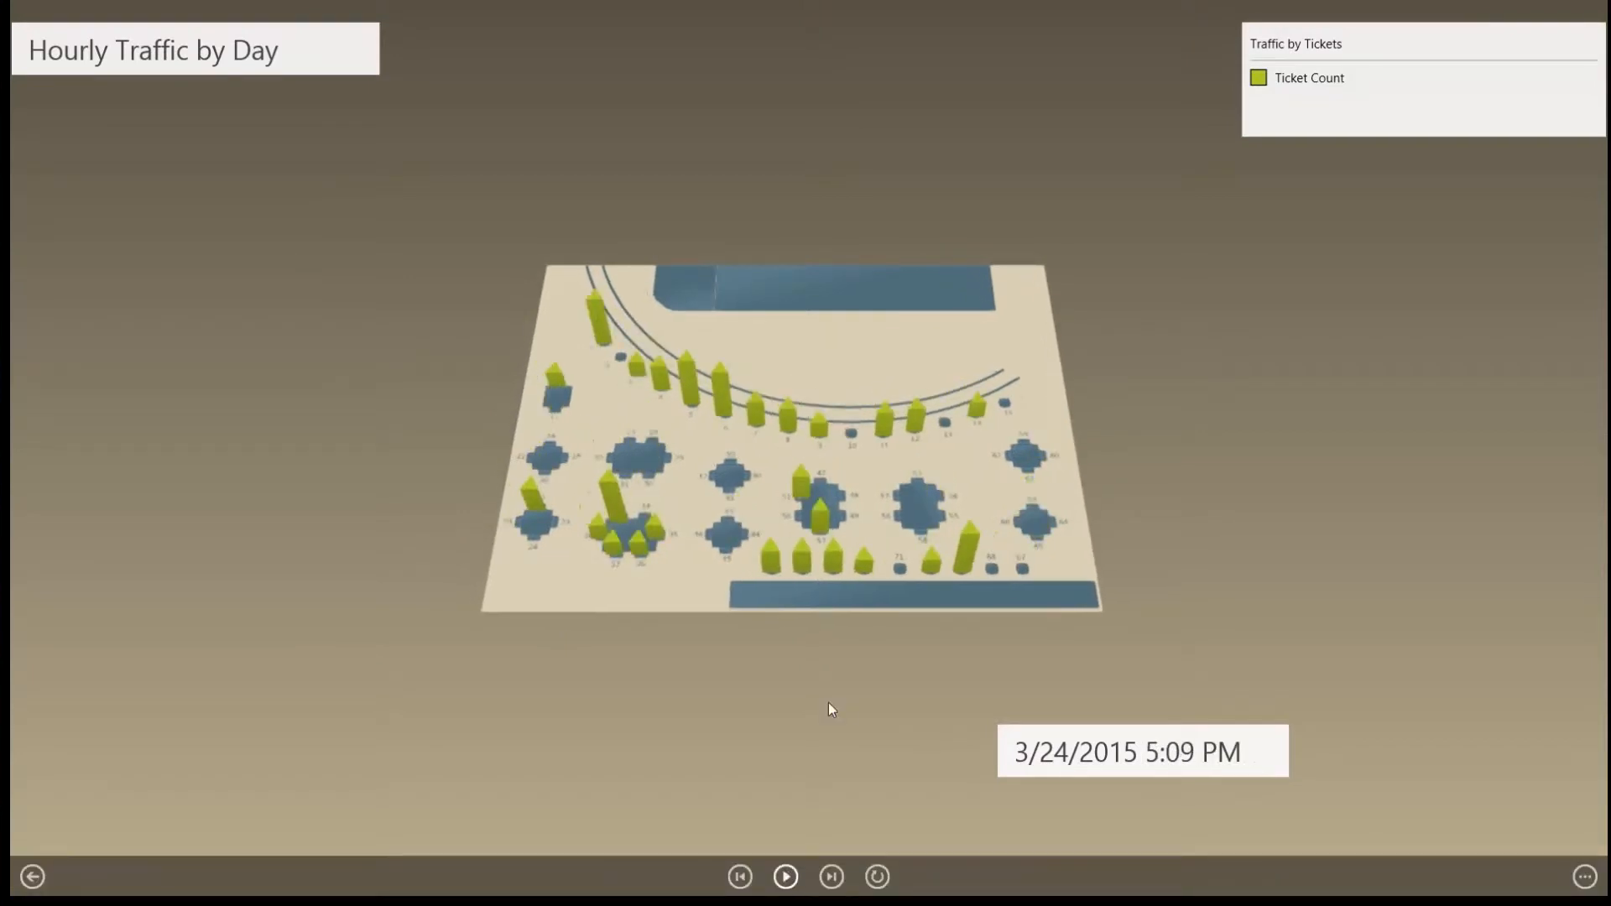
{"action": "mouse_move", "coordinate": [755, 393]}
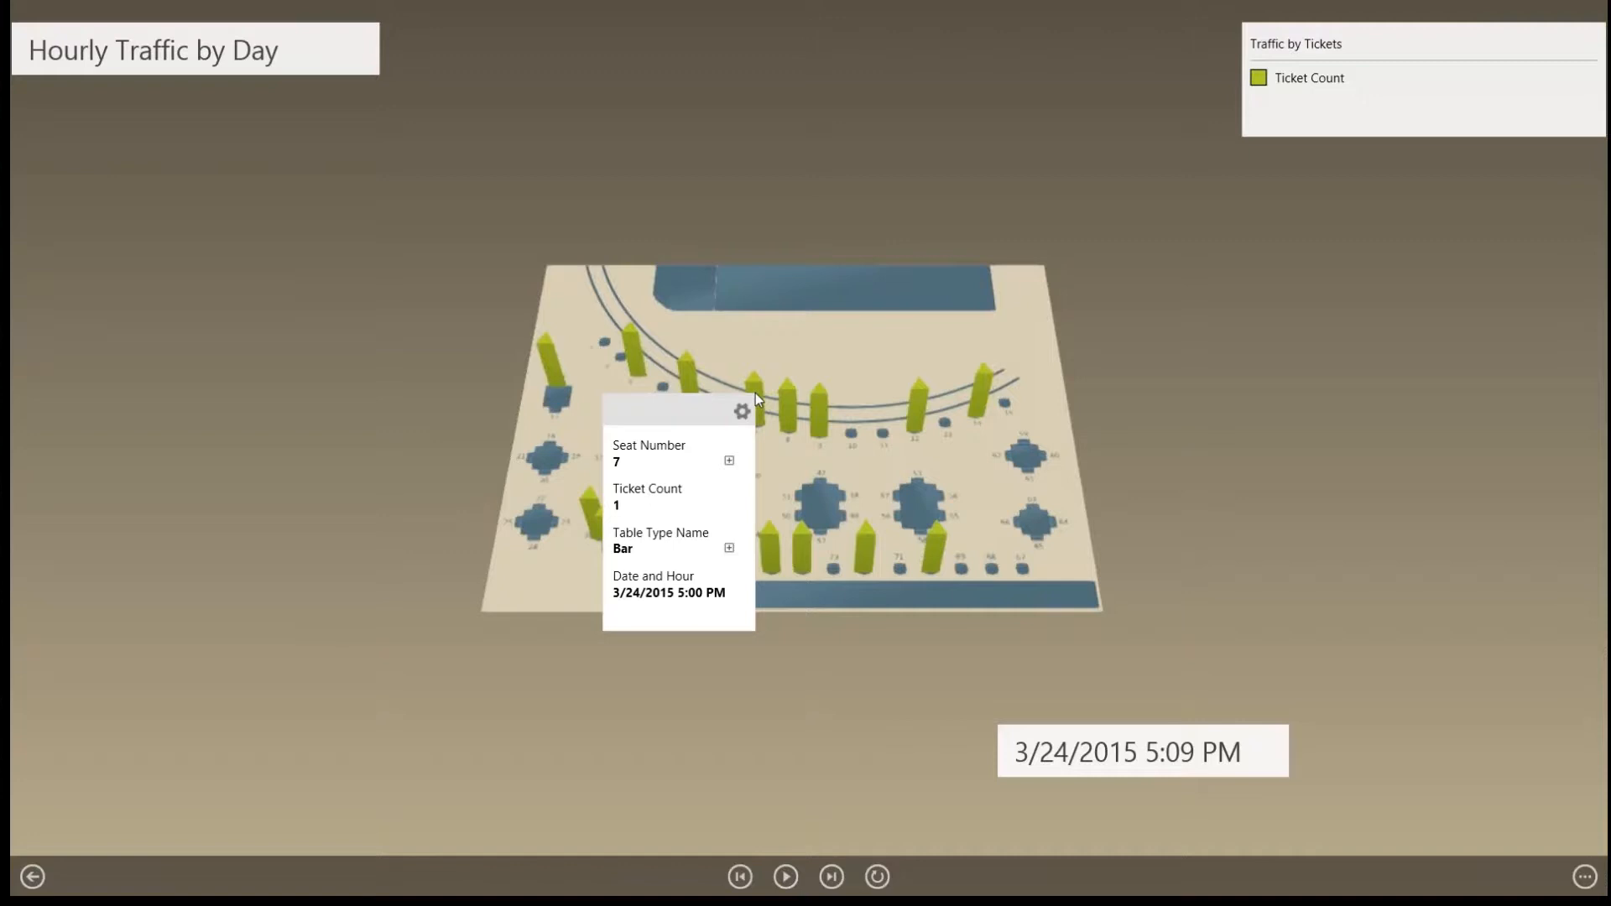
{"action": "left_click", "coordinate": [783, 881]}
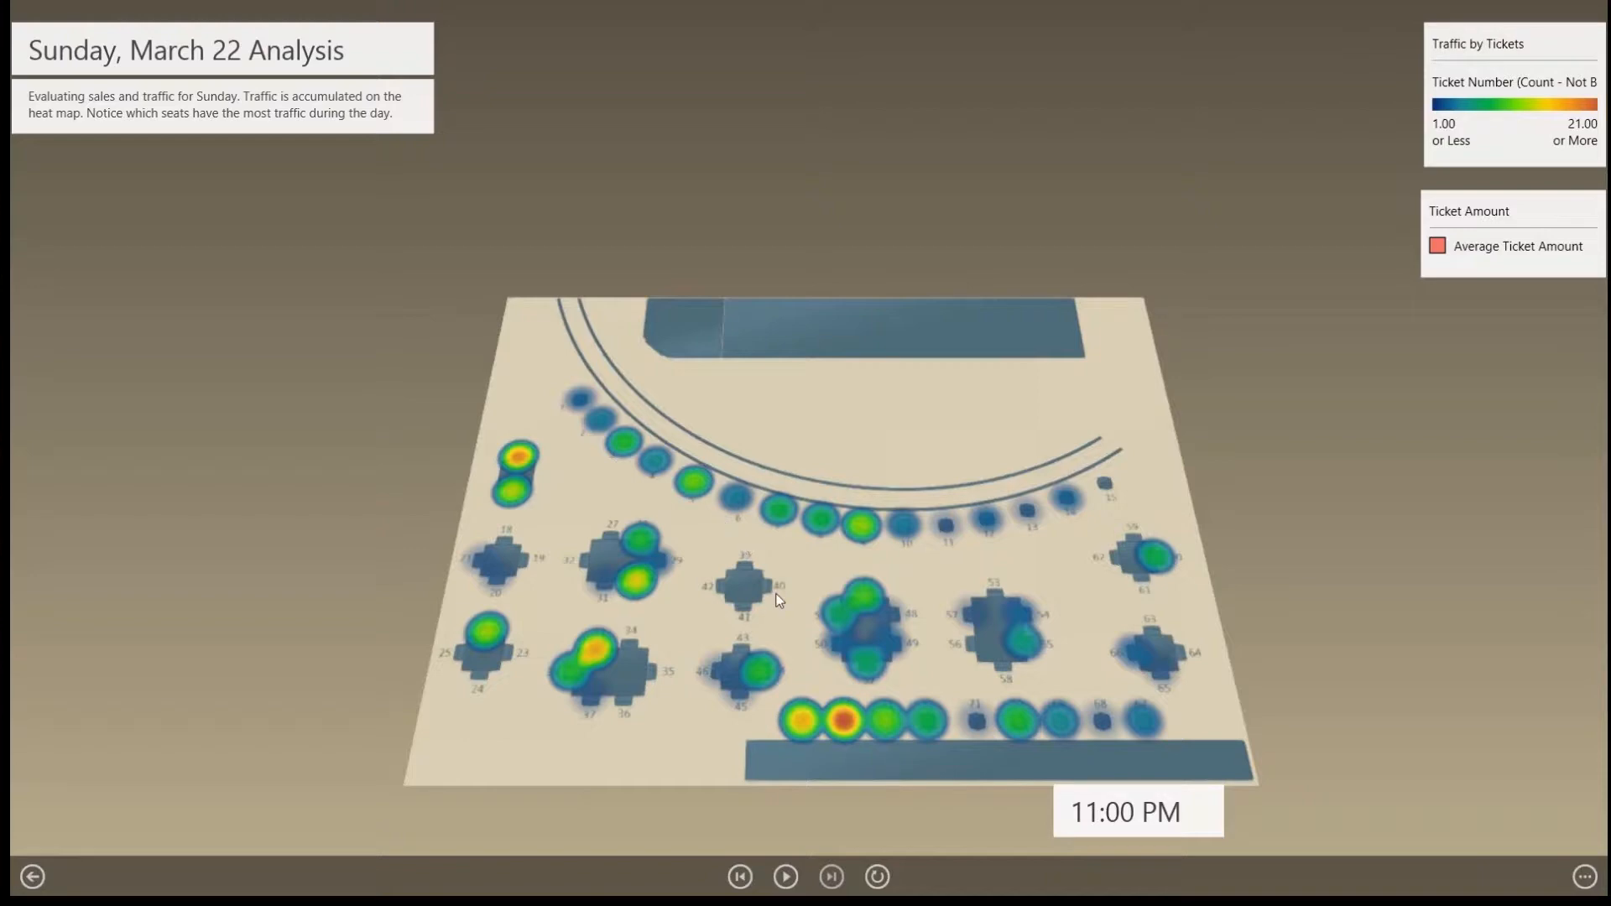
{"action": "key", "text": "Escape"}
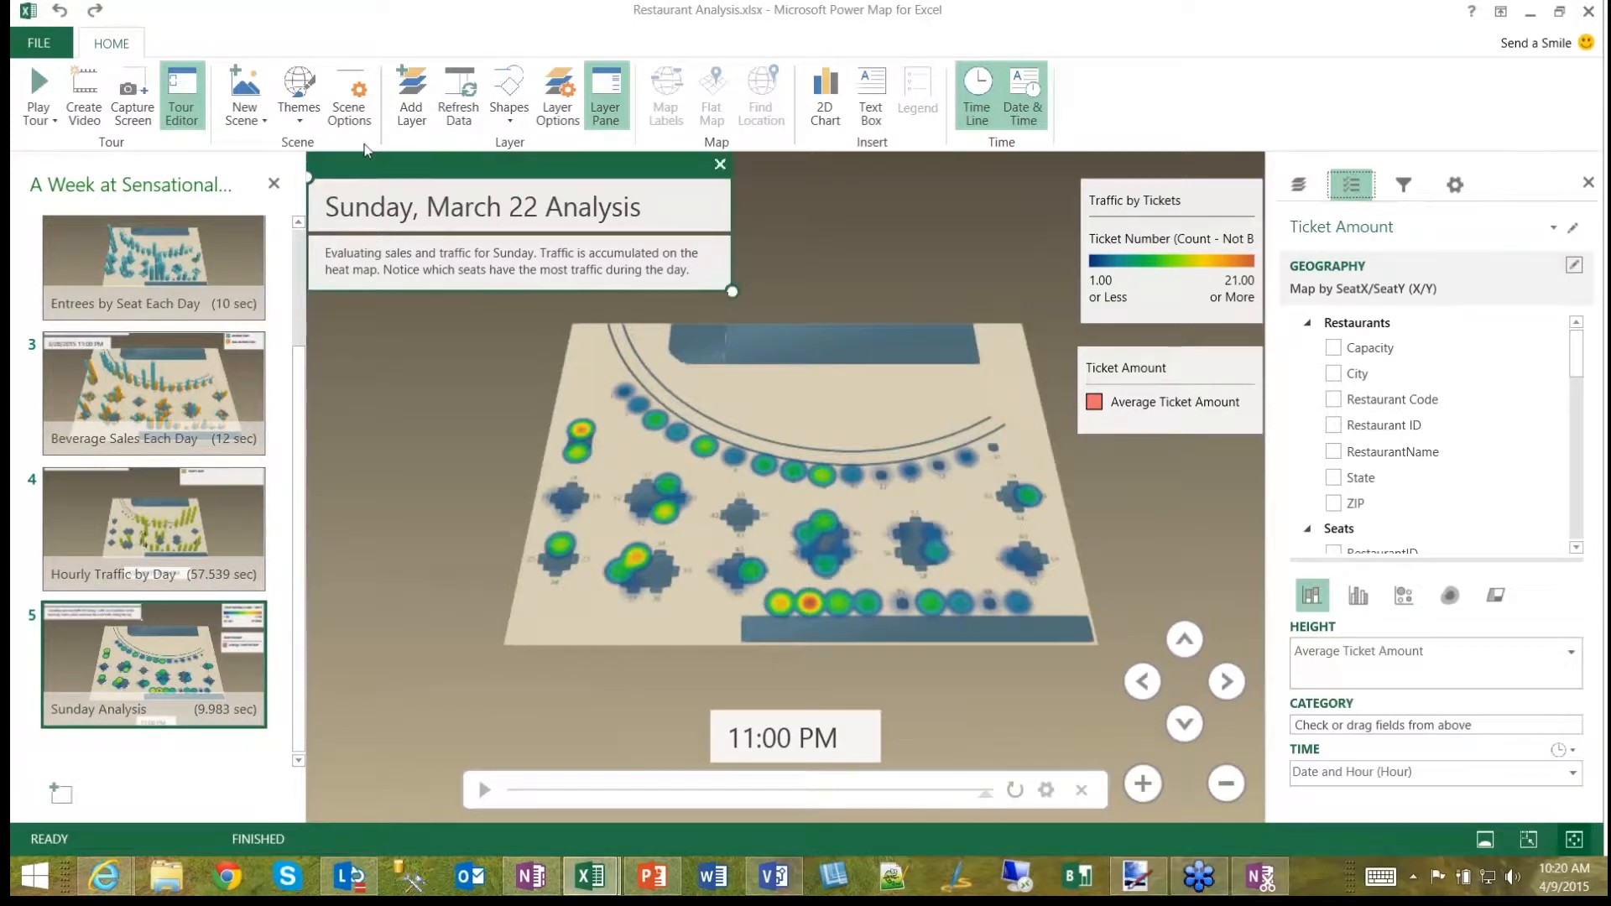
Step: Add a new custom map scene to the tour
{"action": "left_click", "coordinate": [245, 108]}
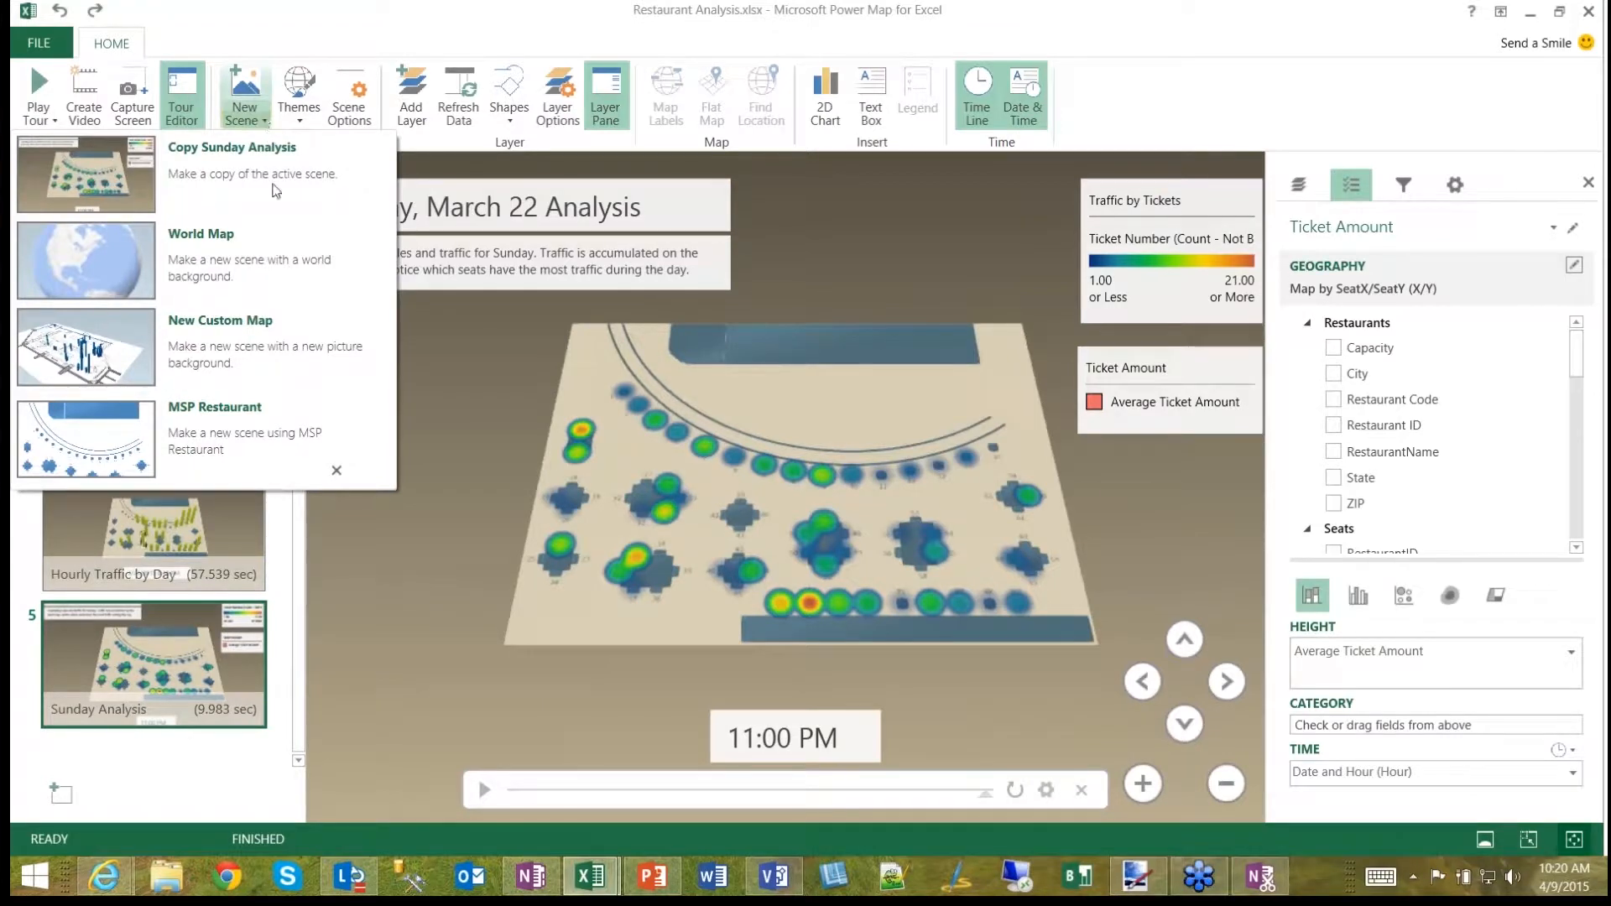
{"action": "left_click", "coordinate": [271, 358]}
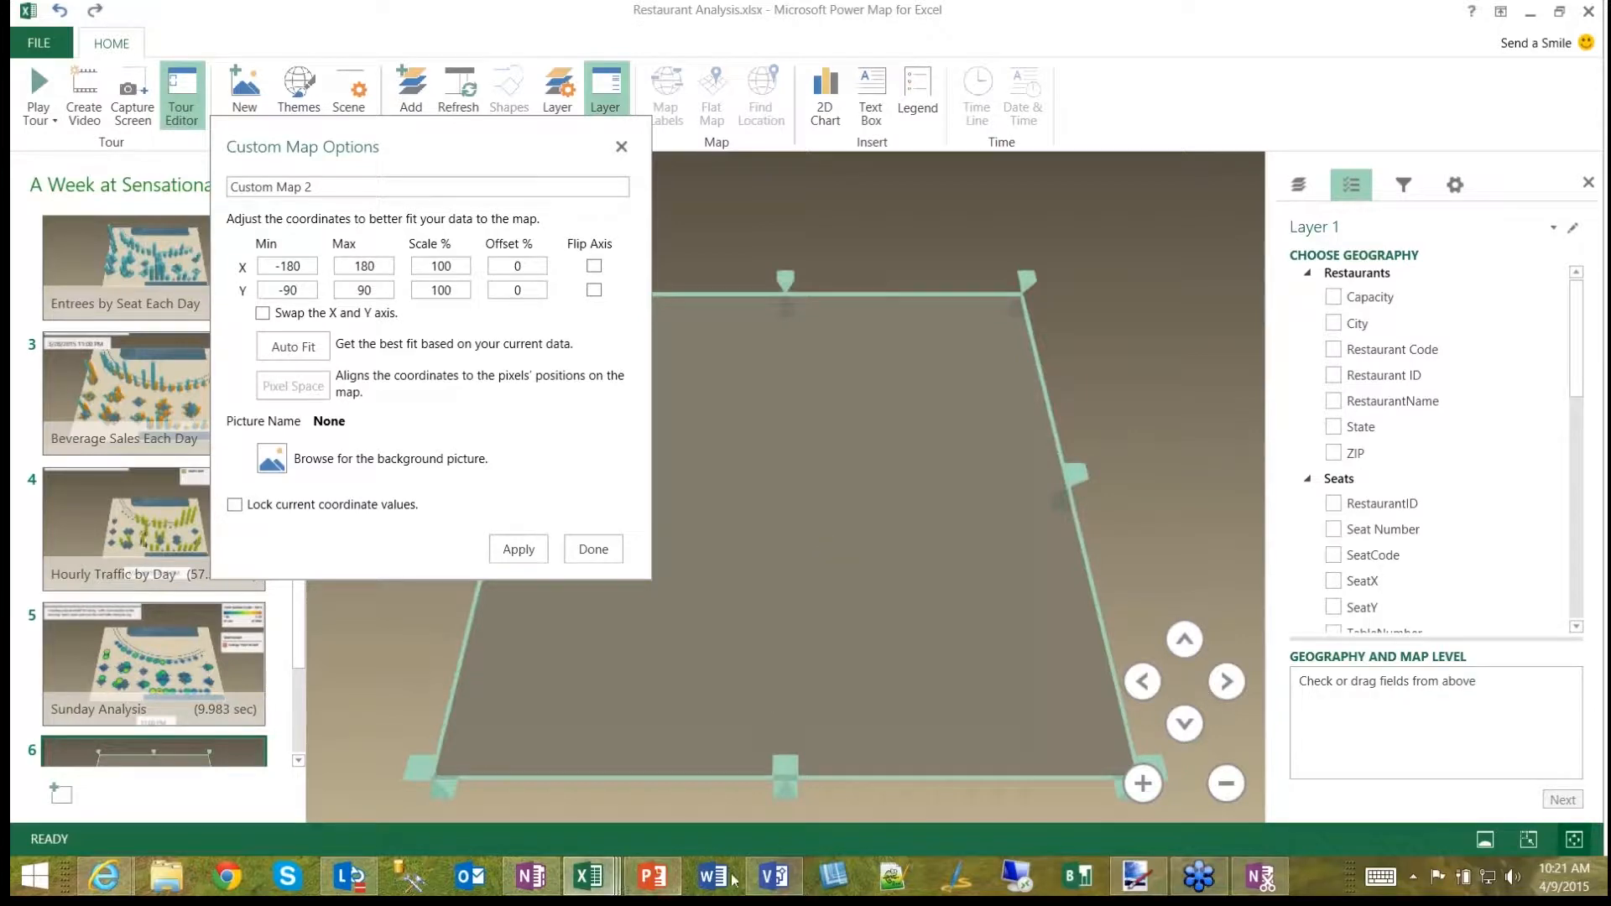
Step: Switch to the Restaurant Floor Plan drawing in Visio and bring the whole page into view at 60% zoom
{"action": "mouse_move", "coordinate": [790, 888]}
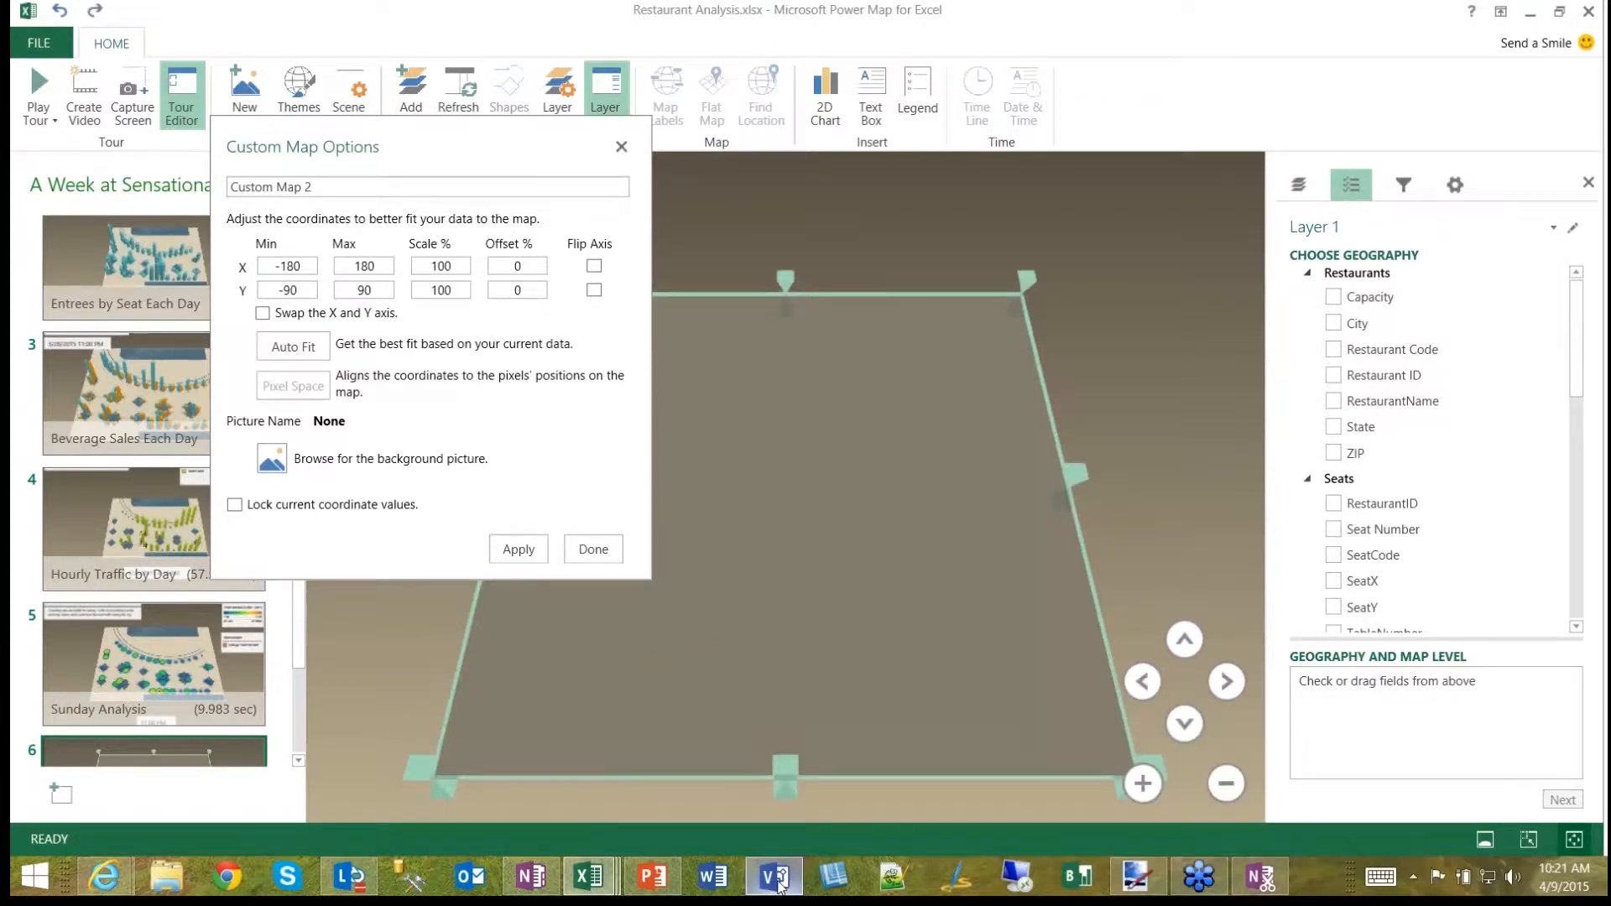
{"action": "left_click", "coordinate": [777, 878]}
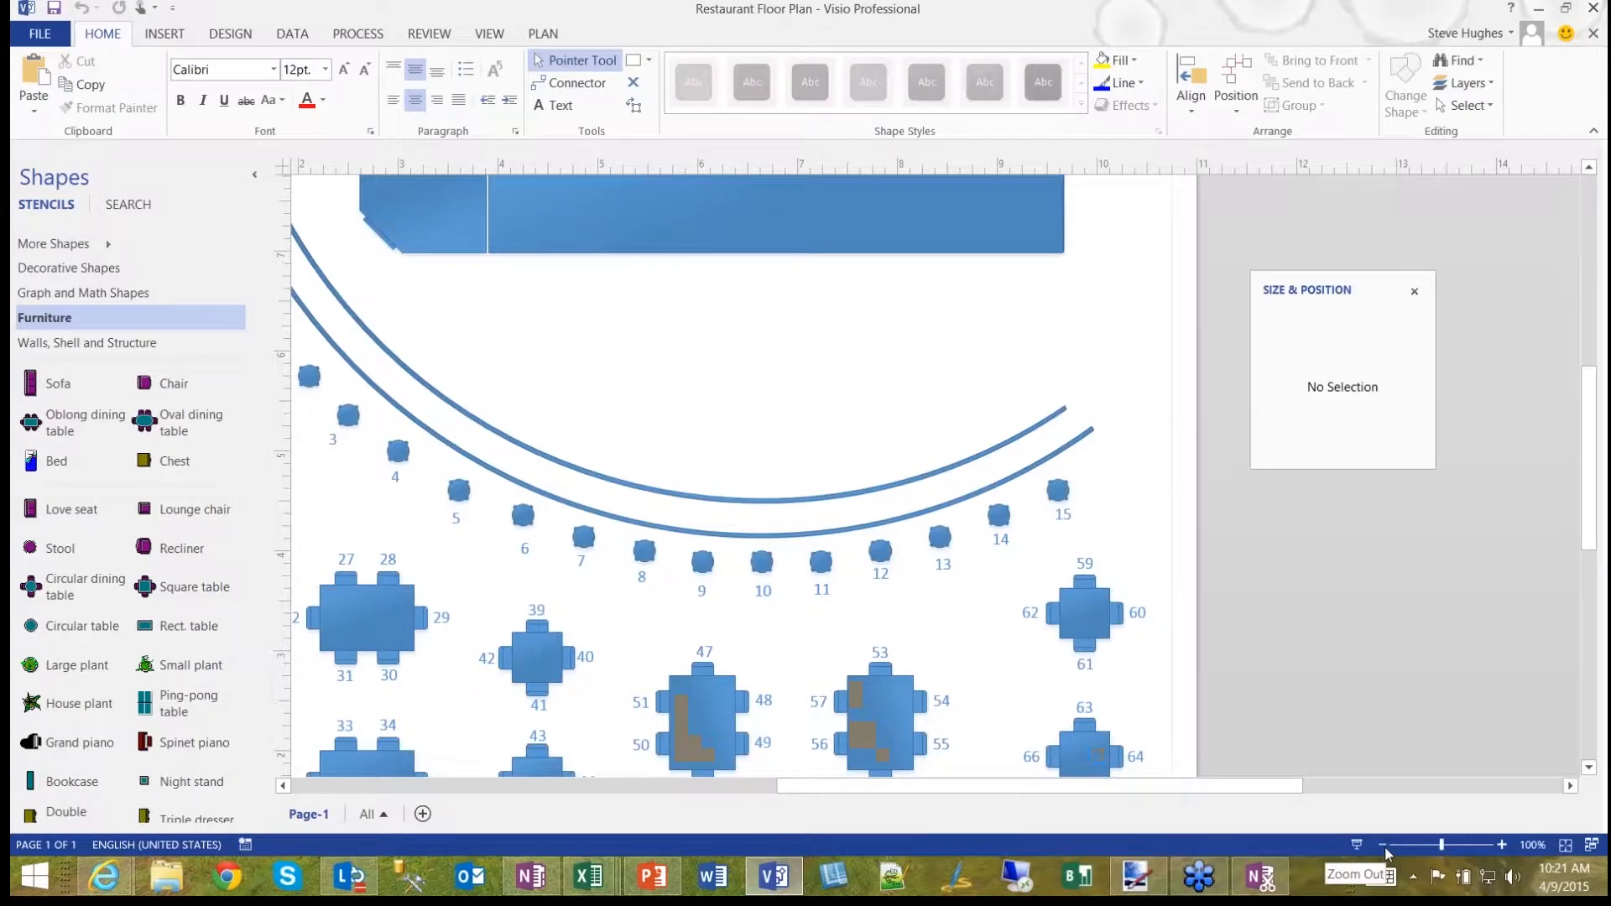
{"action": "left_click", "coordinate": [1386, 845]}
{"action": "left_click", "coordinate": [1387, 844]}
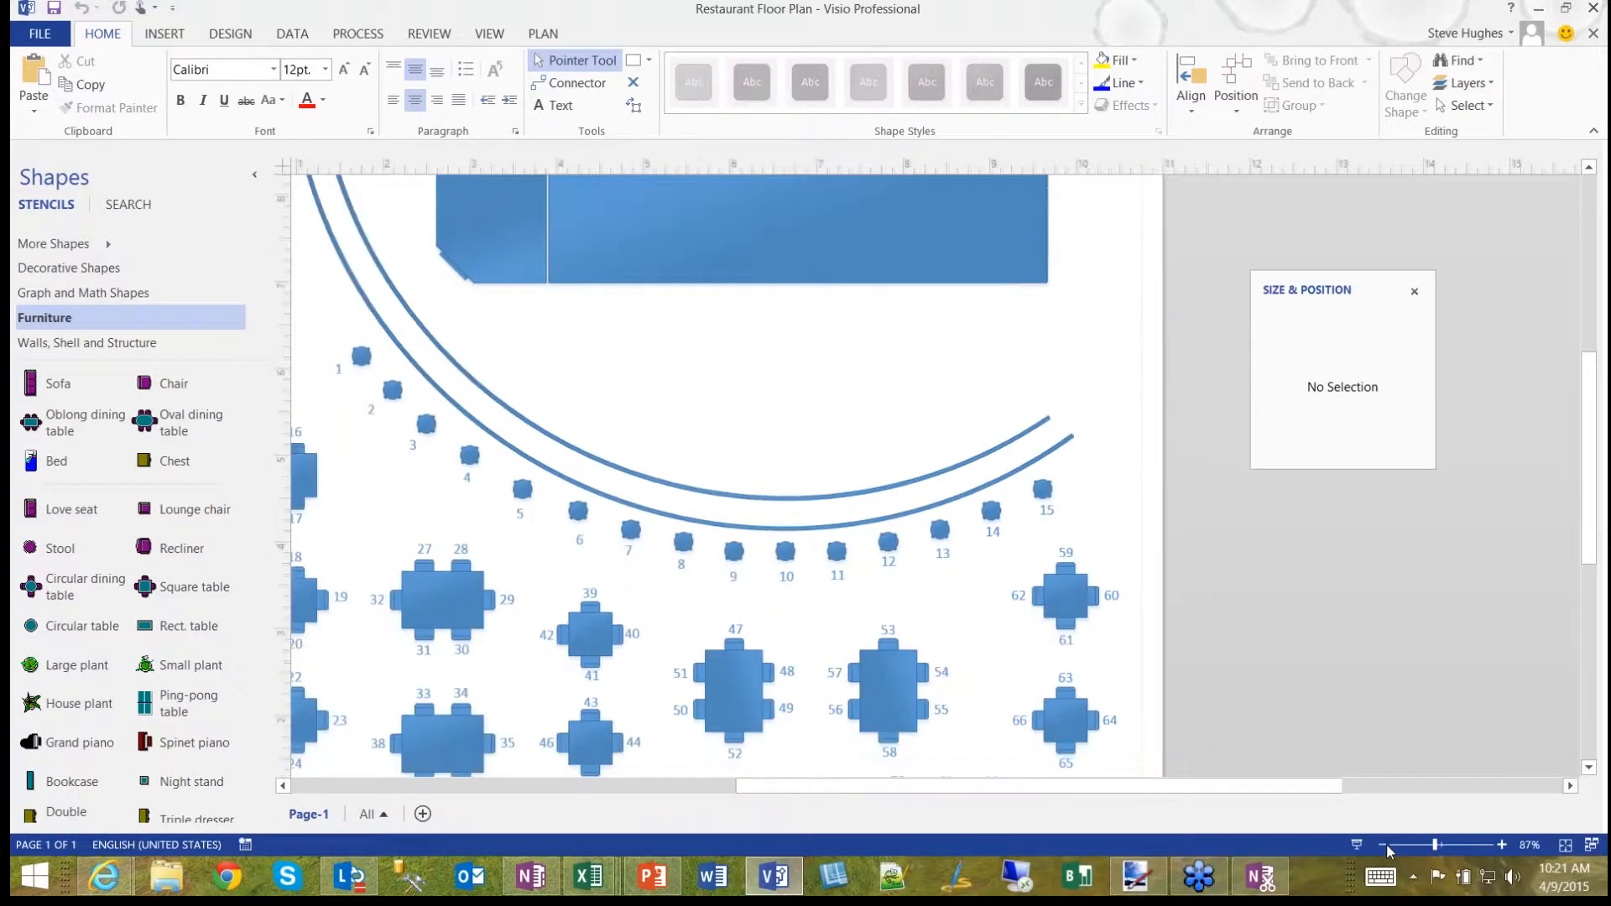
{"action": "left_click", "coordinate": [1386, 844]}
{"action": "left_click", "coordinate": [1386, 844]}
{"action": "left_click_drag", "start_coordinate": [1245, 783], "coordinate": [1202, 783]}
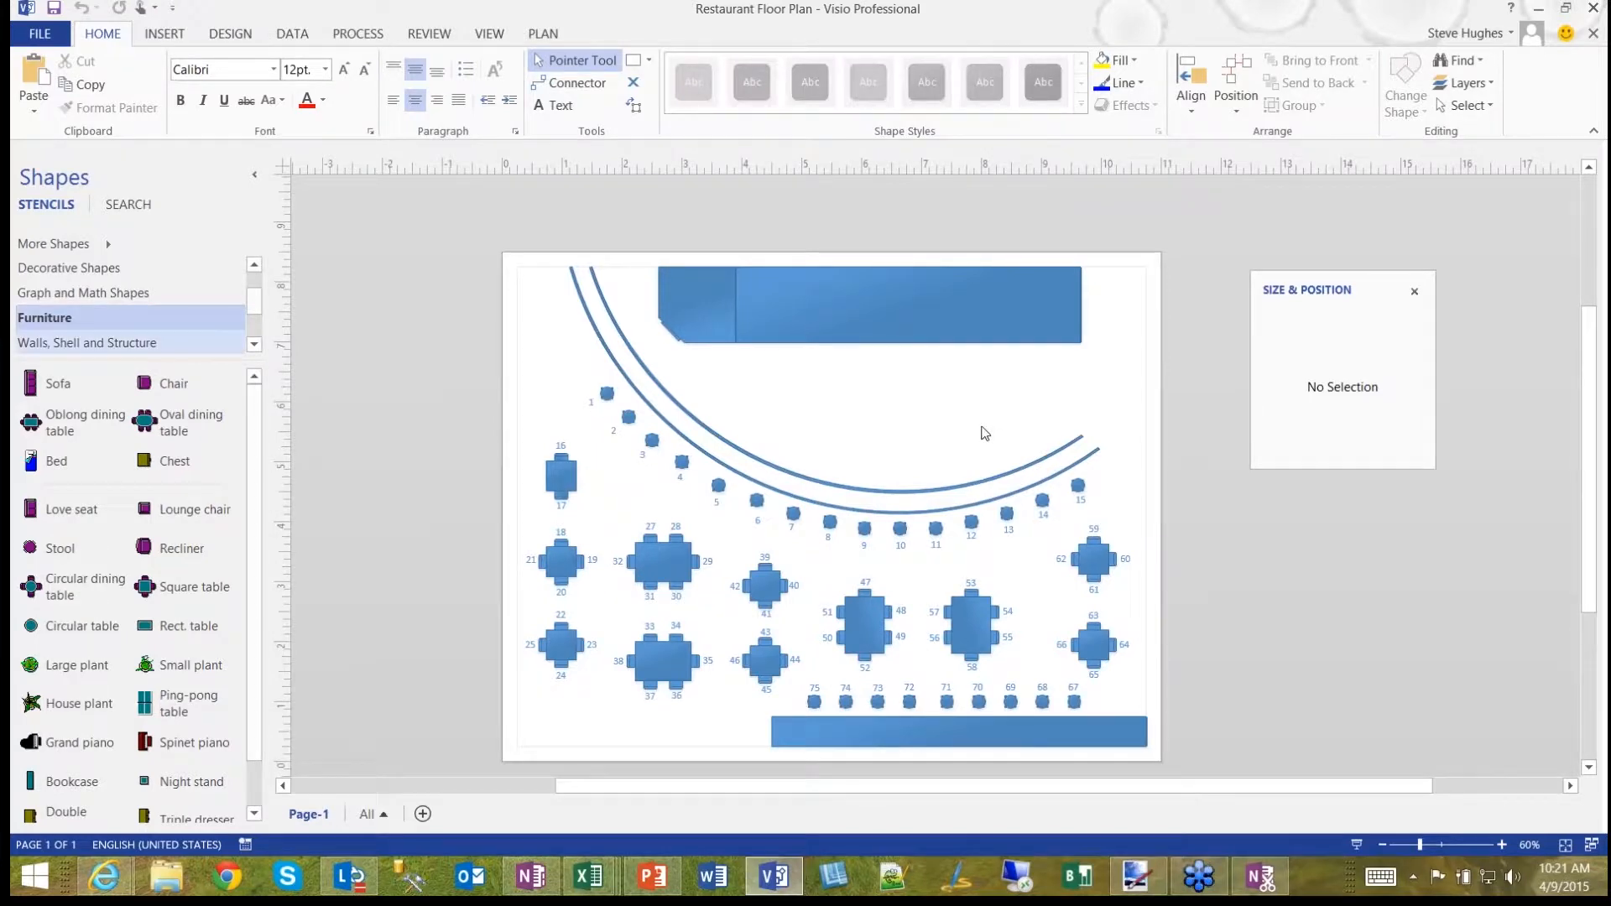
Step: Browse the shapes in the Walls, Shell and Structure, Cabinets, and Bath and Kitchen Plan stencils
{"action": "left_click", "coordinate": [150, 343]}
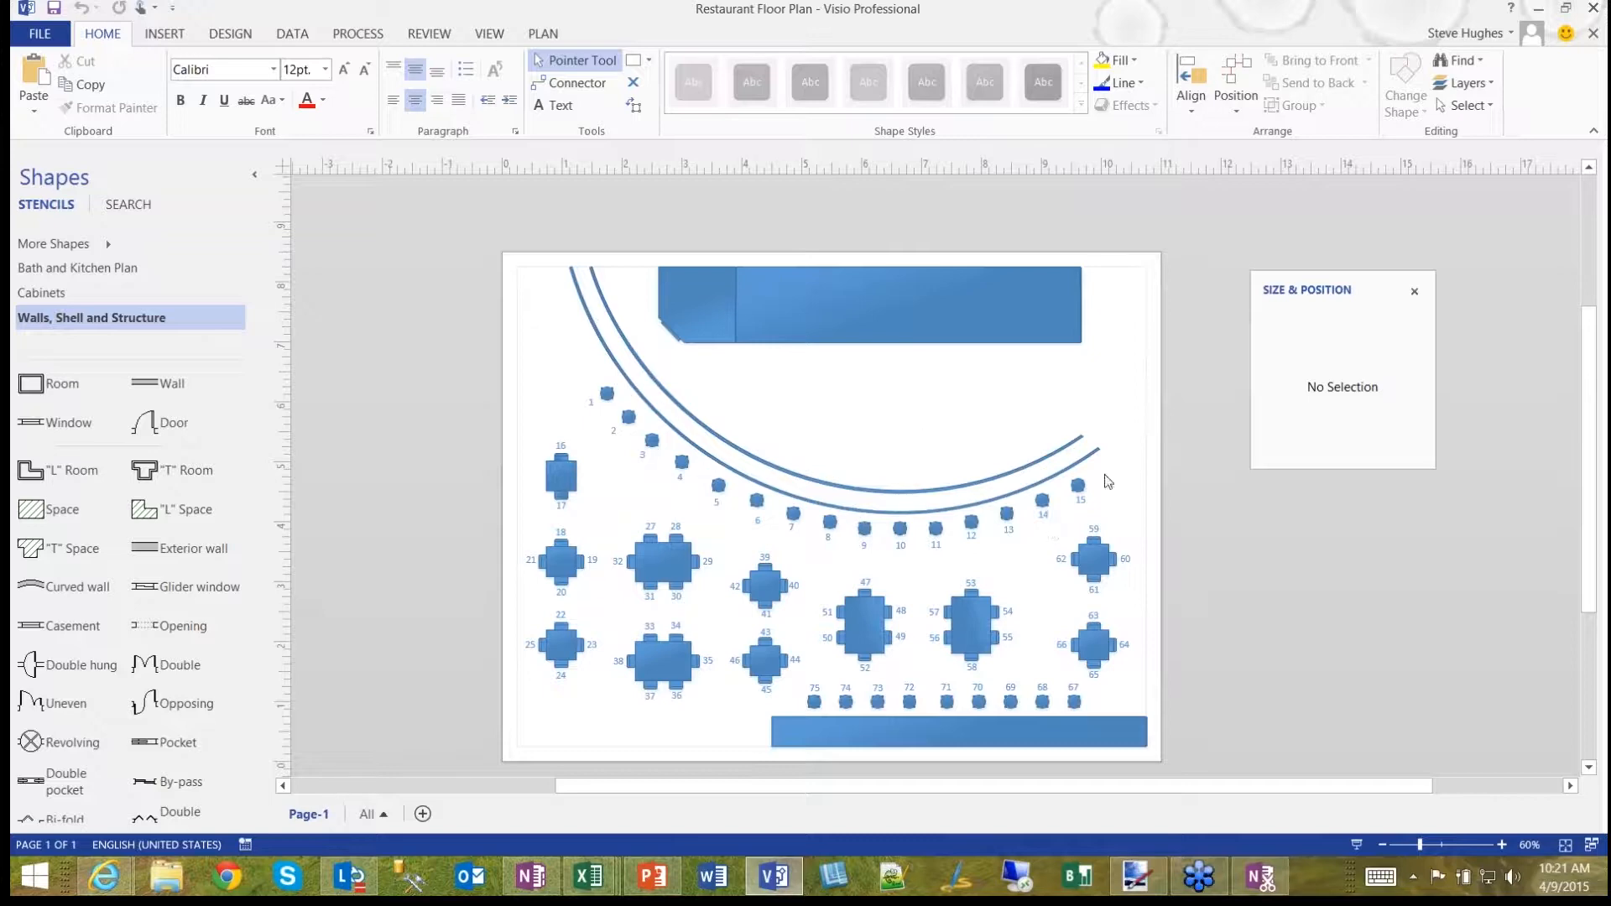
{"action": "left_click", "coordinate": [95, 298]}
{"action": "left_click", "coordinate": [94, 269]}
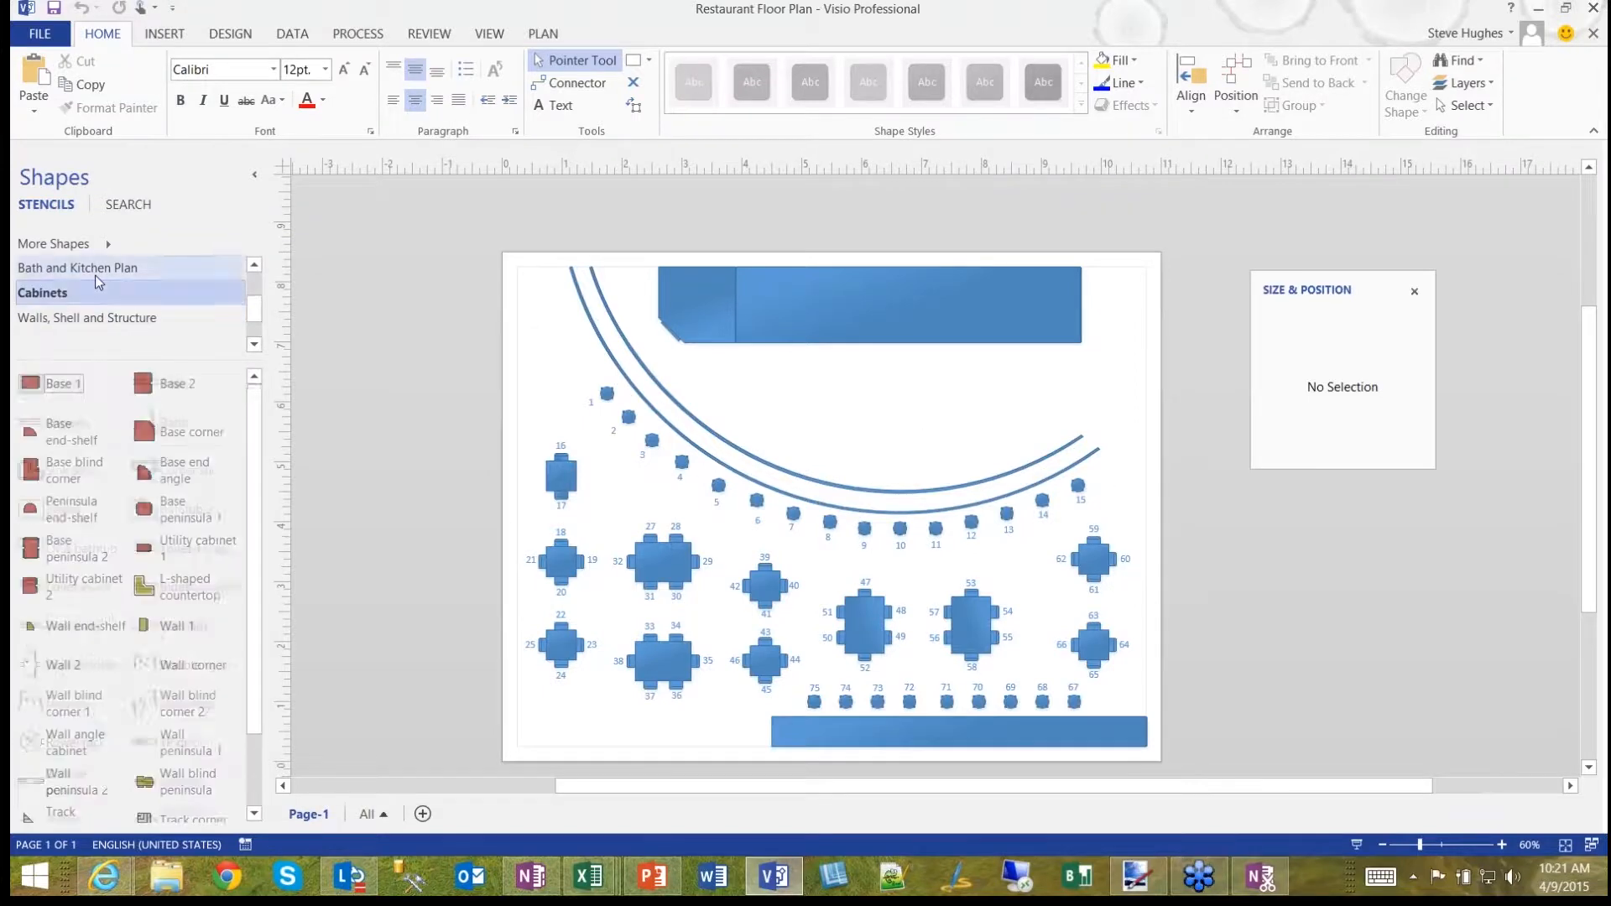
{"action": "left_click", "coordinate": [104, 296]}
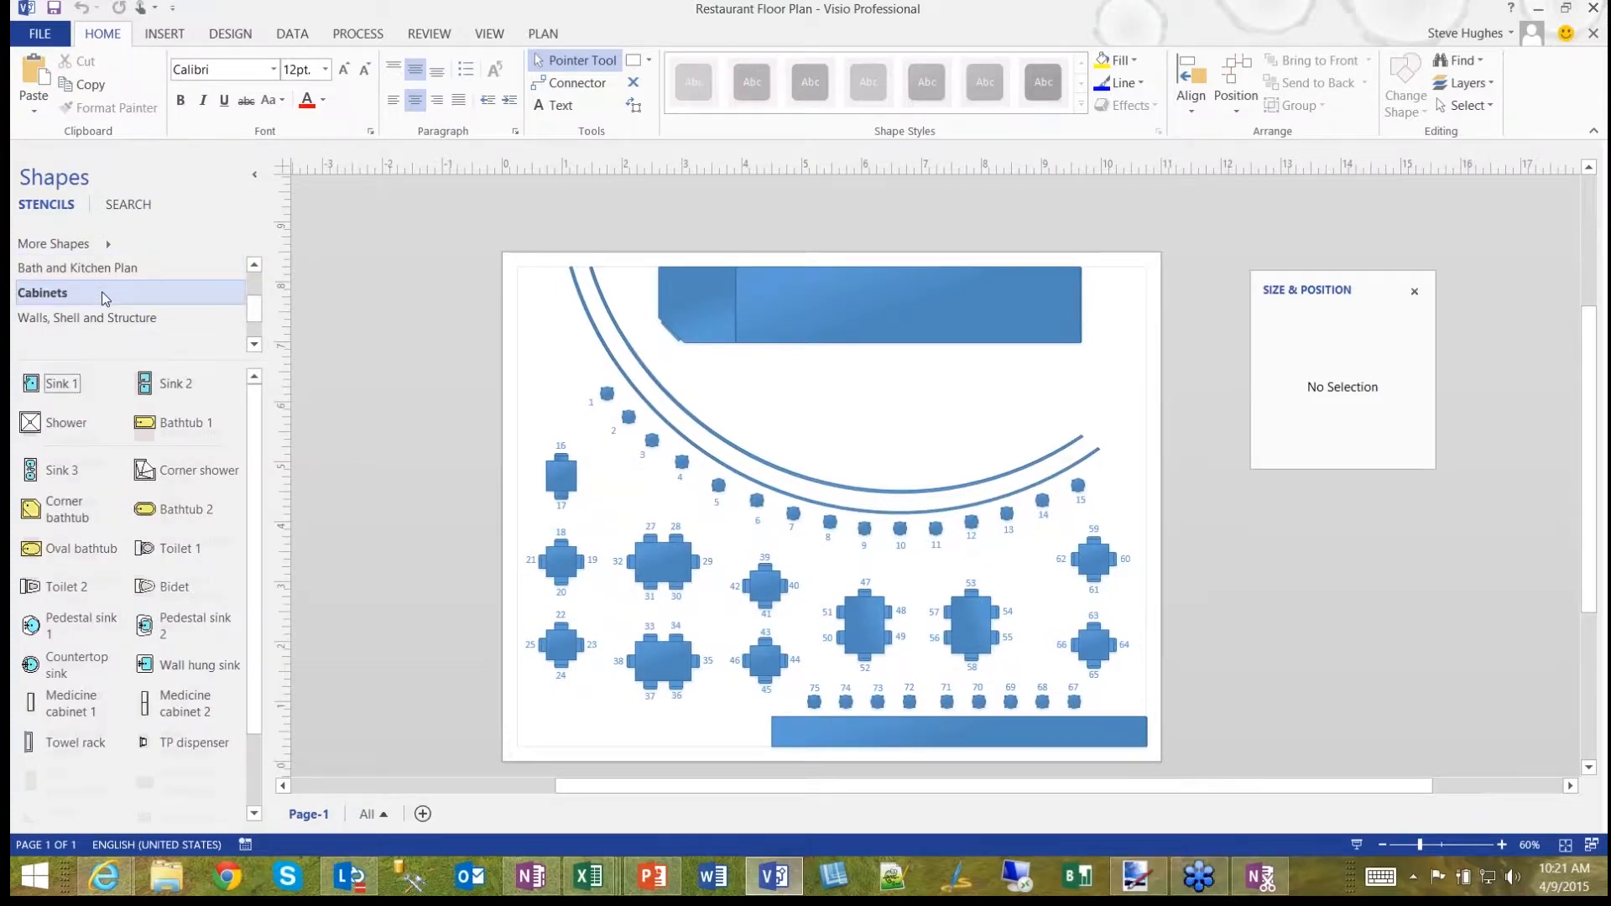
Step: Browse the Walls, Shell and Structure and the Furniture stencils, and examine the table between seats 16 and 17
{"action": "left_click", "coordinate": [214, 315]}
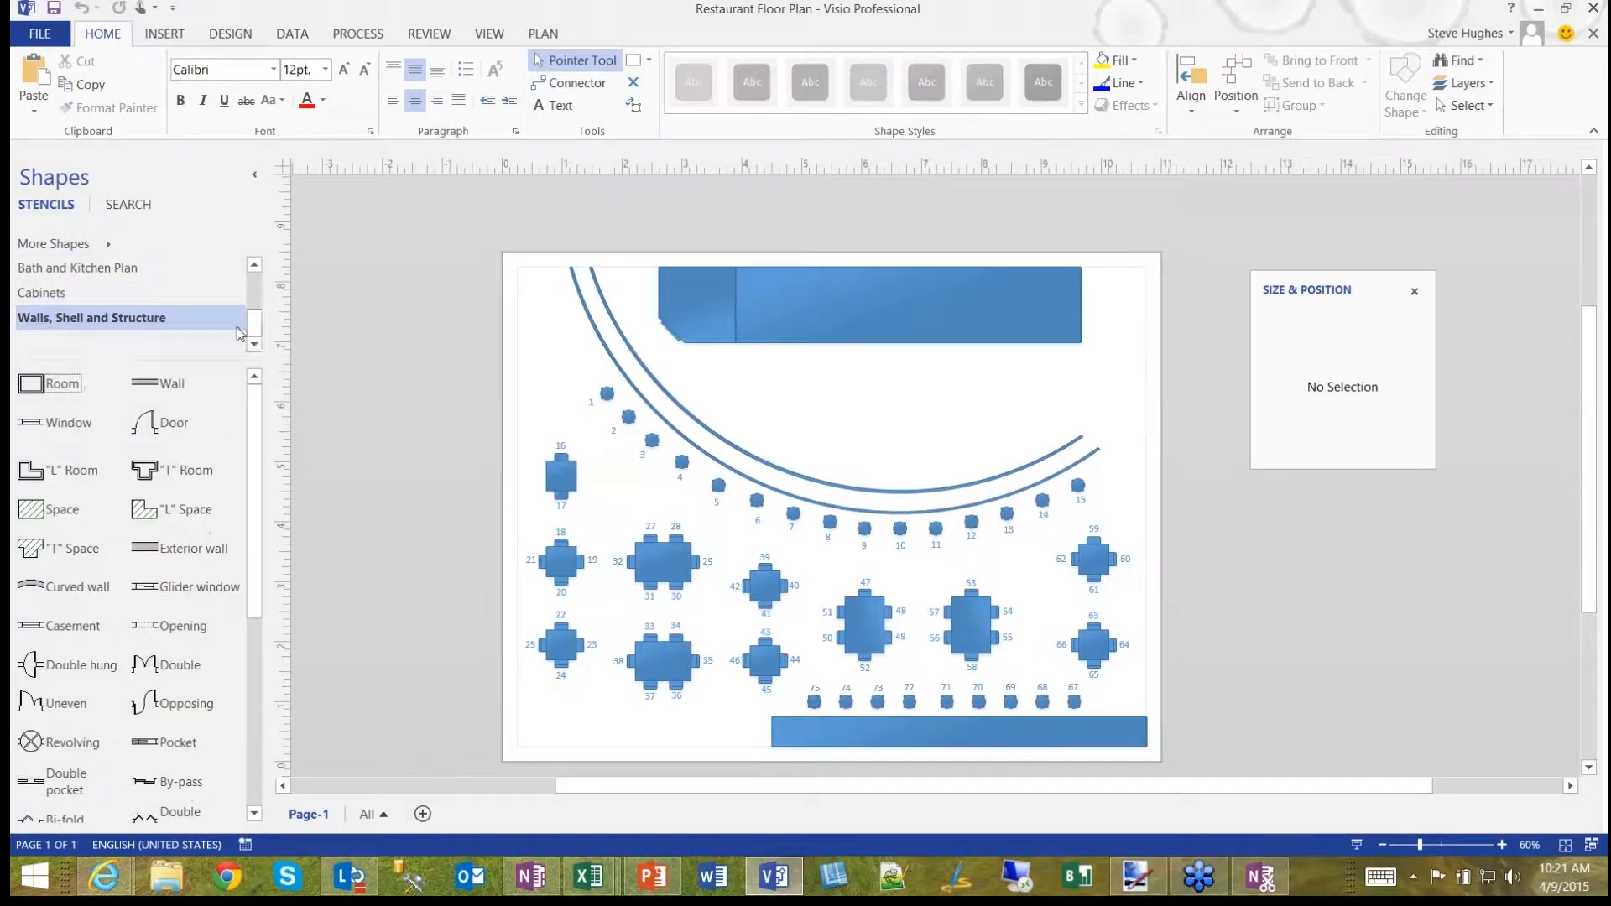
{"action": "left_click_drag", "start_coordinate": [254, 323], "coordinate": [255, 308]}
{"action": "left_click", "coordinate": [42, 268]}
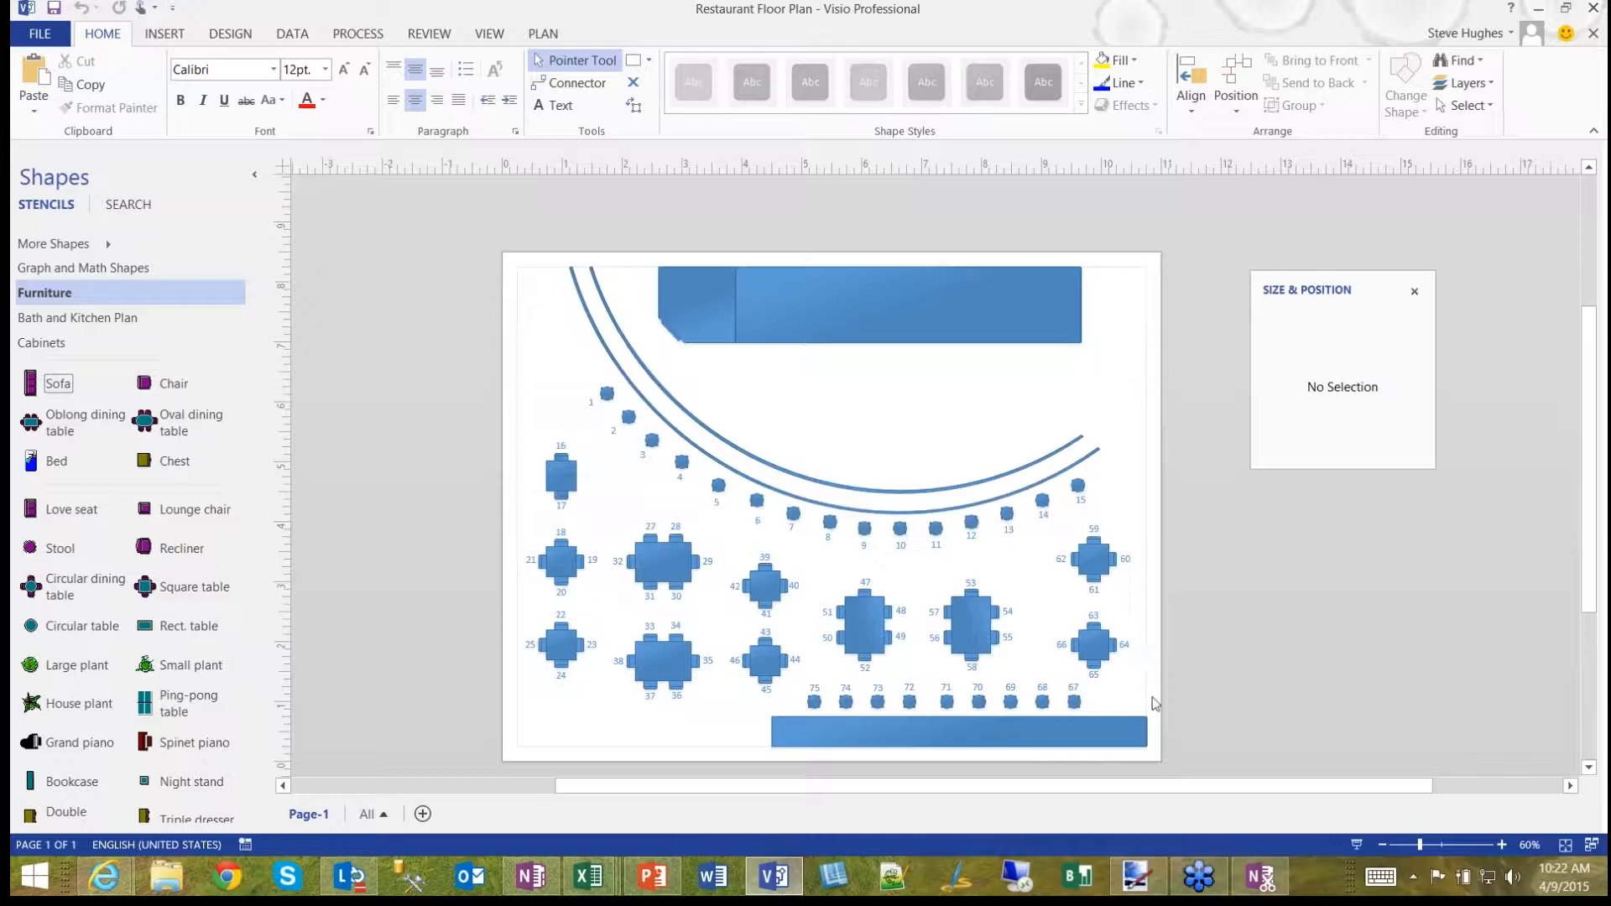
{"action": "left_click", "coordinate": [561, 479]}
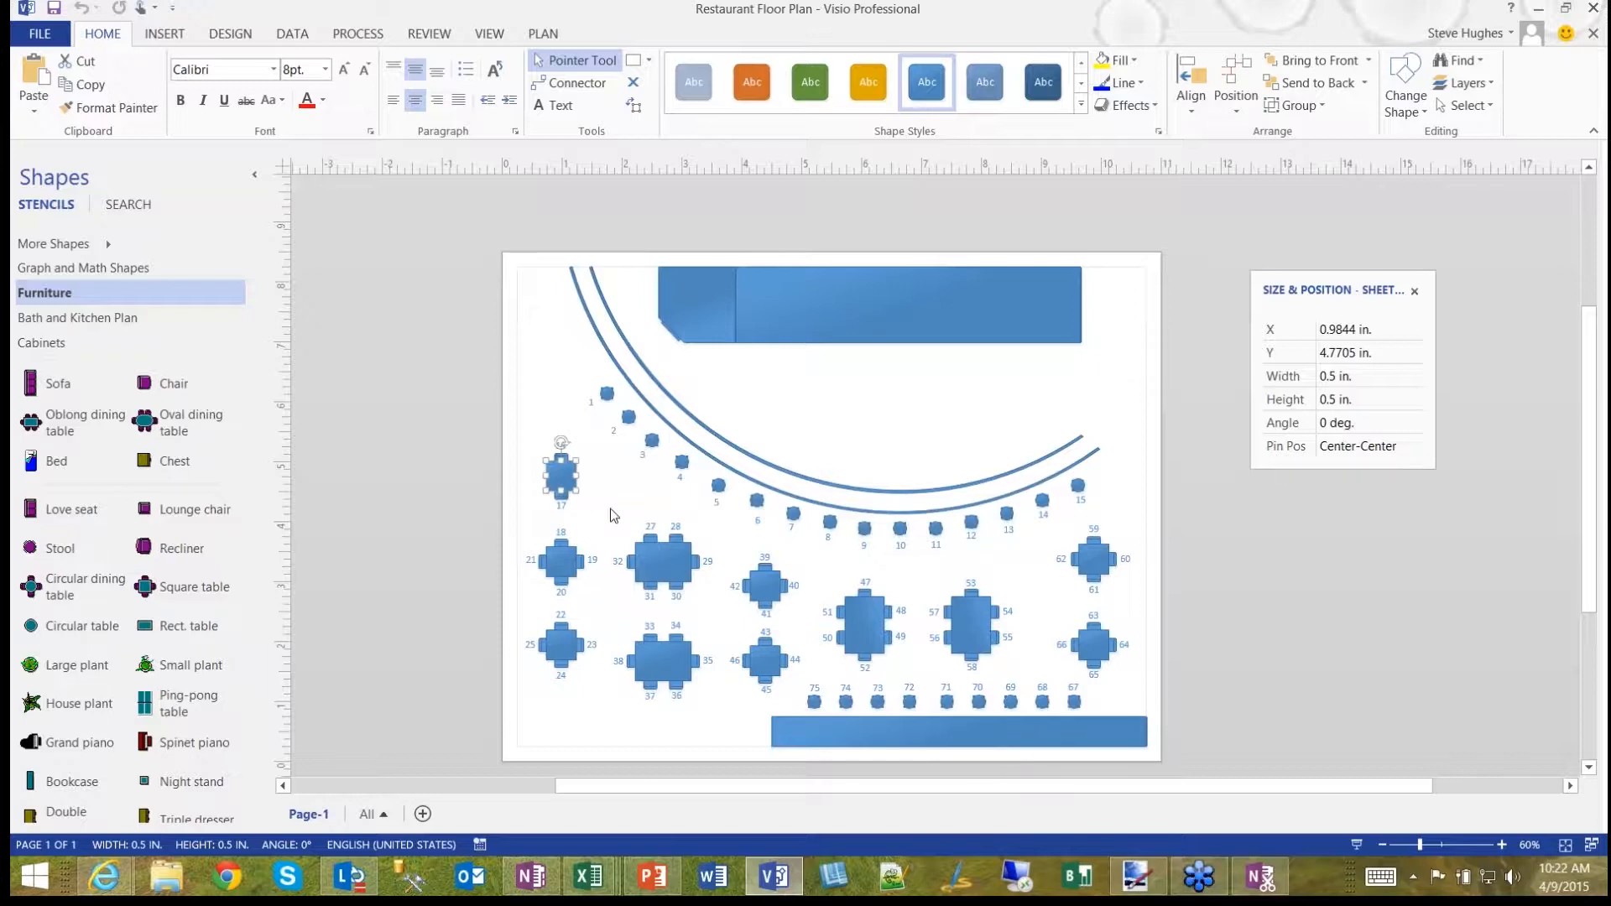
Step: Review the file formats available for saving the floor plan, cancel the save and return to Power Map
{"action": "left_click", "coordinate": [35, 39]}
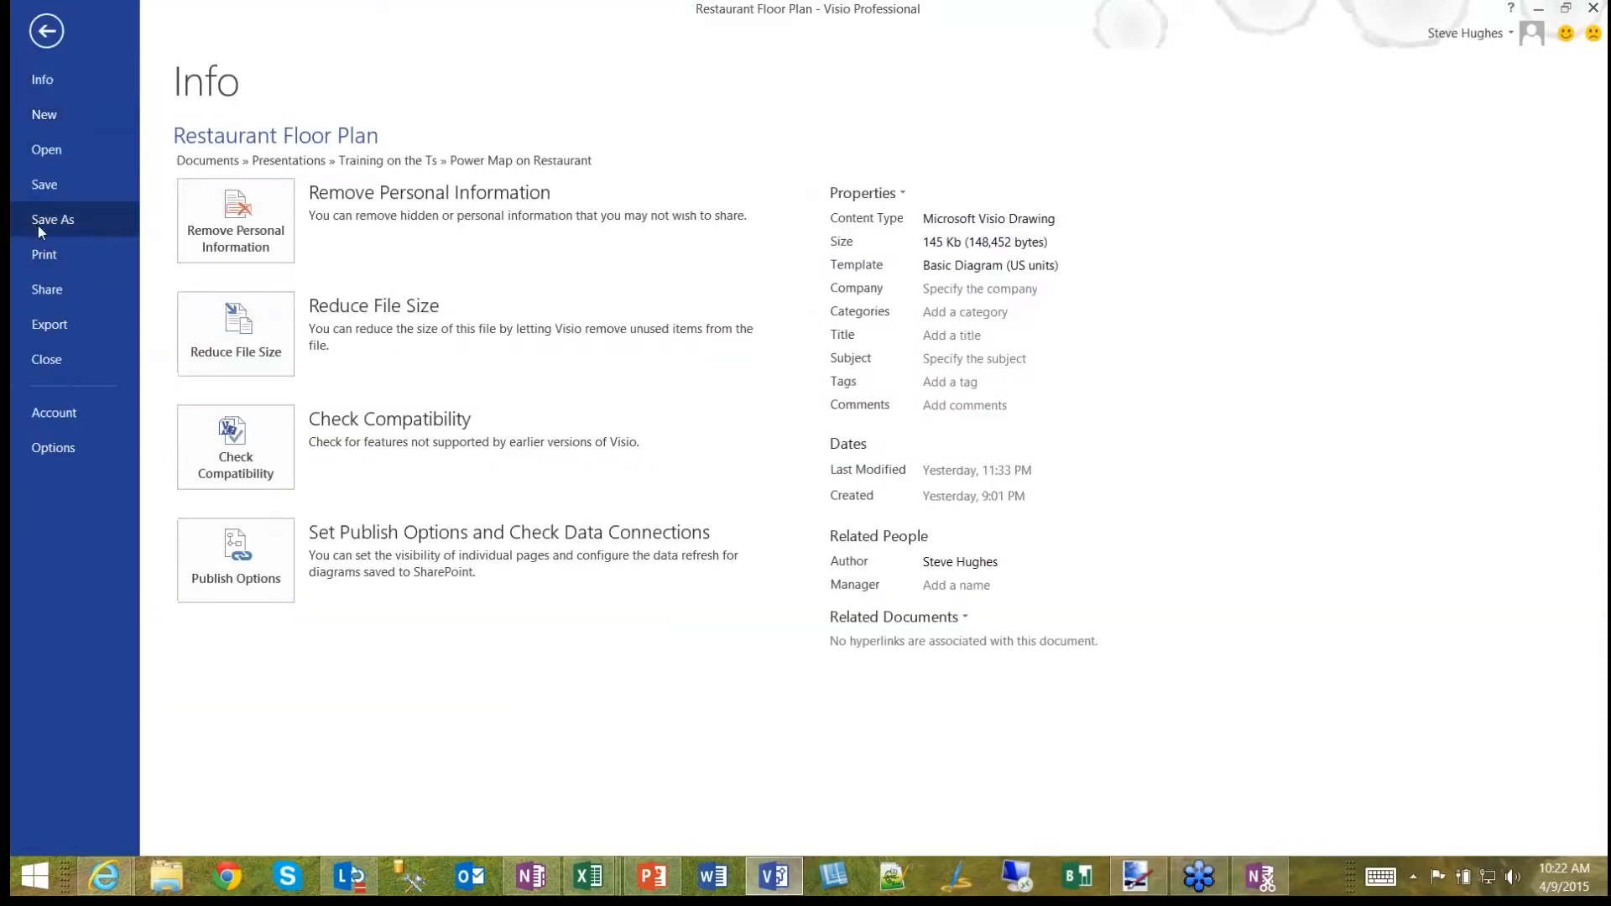
{"action": "left_click", "coordinate": [38, 222]}
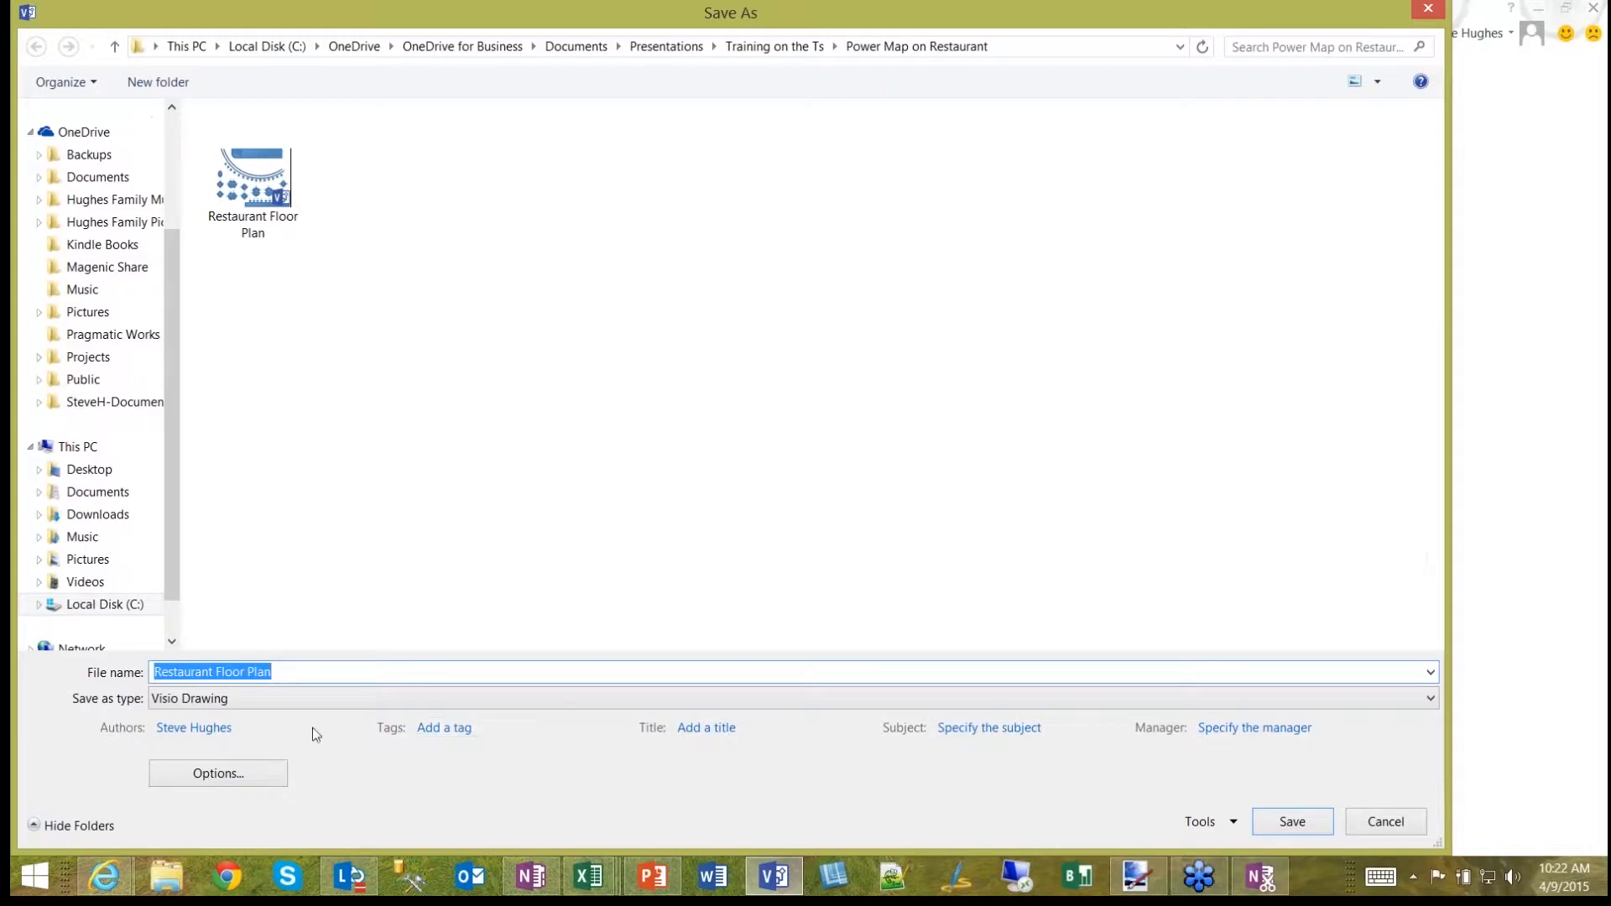
{"action": "left_click", "coordinate": [479, 705]}
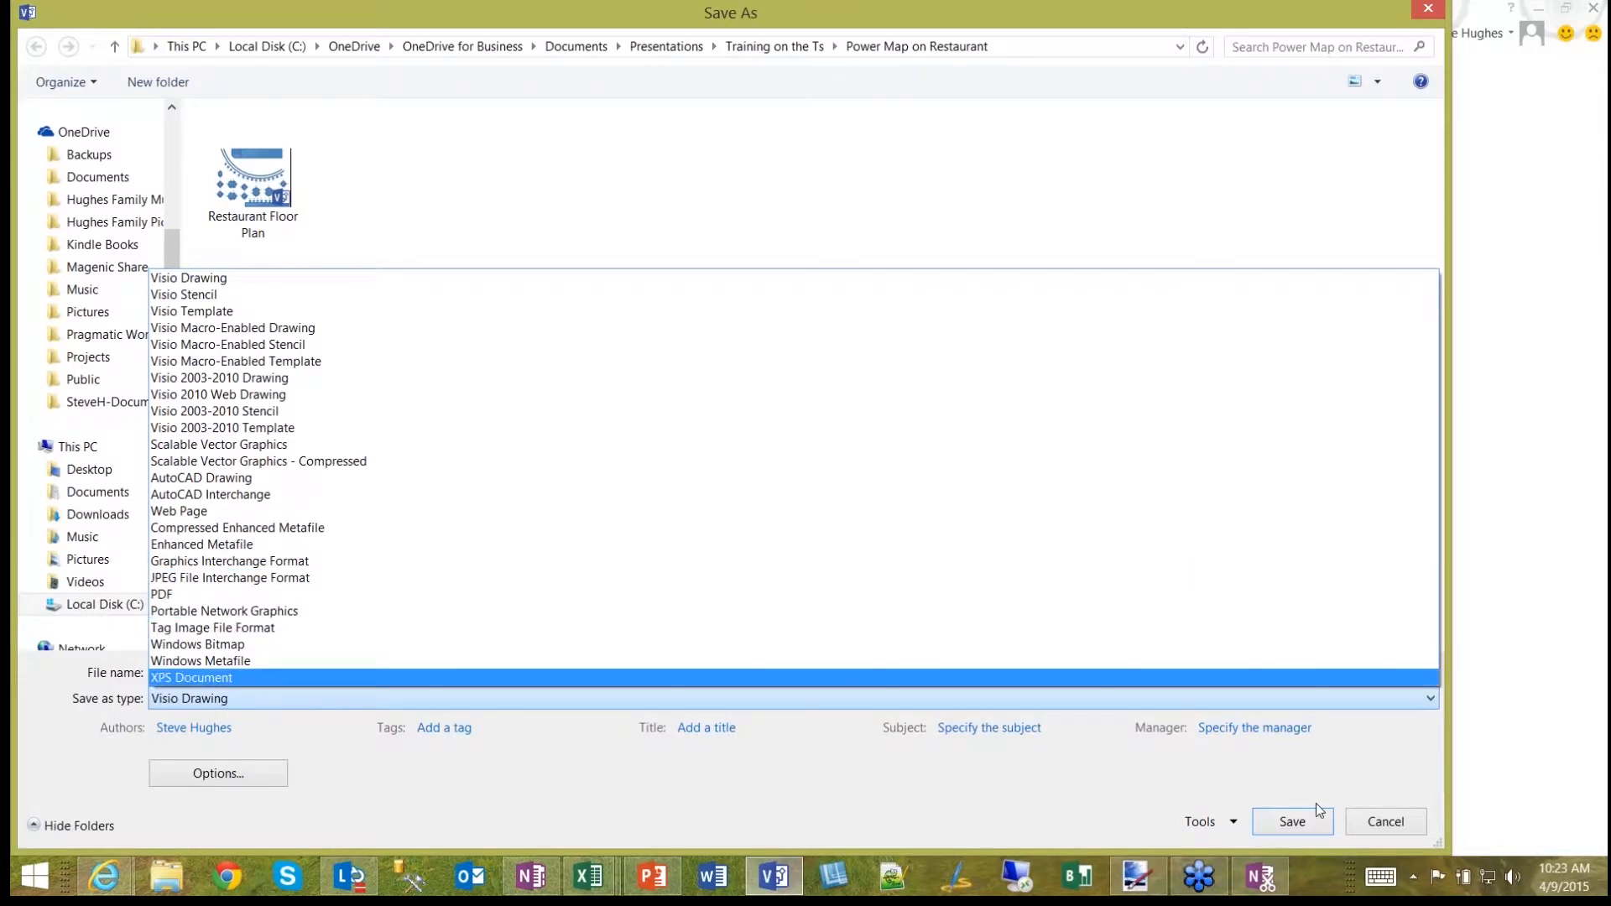
{"action": "left_click", "coordinate": [1383, 828]}
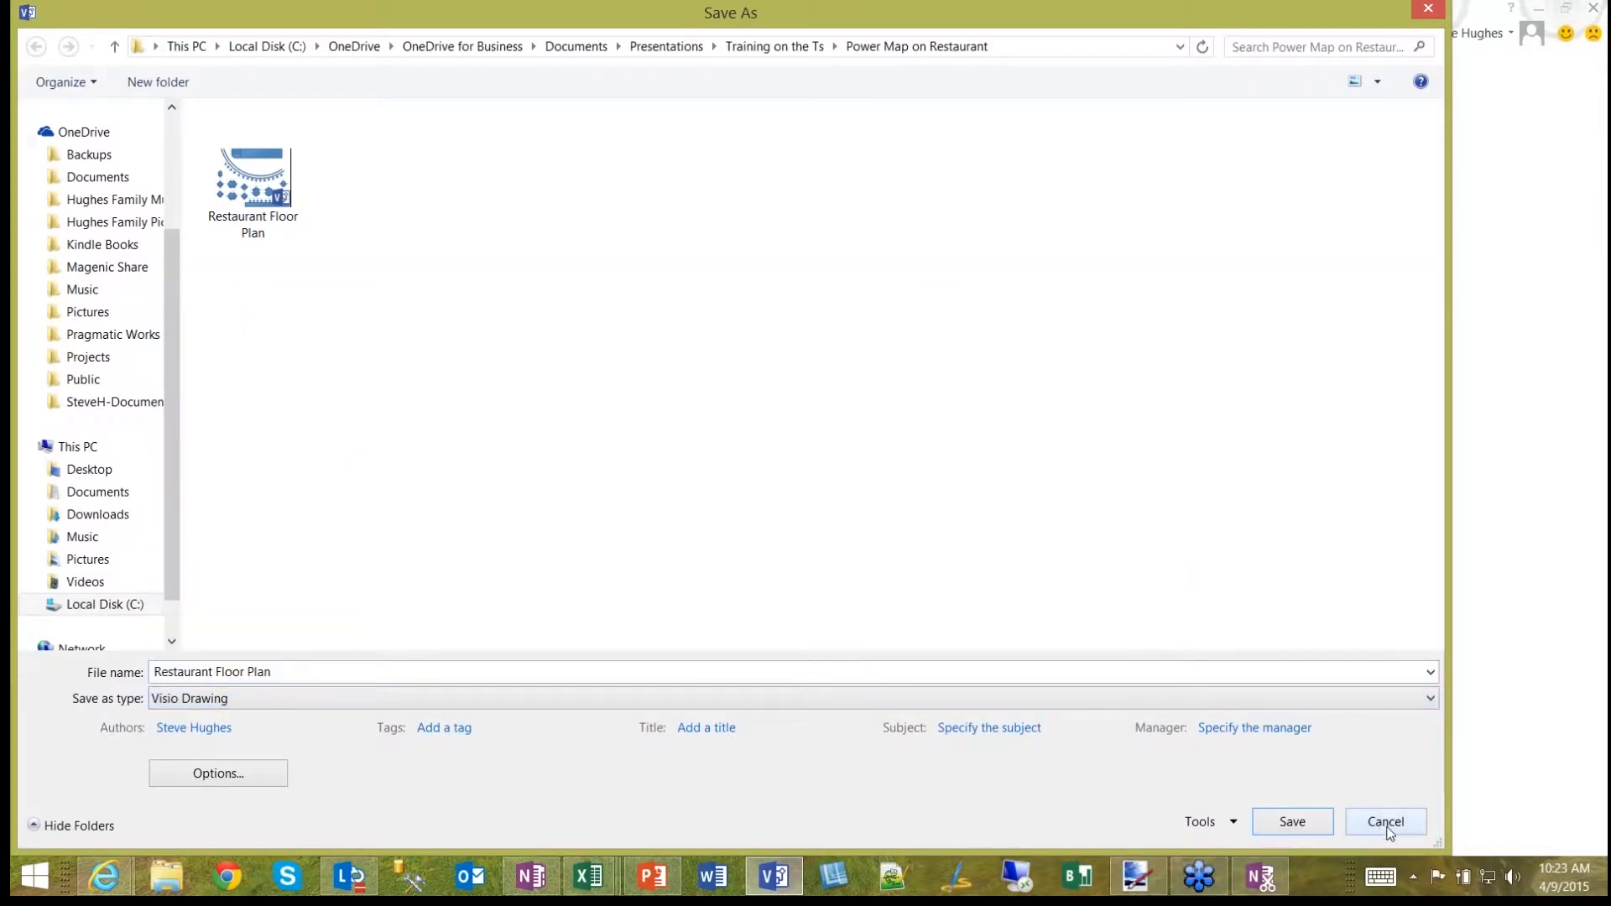
{"action": "left_click", "coordinate": [1386, 824]}
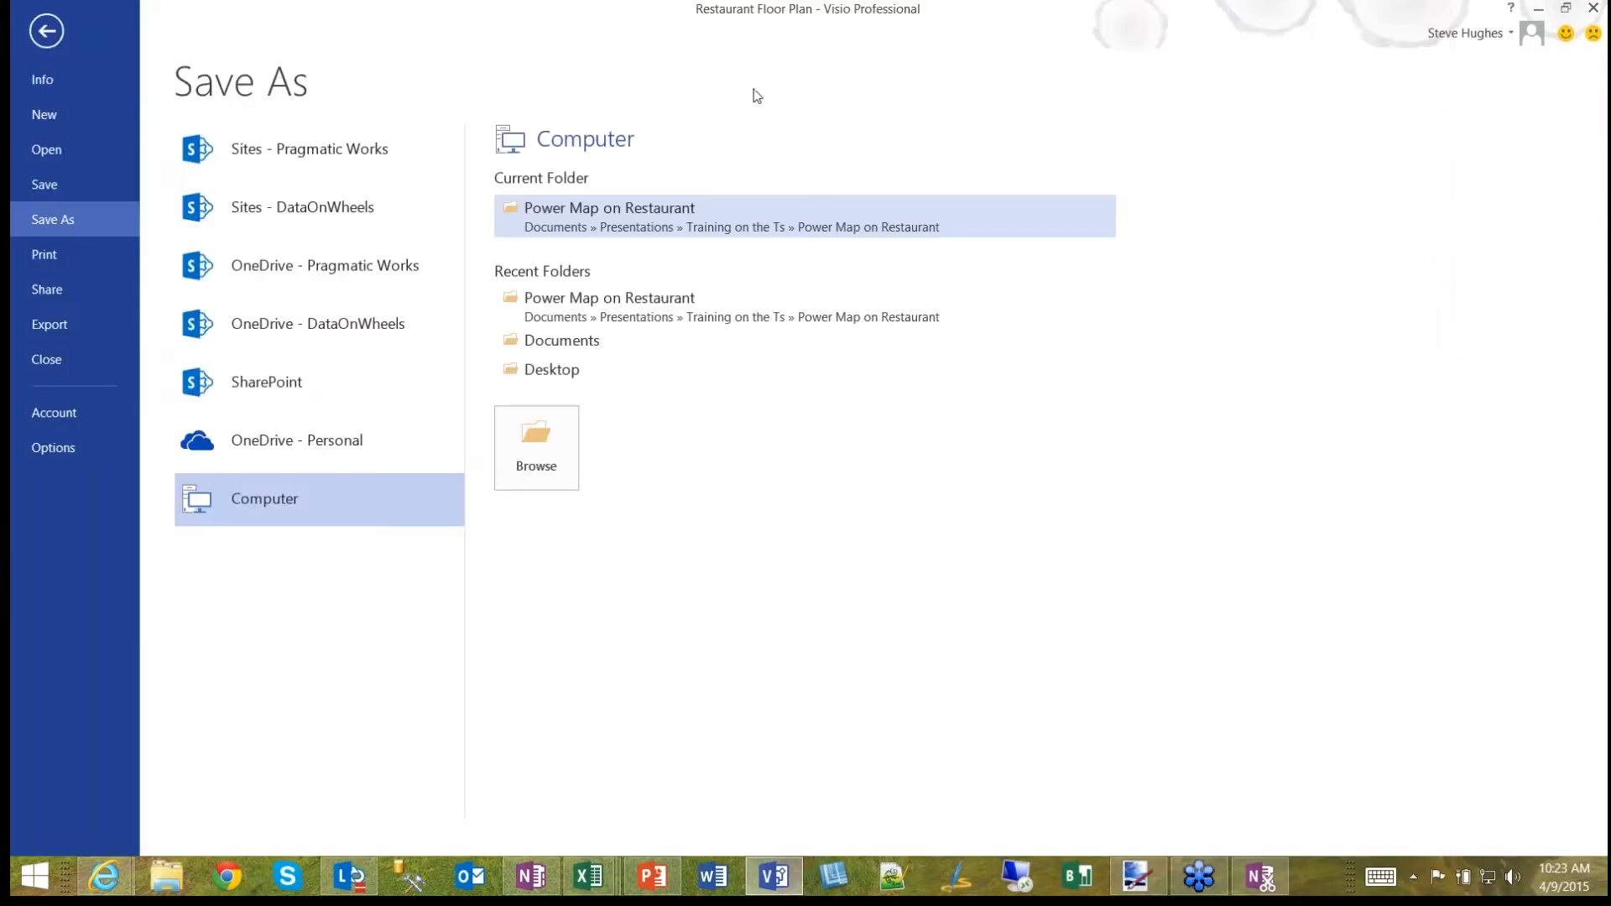
{"action": "left_click", "coordinate": [42, 32]}
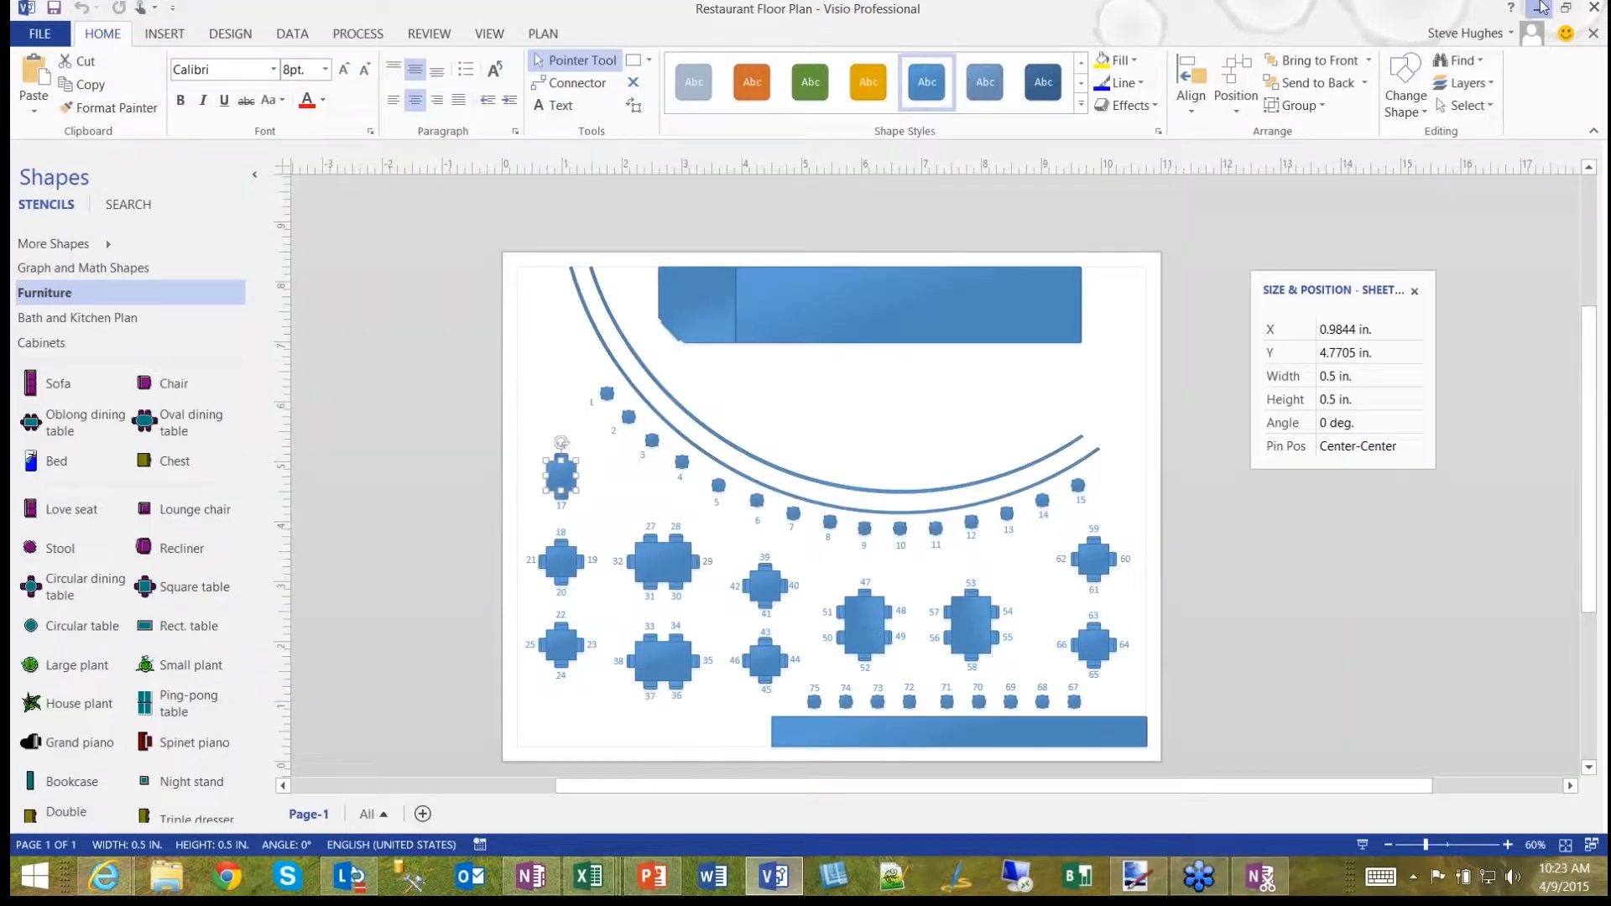
{"action": "left_click", "coordinate": [1543, 6]}
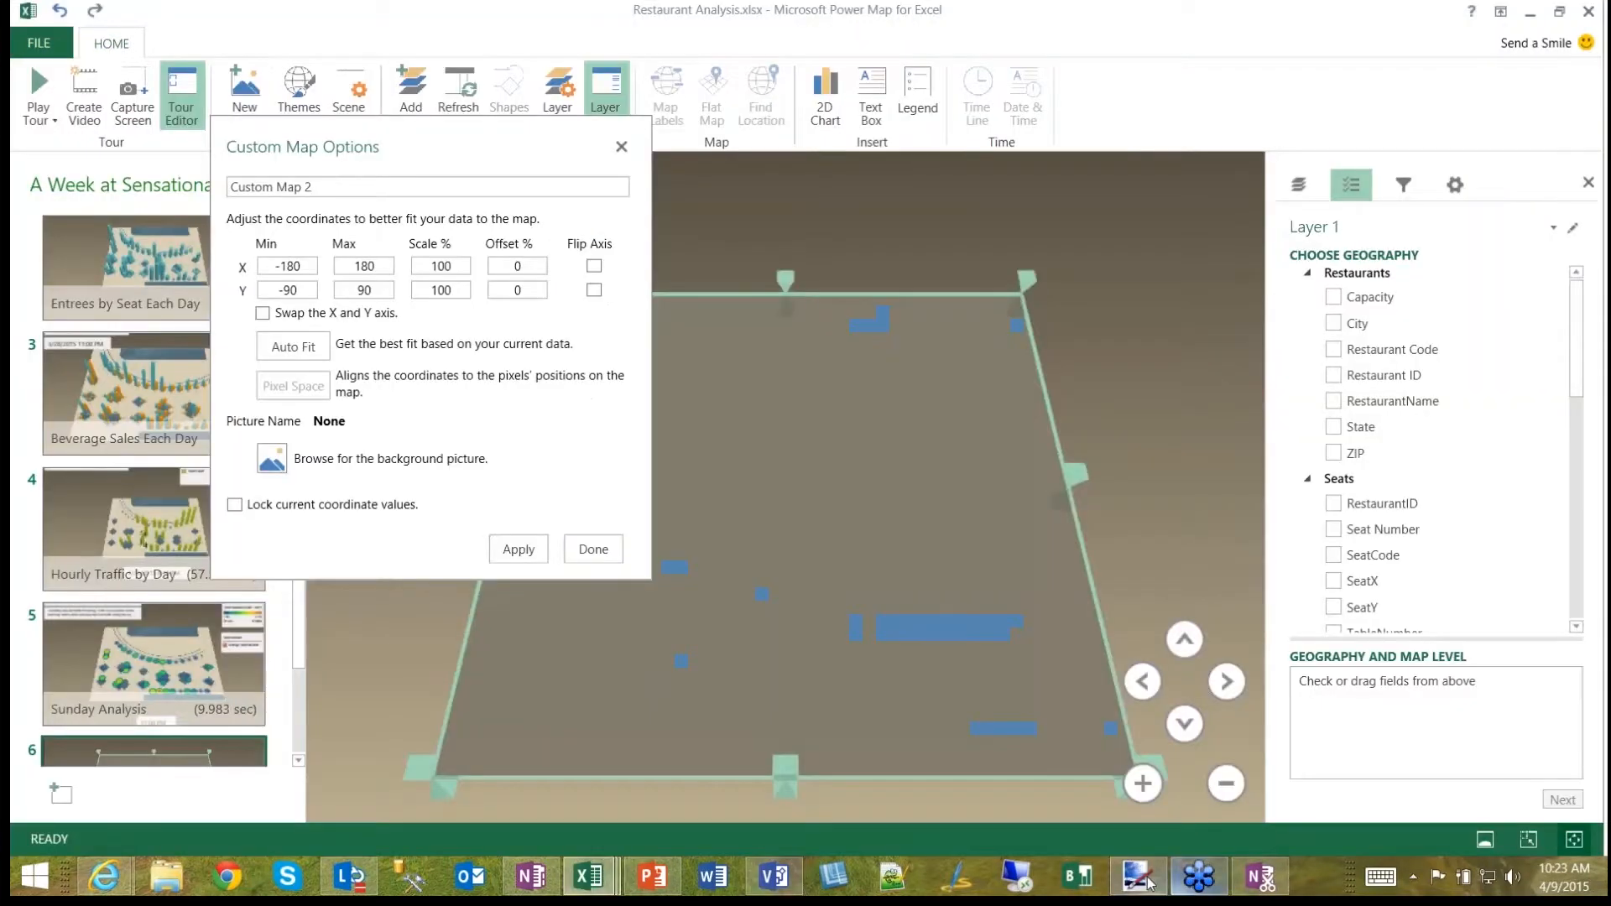
Step: Switch to Restaurant Floor Plan.png in paint.net to examine the pixel coordinates of the seats, and minimize it when finished
{"action": "left_click", "coordinate": [1144, 883]}
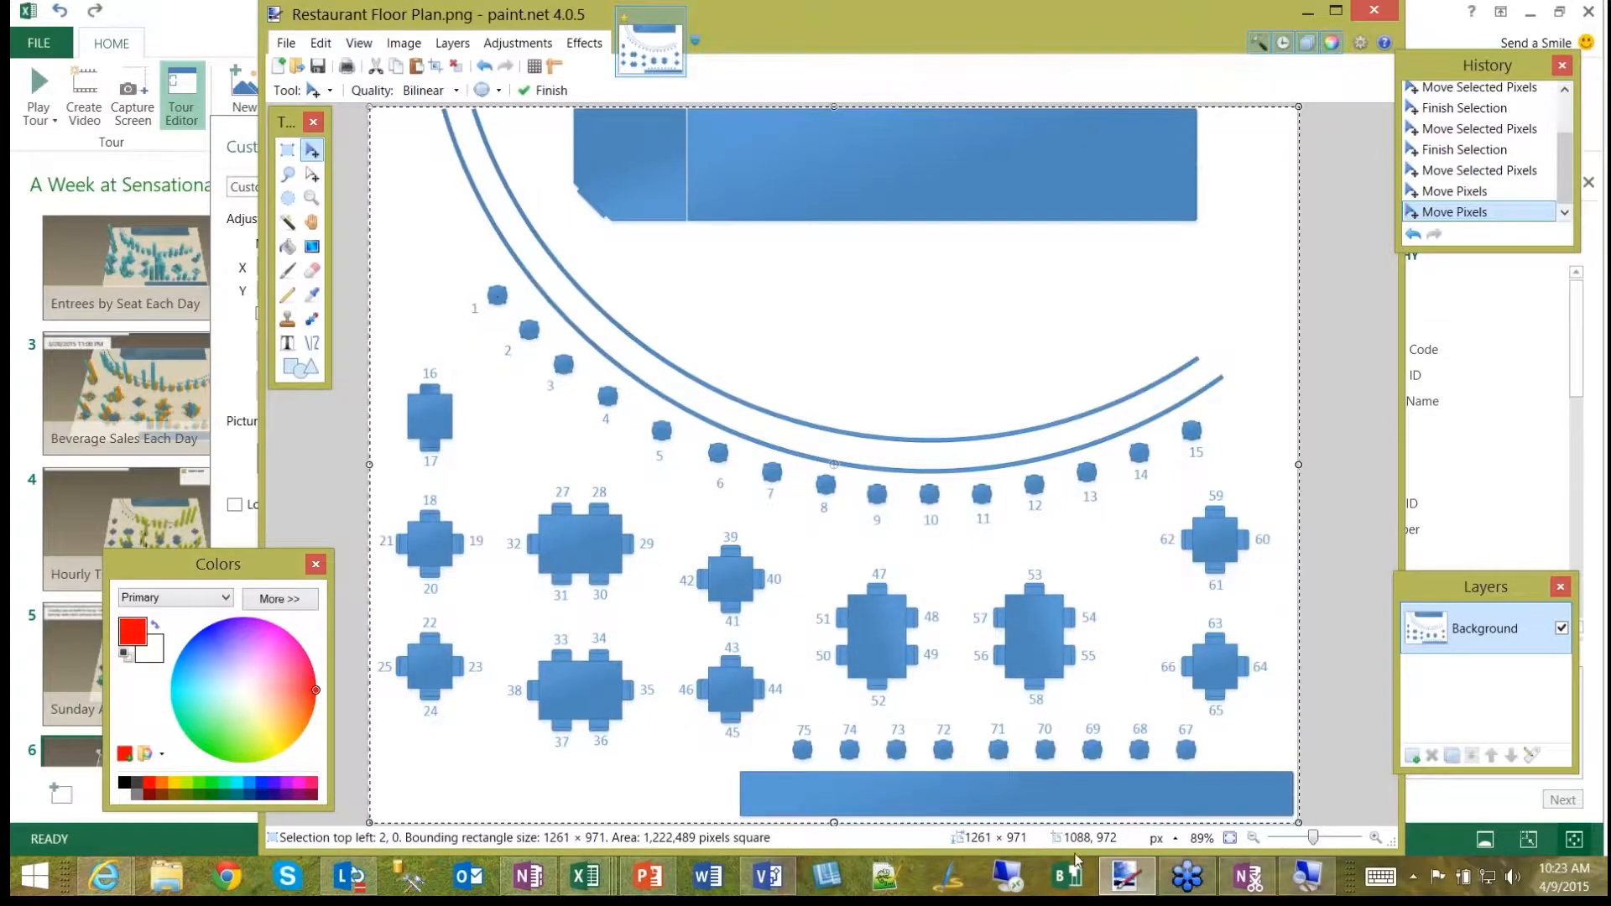
{"action": "left_click", "coordinate": [1176, 839]}
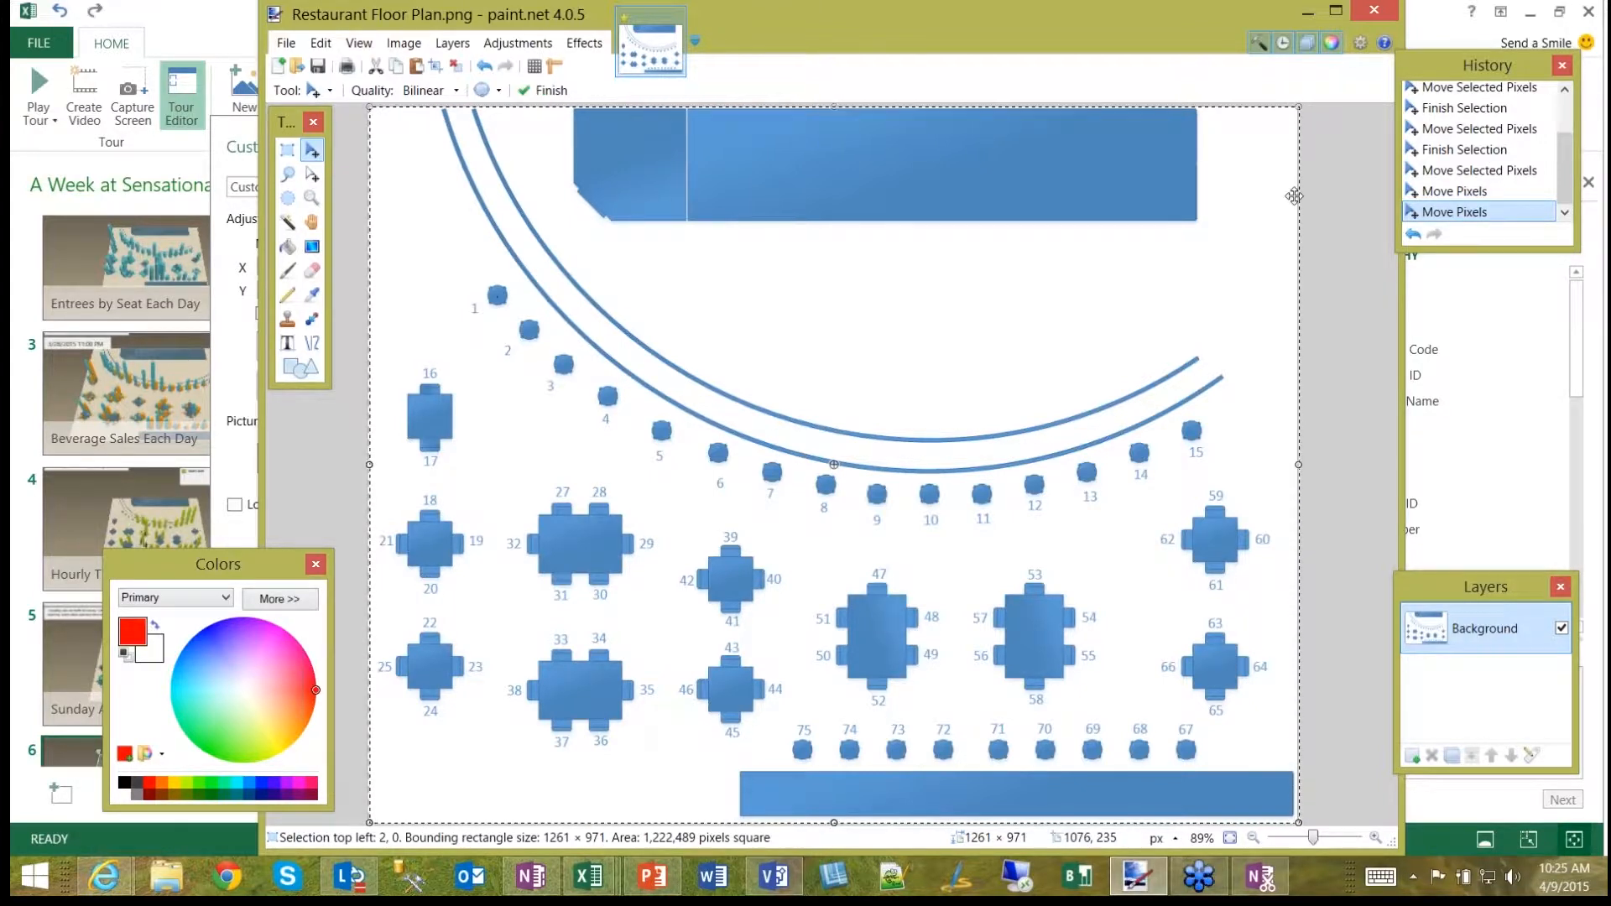
{"action": "left_click", "coordinate": [1311, 12]}
Step: Switch to the Restaurant Analysis workbook in Excel and examine the bar's TableX, TableY, SeatX and SeatY coordinates on the Seats sheet
{"action": "mouse_move", "coordinate": [603, 886]}
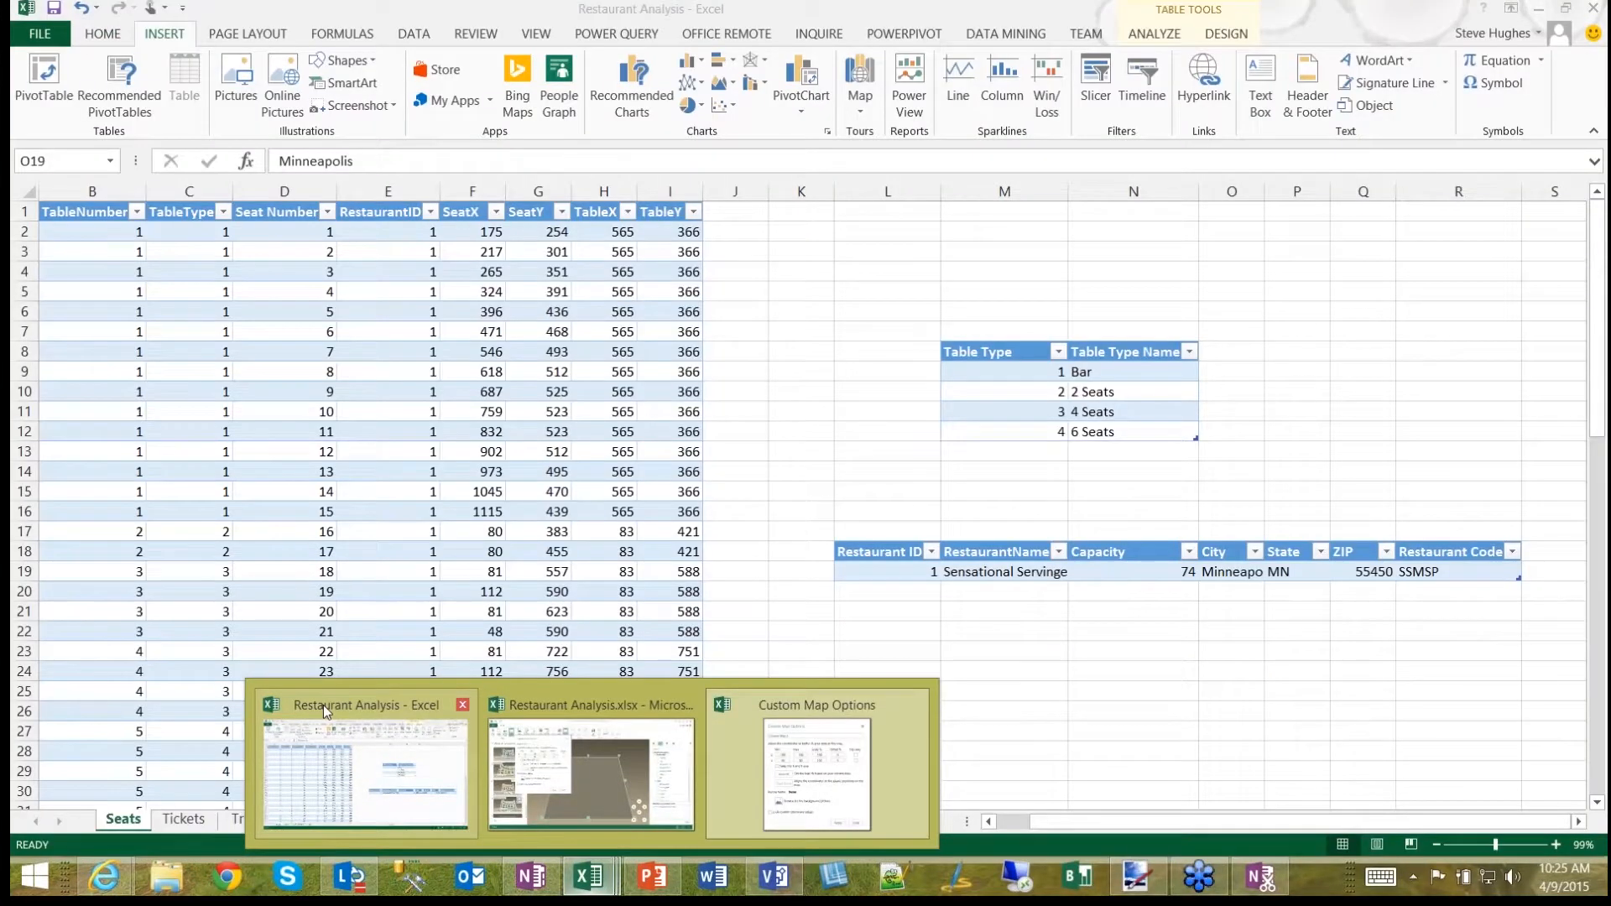
{"action": "left_click", "coordinate": [324, 705]}
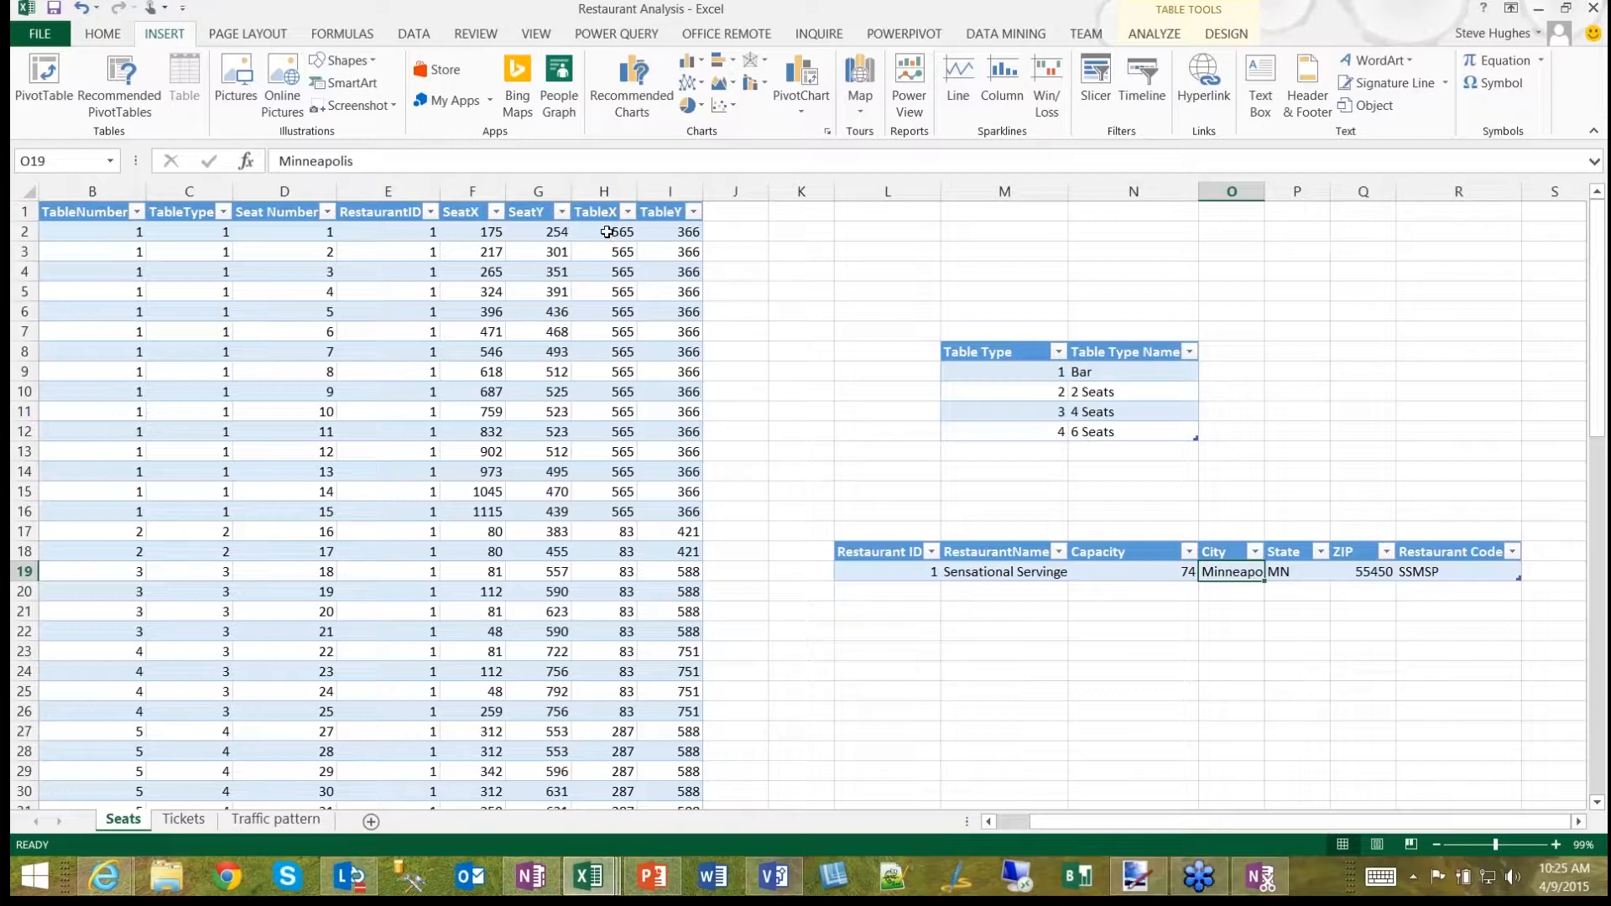
{"action": "left_click_drag", "start_coordinate": [607, 232], "coordinate": [677, 511]}
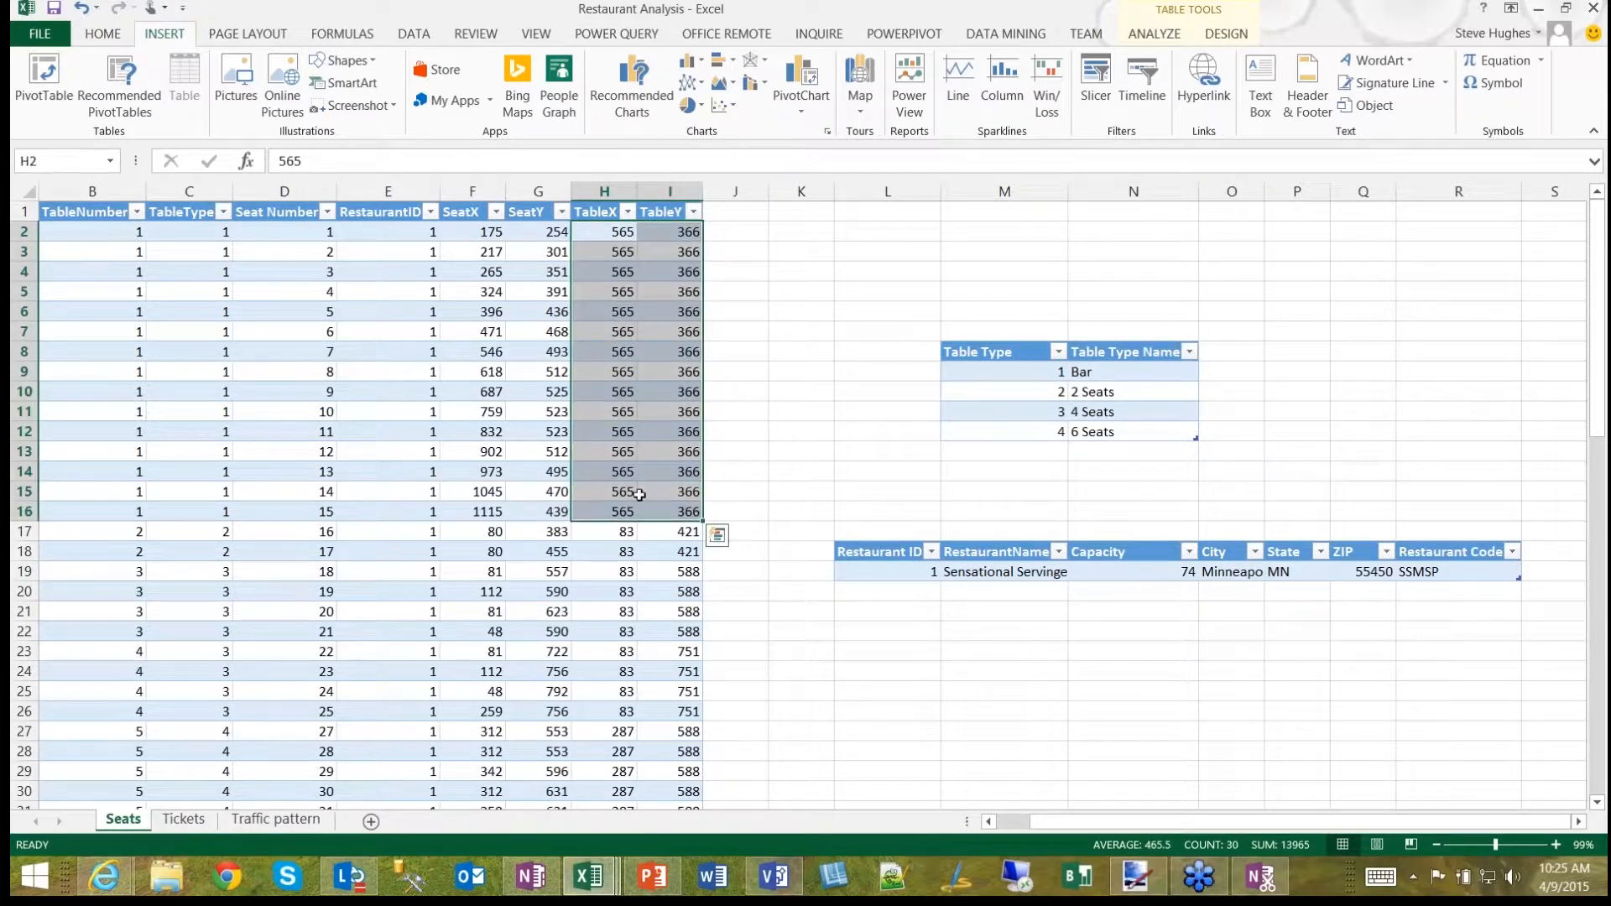
{"action": "left_click", "coordinate": [995, 826]}
{"action": "left_click_drag", "start_coordinate": [557, 236], "coordinate": [625, 509]}
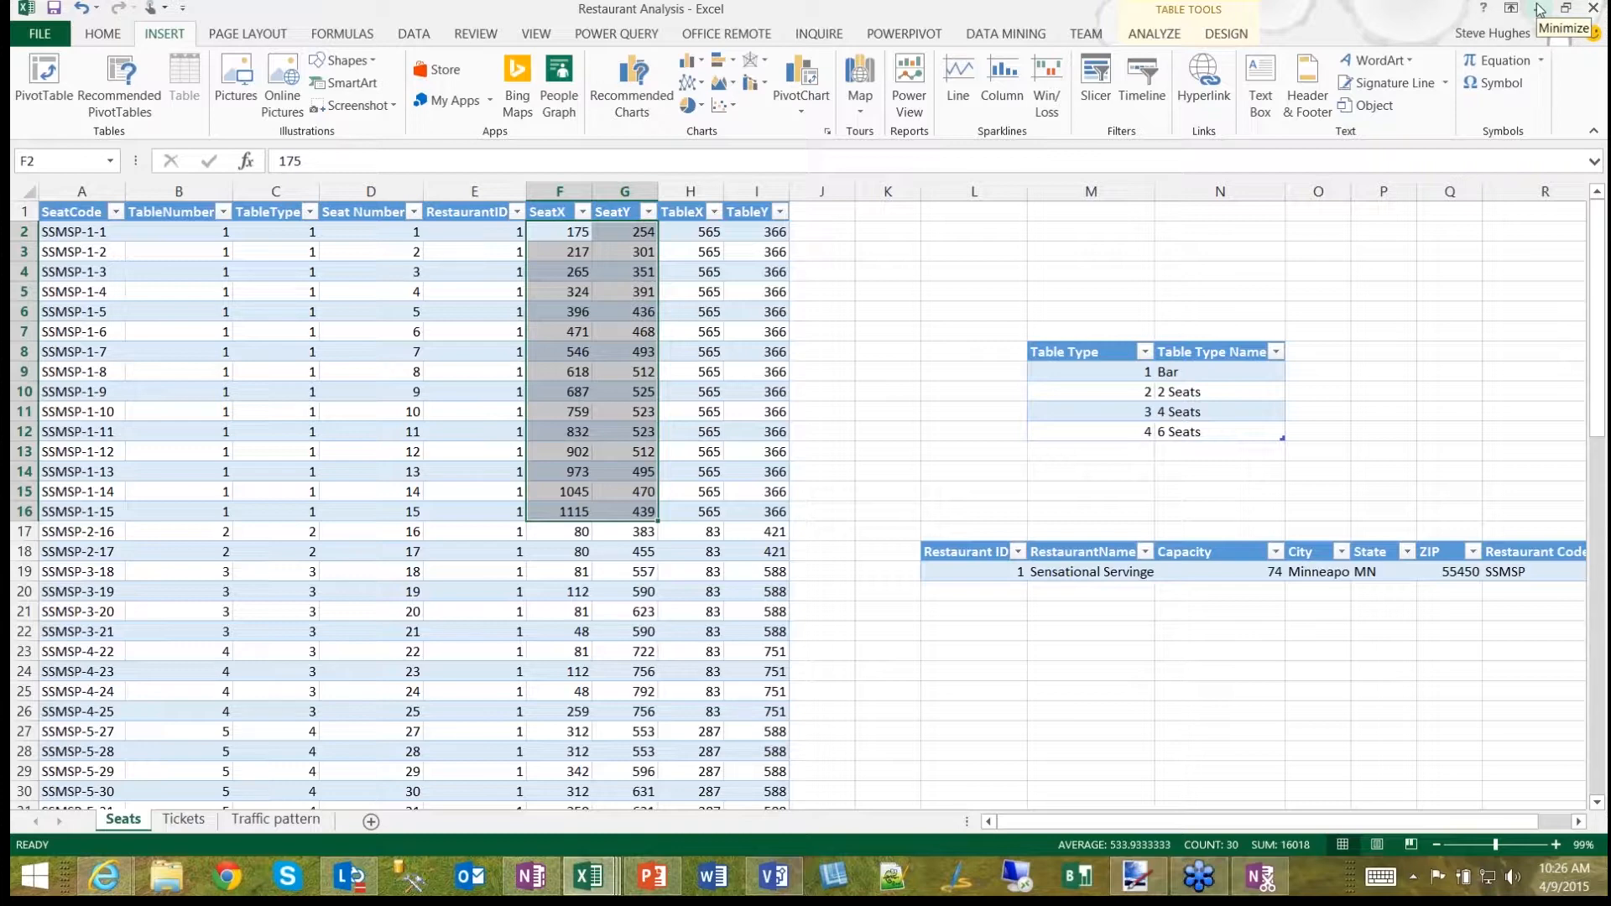
Step: Return to Power Map and name the custom map The Other Restaurant
{"action": "left_click", "coordinate": [590, 882]}
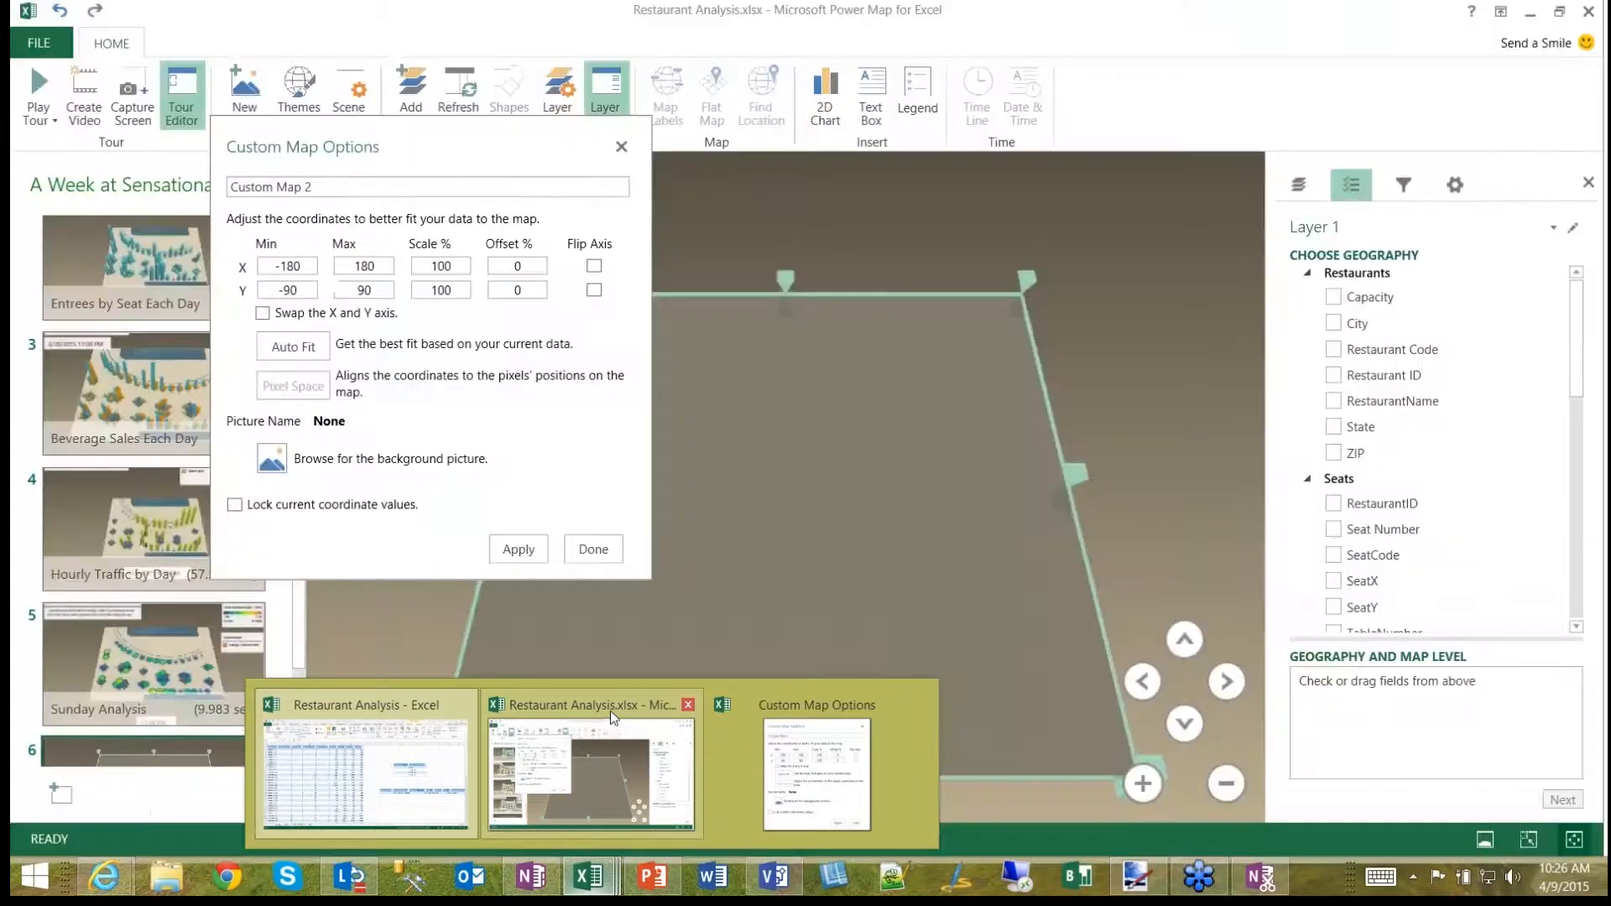
{"action": "left_click", "coordinate": [611, 712]}
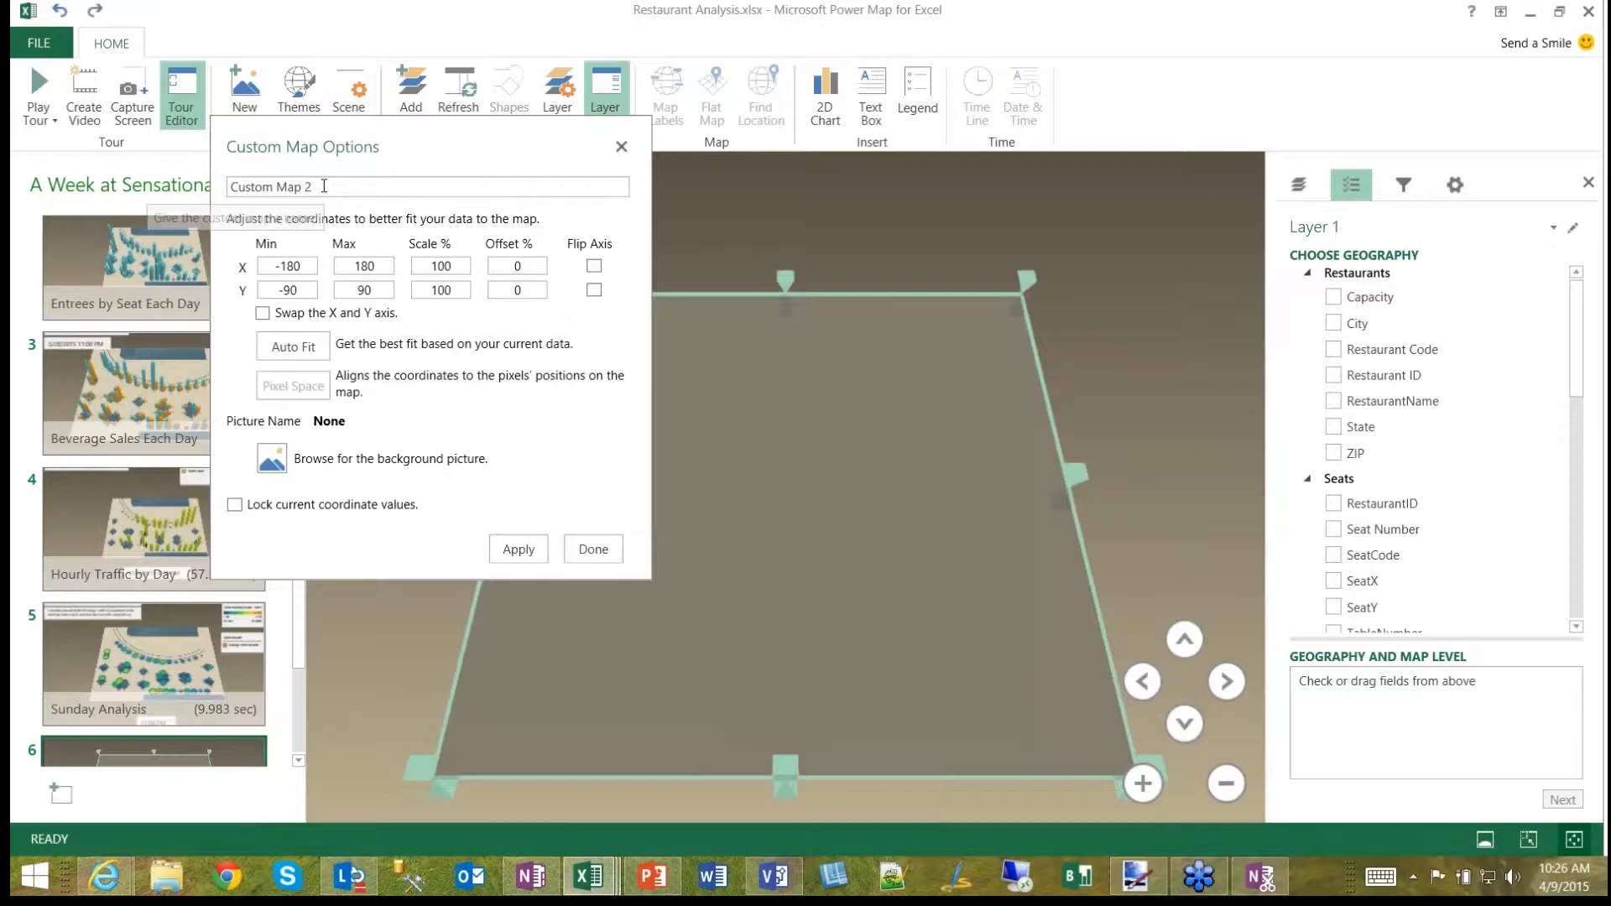
{"action": "left_click_drag", "start_coordinate": [321, 187], "coordinate": [205, 174]}
{"action": "type", "text": "T"}
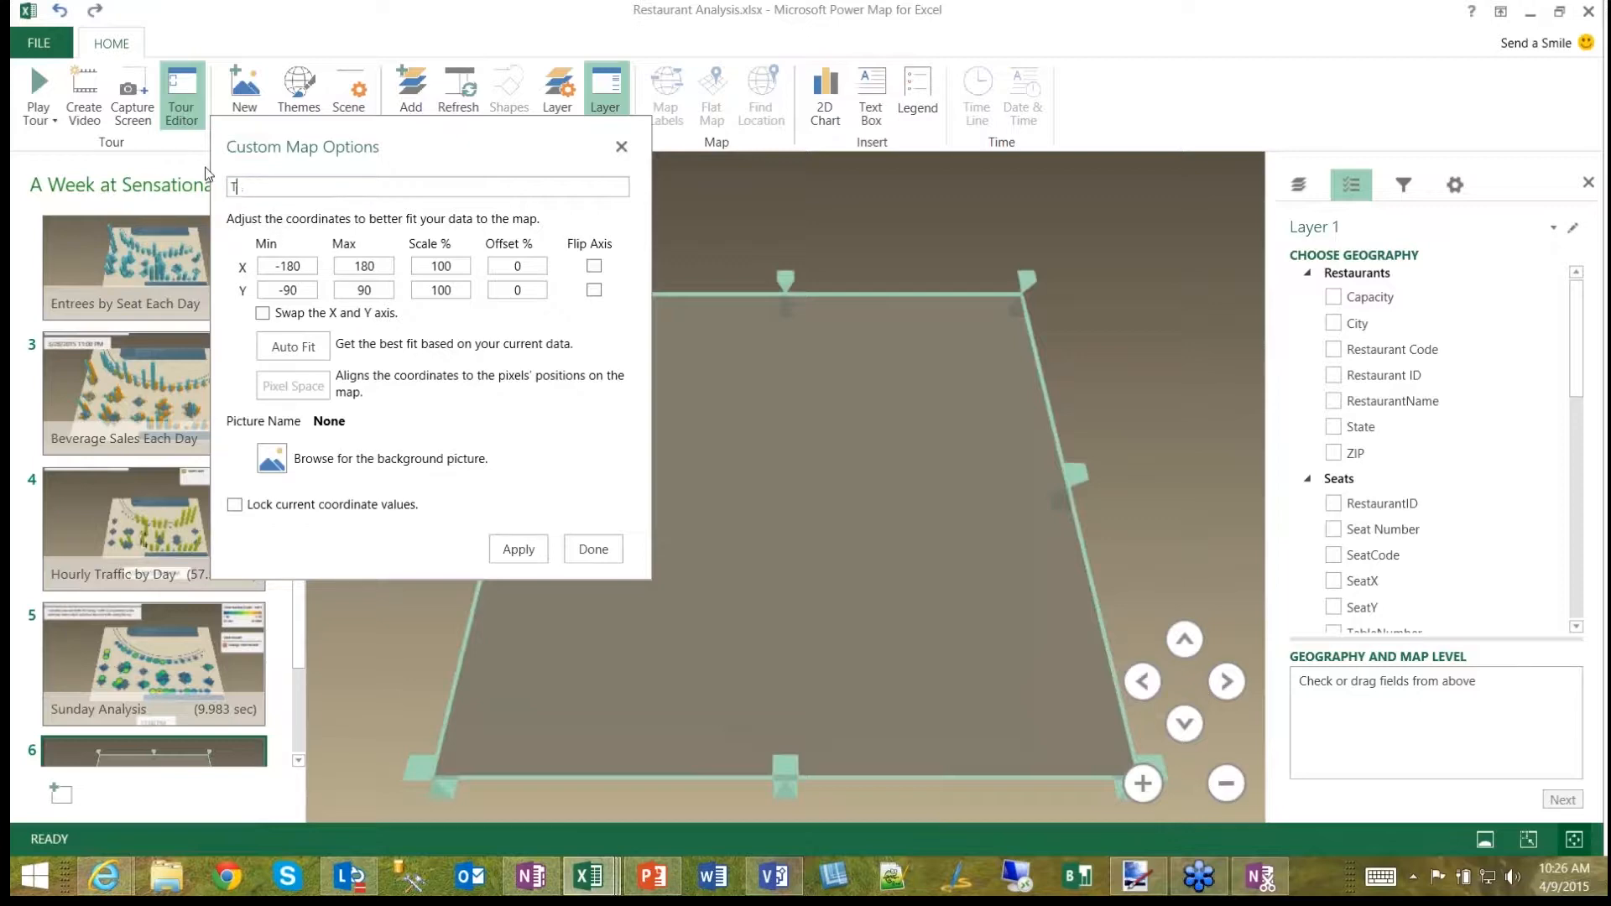
{"action": "type", "text": "ehe Other Restaun"}
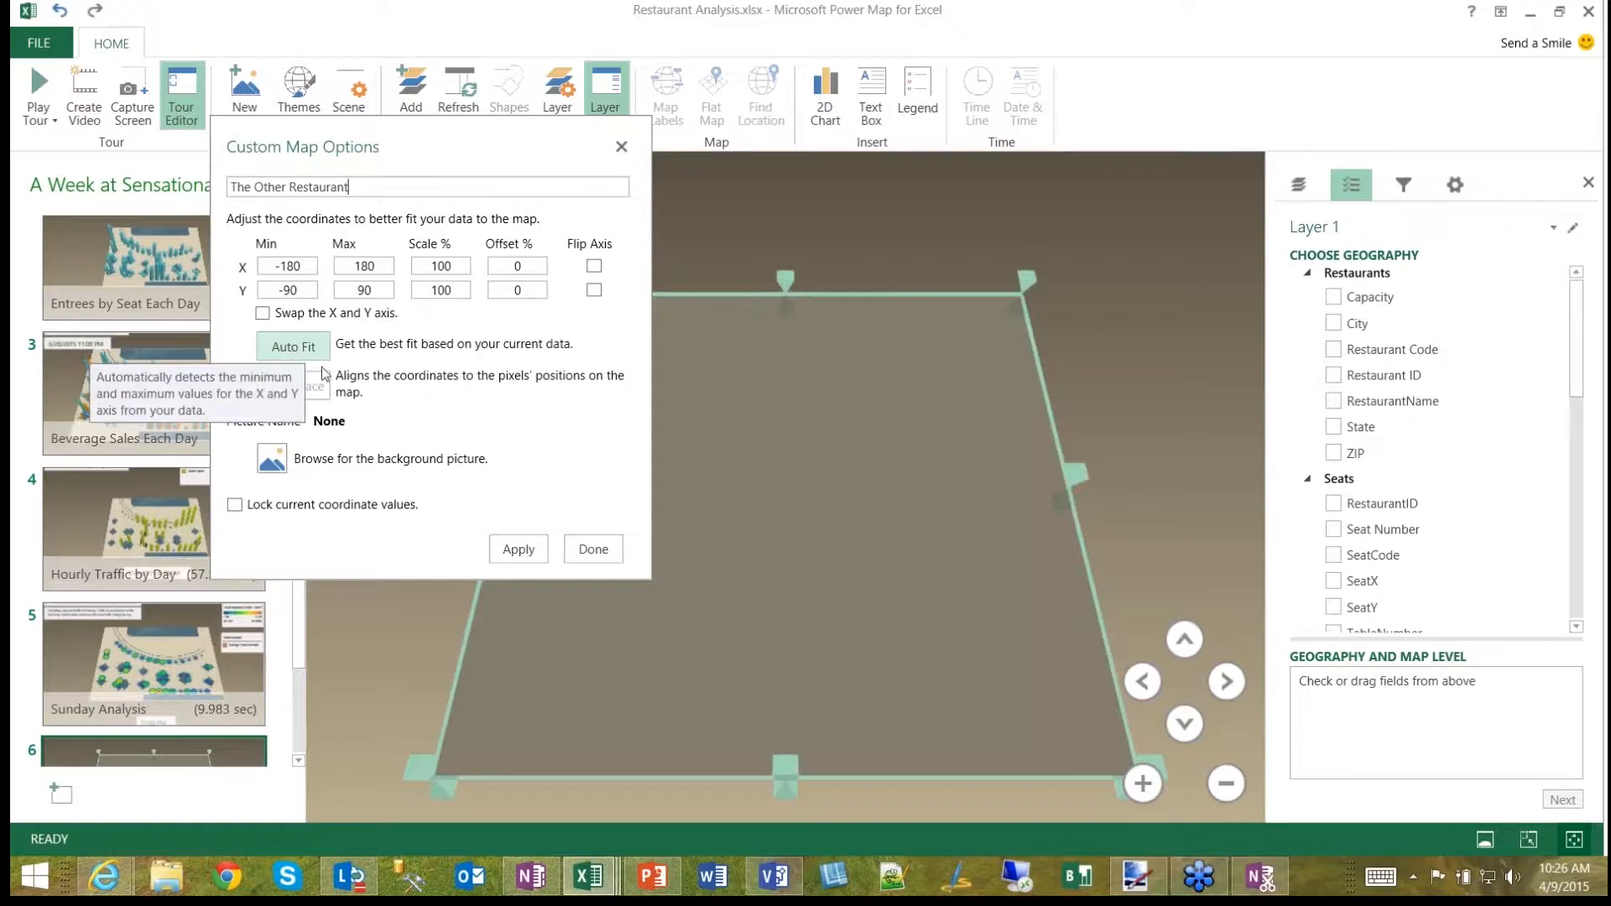
{"action": "left_click", "coordinate": [364, 266]}
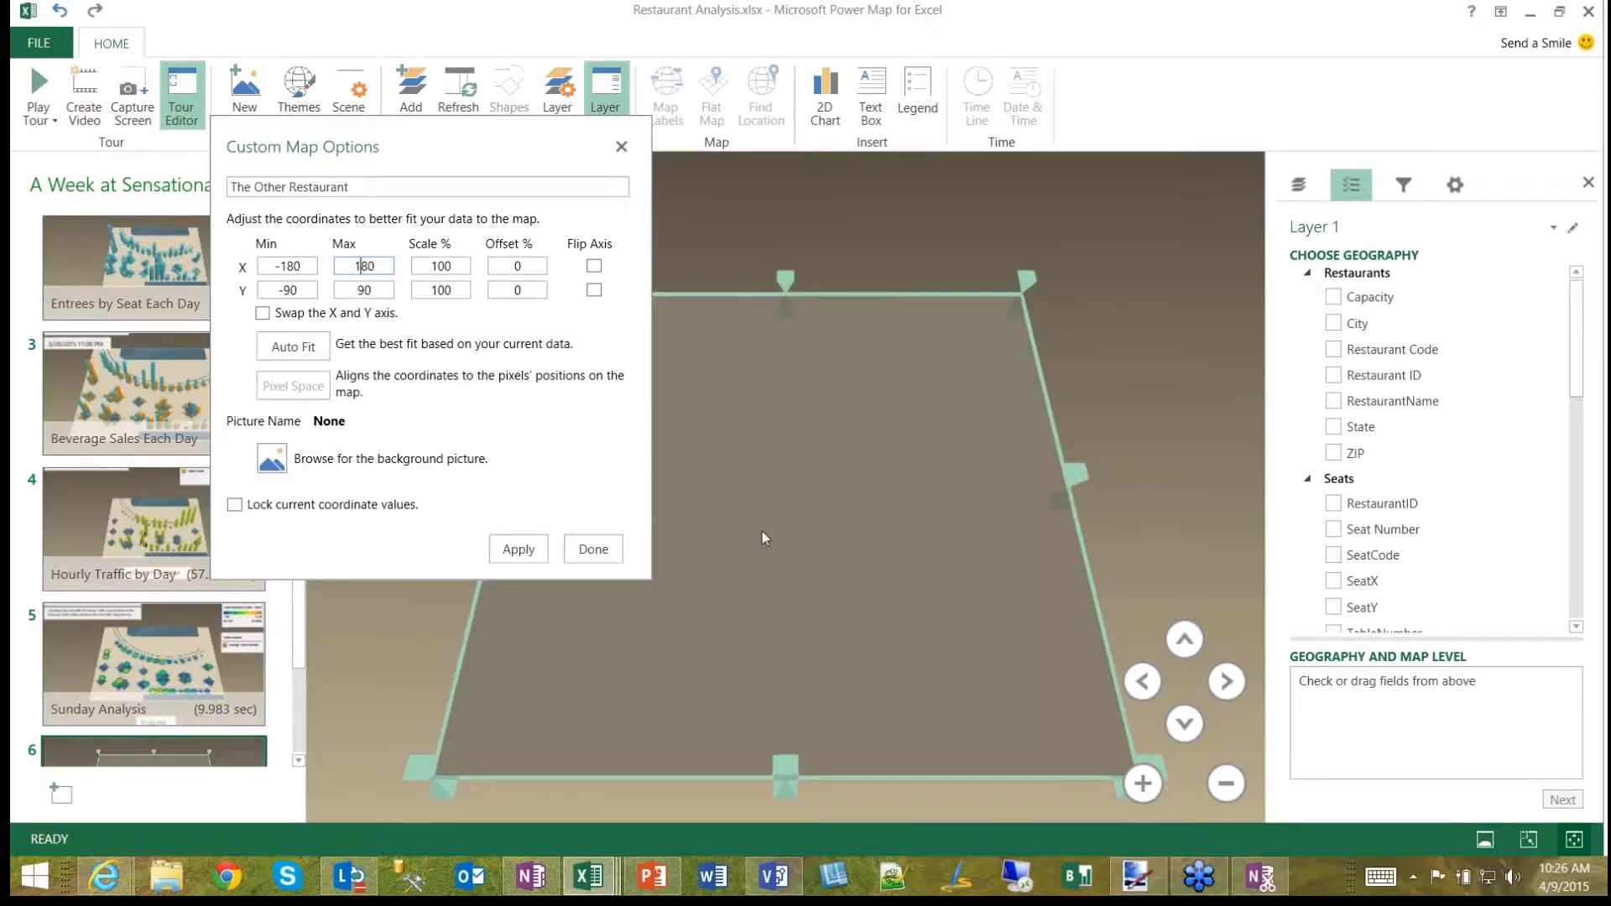
Step: Start choosing a background picture for the custom map and go to the Documents folder of This PC
{"action": "left_click", "coordinate": [274, 460]}
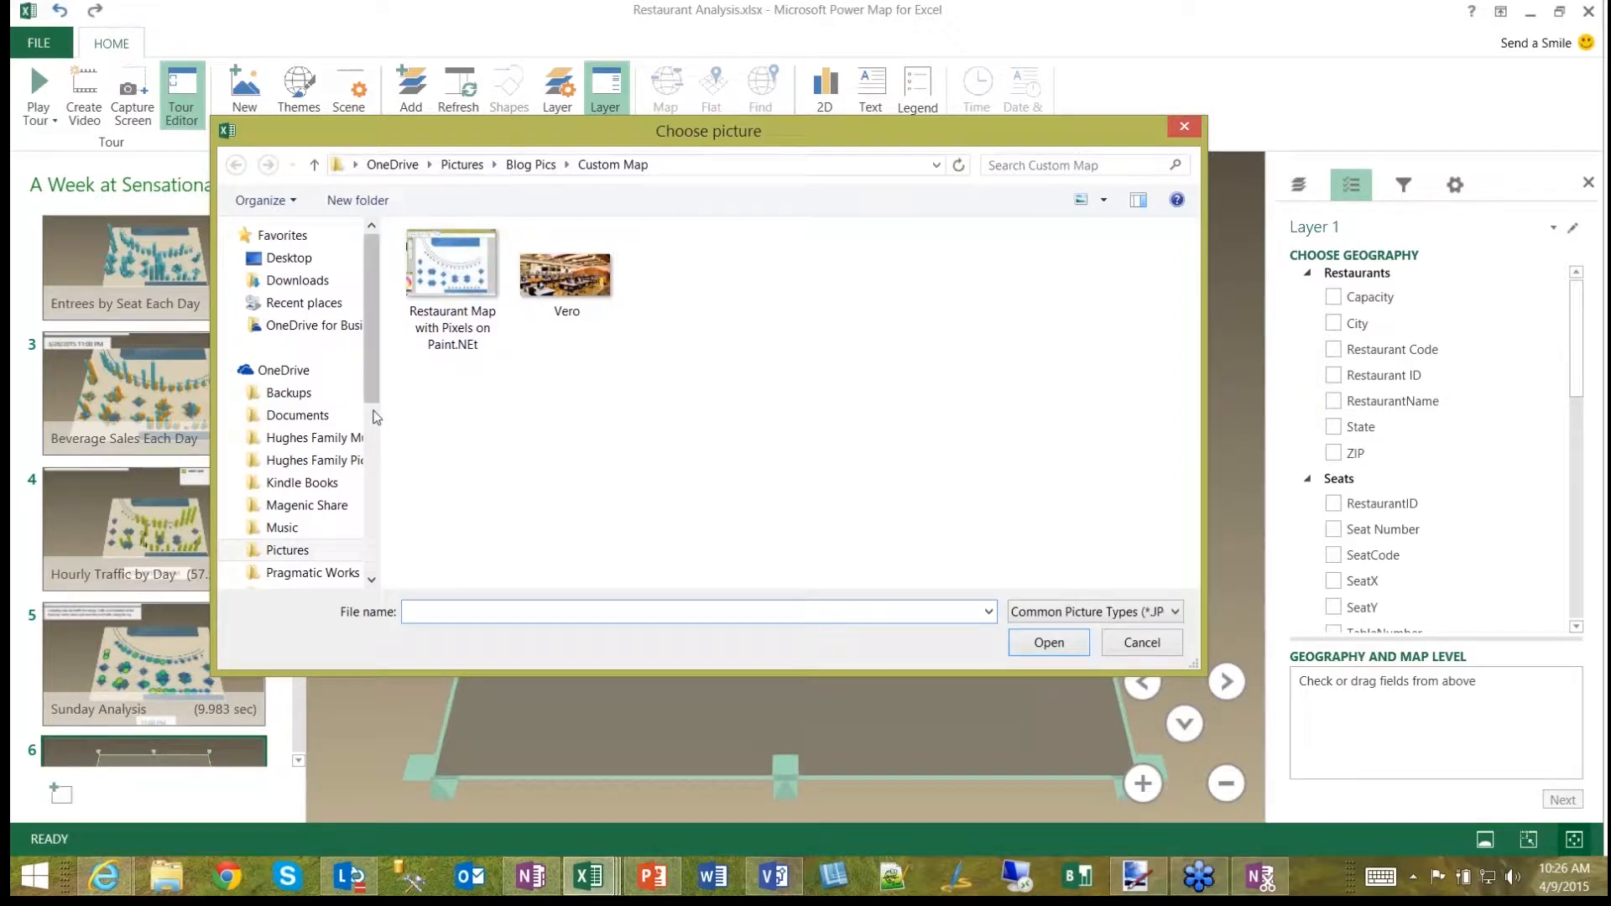
{"action": "scroll", "coordinate": [375, 395], "scroll_direction": "down", "scroll_amount": 1}
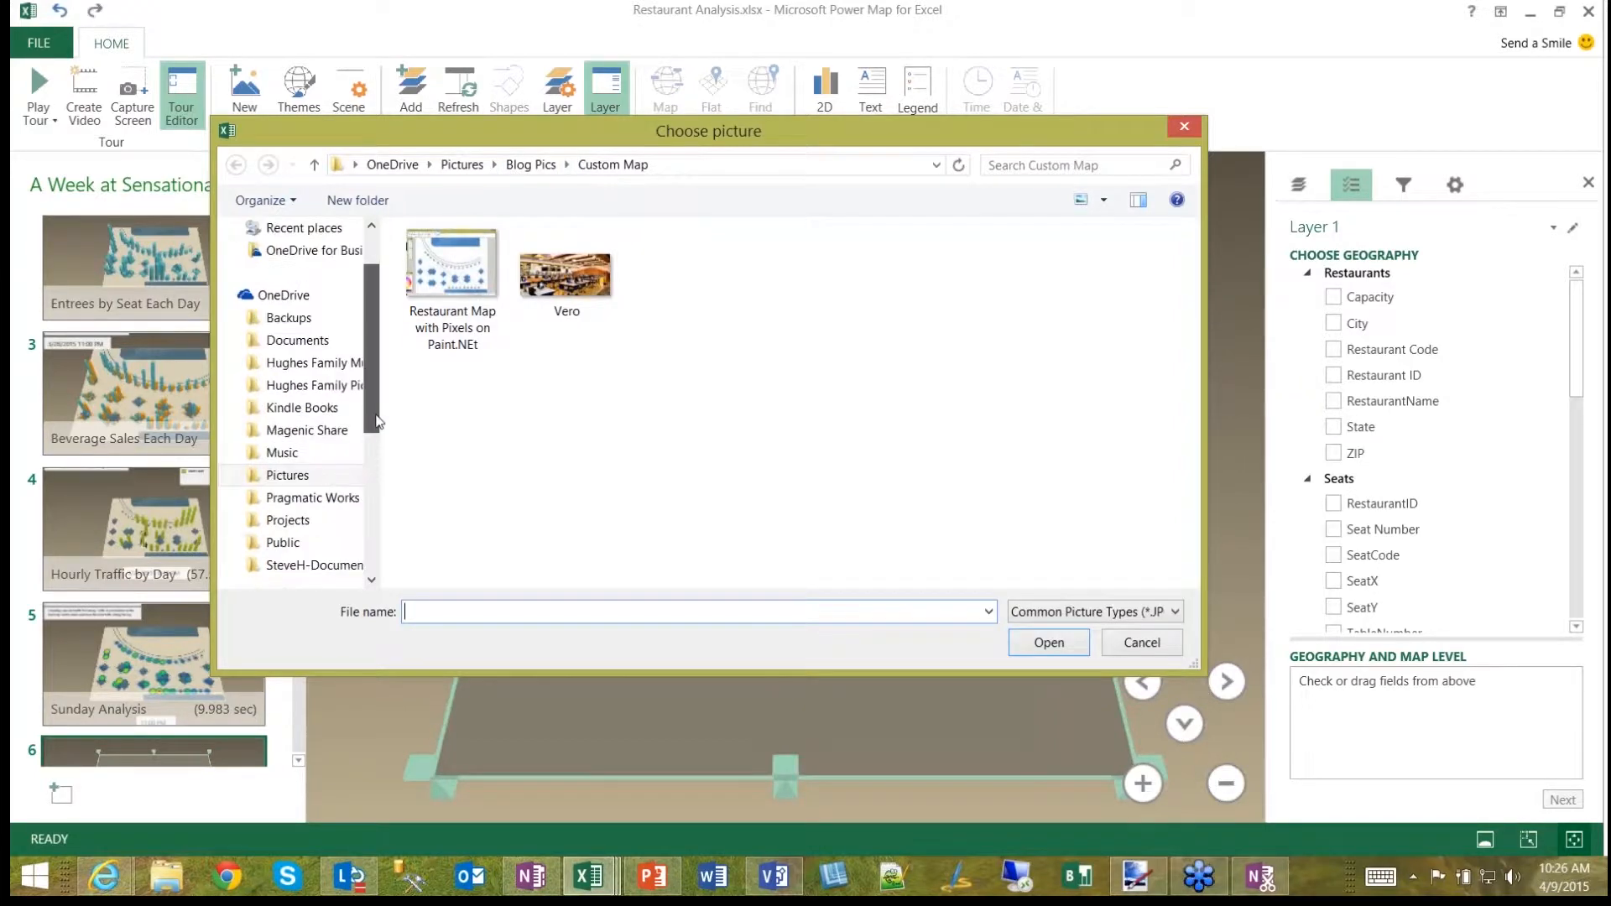
{"action": "scroll", "coordinate": [370, 394], "scroll_direction": "up", "scroll_amount": 1}
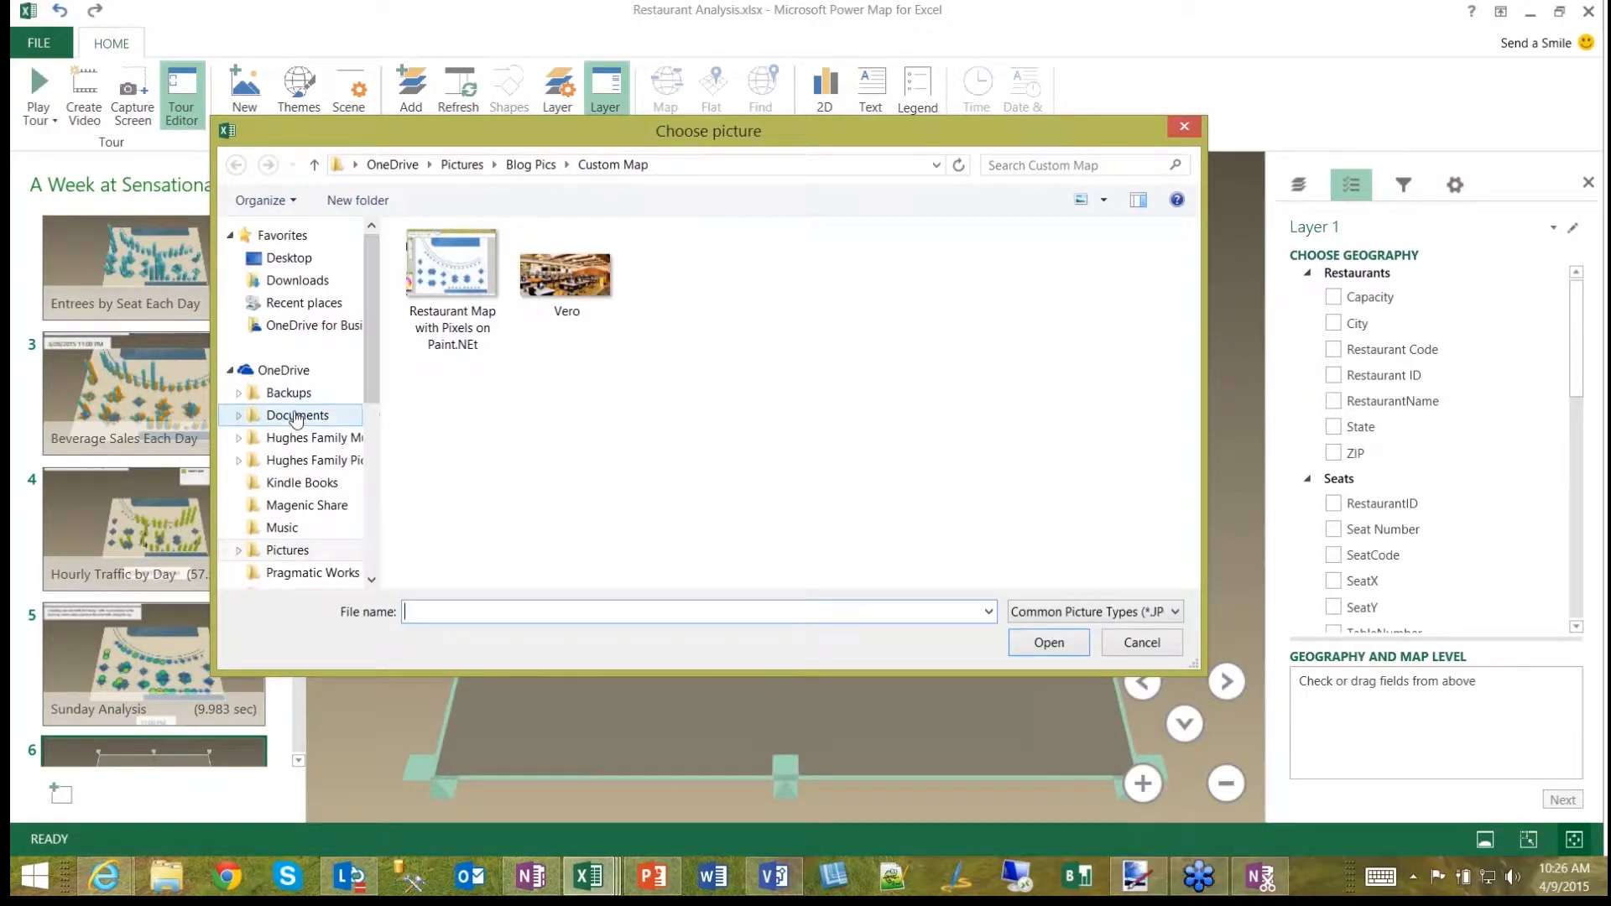
{"action": "left_click_drag", "start_coordinate": [369, 369], "coordinate": [375, 411]}
{"action": "scroll", "coordinate": [375, 412], "scroll_direction": "down", "scroll_amount": 2}
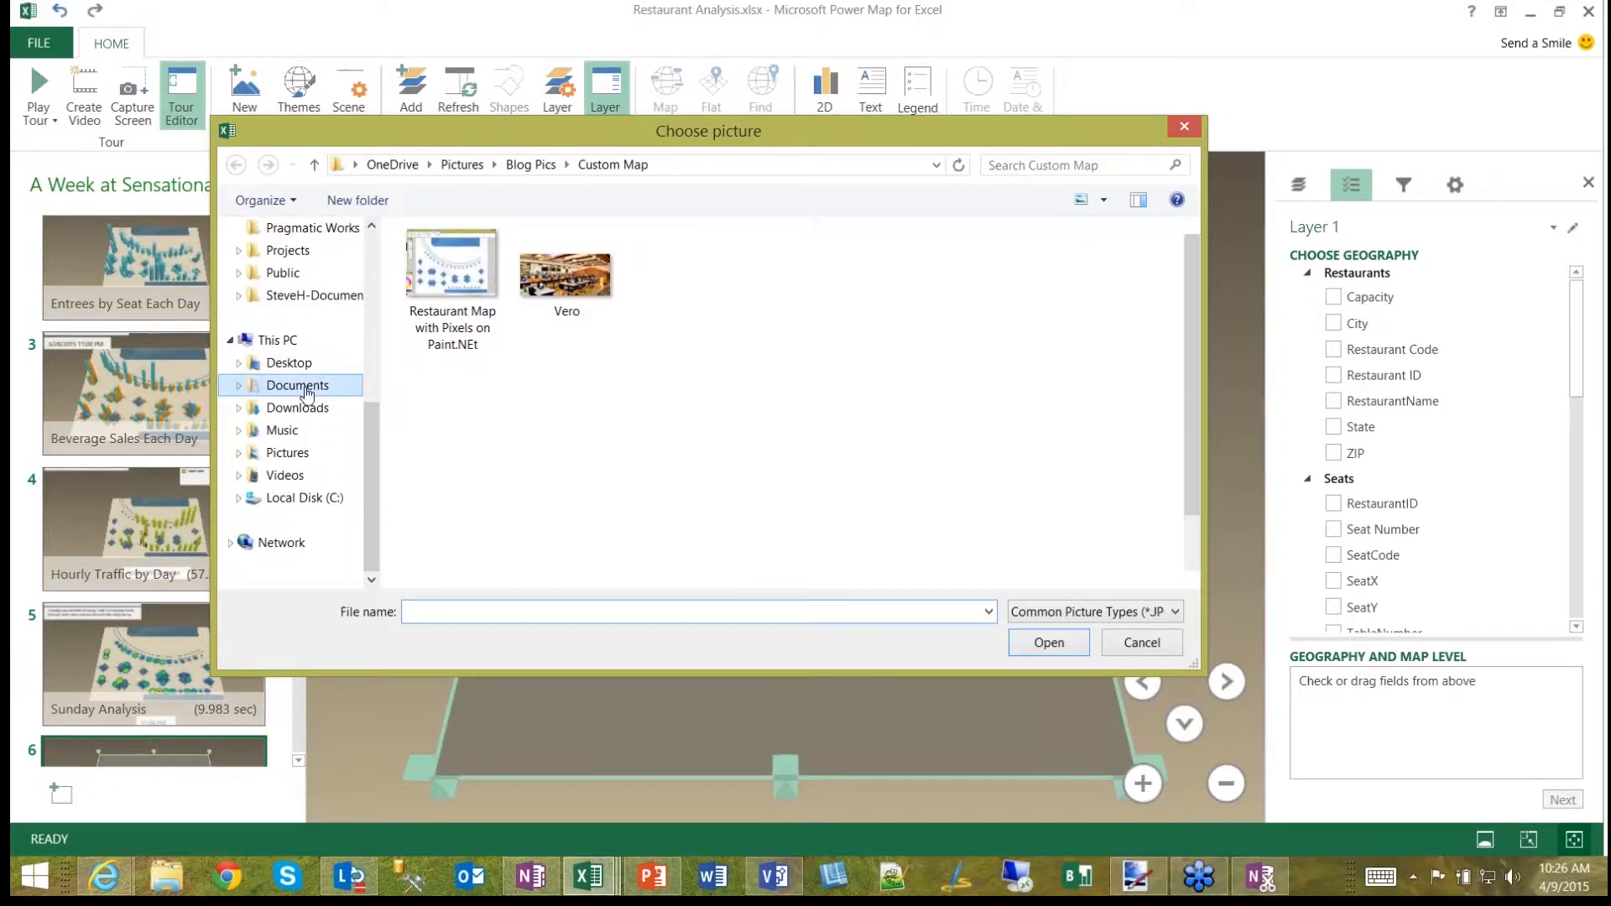
{"action": "left_click", "coordinate": [298, 385]}
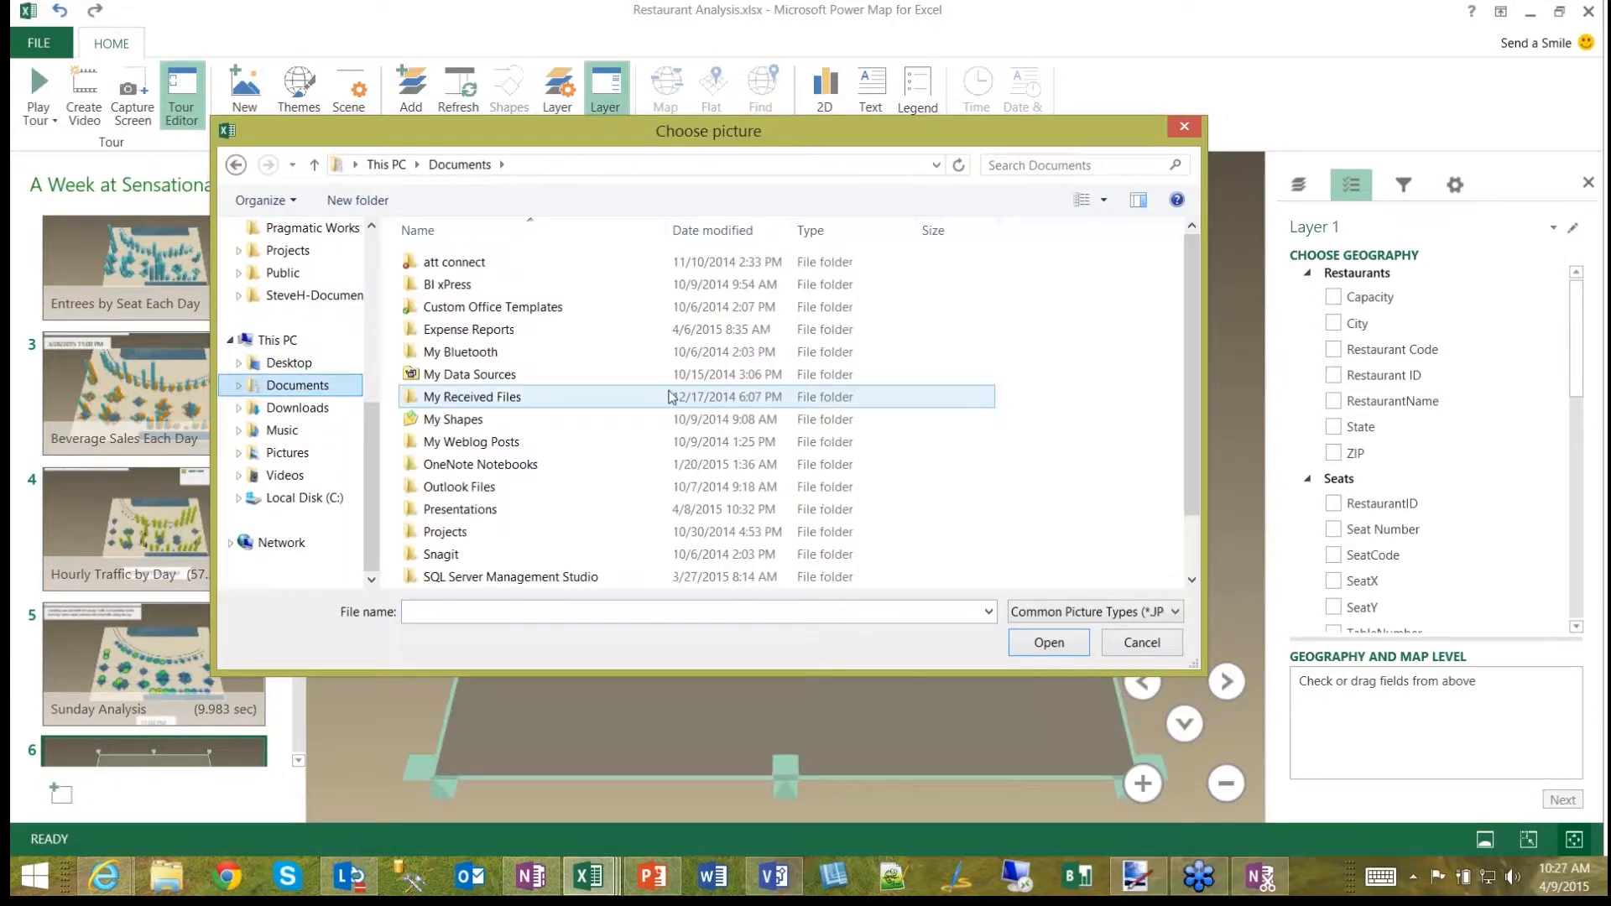
{"action": "left_click", "coordinate": [485, 533]}
{"action": "double_click", "coordinate": [484, 533]}
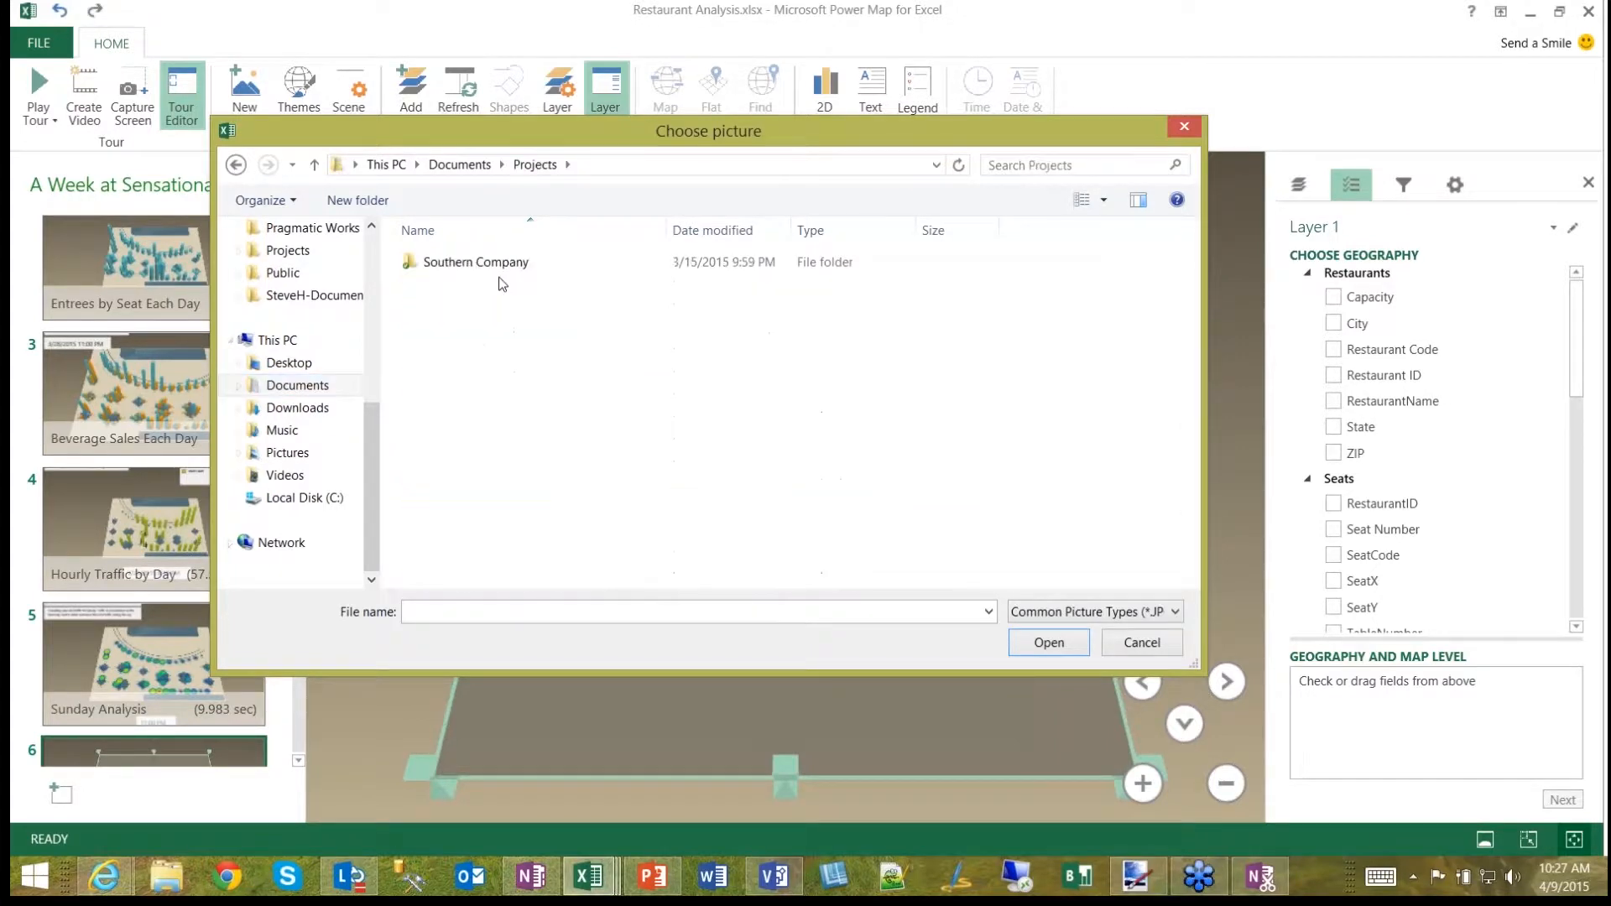
{"action": "left_click", "coordinate": [460, 164]}
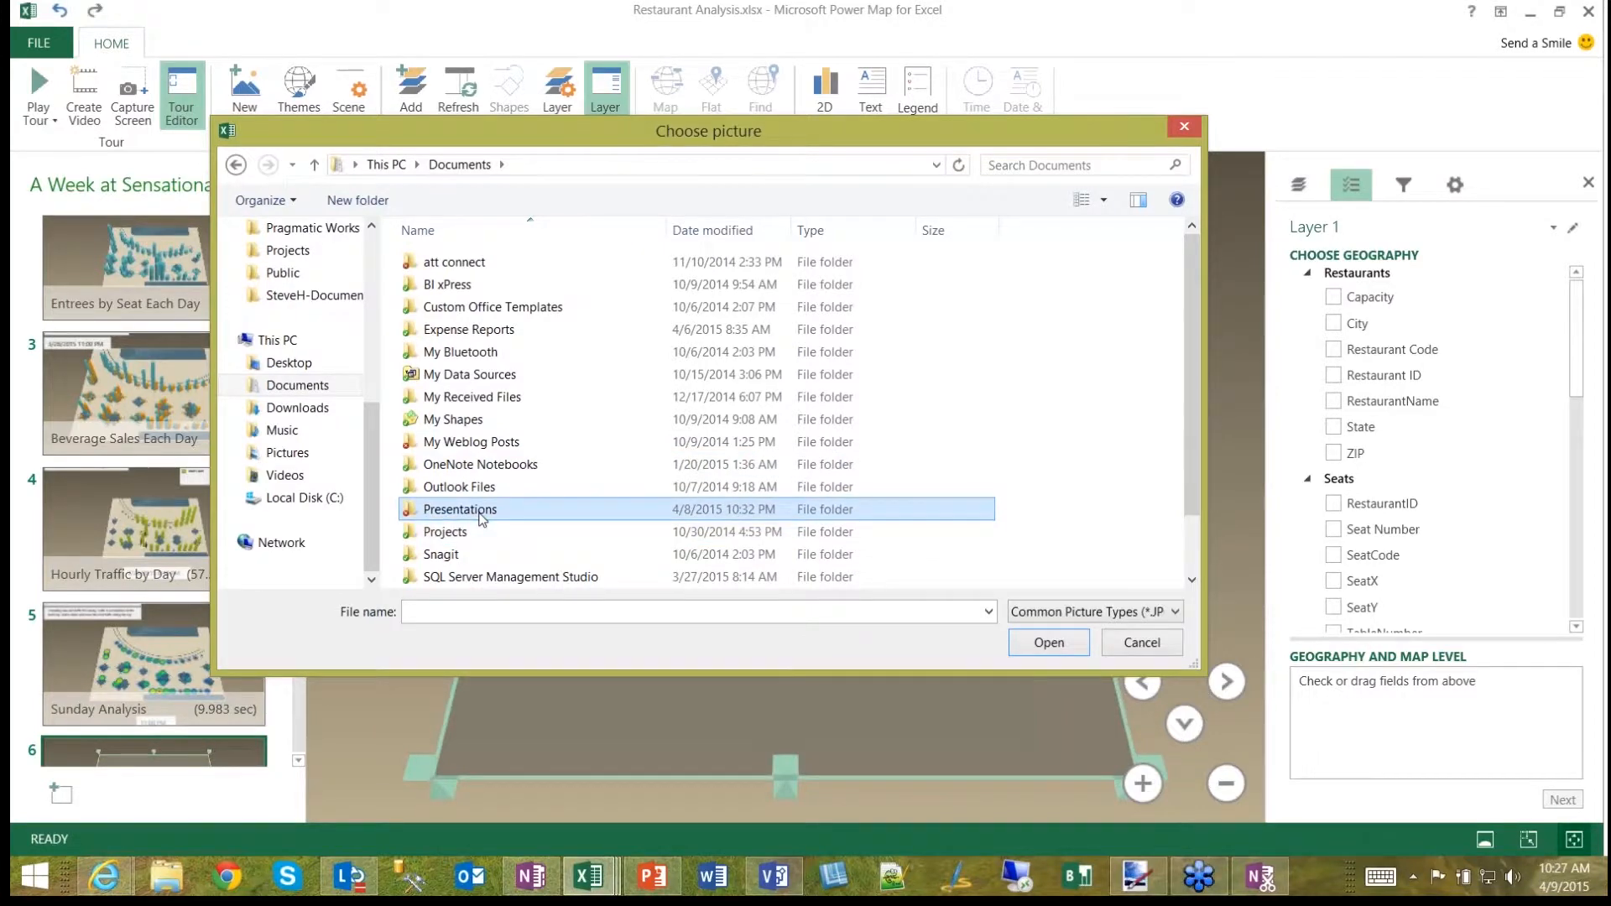
Step: Set the Restaurant Floor Plan picture from Presentations, Training on the Ts, Power Map on Restaurant as the custom map's background
{"action": "double_click", "coordinate": [482, 513]}
{"action": "double_click", "coordinate": [470, 333]}
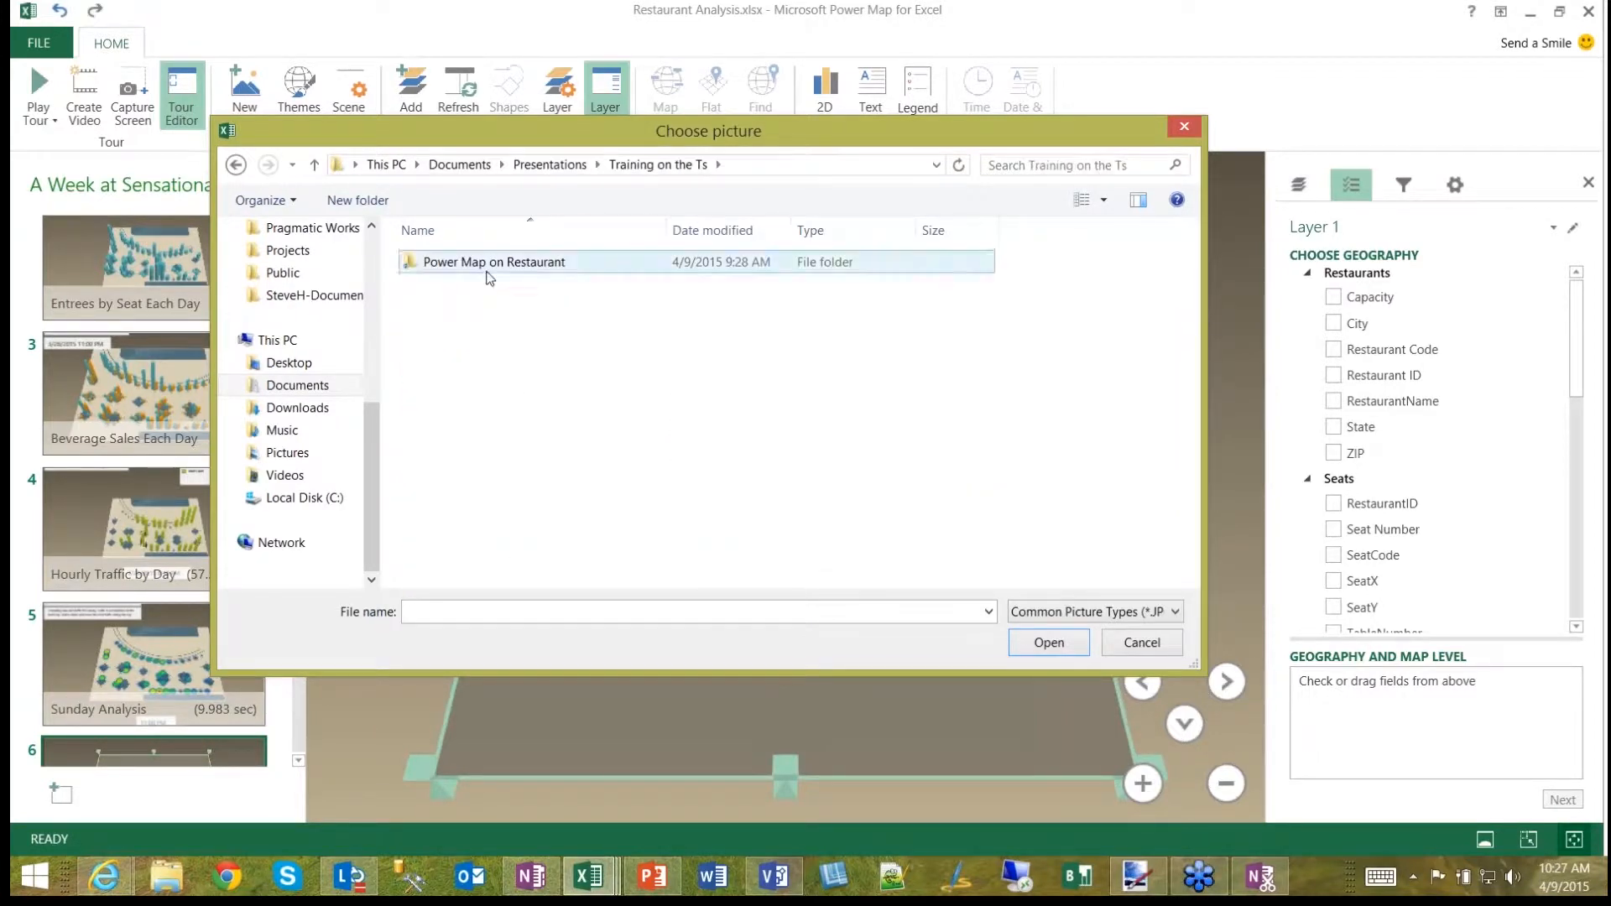
{"action": "double_click", "coordinate": [457, 261]}
{"action": "left_click", "coordinate": [479, 296]}
{"action": "left_click", "coordinate": [479, 296]}
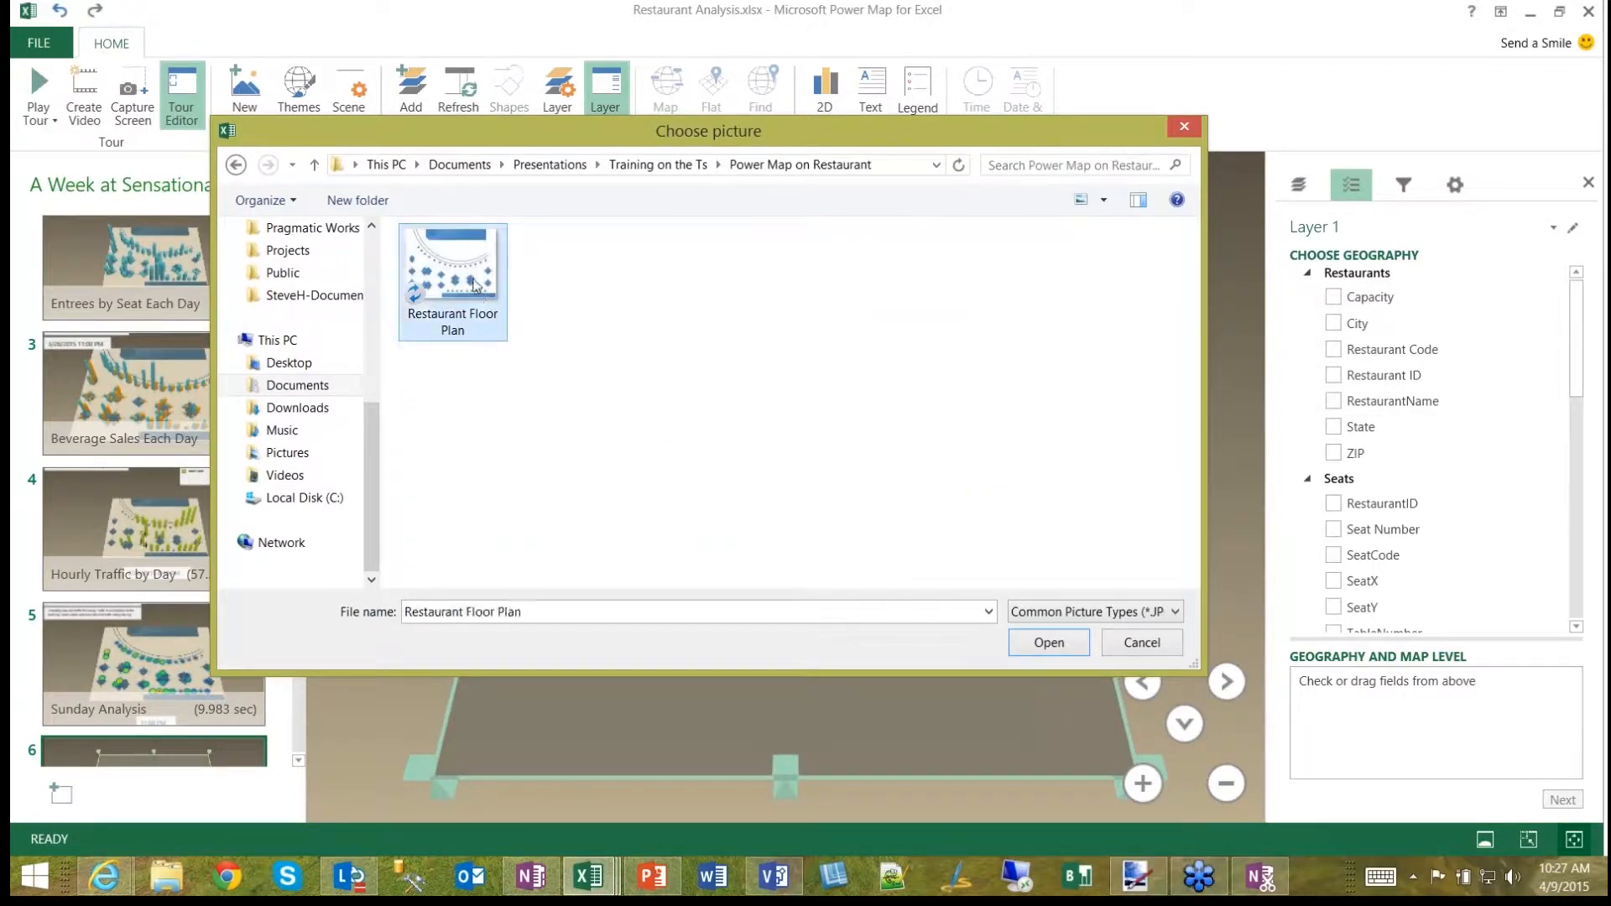
{"action": "left_click", "coordinate": [1048, 643]}
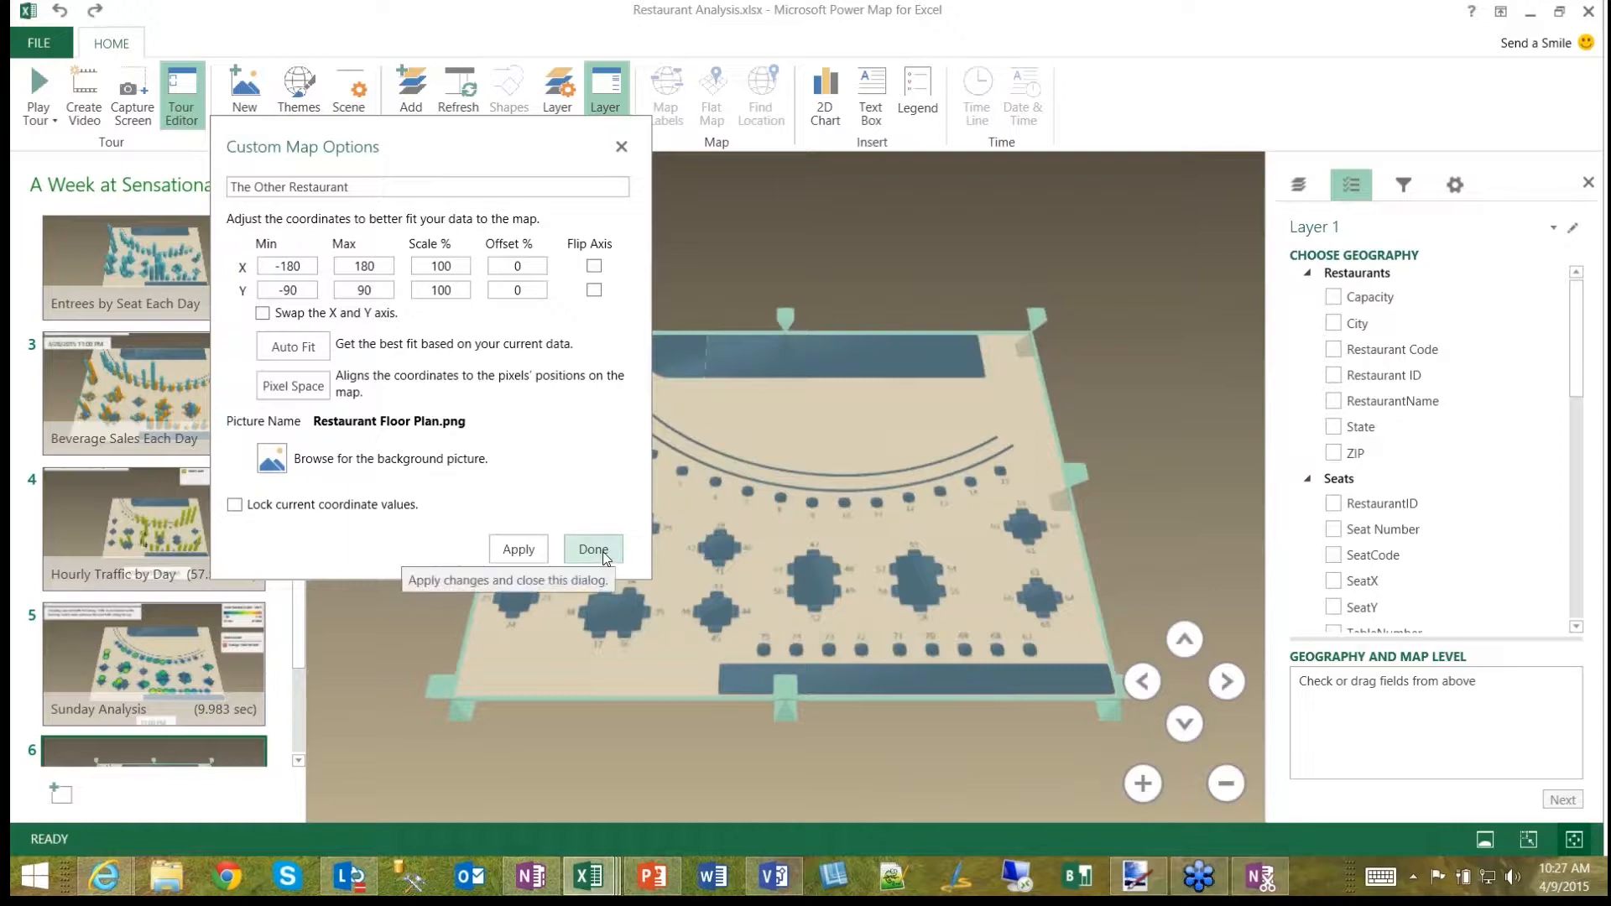
Step: Close the custom map options and the current Power Map tour, and create a new Power Map tour from the Restaurant Analysis workbook
{"action": "left_click", "coordinate": [621, 148]}
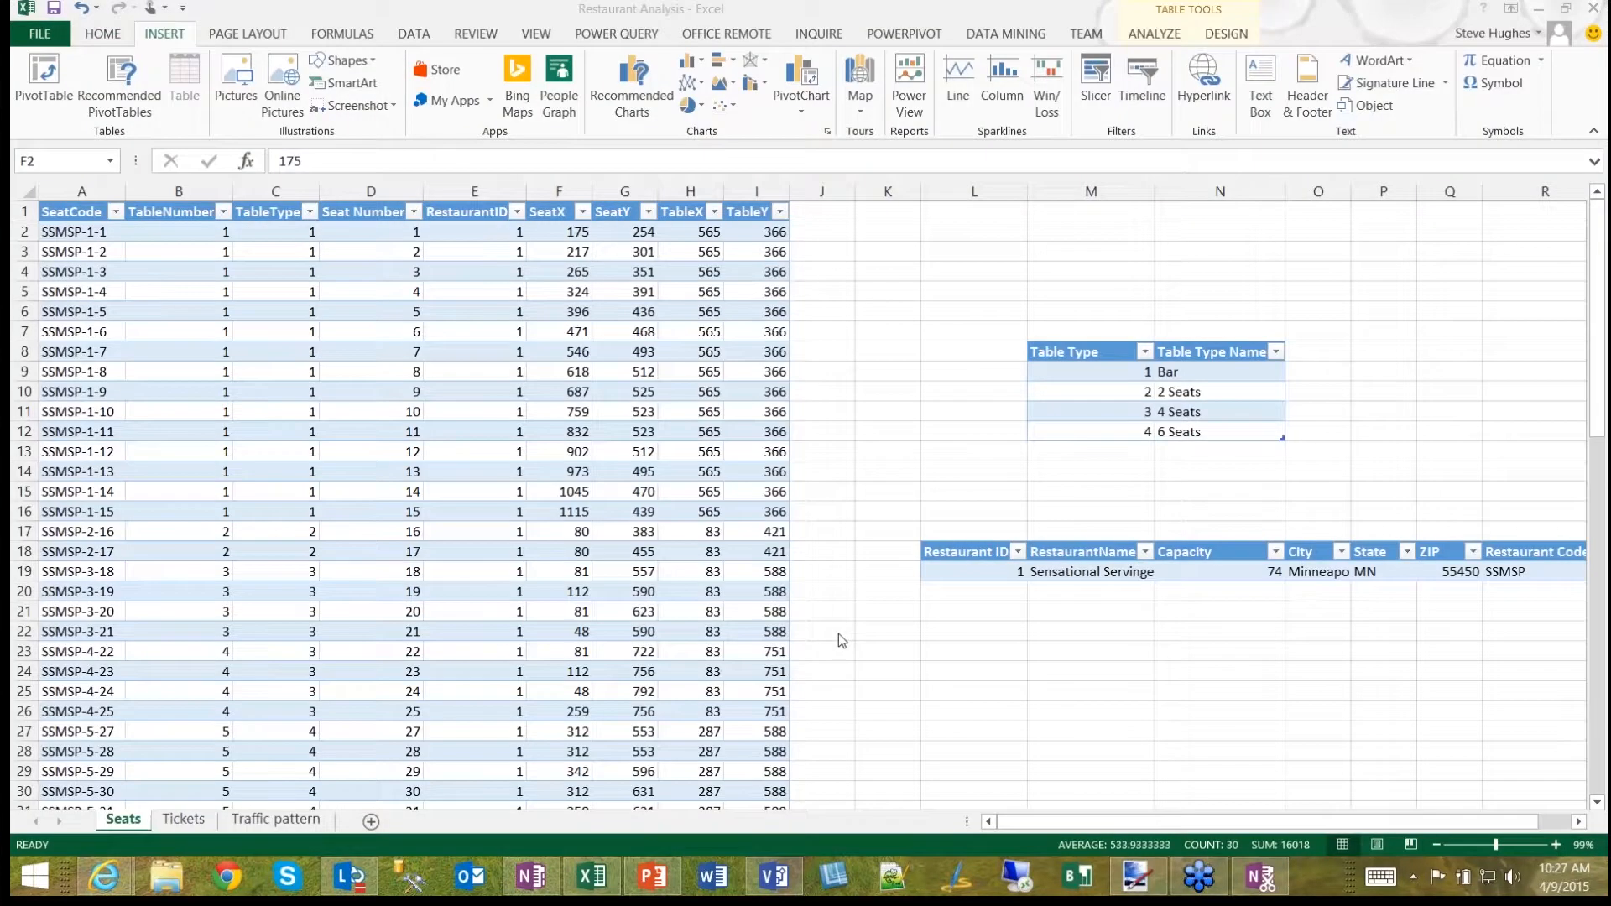
{"action": "left_click_drag", "start_coordinate": [559, 231], "coordinate": [624, 511]}
{"action": "left_click", "coordinate": [860, 110]}
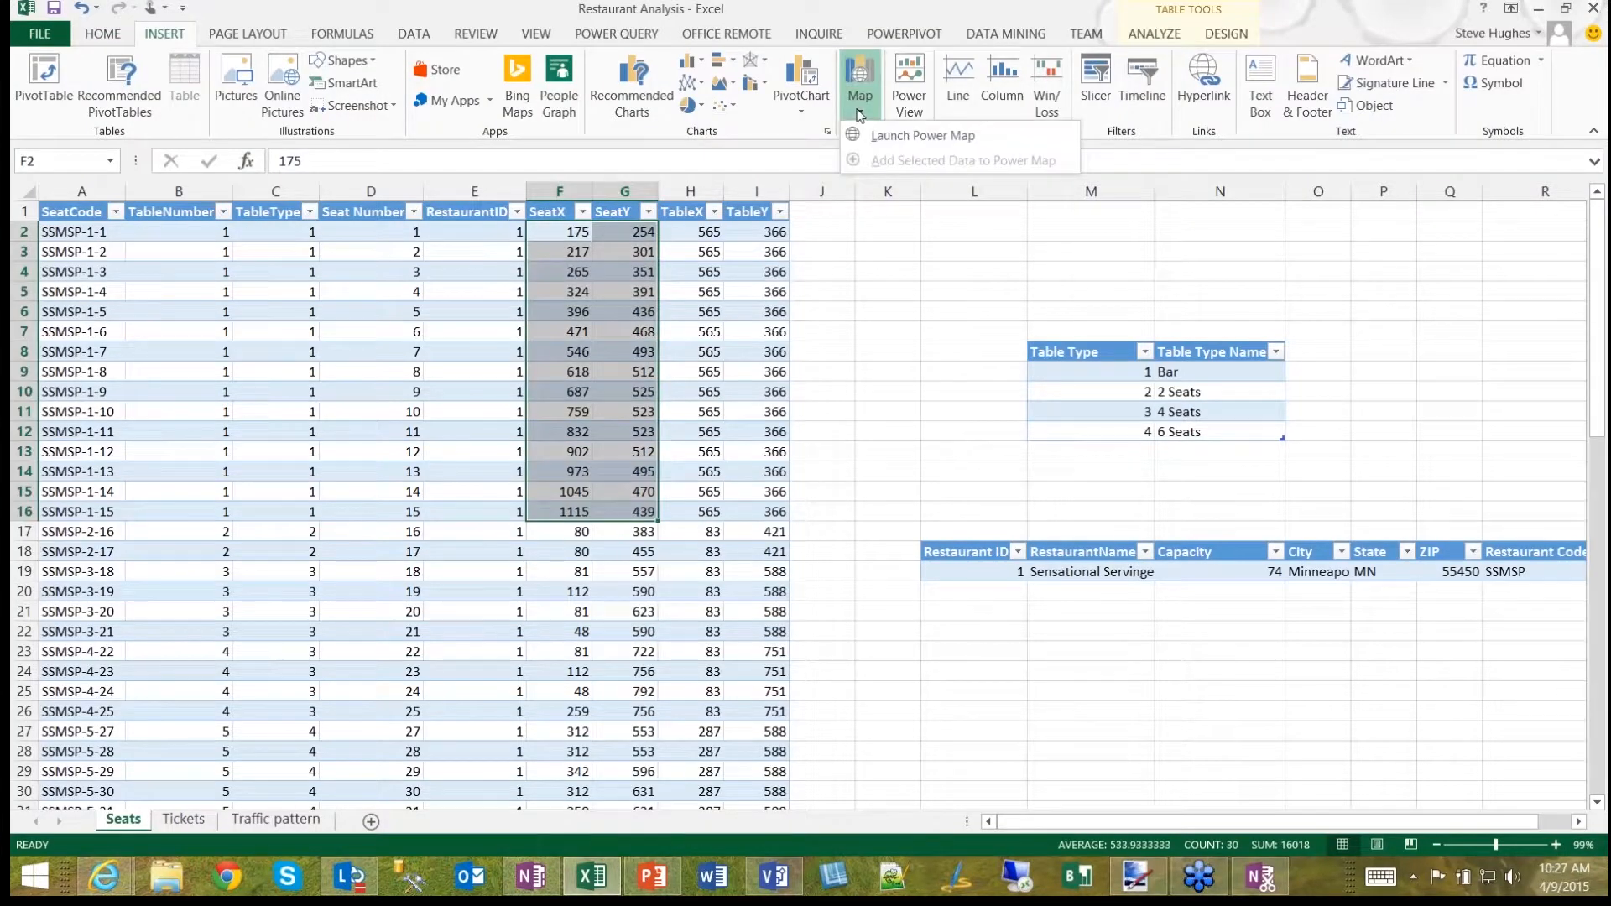
{"action": "left_click", "coordinate": [894, 137]}
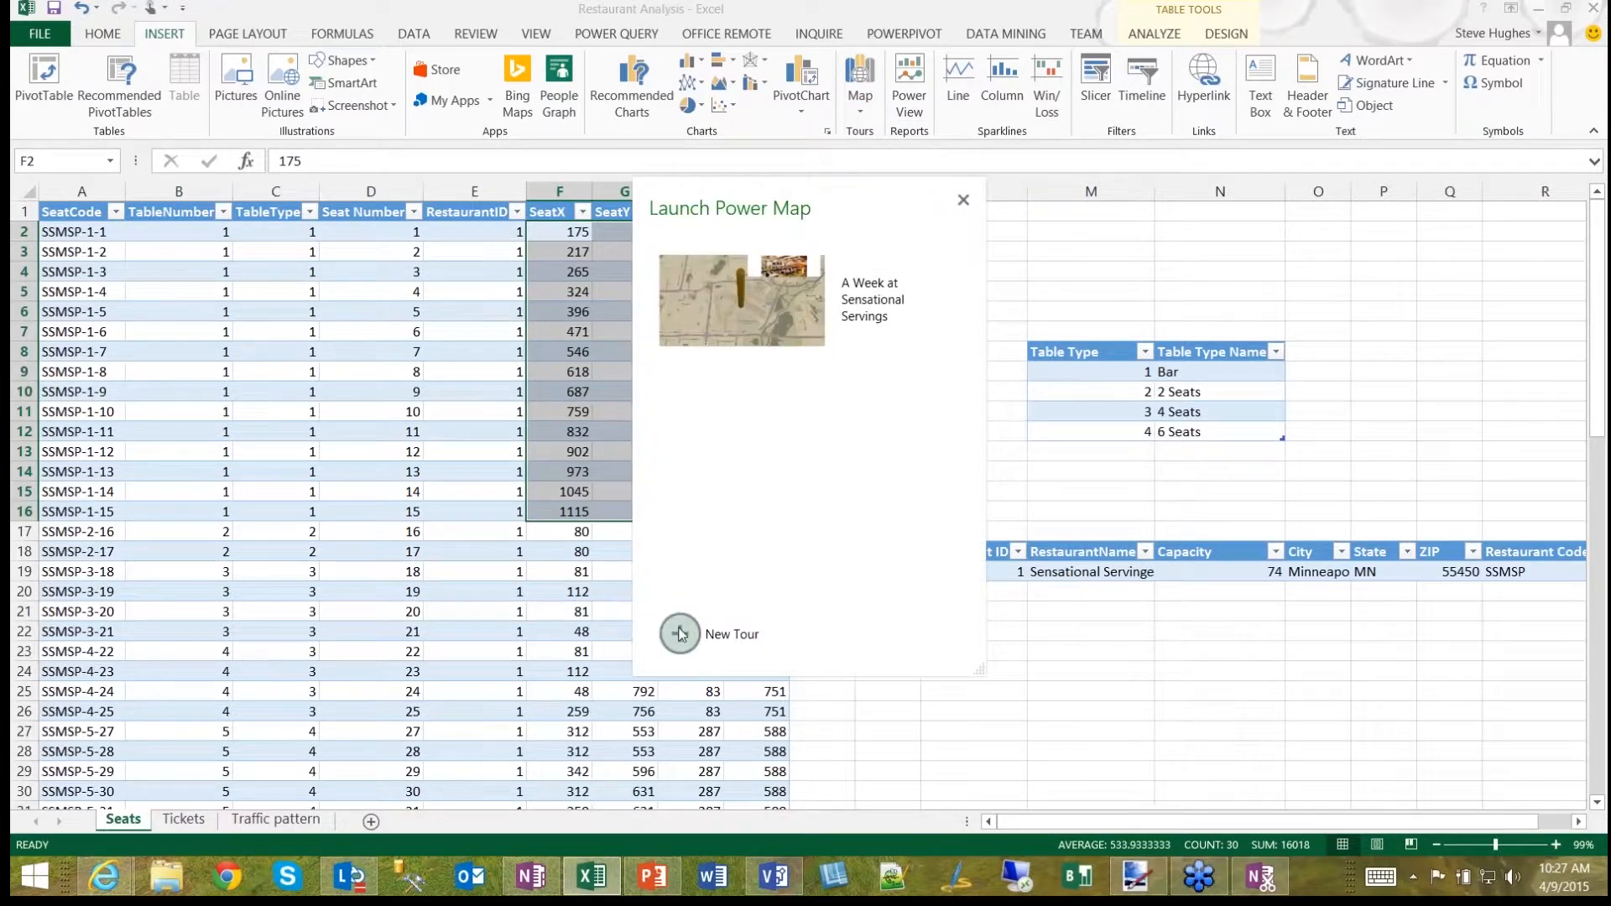
{"action": "left_click", "coordinate": [680, 635]}
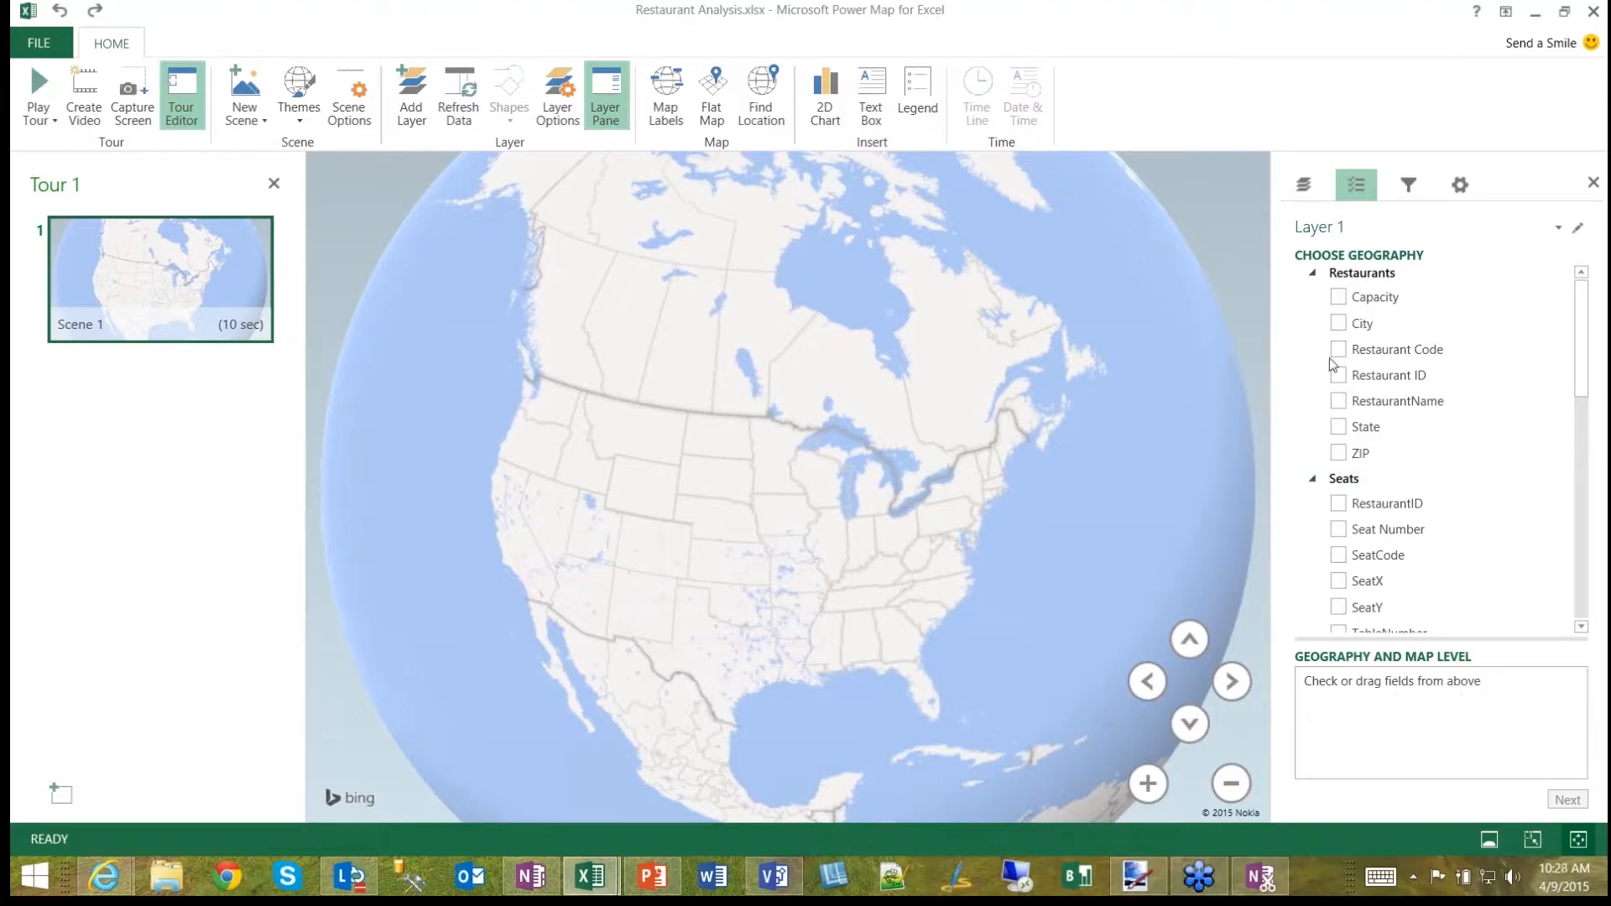
Step: Plot the layer on the map using the ZIP field of the Restaurants table as its geography
{"action": "left_click", "coordinate": [1339, 457]}
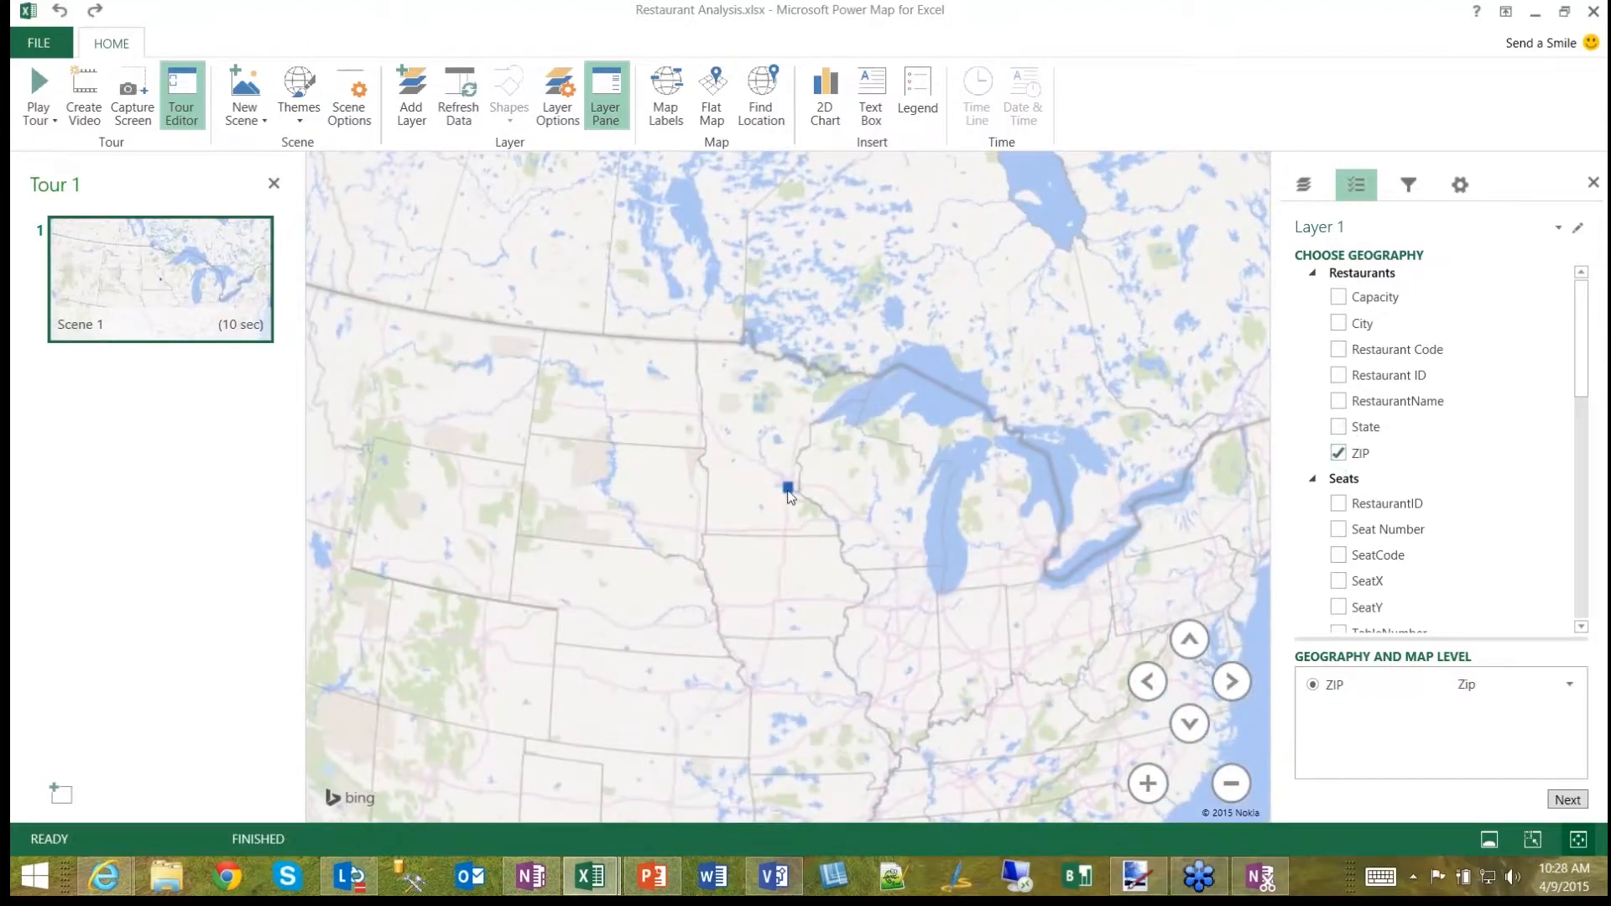
{"action": "mouse_move", "coordinate": [789, 497]}
{"action": "left_click_drag", "start_coordinate": [1588, 381], "coordinate": [1588, 391]}
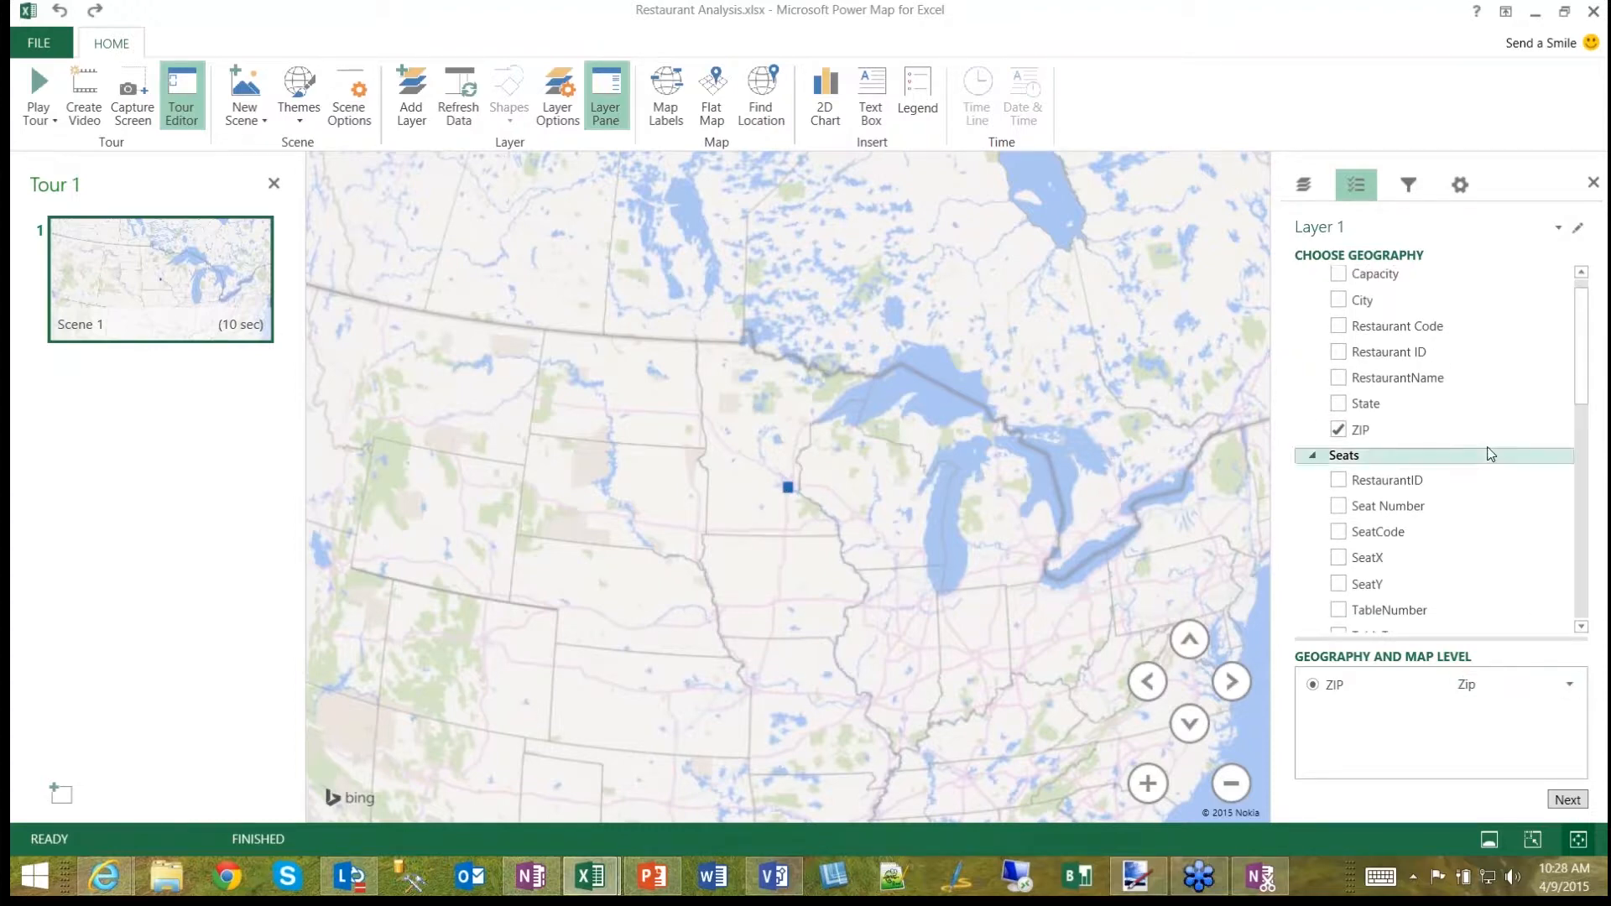
Step: Show the scene options and try several map themes, including Earthy, settling on the light grey theme with red data points
{"action": "left_click", "coordinate": [356, 126]}
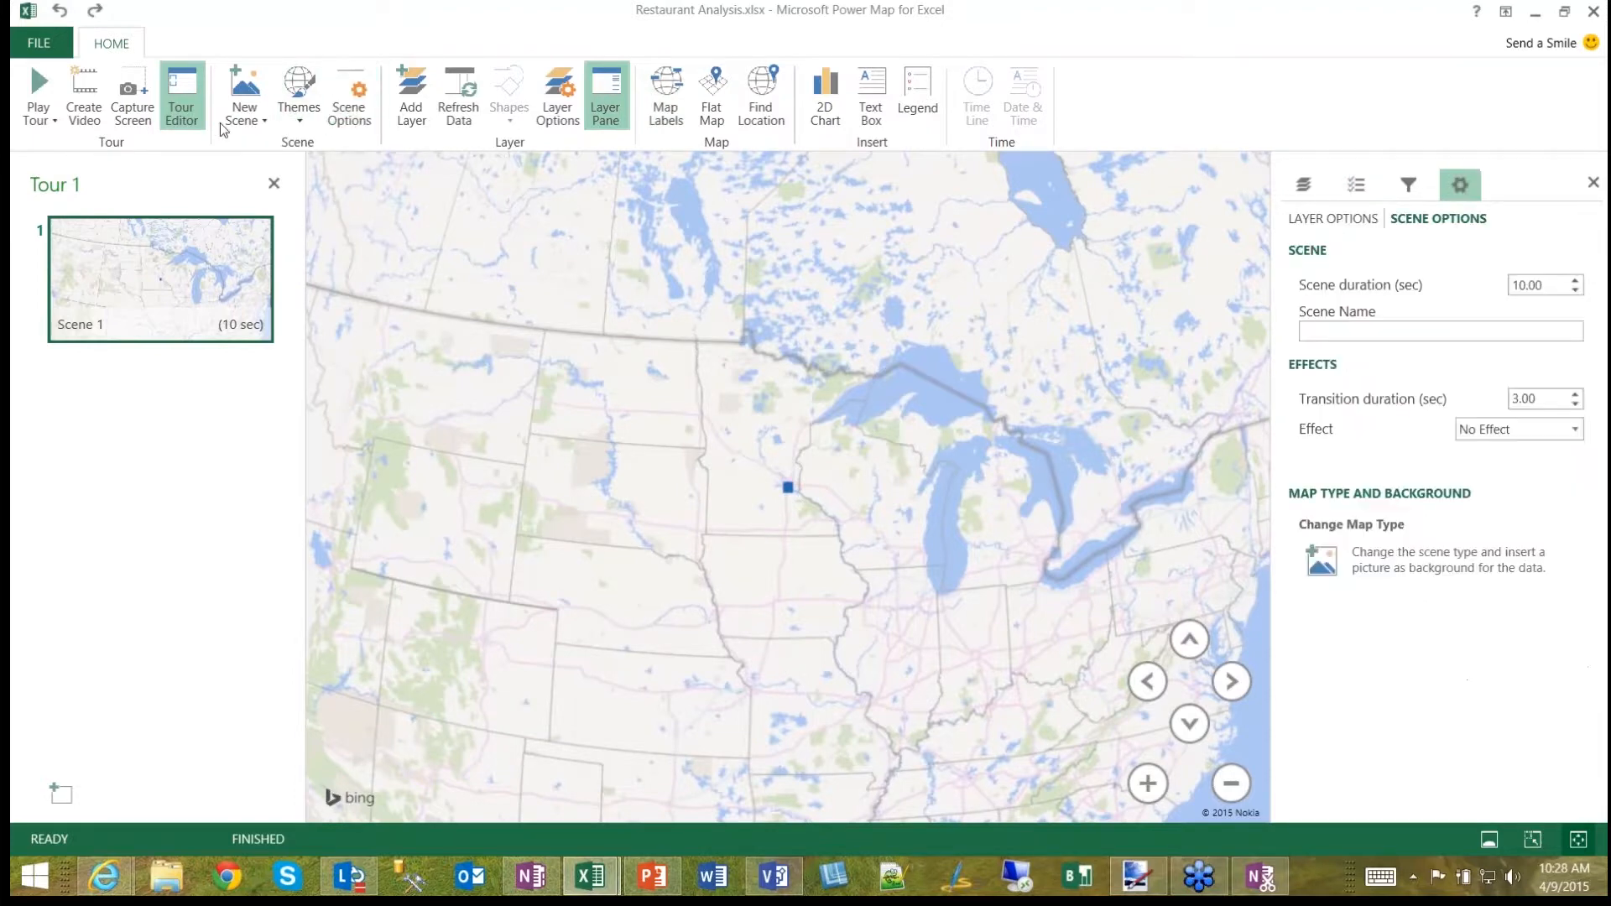
{"action": "left_click", "coordinate": [295, 118]}
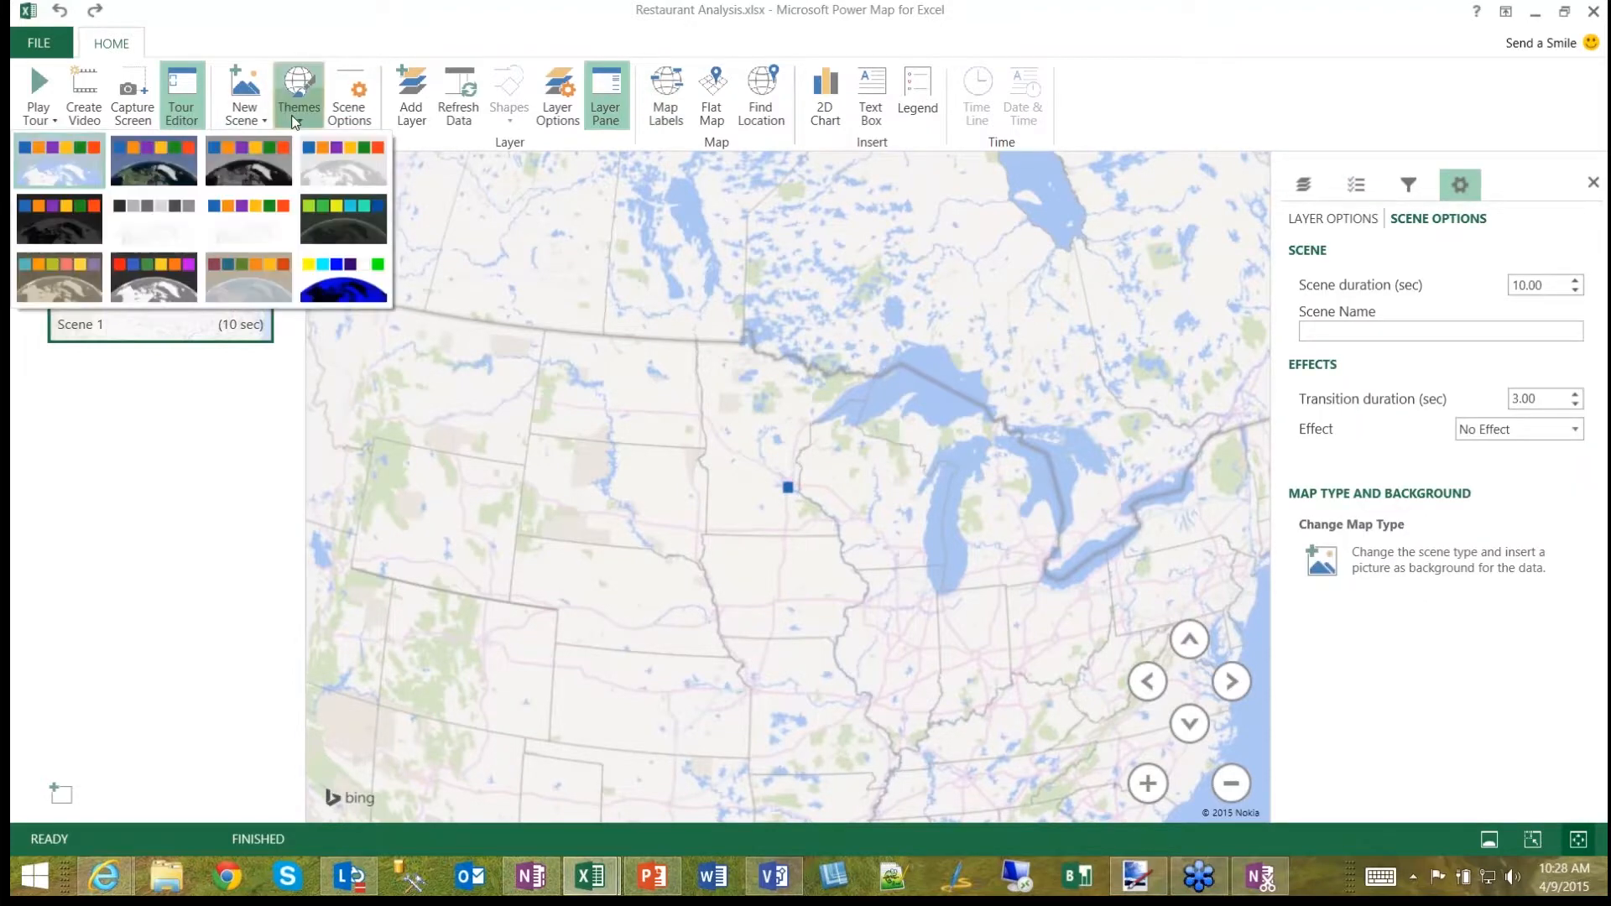
{"action": "left_click", "coordinate": [265, 183]}
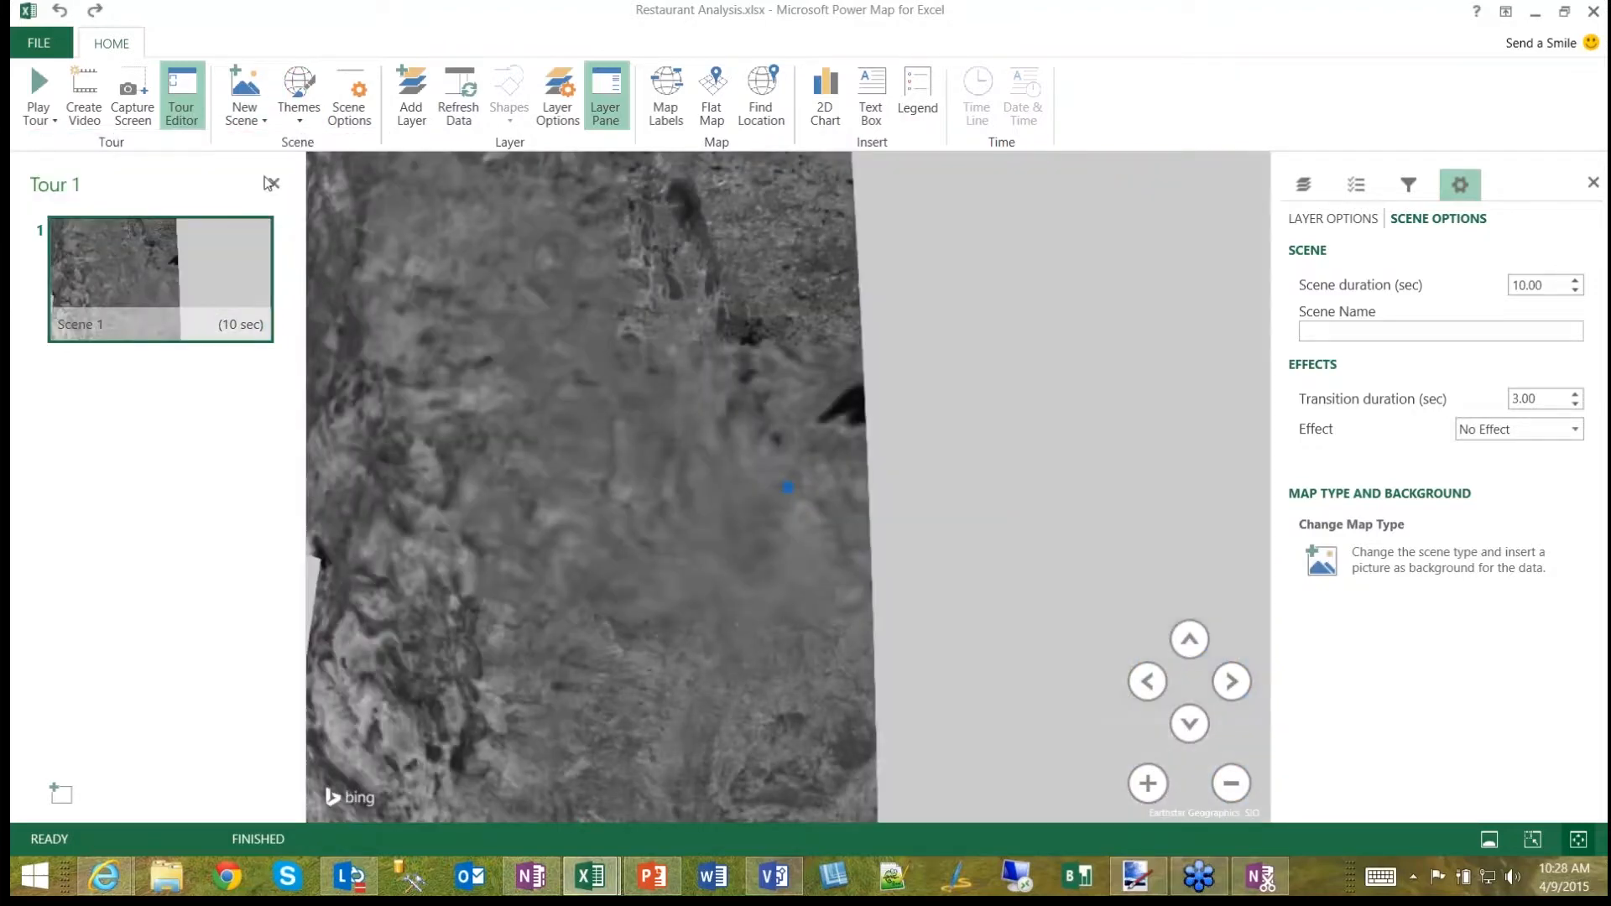
{"action": "left_click", "coordinate": [299, 97]}
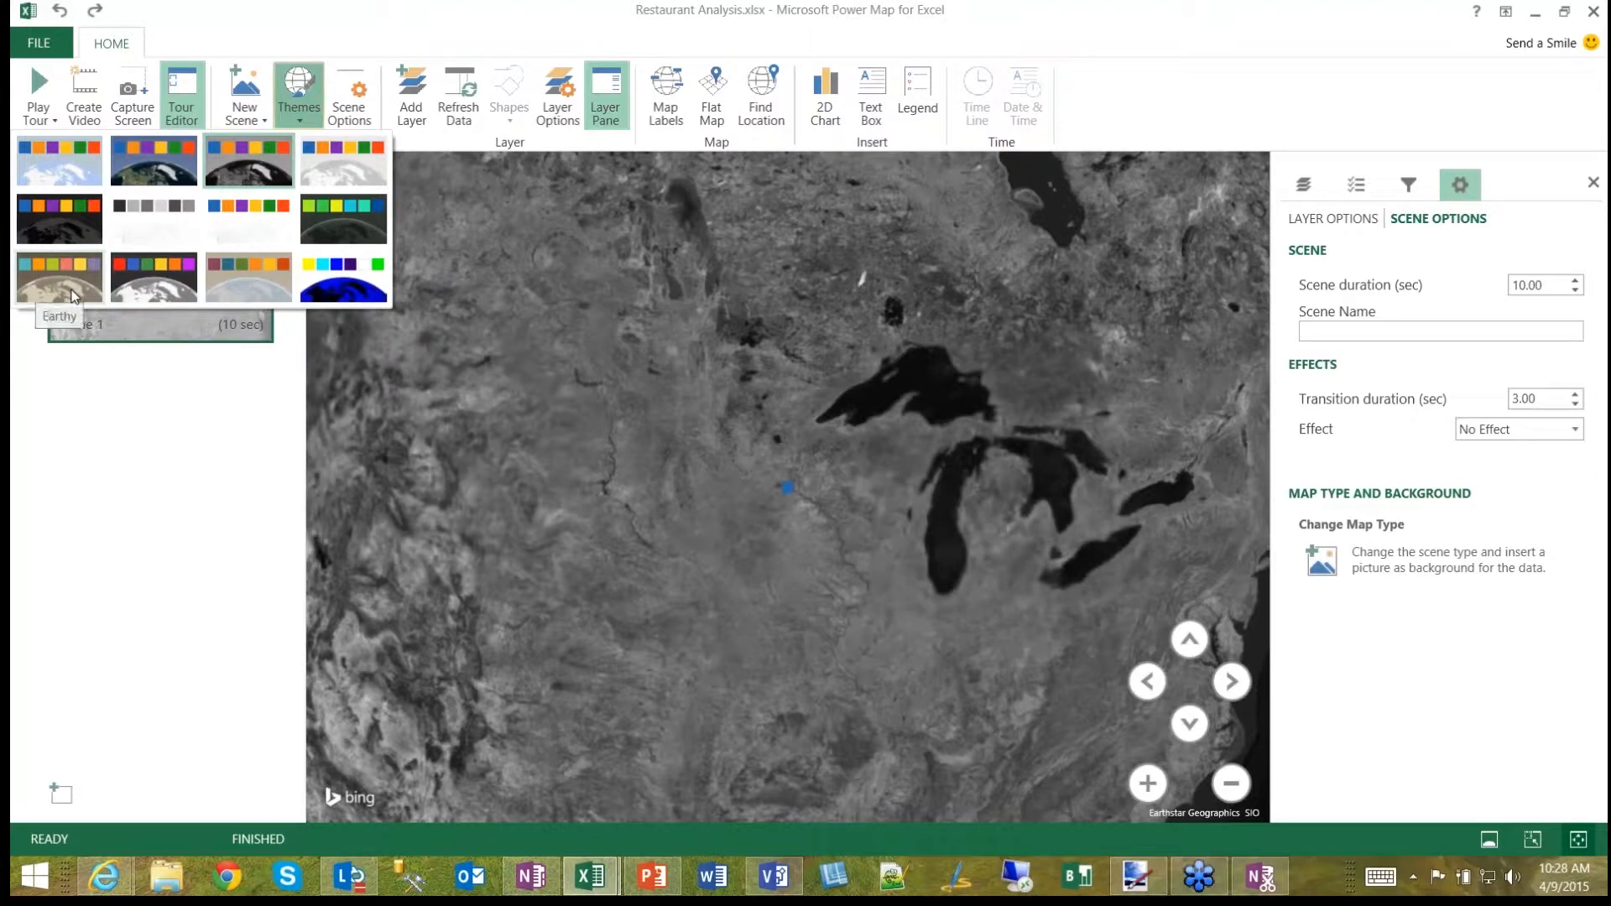
{"action": "left_click", "coordinate": [72, 295]}
{"action": "left_click", "coordinate": [303, 114]}
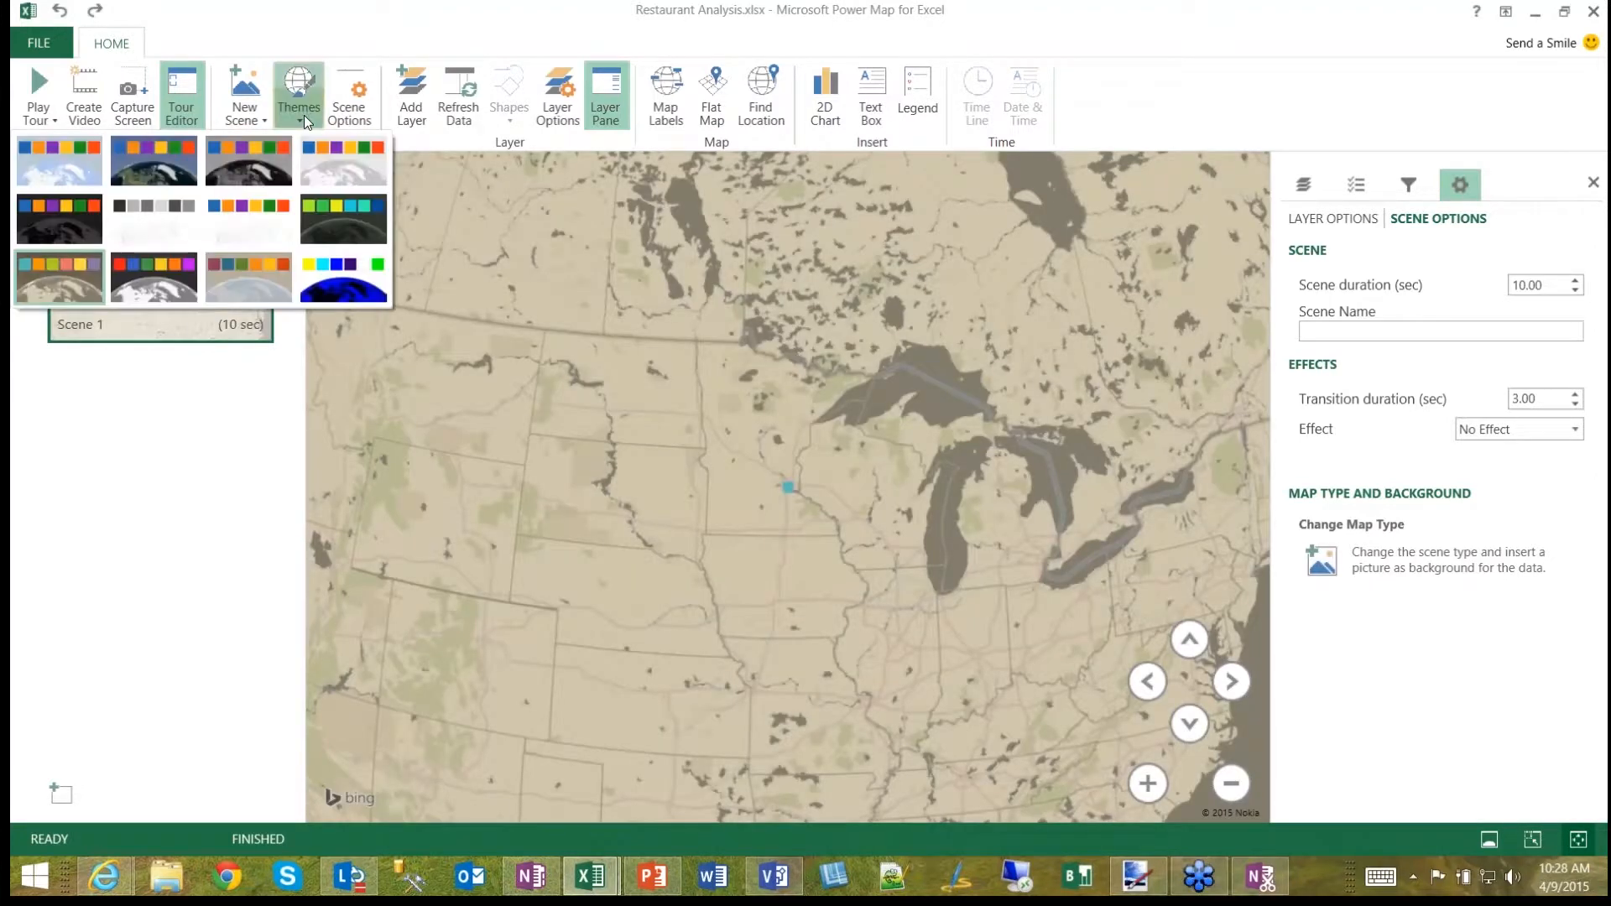
{"action": "left_click", "coordinate": [167, 295]}
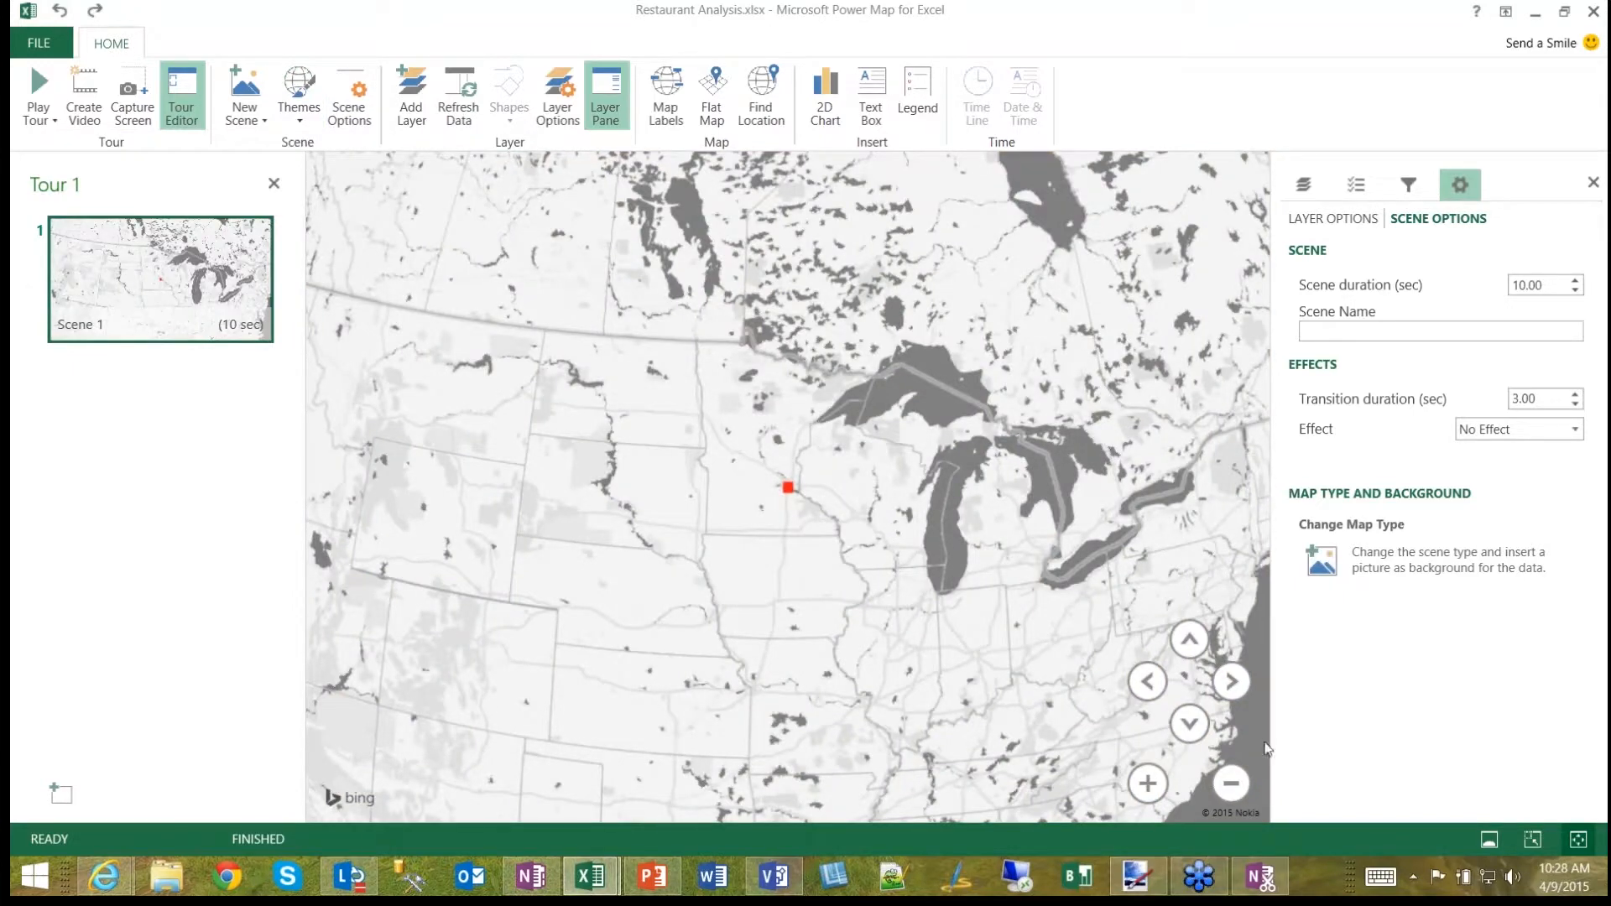
Step: Start customizing the data card of the restaurant's map point and add the RestaurantName and Capacity fields to it
{"action": "left_click", "coordinate": [1144, 781]}
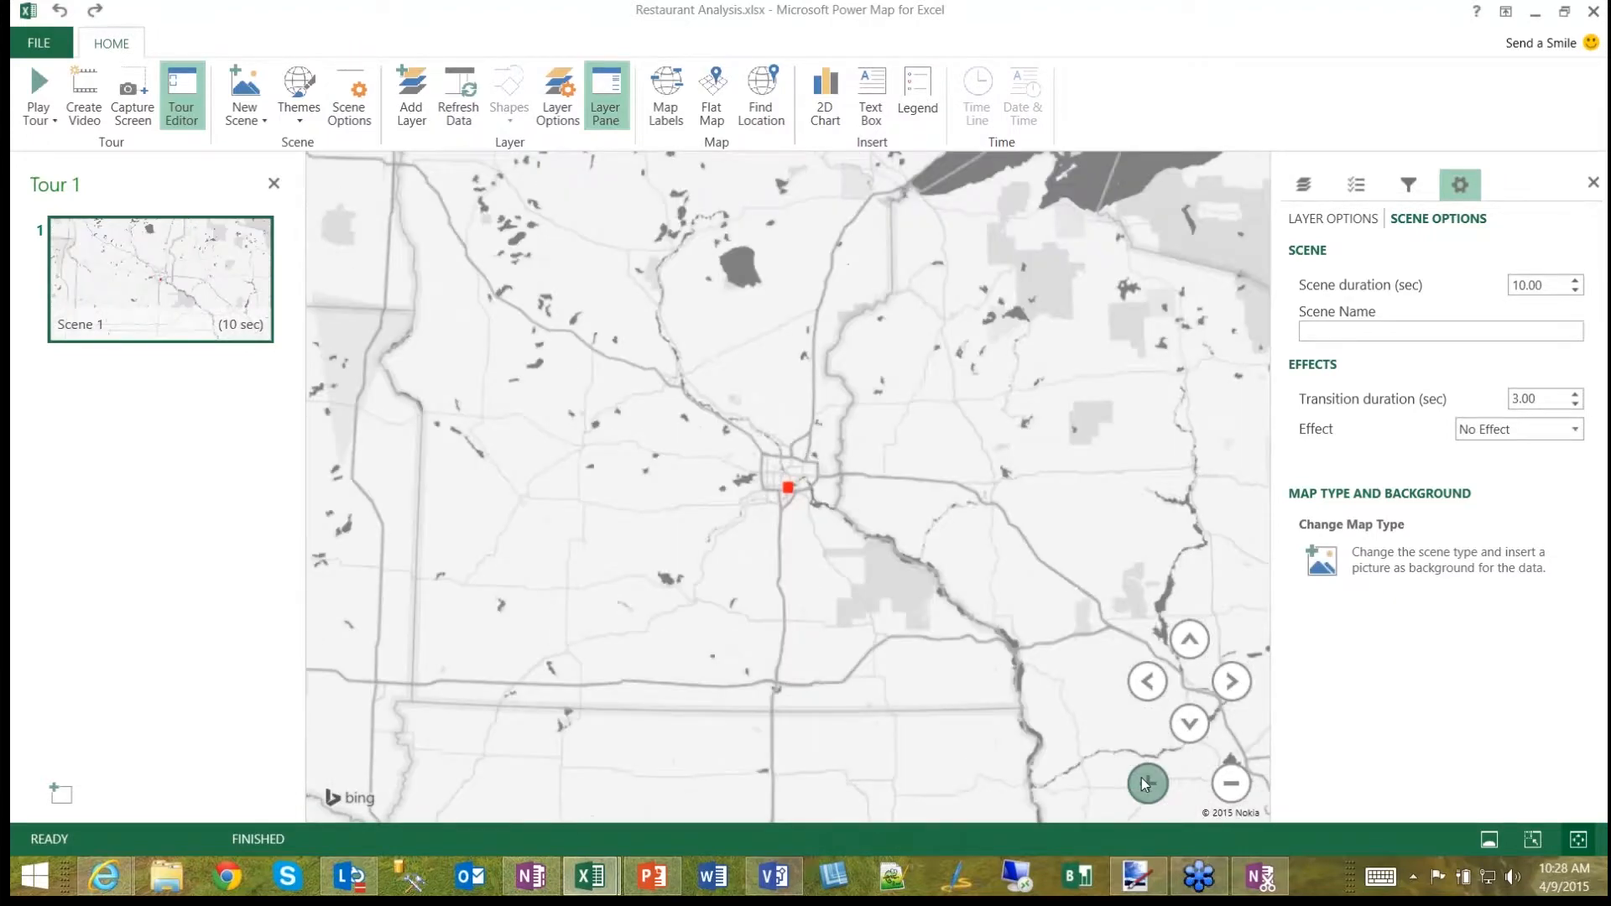
{"action": "left_click", "coordinate": [1145, 781]}
{"action": "left_click", "coordinate": [1145, 782]}
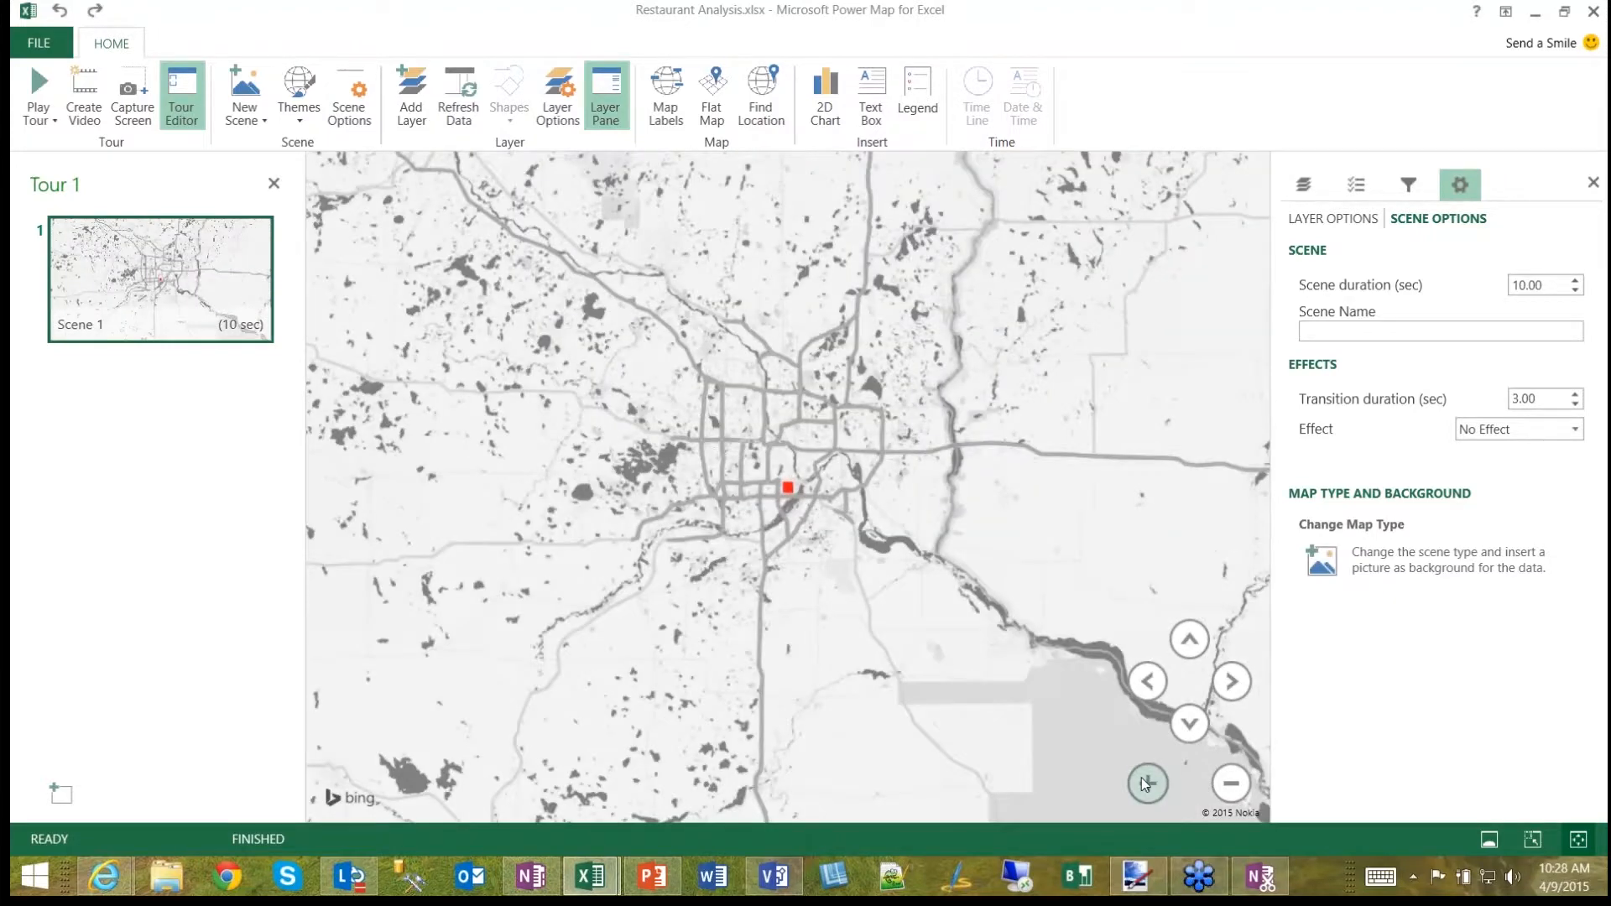
{"action": "left_click", "coordinate": [1144, 782]}
{"action": "mouse_move", "coordinate": [780, 514]}
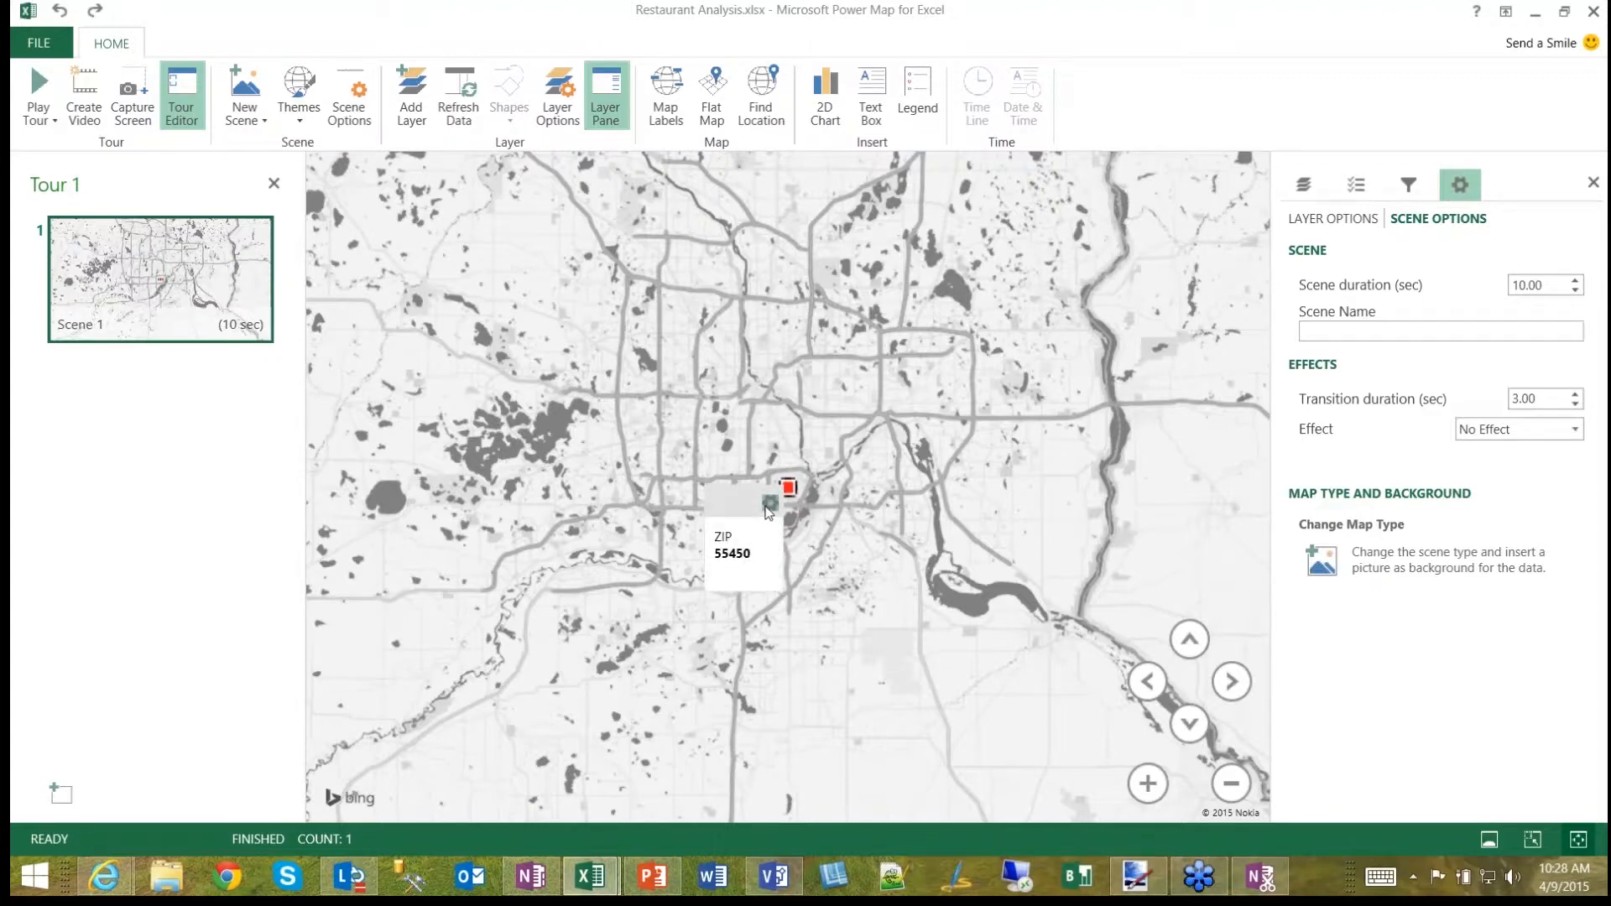
{"action": "left_click", "coordinate": [766, 506]}
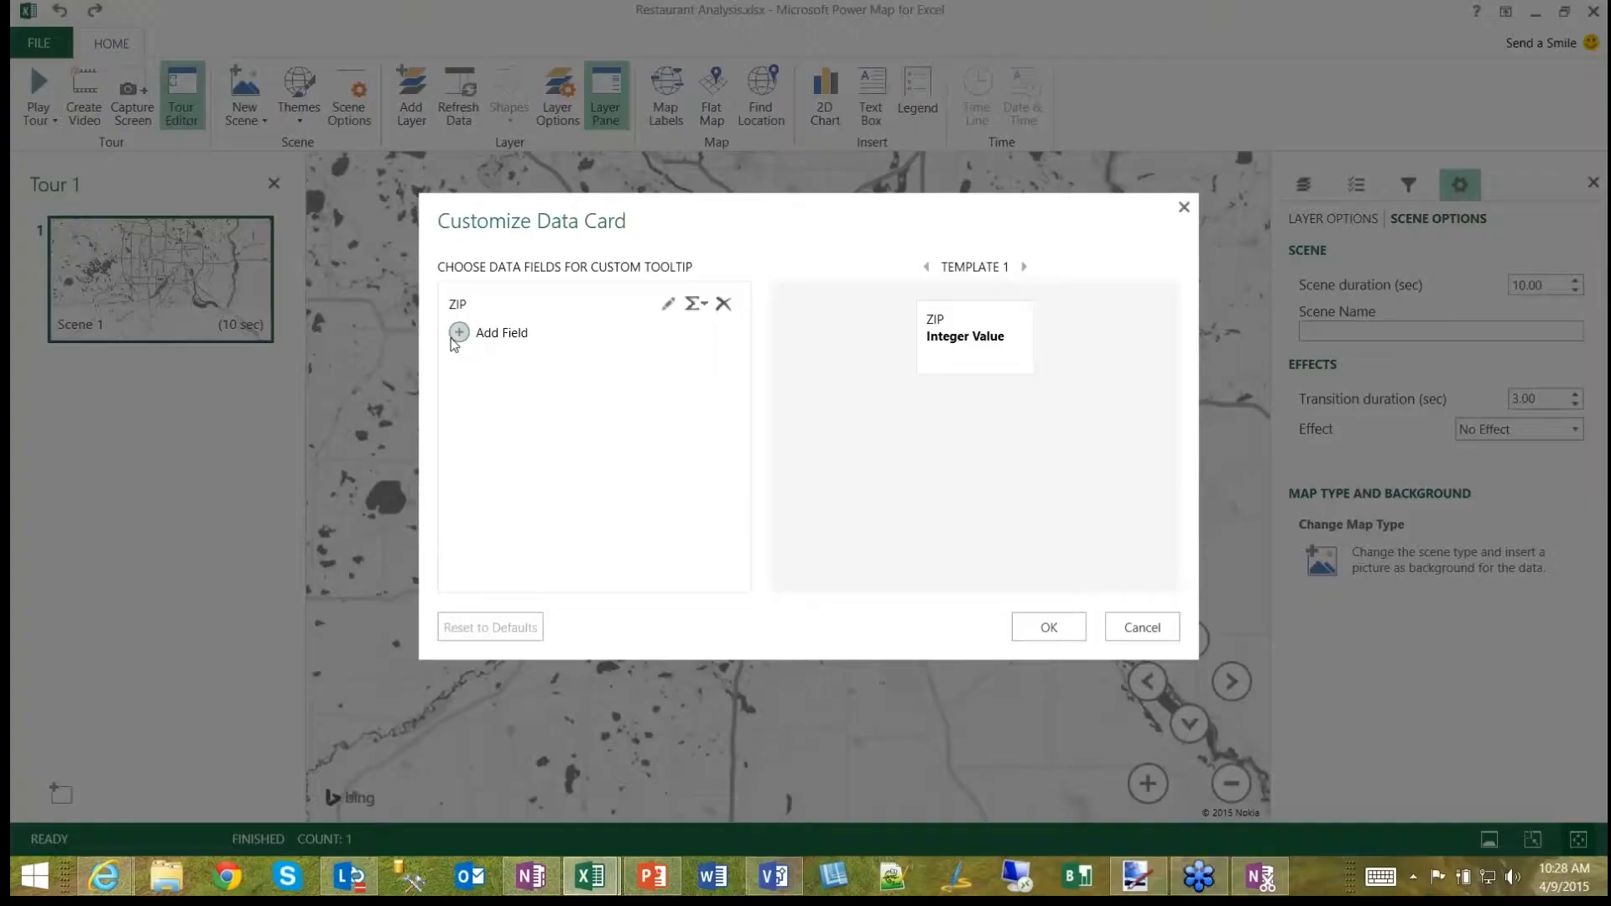
{"action": "left_click", "coordinate": [460, 332]}
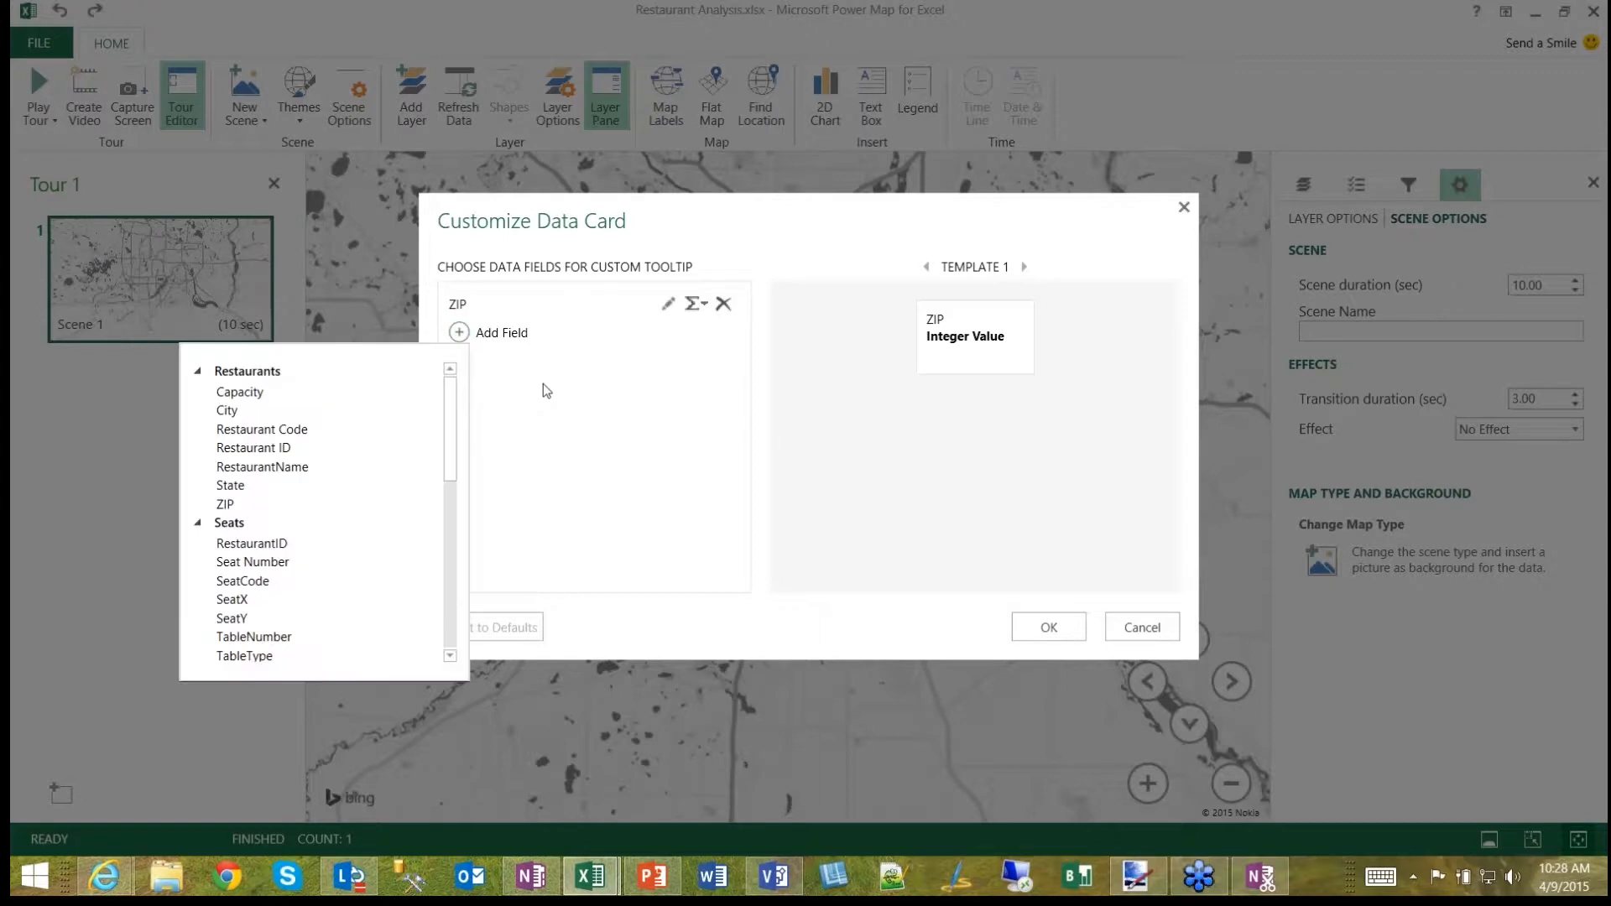
{"action": "left_click", "coordinate": [258, 468]}
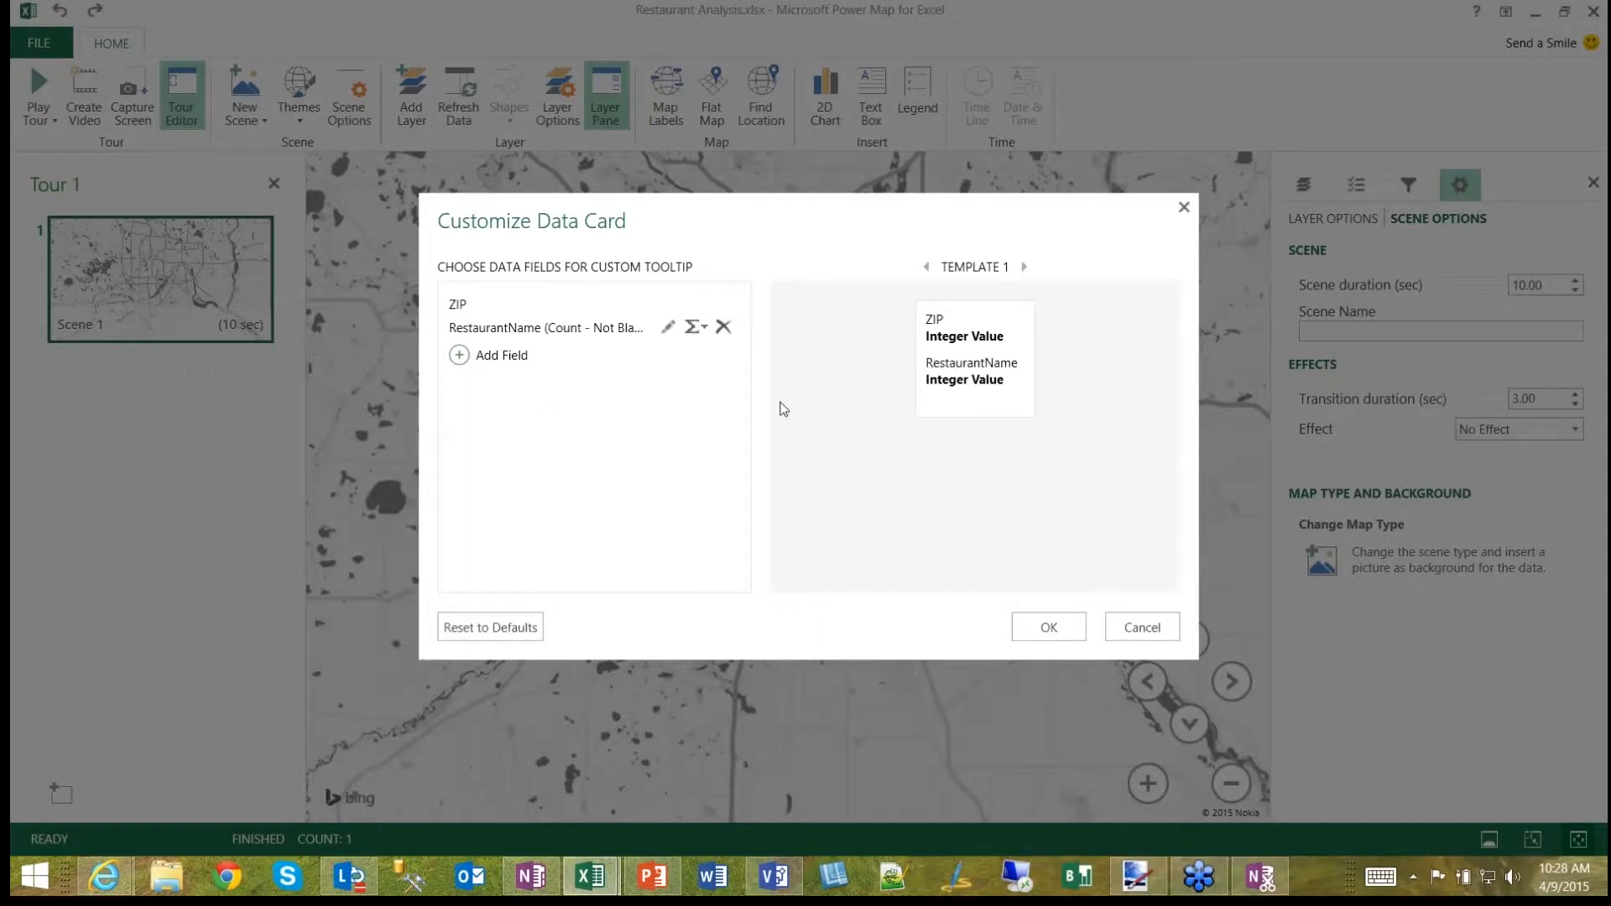
{"action": "left_click", "coordinate": [459, 356]}
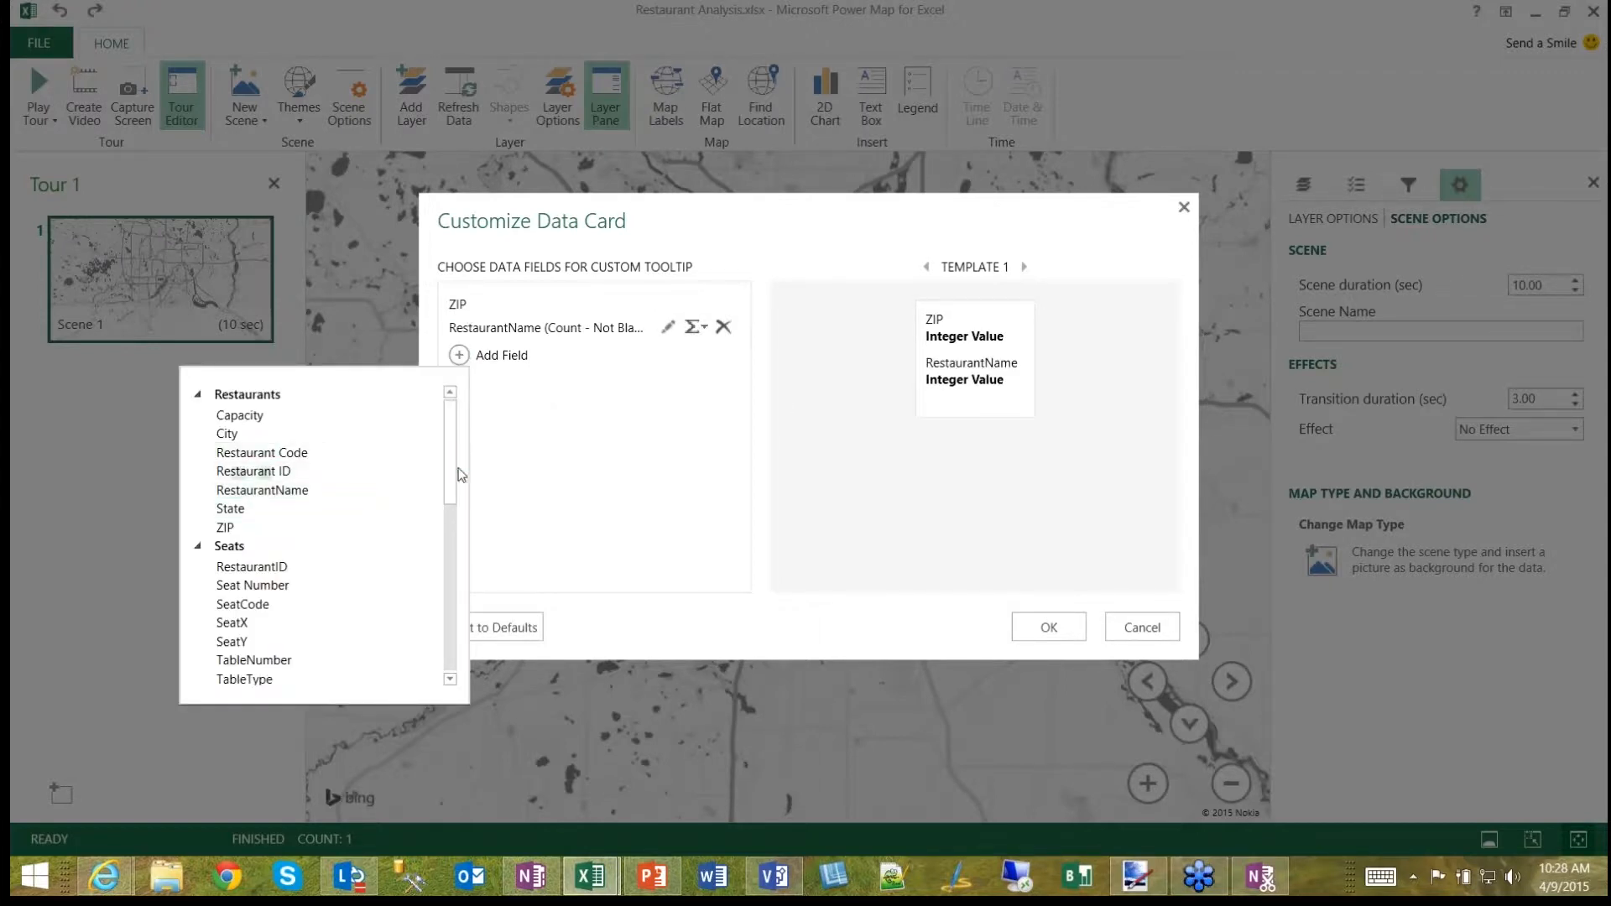
{"action": "left_click", "coordinate": [339, 415]}
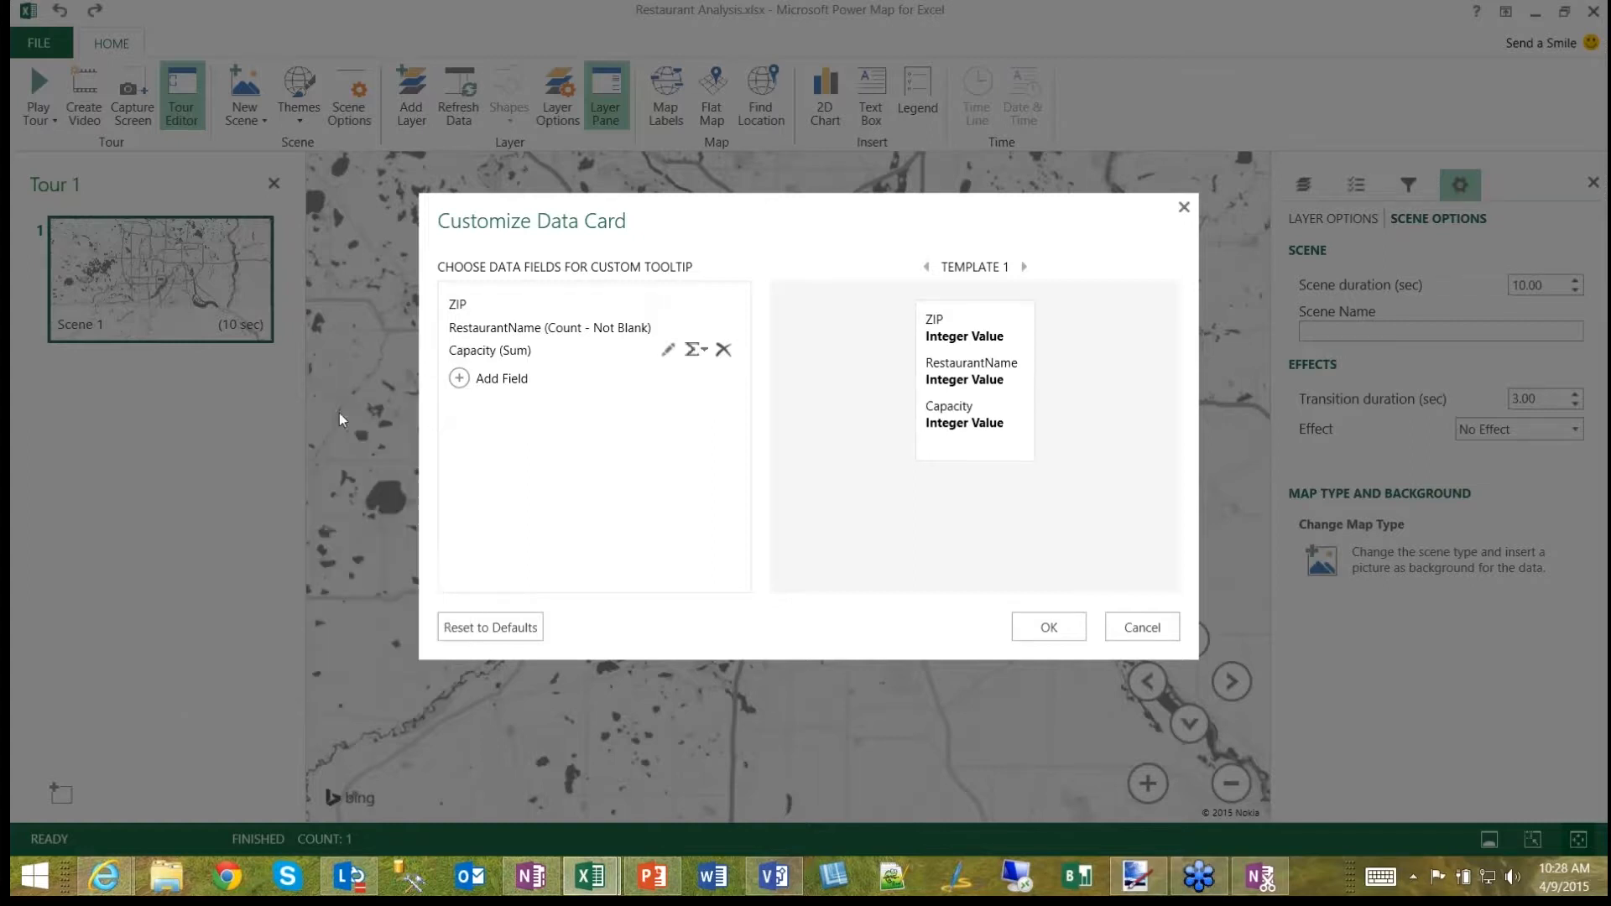
Step: Set Capacity and RestaurantName to No Aggregation on the data card and remove the ZIP field
{"action": "left_click", "coordinate": [696, 349]}
{"action": "left_click", "coordinate": [684, 498]}
{"action": "left_click", "coordinate": [698, 326]}
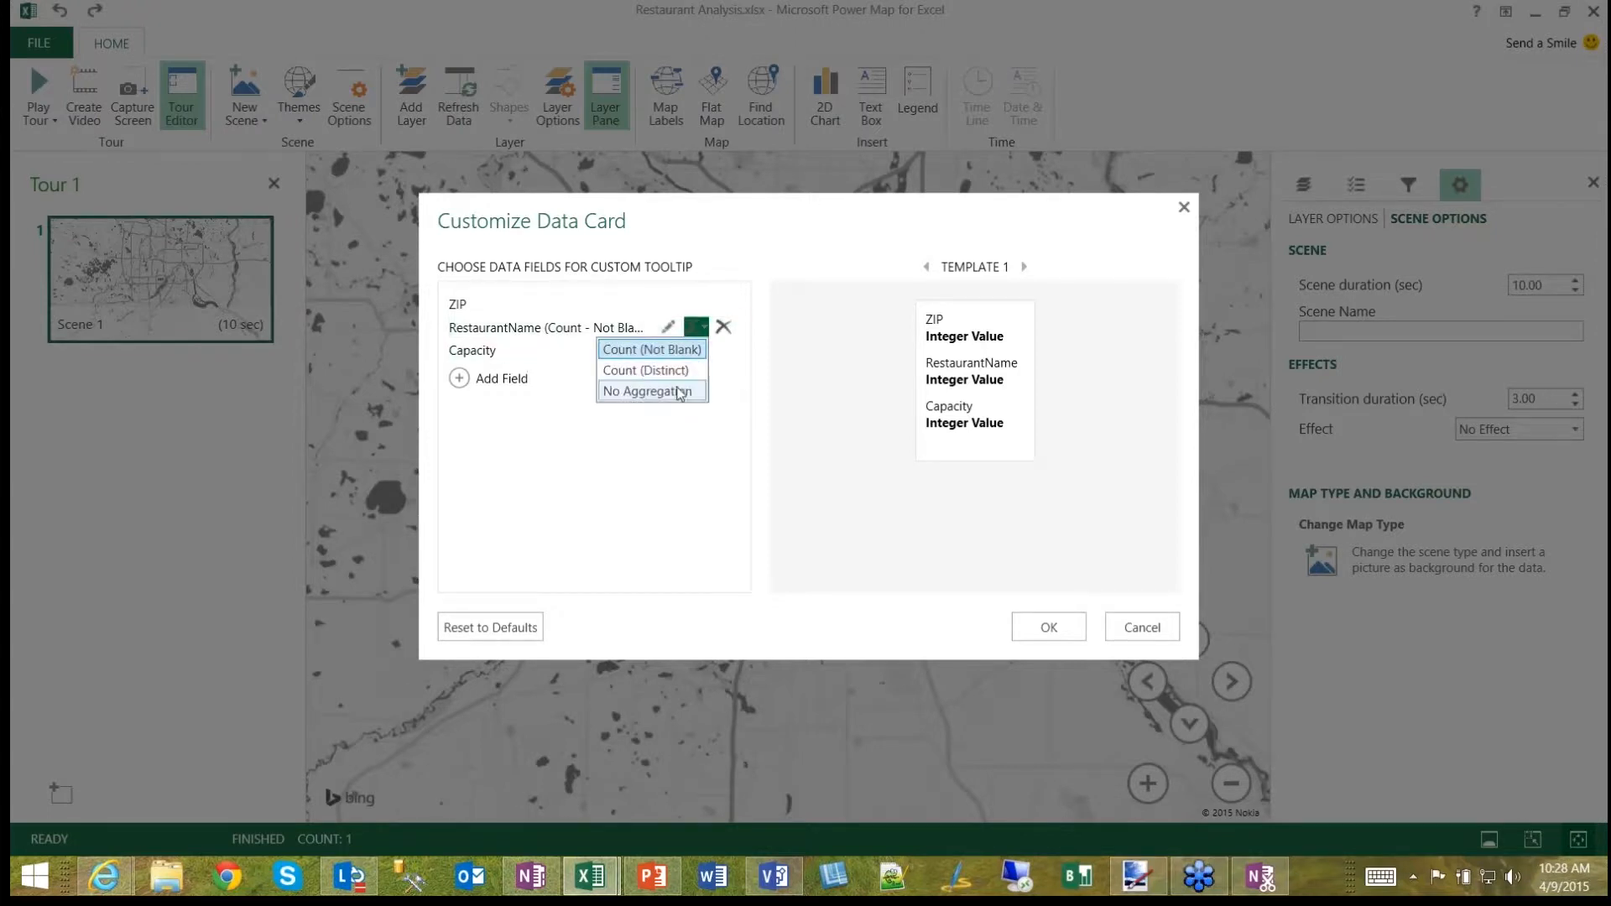
{"action": "left_click", "coordinate": [647, 391]}
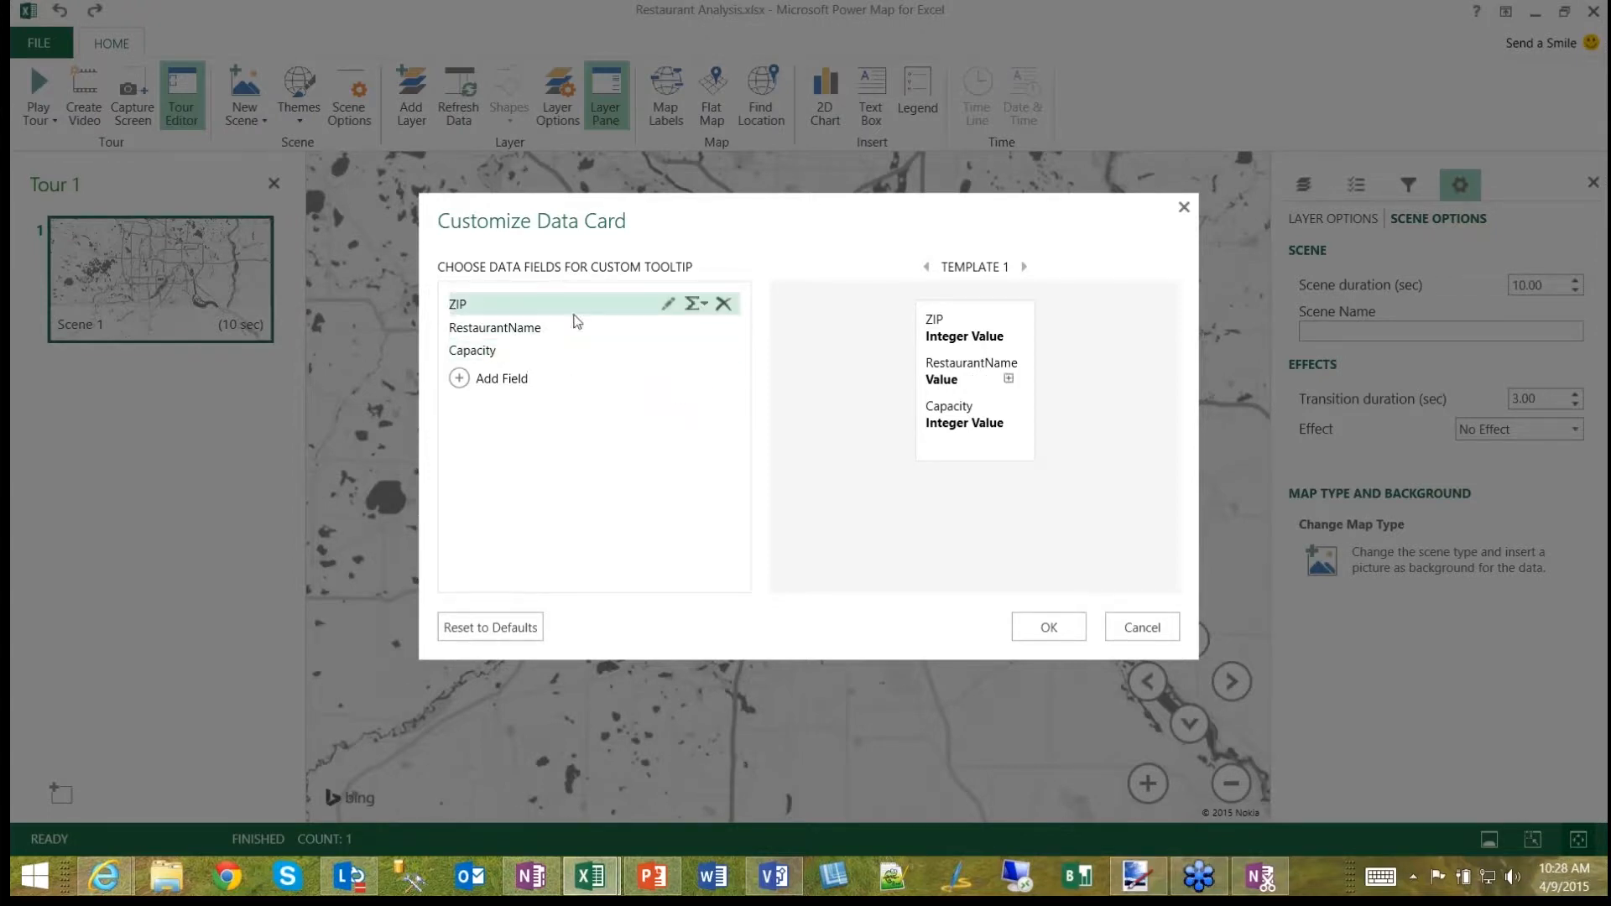
{"action": "left_click", "coordinate": [725, 307]}
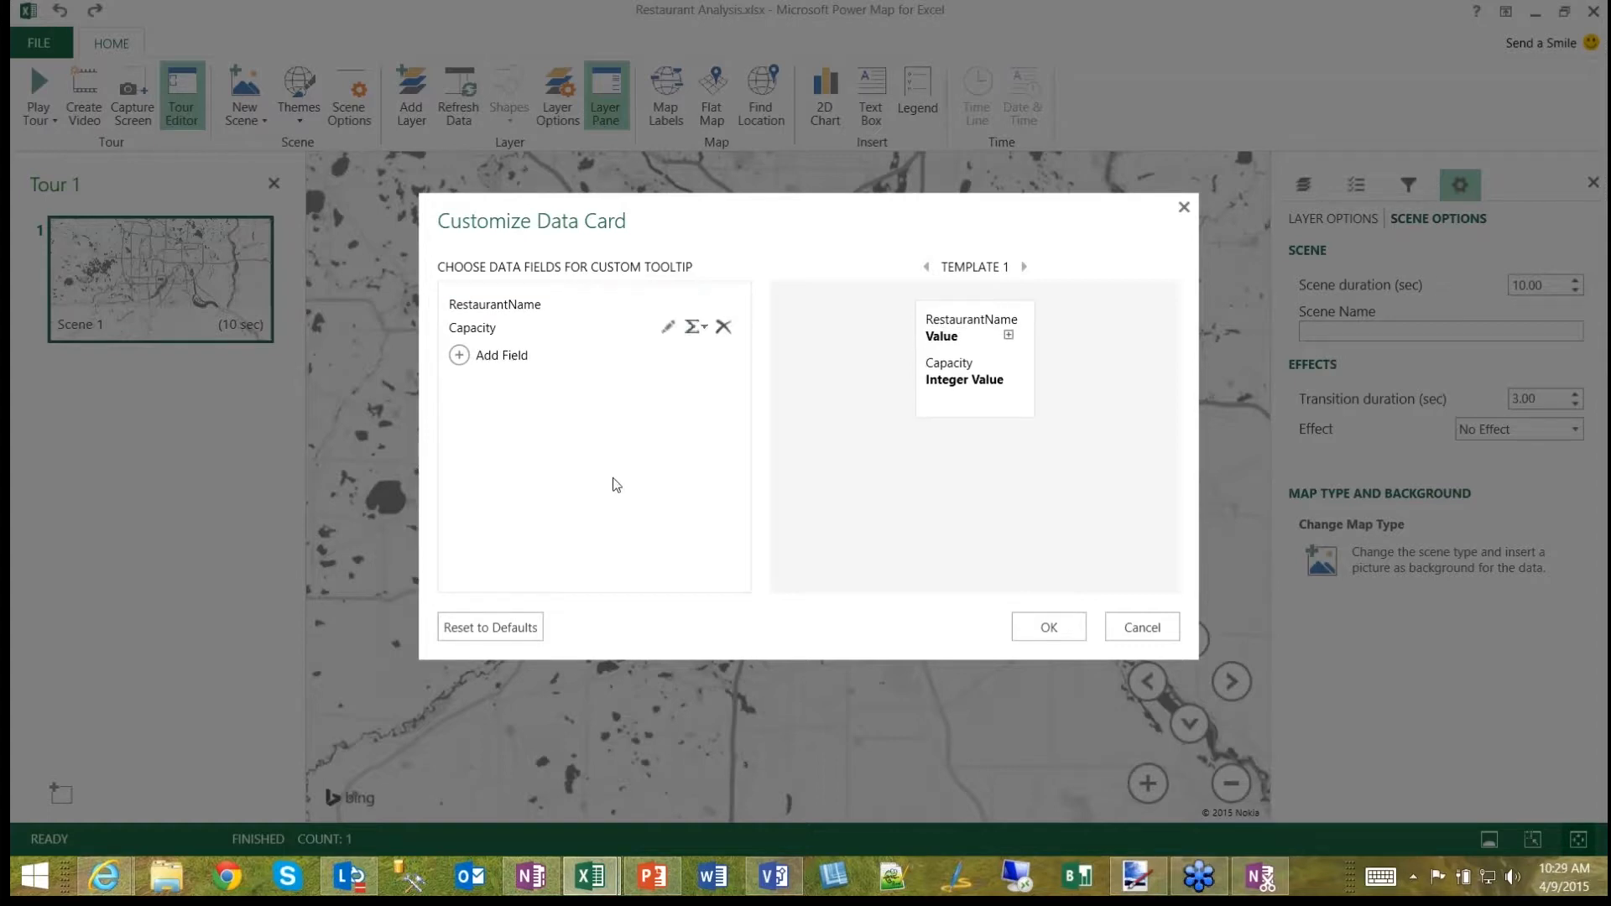
Step: Add the City and State fields to the data card, both with No Aggregation
{"action": "left_click", "coordinate": [461, 356]}
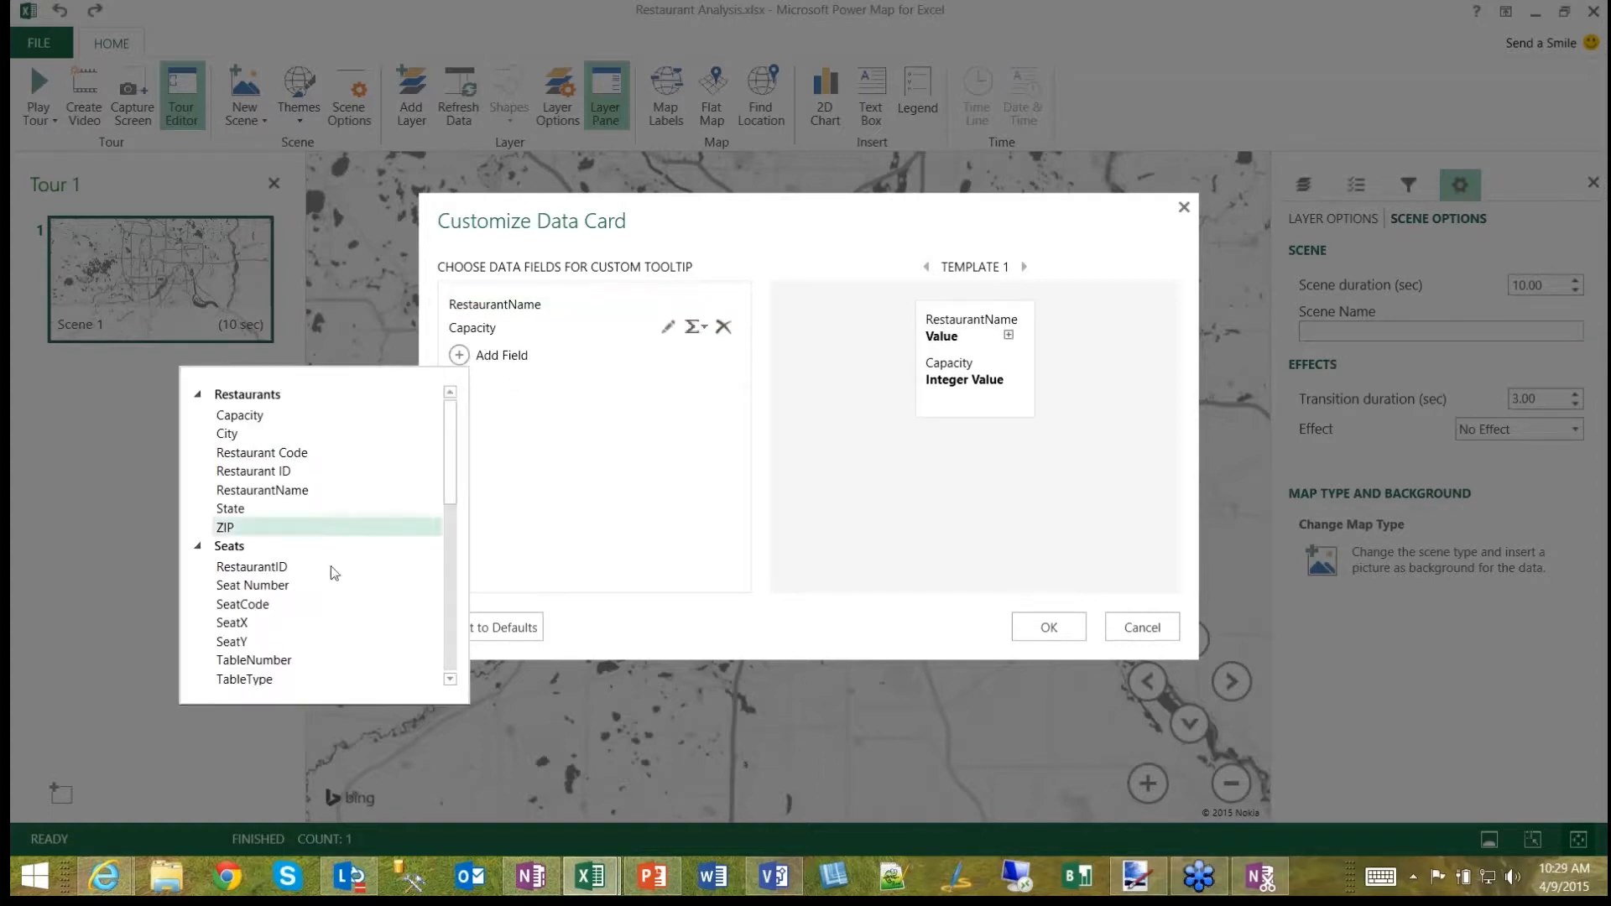
{"action": "left_click", "coordinate": [303, 433]}
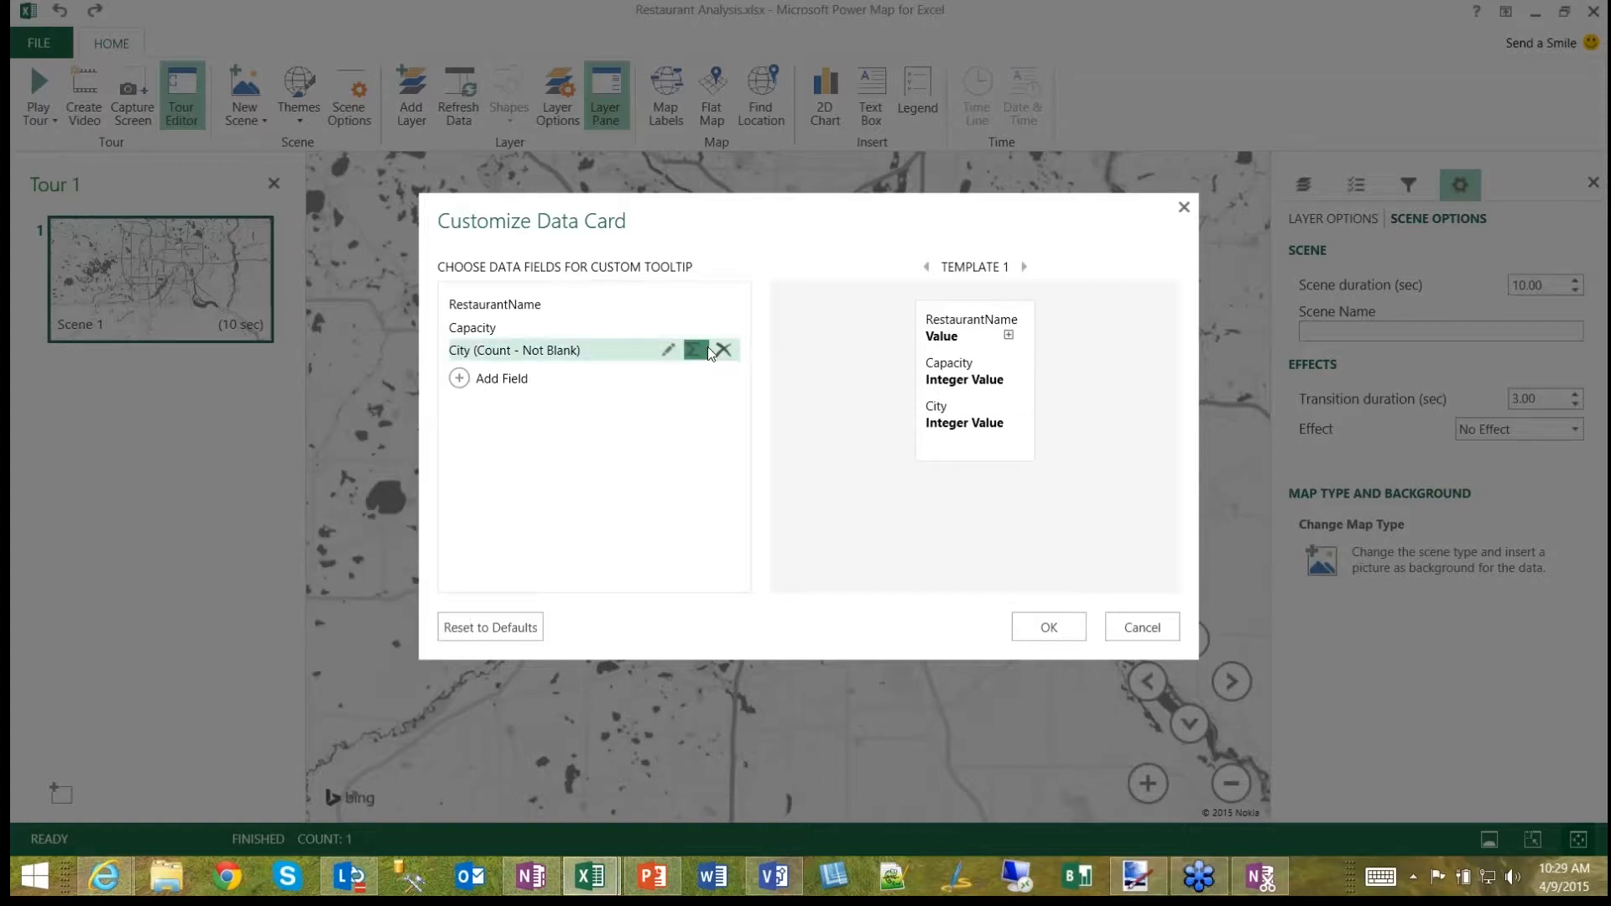
{"action": "left_click", "coordinate": [705, 349]}
{"action": "left_click", "coordinate": [673, 414]}
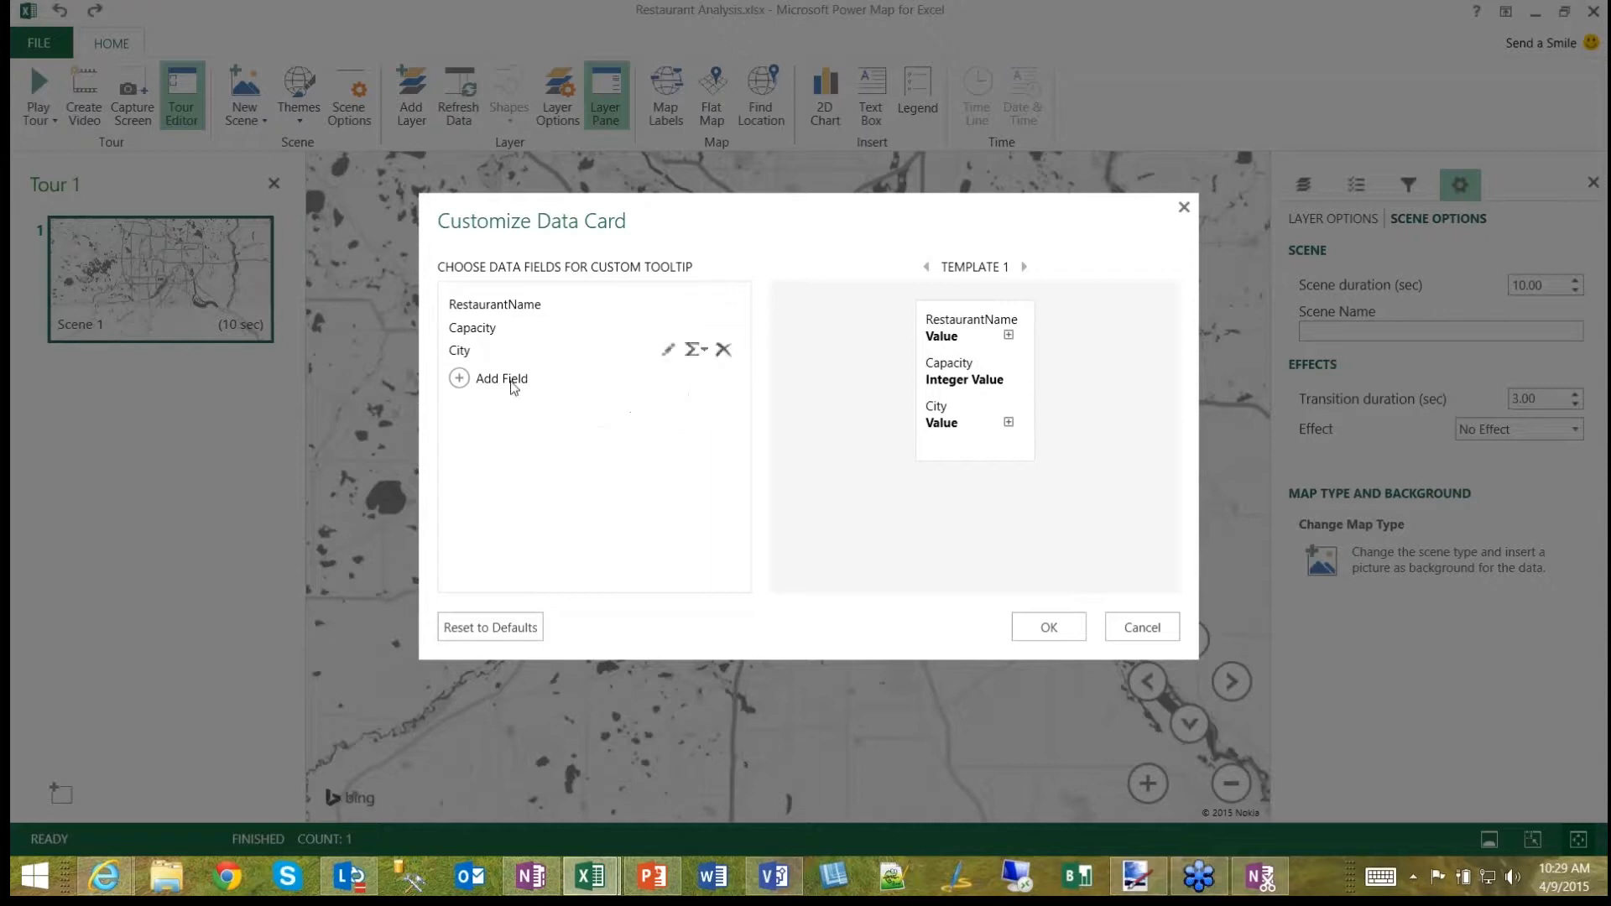
{"action": "left_click", "coordinate": [460, 378]}
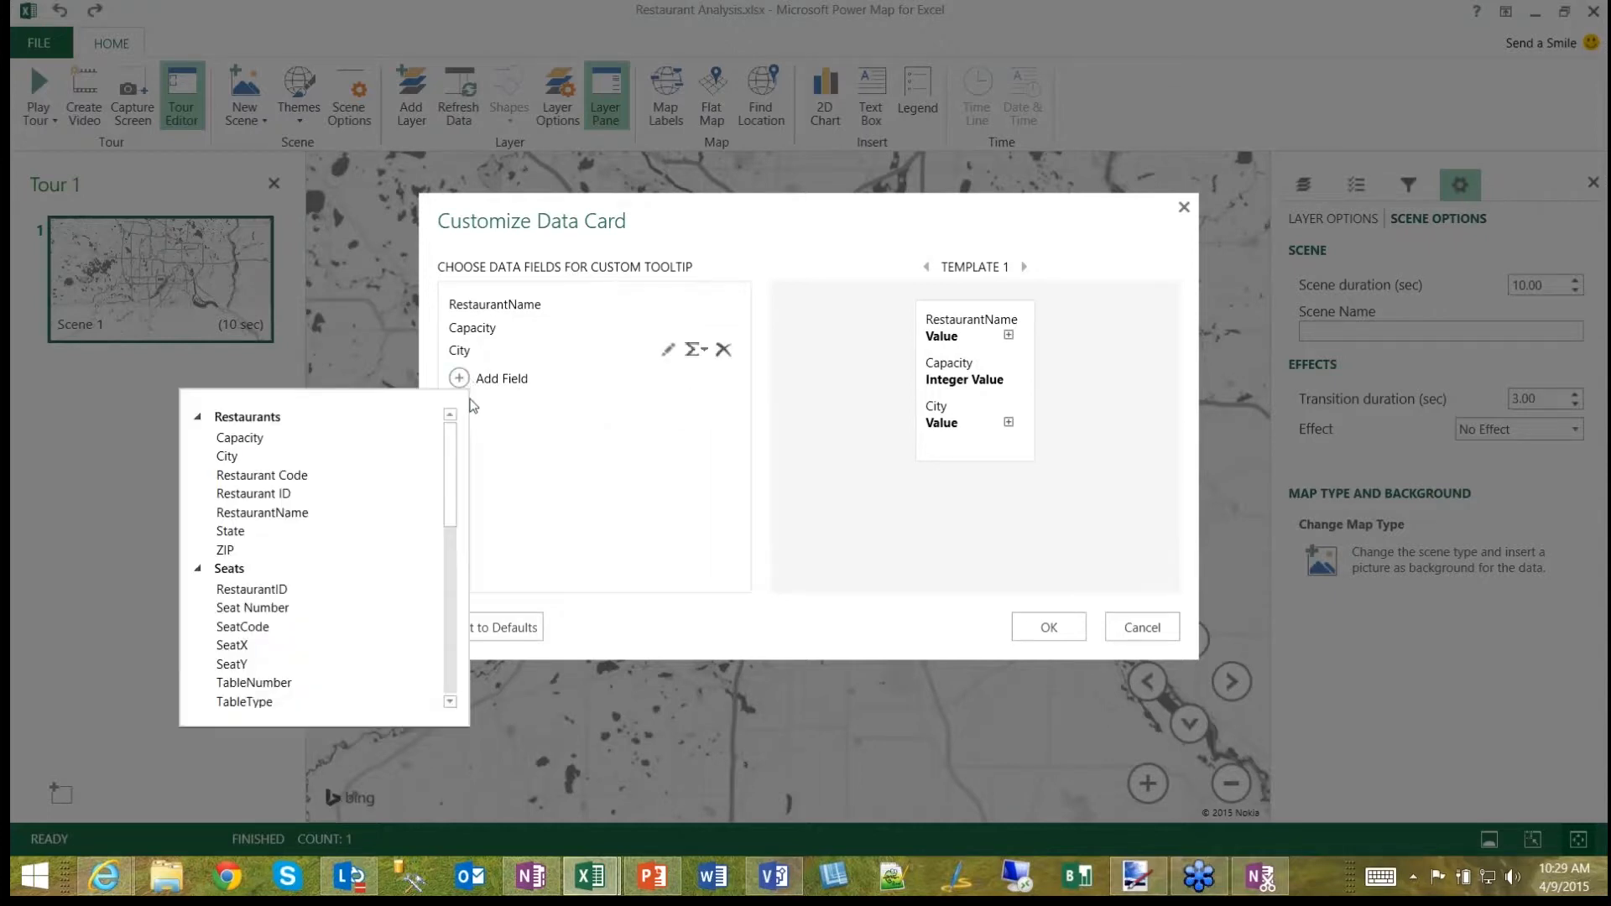
{"action": "left_click", "coordinate": [330, 528]}
{"action": "left_click", "coordinate": [693, 372]}
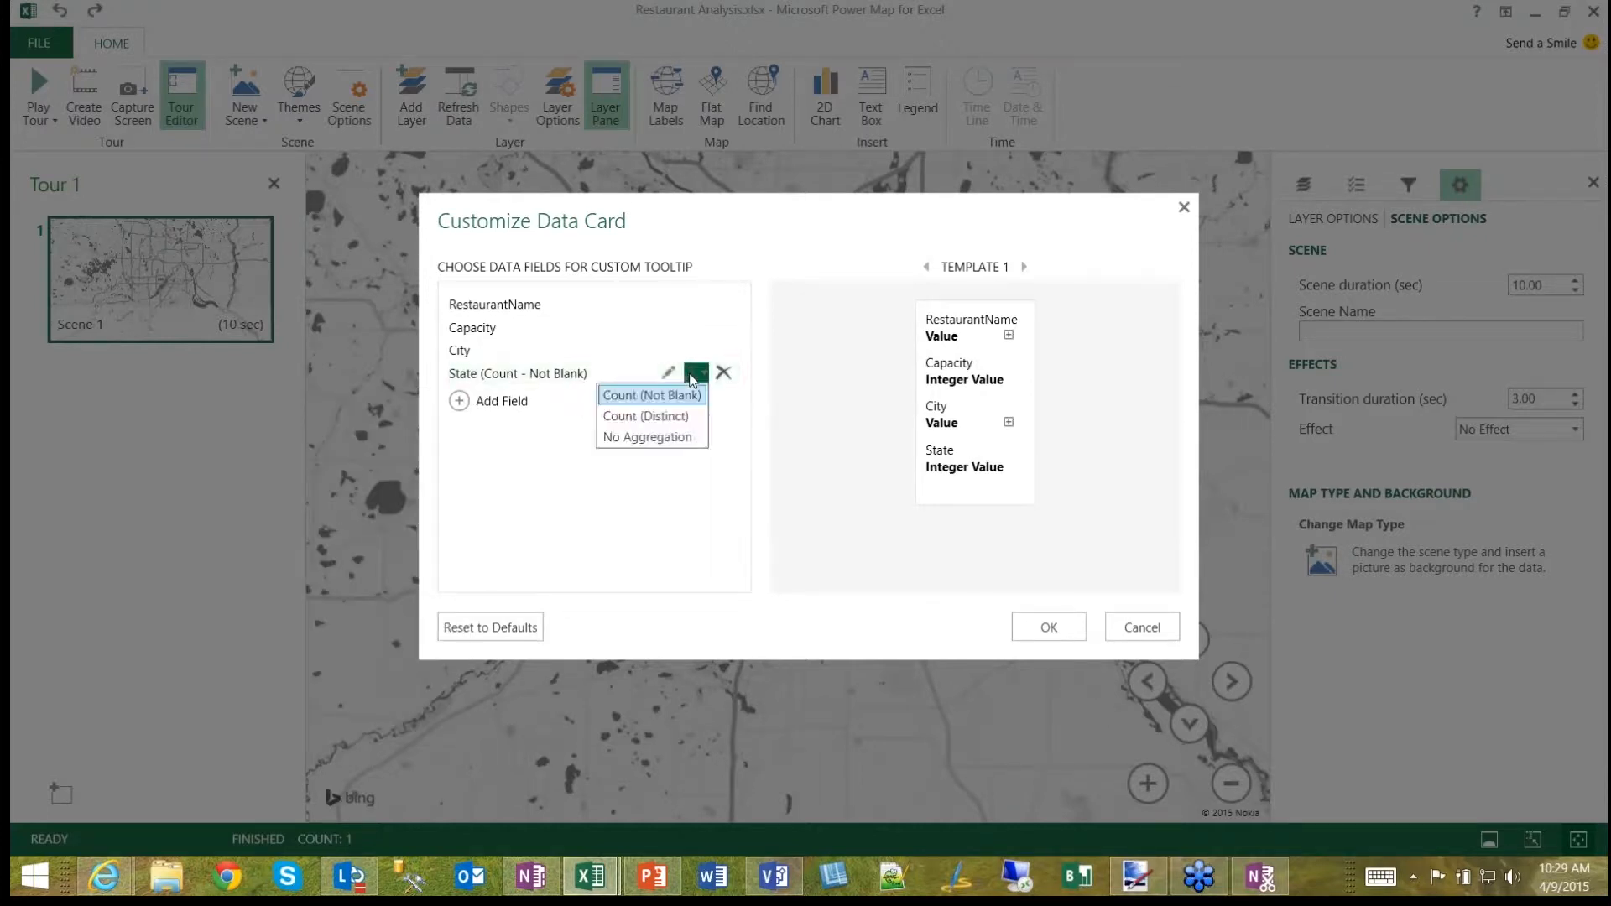
{"action": "left_click", "coordinate": [661, 437]}
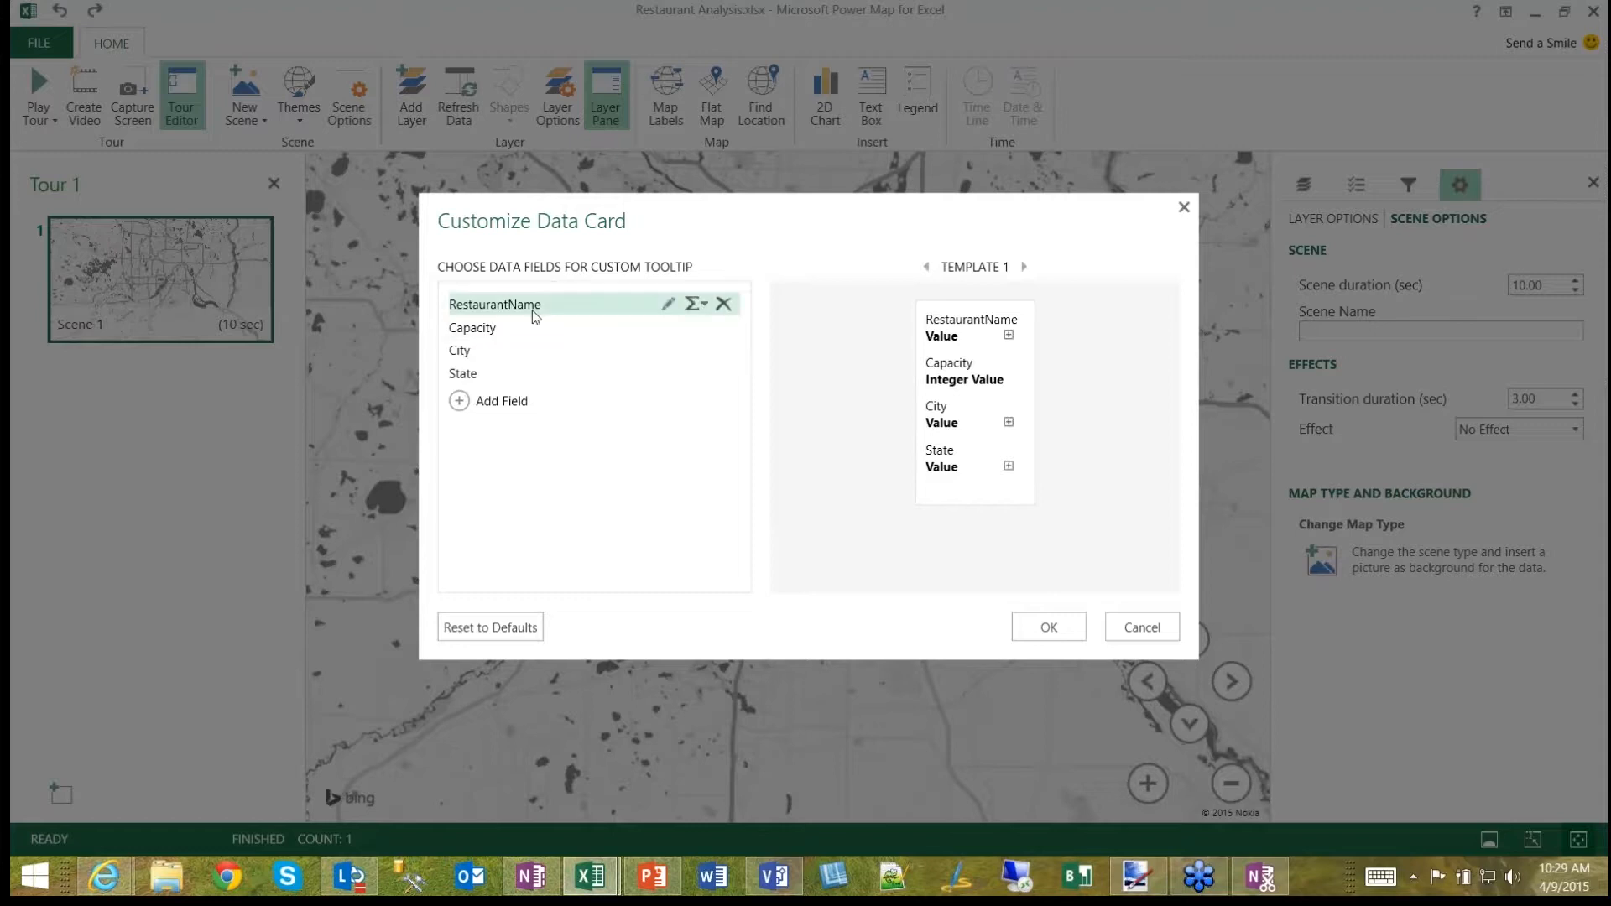
Step: Rename the data card's RestaurantName field to Restaurant and apply the customized card
{"action": "left_click", "coordinate": [668, 303]}
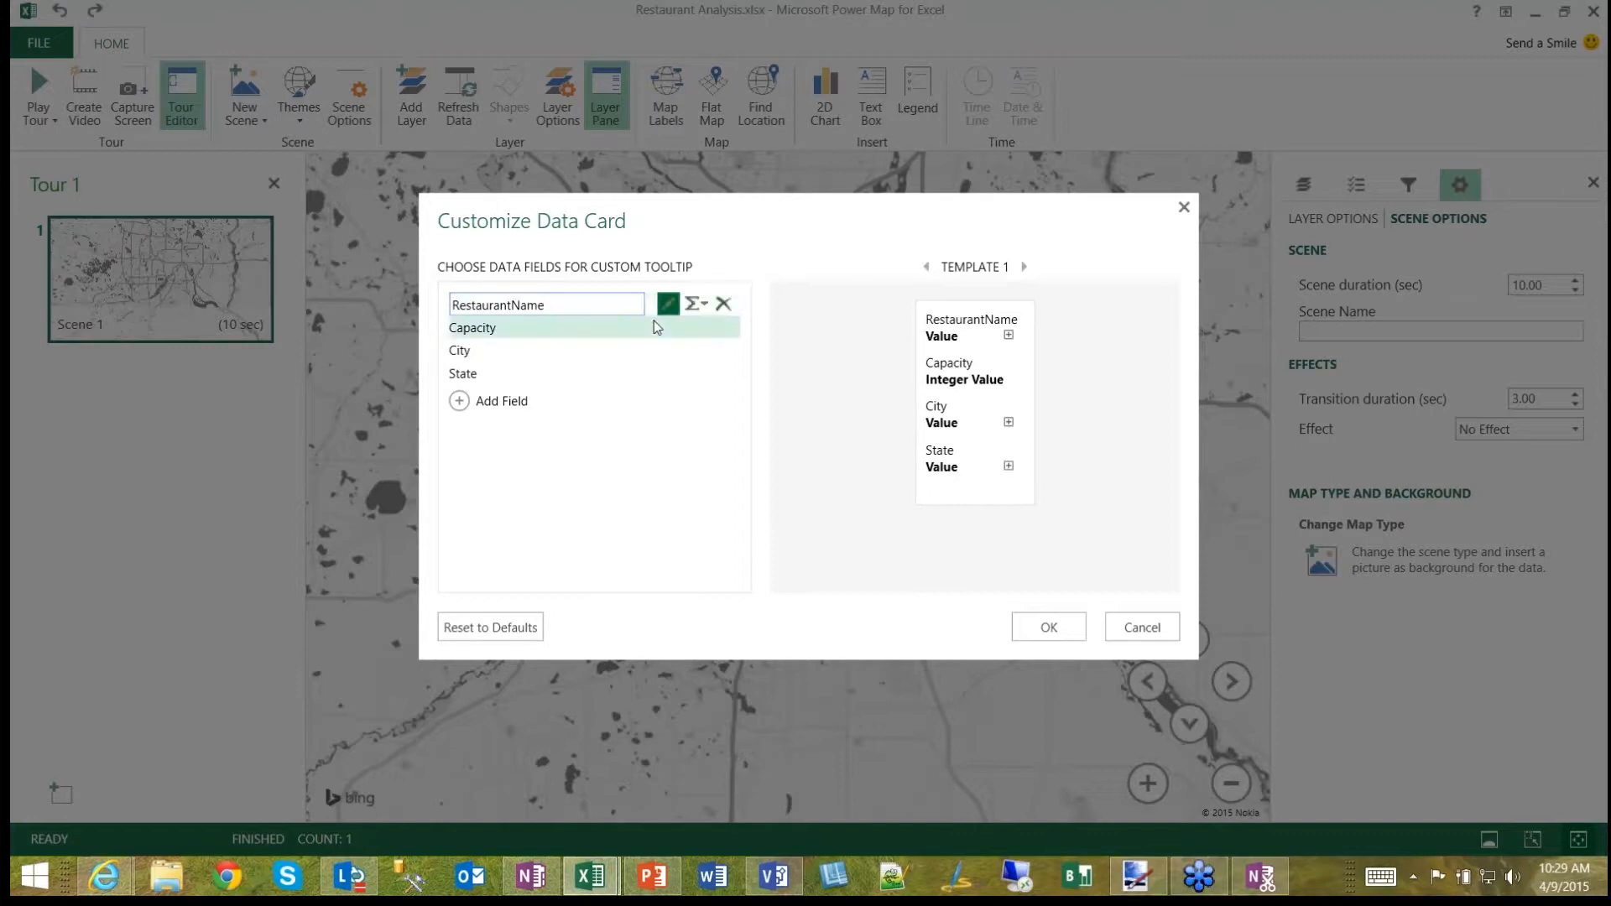
{"action": "key", "text": "BackSpace"}
{"action": "key", "text": "BackSpace"}
{"action": "key", "text": "BackSpace"}
{"action": "key", "text": "BackSpace"}
{"action": "key", "text": "Return"}
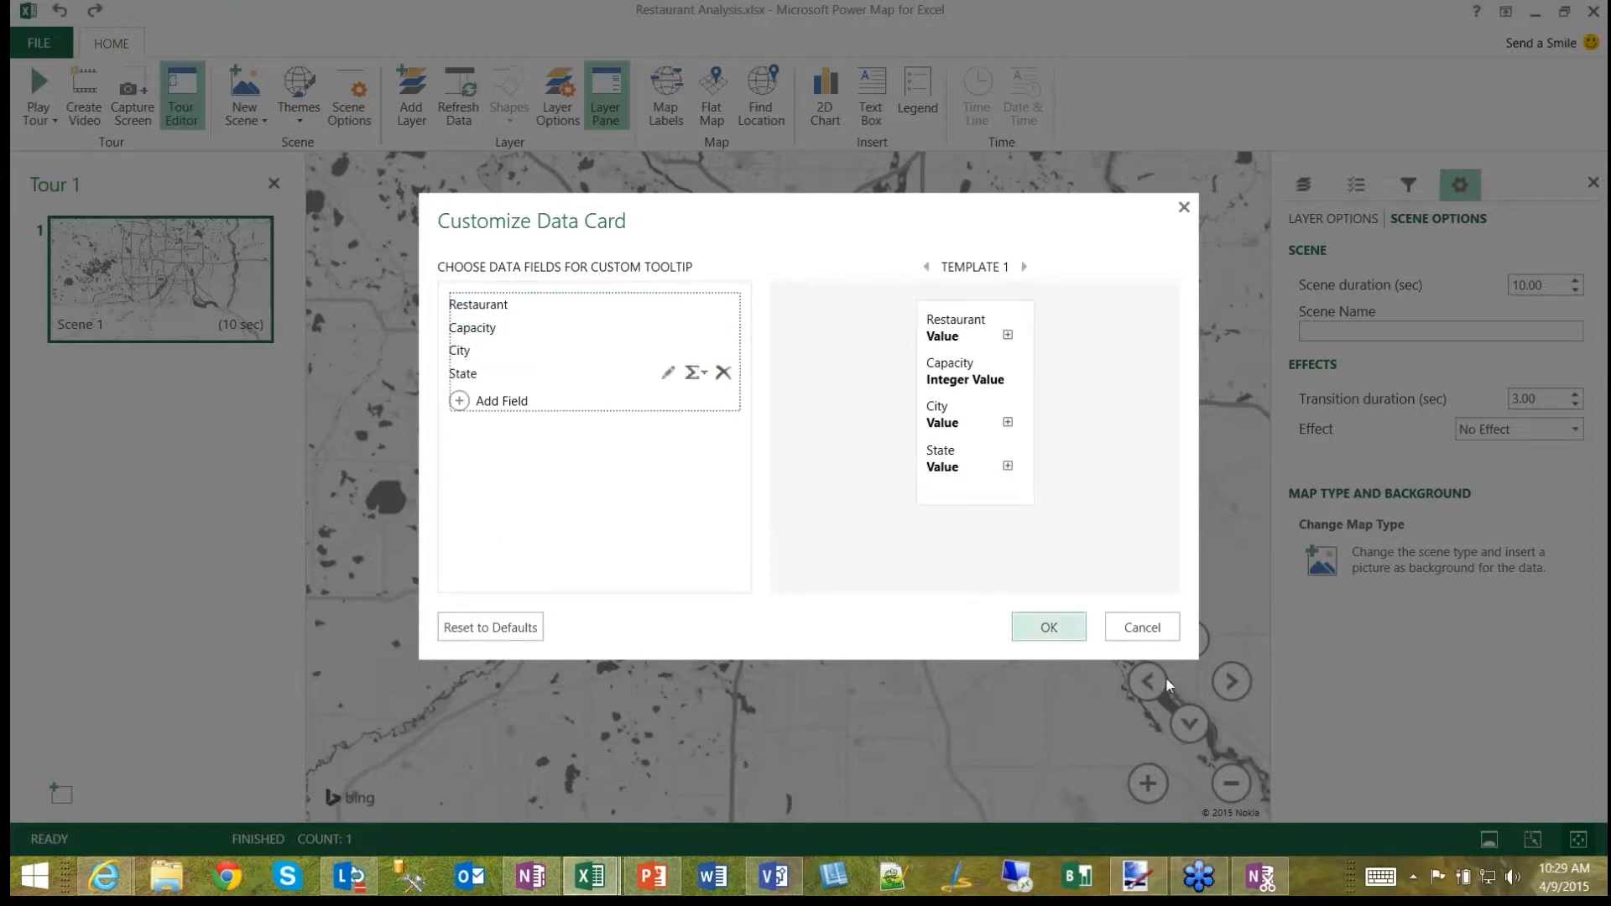
{"action": "left_click", "coordinate": [1051, 627]}
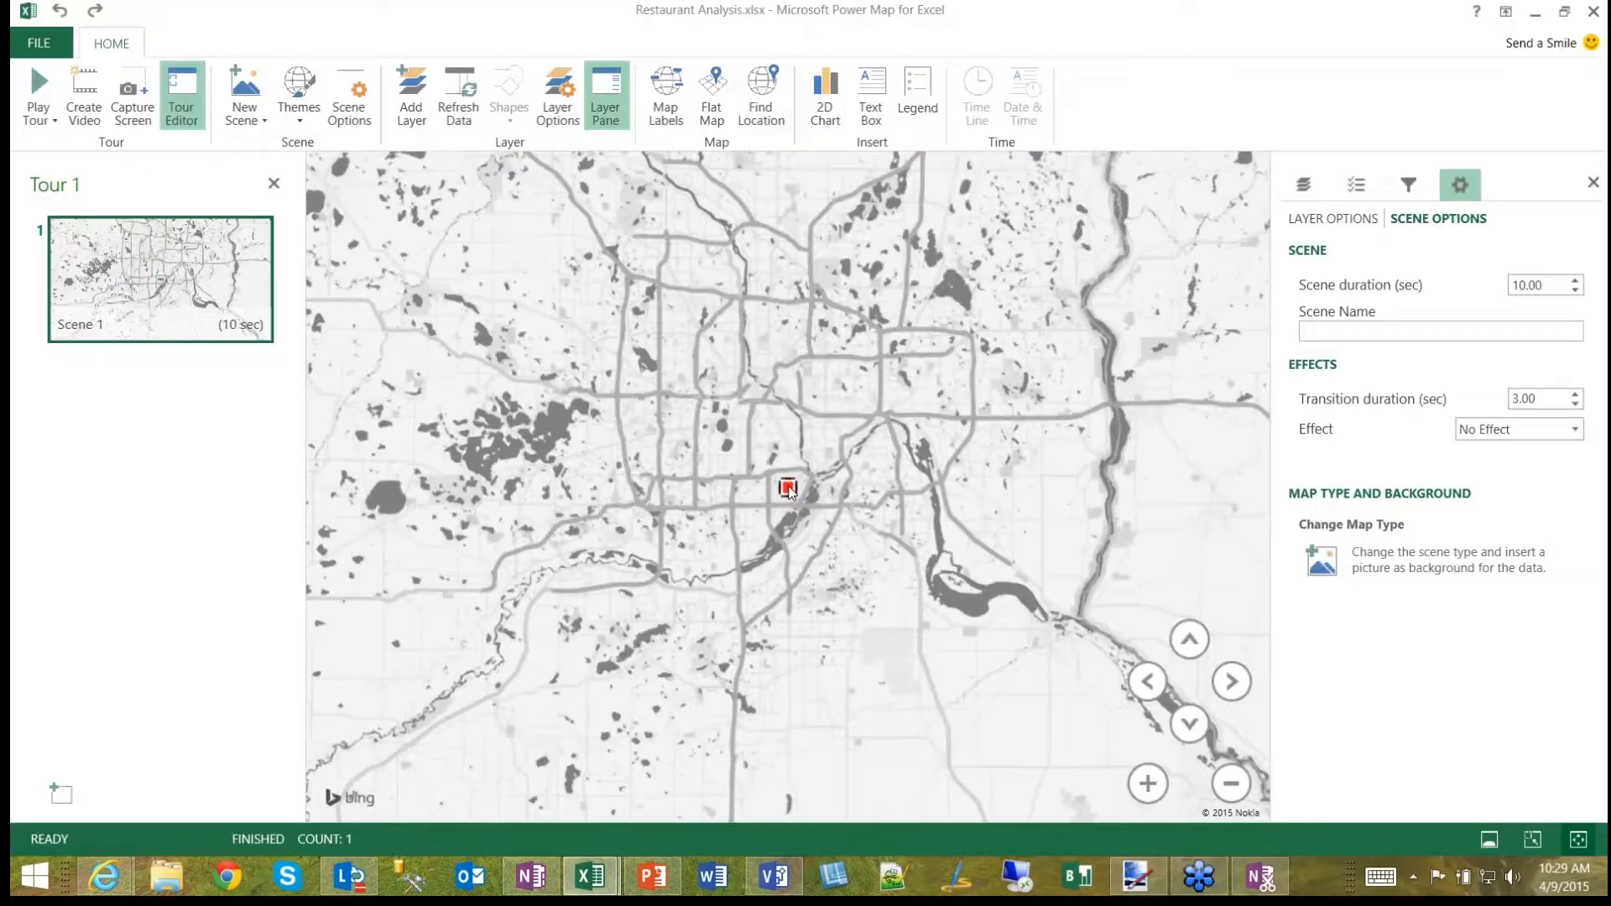
Step: Start adding an annotation to the restaurant's map point with an image as its description
{"action": "mouse_move", "coordinate": [789, 492]}
{"action": "right_click", "coordinate": [788, 490]}
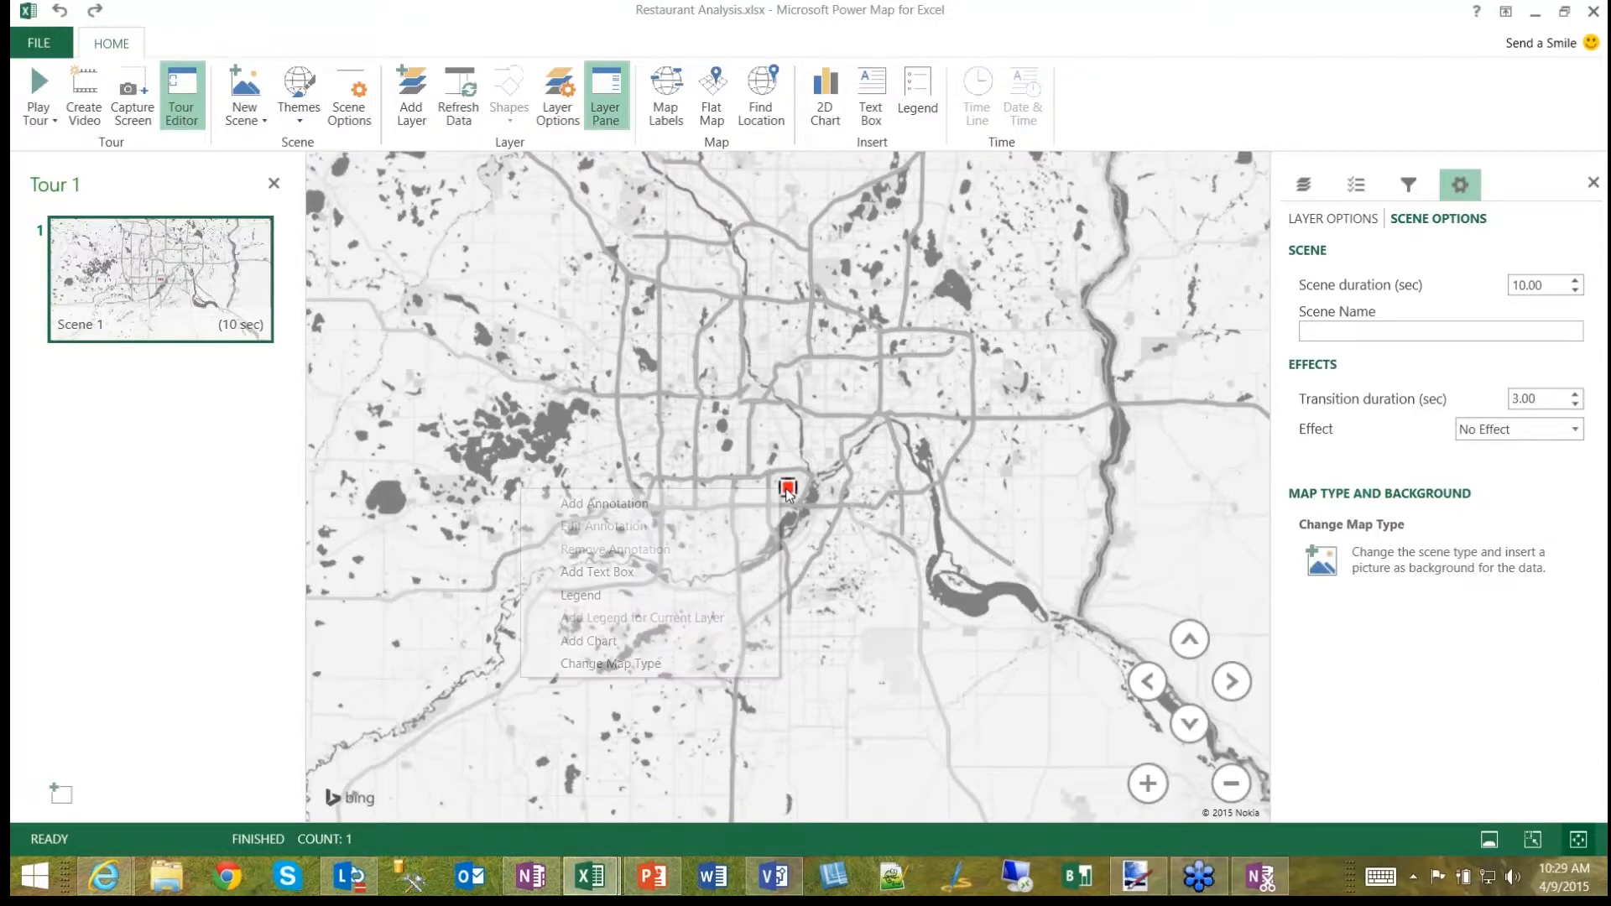
{"action": "left_click", "coordinate": [701, 505]}
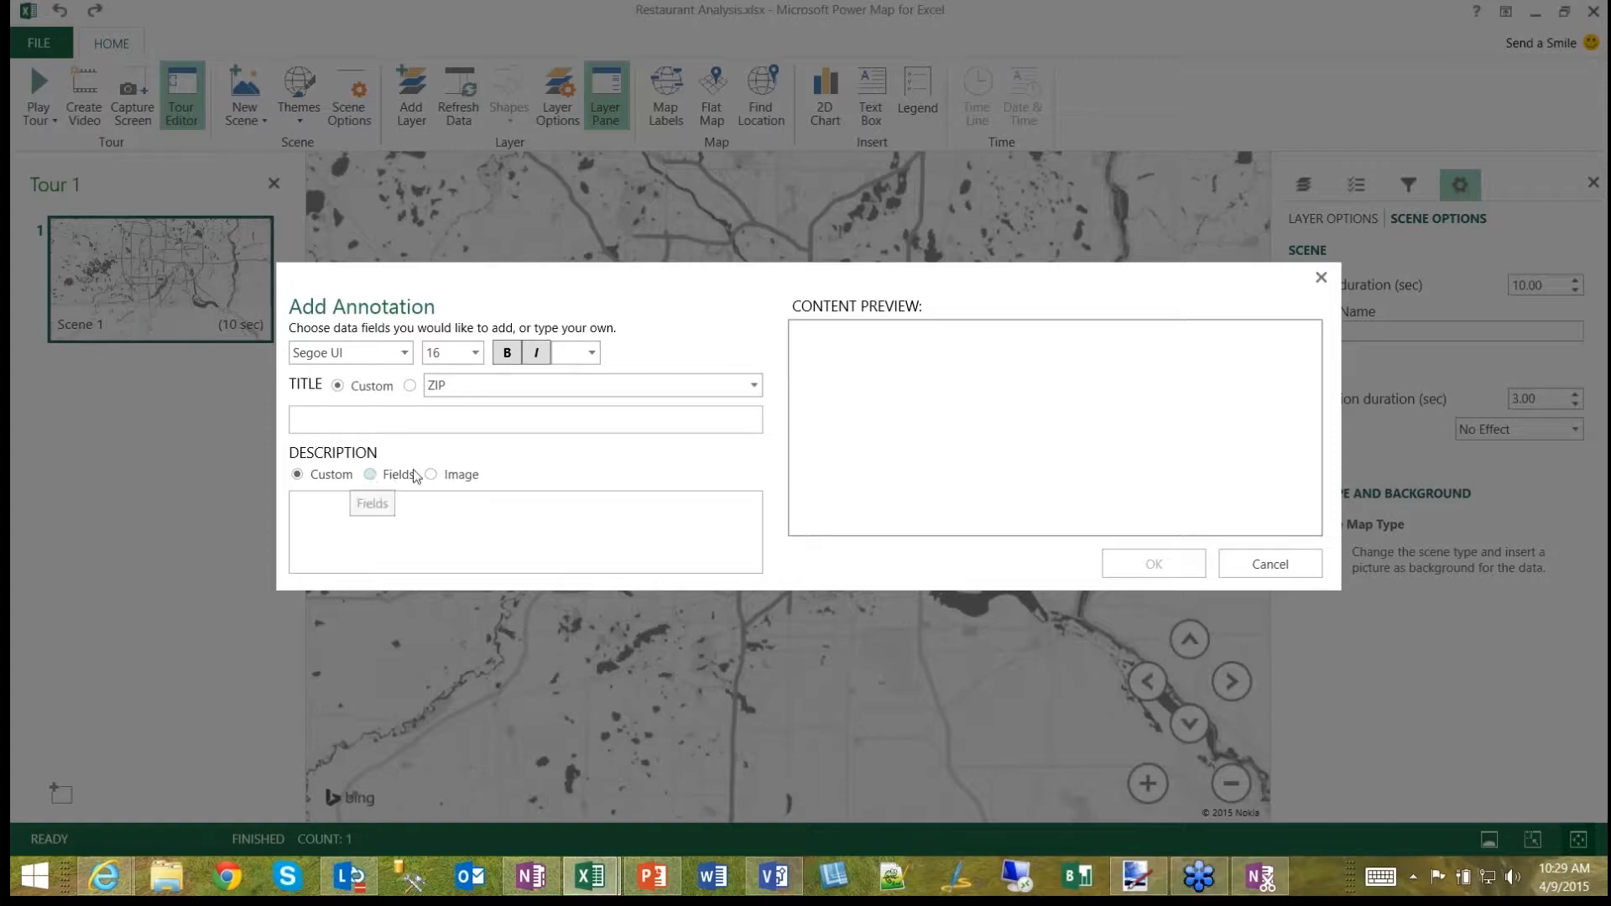
{"action": "left_click", "coordinate": [431, 475]}
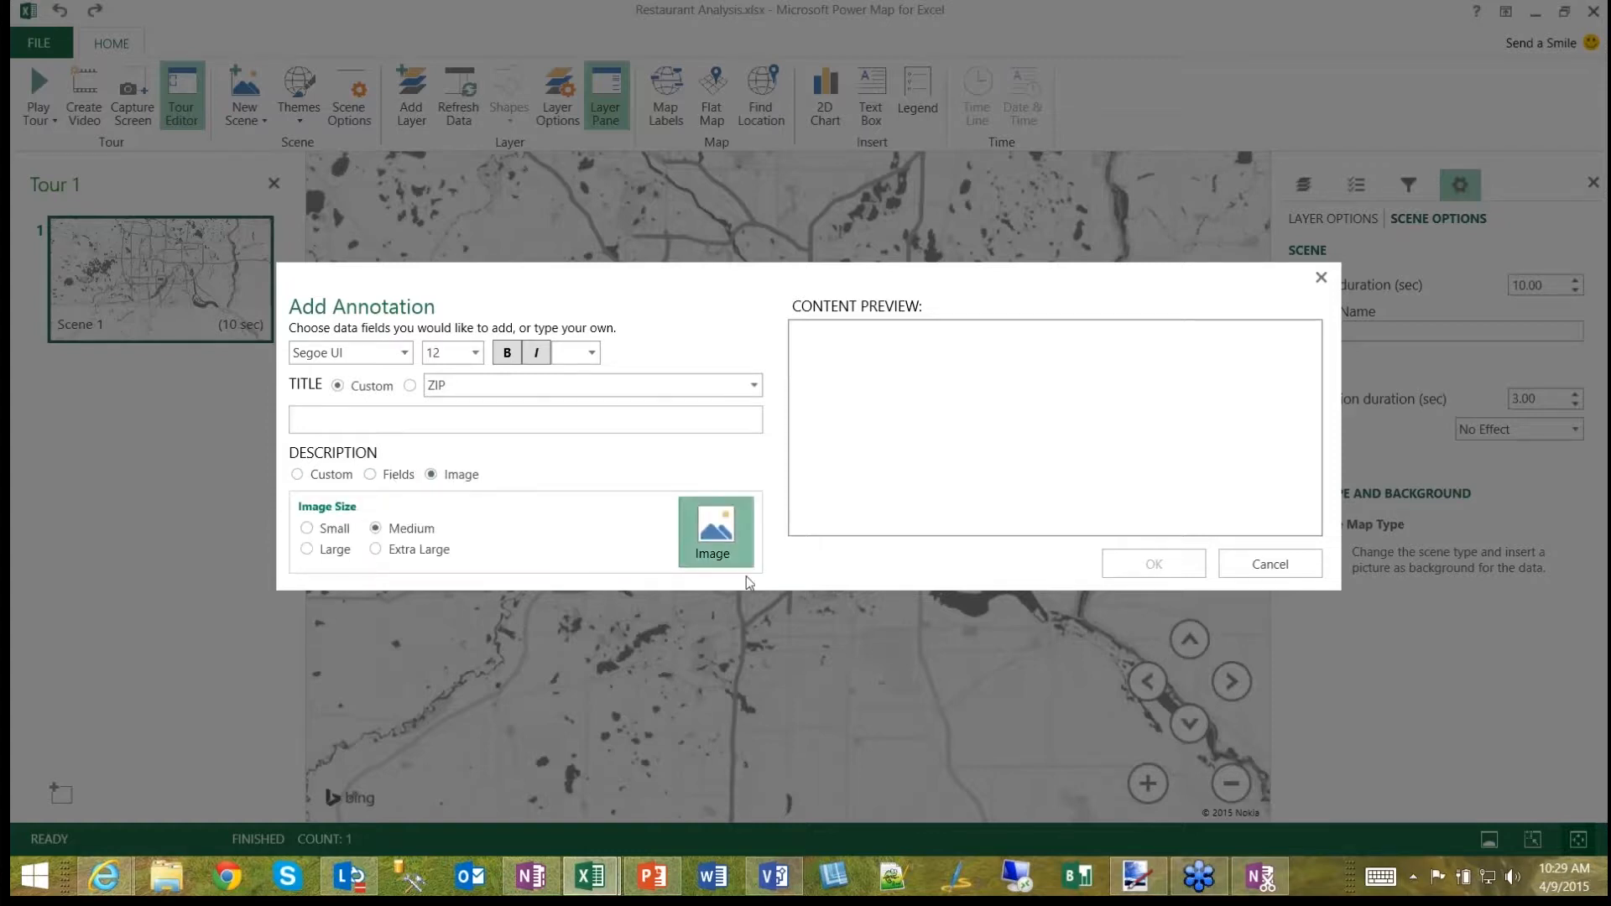
Step: Choose the Vero picture from the OneDrive Pictures folder Blog Pics > Custom Map as the annotation's image
{"action": "left_click", "coordinate": [730, 554]}
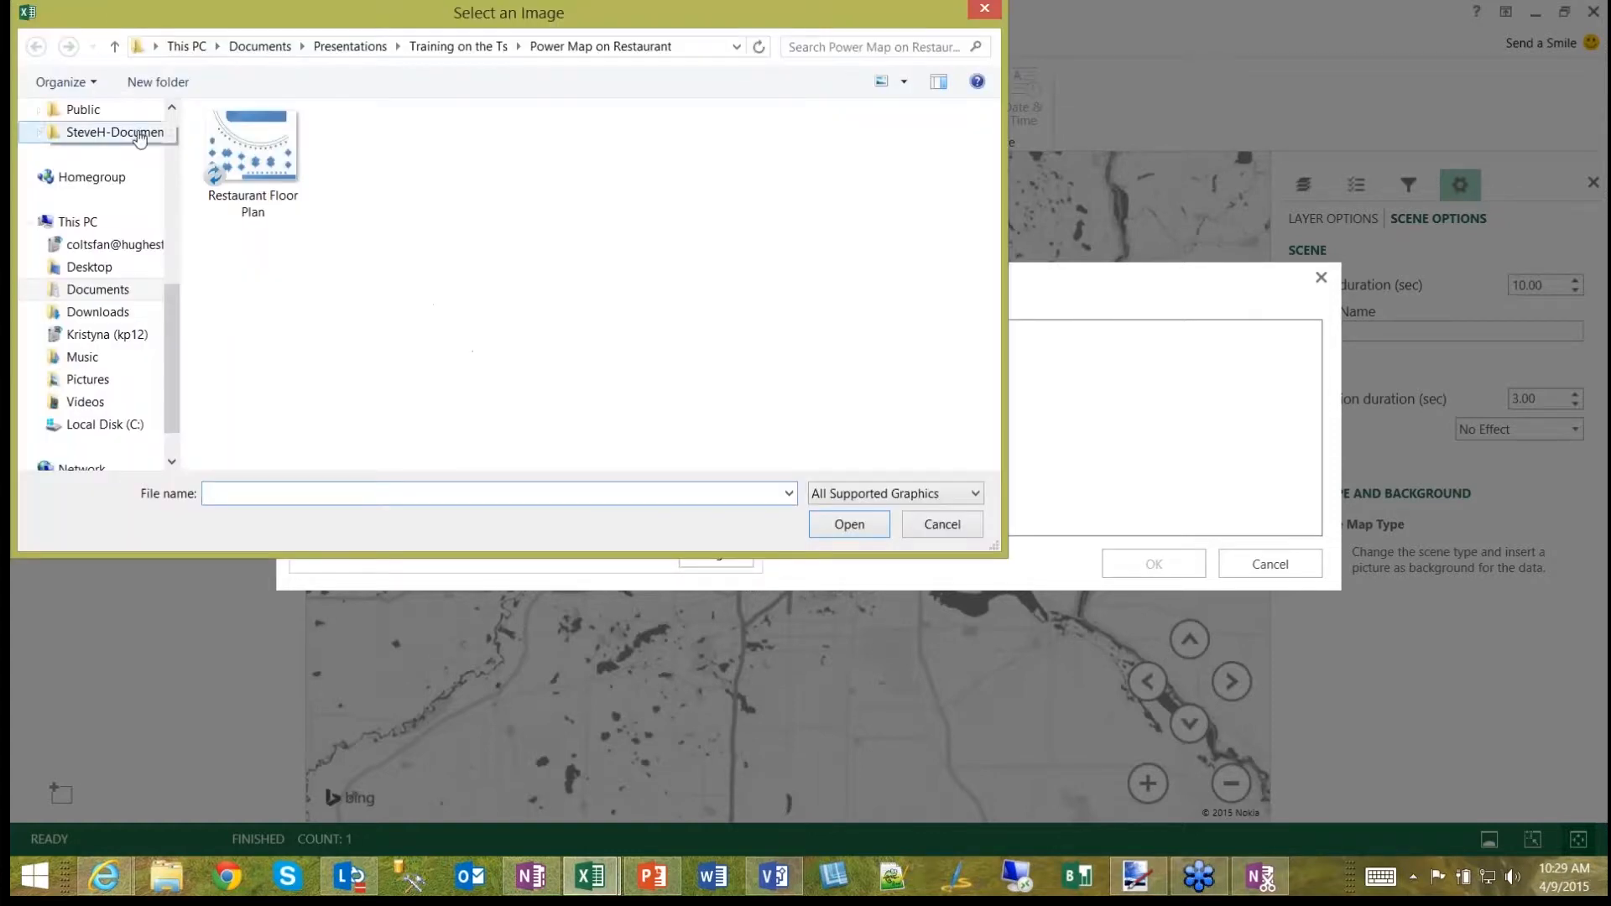
{"action": "scroll", "coordinate": [177, 327], "scroll_direction": "up", "scroll_amount": 3}
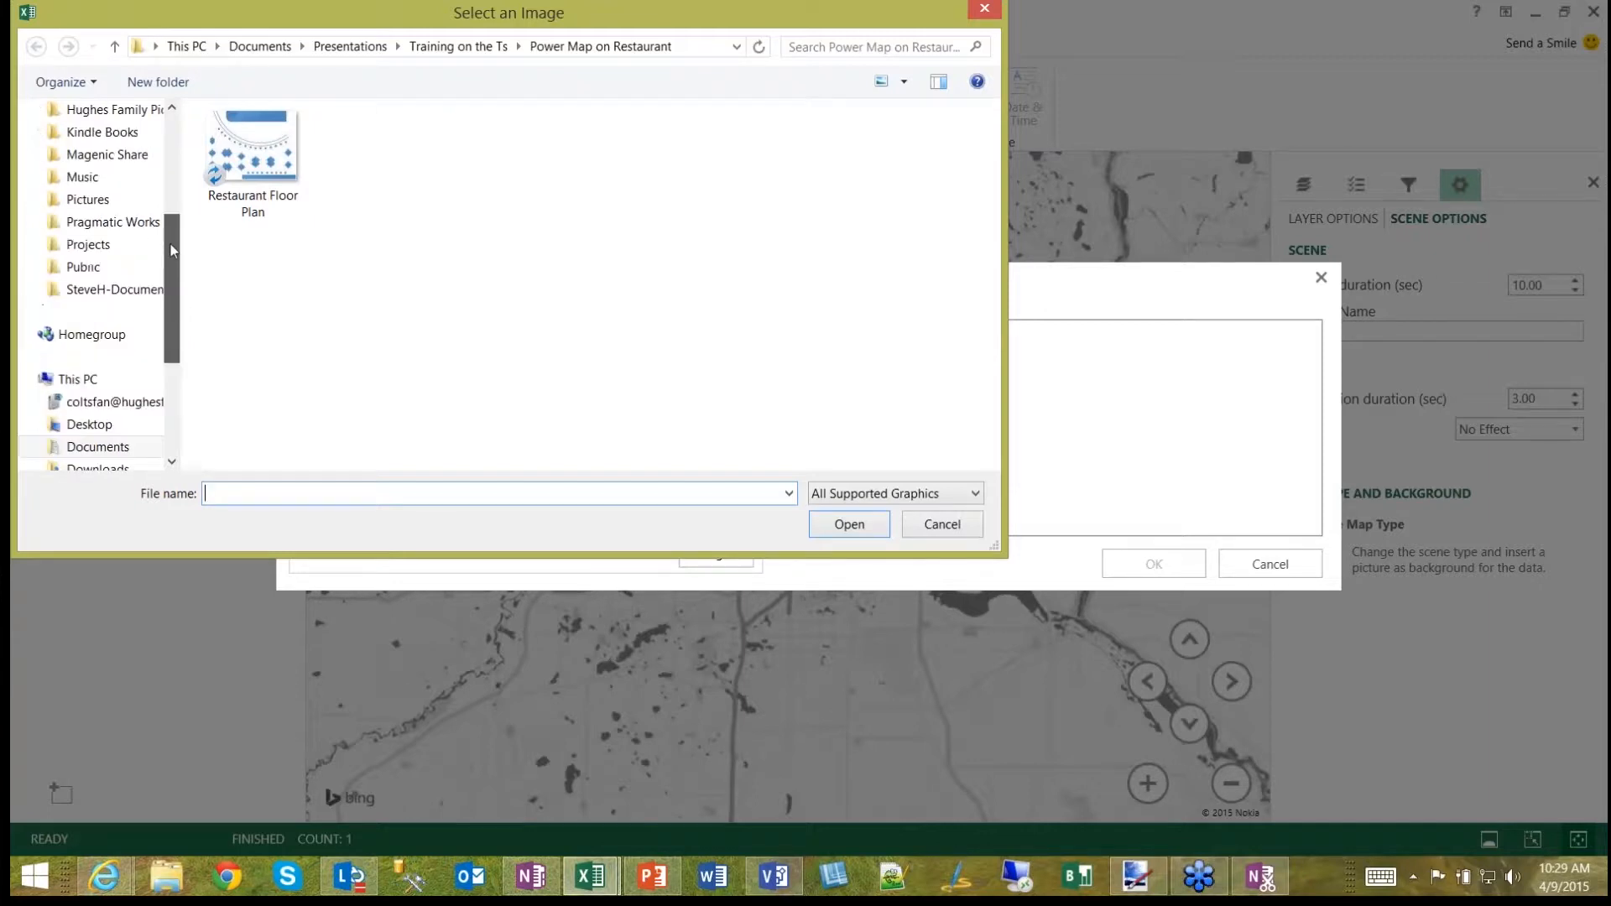
{"action": "left_click", "coordinate": [104, 267]}
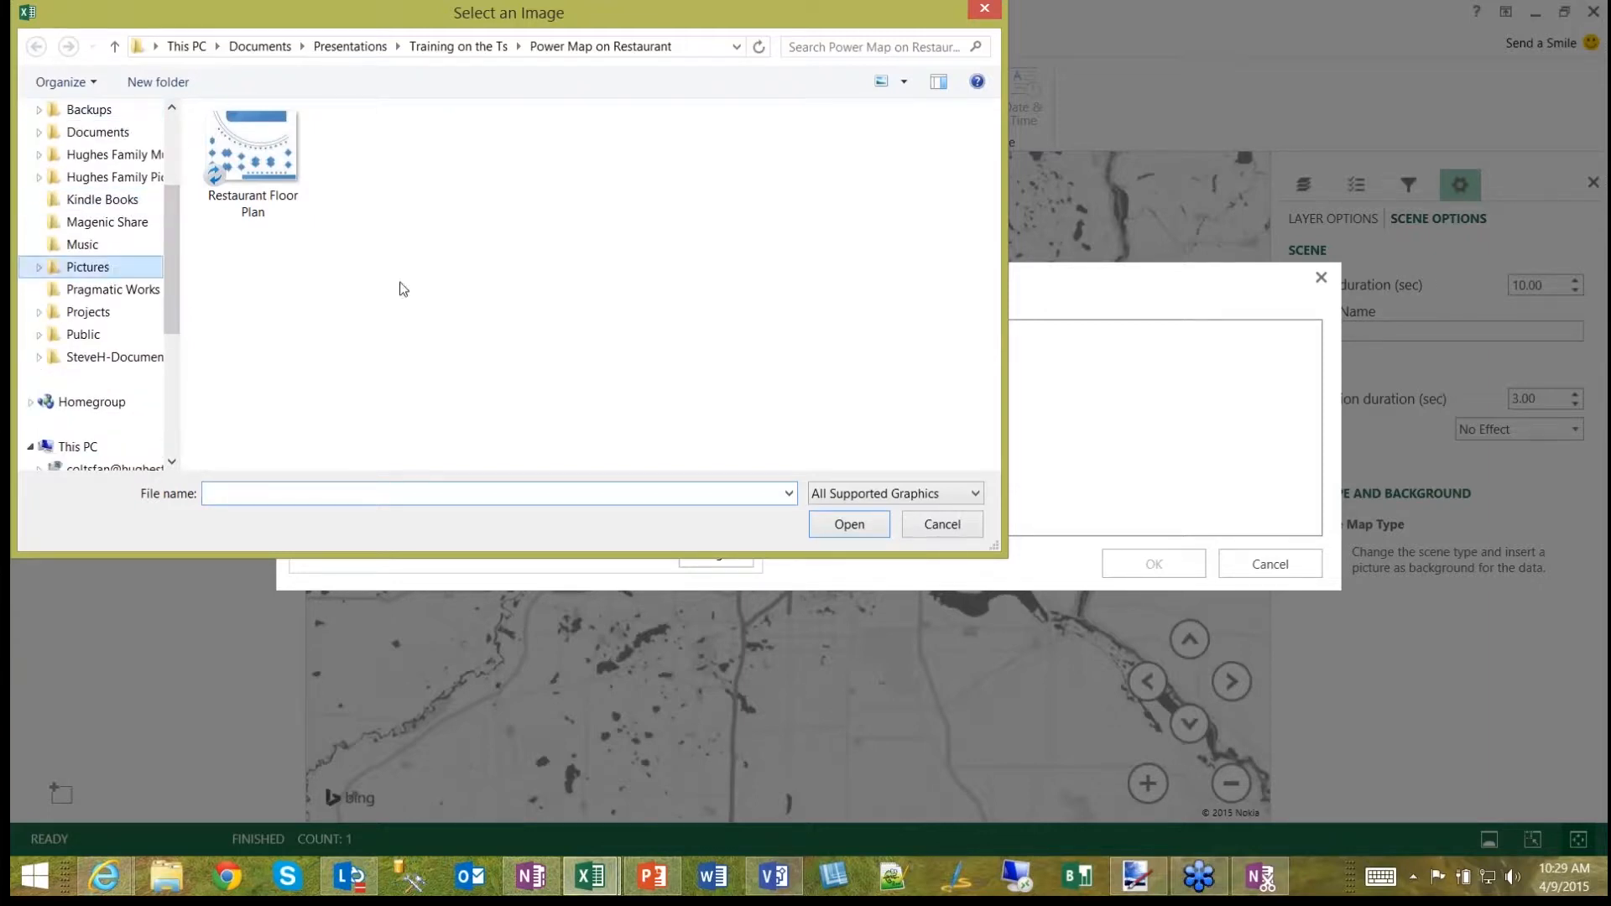
{"action": "left_click", "coordinate": [278, 175]}
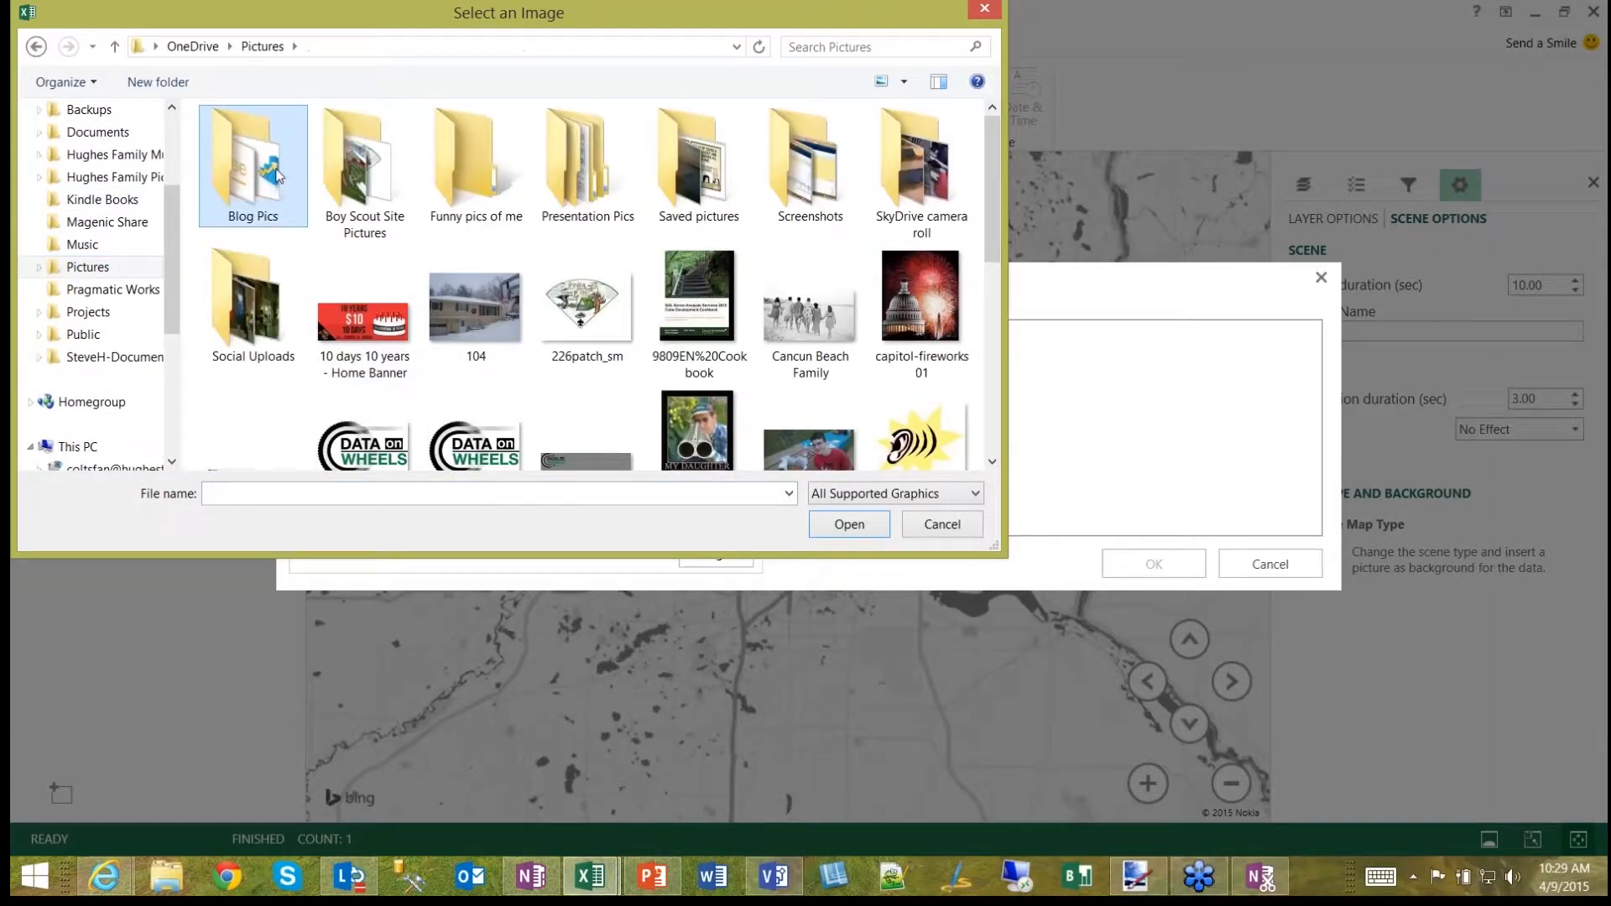
{"action": "double_click", "coordinate": [278, 175]}
{"action": "double_click", "coordinate": [251, 159]}
{"action": "left_click", "coordinate": [367, 156]}
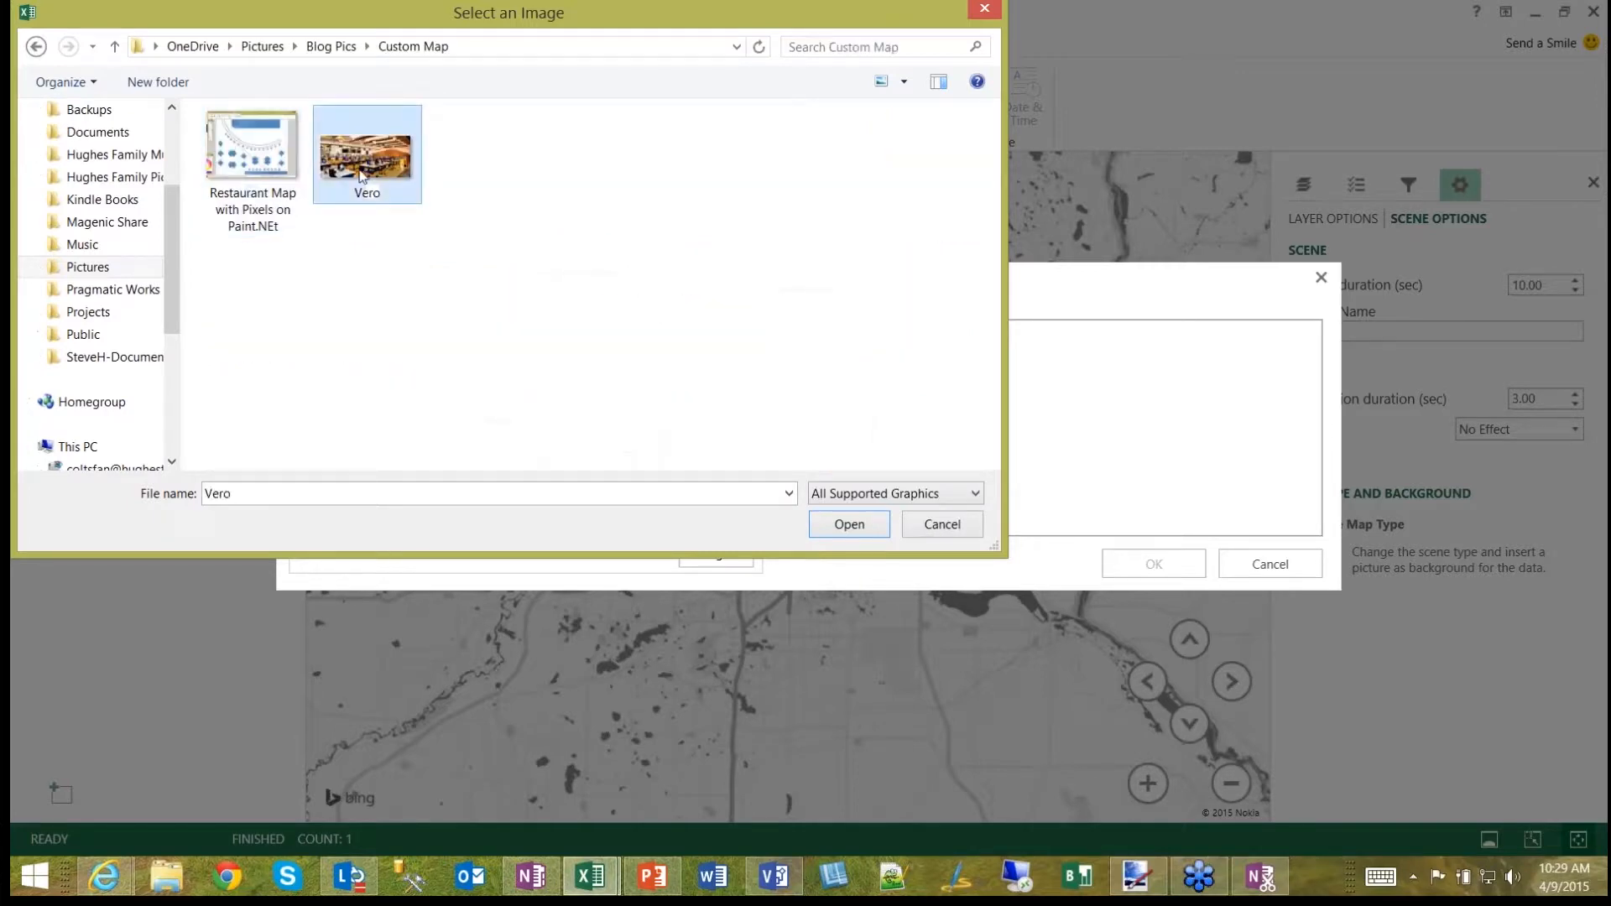
{"action": "left_click", "coordinate": [850, 525]}
Step: Title the annotation "This was my inspiration", set its image size to Large and add it to the map
{"action": "type", "text": "T"}
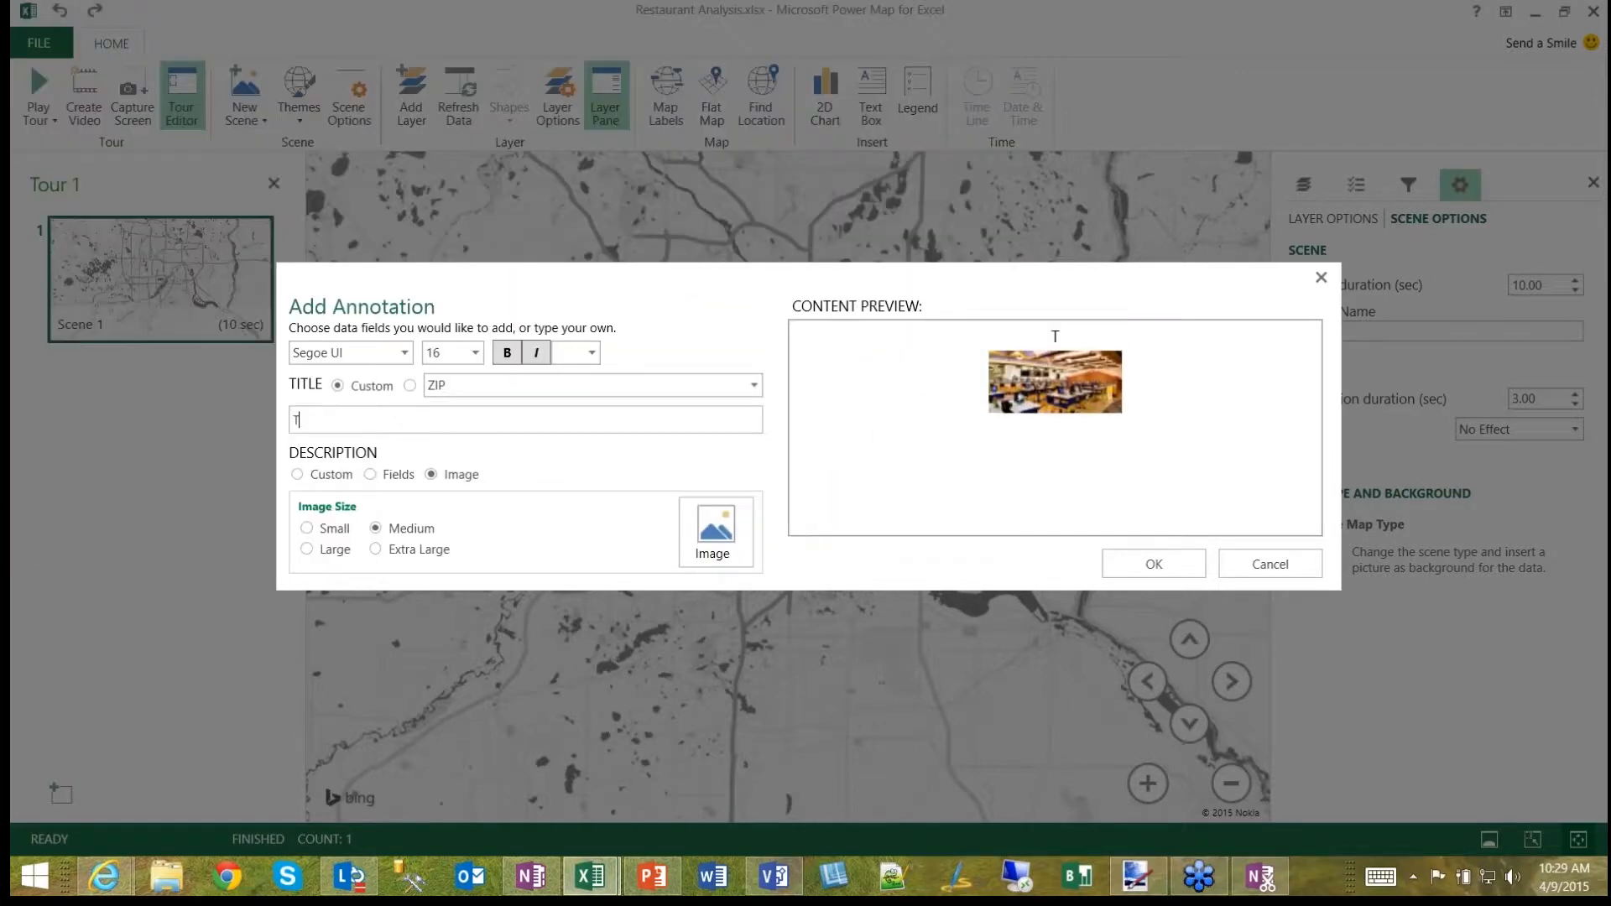
{"action": "type", "text": "his was my insp"}
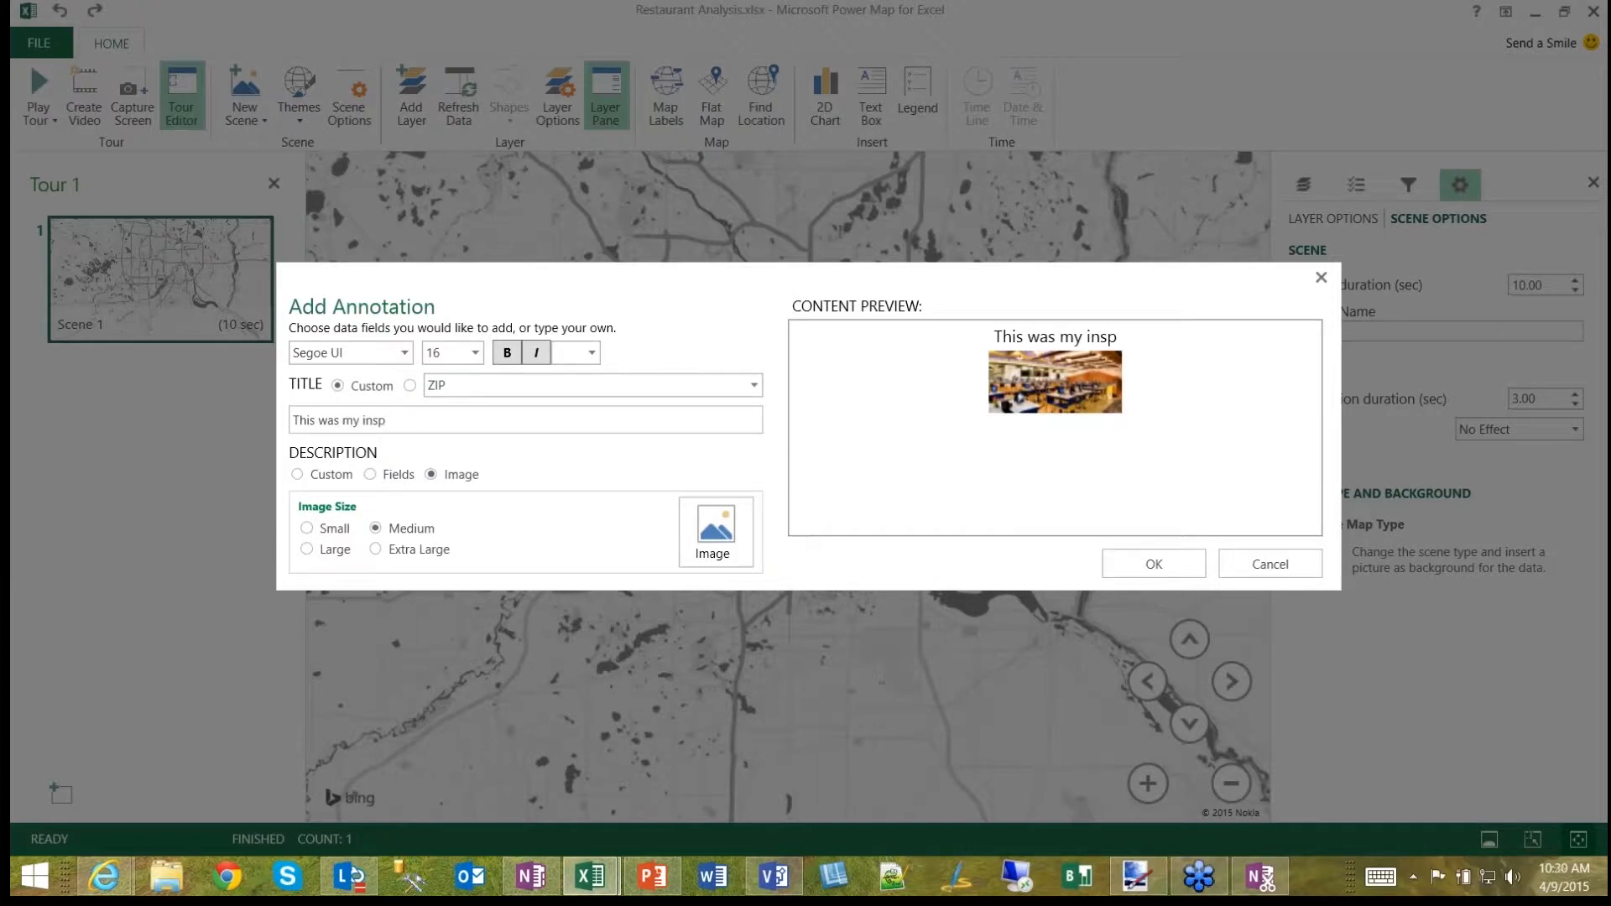
{"action": "type", "text": "iration"}
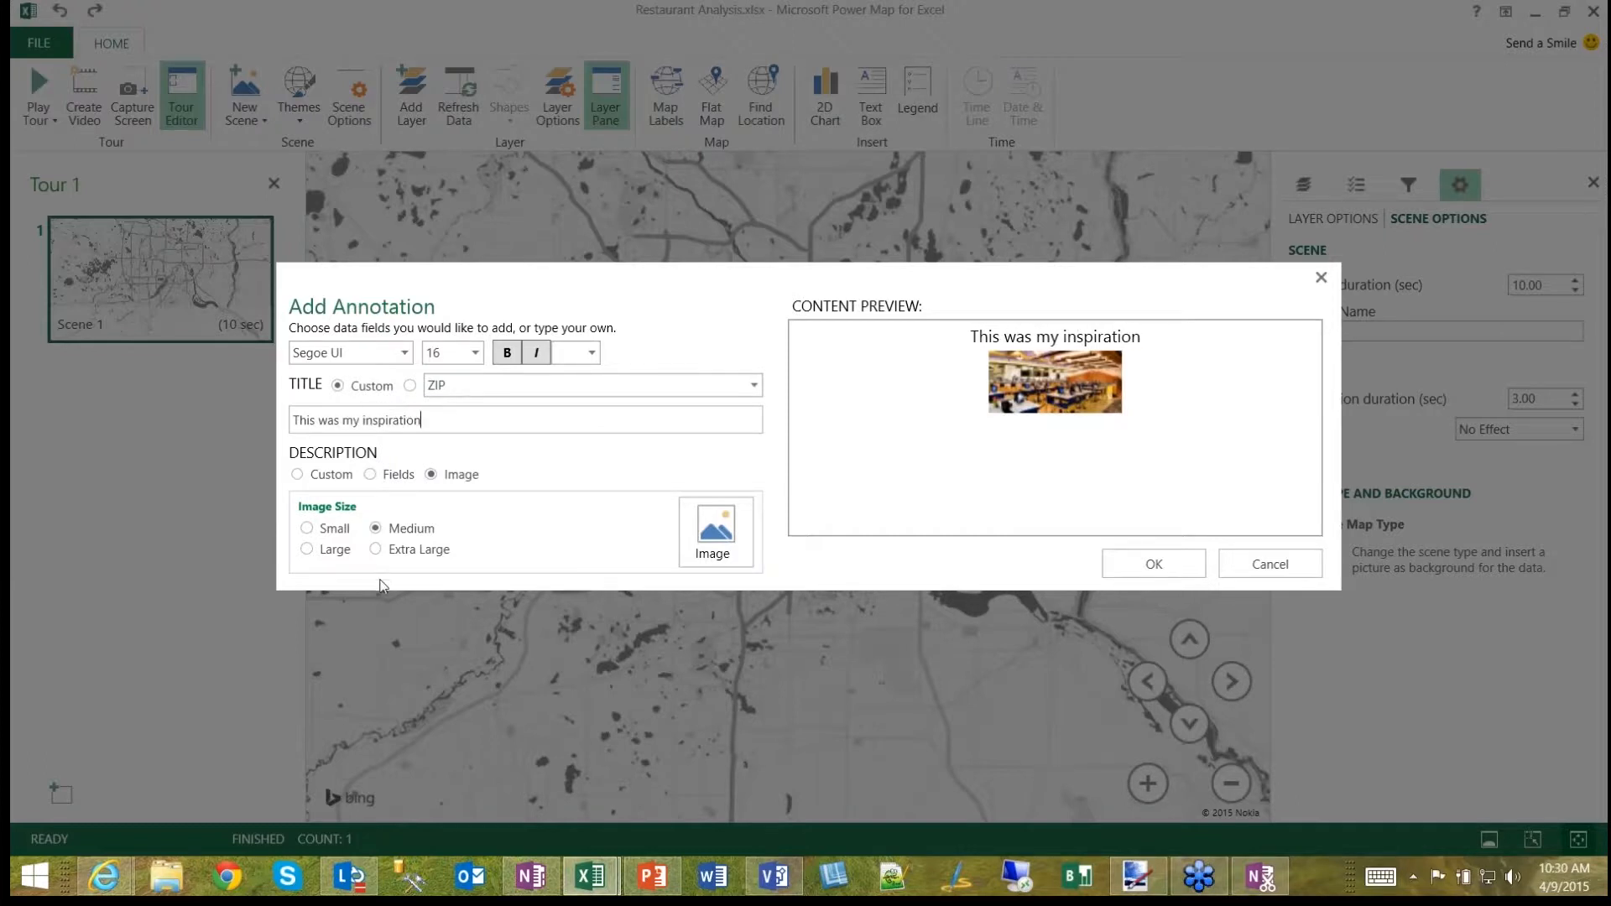
{"action": "left_click", "coordinate": [308, 548]}
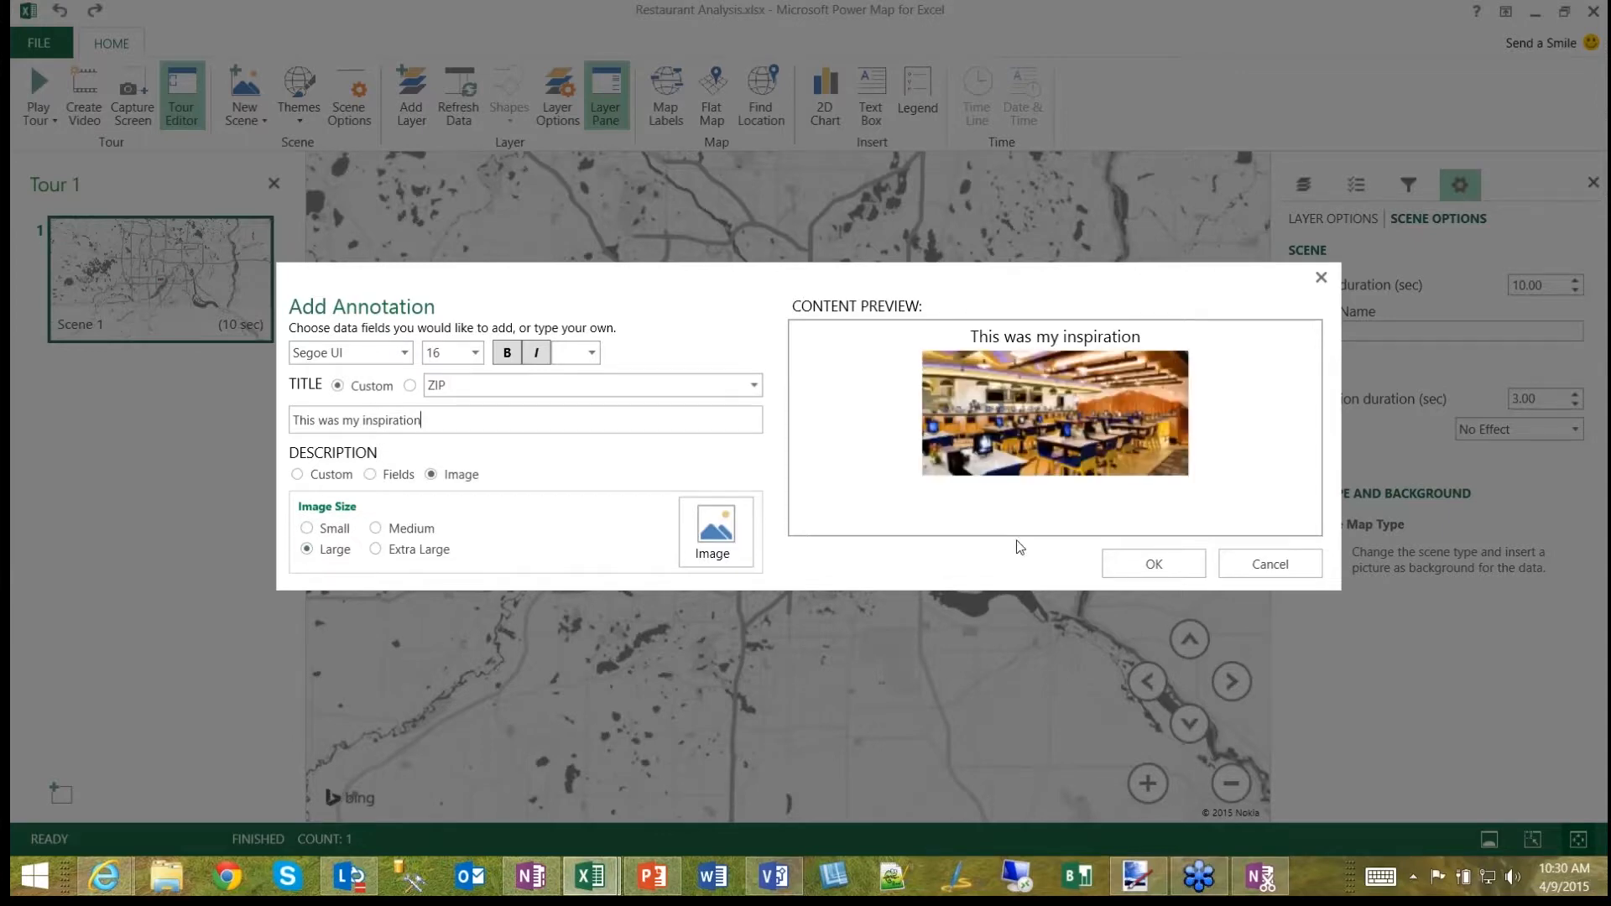
{"action": "left_click", "coordinate": [1182, 560]}
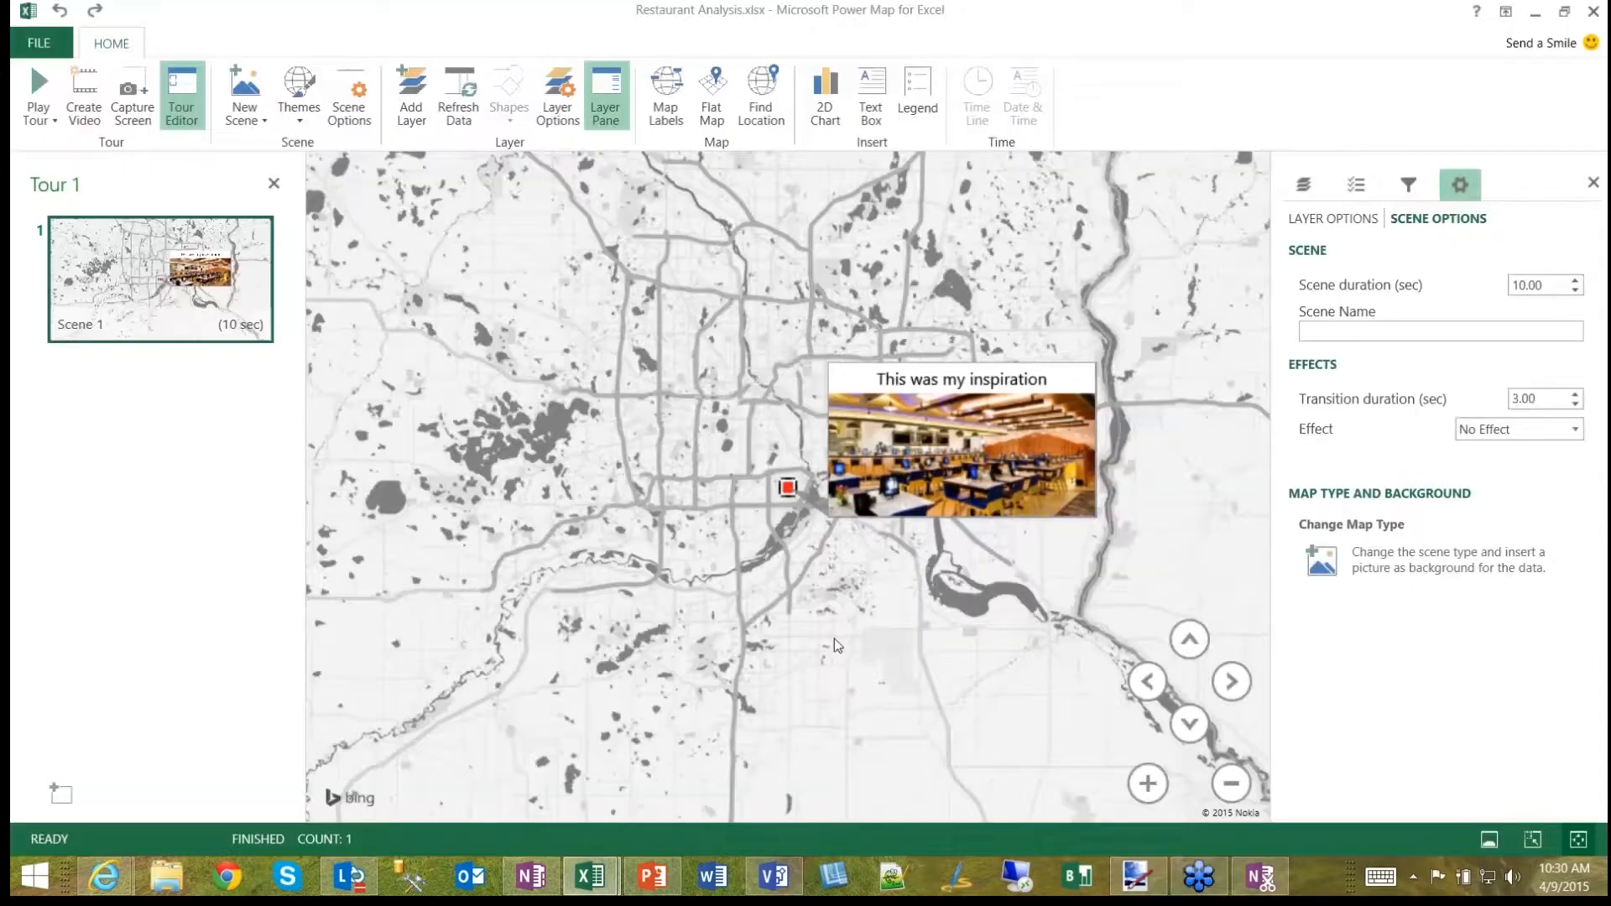
Step: Play the tour with the map closer in on the restaurant, check the point's data card and return to editing
{"action": "left_click", "coordinate": [1150, 784]}
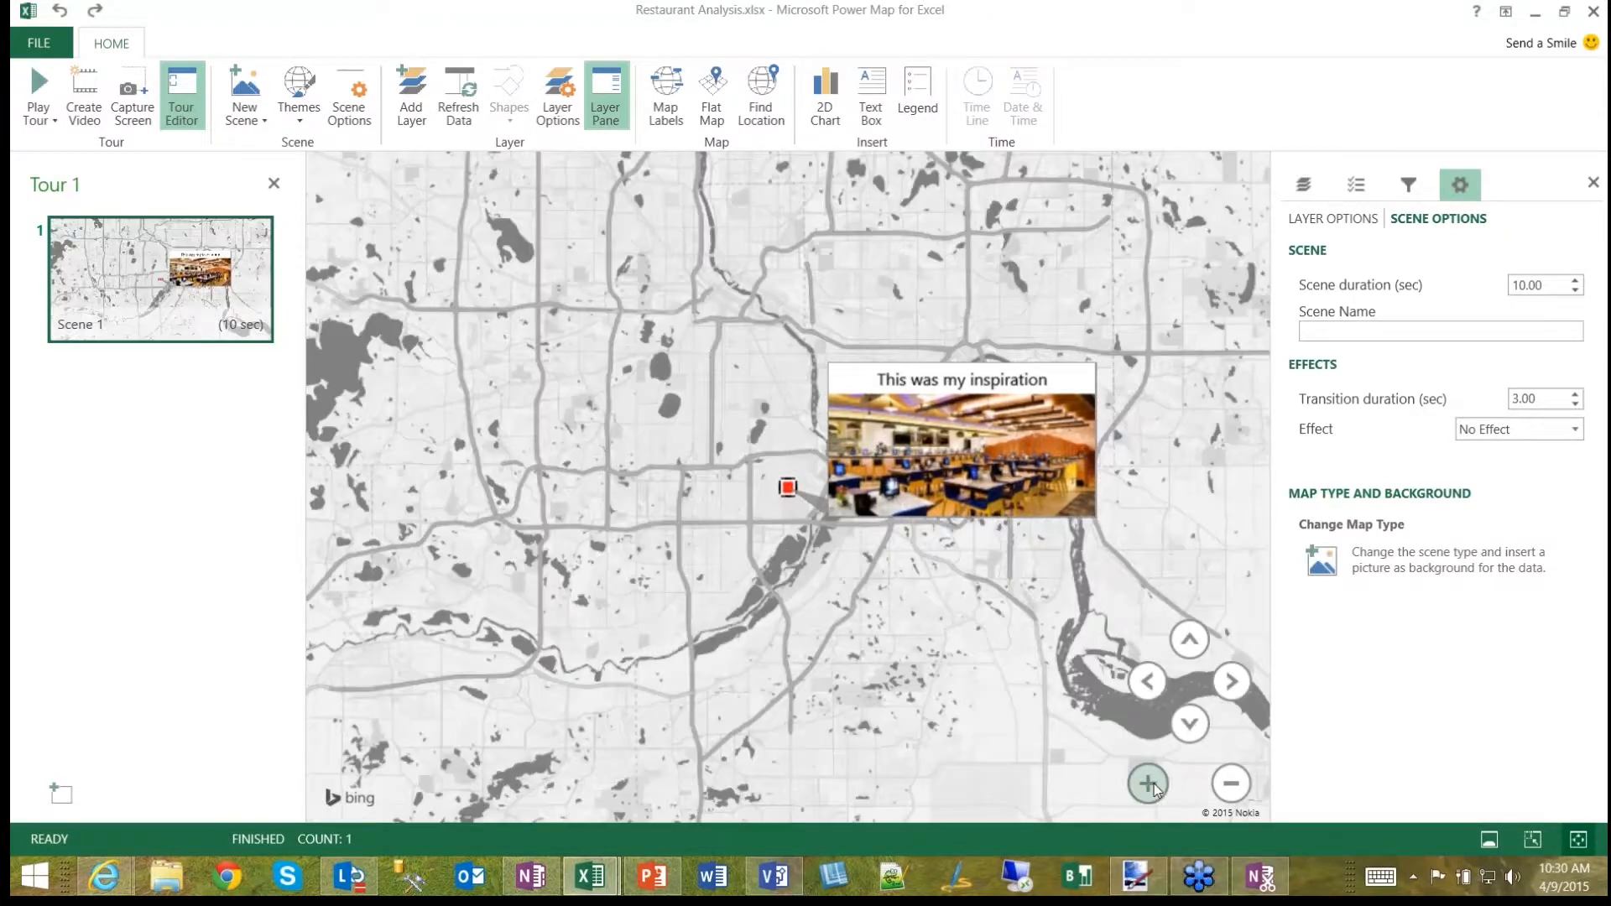
{"action": "left_click", "coordinate": [1150, 784]}
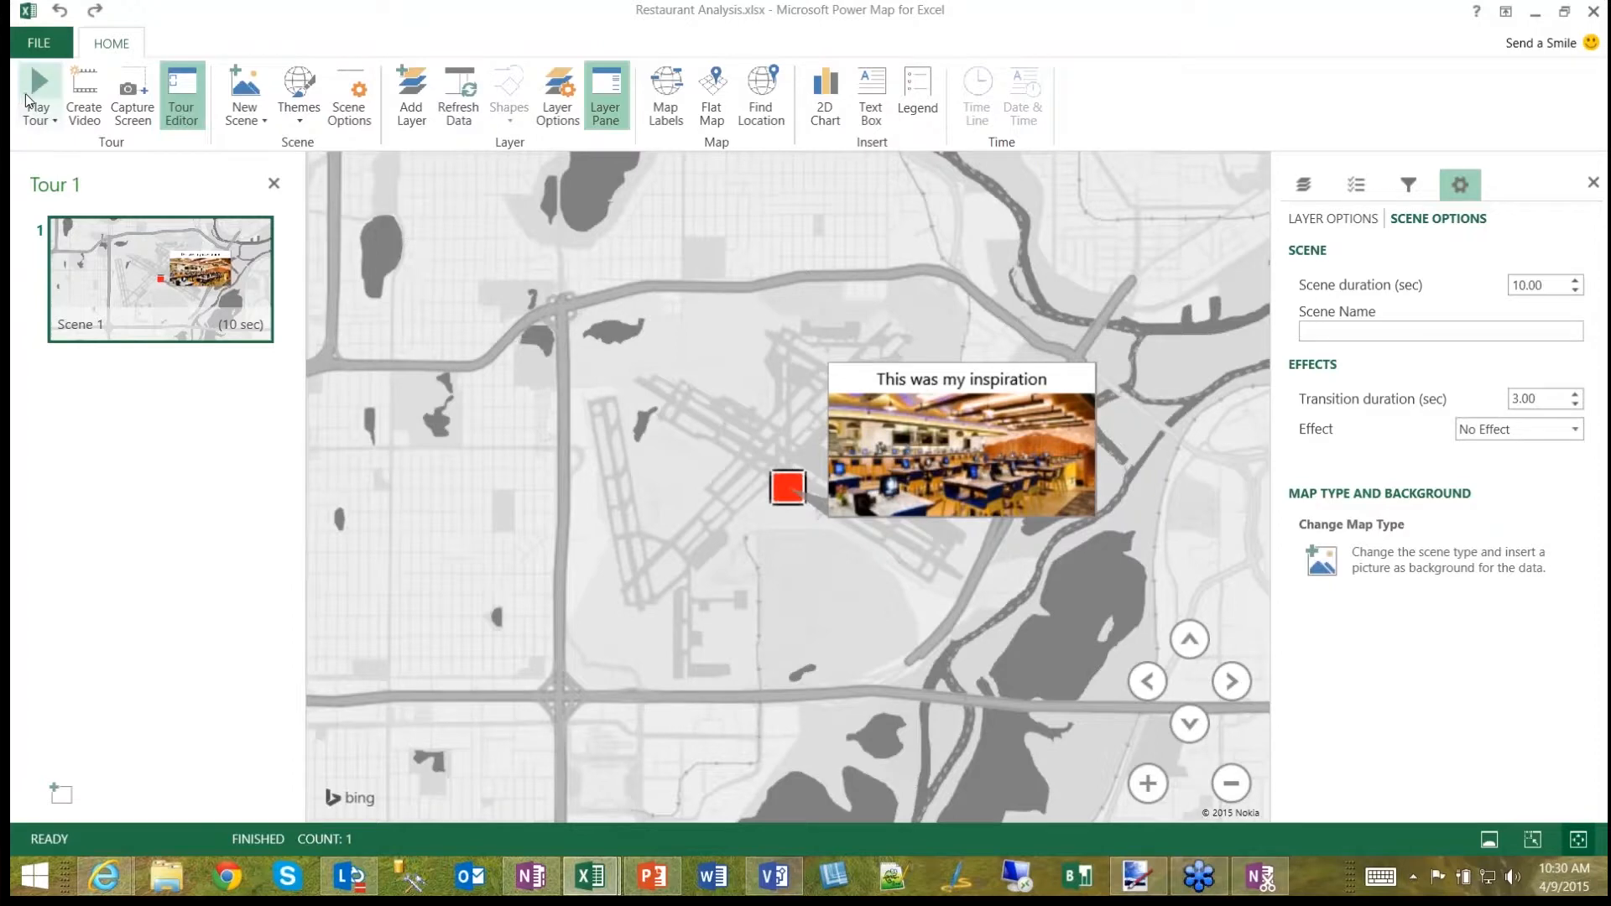
{"action": "left_click", "coordinate": [26, 97]}
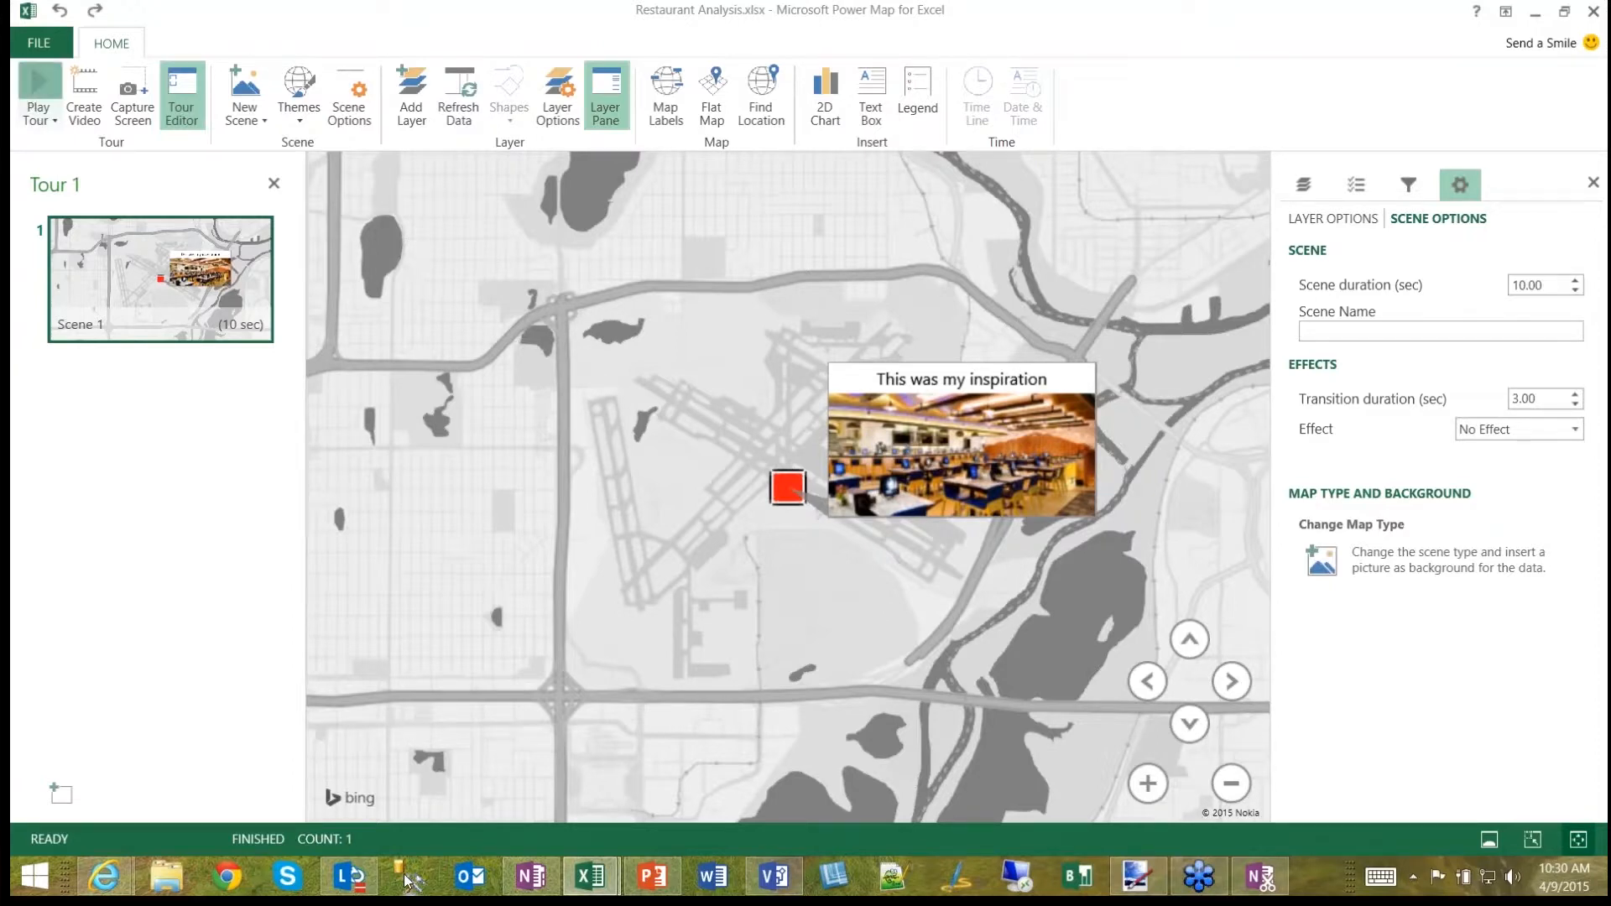
{"action": "left_click", "coordinate": [406, 879]}
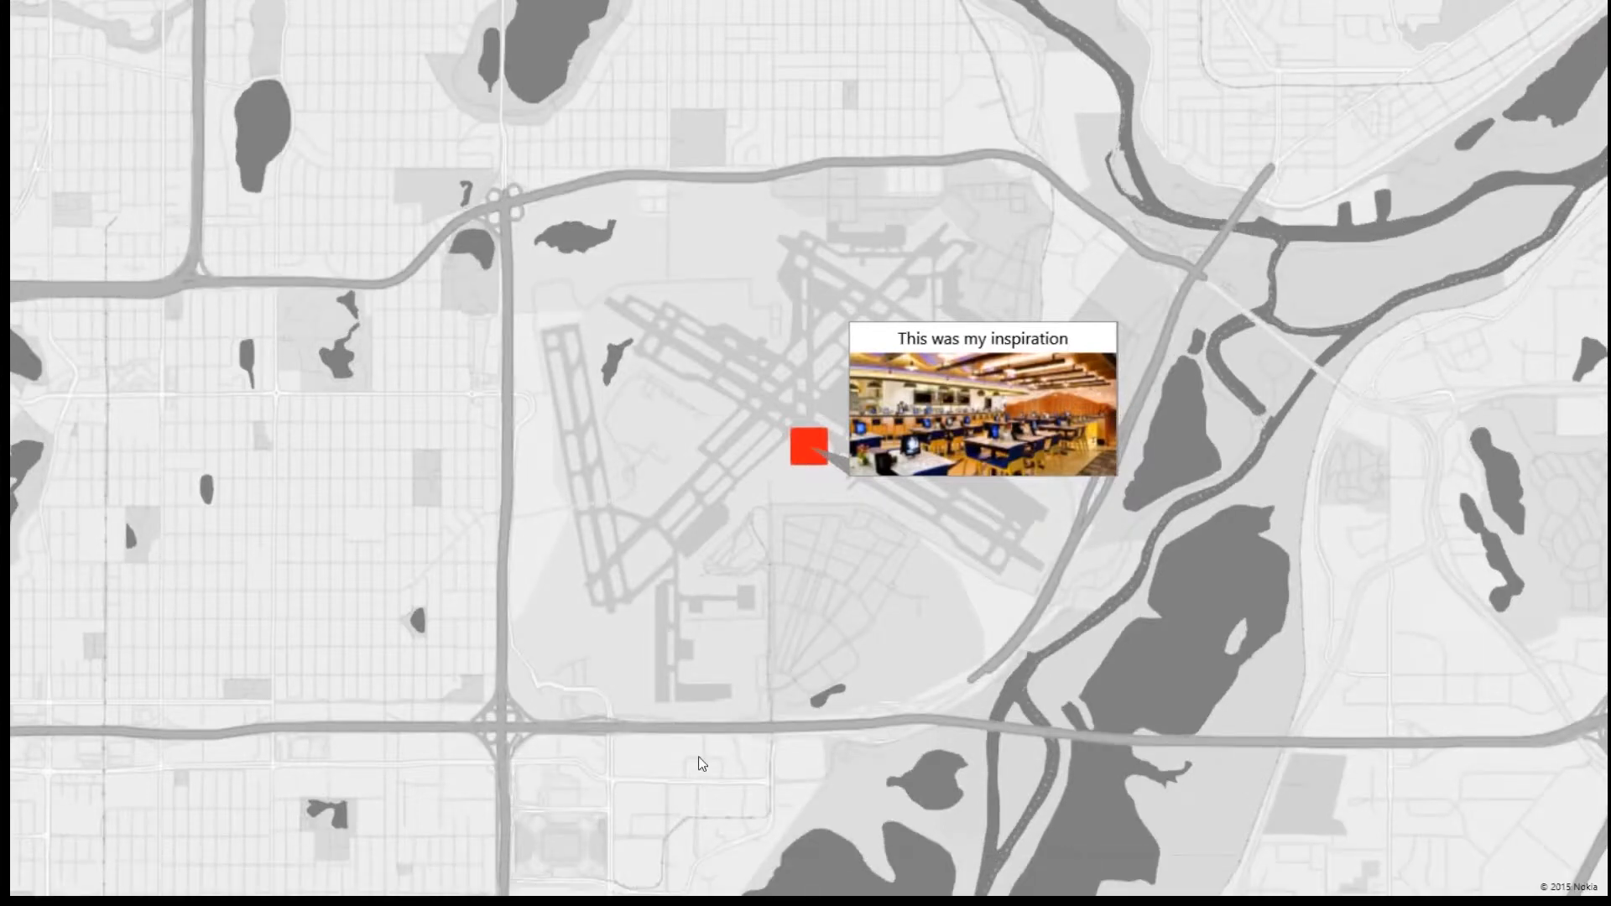
{"action": "left_click", "coordinate": [814, 451]}
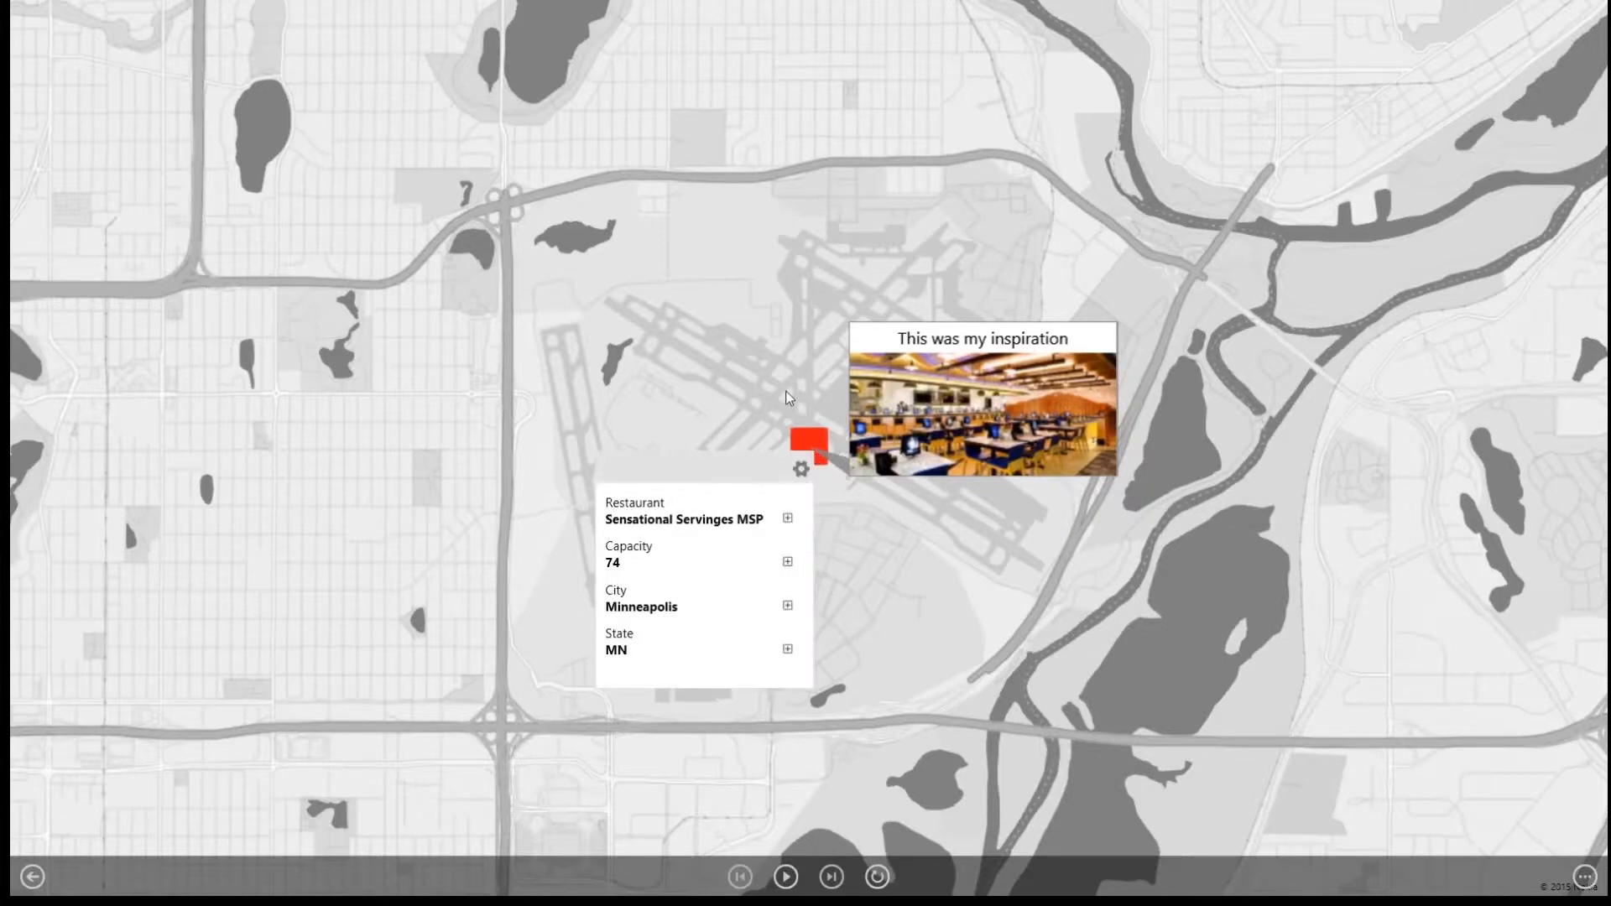
{"action": "left_click", "coordinate": [821, 464]}
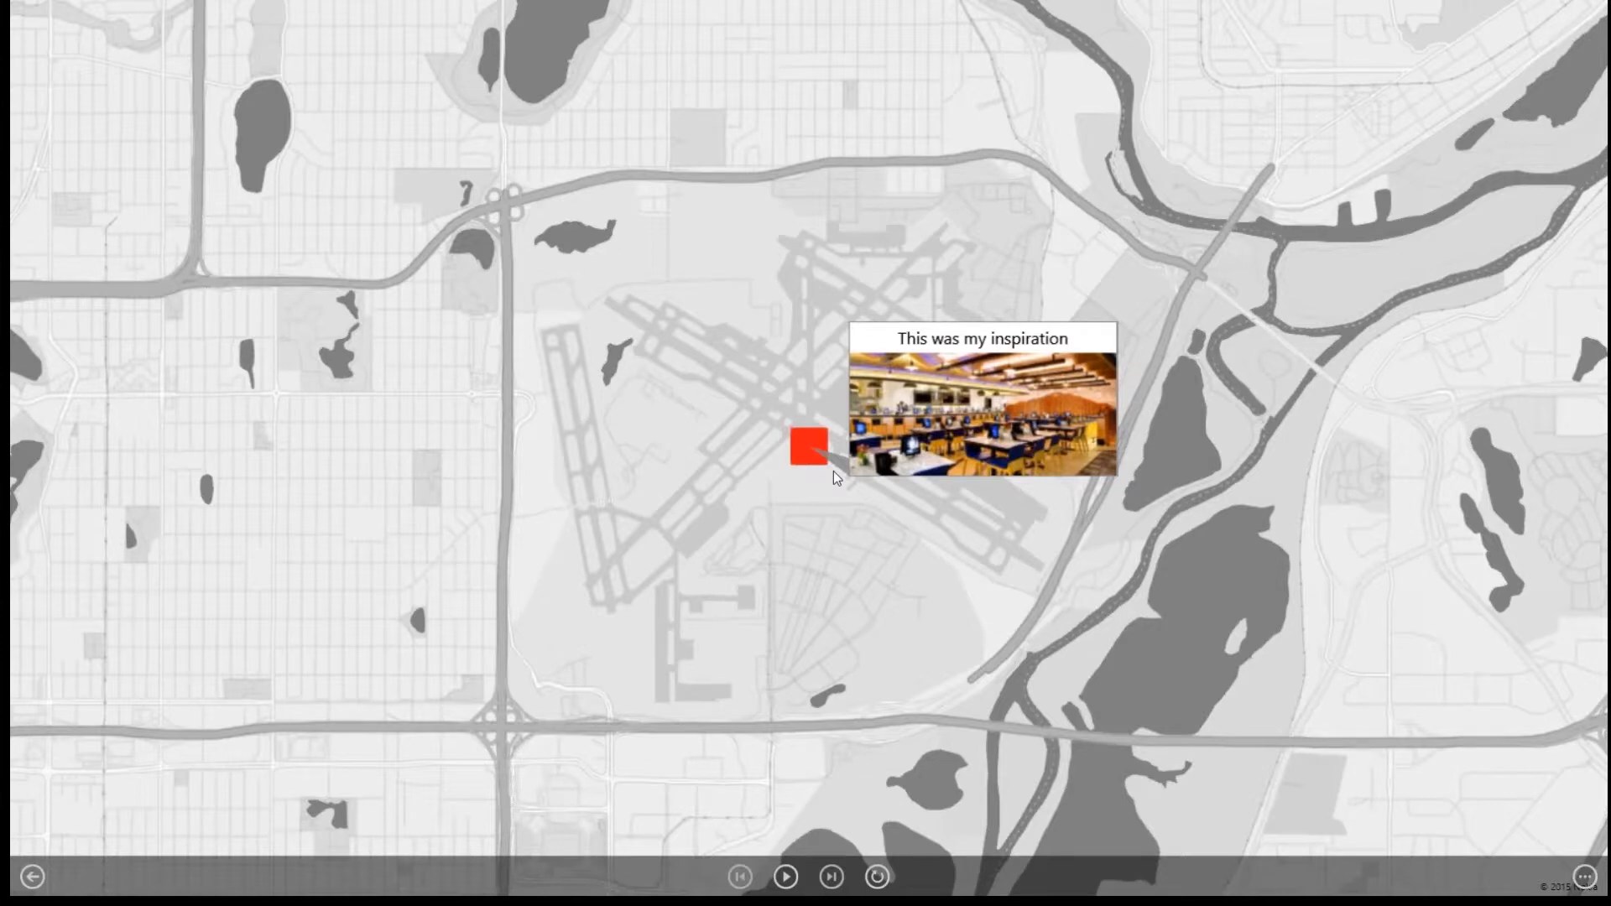
{"action": "key", "text": "Escape"}
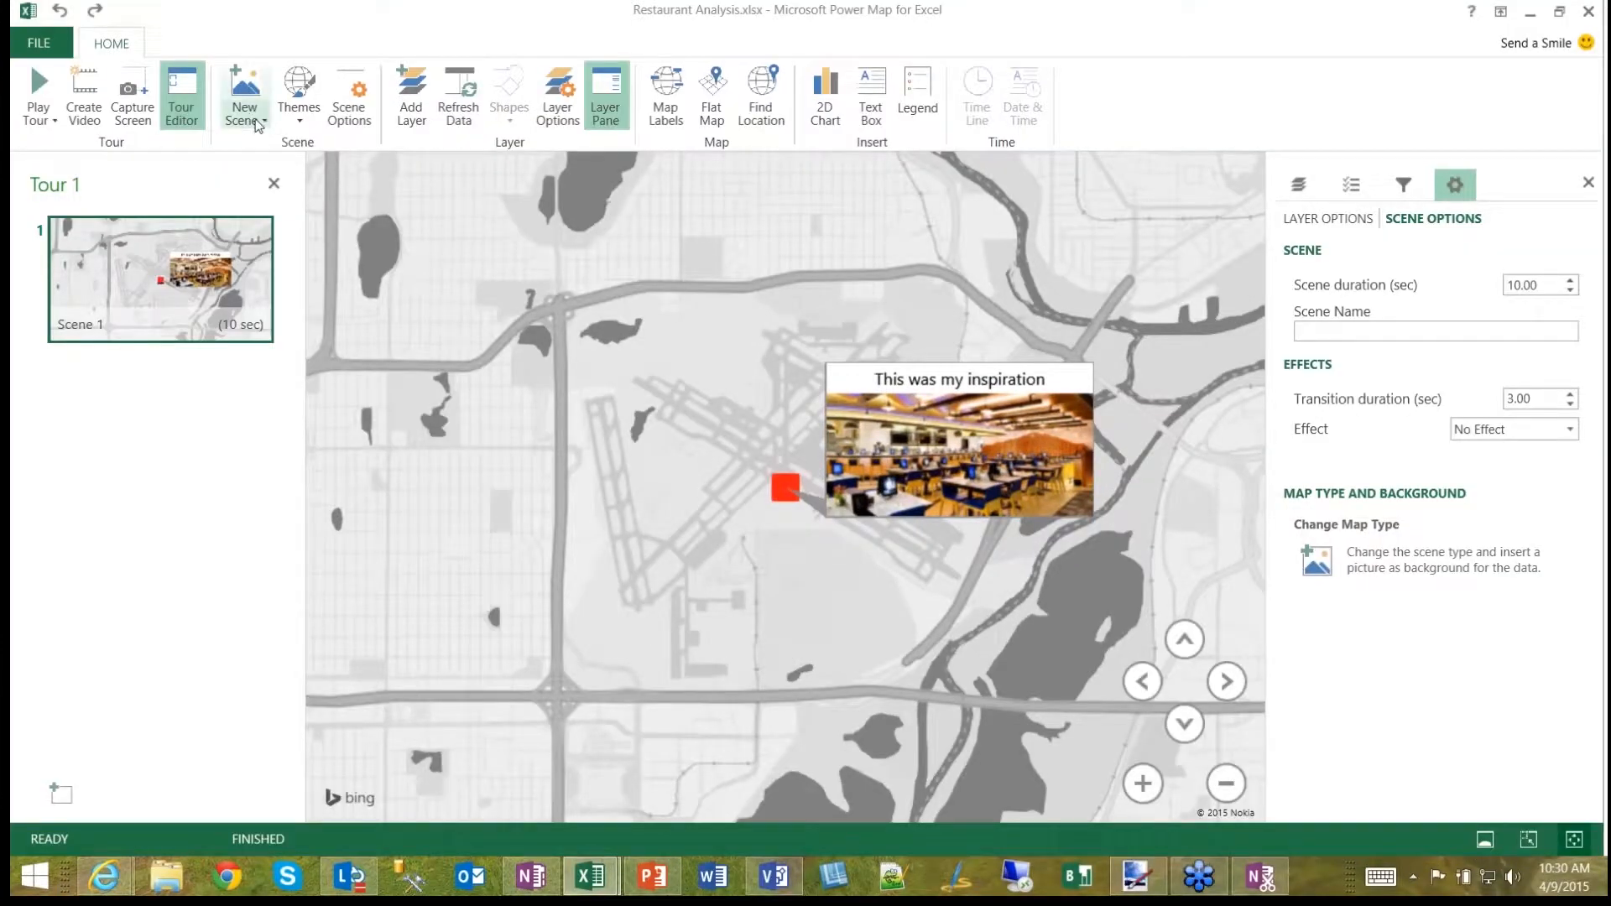
Step: Add a second scene that uses the existing custom map The Other Restaurant and frame the whole floor plan
{"action": "left_click", "coordinate": [258, 124]}
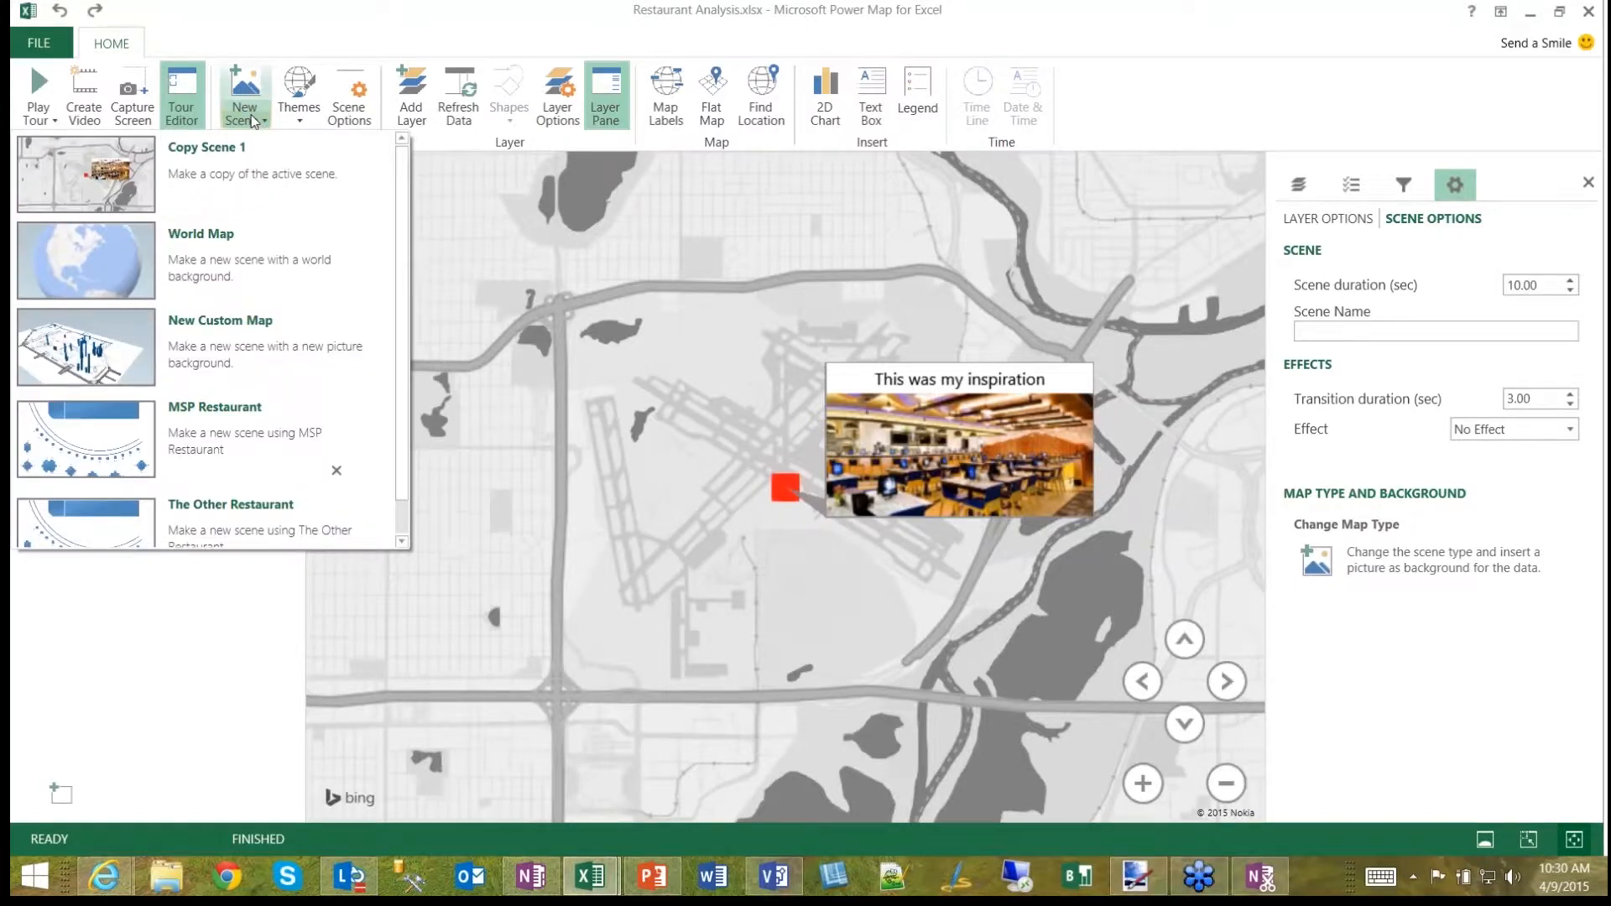
{"action": "scroll", "coordinate": [329, 526], "scroll_direction": "down", "scroll_amount": 1}
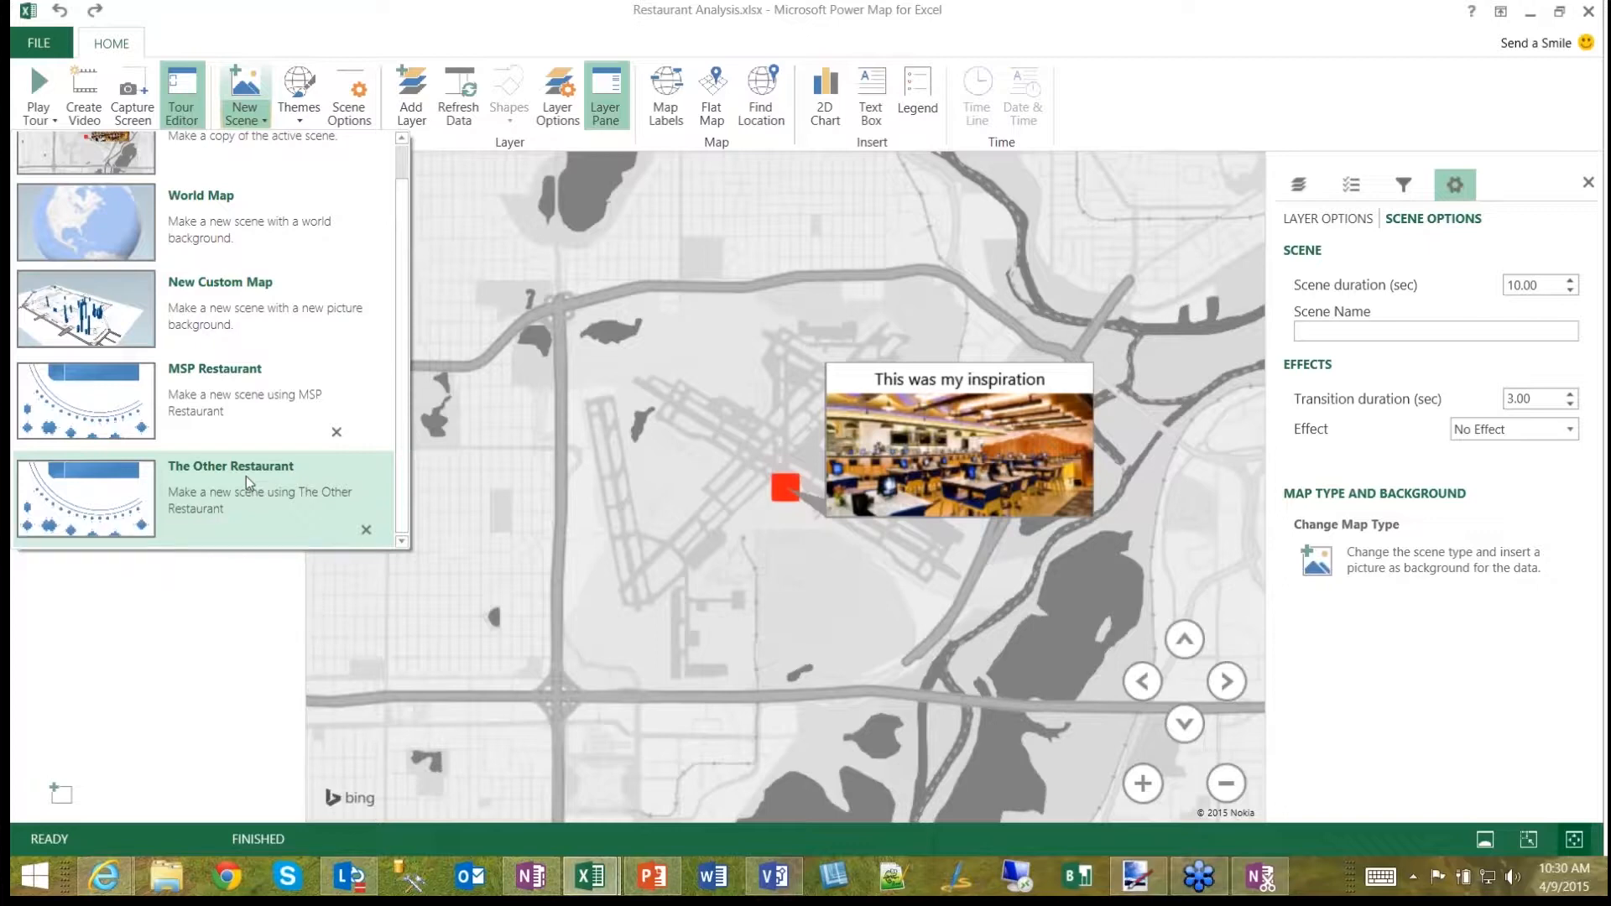
{"action": "left_click", "coordinate": [190, 495]}
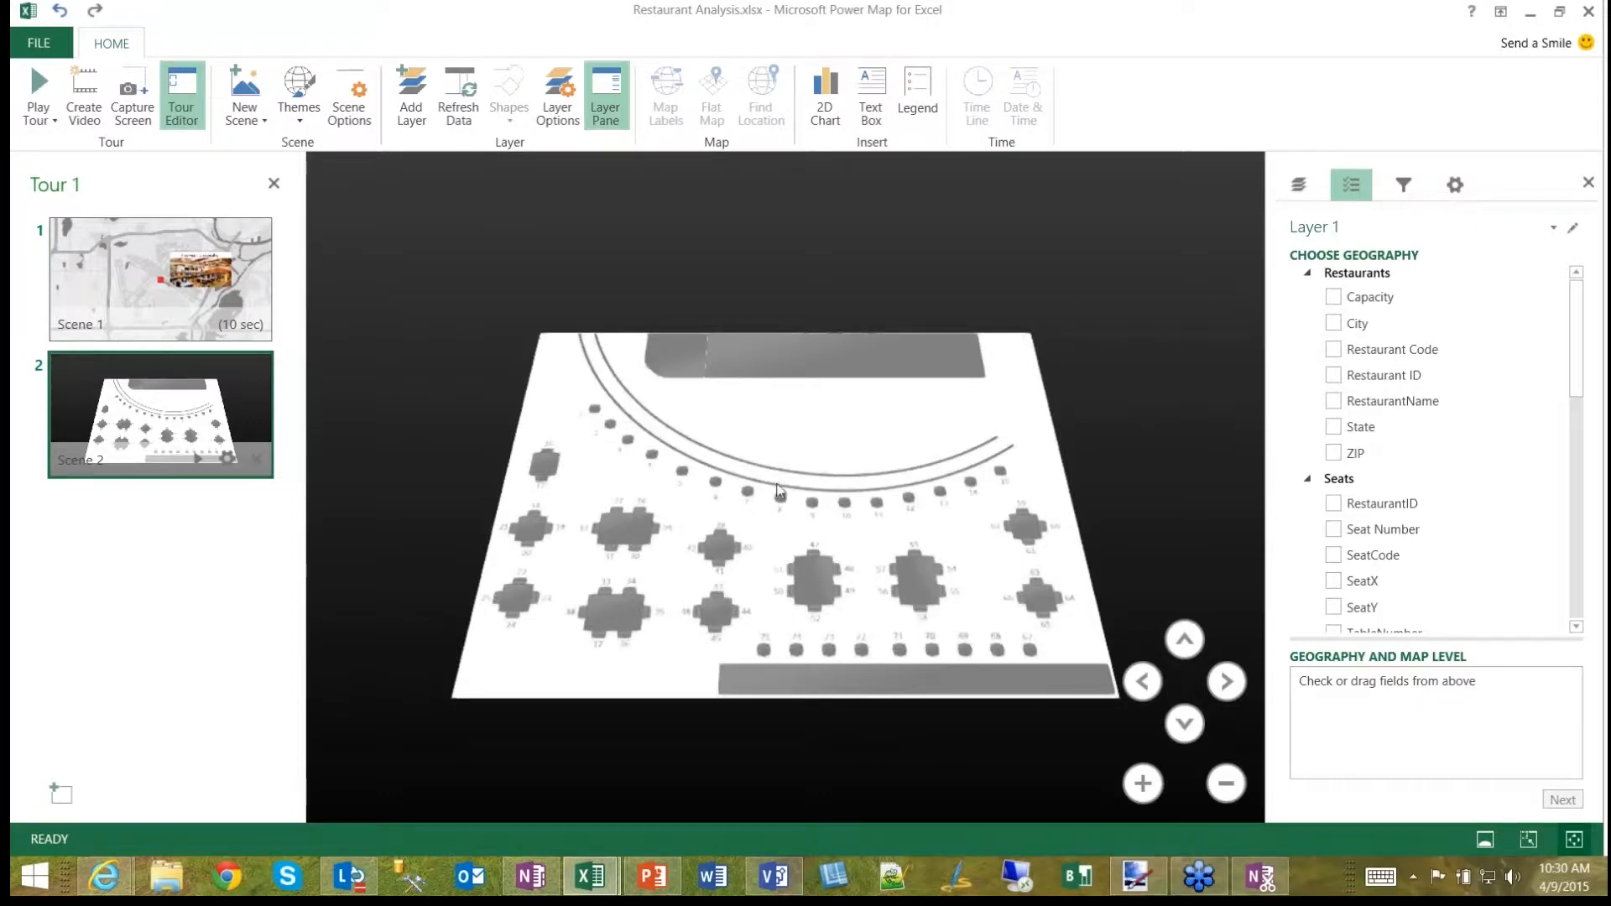
{"action": "mouse_move", "coordinate": [233, 452]}
{"action": "left_click", "coordinate": [1141, 787]}
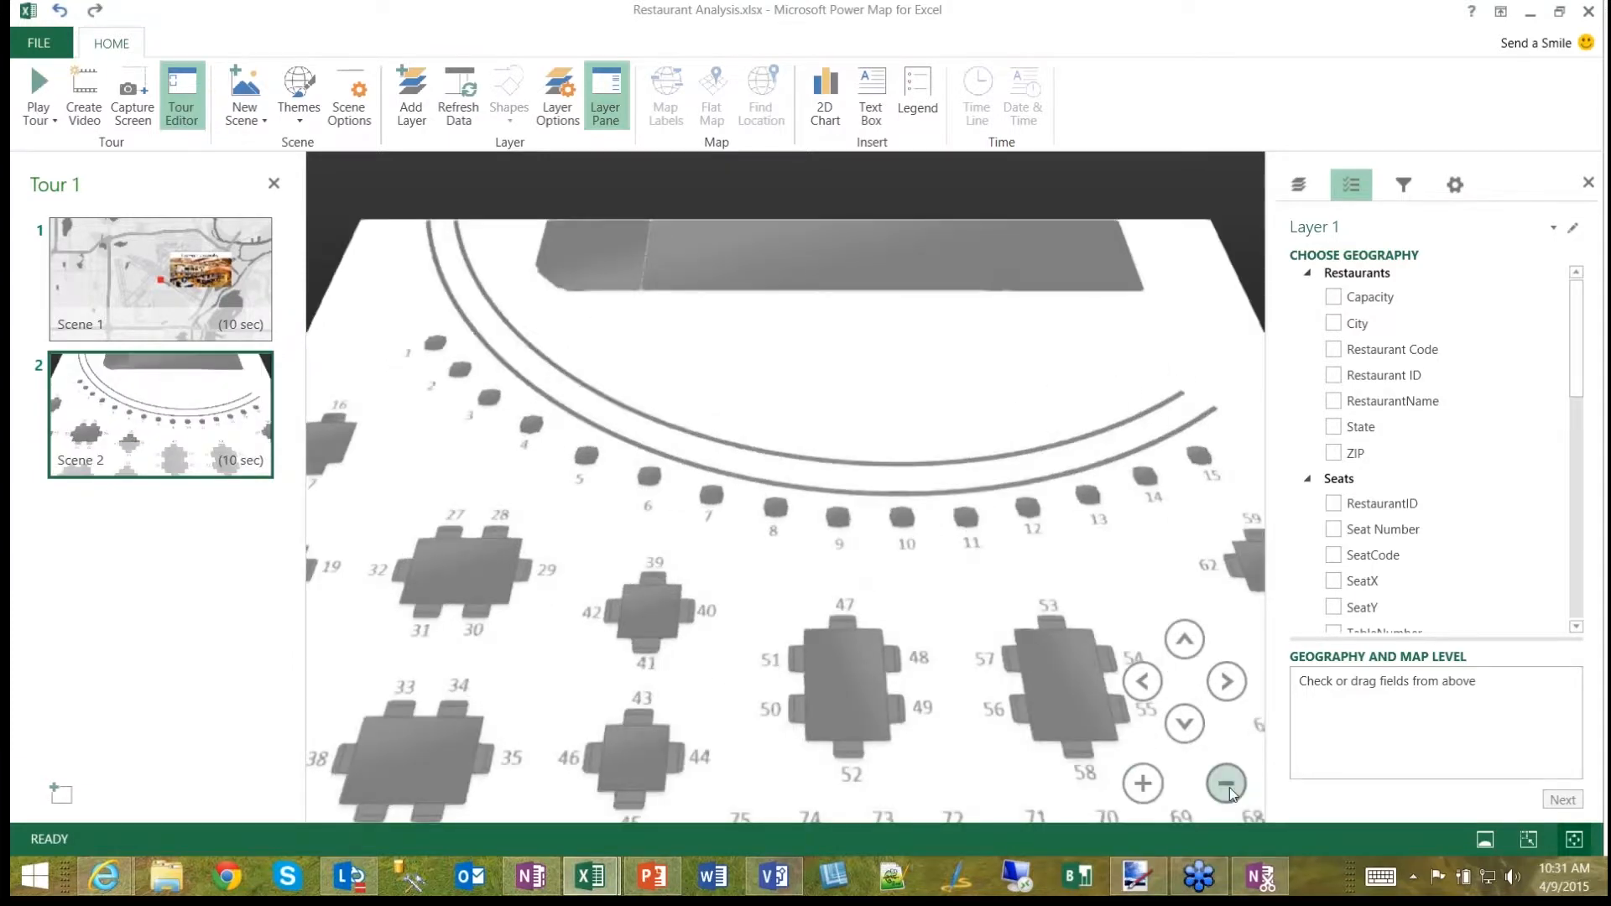
{"action": "left_click", "coordinate": [1231, 787]}
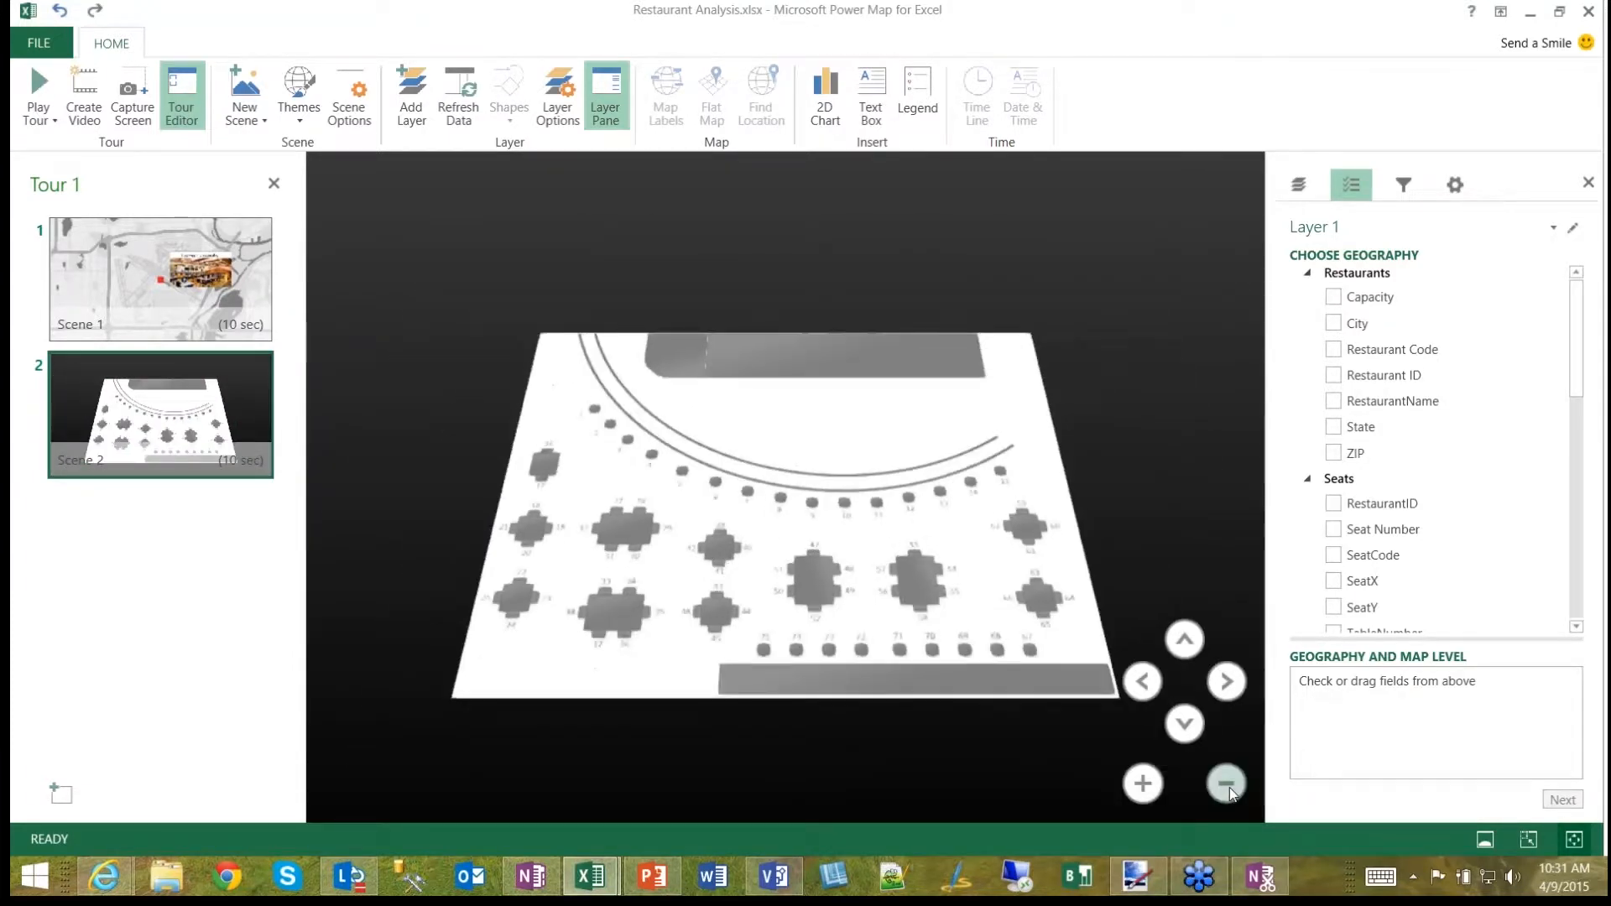
{"action": "left_click", "coordinate": [1142, 784]}
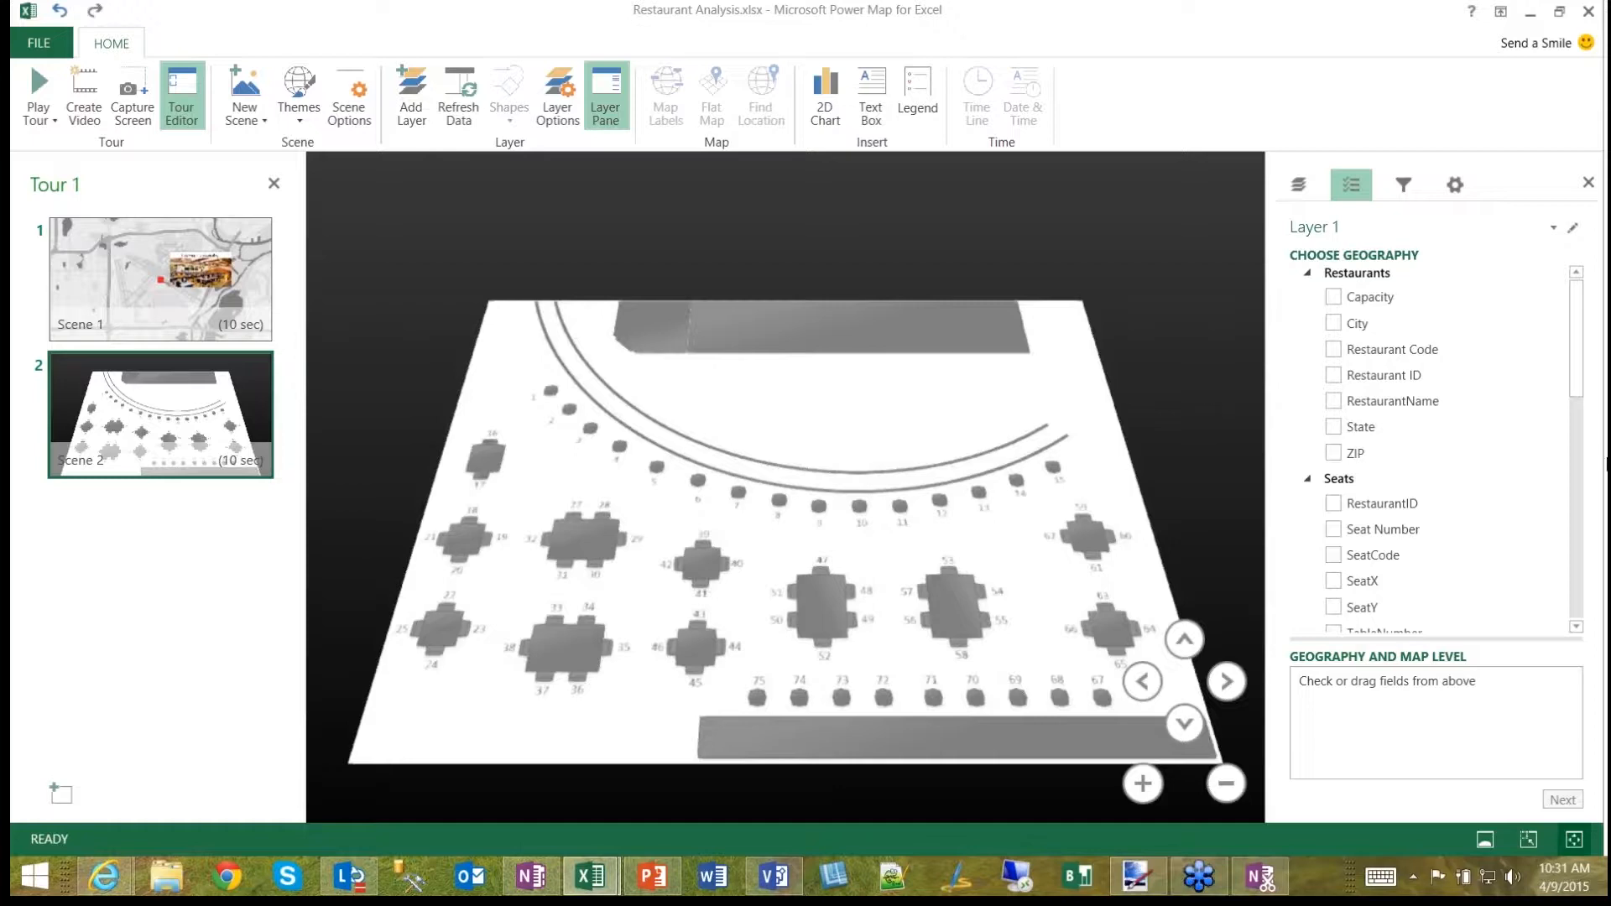
Step: Try plotting the tables with TableX as X Coordinate and TableY as Y Coordinate, and delete the second scene
{"action": "left_click", "coordinate": [1577, 628]}
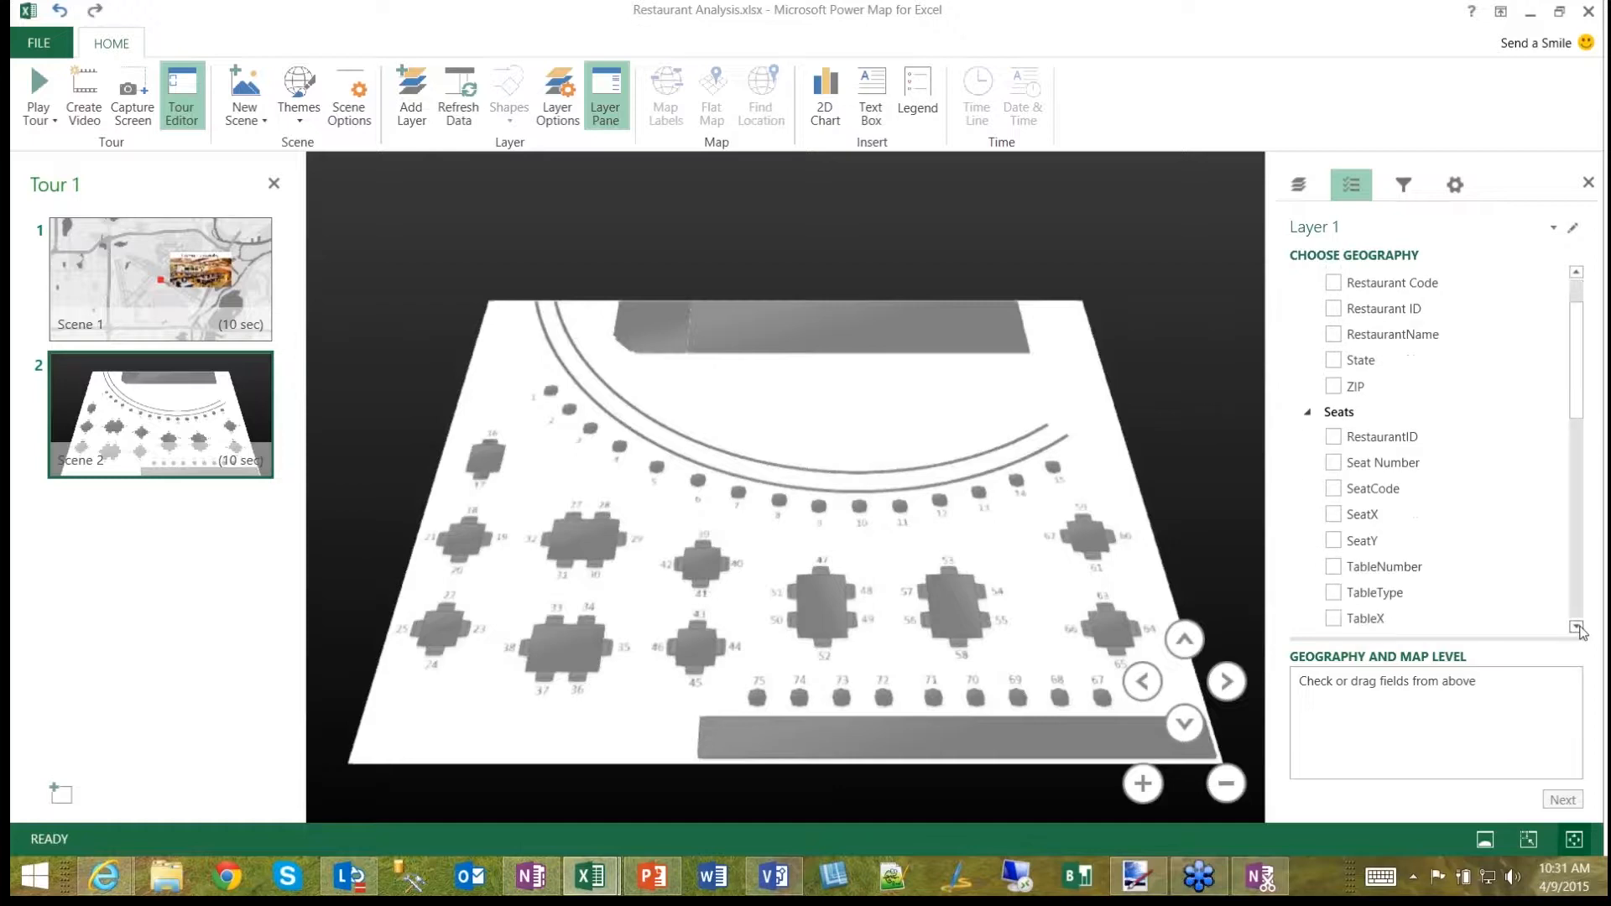
{"action": "left_click", "coordinate": [1336, 552]}
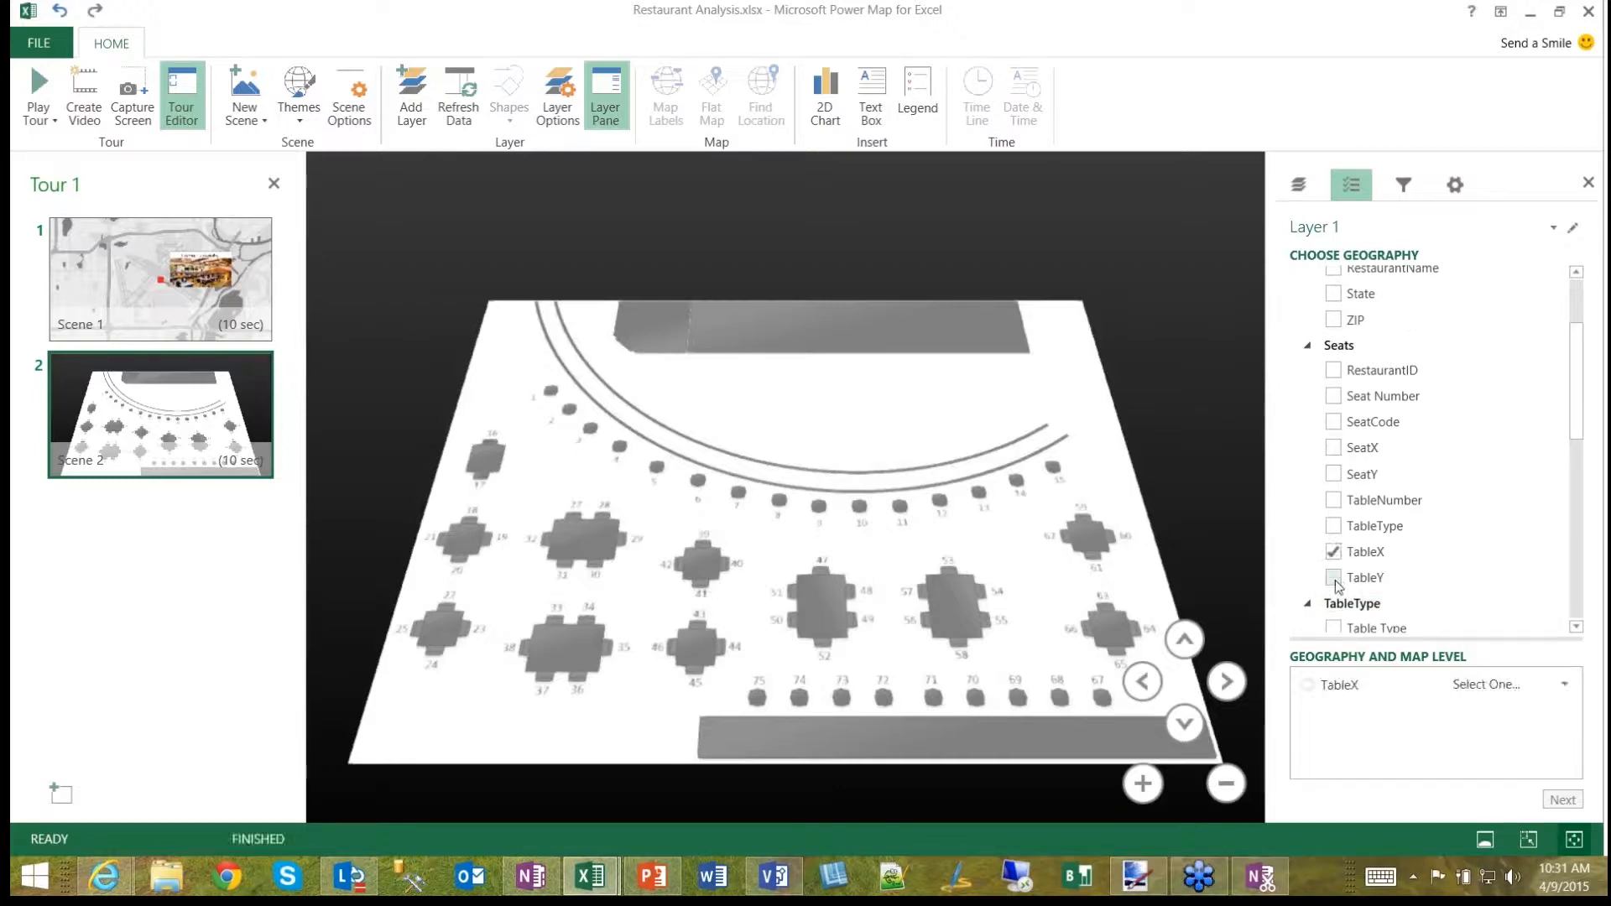
{"action": "left_click", "coordinate": [1334, 578]}
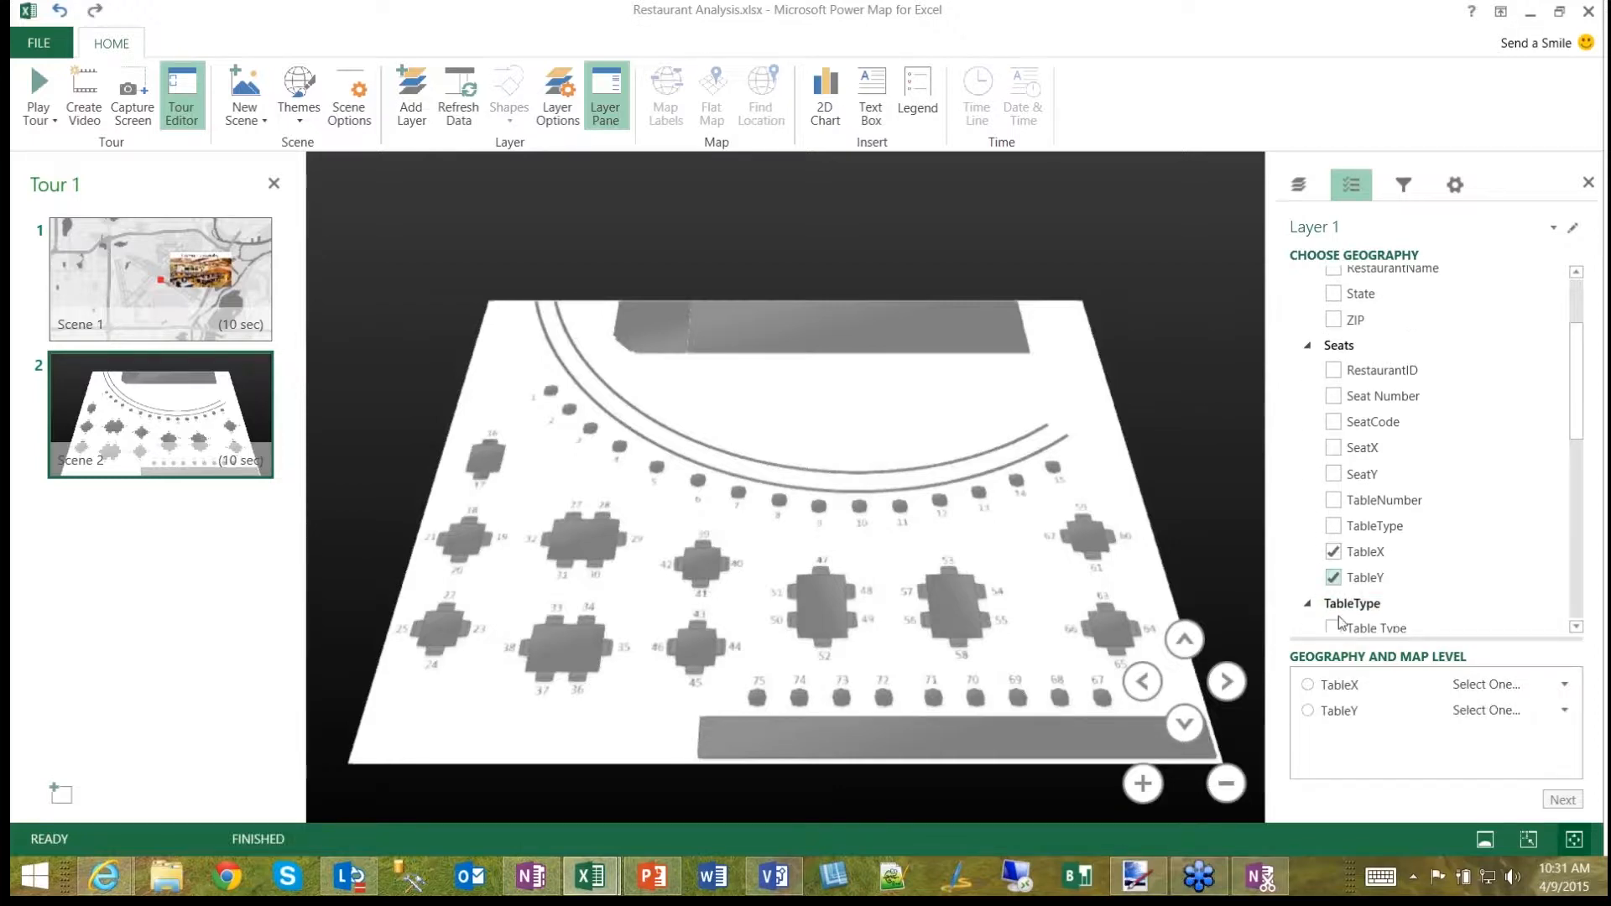
{"action": "left_click", "coordinate": [1567, 685]}
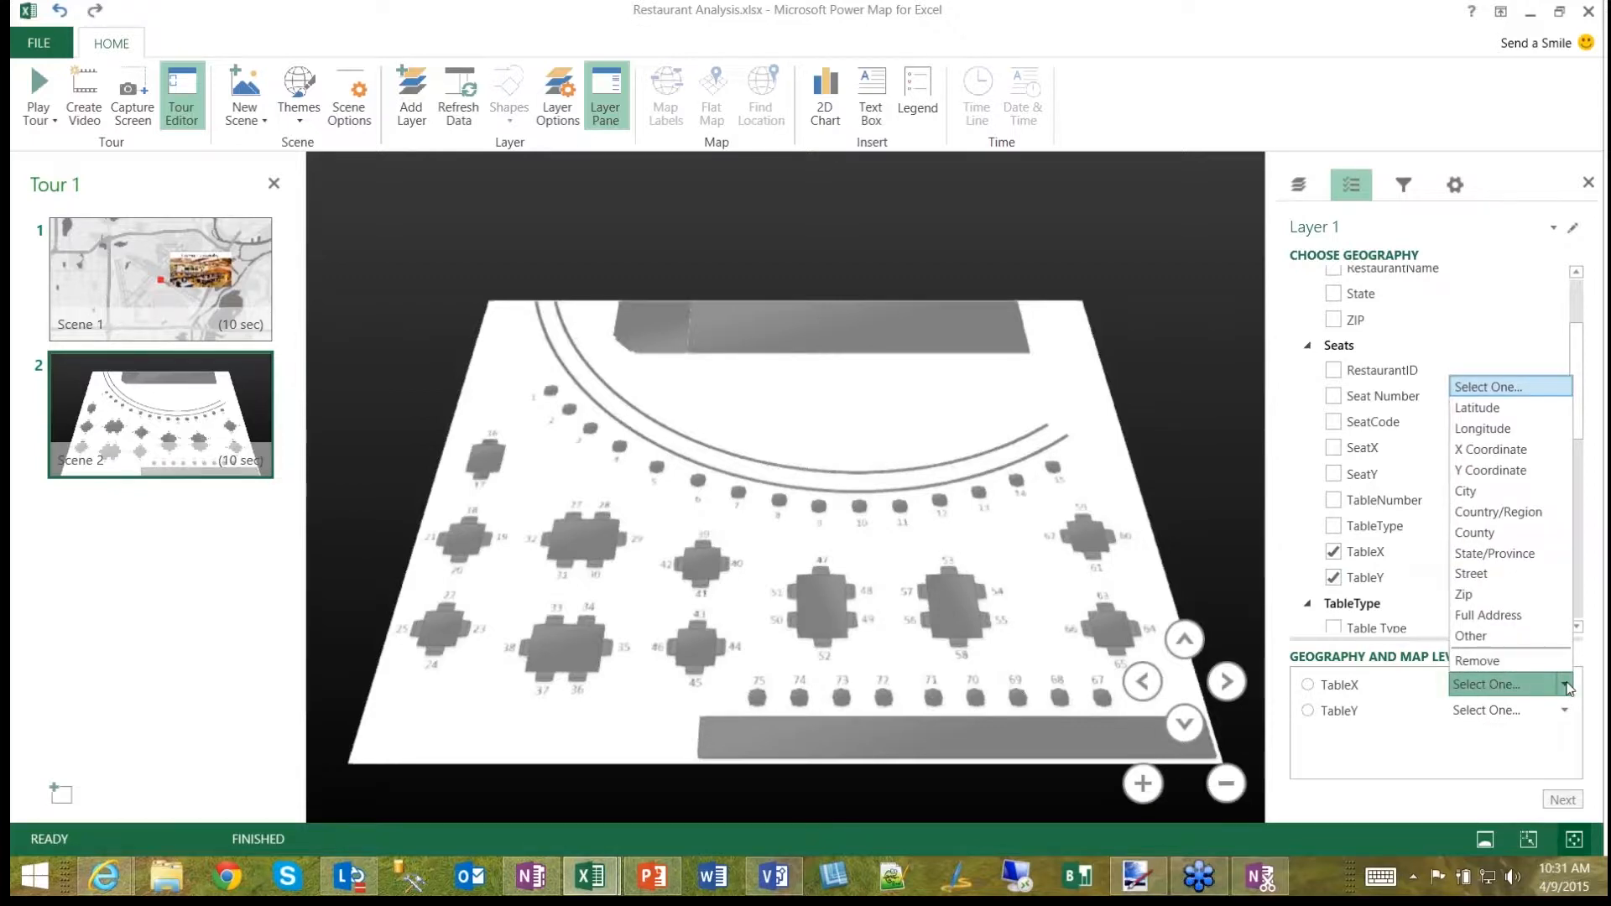
{"action": "left_click", "coordinate": [1521, 451]}
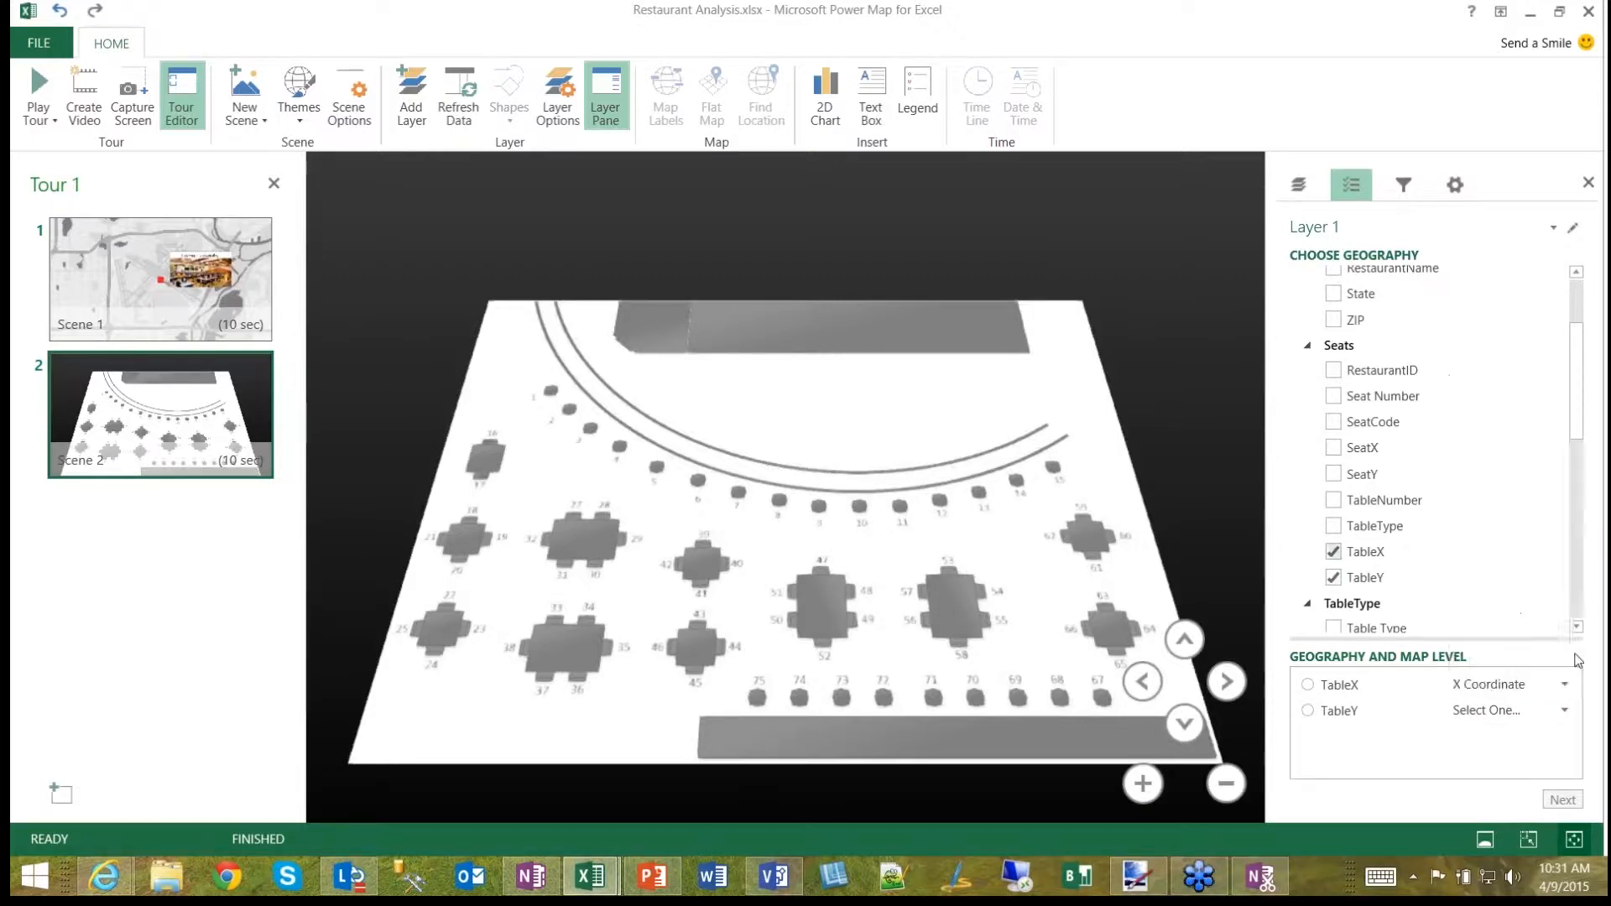
{"action": "left_click", "coordinate": [1567, 712]}
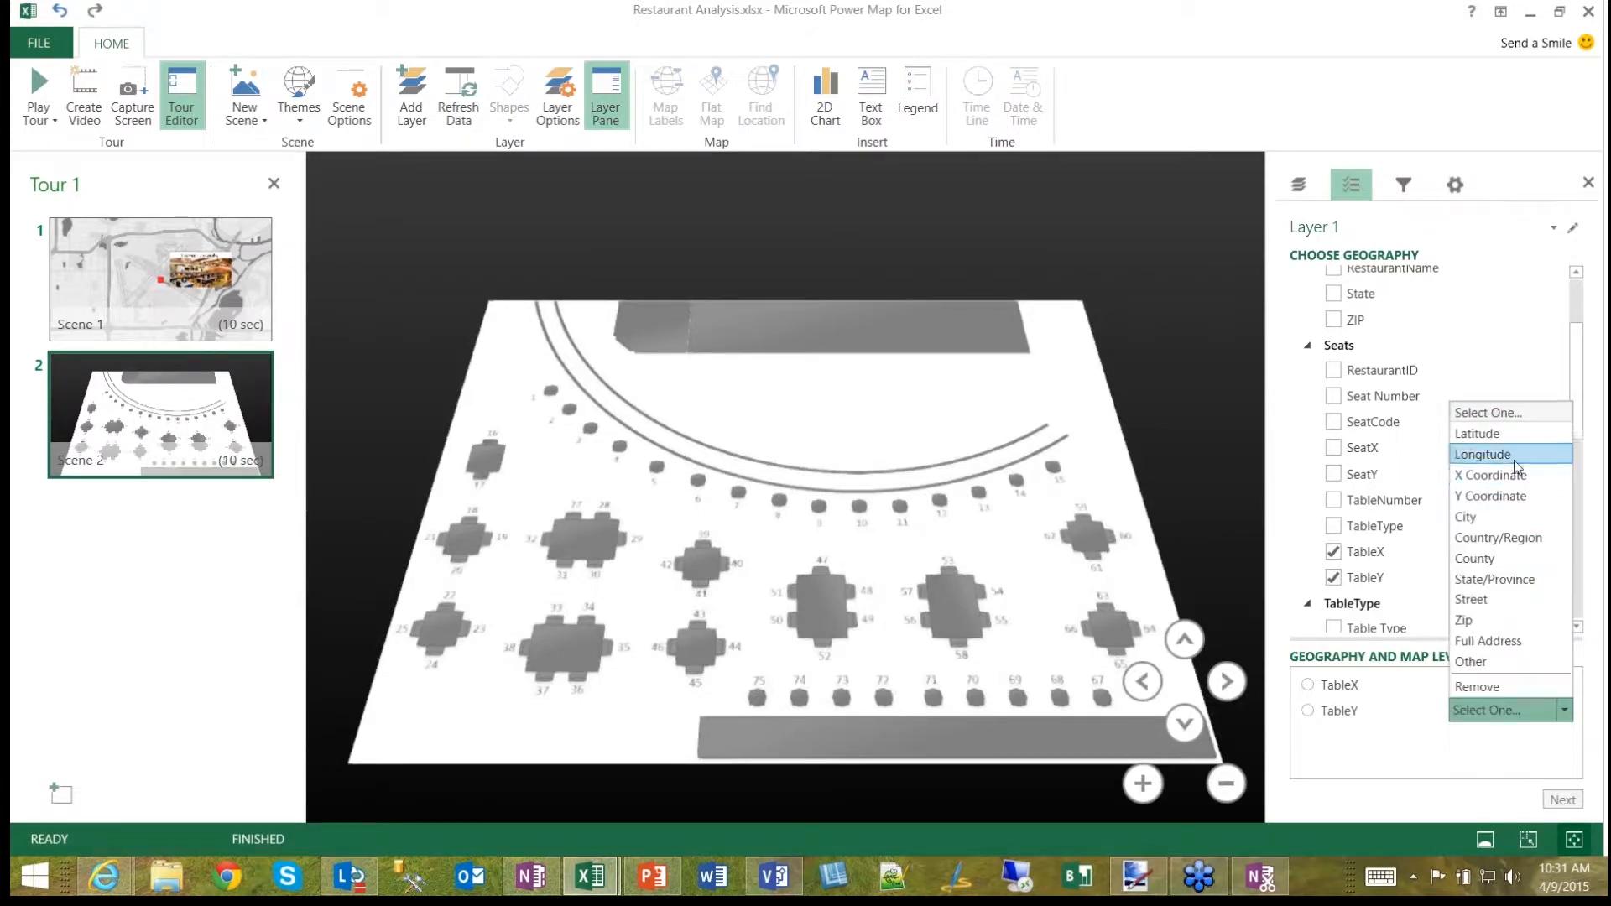
{"action": "left_click", "coordinate": [1521, 497]}
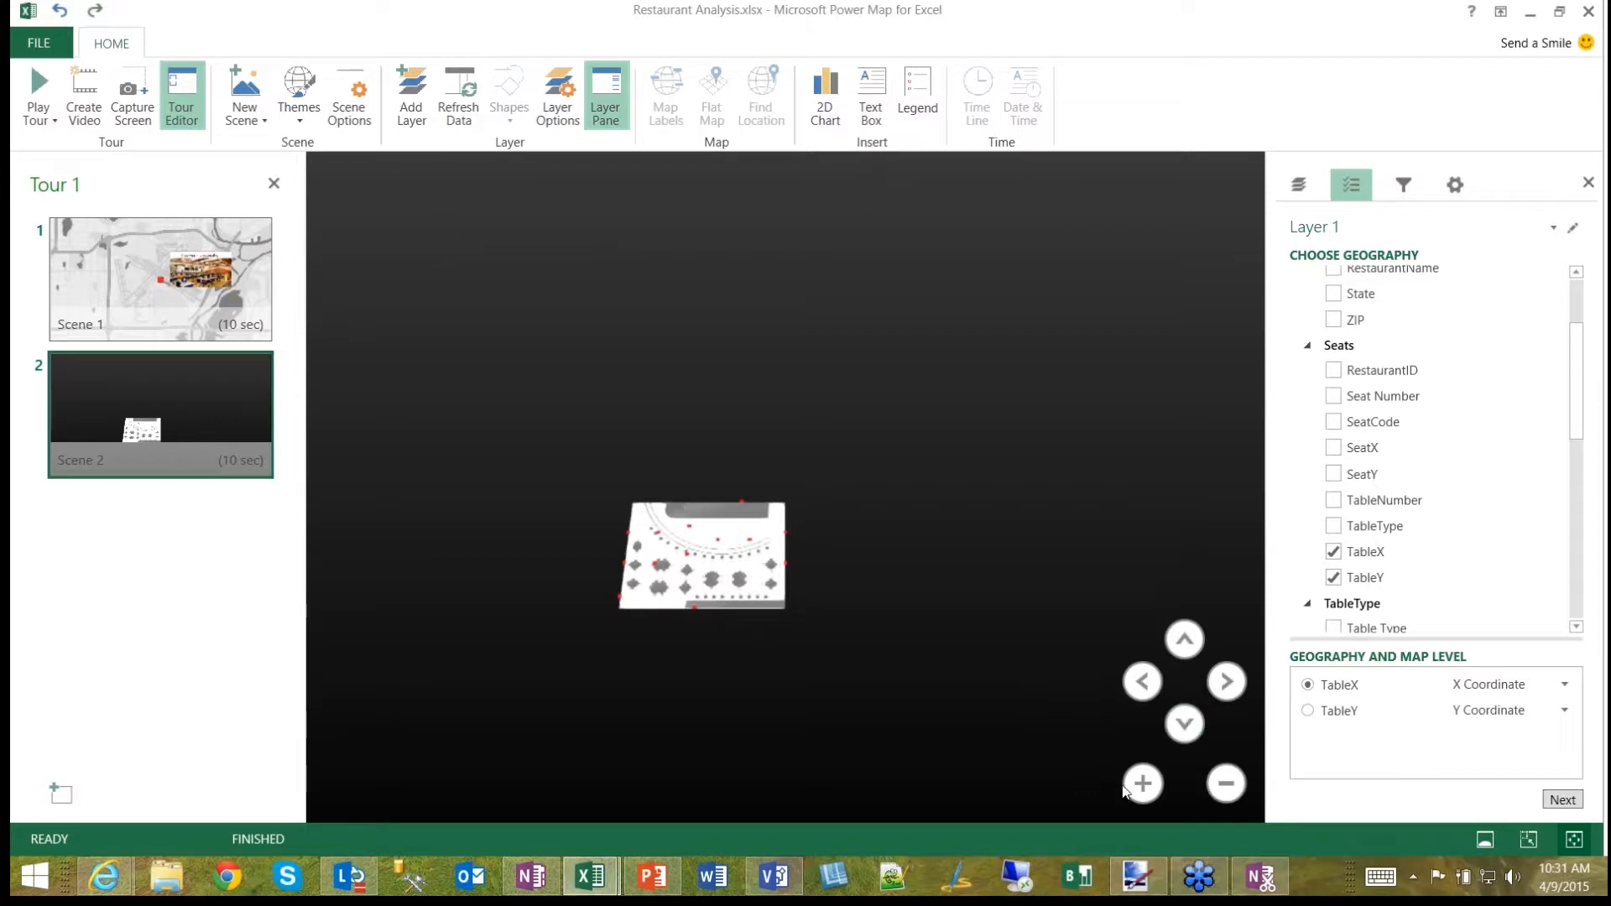
{"action": "left_click", "coordinate": [1156, 782]}
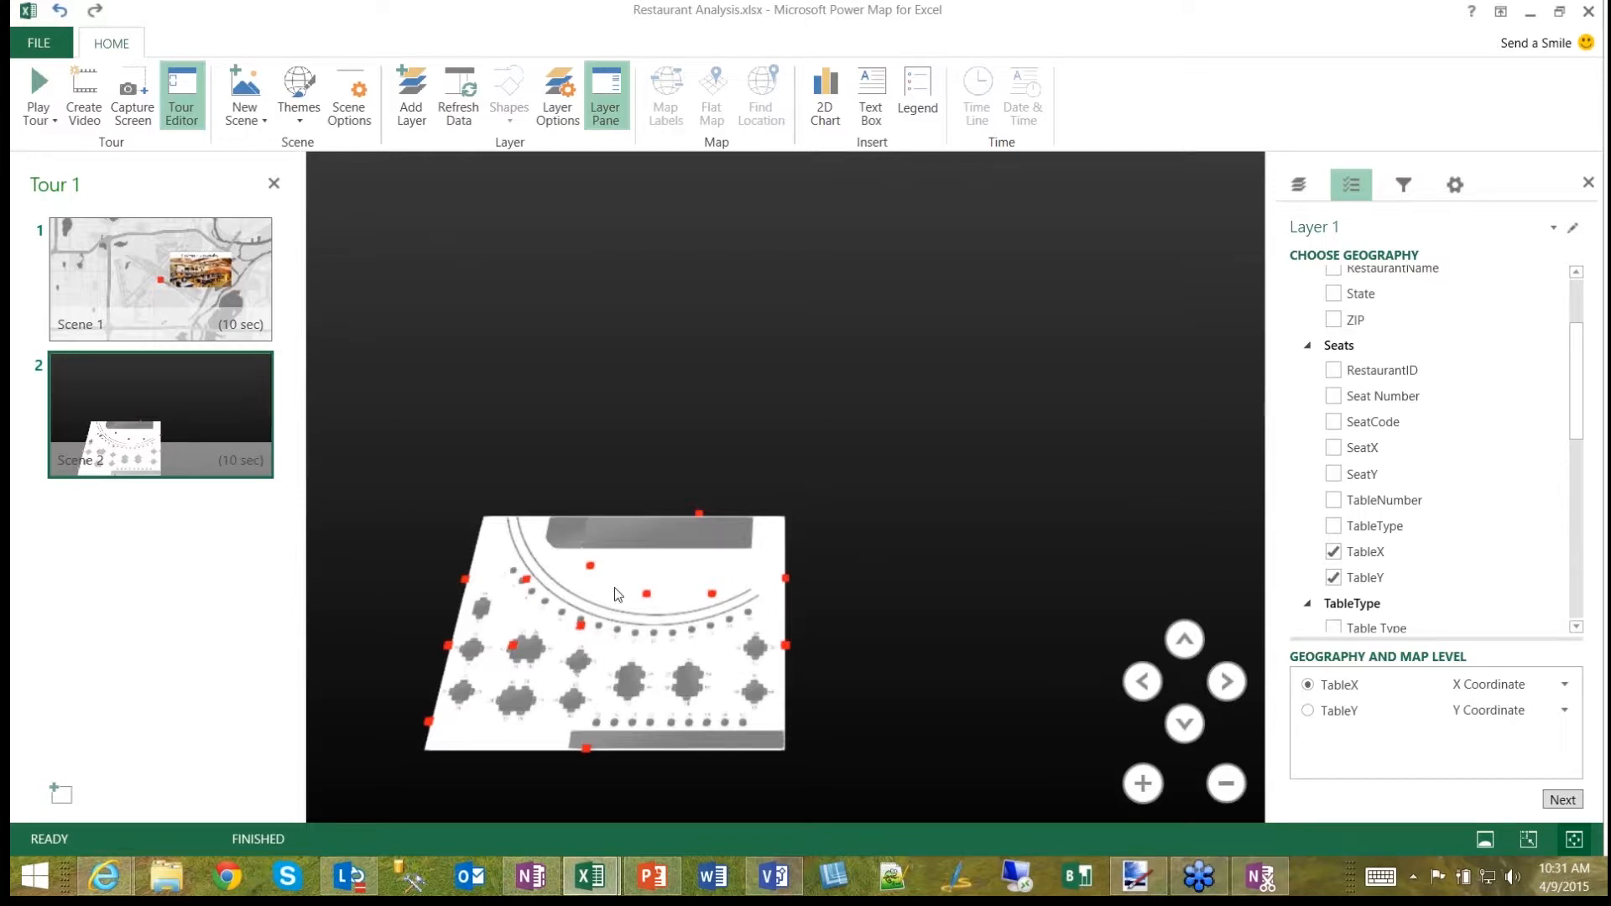
{"action": "mouse_move", "coordinate": [208, 406]}
{"action": "left_click", "coordinate": [251, 462]}
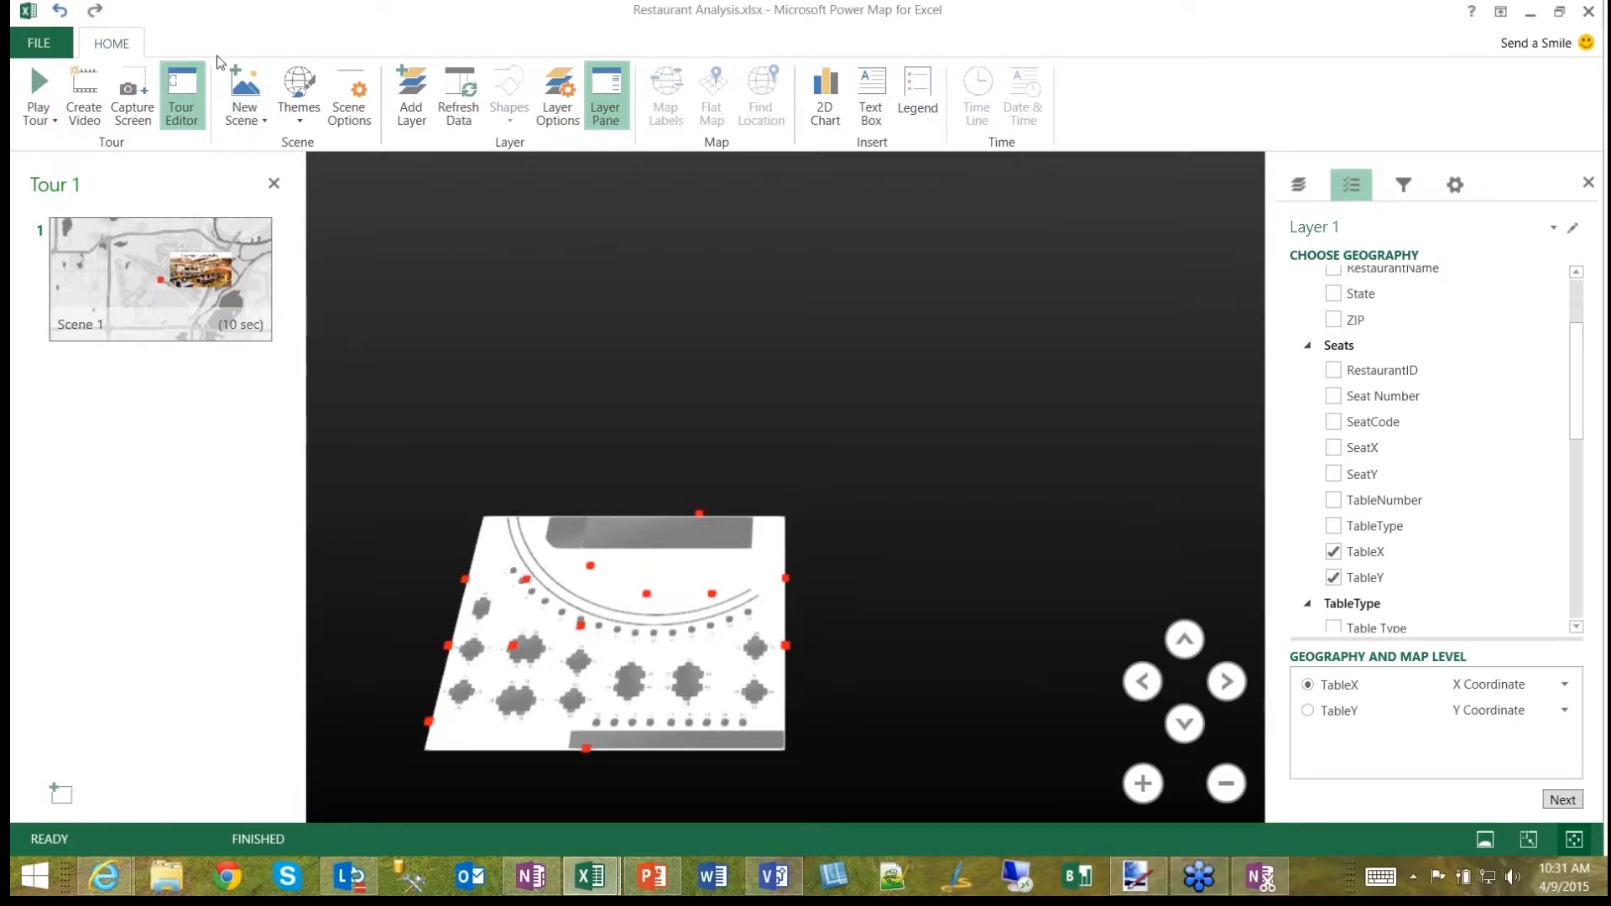
Step: Add a second scene based on a new custom map and name the map My Restaurant
{"action": "left_click", "coordinate": [243, 124]}
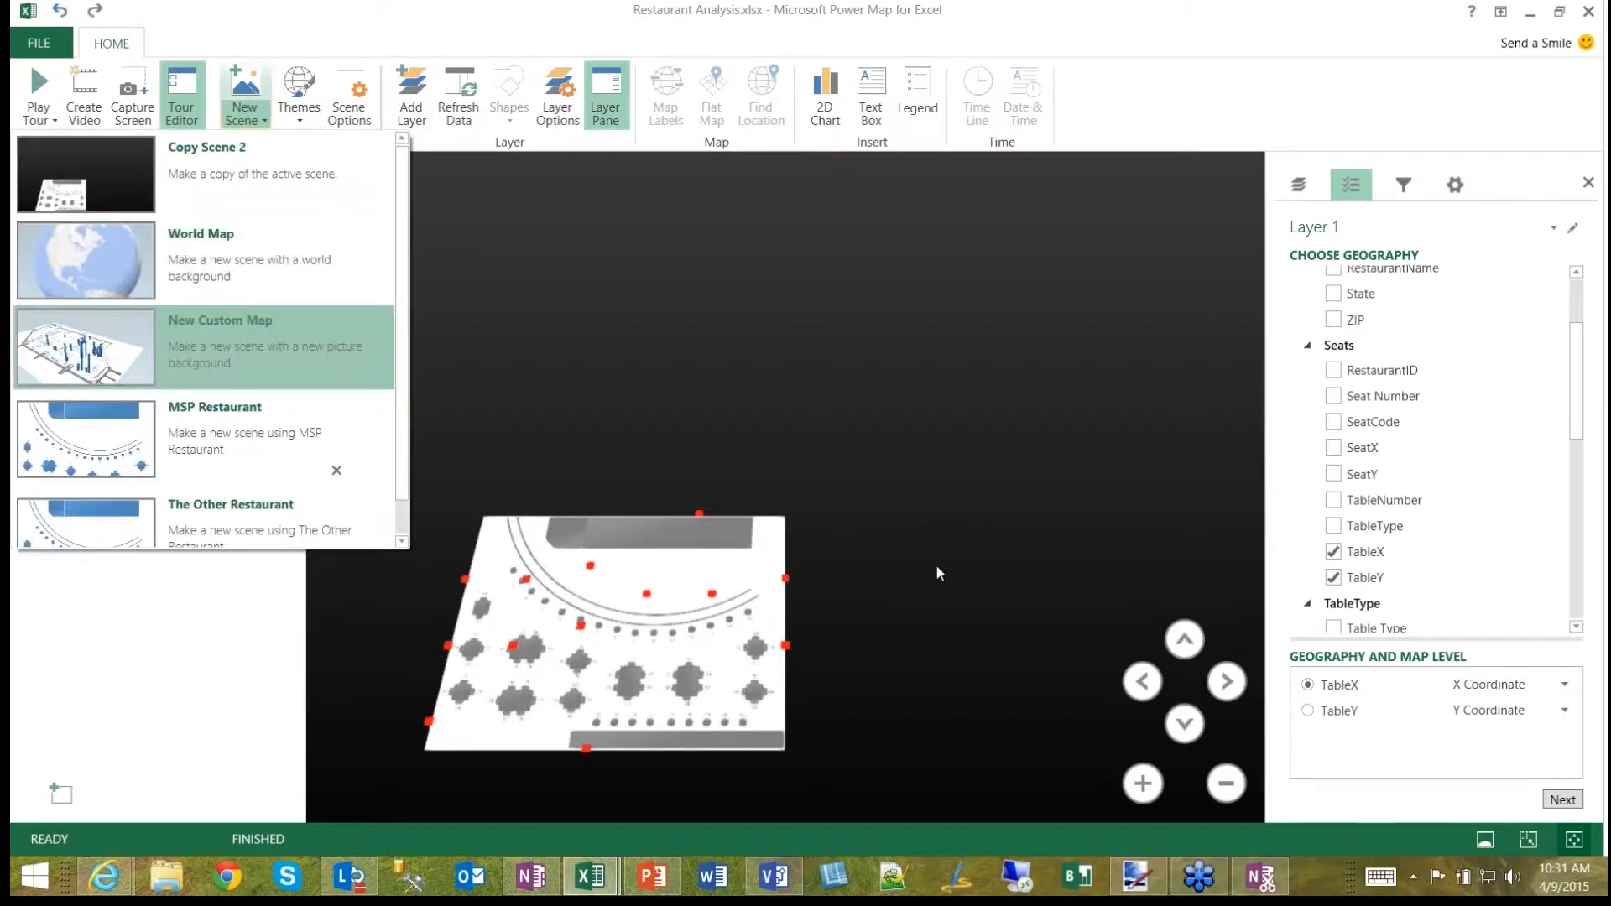
{"action": "left_click", "coordinate": [204, 347]}
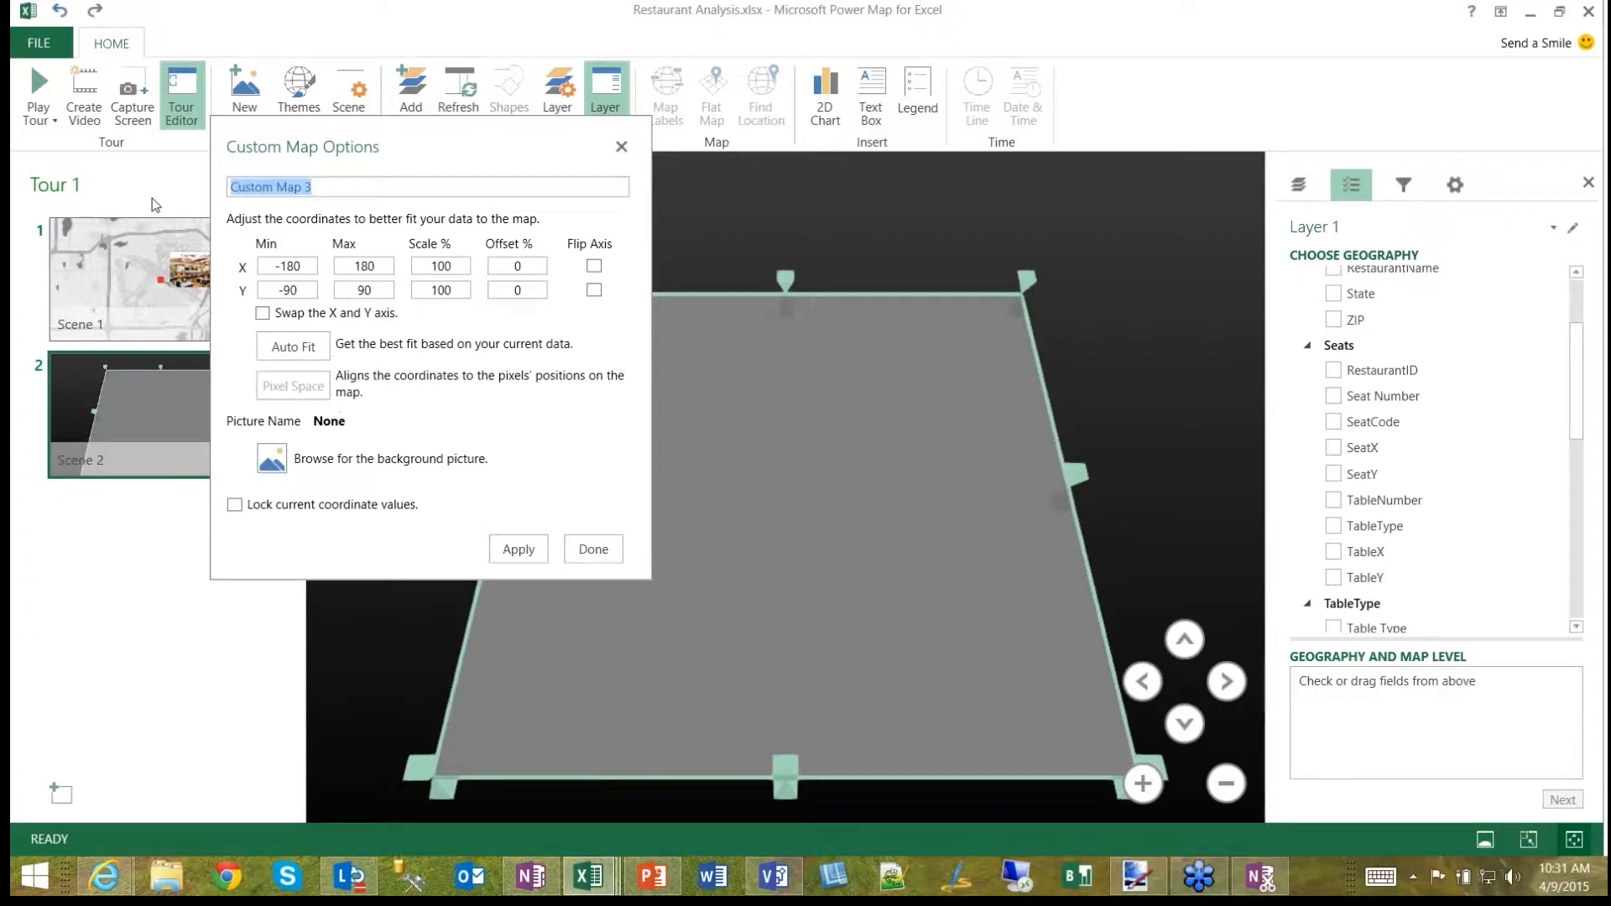
{"action": "type", "text": "My "}
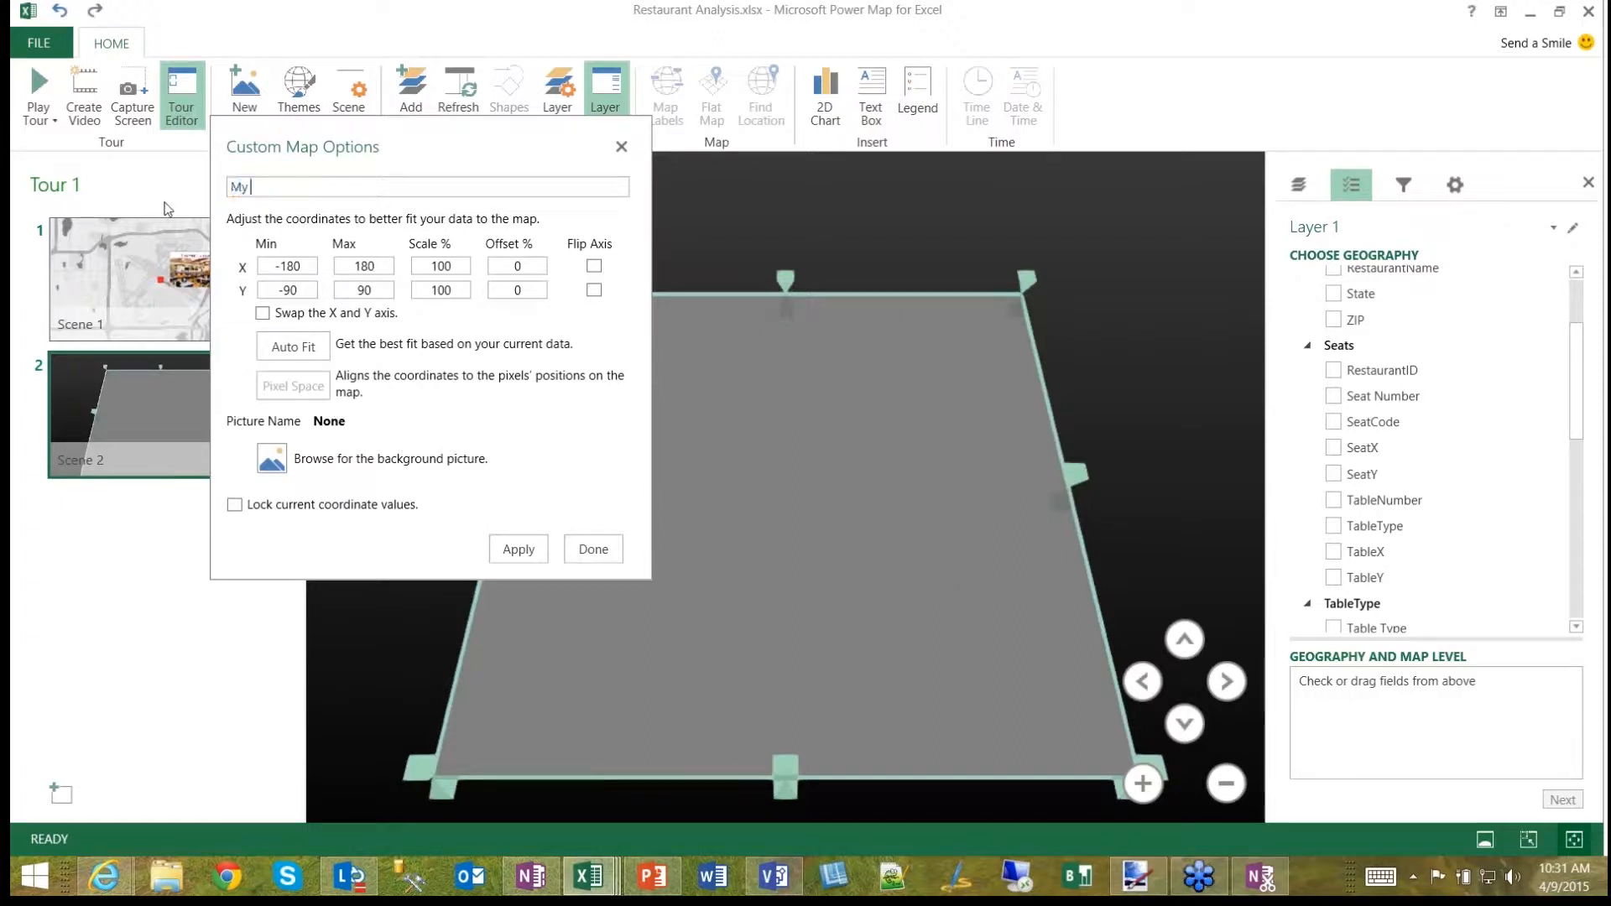
{"action": "type", "text": "Restaurant"}
Step: Use the Restaurant Floor Plan picture from the Power Map on Restaurant folder under Documents, Presentations as the custom map's background
{"action": "left_click", "coordinate": [363, 468]}
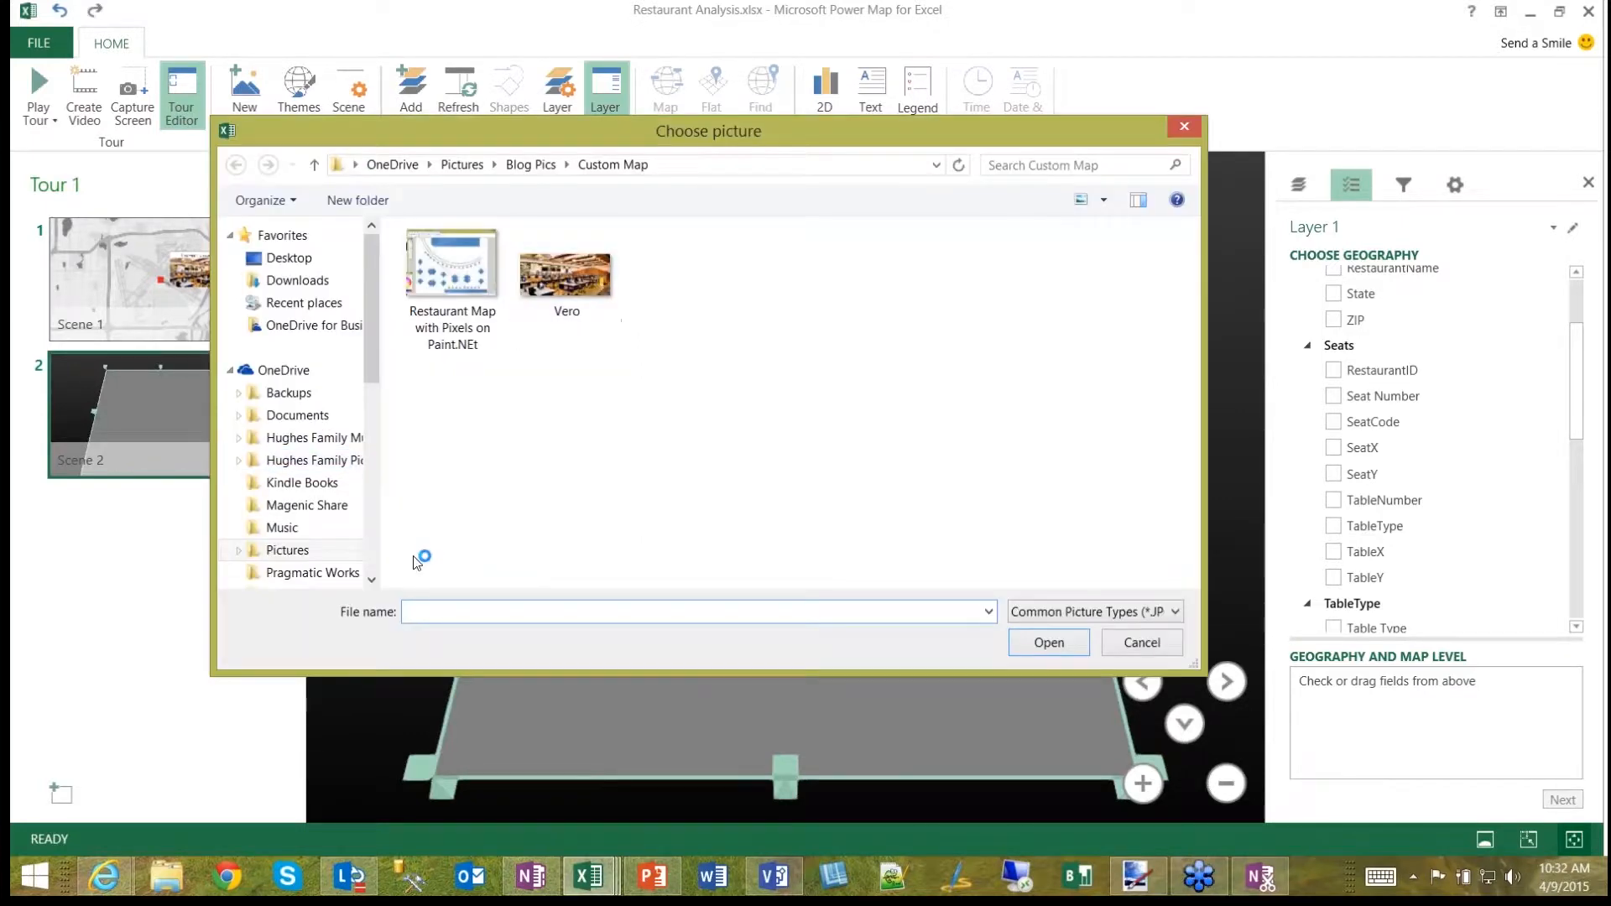
{"action": "scroll", "coordinate": [375, 315], "scroll_direction": "down", "scroll_amount": 6}
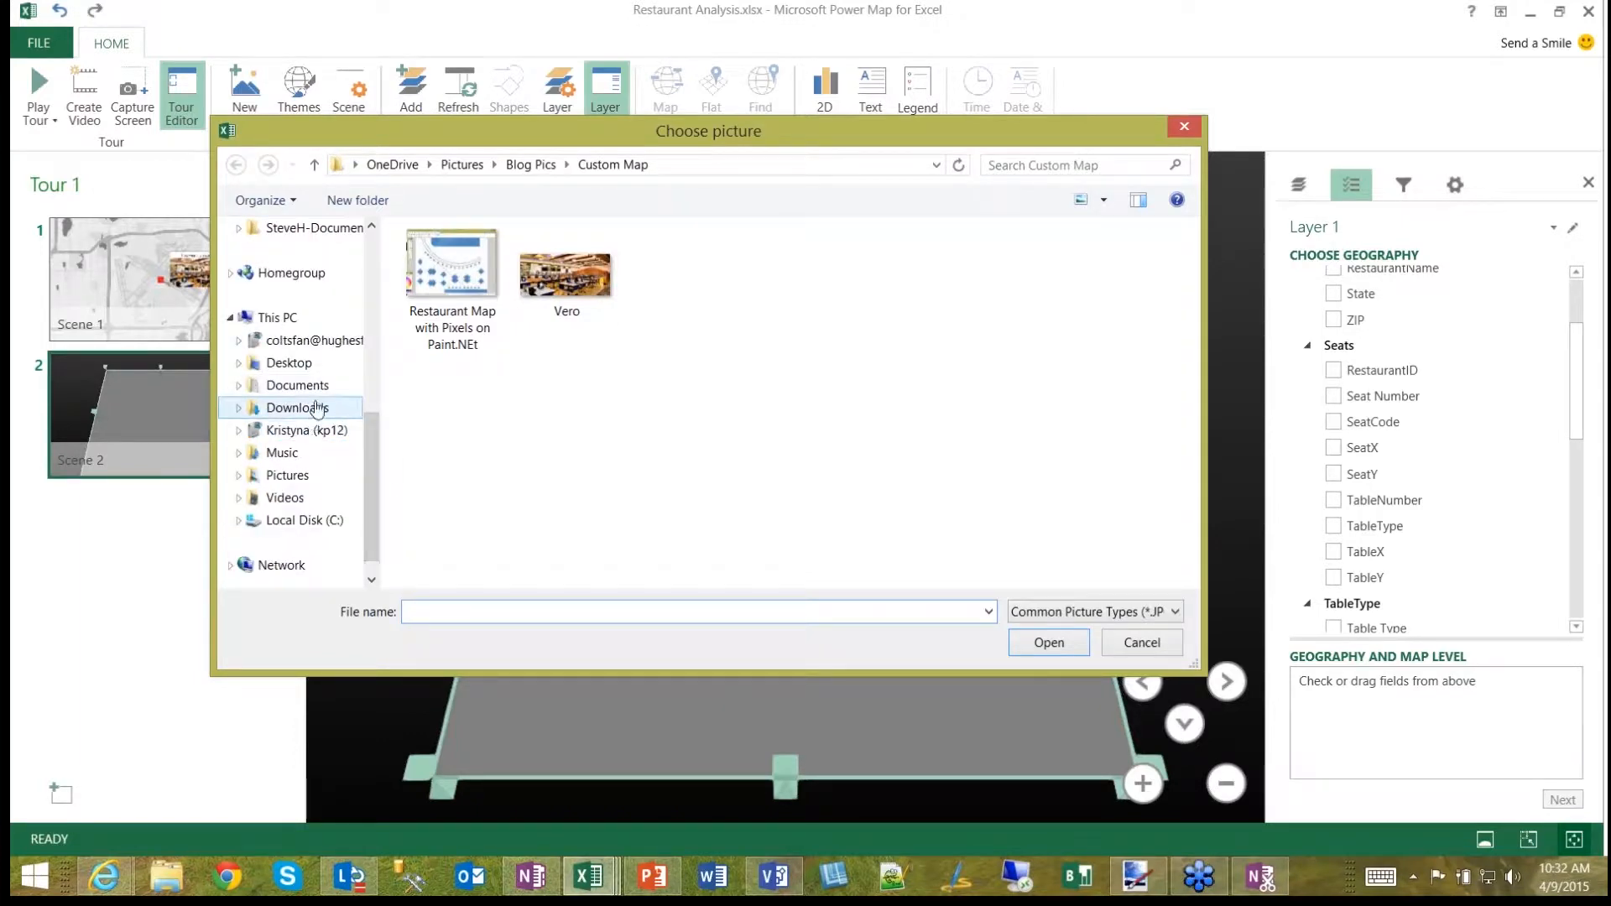
{"action": "left_click", "coordinate": [326, 391]}
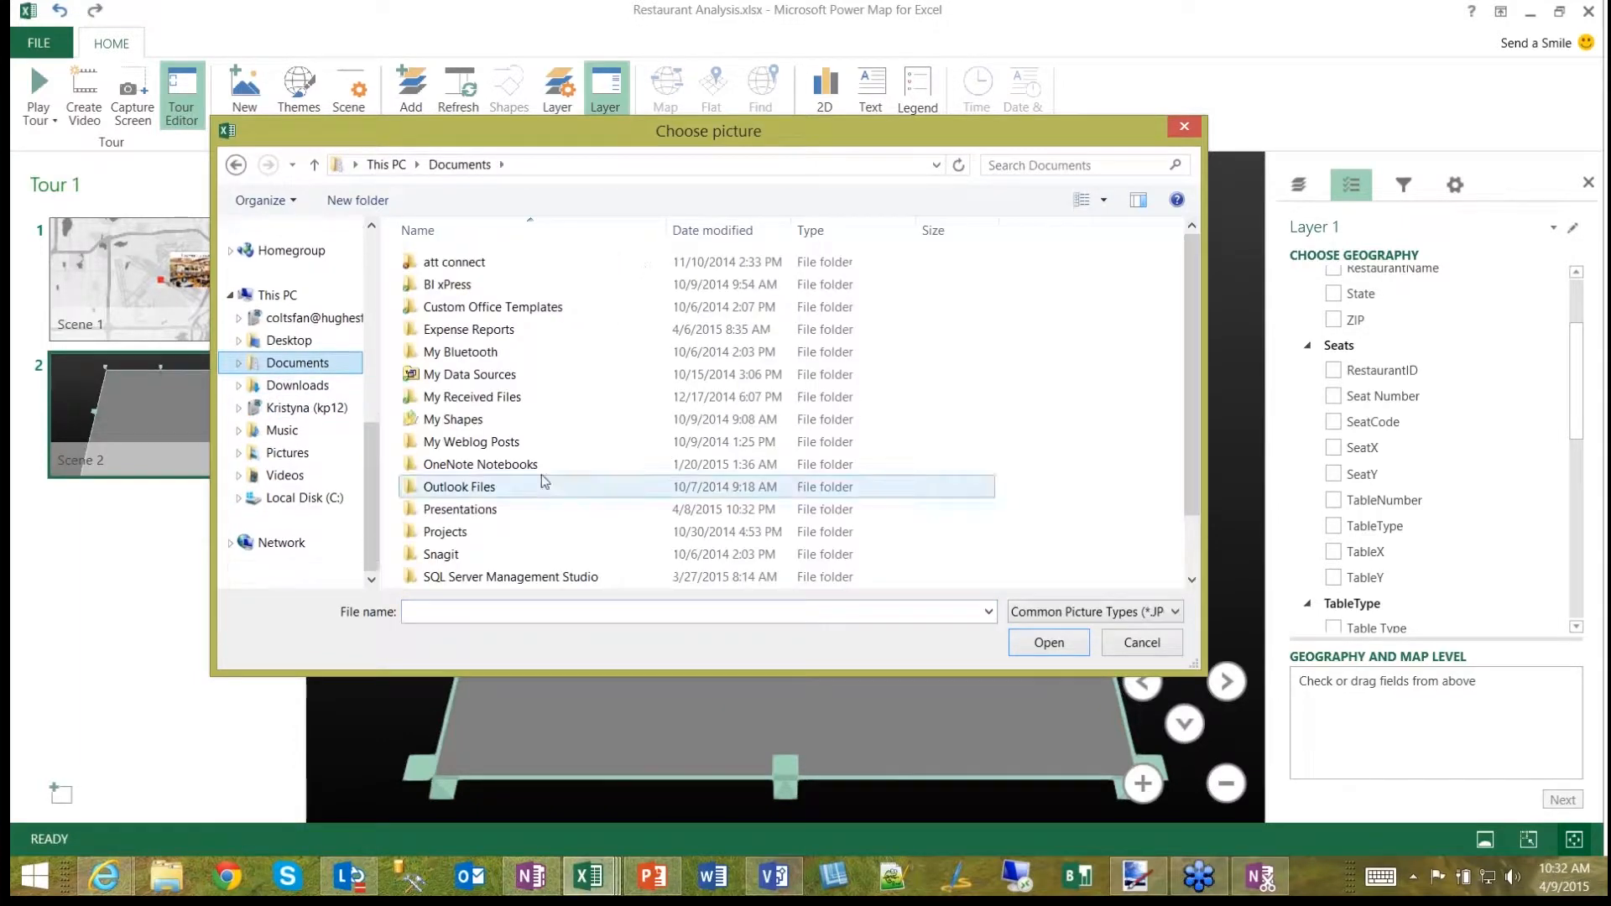
{"action": "left_click", "coordinate": [467, 511]}
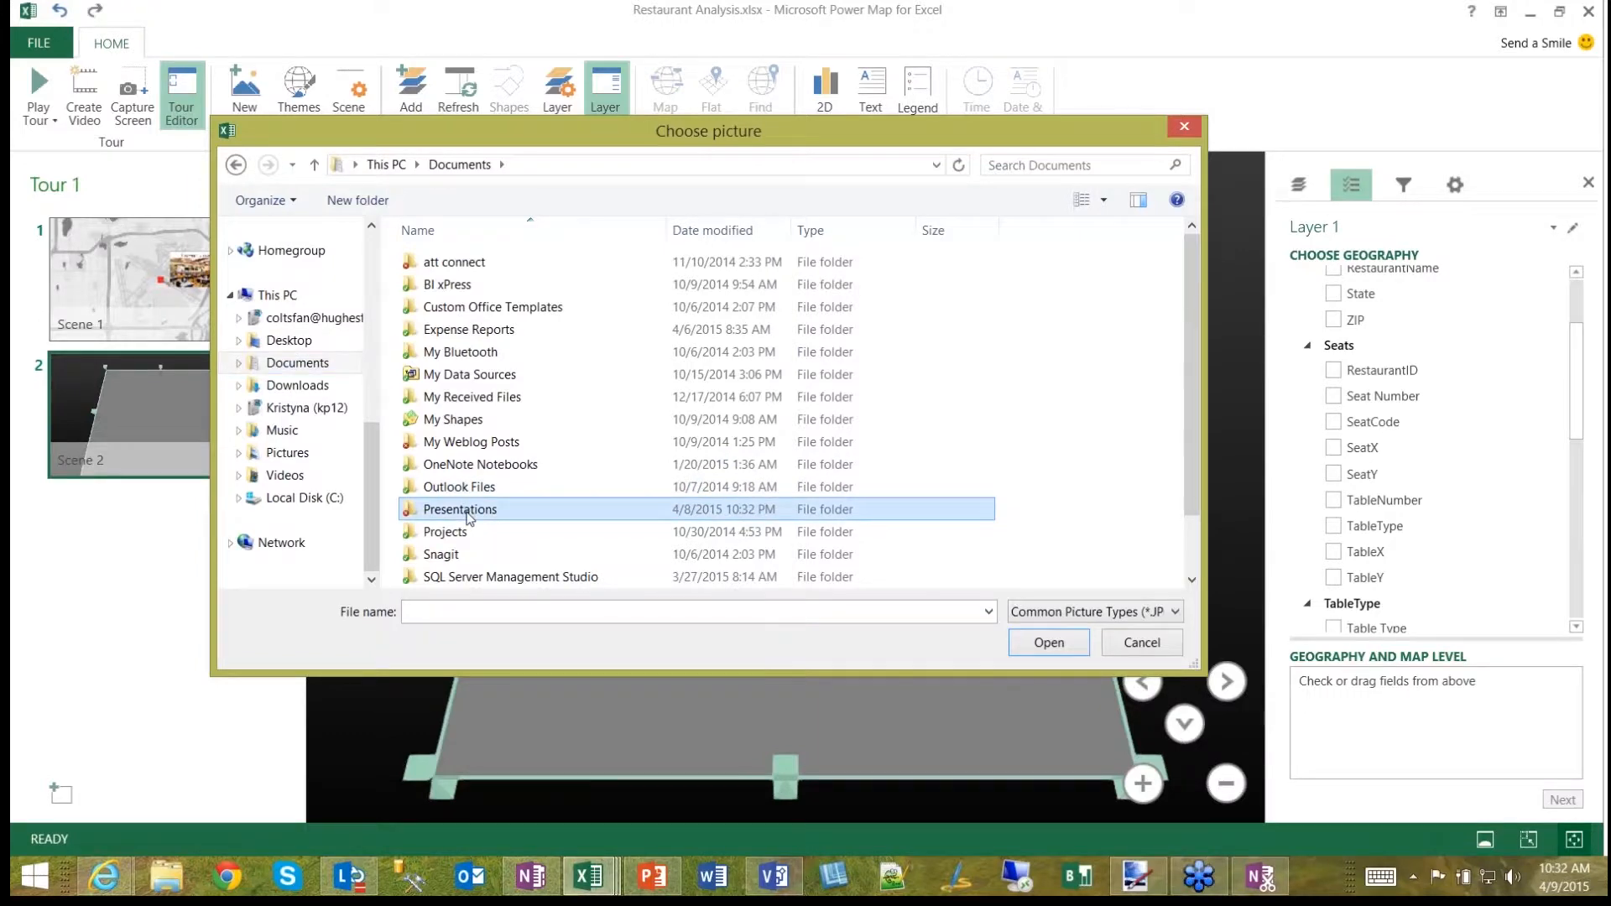
{"action": "double_click", "coordinate": [467, 511]}
{"action": "double_click", "coordinate": [474, 325]}
{"action": "double_click", "coordinate": [485, 262]}
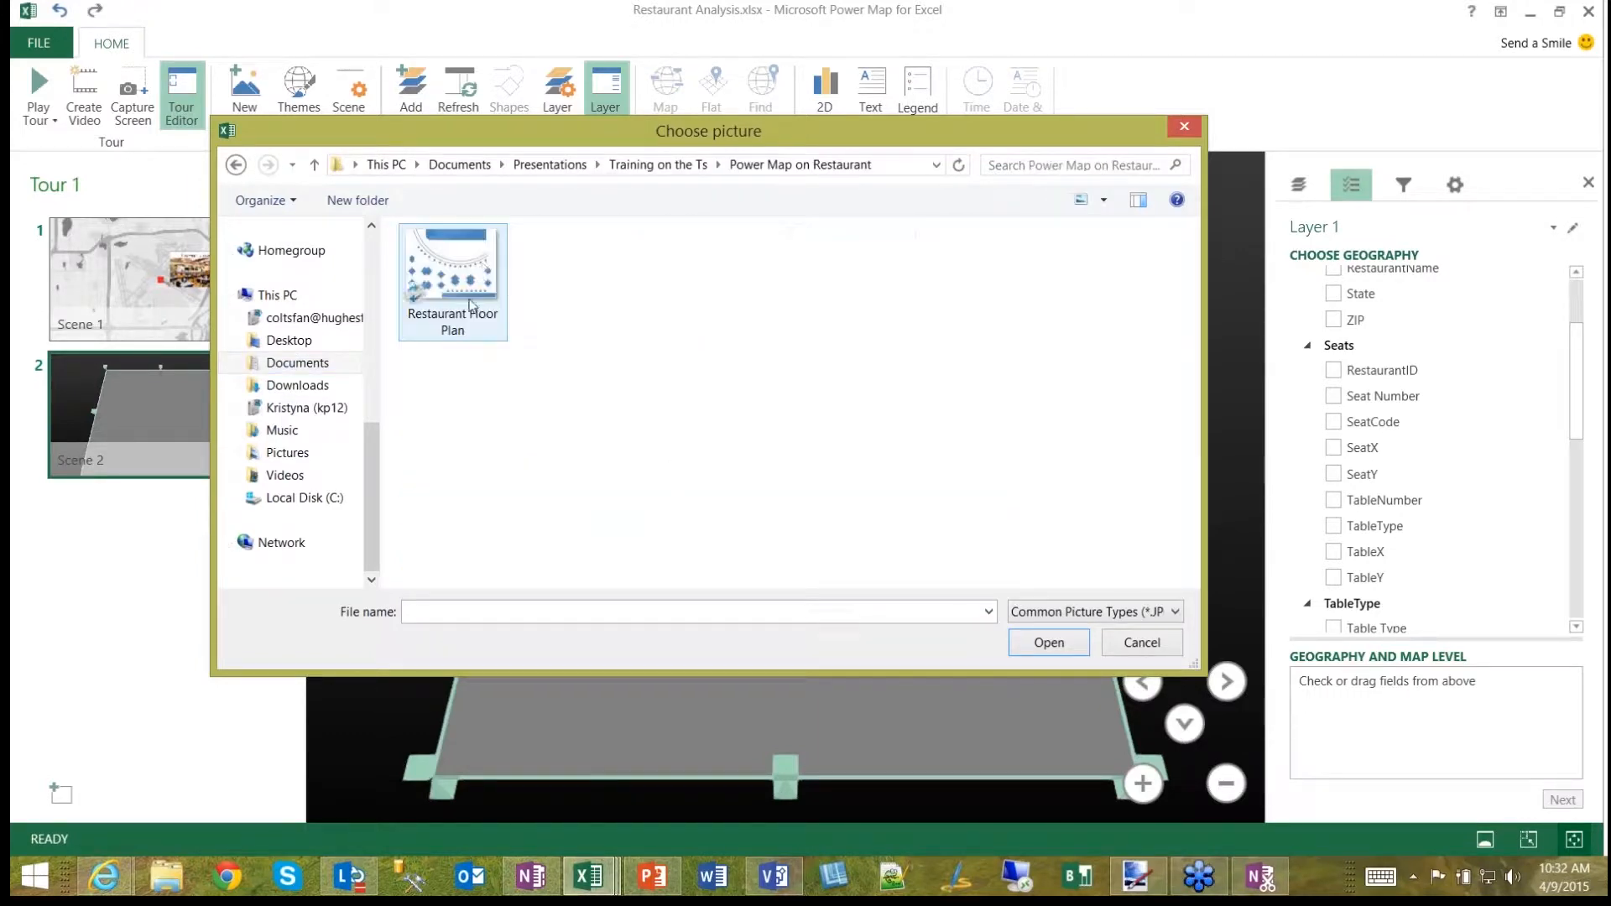
{"action": "left_click", "coordinate": [470, 305]}
{"action": "left_click", "coordinate": [1049, 643]}
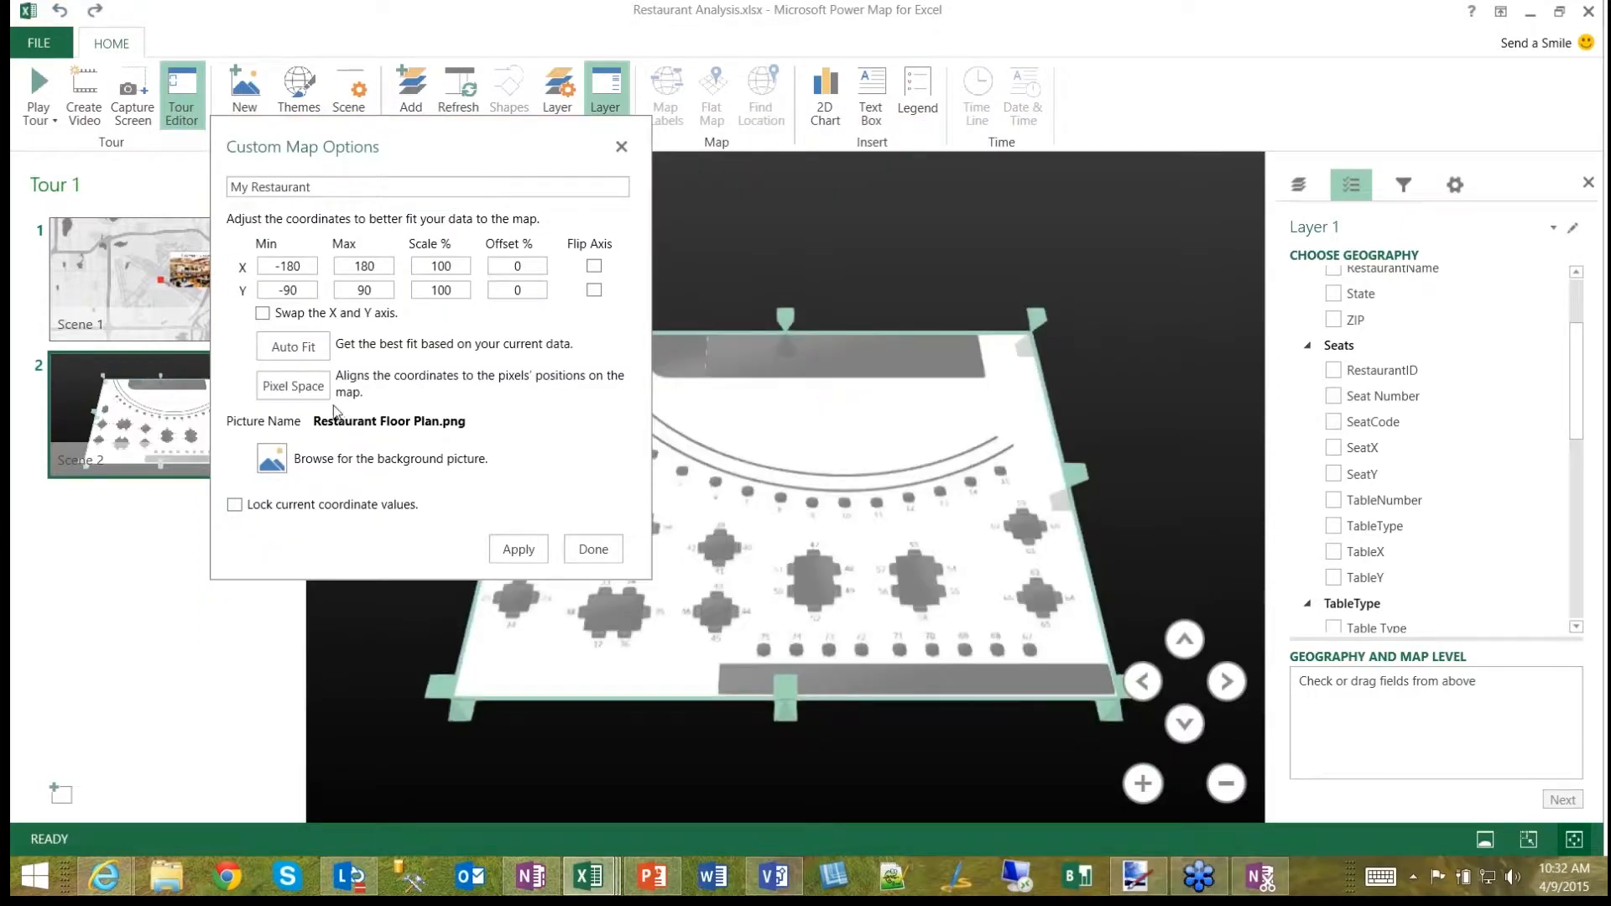
Step: Align the custom map's coordinates to Pixel Space with only the Y axis flipped, and finish the map options
{"action": "left_click", "coordinate": [294, 388]}
{"action": "left_click", "coordinate": [594, 266]}
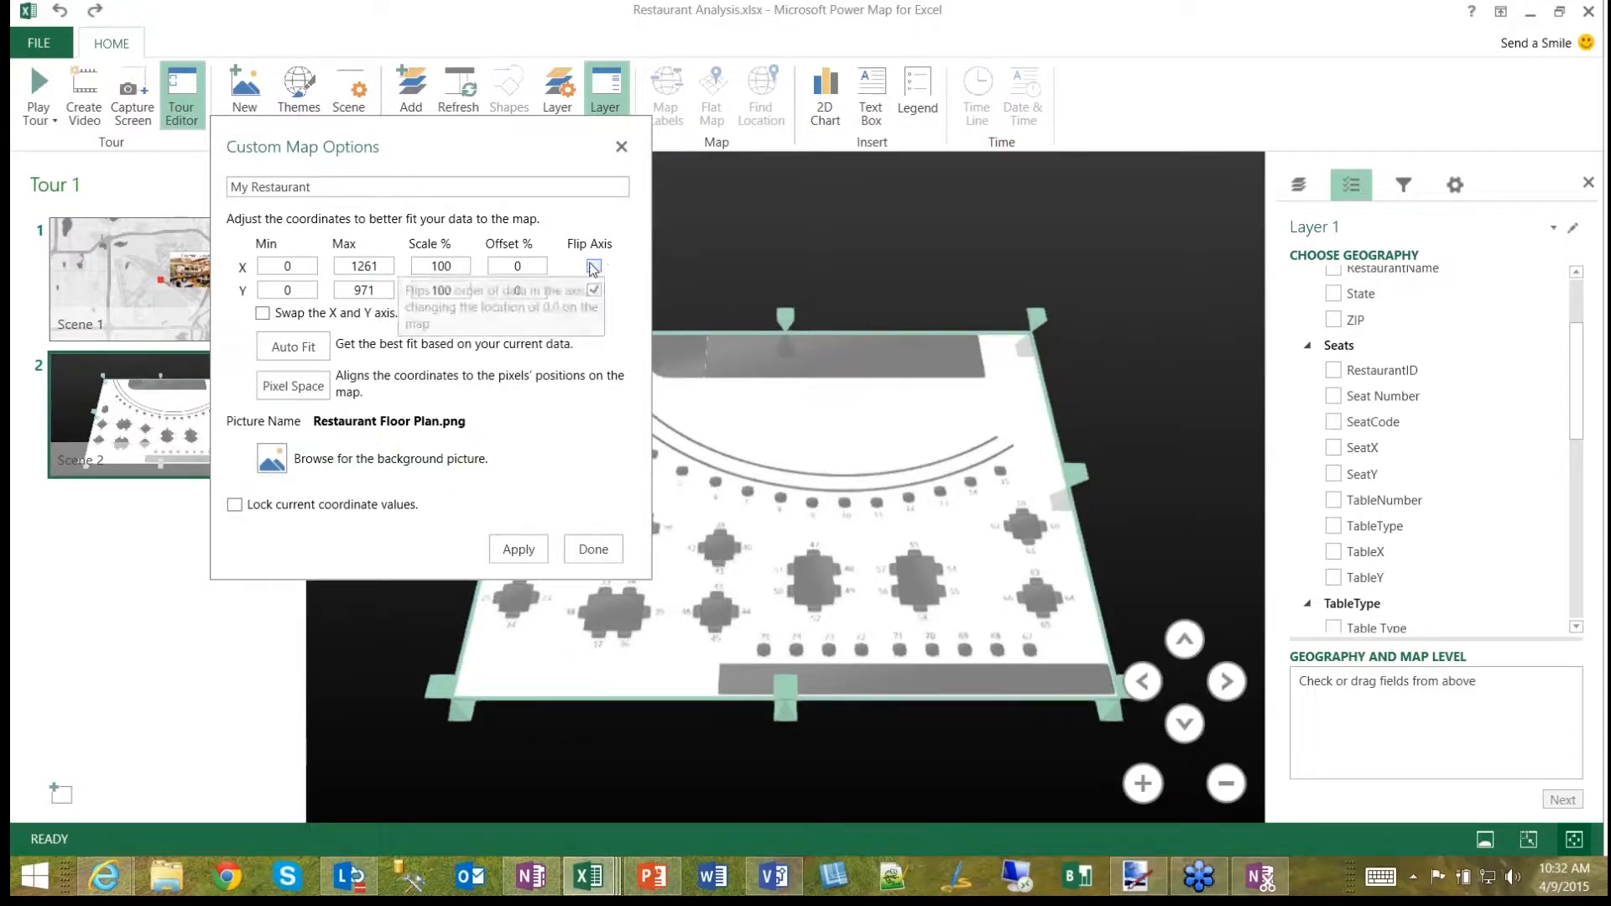
{"action": "left_click", "coordinate": [594, 290]}
{"action": "left_click", "coordinate": [594, 266]}
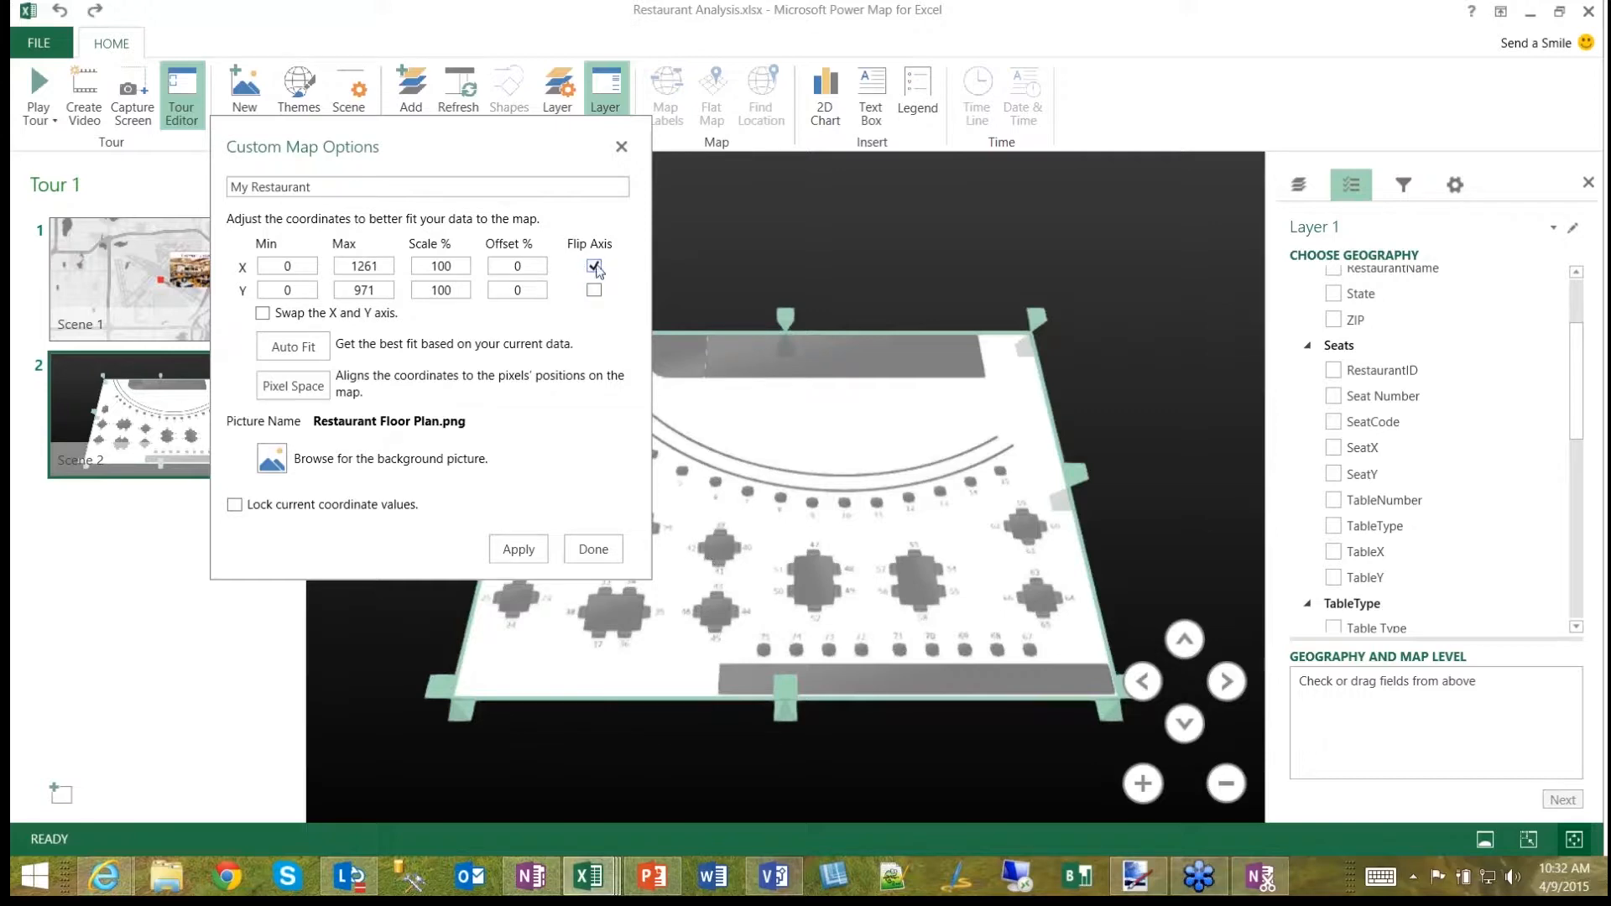
{"action": "left_click", "coordinate": [594, 290]}
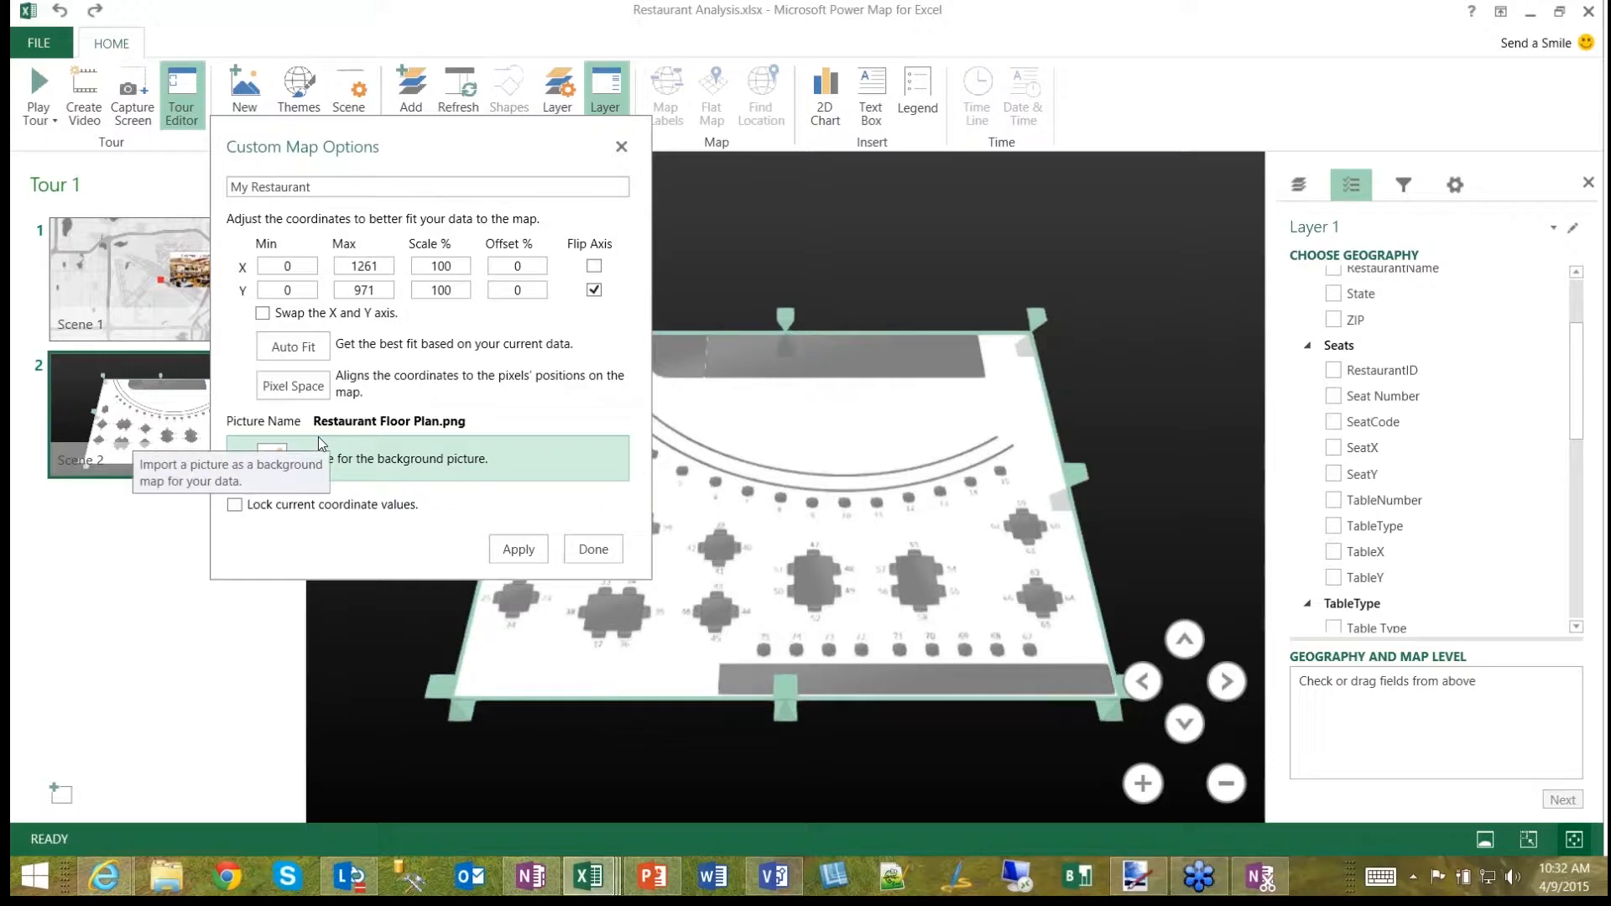
{"action": "left_click", "coordinate": [293, 388]}
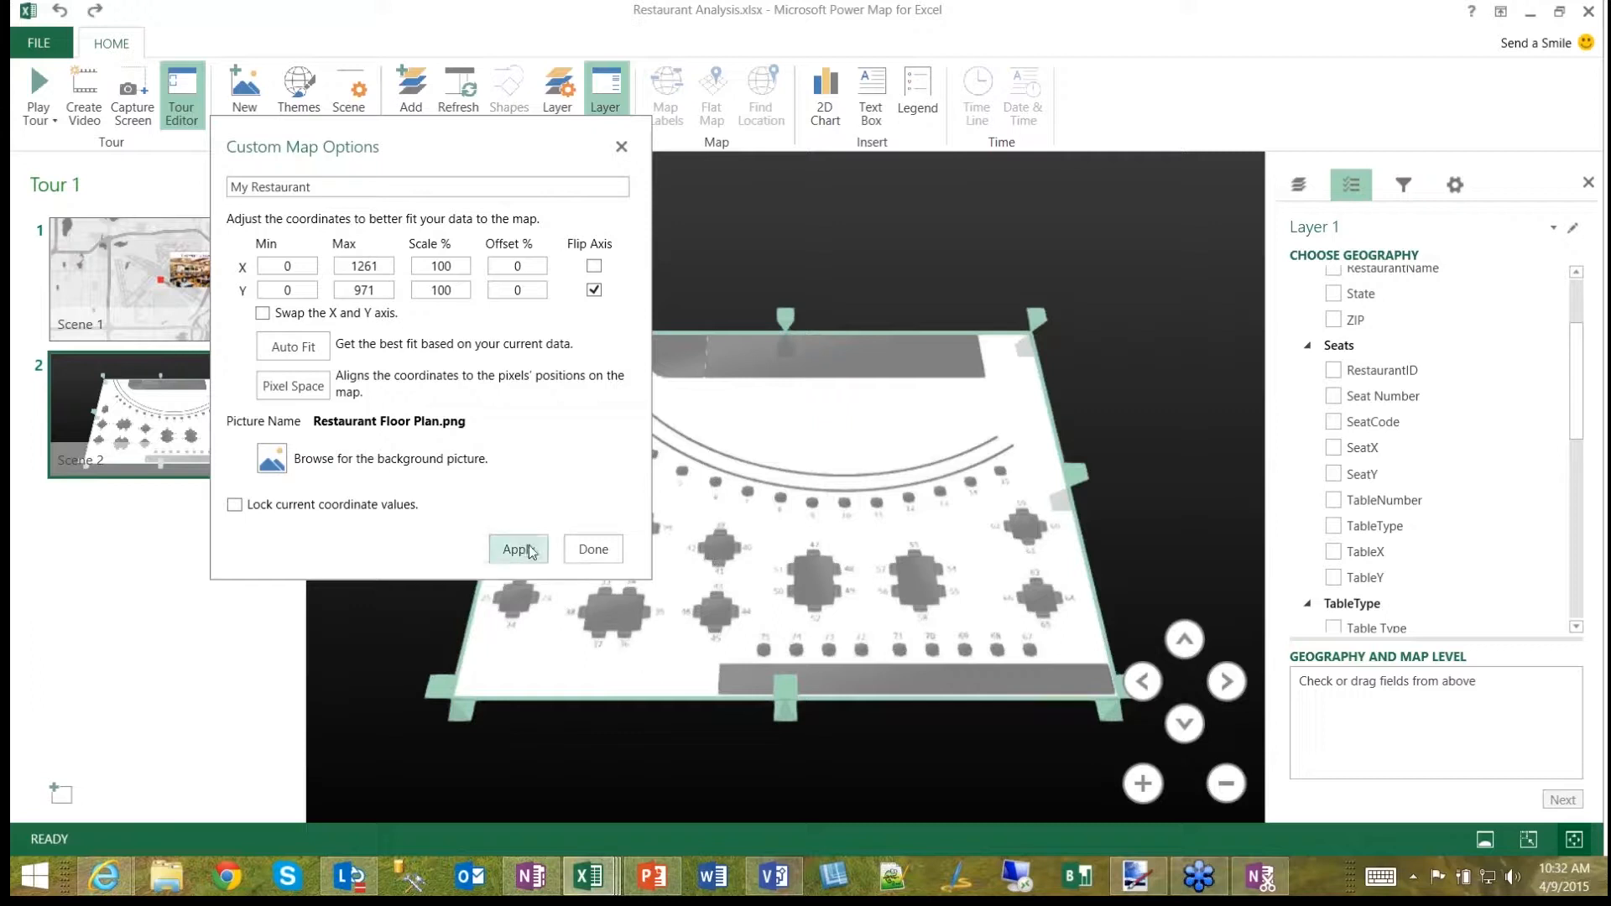
{"action": "left_click", "coordinate": [598, 554]}
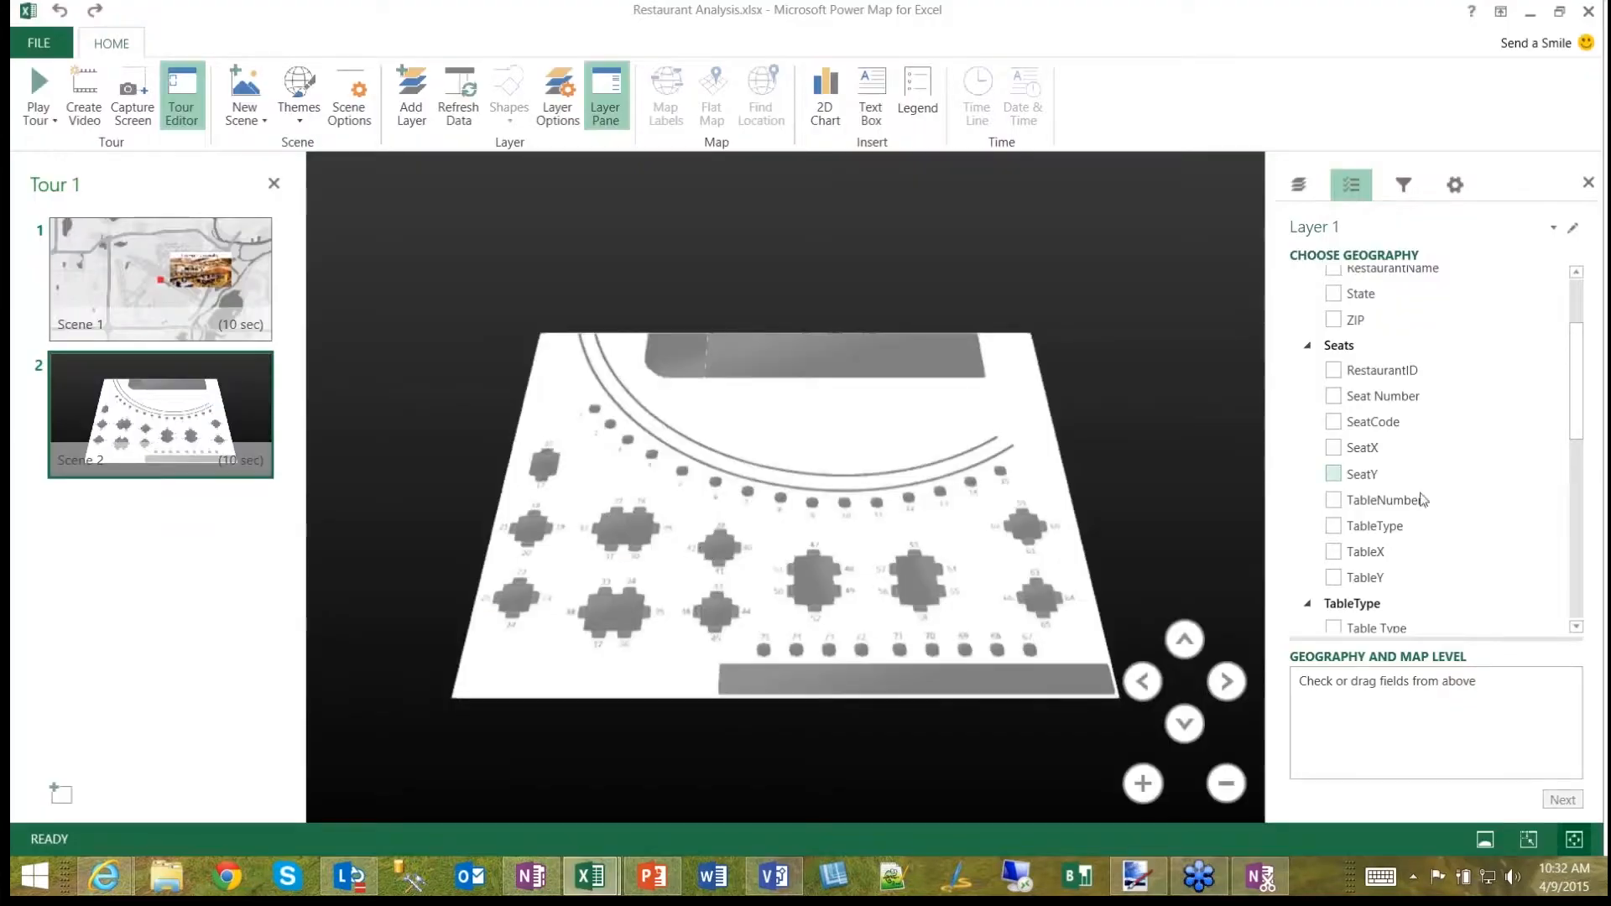
Step: Plot the tables on the floor plan with TableX as X Coordinate and TableY as Y Coordinate
{"action": "left_click", "coordinate": [1335, 552]}
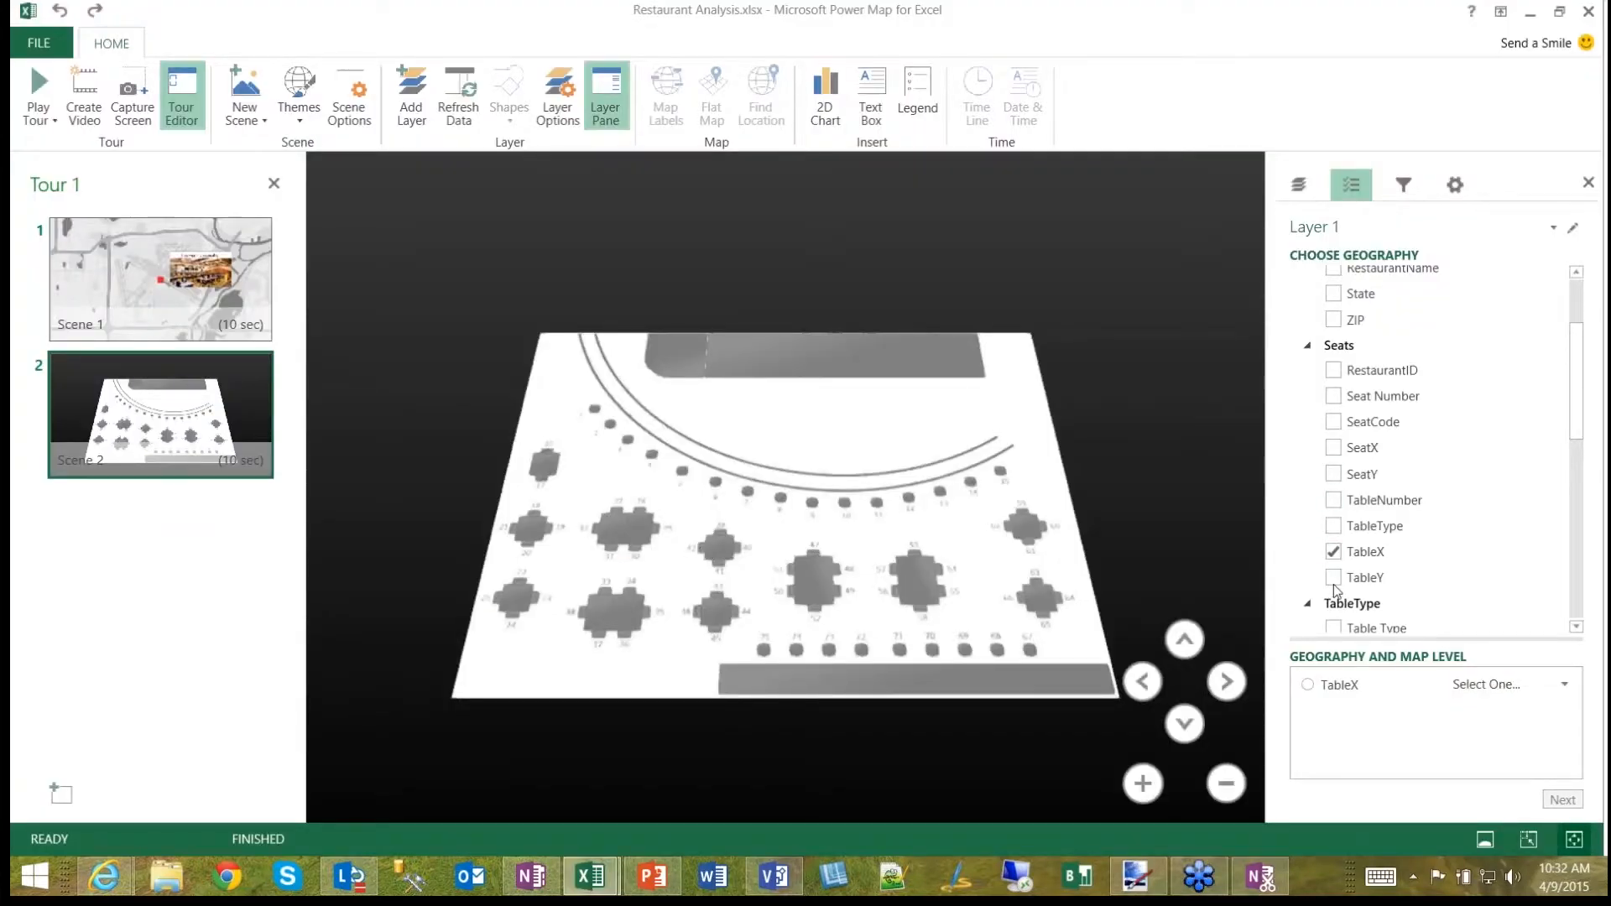
{"action": "left_click", "coordinate": [1335, 578]}
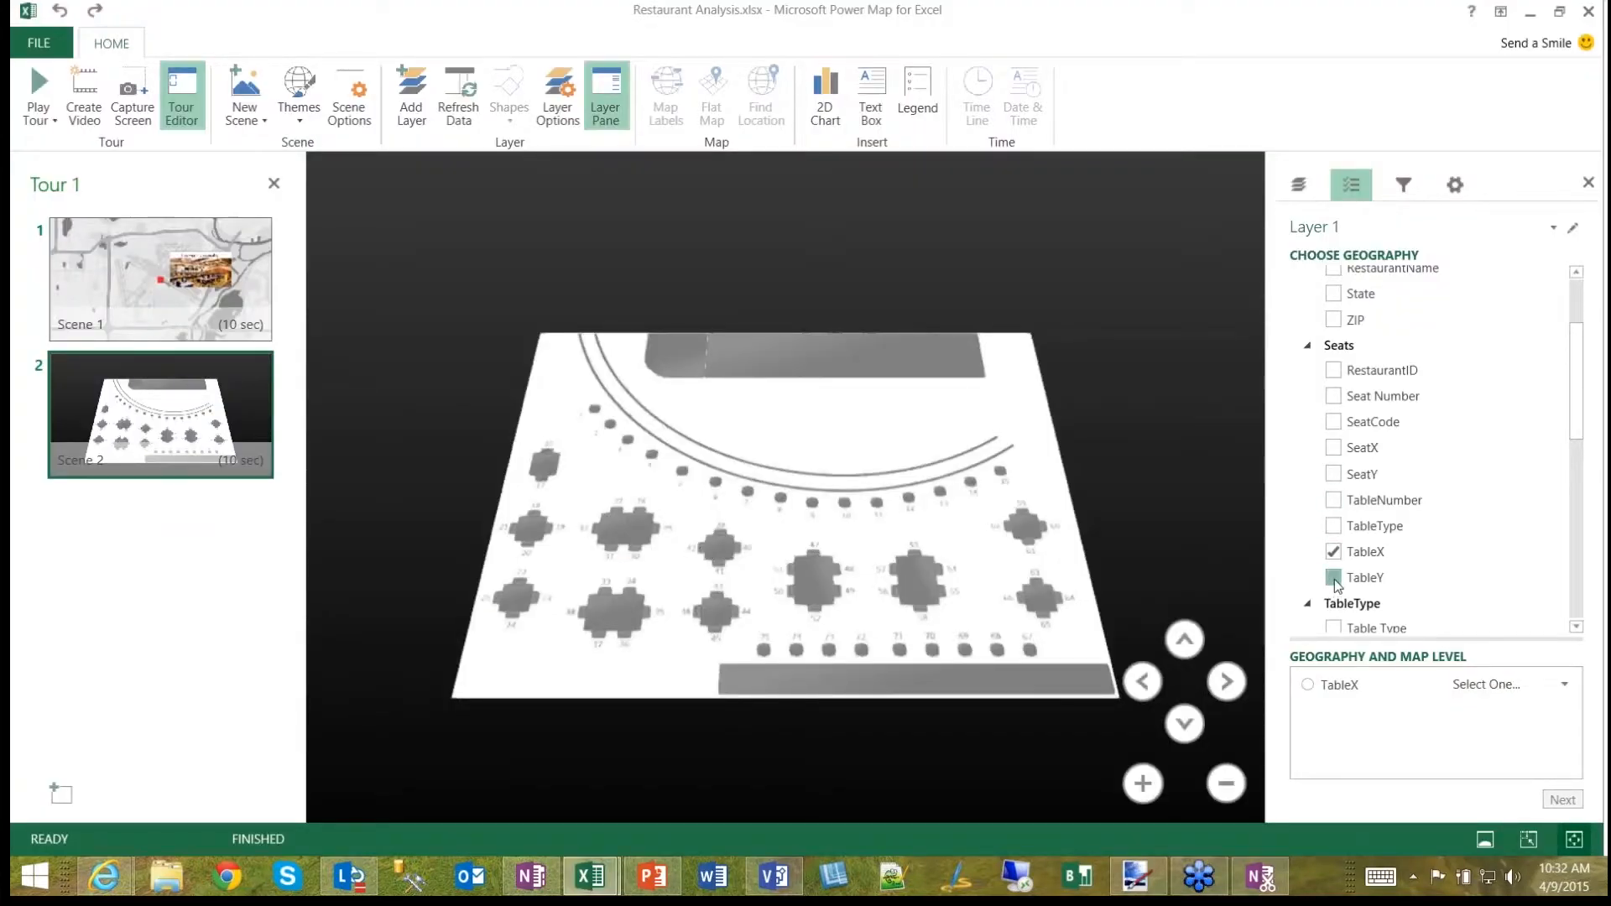
{"action": "left_click", "coordinate": [1561, 684]}
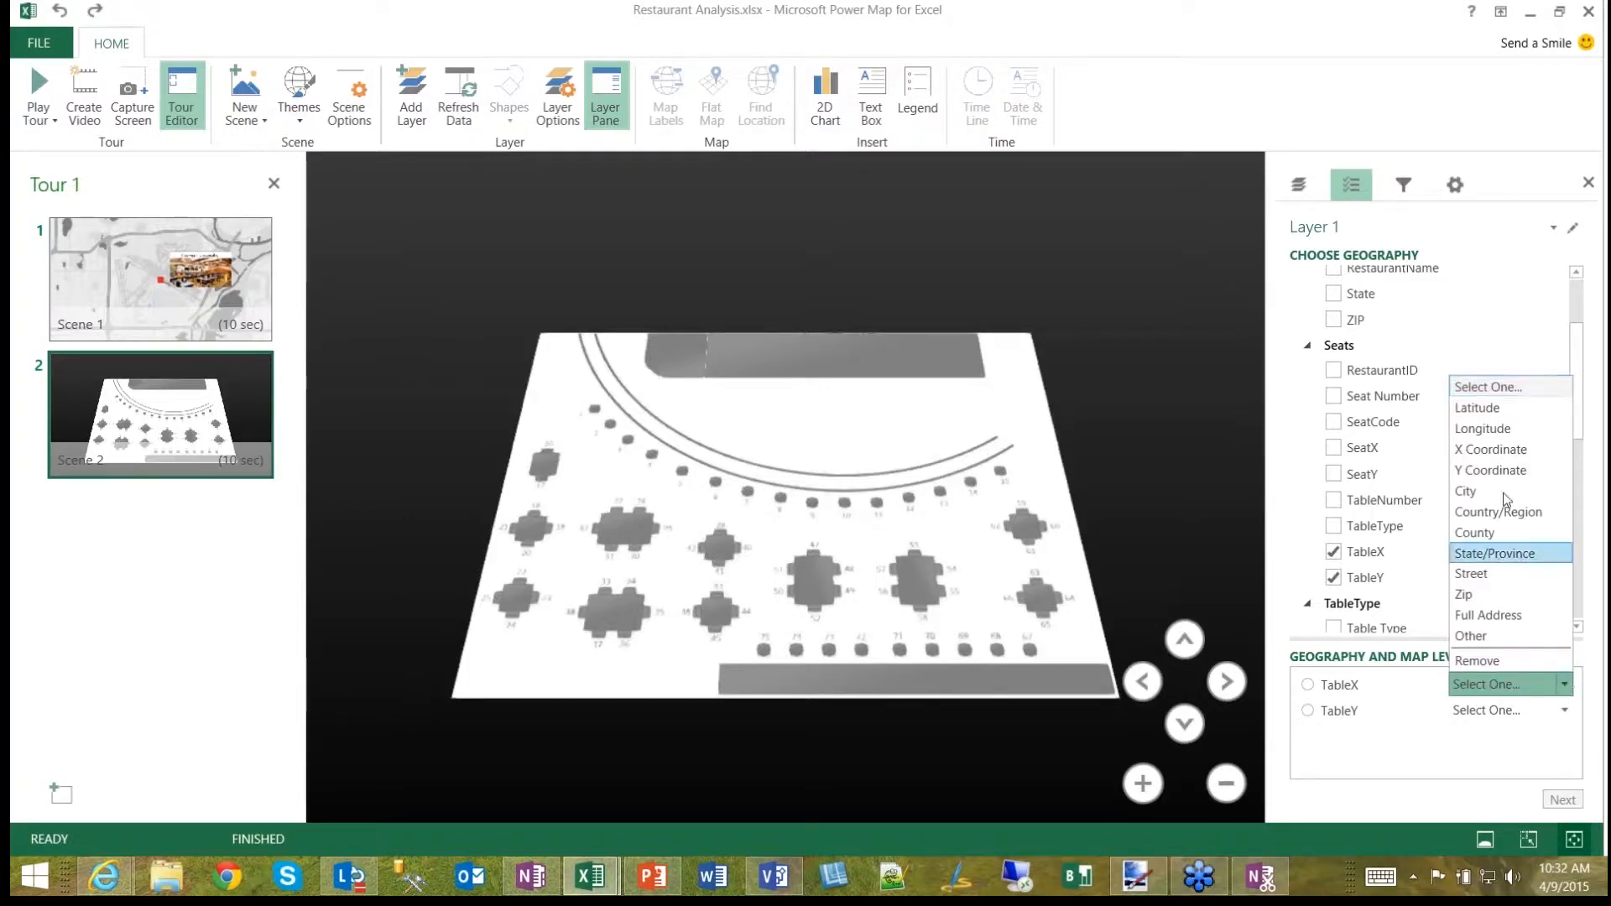
{"action": "left_click", "coordinate": [1496, 449]}
{"action": "left_click", "coordinate": [1564, 711]}
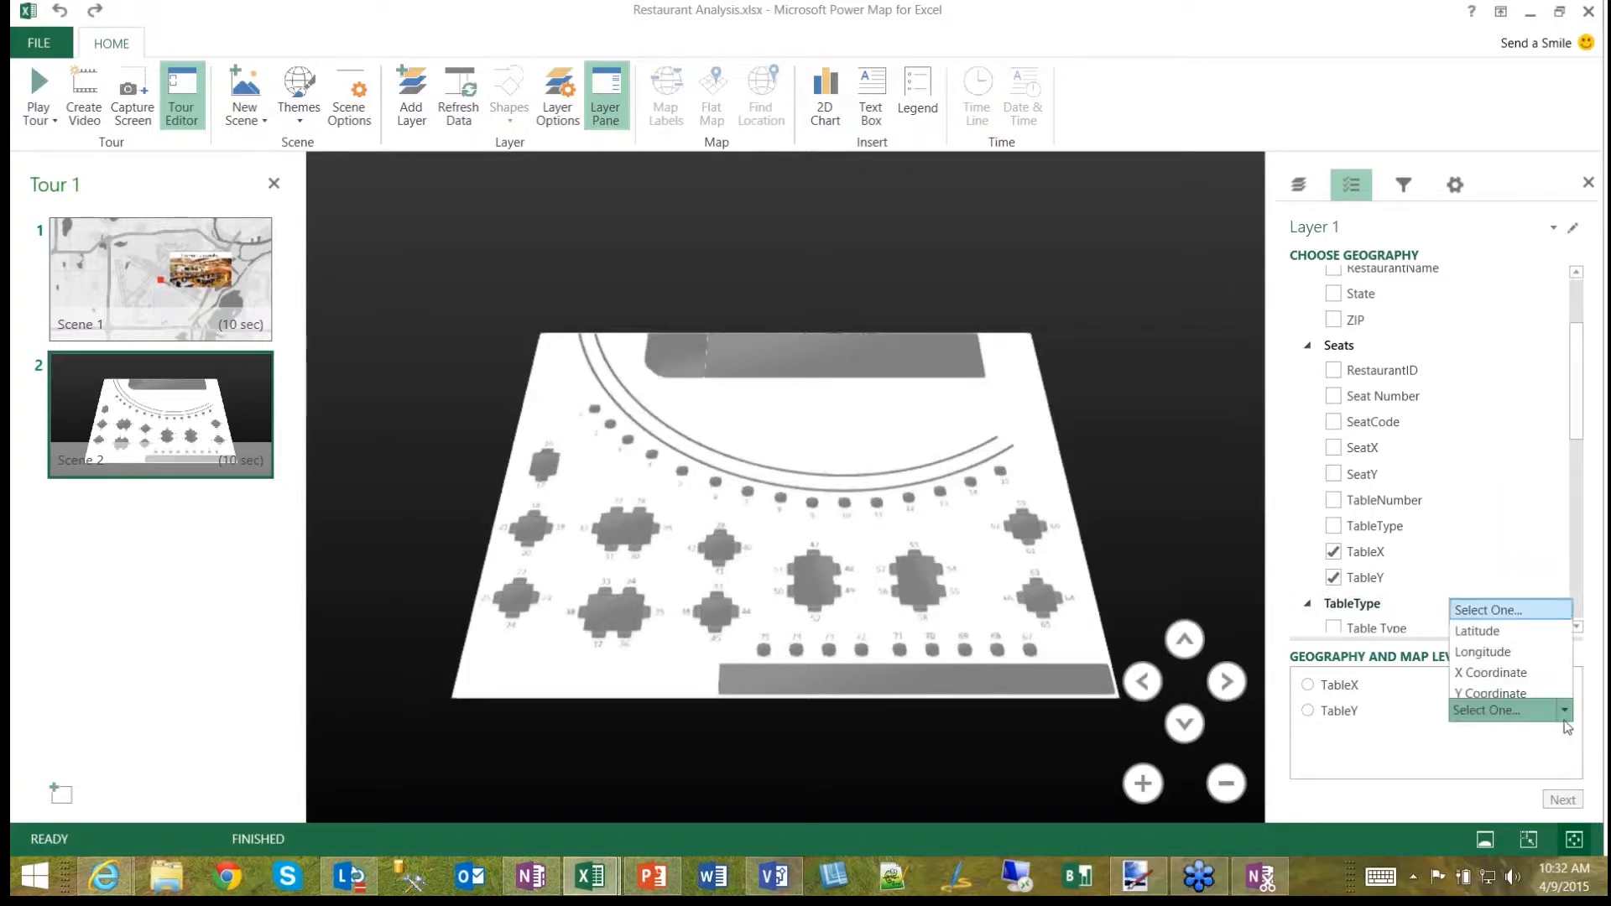
{"action": "left_click", "coordinate": [1486, 498]}
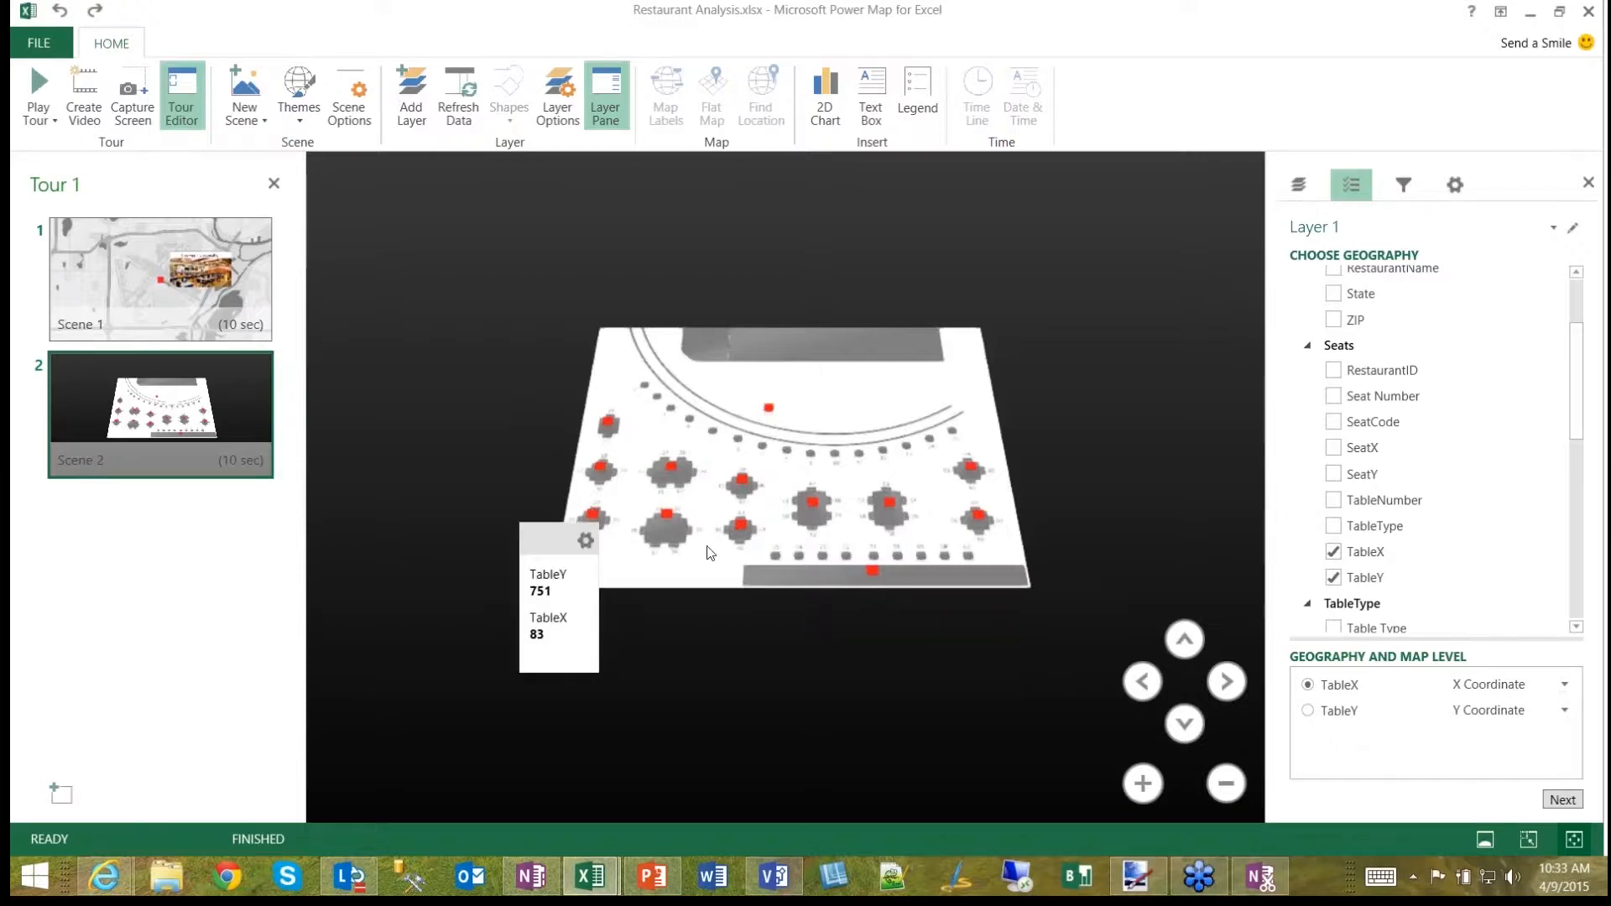
Step: Examine the plotted table points up close on the floor plan and look through the available ticket fields
{"action": "left_click", "coordinate": [1143, 789]}
{"action": "left_click", "coordinate": [1146, 791]}
{"action": "left_click", "coordinate": [1144, 785]}
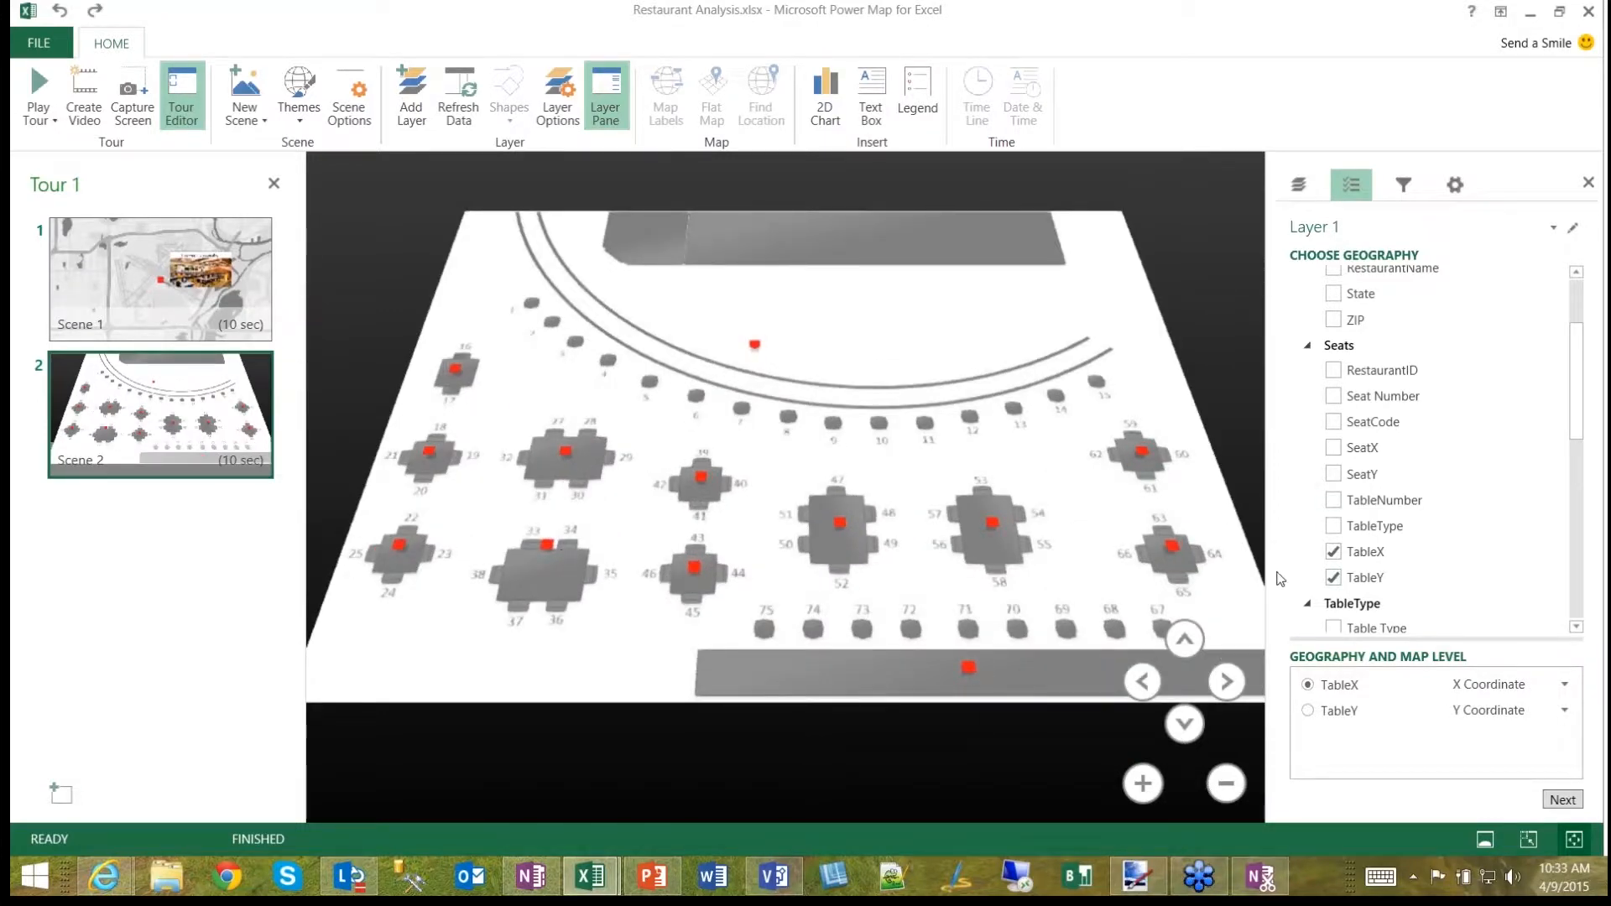
{"action": "left_click", "coordinate": [1227, 784]}
{"action": "scroll", "coordinate": [1583, 388], "scroll_direction": "down", "scroll_amount": 5}
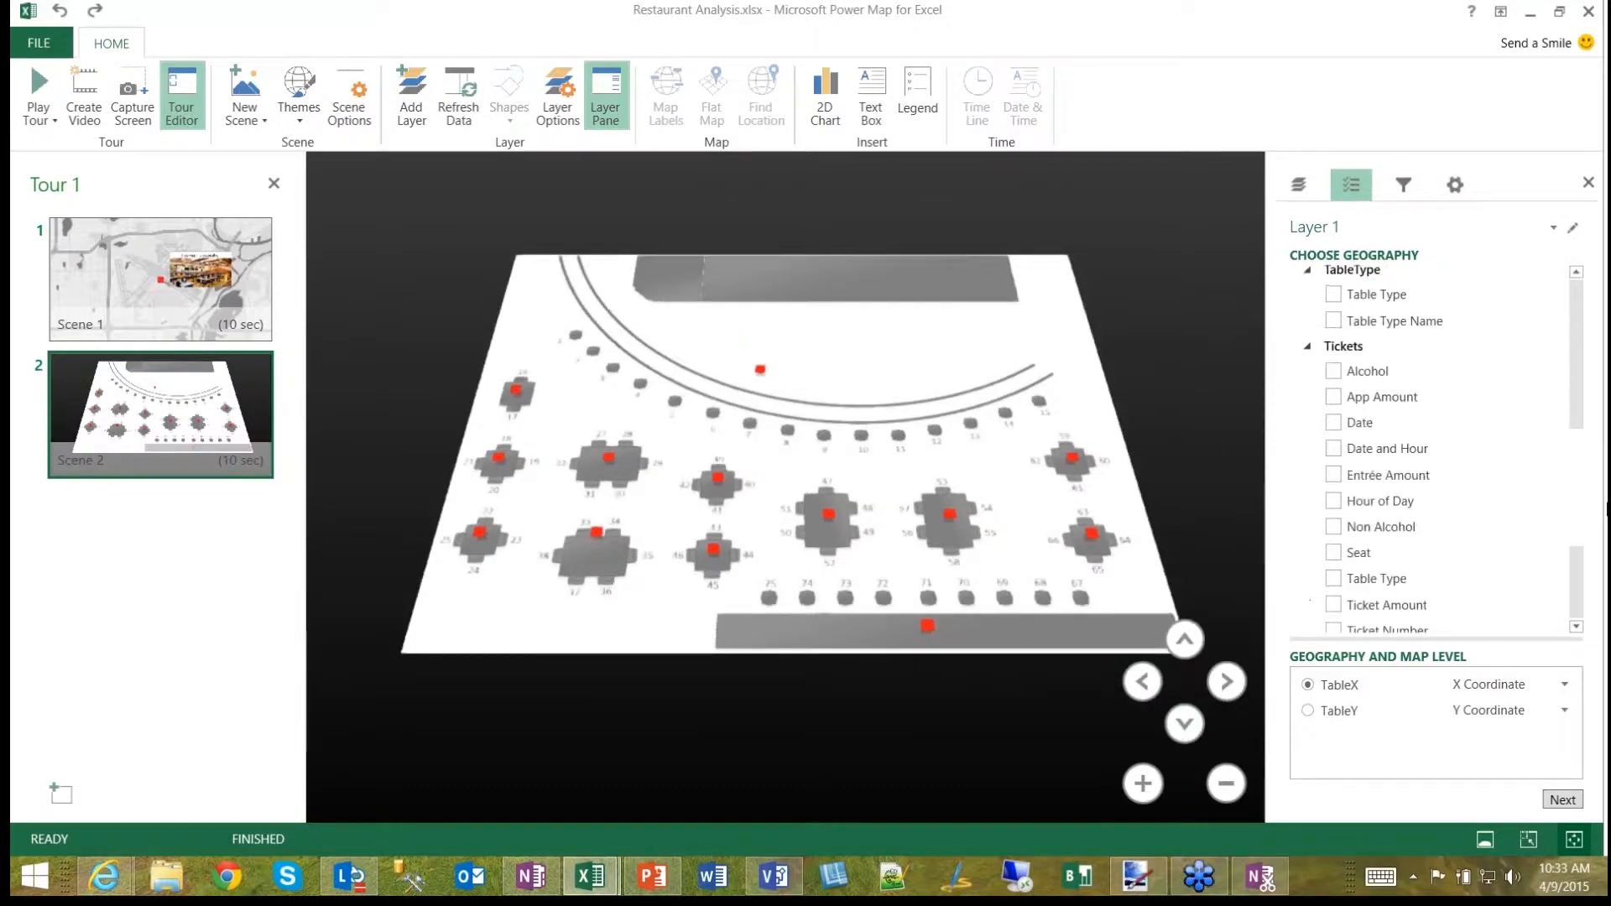
{"action": "scroll", "coordinate": [1603, 587], "scroll_direction": "down", "scroll_amount": 3}
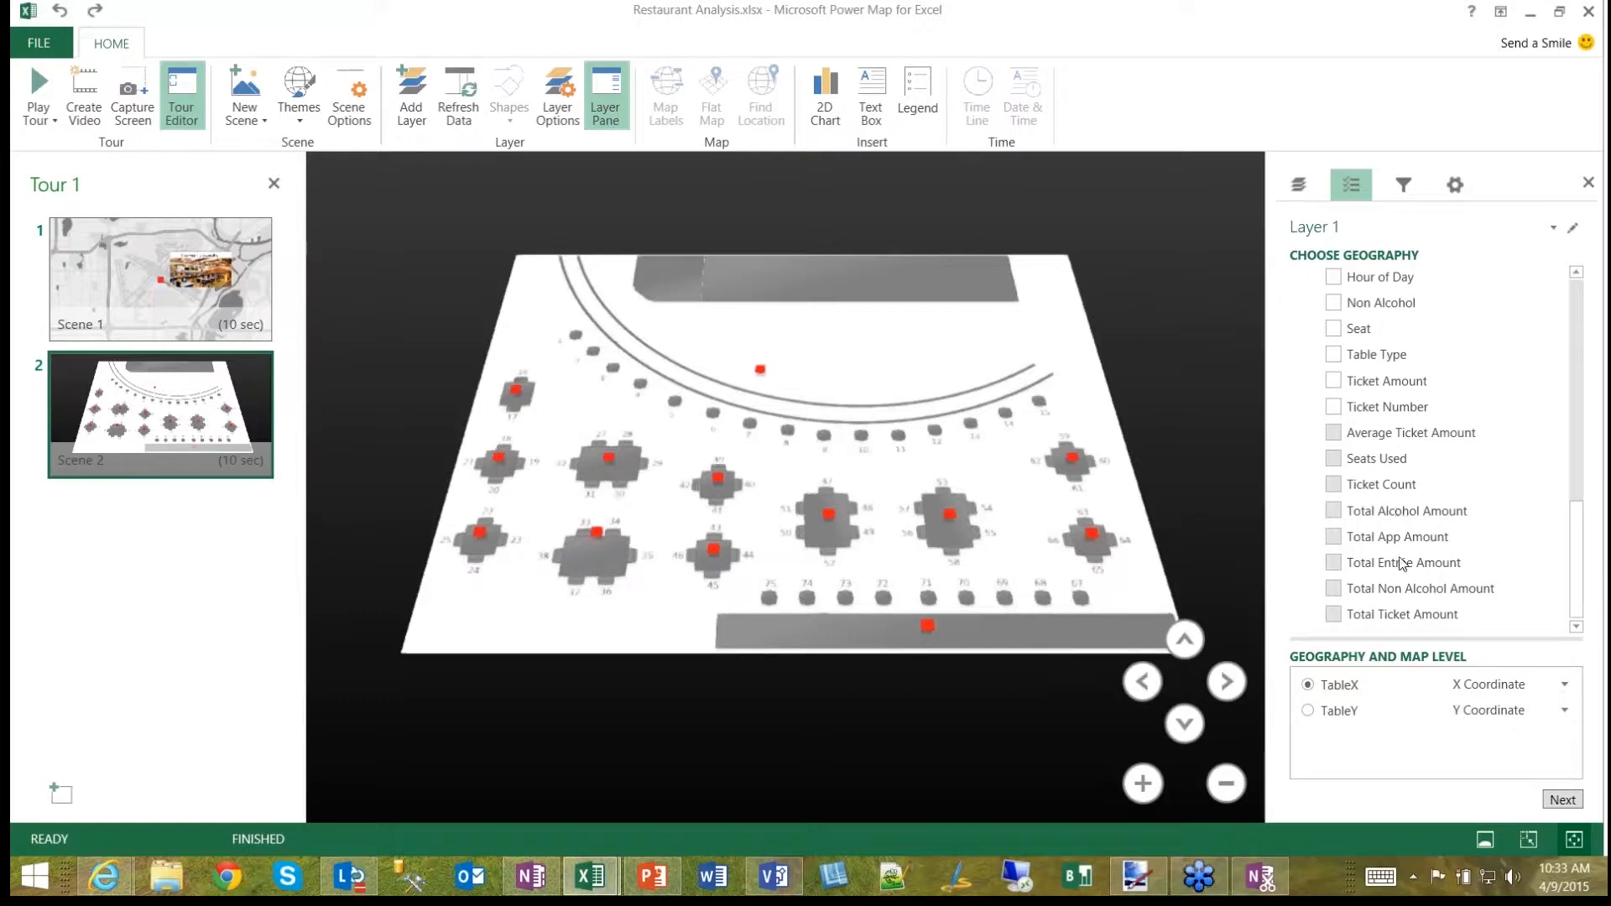
{"action": "scroll", "coordinate": [1578, 541], "scroll_direction": "up", "scroll_amount": 3}
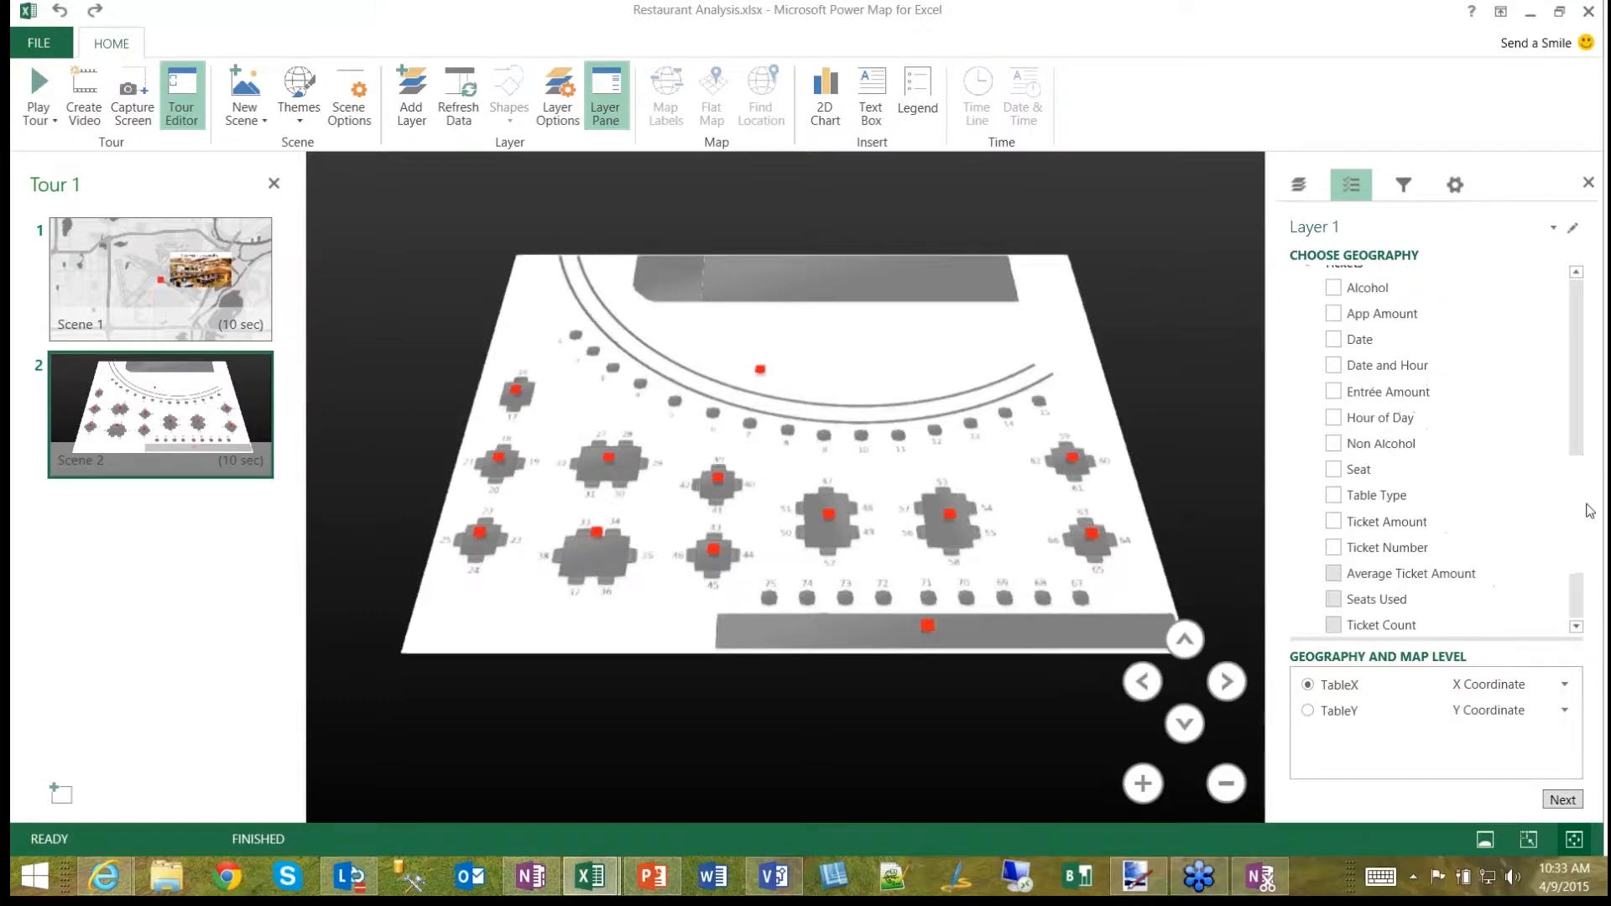
{"action": "scroll", "coordinate": [1578, 537], "scroll_direction": "down", "scroll_amount": 3}
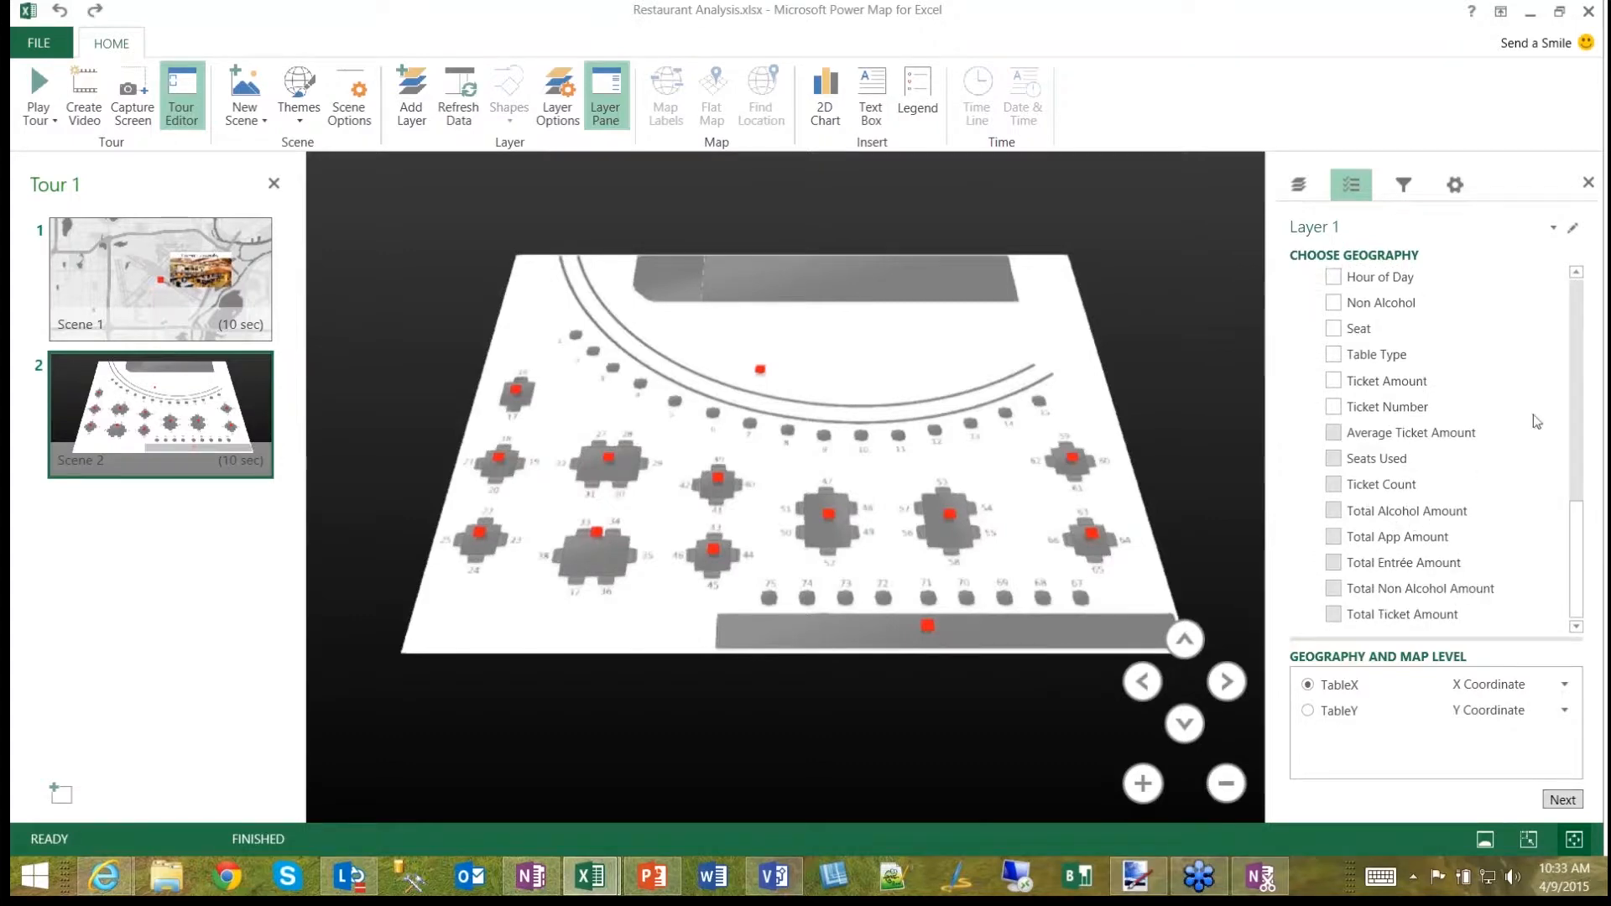
{"action": "scroll", "coordinate": [1578, 550], "scroll_direction": "up", "scroll_amount": 3}
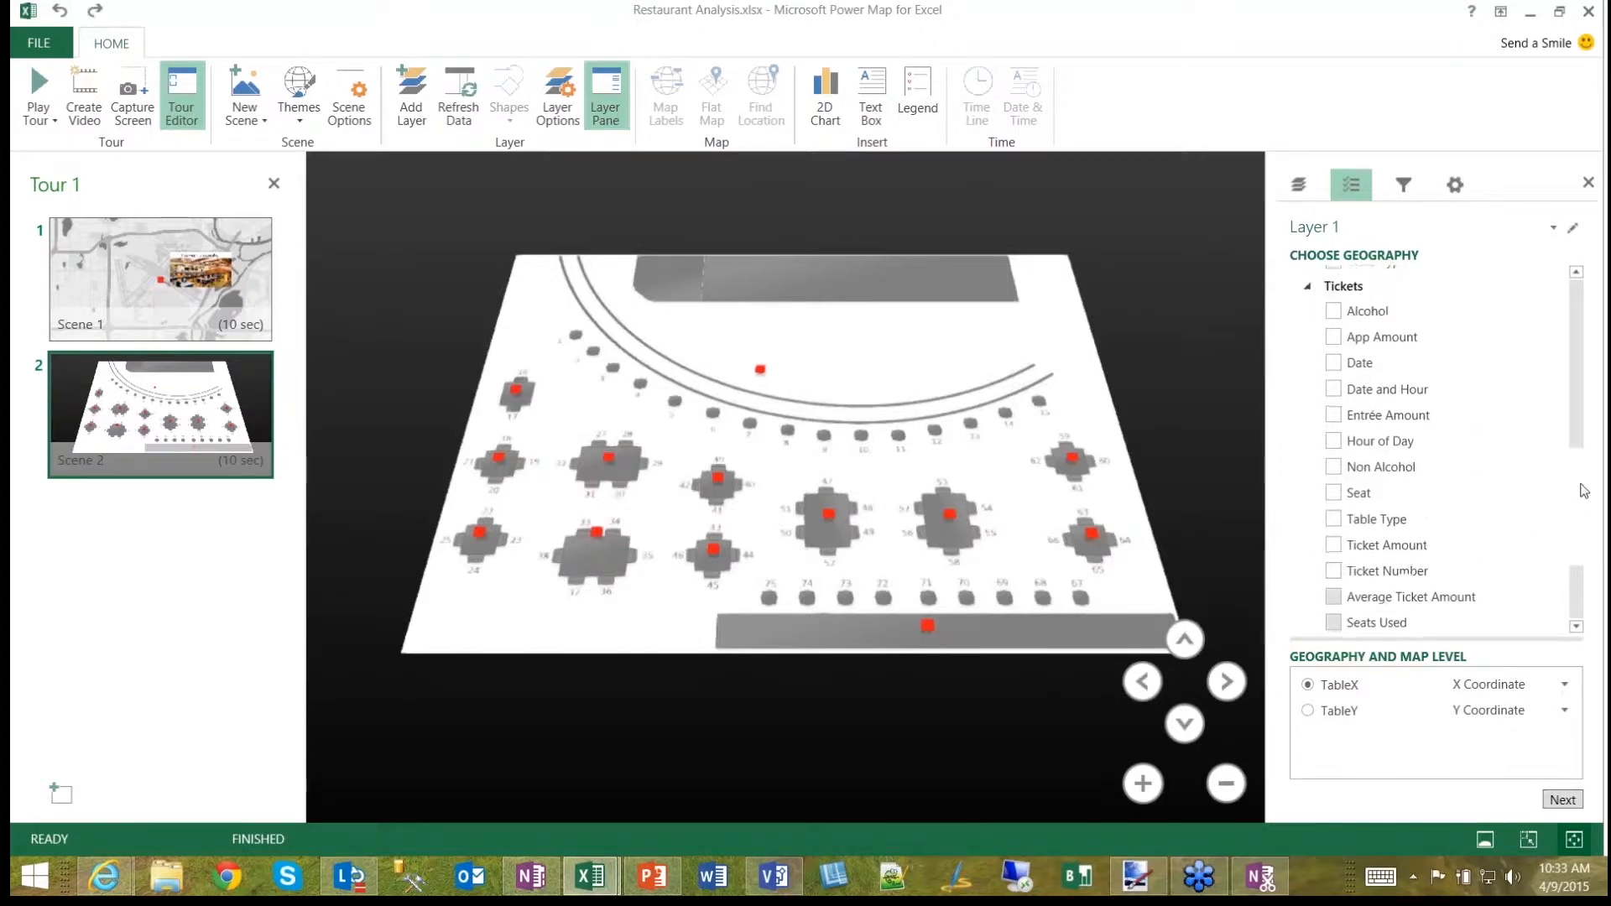
{"action": "left_click", "coordinate": [1334, 446]}
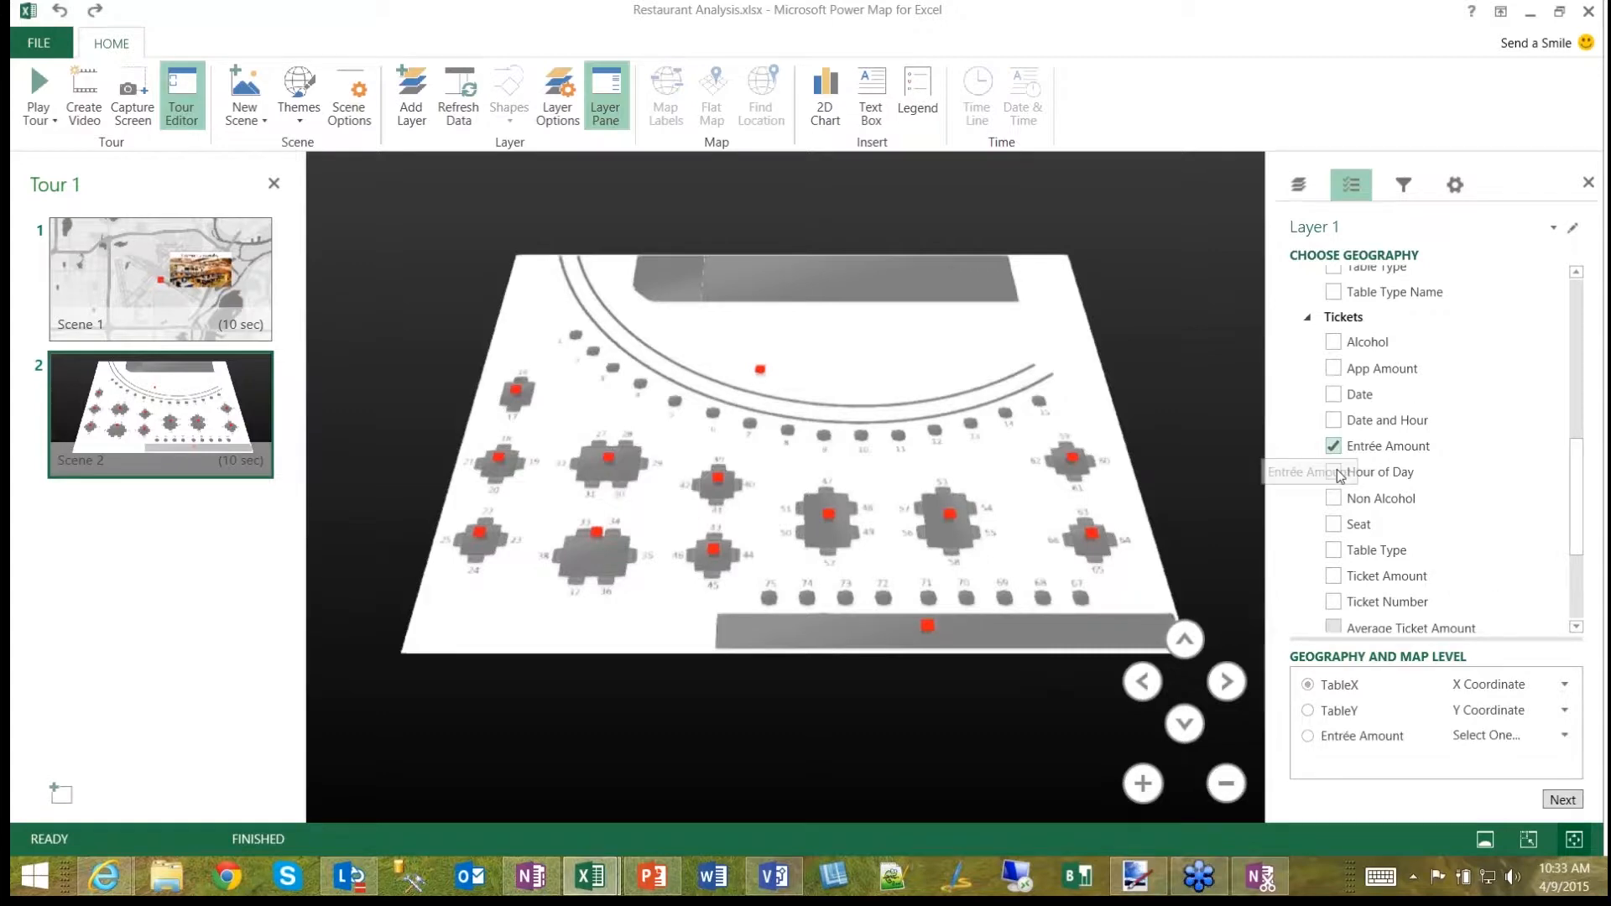
{"action": "left_click", "coordinate": [1537, 739]}
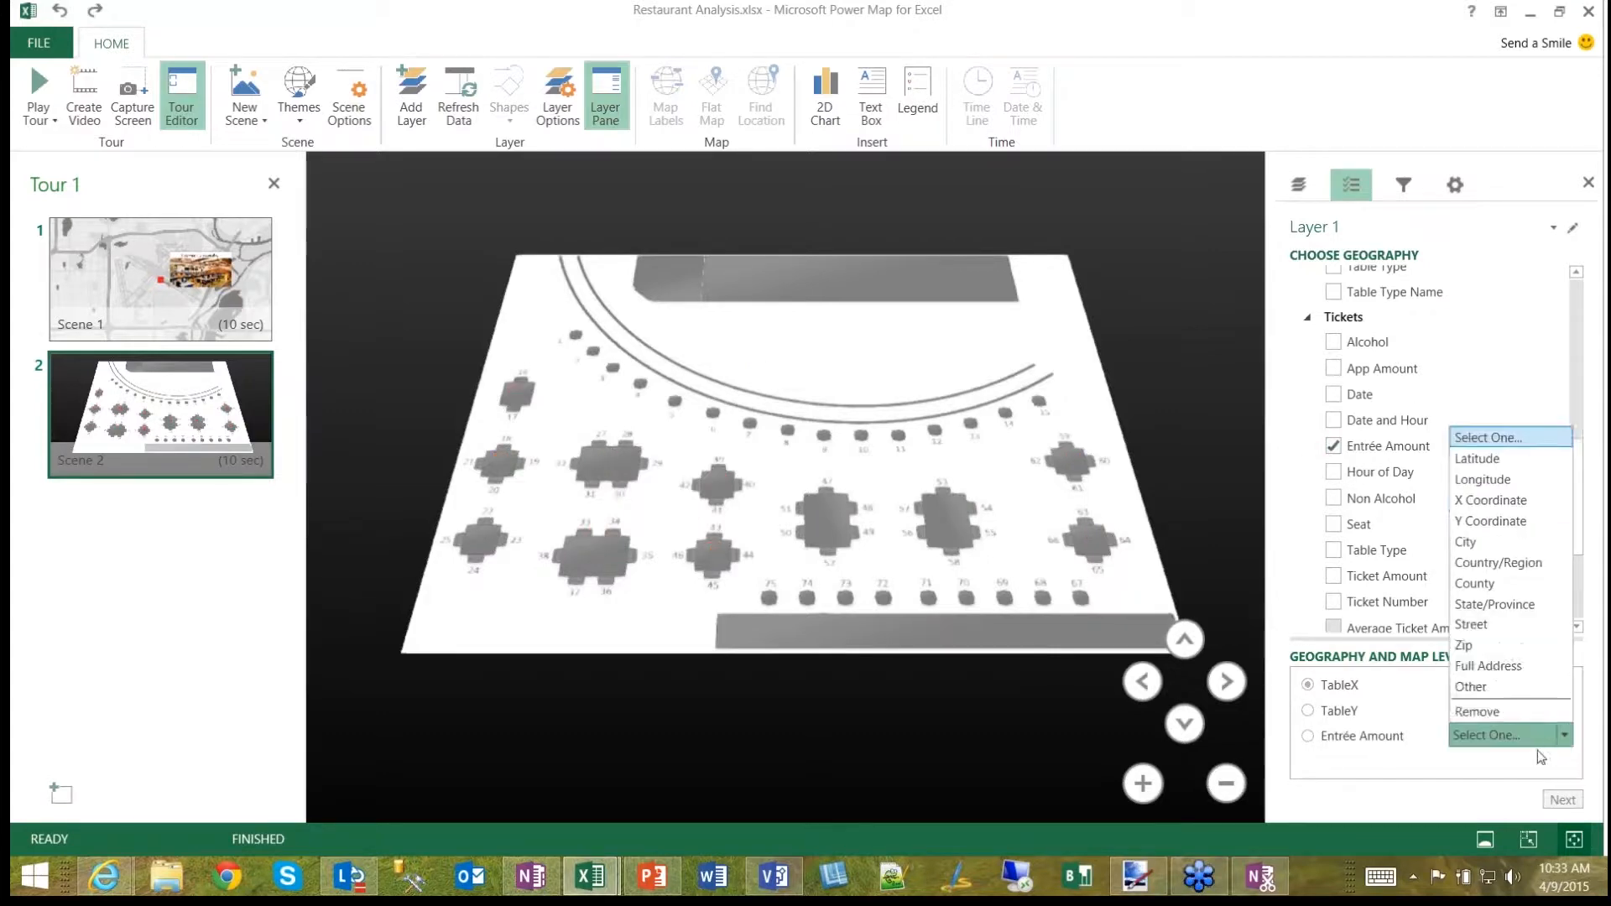
{"action": "left_click", "coordinate": [1549, 750]}
{"action": "left_click", "coordinate": [1493, 742]}
{"action": "left_click", "coordinate": [1493, 713]}
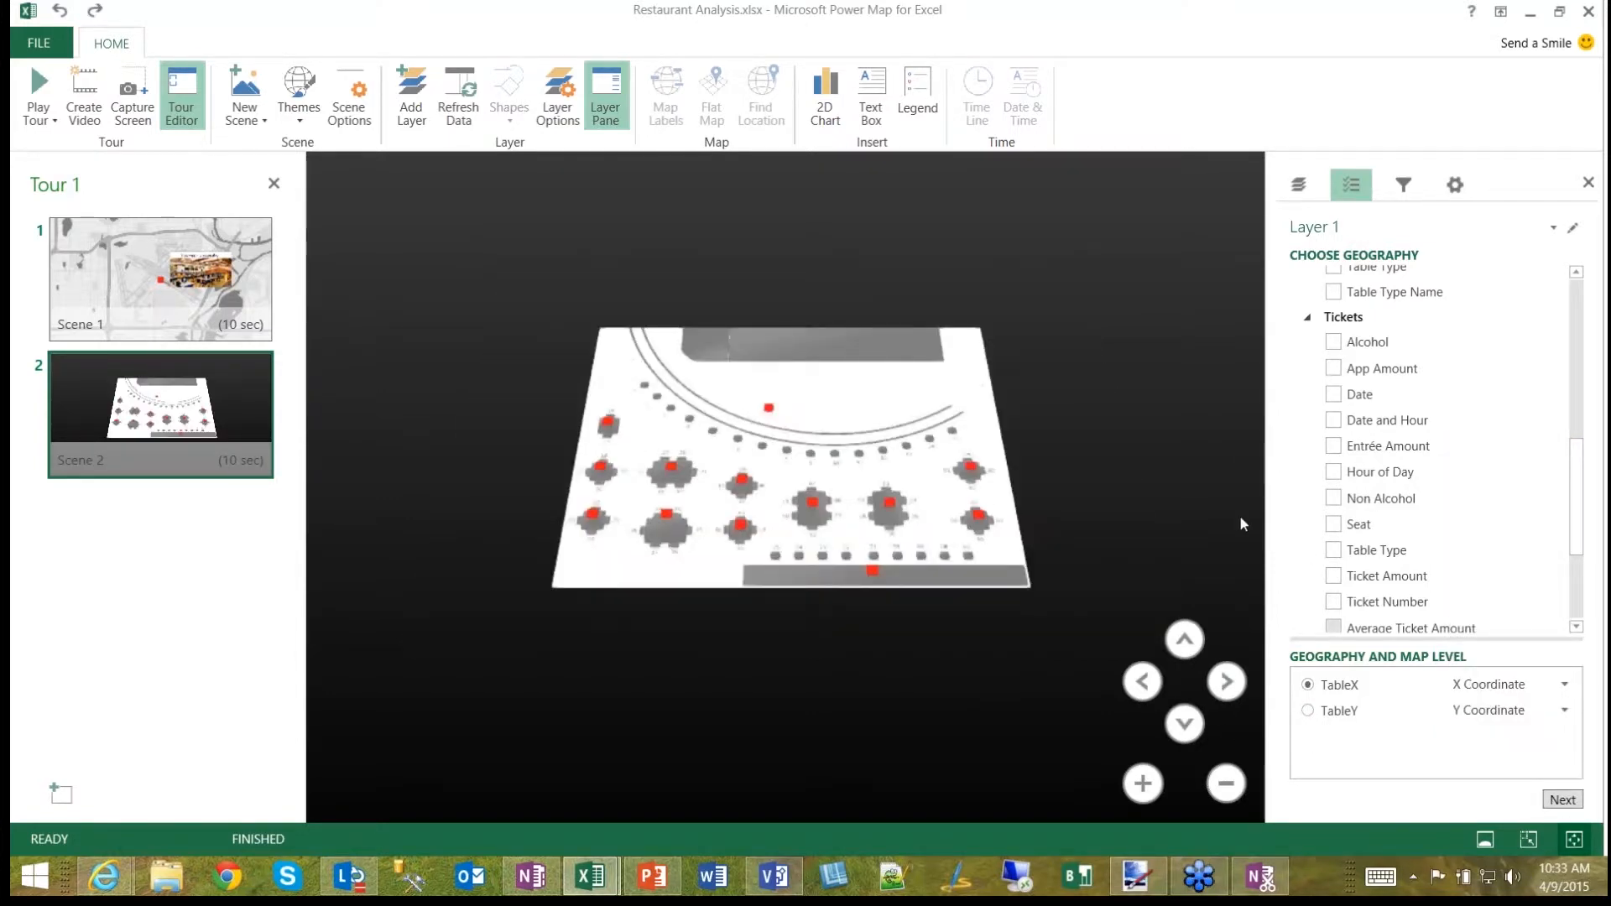
Step: Accept the TableX/TableY geography and show Total Ticket Amount as the column height for each table
{"action": "left_click", "coordinate": [1563, 800]}
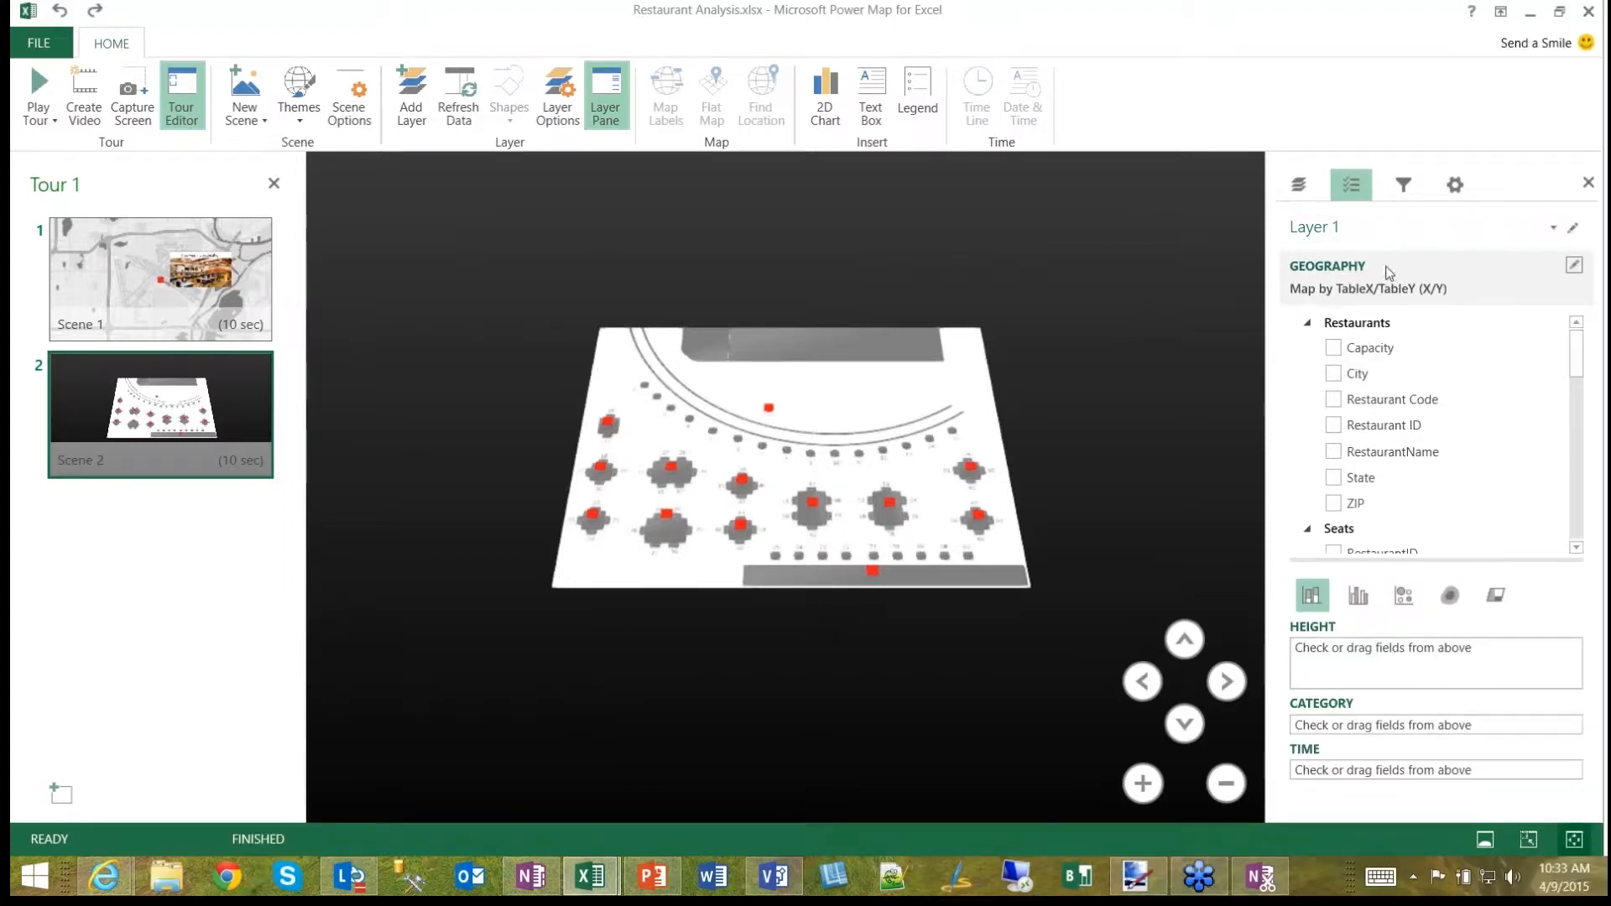
{"action": "left_click", "coordinate": [1574, 266]}
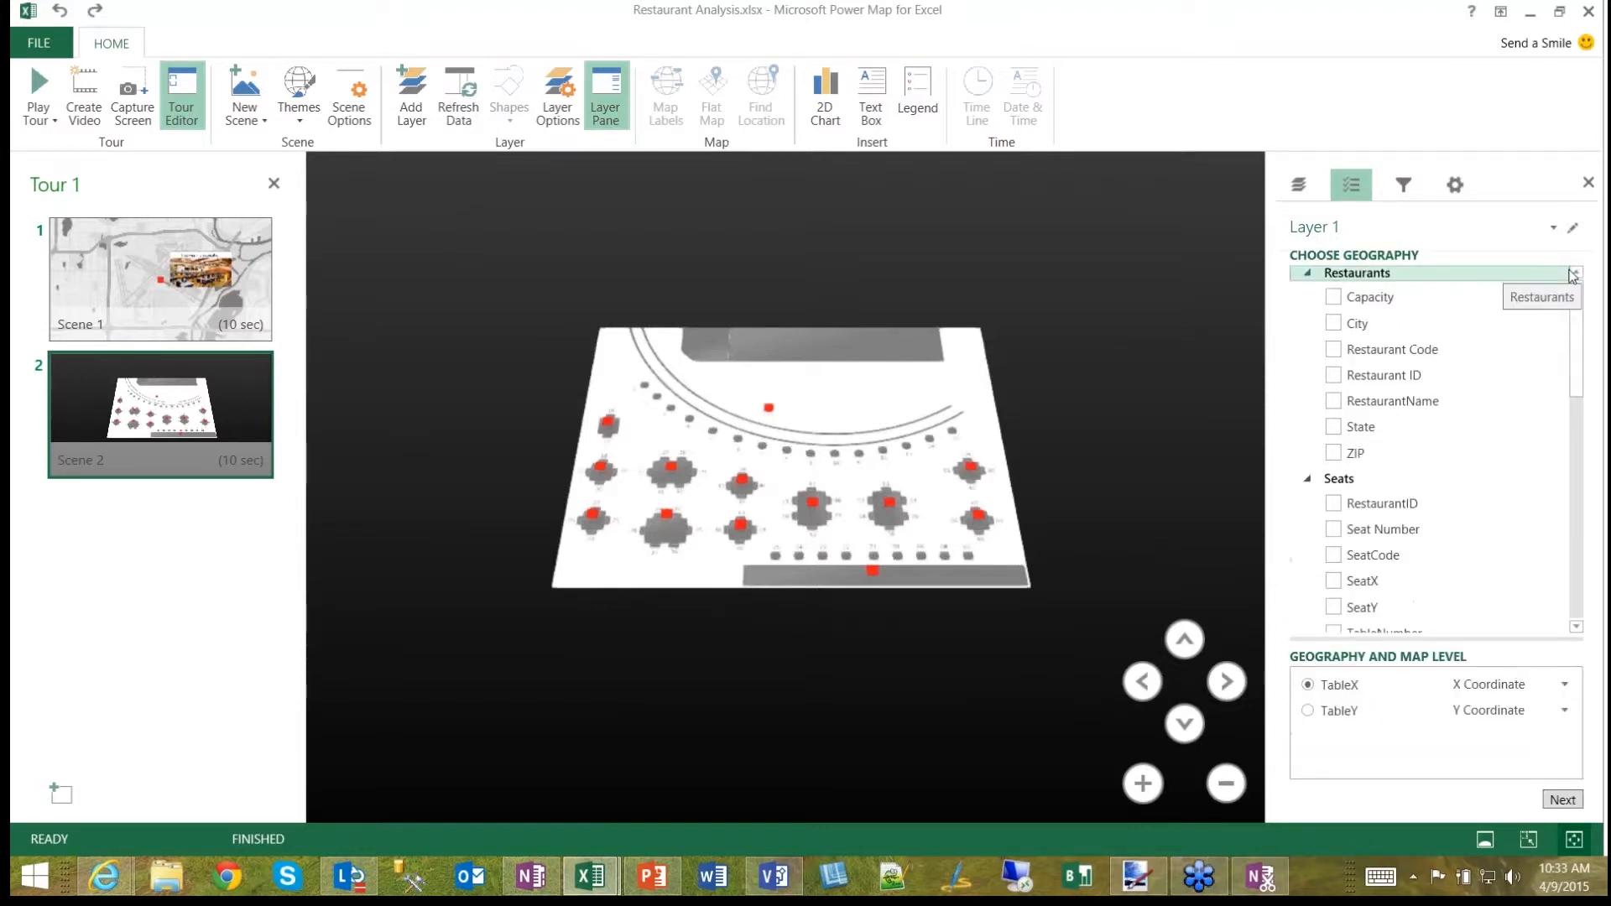
{"action": "left_click", "coordinate": [1572, 804]}
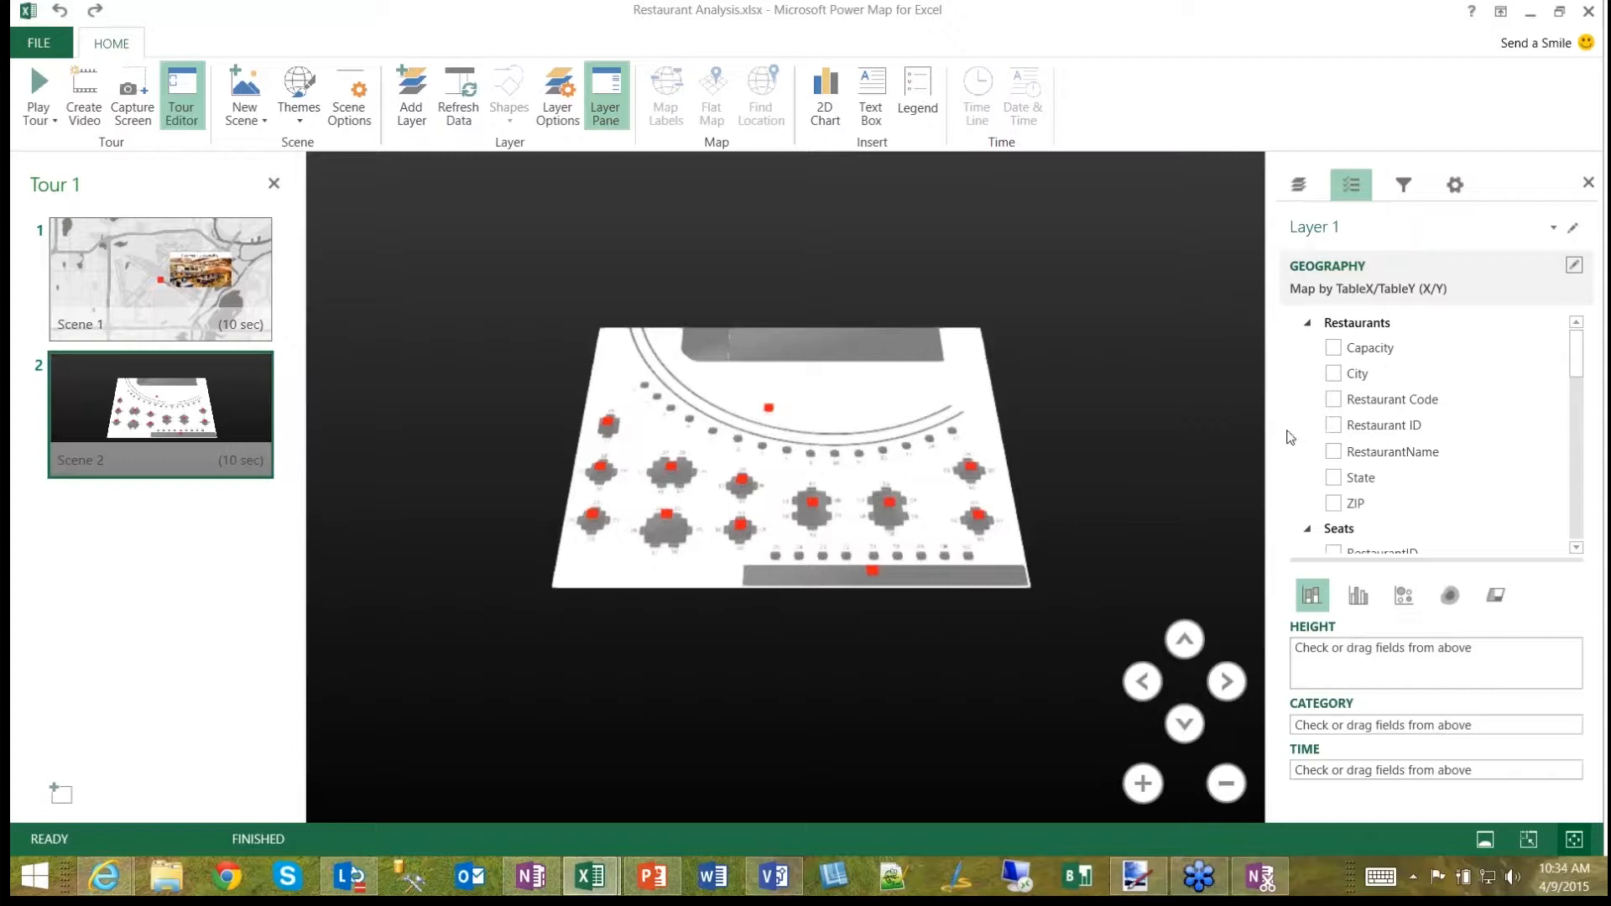
{"action": "left_click_drag", "start_coordinate": [1584, 367], "coordinate": [1583, 552]}
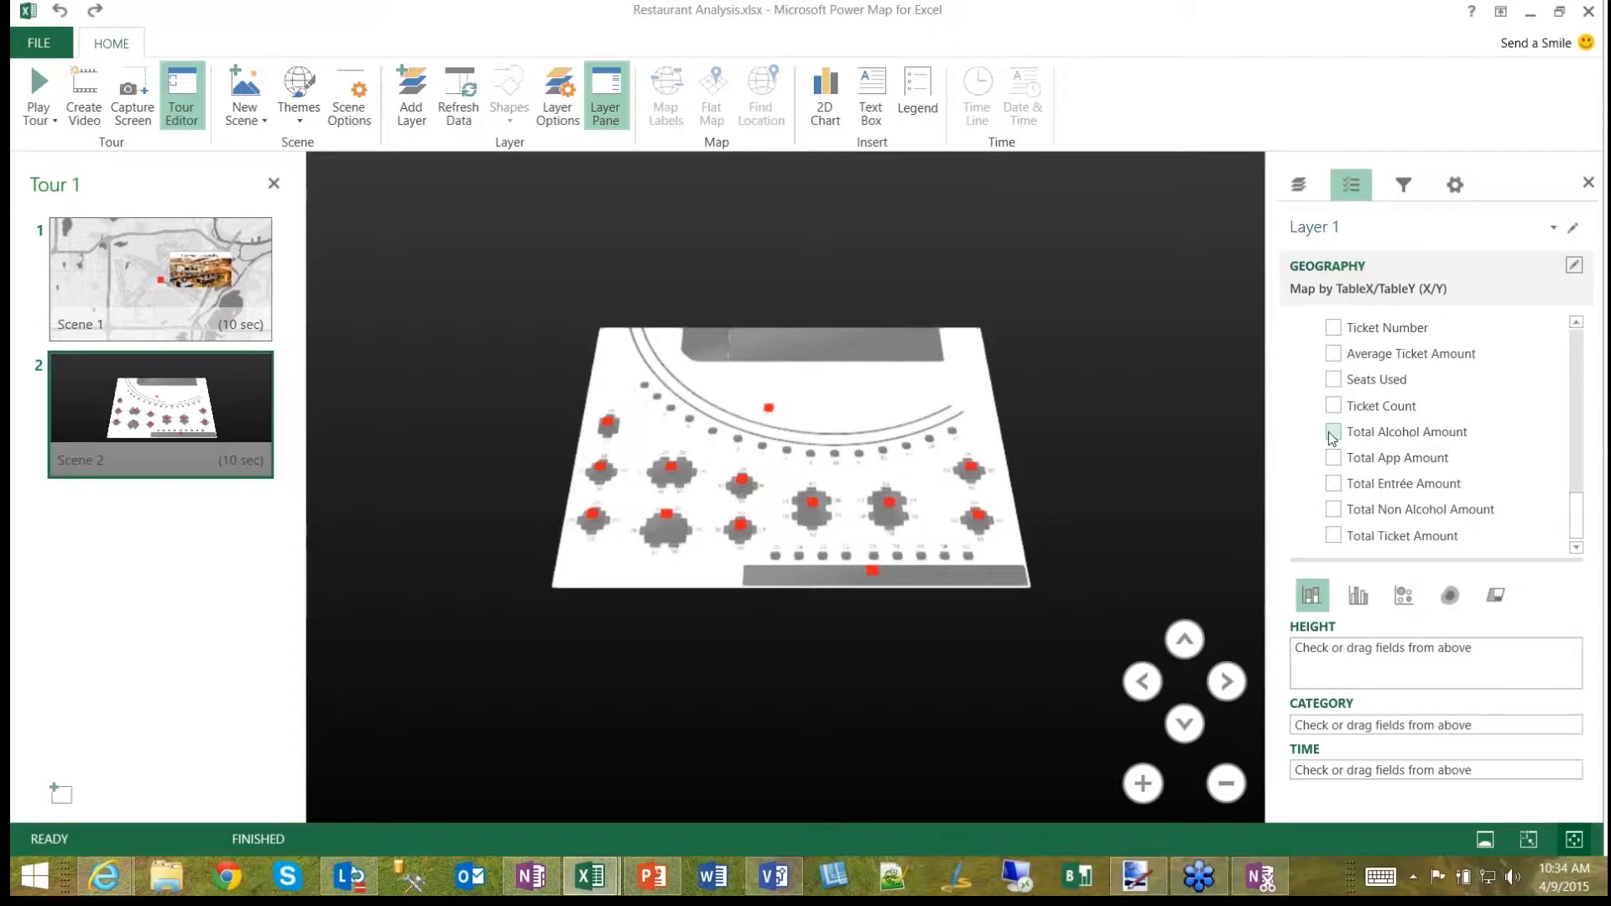
{"action": "left_click", "coordinate": [1334, 537]}
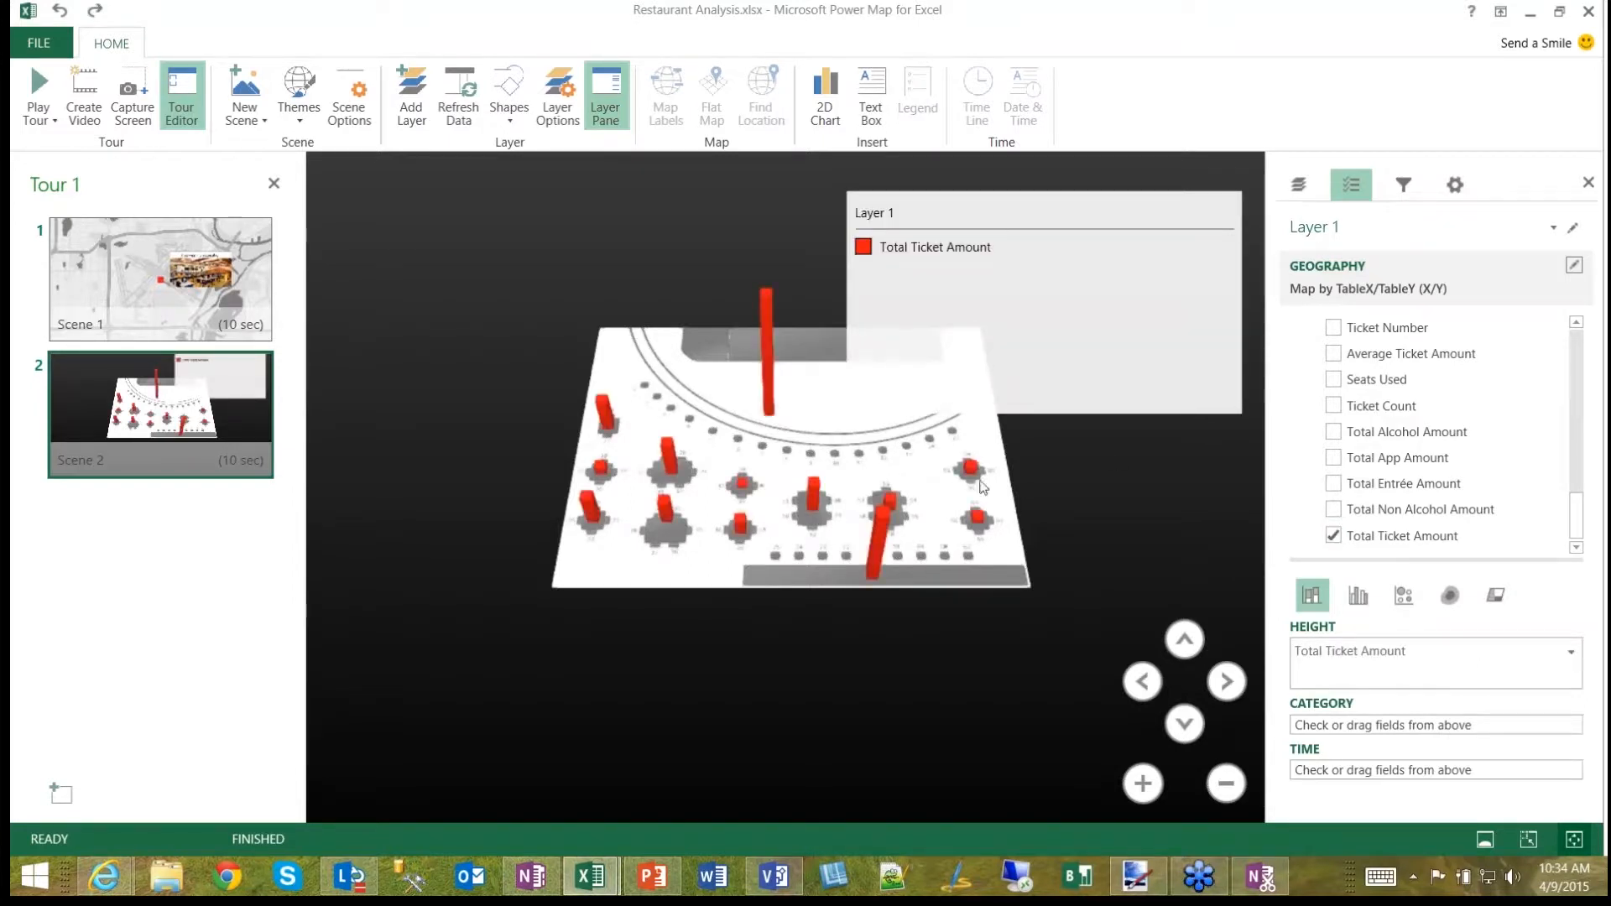
Step: Assign Date and Hour from the ticket data as the layer's time field
{"action": "left_click_drag", "start_coordinate": [1578, 527], "coordinate": [1607, 485]}
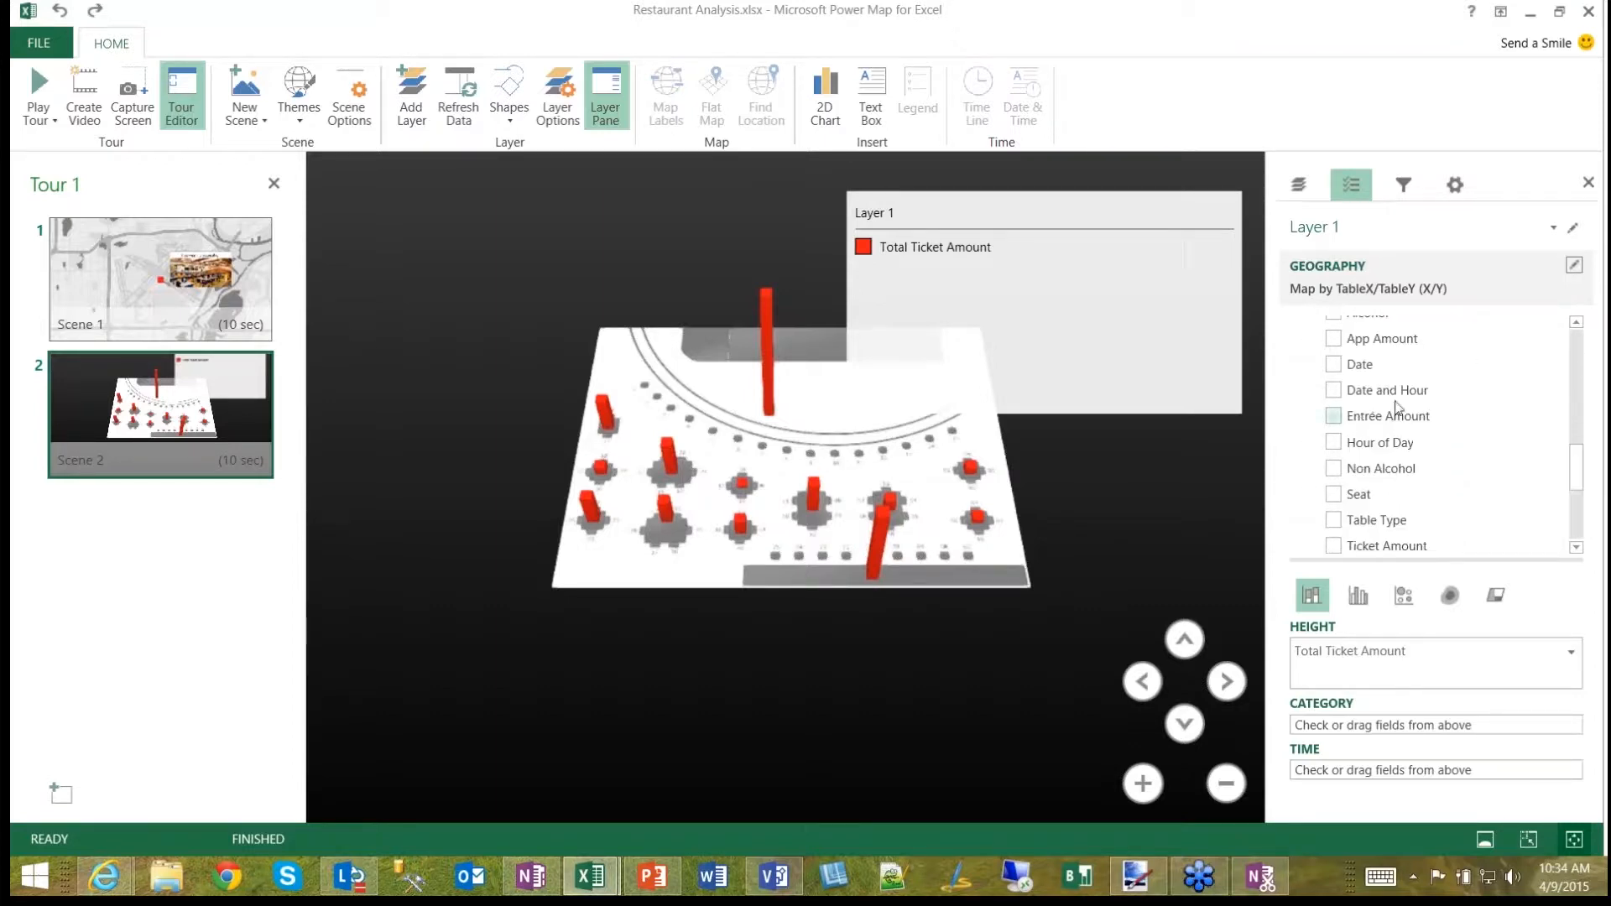
{"action": "left_click_drag", "start_coordinate": [1389, 391], "coordinate": [1417, 771]}
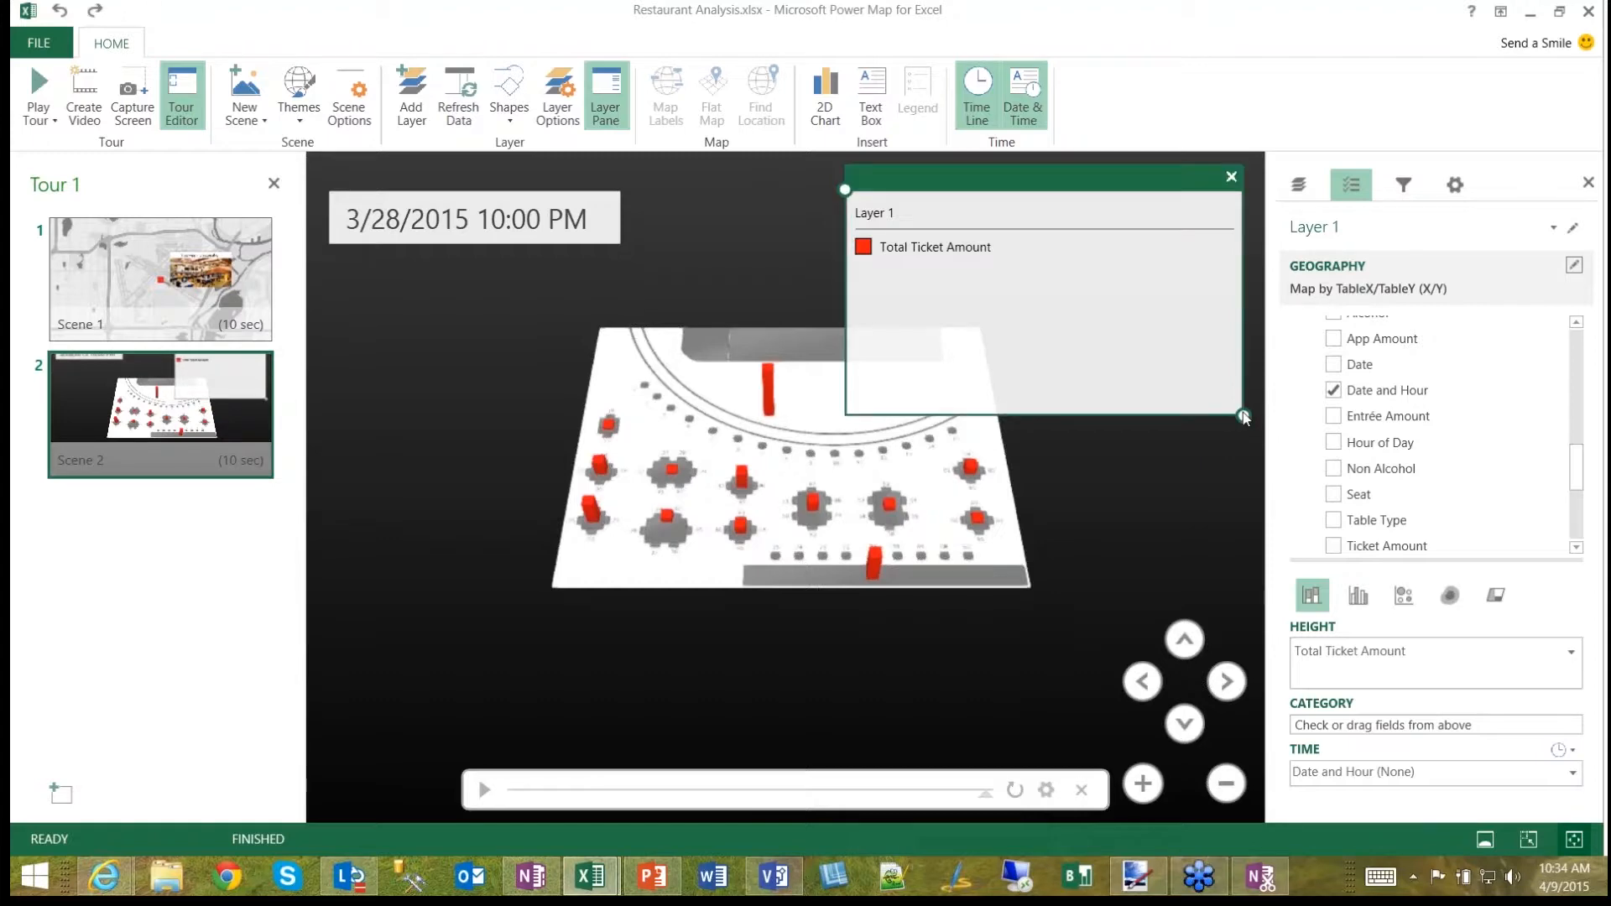
Step: Shrink the legend box so it clears the floor plan and set the Date and Hour time field to Hour
{"action": "left_click_drag", "start_coordinate": [1233, 415], "coordinate": [1216, 321]}
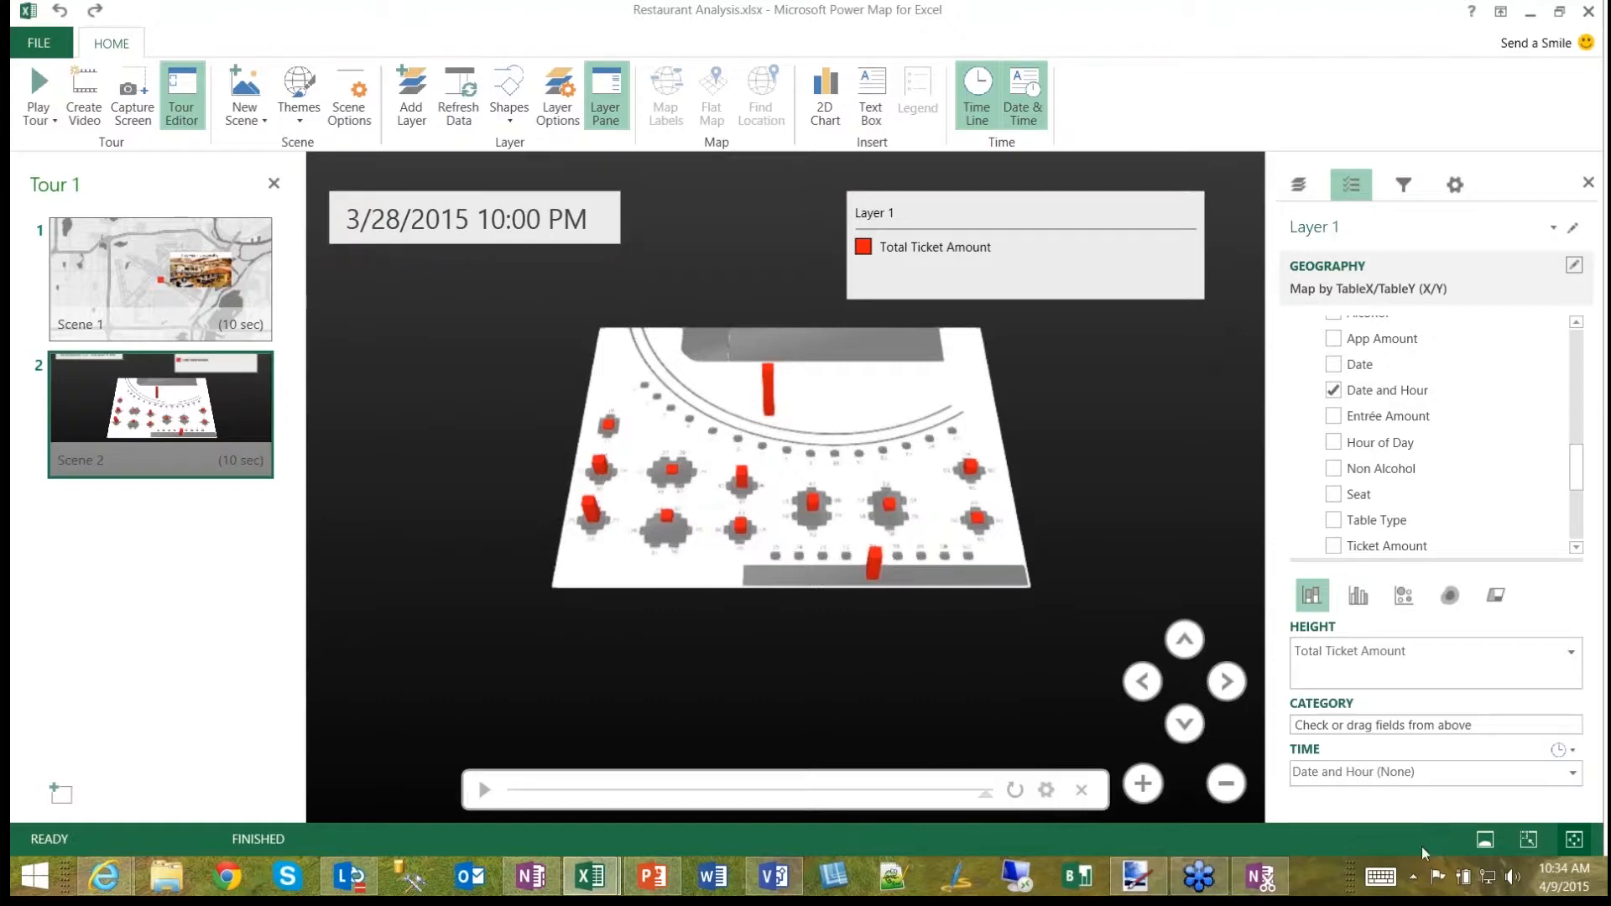
{"action": "left_click", "coordinate": [484, 791]}
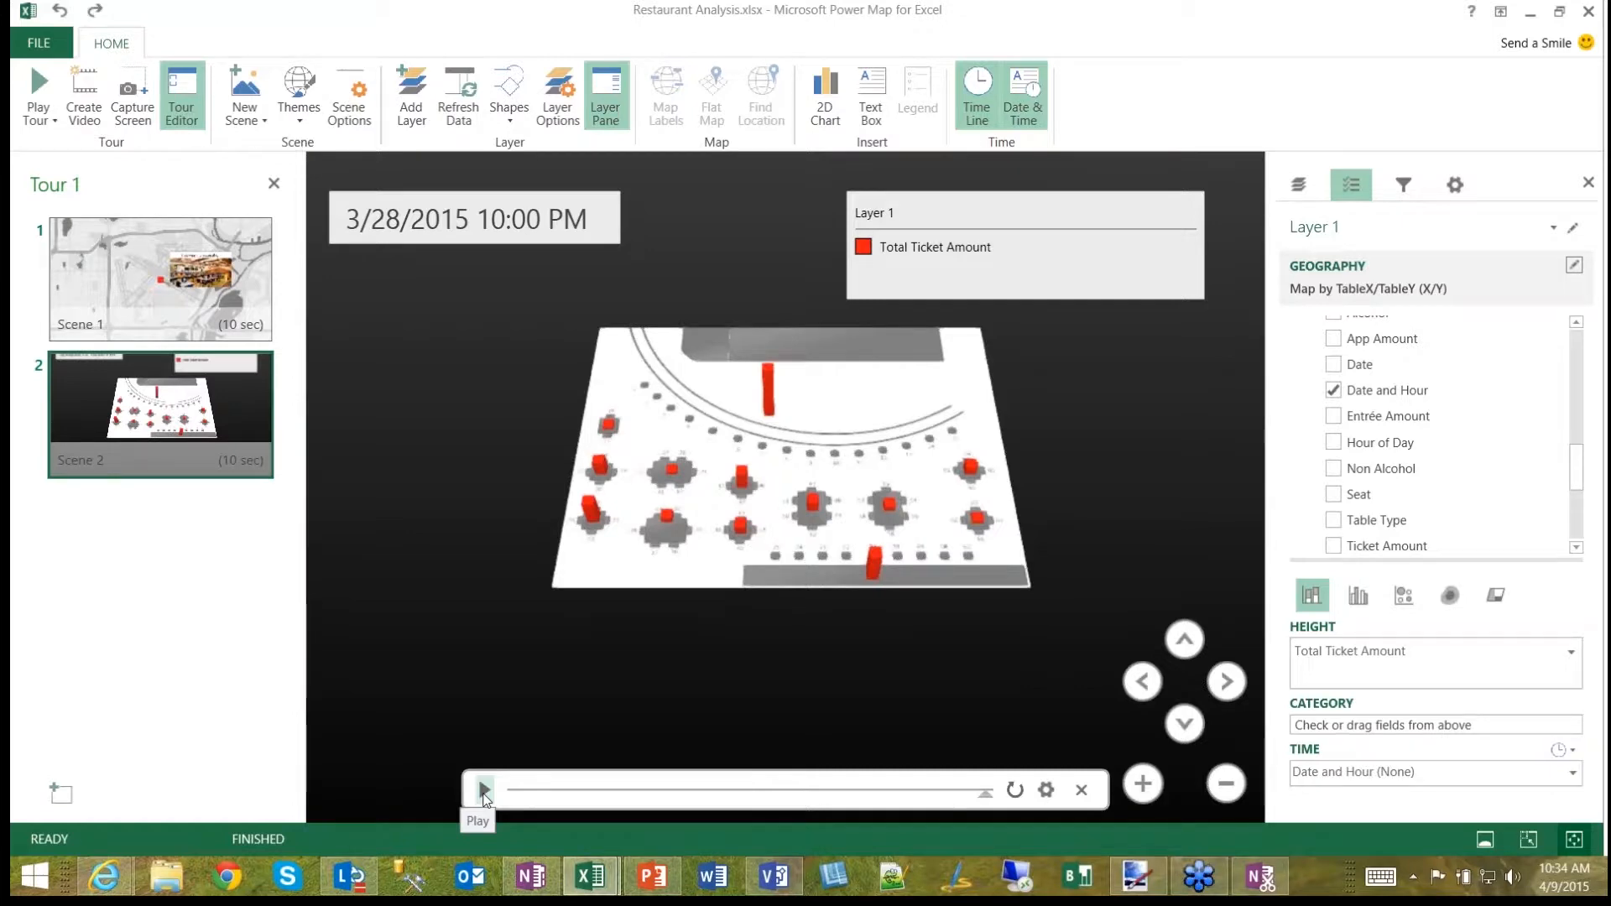
{"action": "left_click", "coordinate": [1574, 773]}
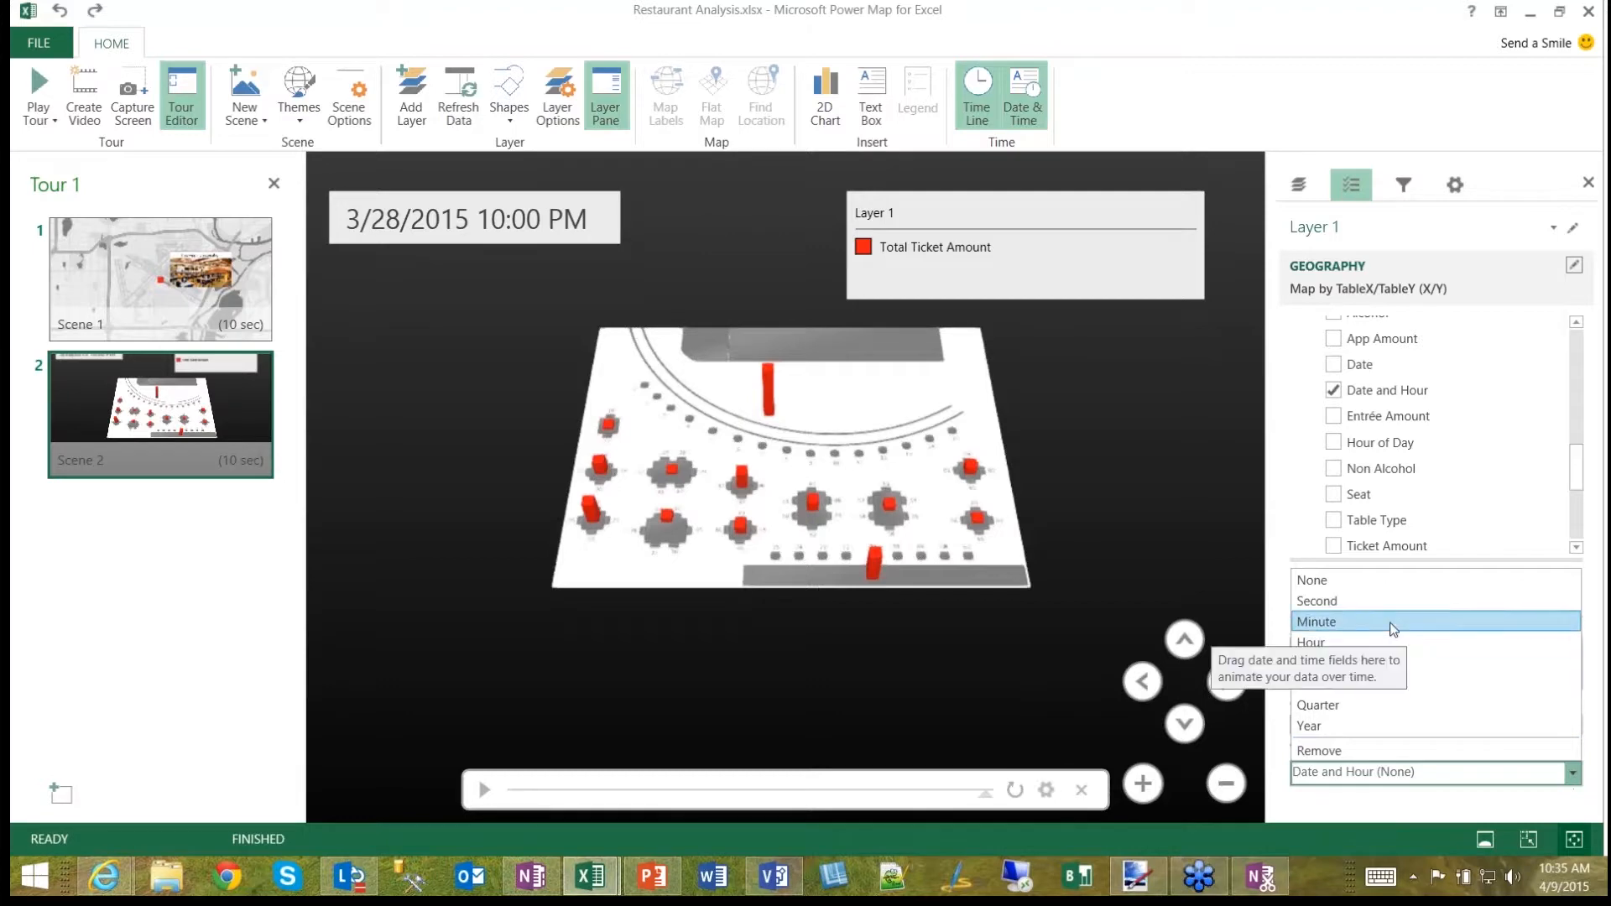
{"action": "left_click", "coordinate": [1395, 643]}
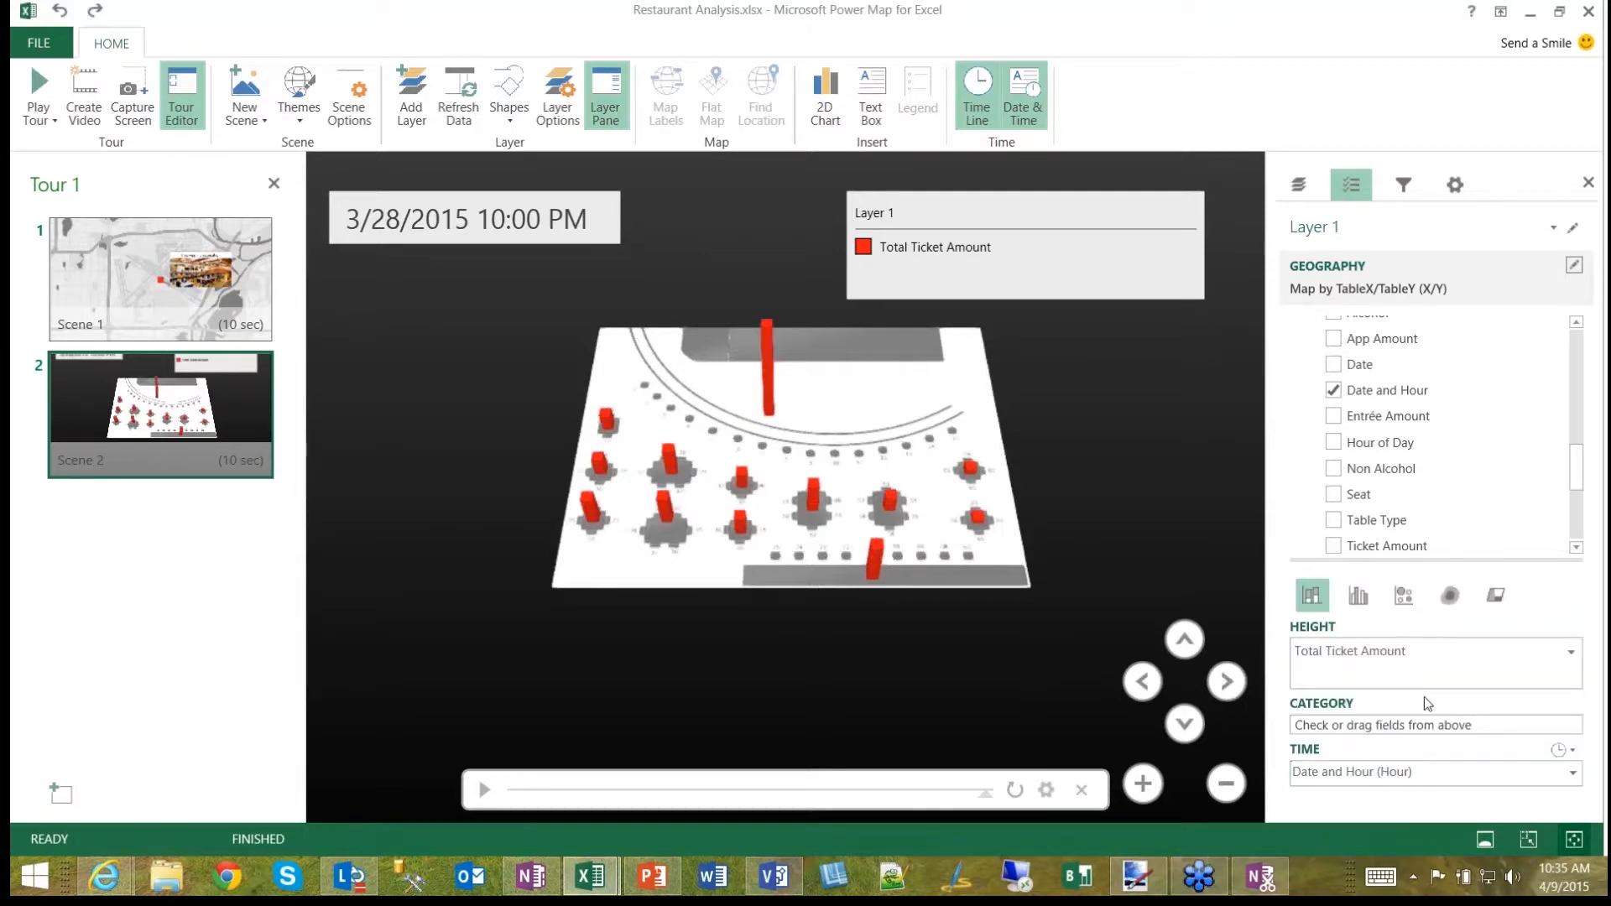
Step: Play the floor plan timeline through to its end to review the hourly ticket amounts per table
{"action": "left_click", "coordinate": [484, 791]}
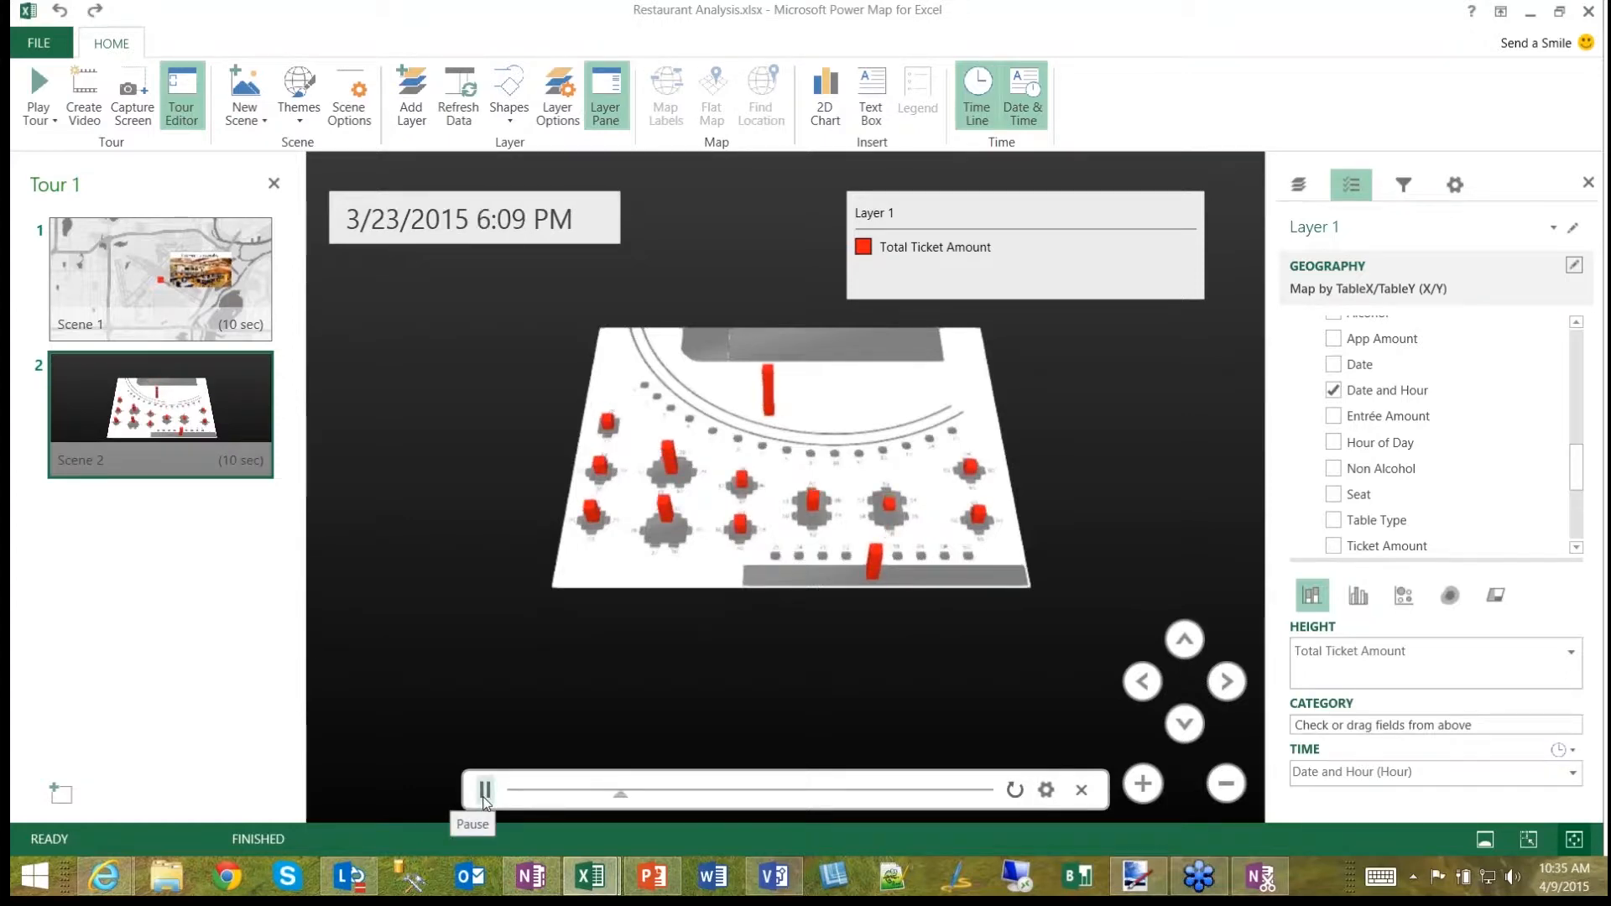
{"action": "left_click", "coordinate": [506, 197]}
{"action": "left_click", "coordinate": [481, 708]}
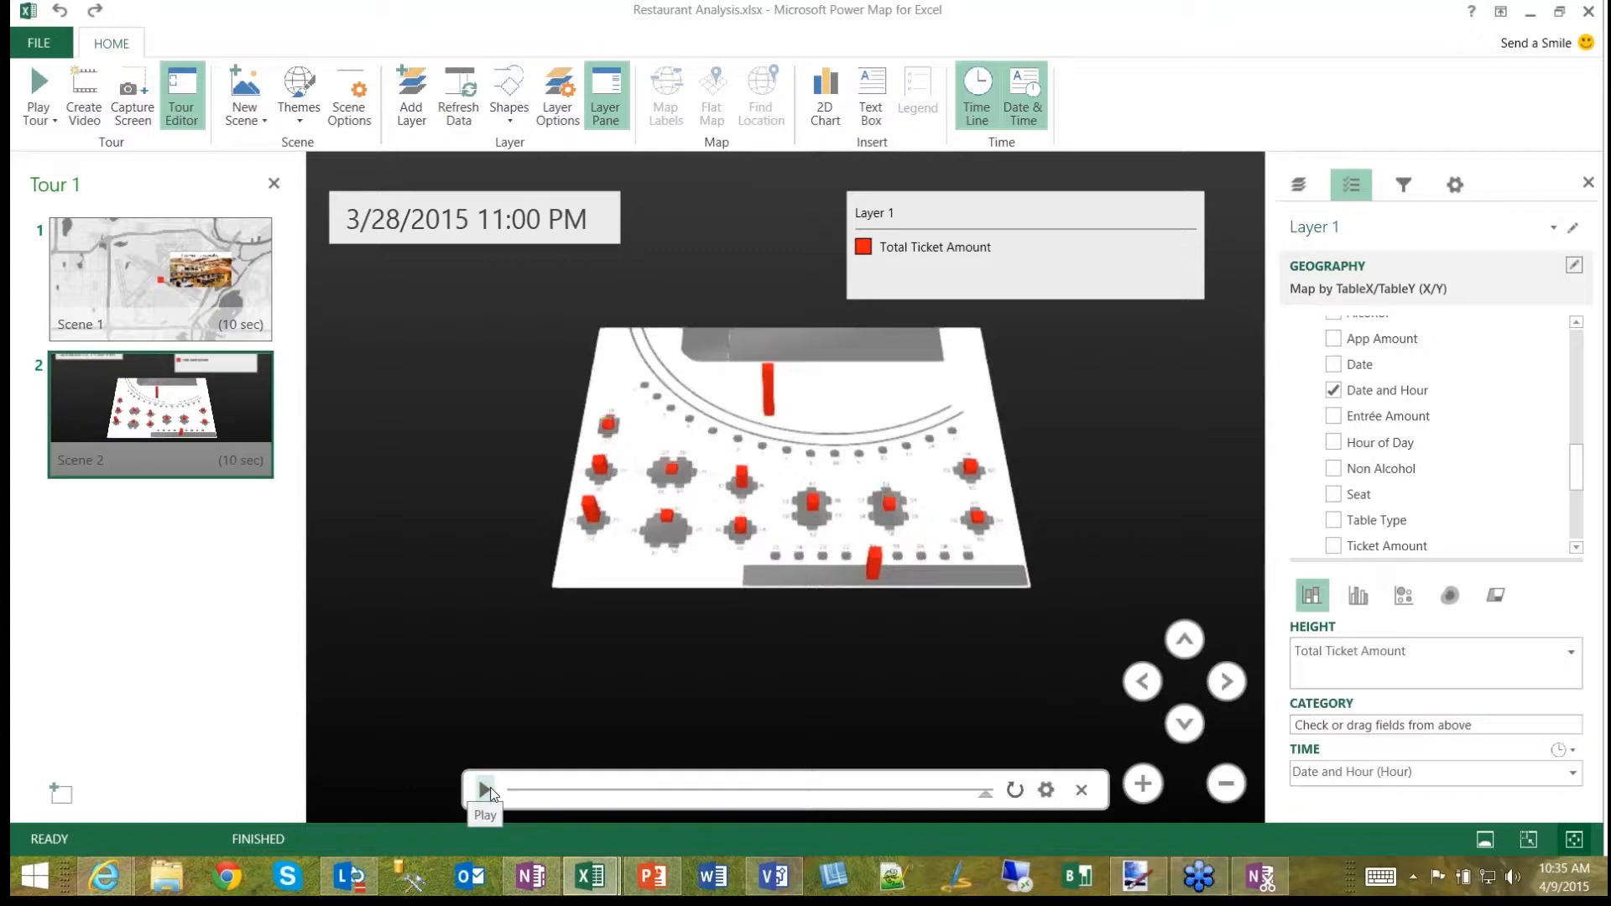
Step: Make the time data show for an instant and play the timeline, pausing it around midday on 3/26/2015
{"action": "left_click", "coordinate": [1571, 751]}
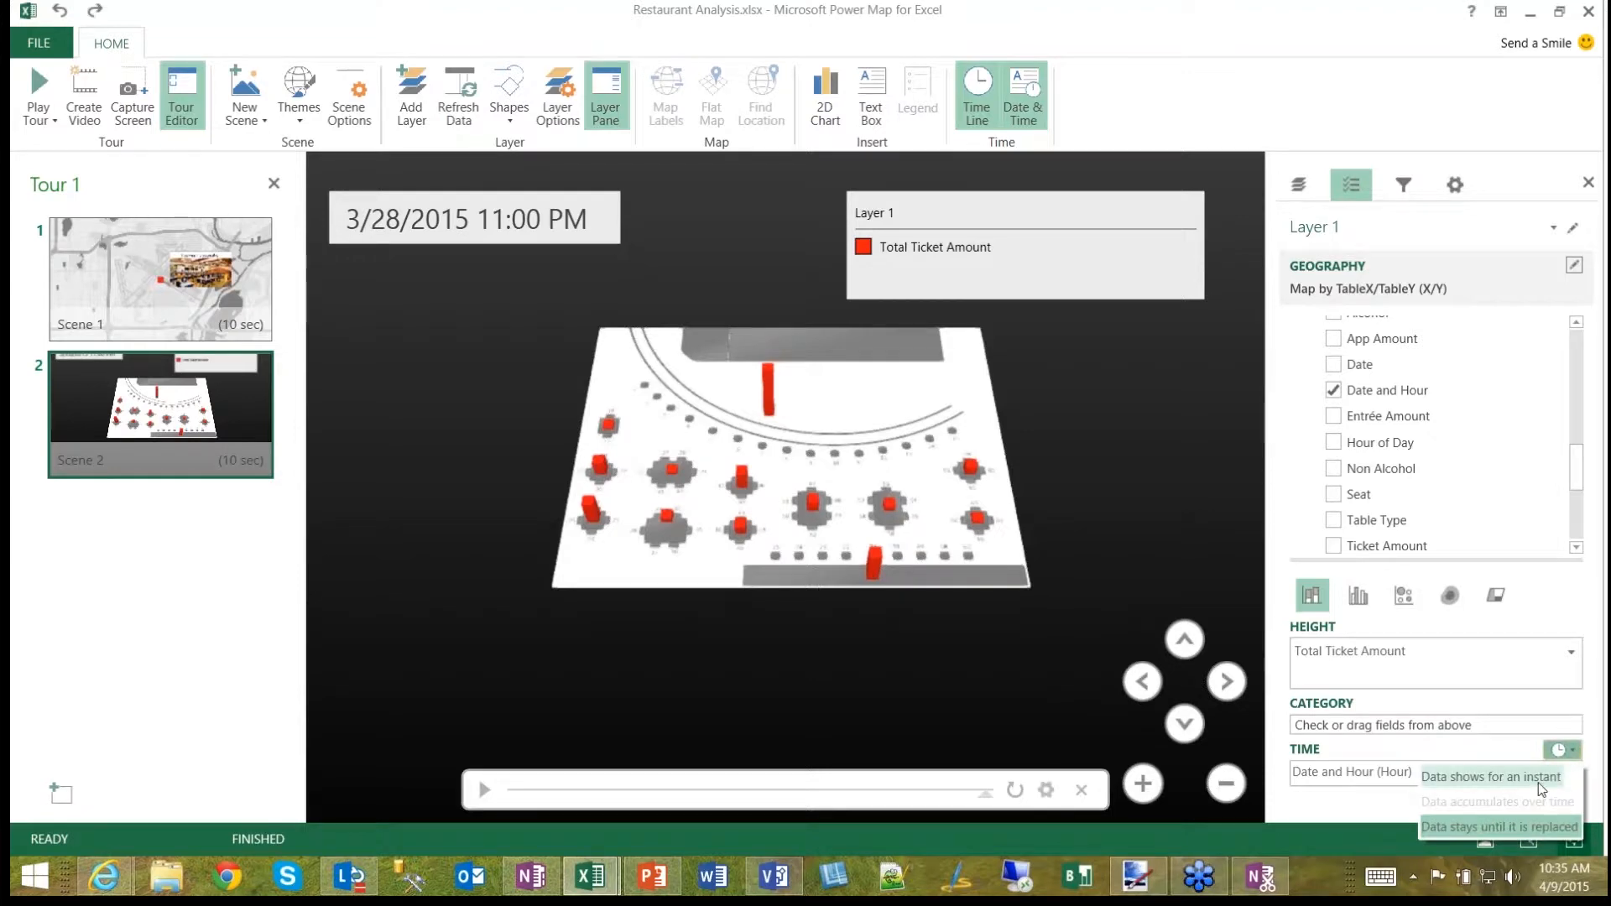
{"action": "left_click", "coordinate": [1539, 782]}
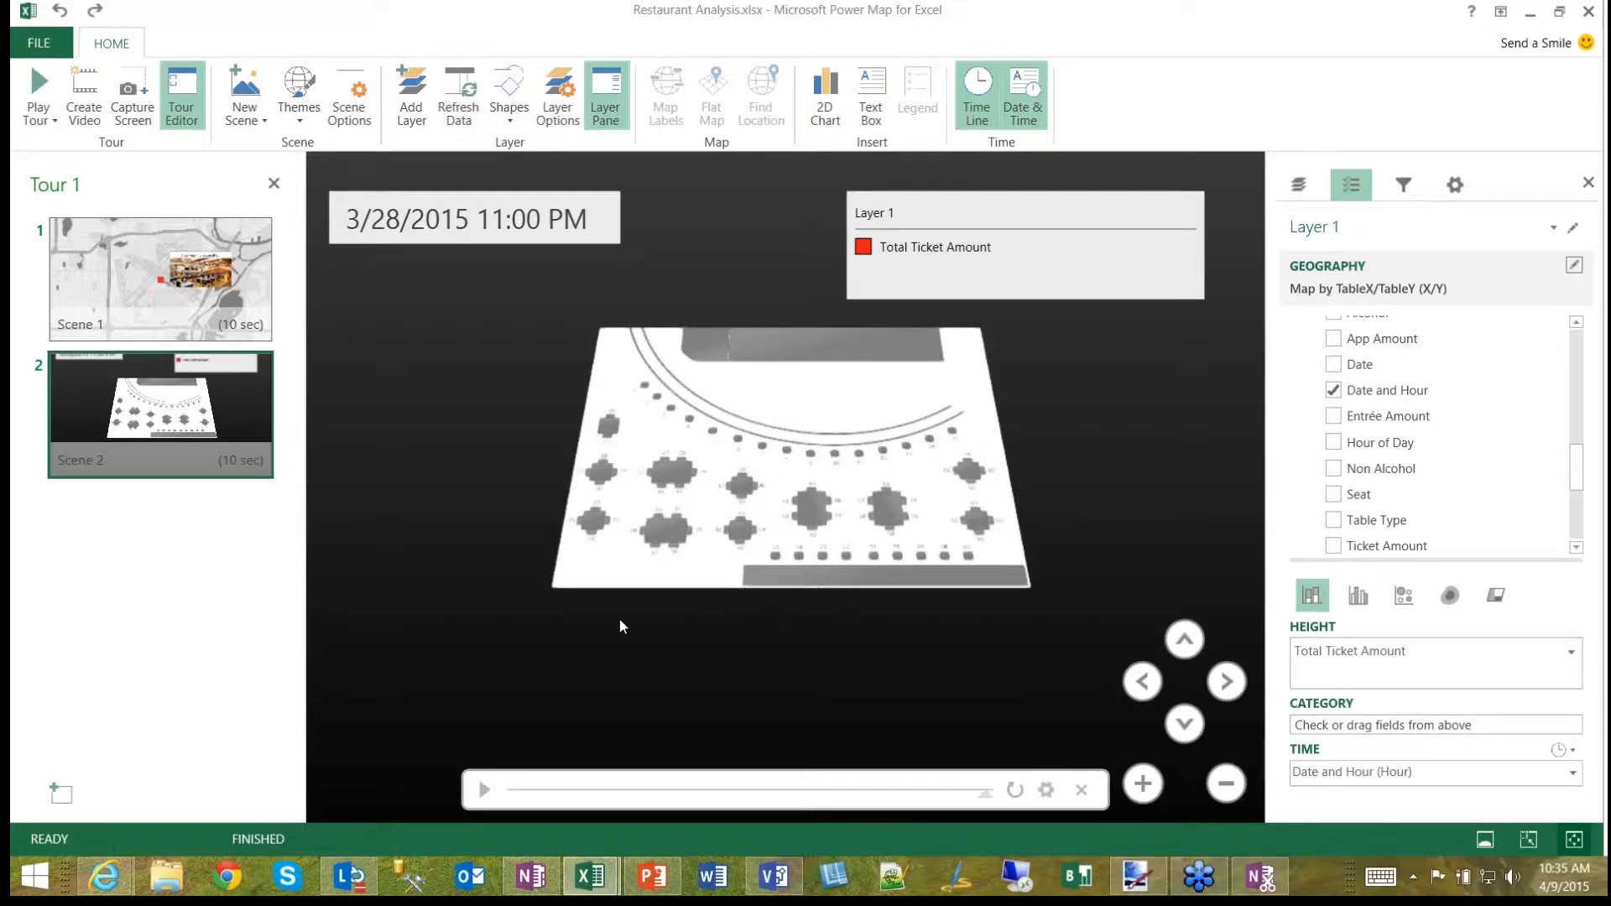
{"action": "left_click", "coordinate": [484, 791]}
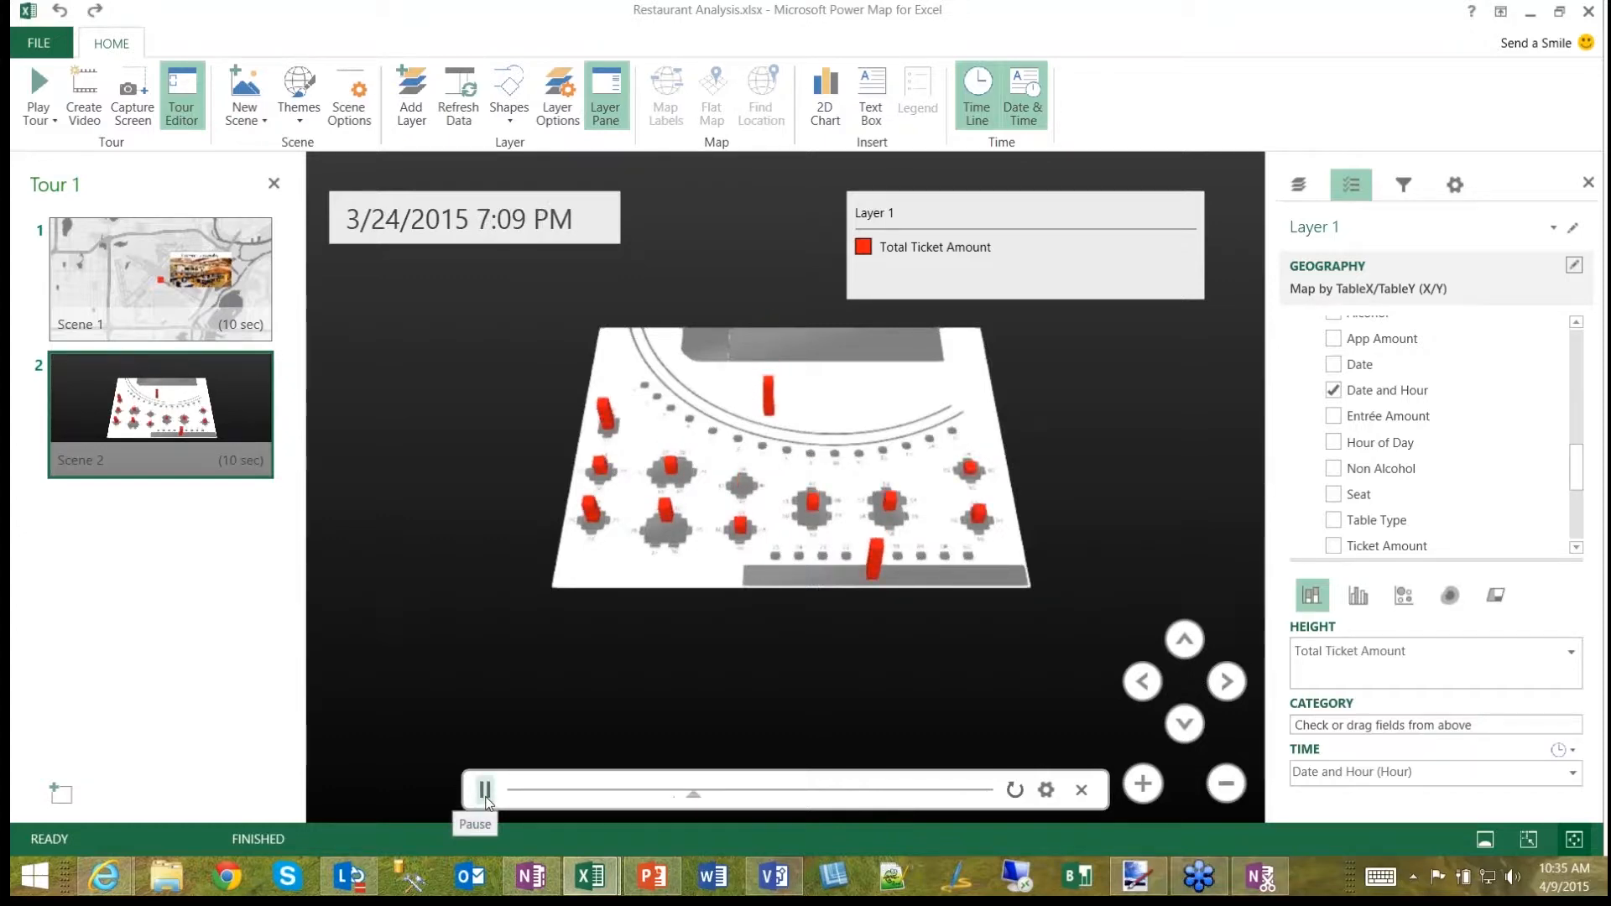
{"action": "left_click", "coordinate": [485, 793]}
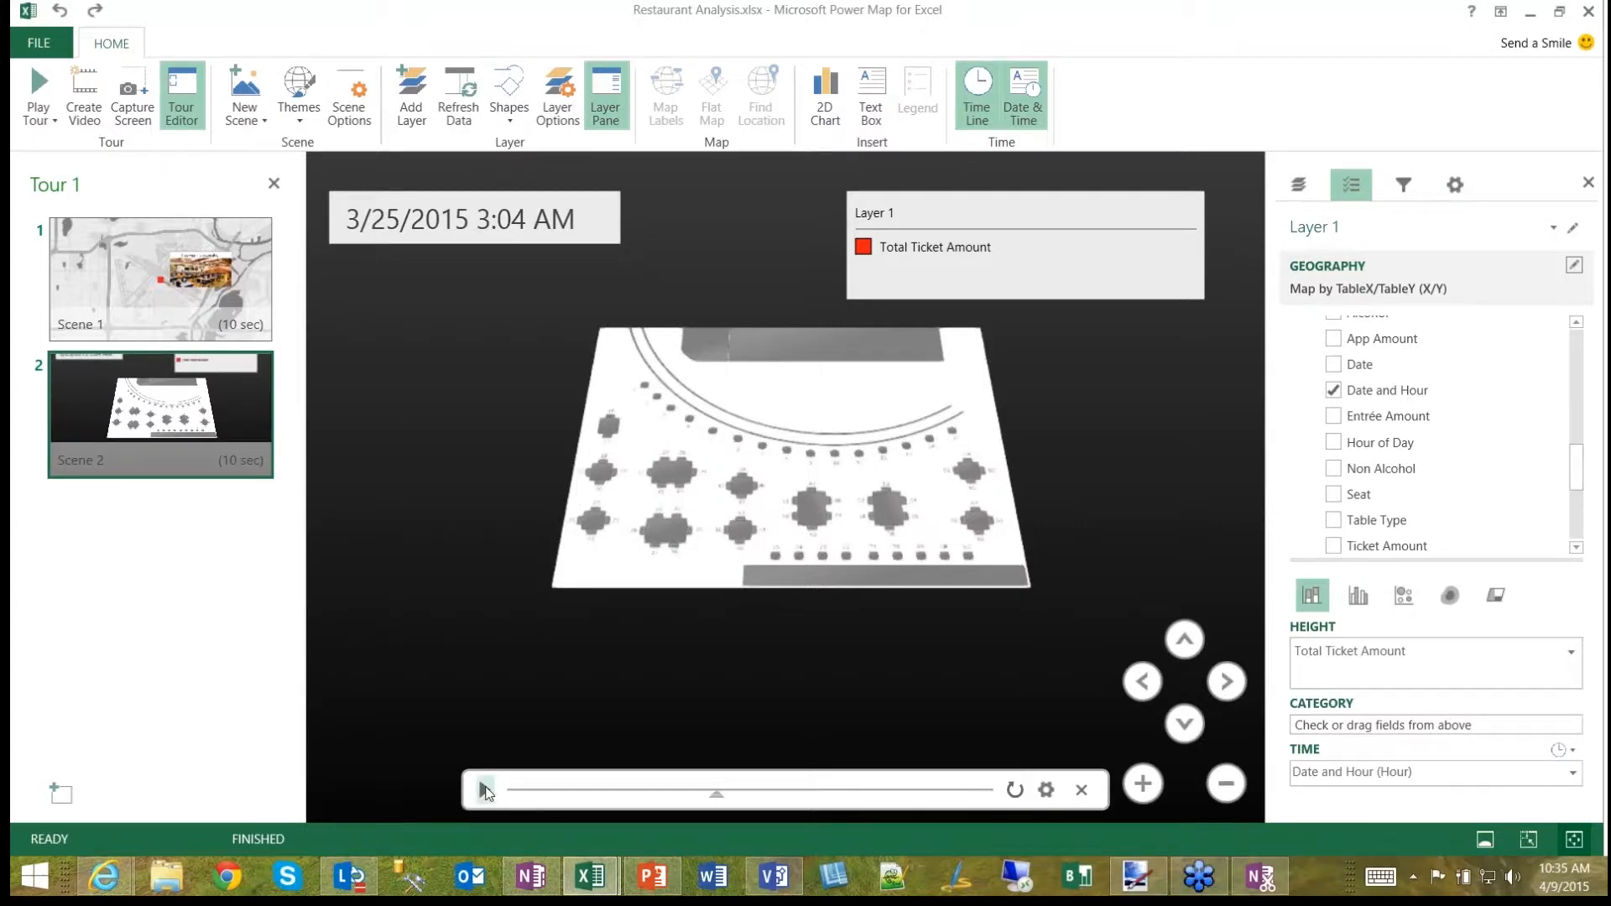
{"action": "left_click", "coordinate": [485, 792]}
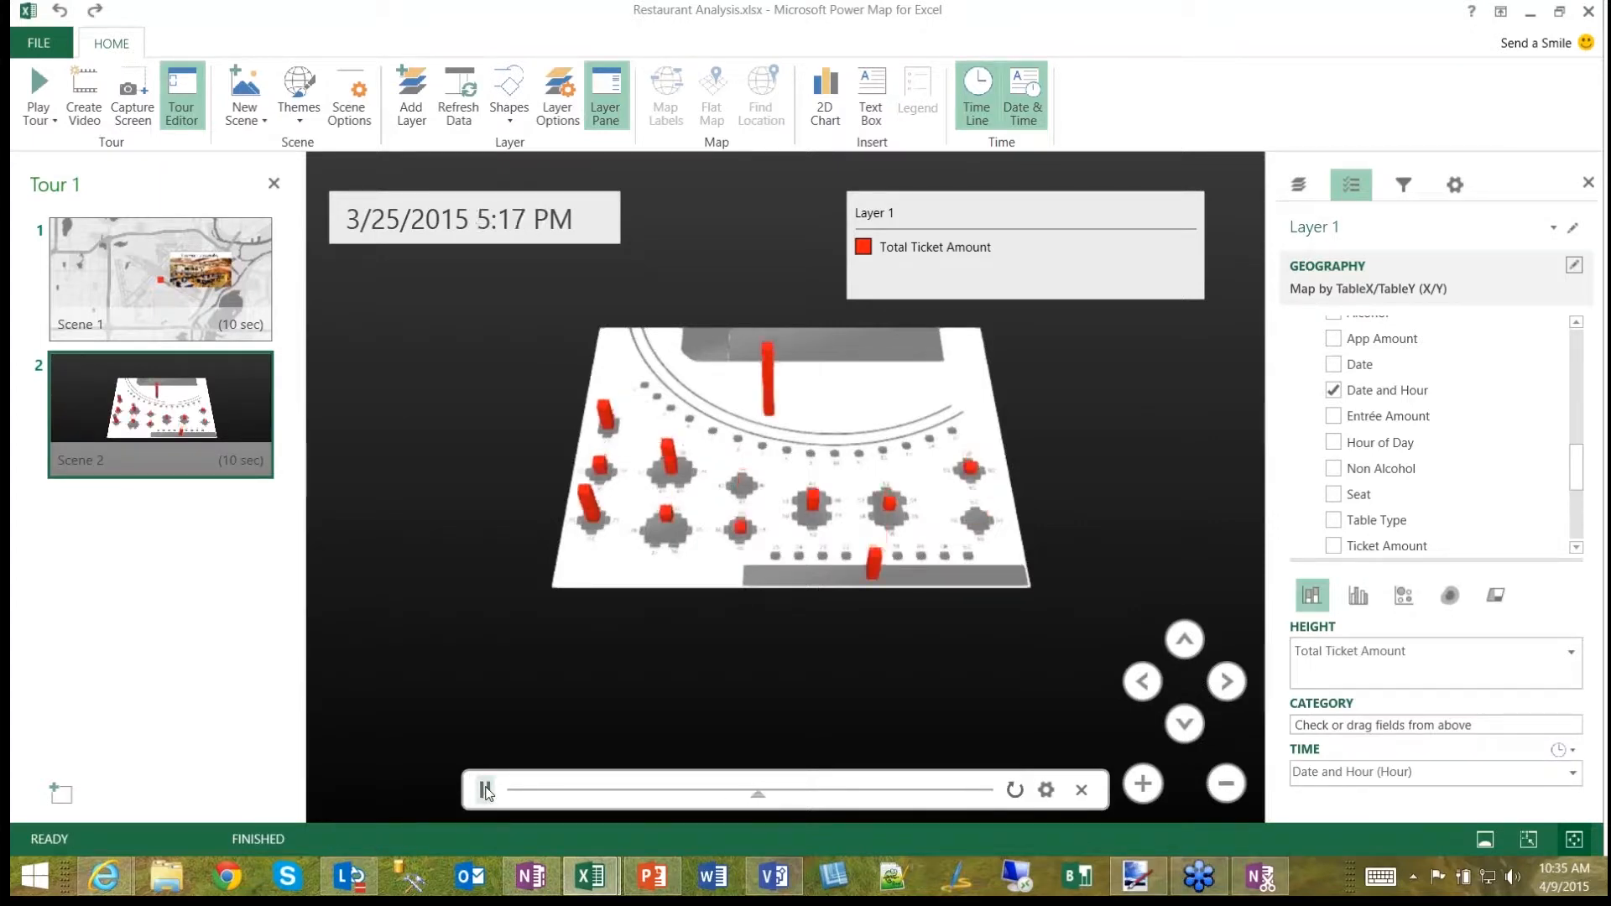
{"action": "left_click", "coordinate": [486, 791]}
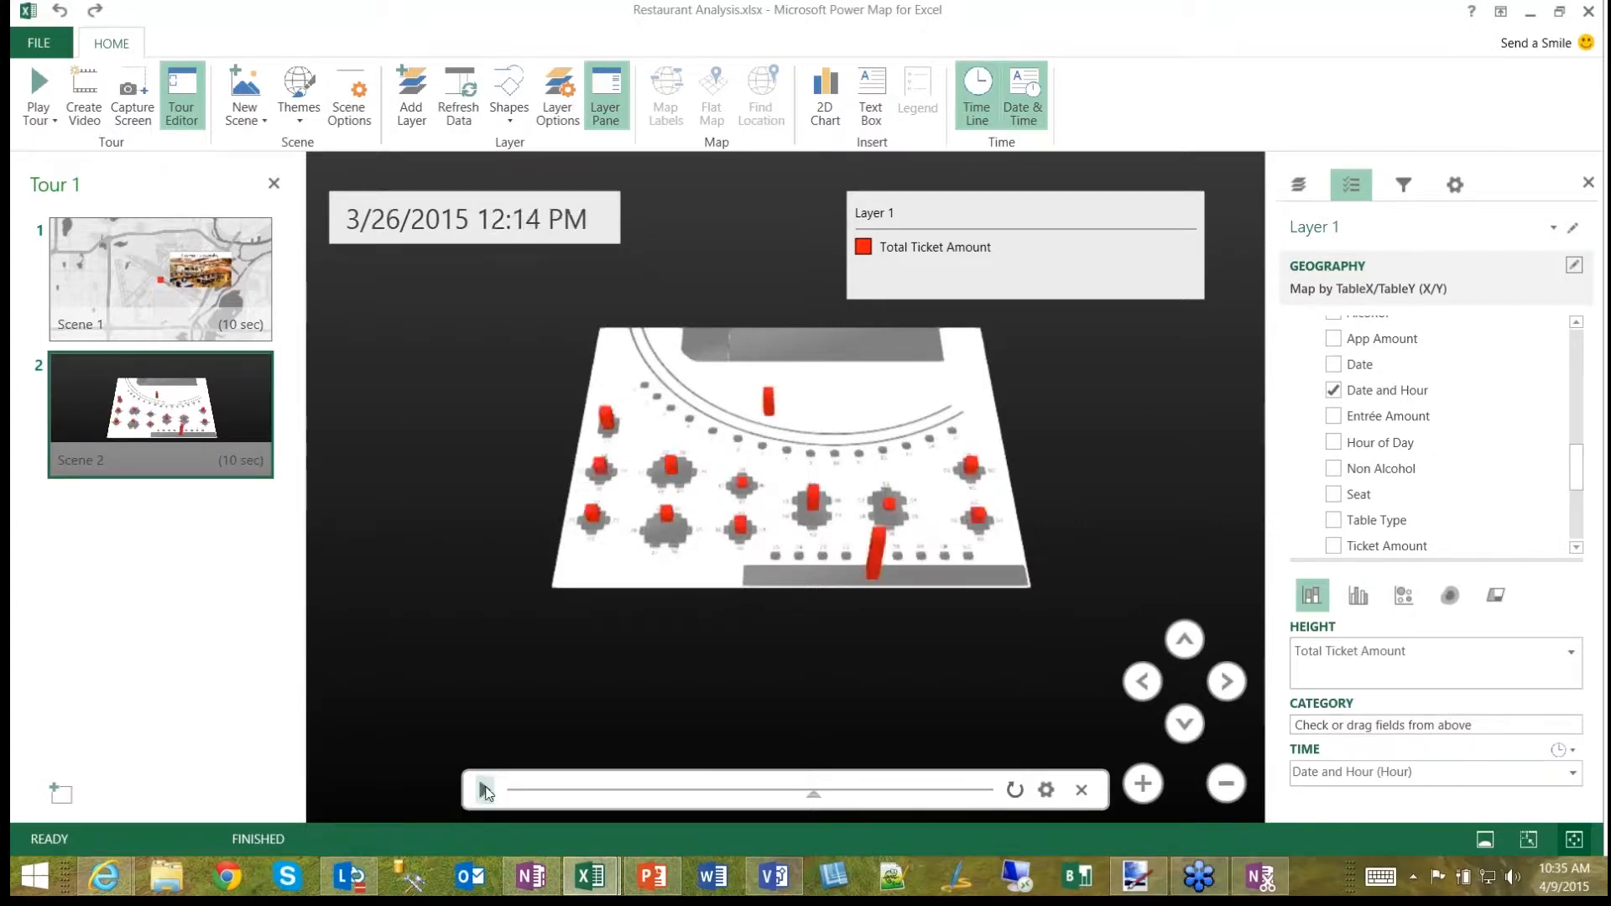
Step: Customize the data card of the column beside the lower row of seats, removing the TableY and TableX fields
{"action": "left_click", "coordinate": [873, 561]}
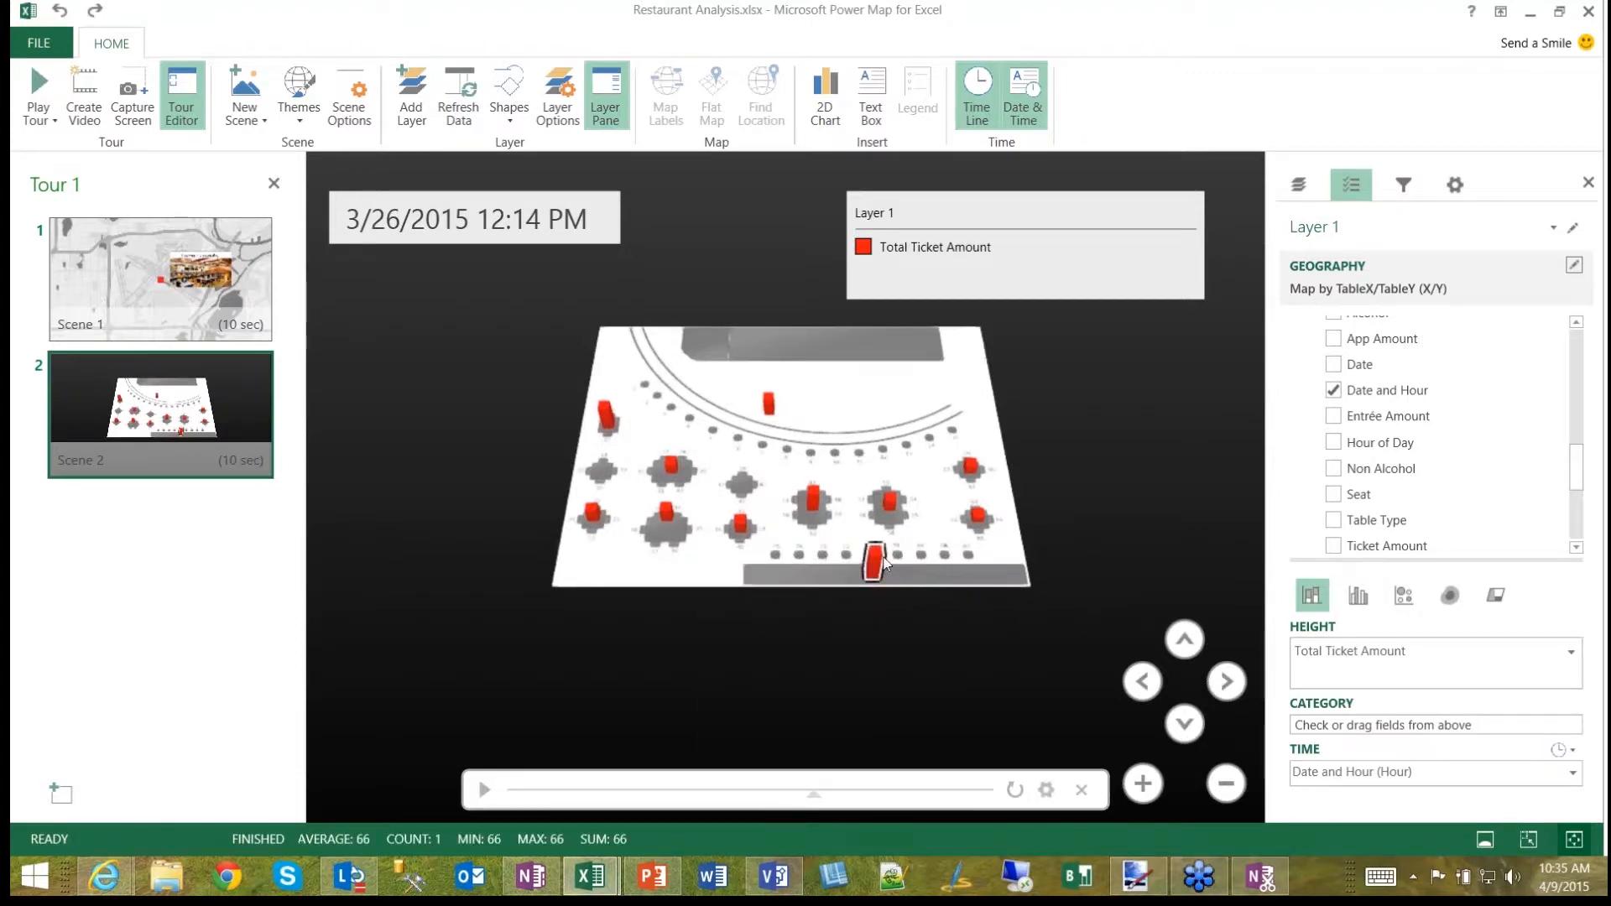
{"action": "mouse_move", "coordinate": [877, 564]}
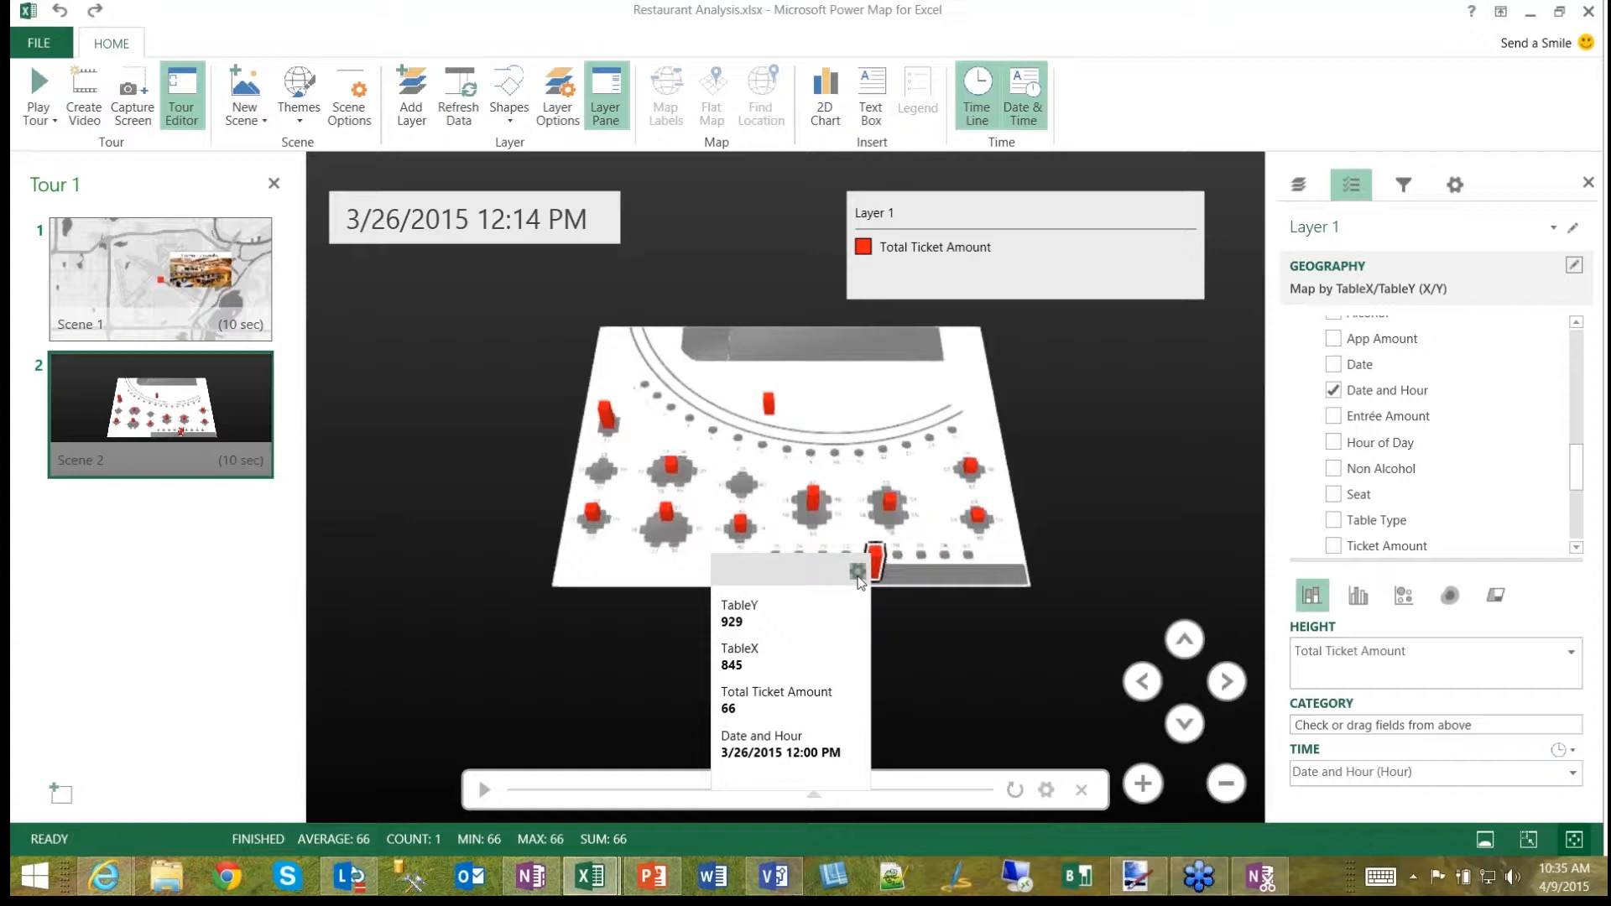
{"action": "left_click", "coordinate": [858, 574]}
{"action": "left_click", "coordinate": [721, 304]}
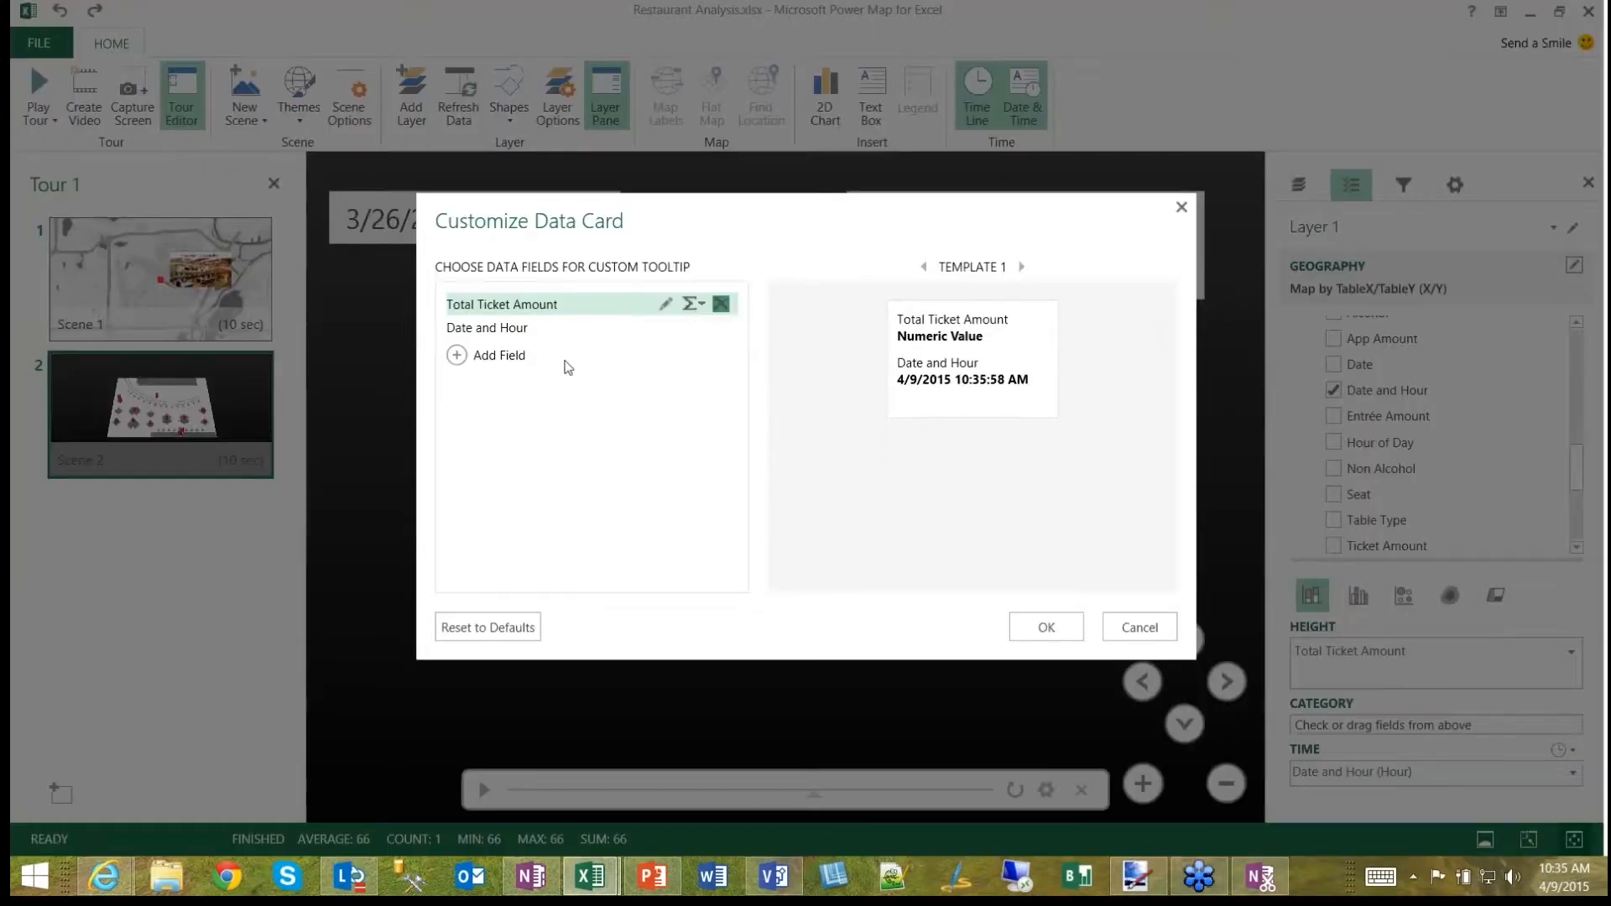
Step: Add TableNumber and TableType from the Seats table to the data card, both with No Aggregation
{"action": "left_click", "coordinate": [457, 355]}
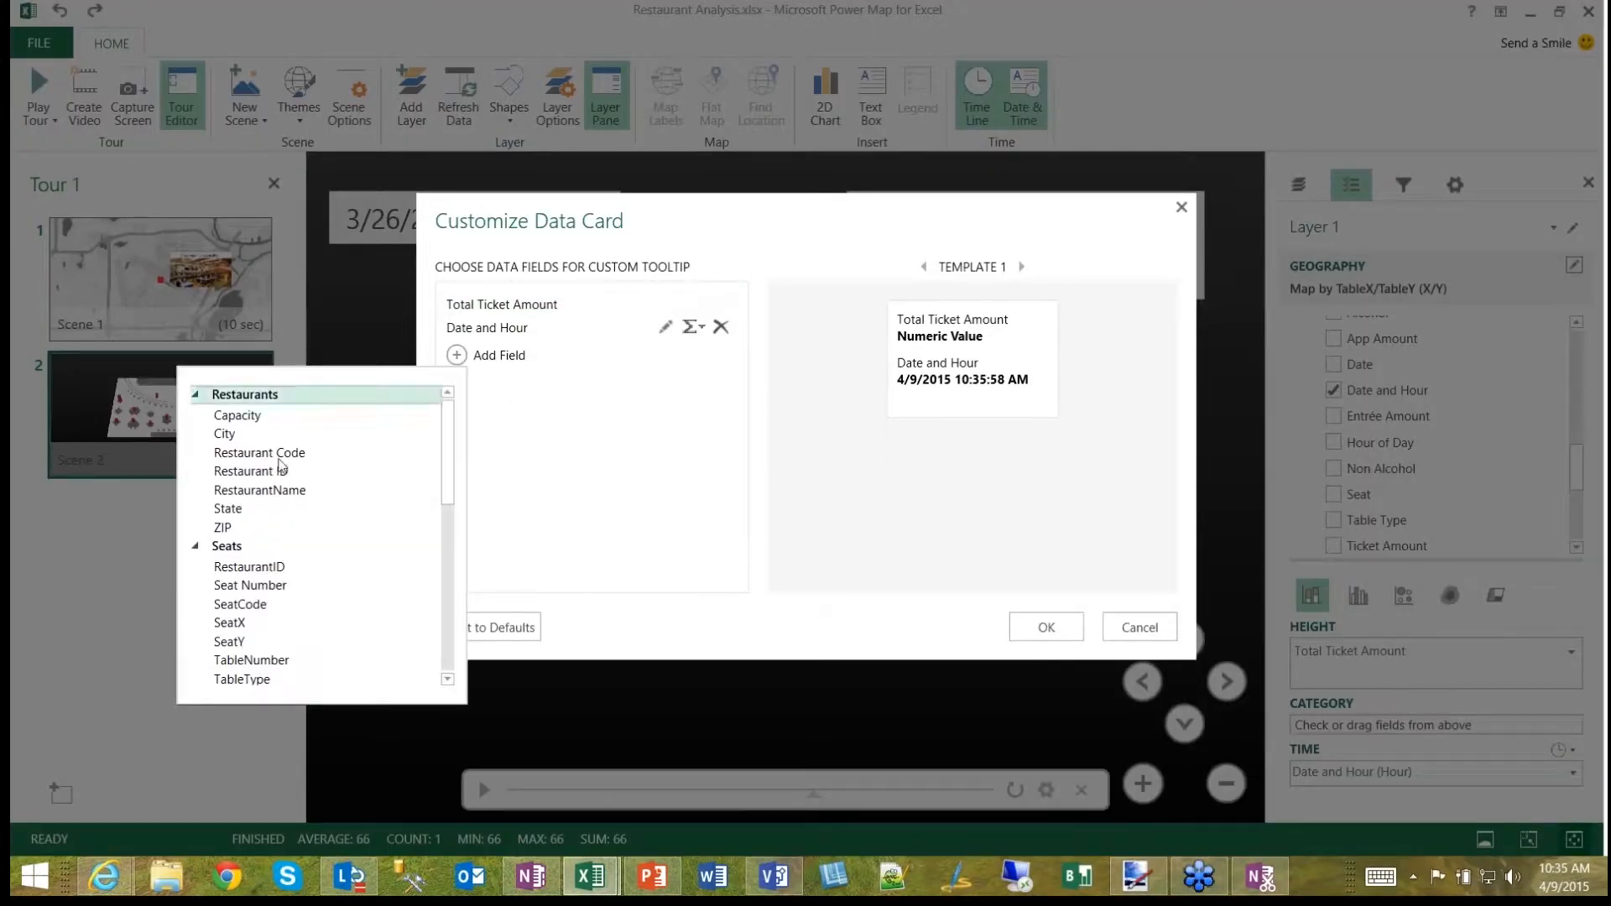
{"action": "left_click", "coordinate": [319, 659]}
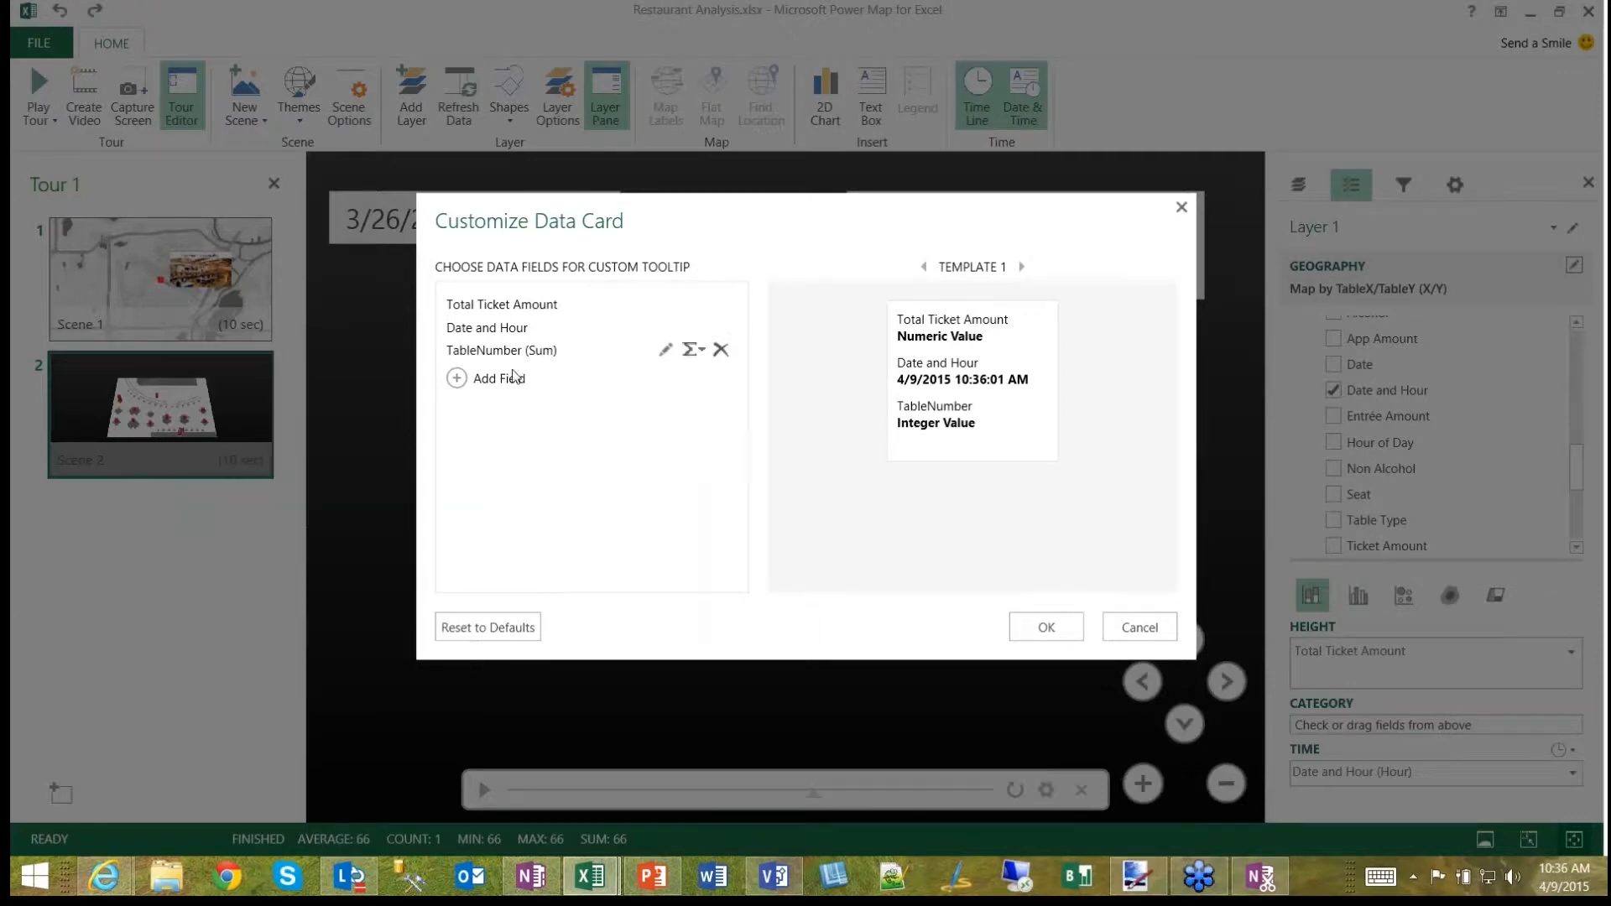
{"action": "left_click", "coordinate": [457, 378]}
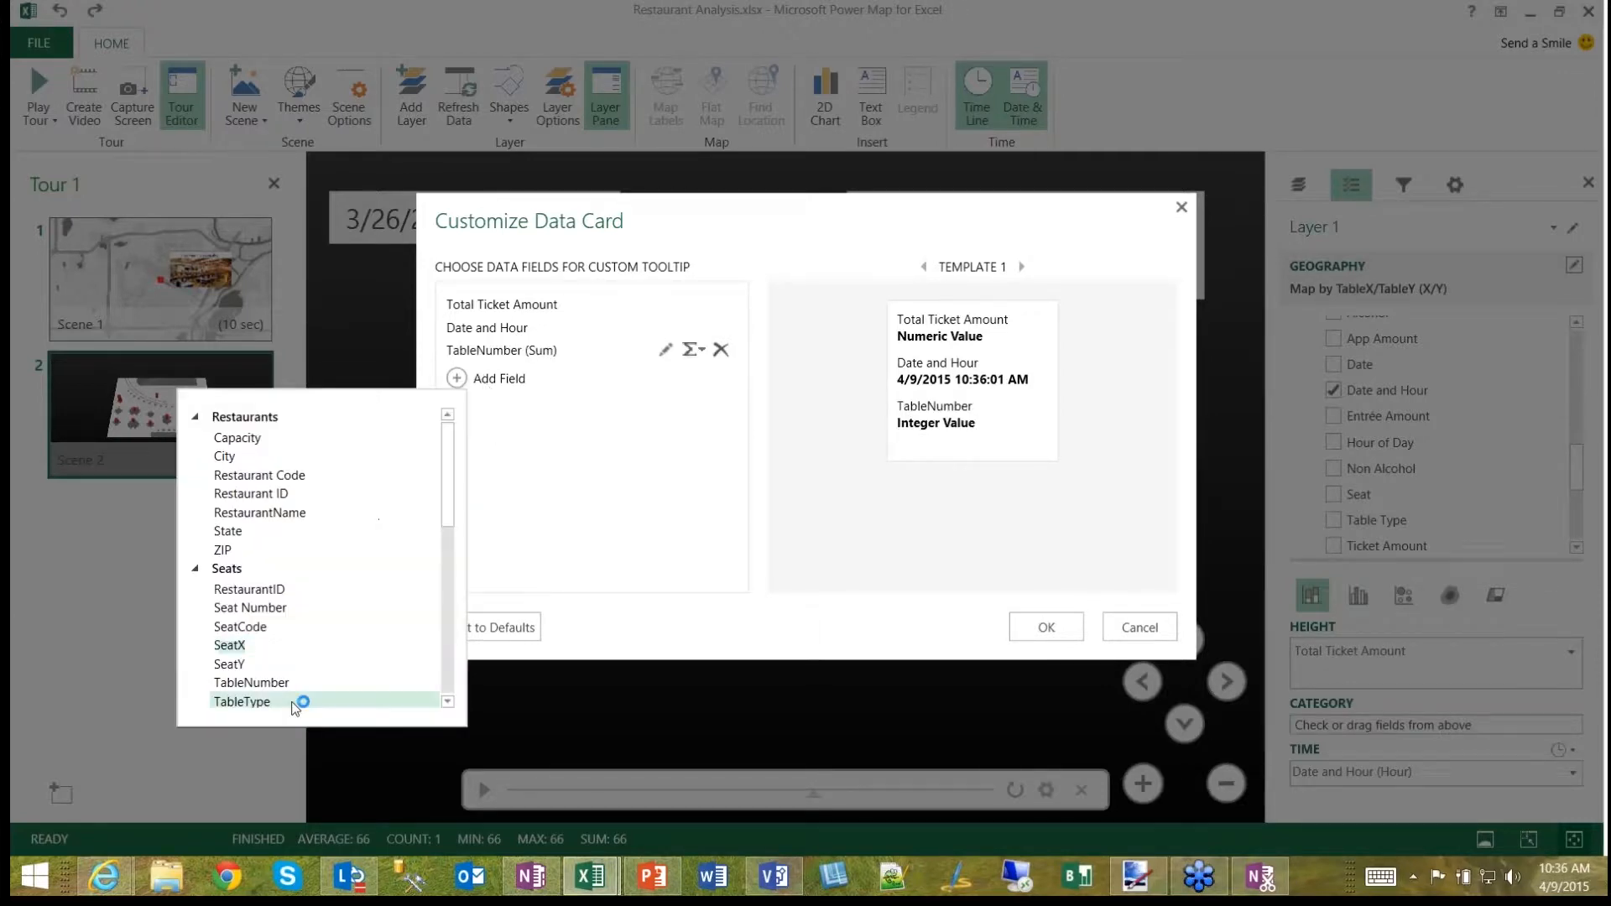
{"action": "left_click", "coordinate": [298, 703]}
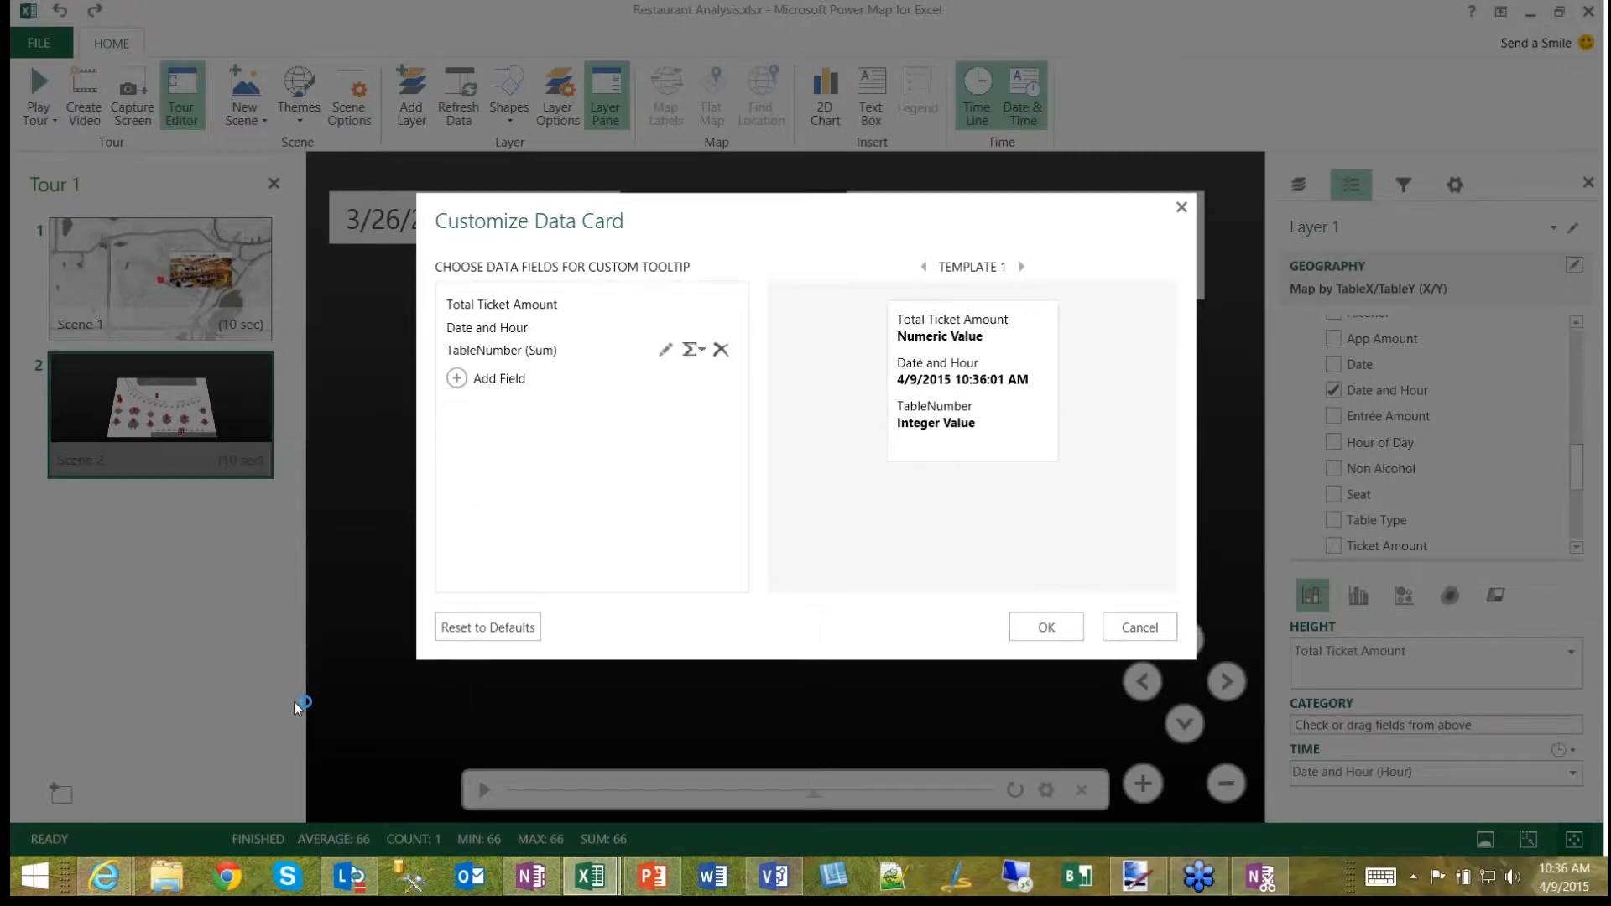
{"action": "left_click", "coordinate": [707, 354]}
{"action": "left_click", "coordinate": [663, 496]}
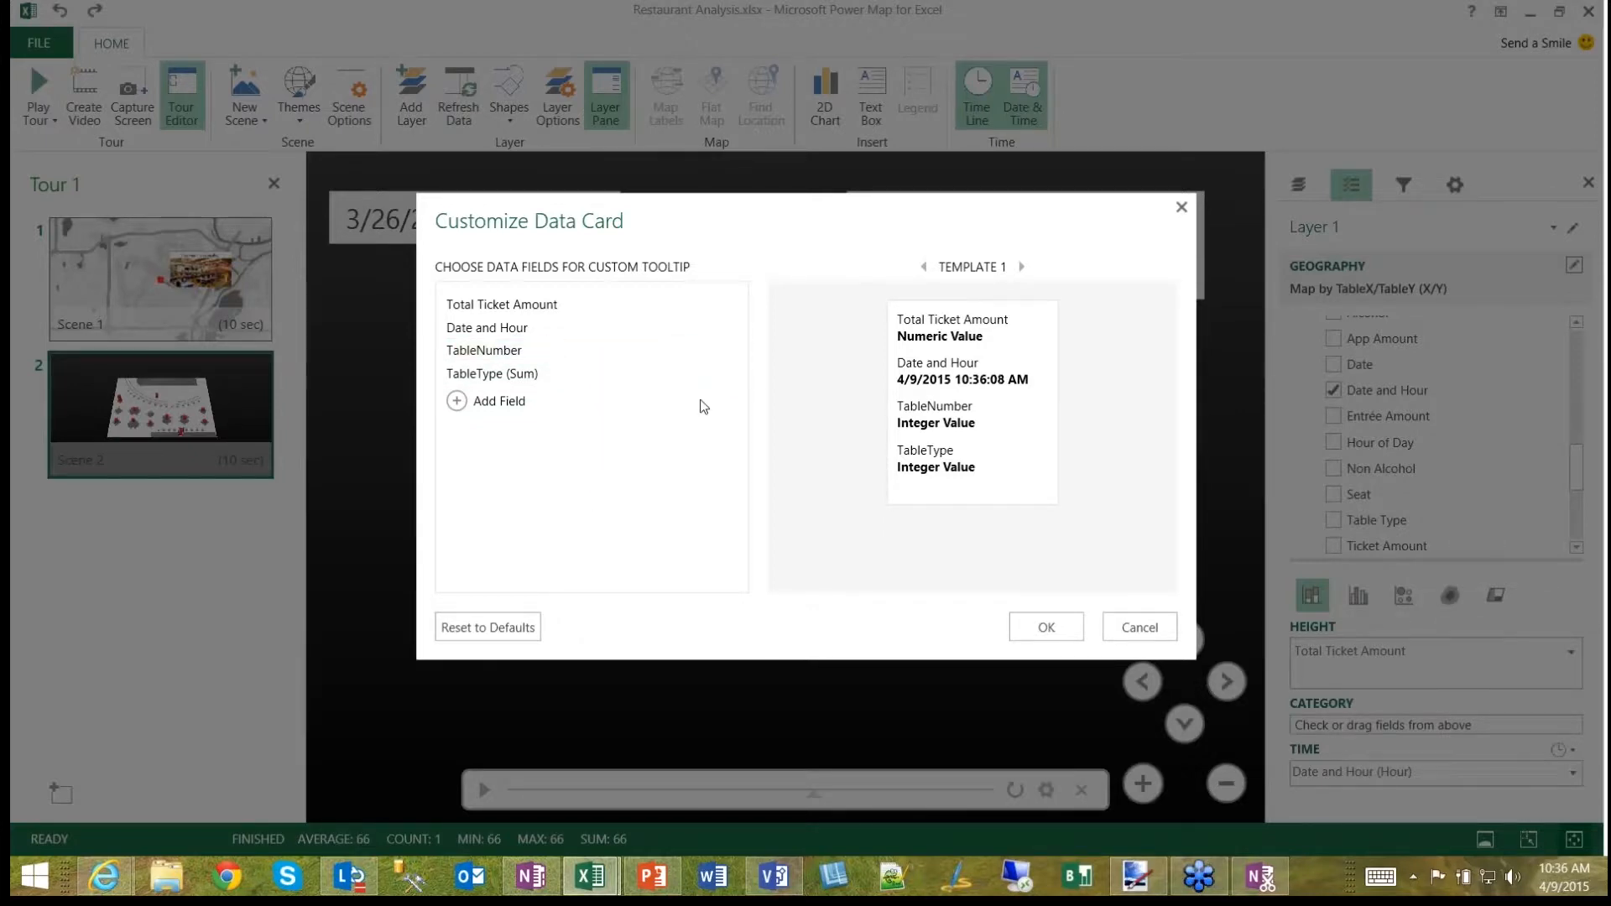
{"action": "left_click", "coordinate": [689, 373]}
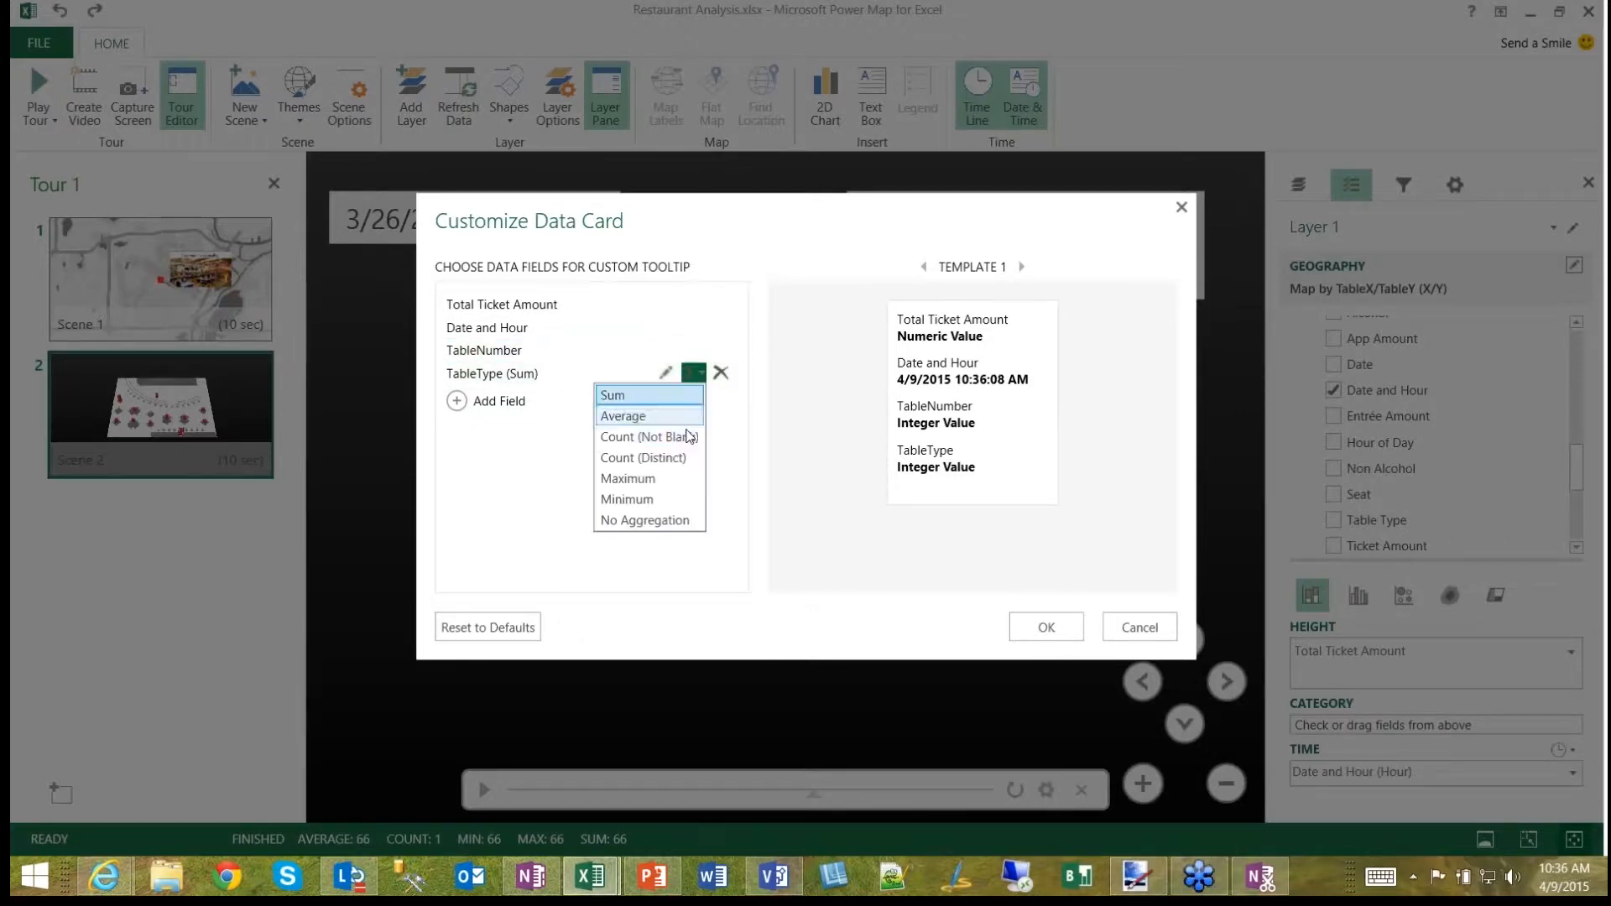
{"action": "left_click", "coordinate": [686, 517]}
Step: Place TableNumber and TableType first among the data card fields and rename TableNumber as "Table Number"
{"action": "left_click_drag", "start_coordinate": [468, 352], "coordinate": [495, 304]}
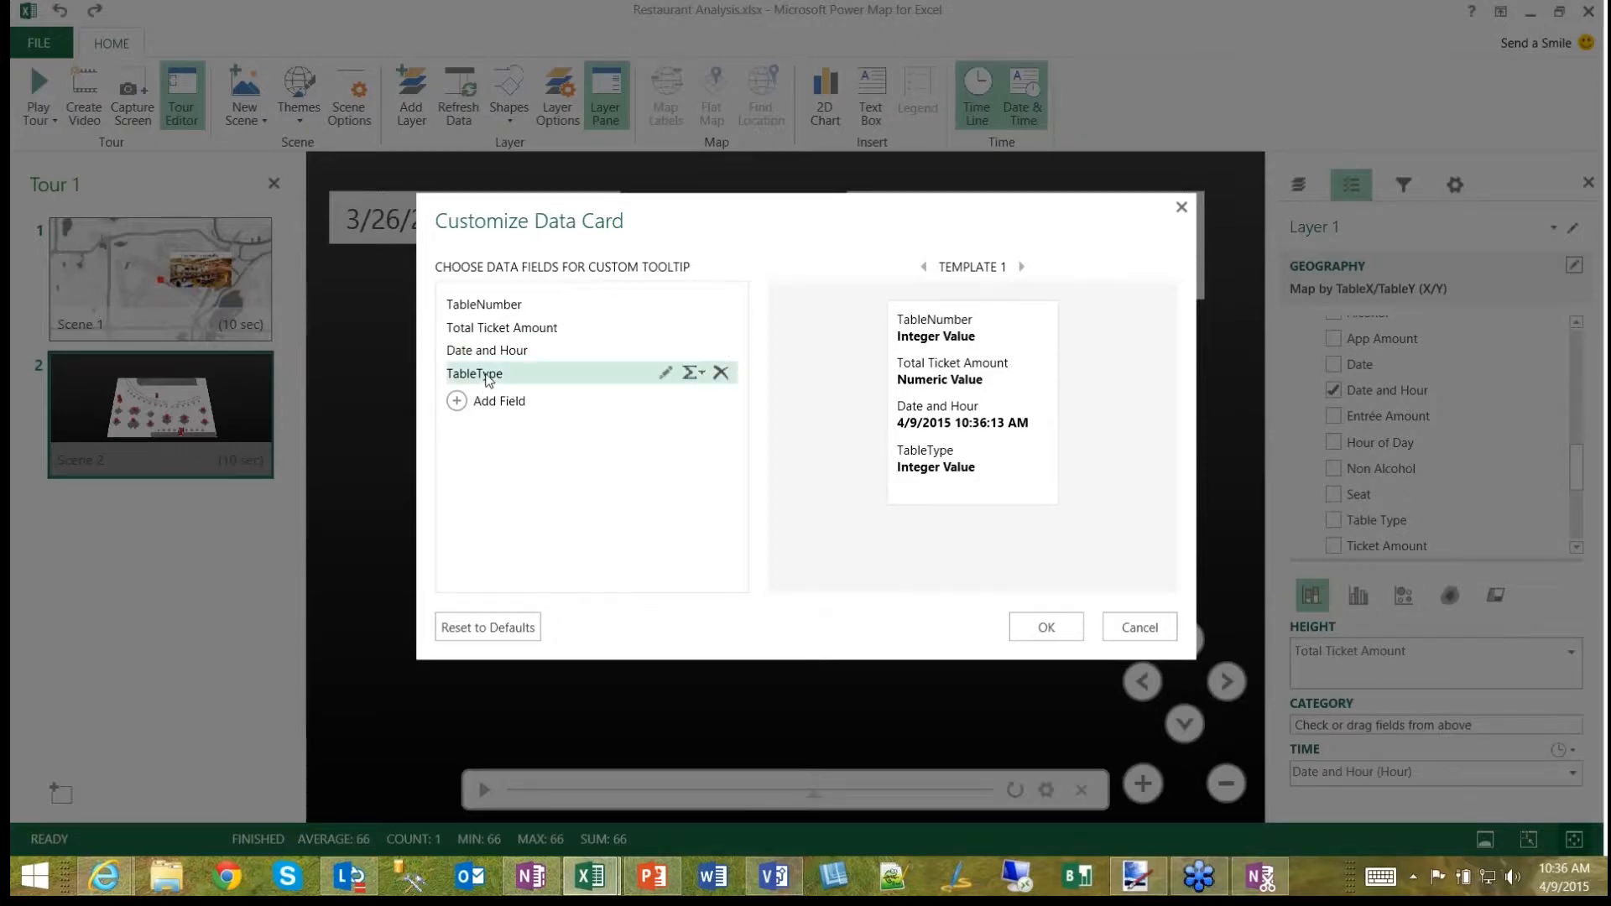
{"action": "left_click_drag", "start_coordinate": [490, 380], "coordinate": [495, 317]}
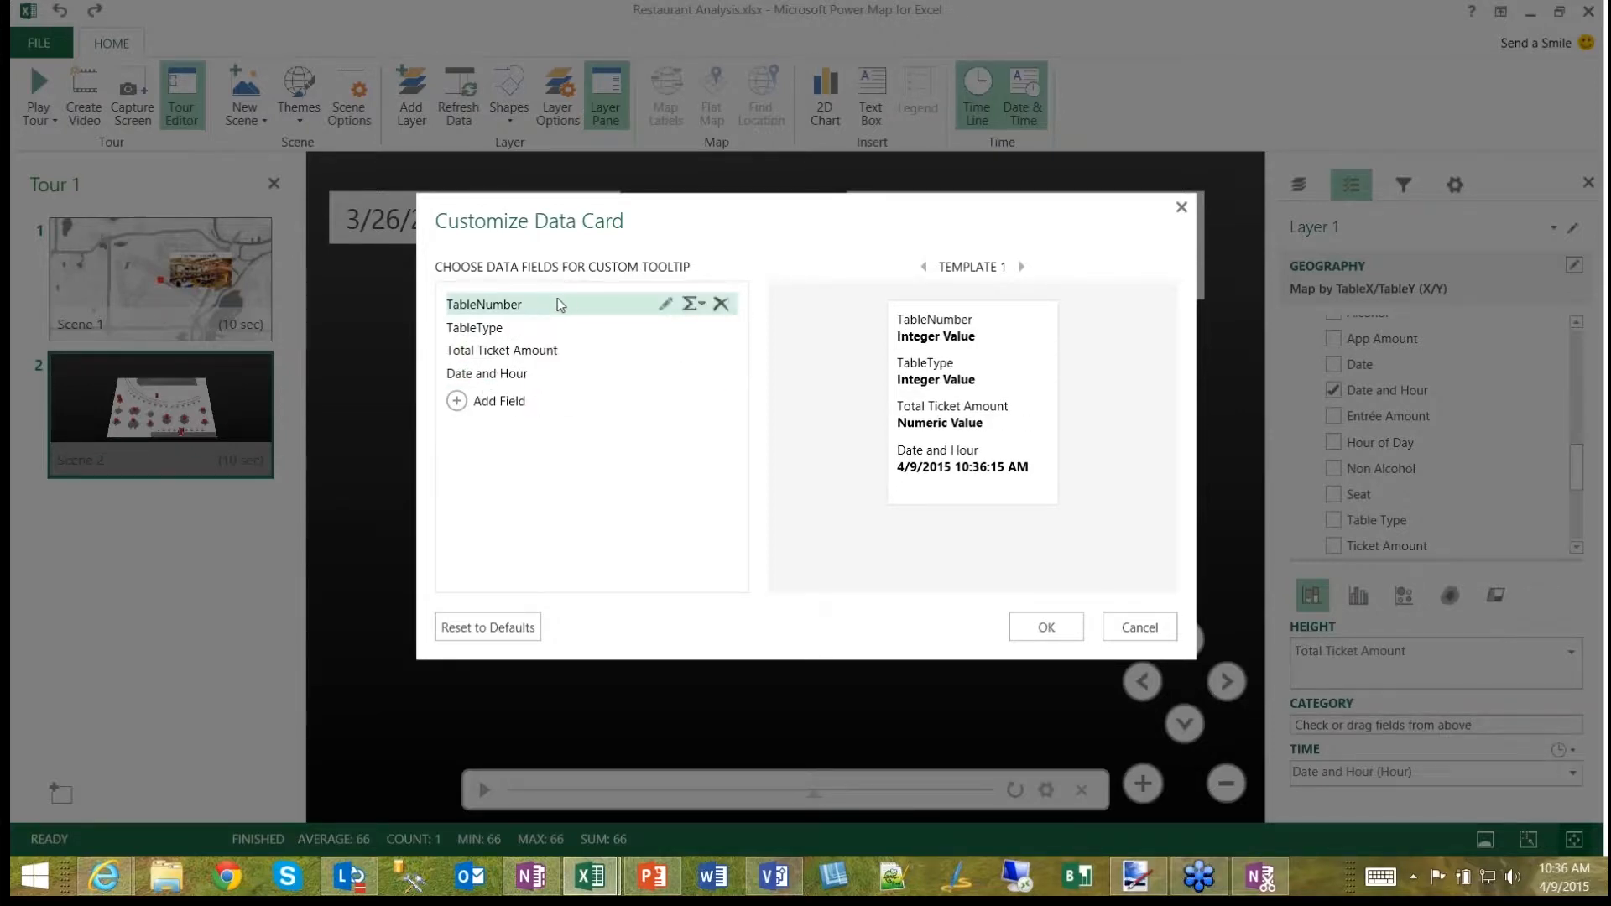
{"action": "left_click", "coordinate": [665, 303]}
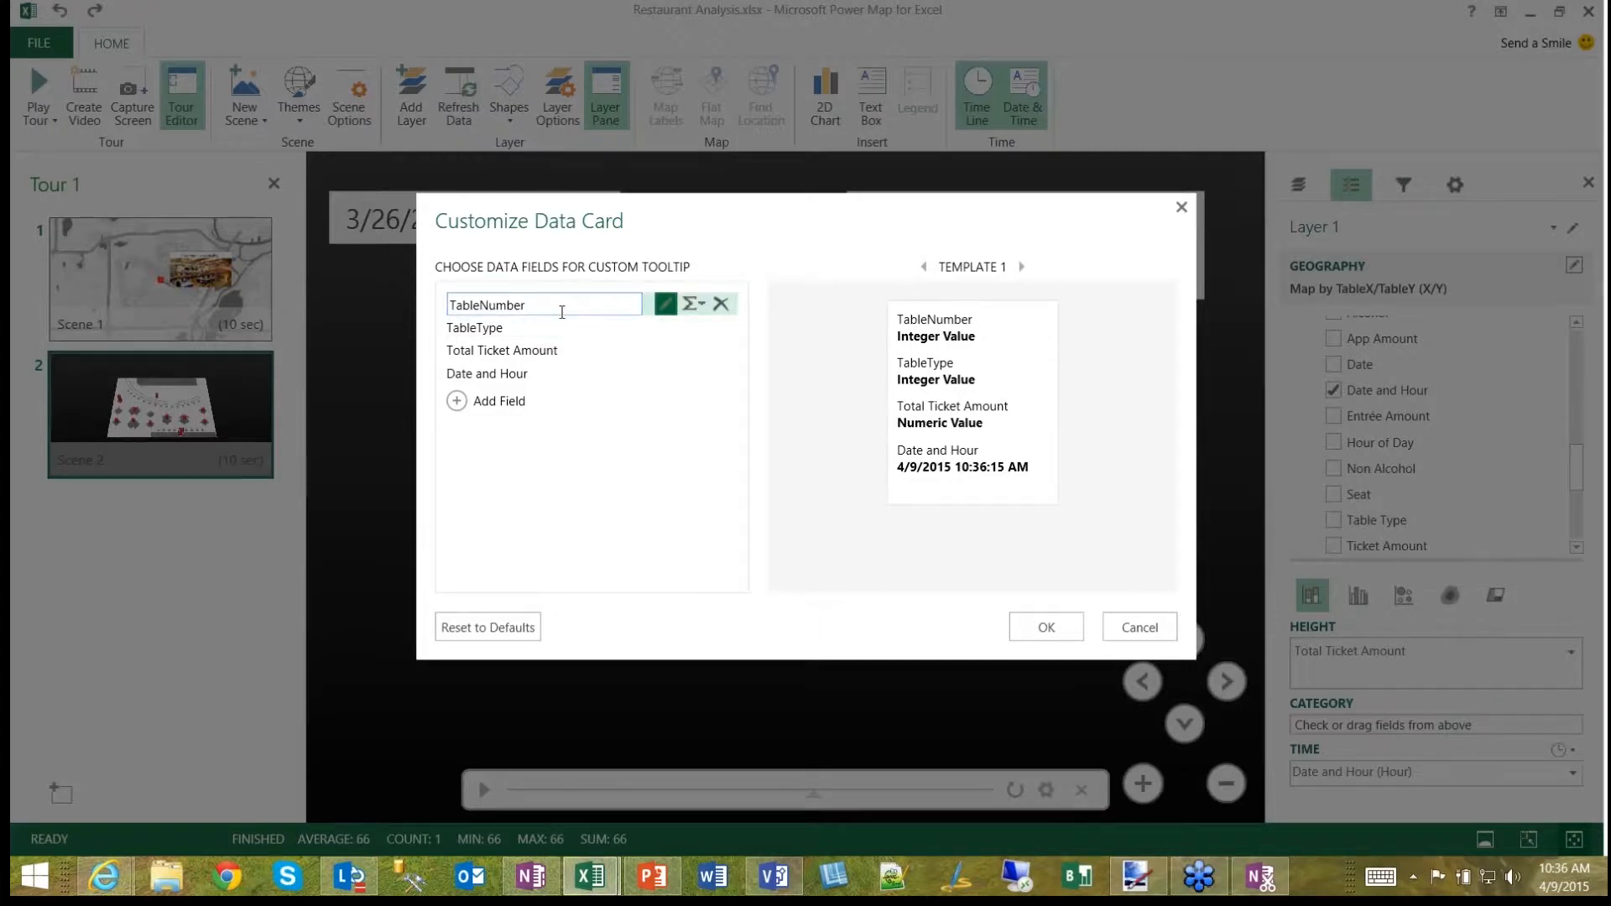
{"action": "key", "text": "BackSpace"}
{"action": "key", "text": "BackSpace"}
{"action": "key", "text": "BackSpace"}
{"action": "key", "text": "BackSpace"}
{"action": "key", "text": "BackSpace"}
{"action": "type", "text": "Number"}
{"action": "key", "text": "Return"}
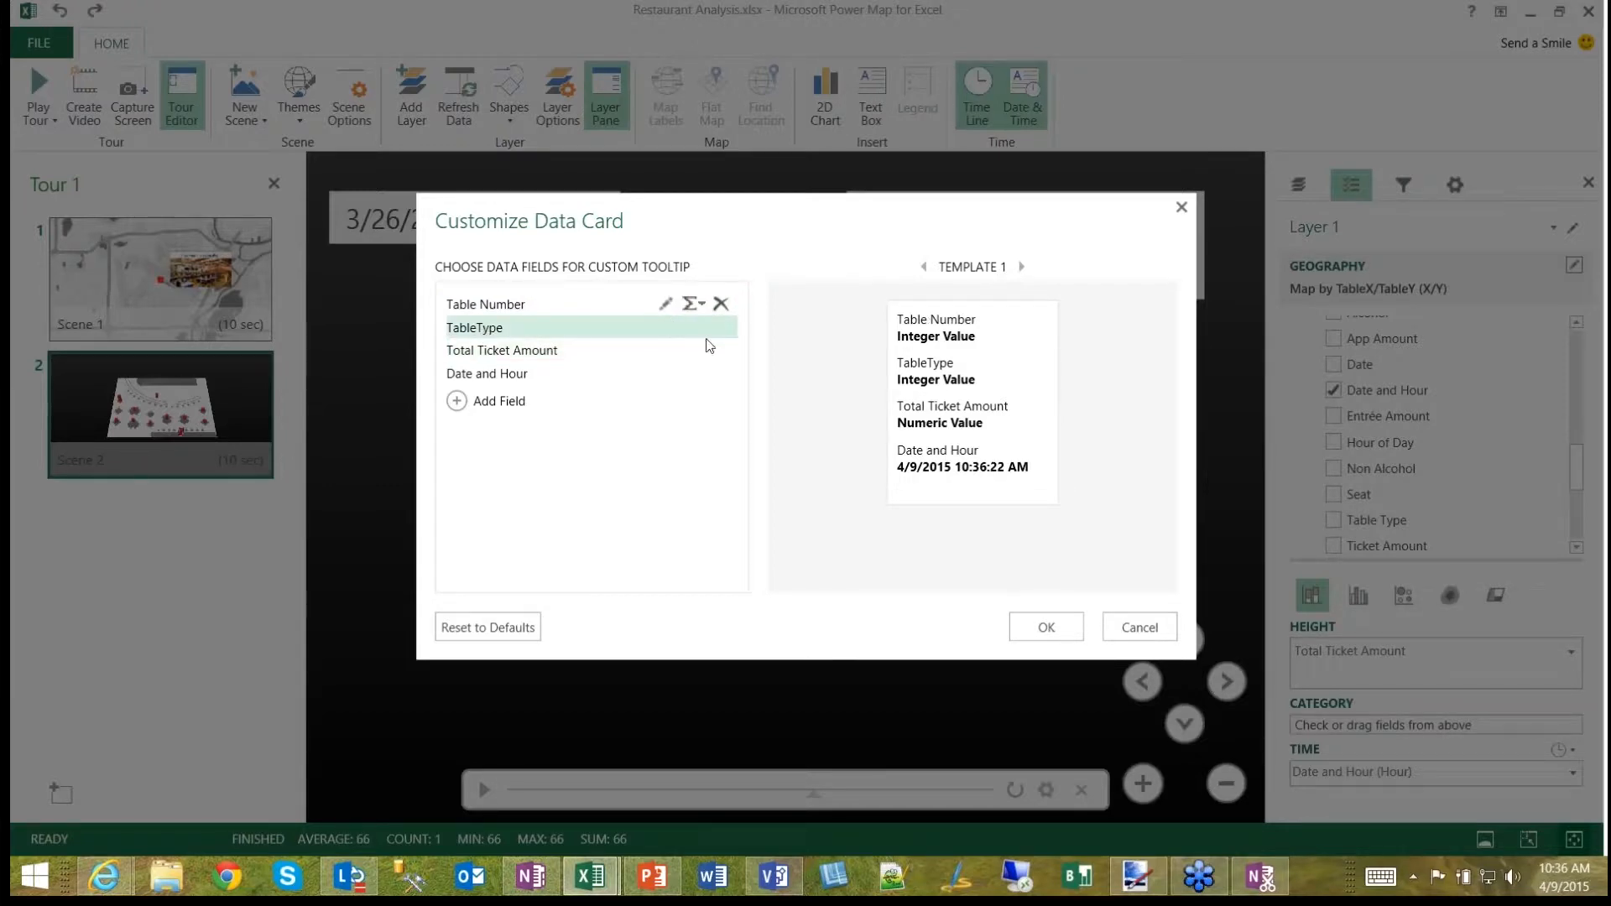
Step: Rename the data card's TableType field to "Table Type" and check the card on one of the table columns
{"action": "left_click", "coordinate": [666, 330]}
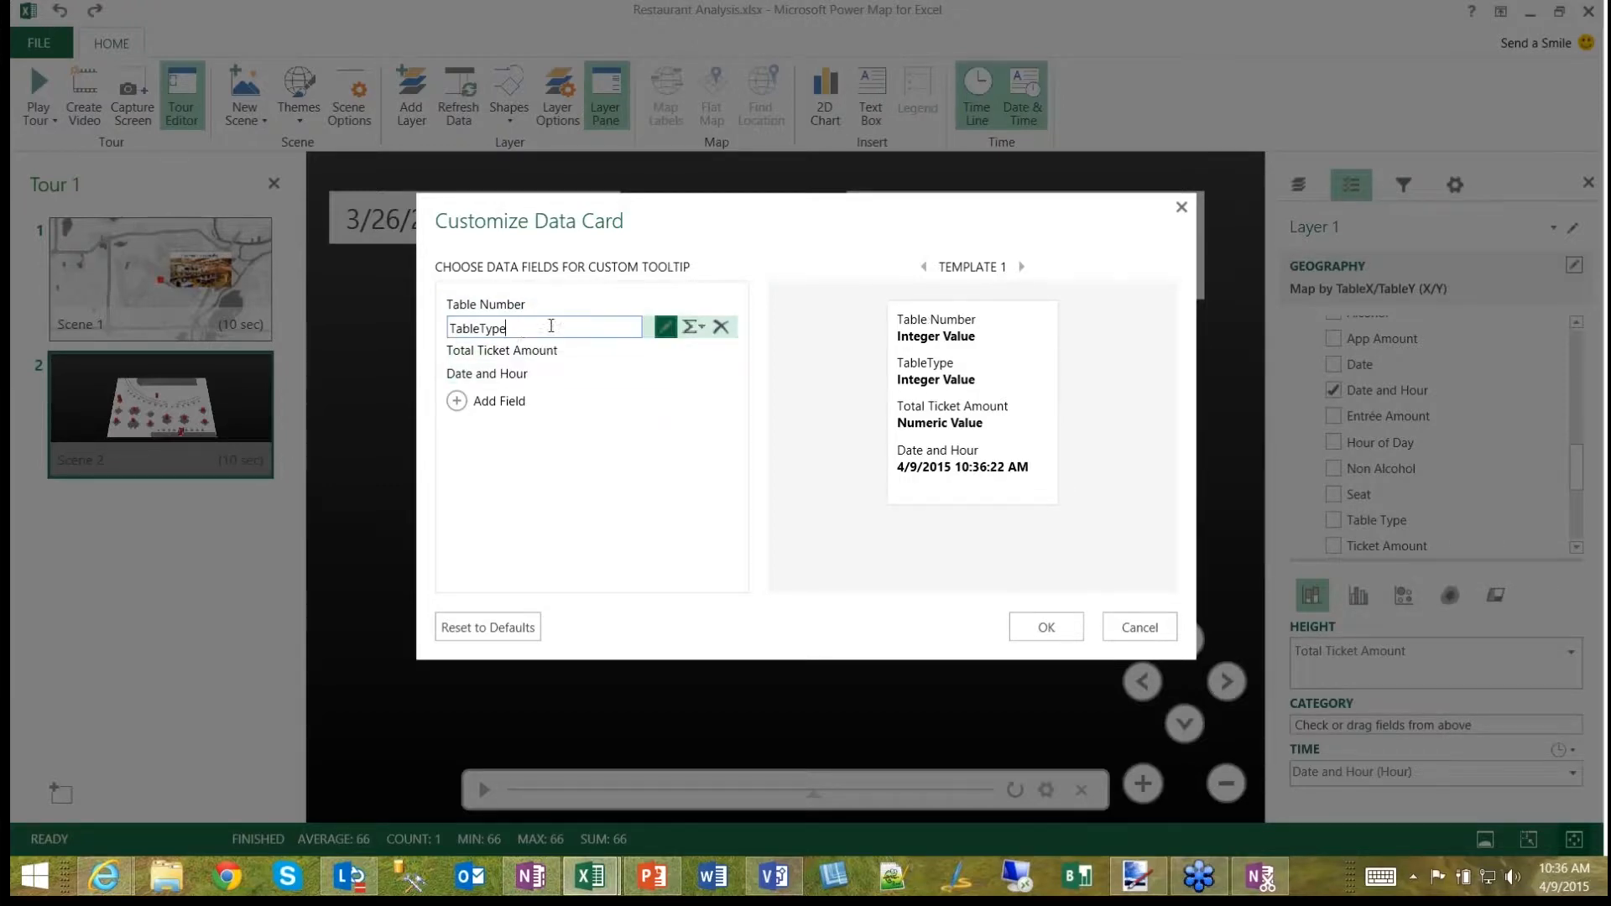
{"action": "key", "text": "Return"}
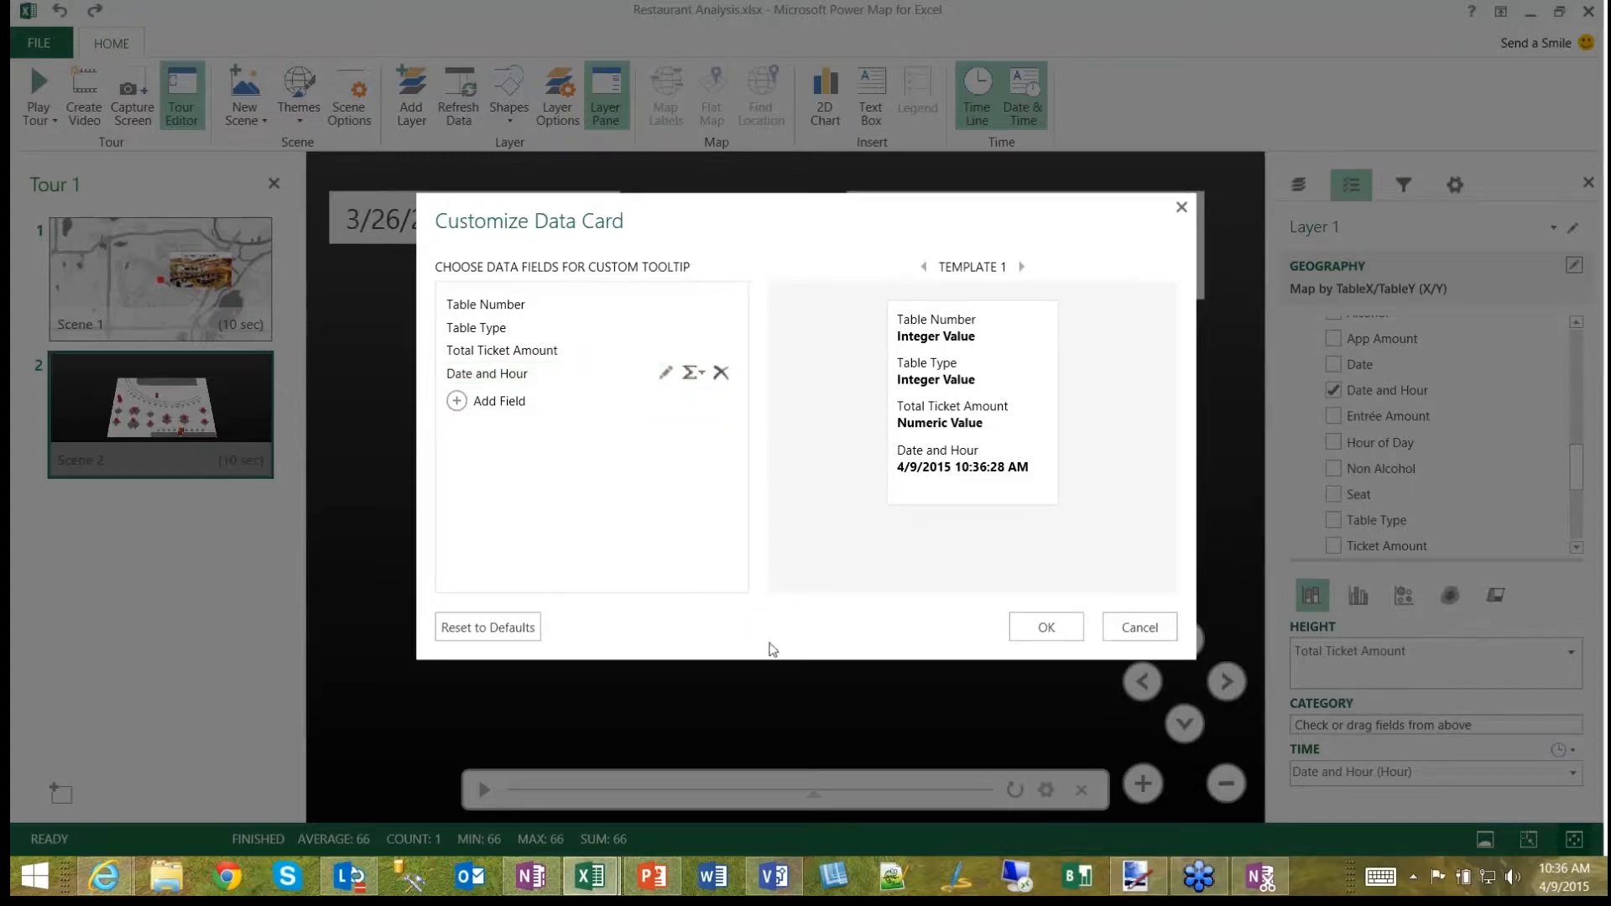
{"action": "left_click", "coordinate": [1041, 631]}
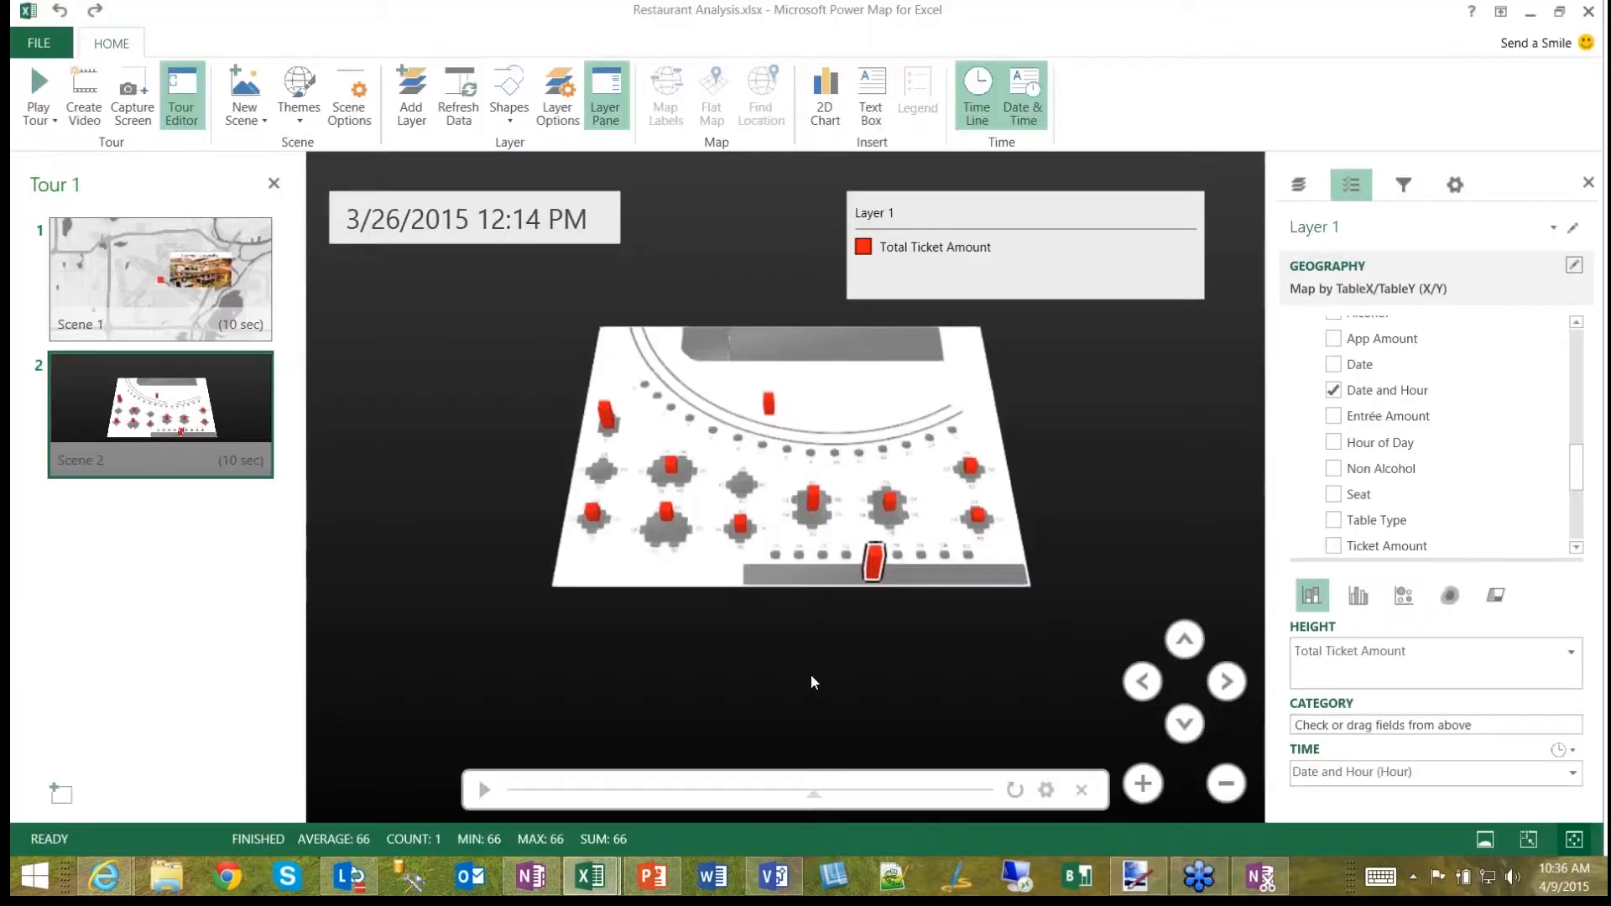
{"action": "left_click", "coordinate": [814, 495]}
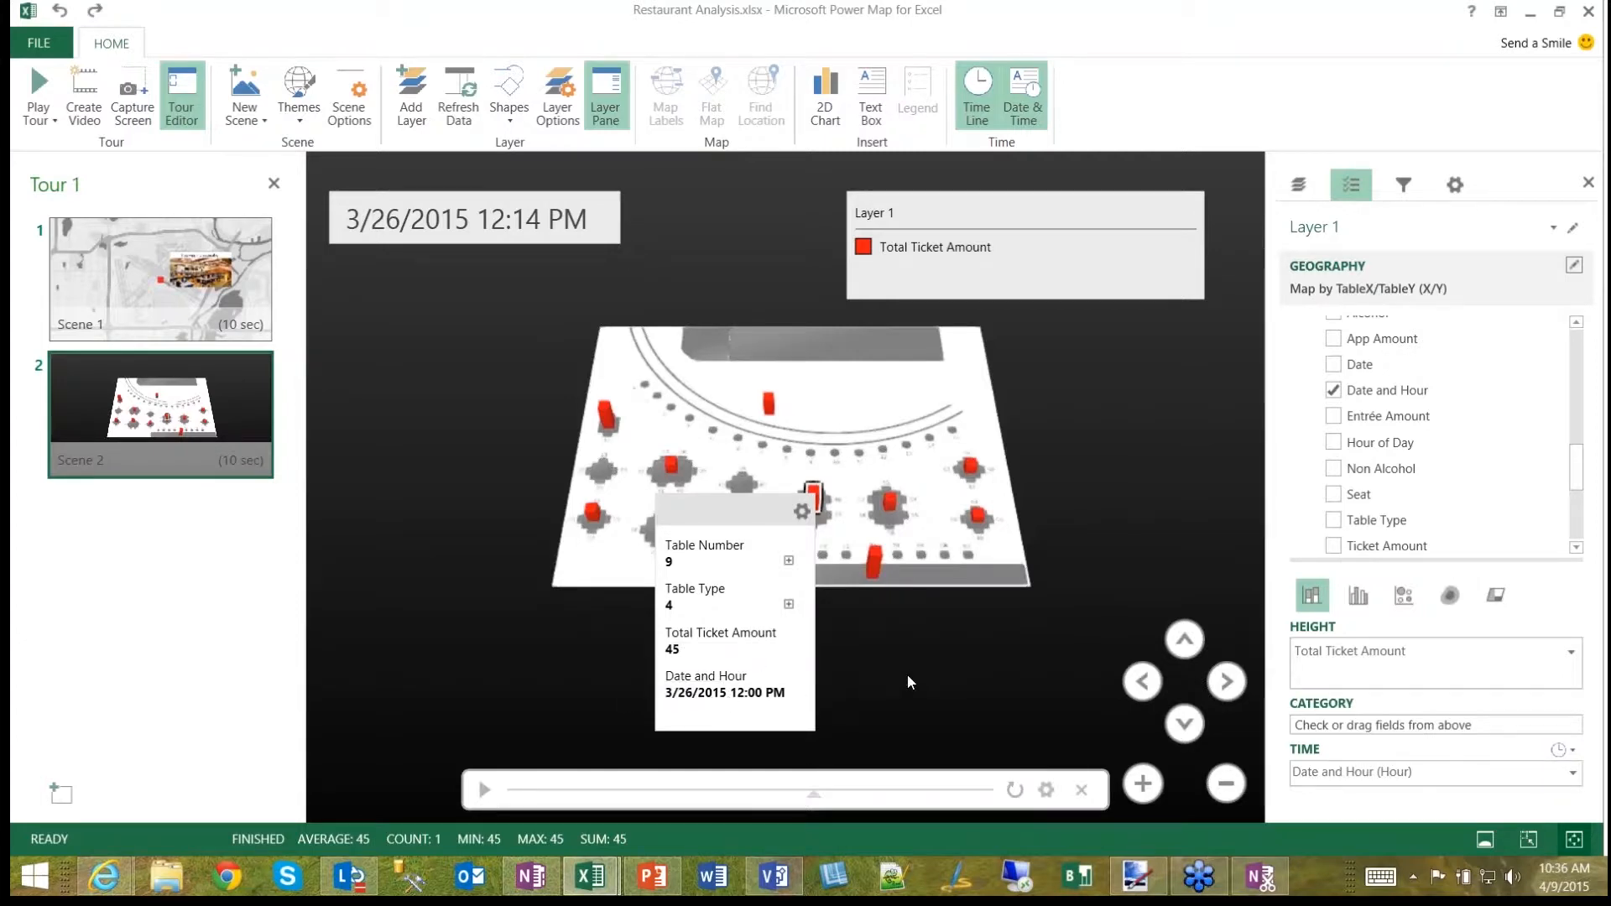
{"action": "left_click", "coordinate": [985, 663]}
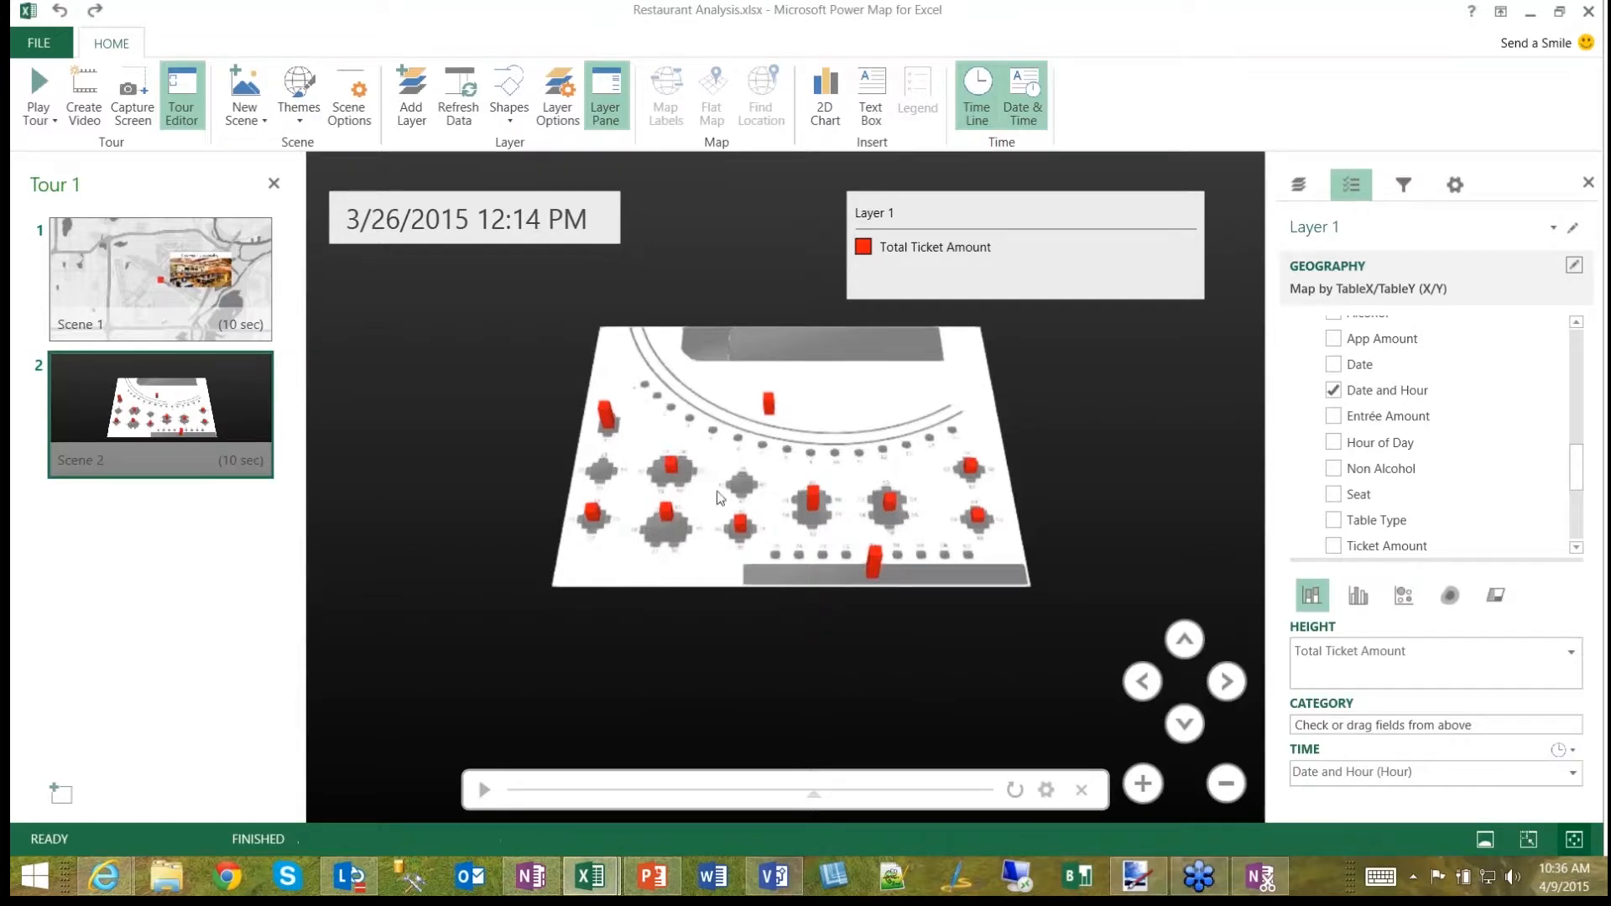
Step: Change the date and time box's time format to the "Friday, June 18, 2010 8:30 AM" style
{"action": "left_click", "coordinate": [1151, 787]}
{"action": "left_click", "coordinate": [1152, 787]}
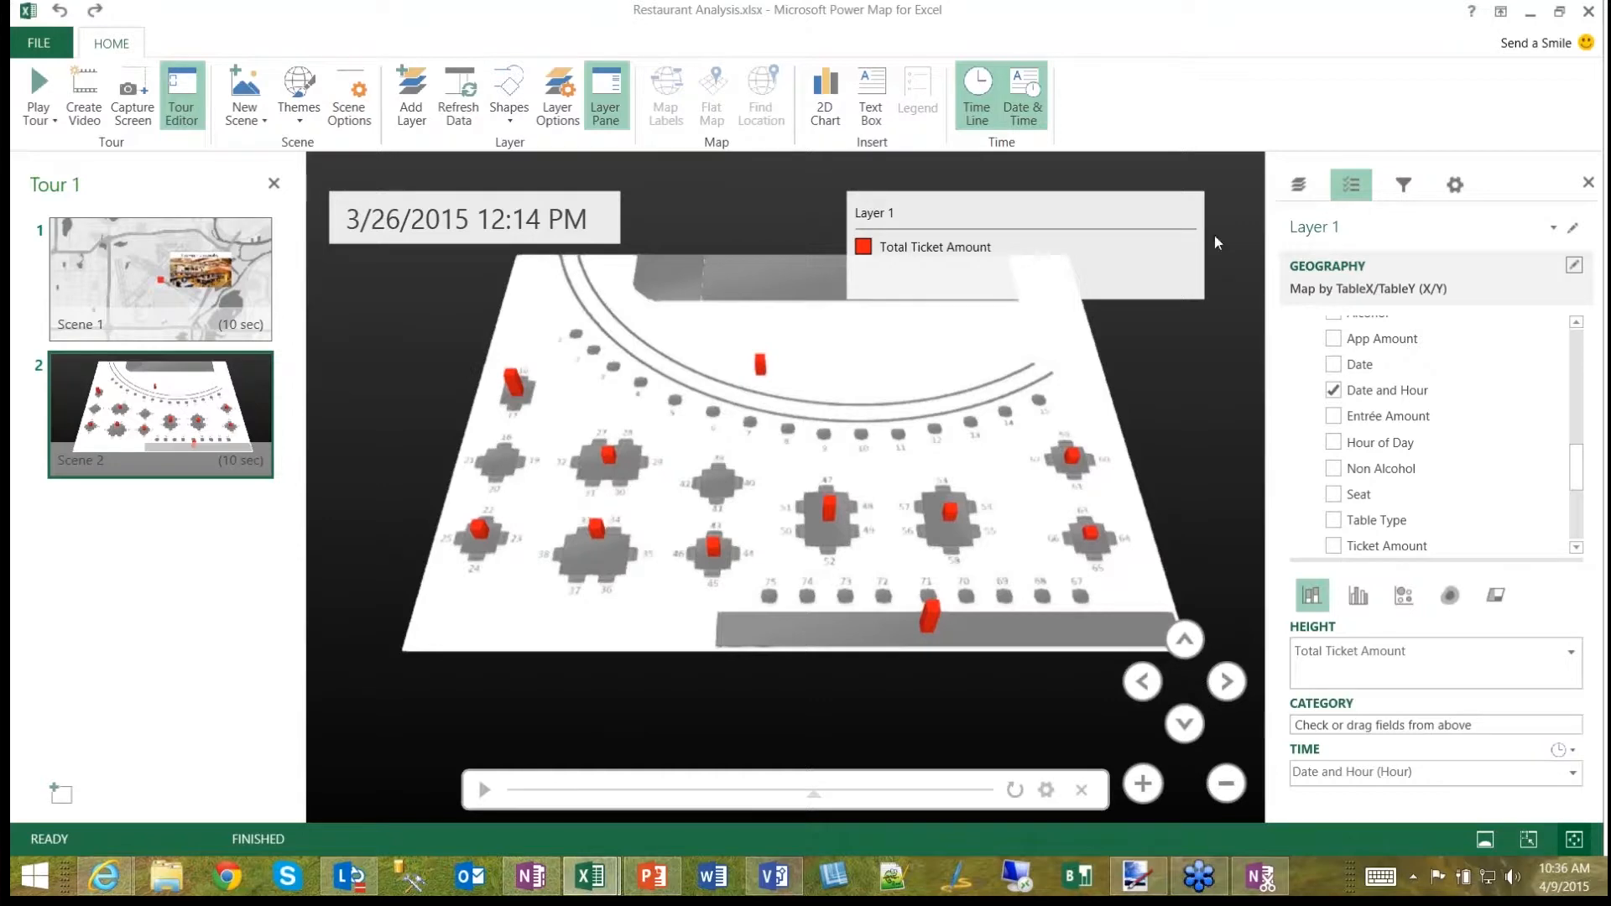
{"action": "left_click", "coordinate": [1151, 247]}
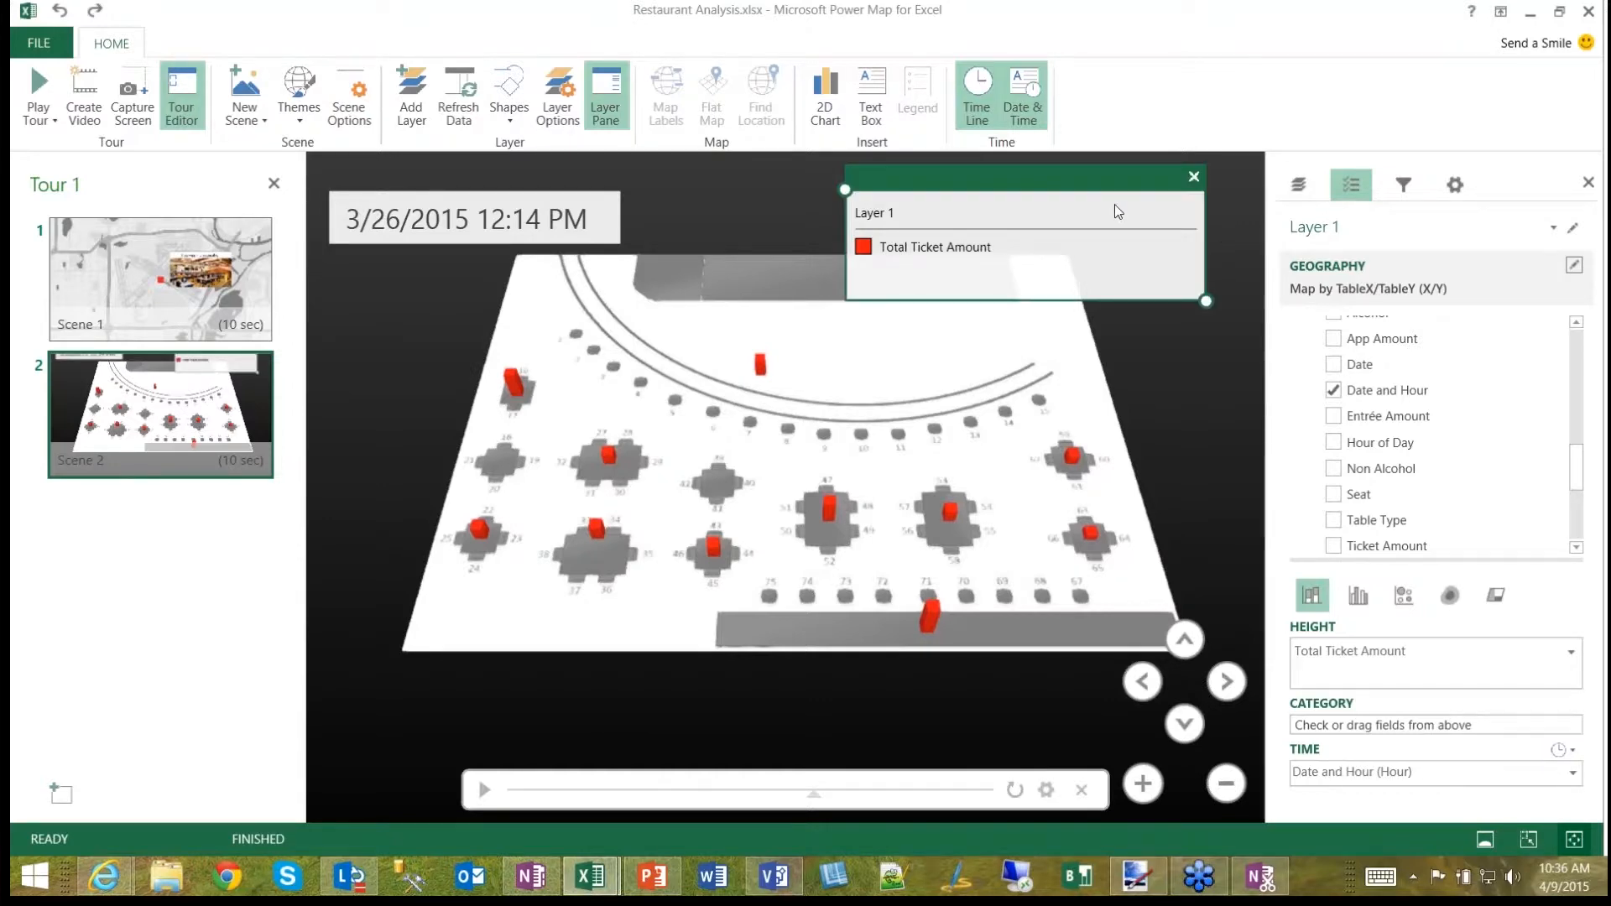
{"action": "left_click", "coordinate": [539, 224]}
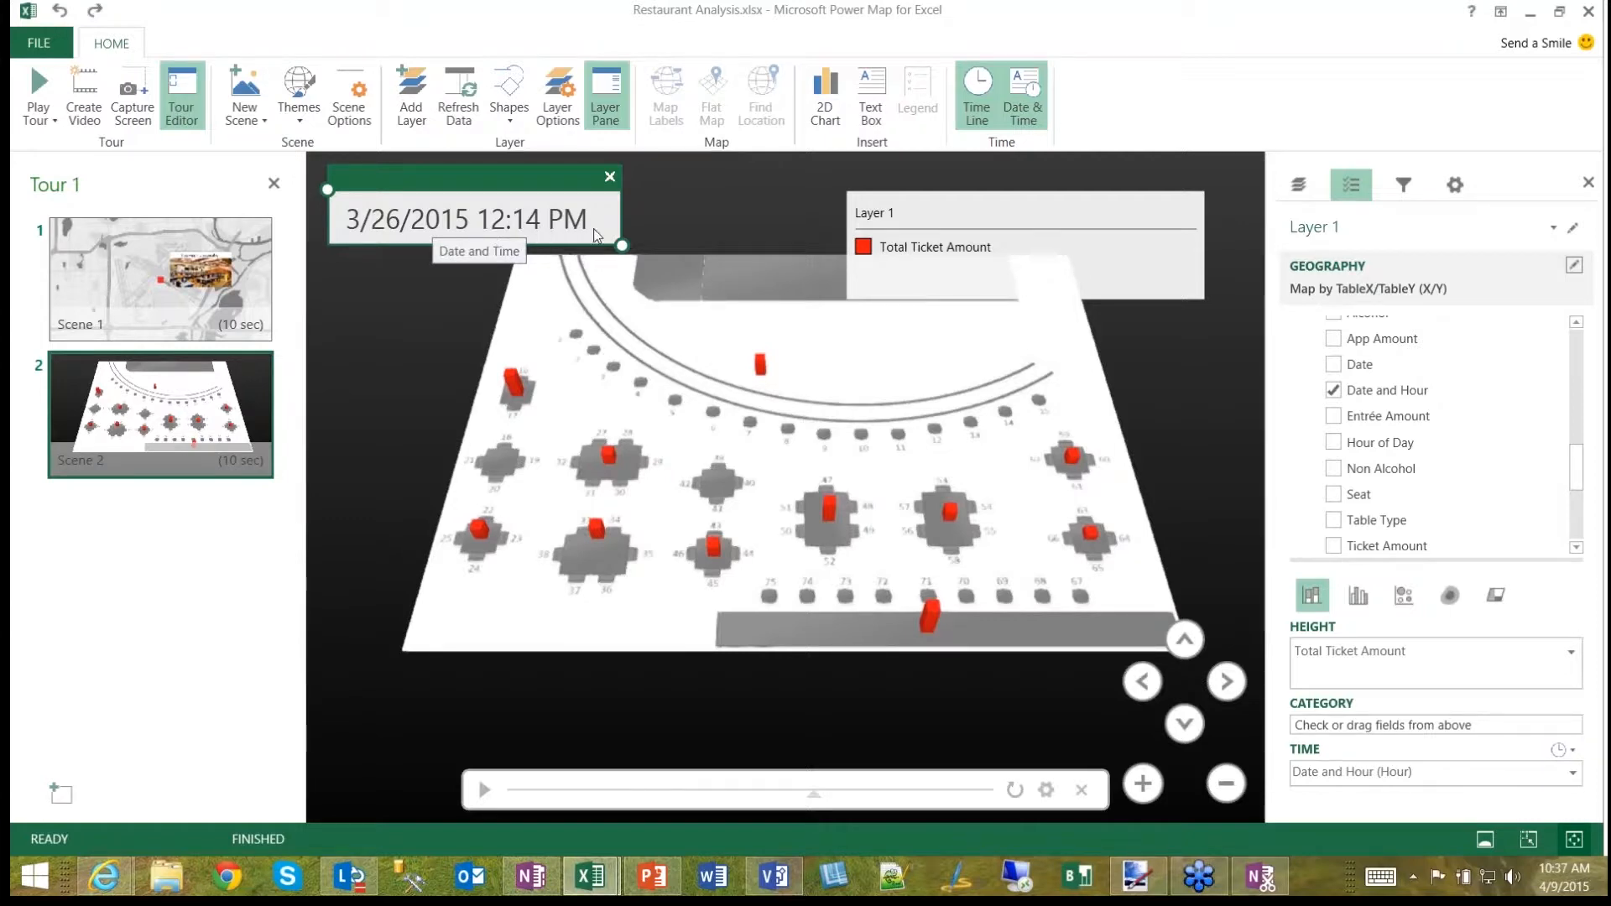
{"action": "right_click", "coordinate": [348, 220]}
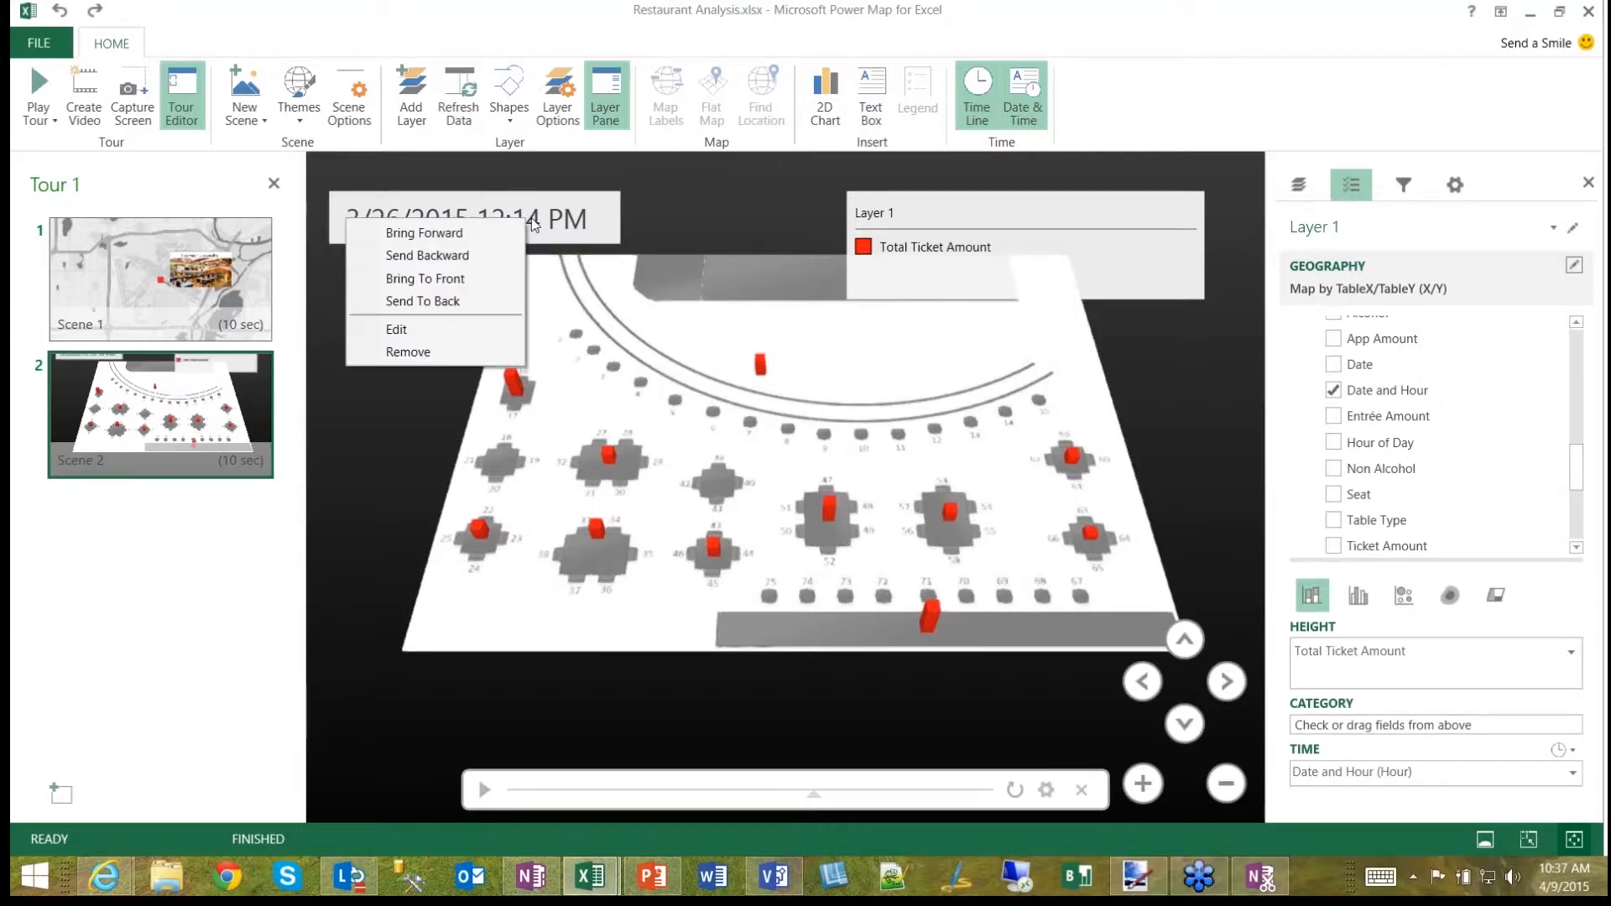
{"action": "left_click", "coordinate": [435, 334]}
{"action": "left_click", "coordinate": [706, 470]}
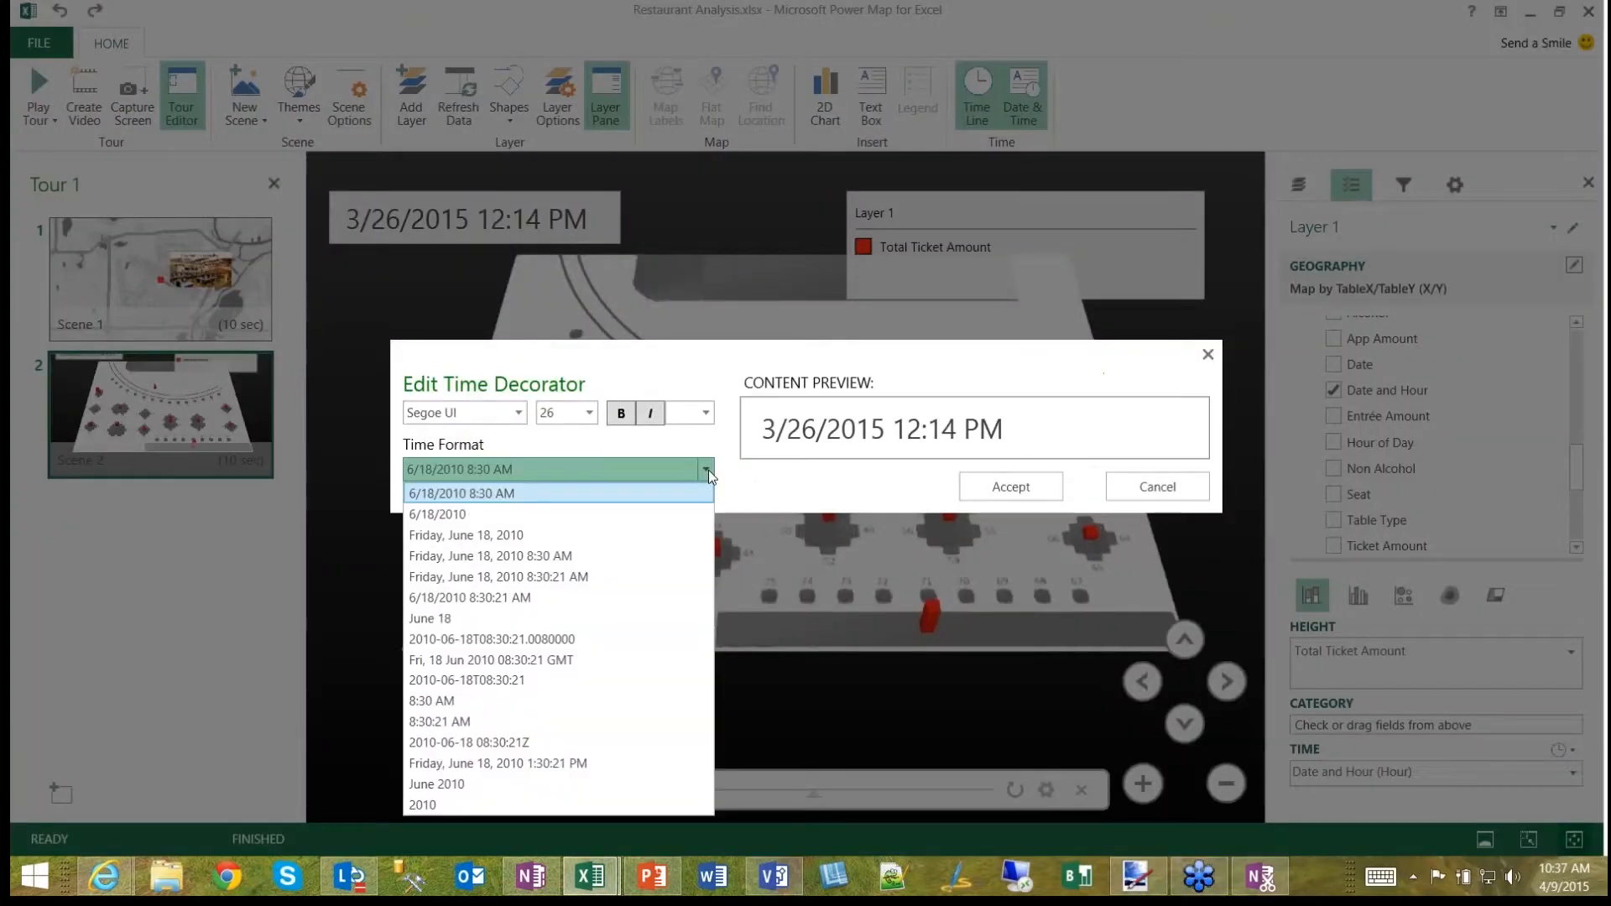
{"action": "left_click", "coordinate": [685, 555]}
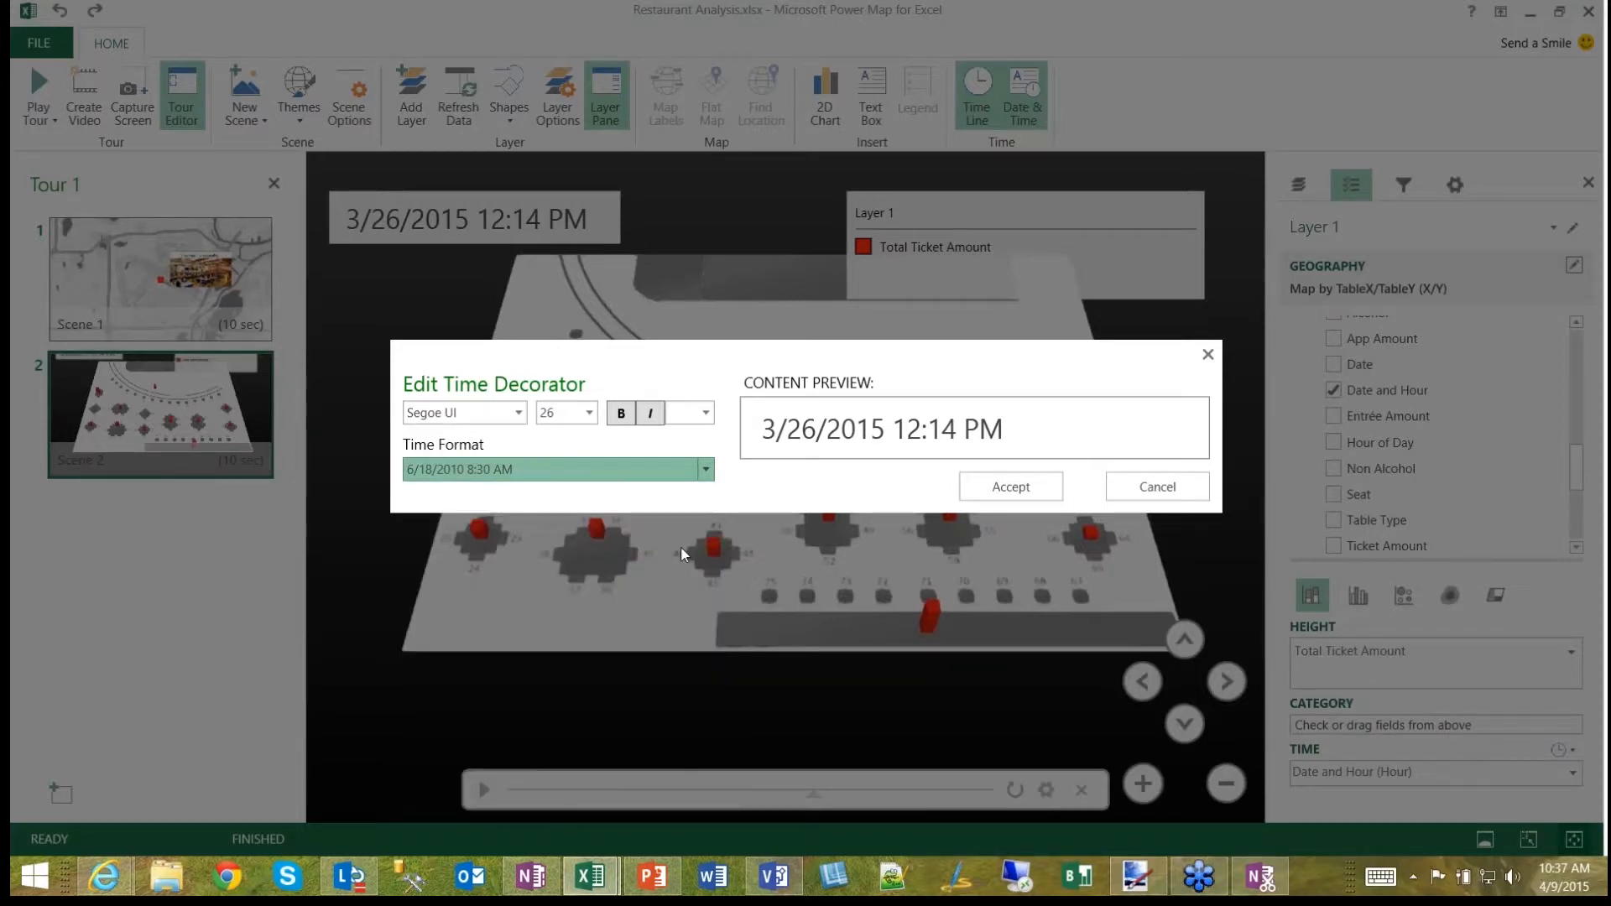
{"action": "left_click", "coordinate": [1032, 489]}
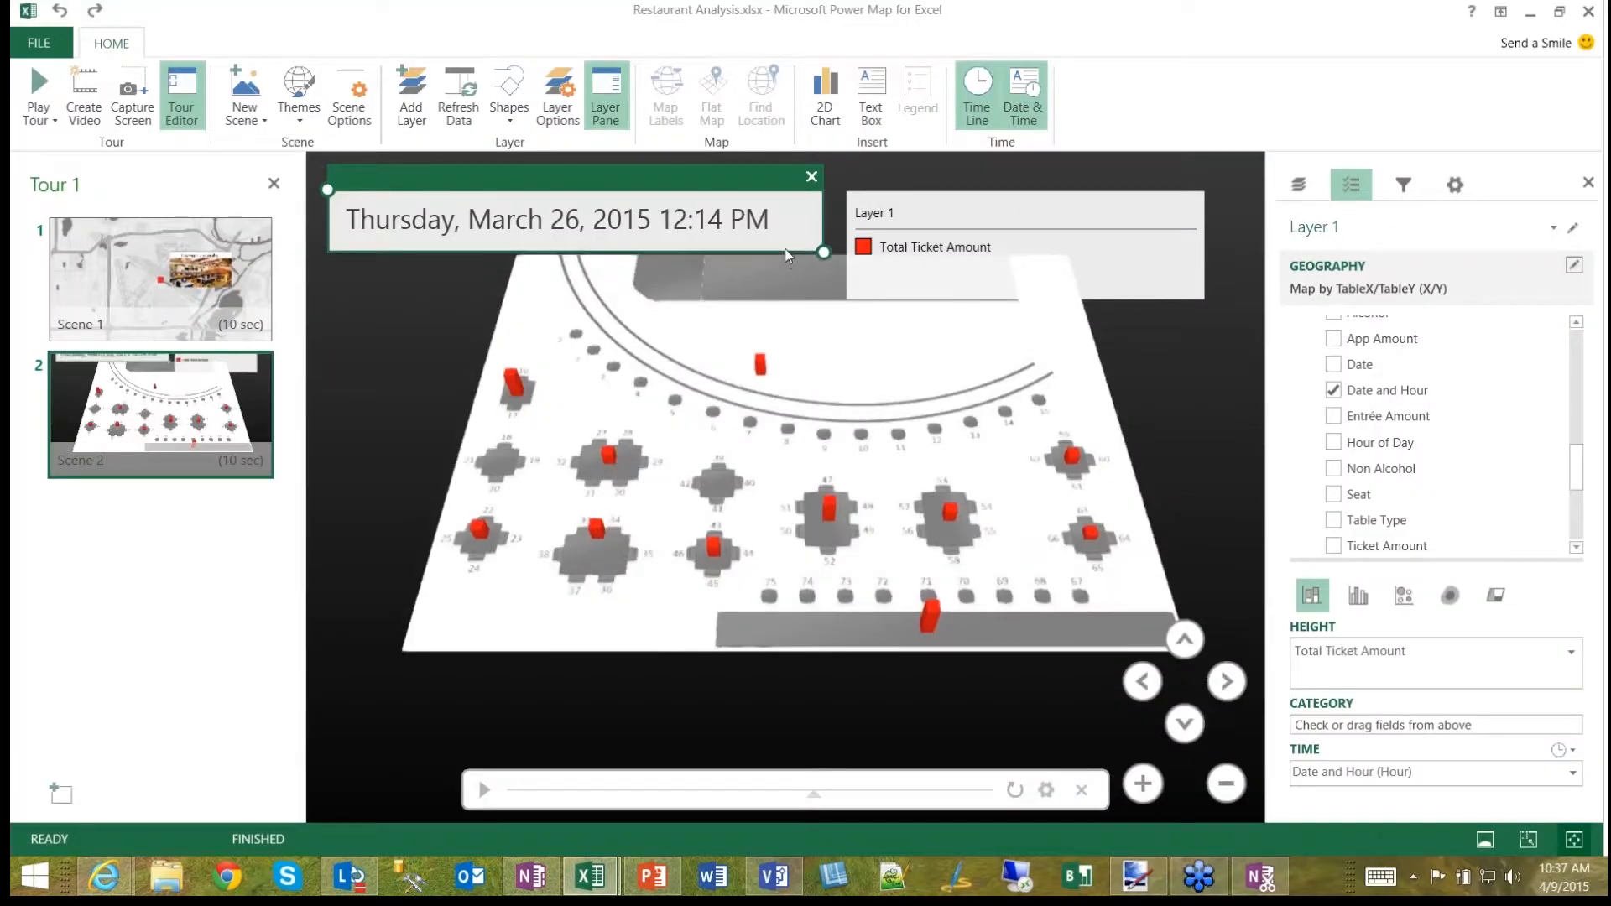
Step: Remove the Layer 1 legend from the floor plan scene
{"action": "left_click", "coordinate": [911, 225]}
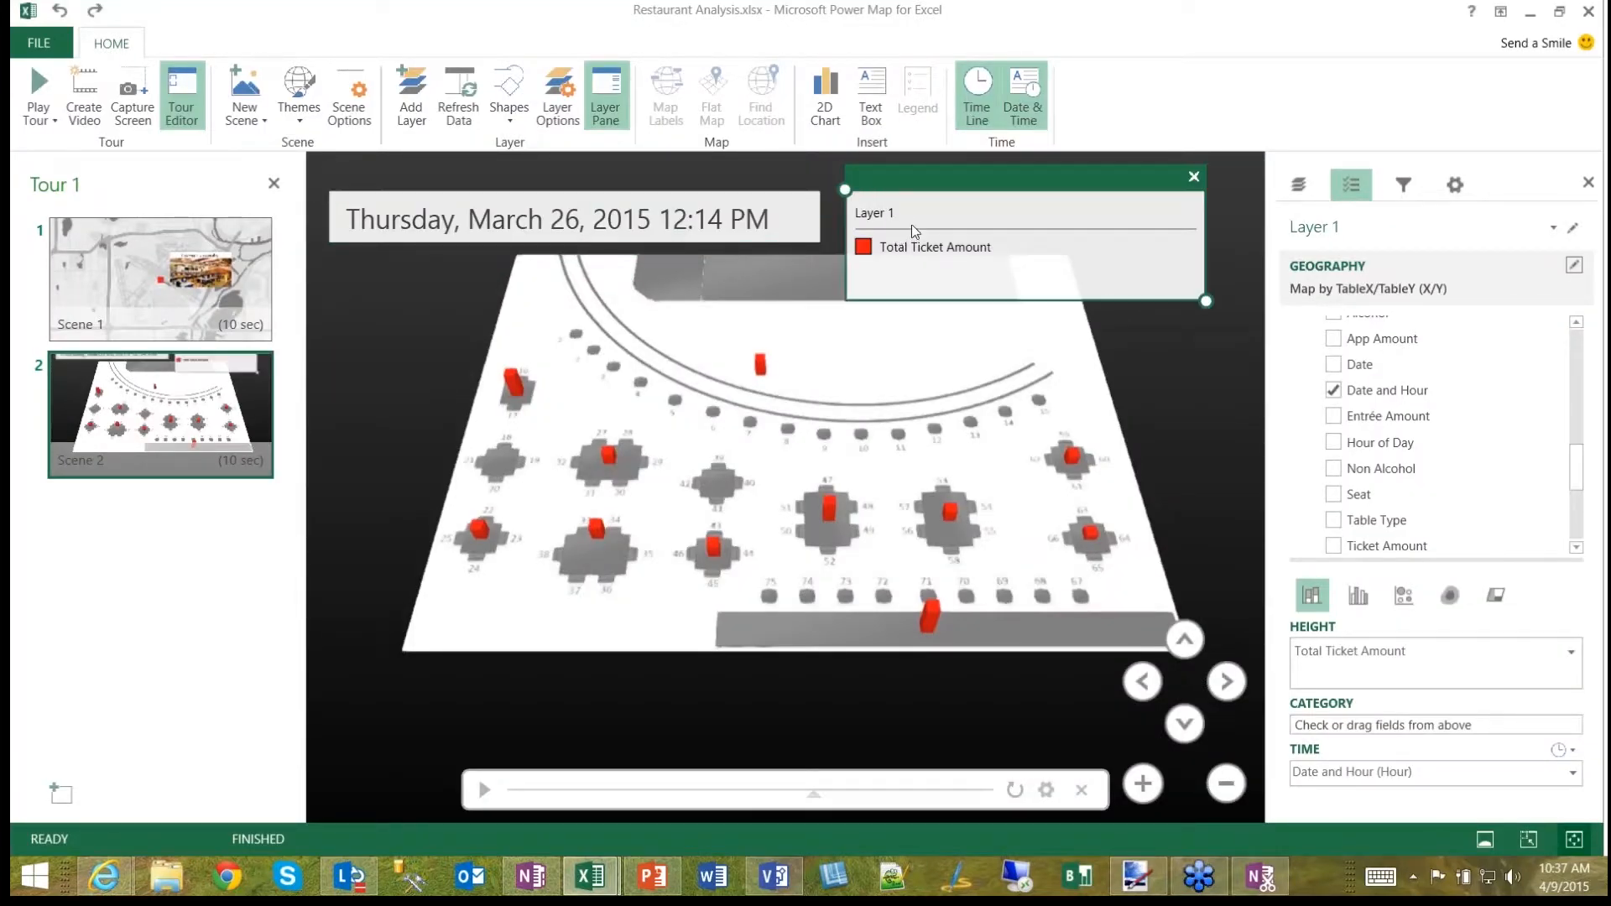
{"action": "left_click", "coordinate": [902, 615]}
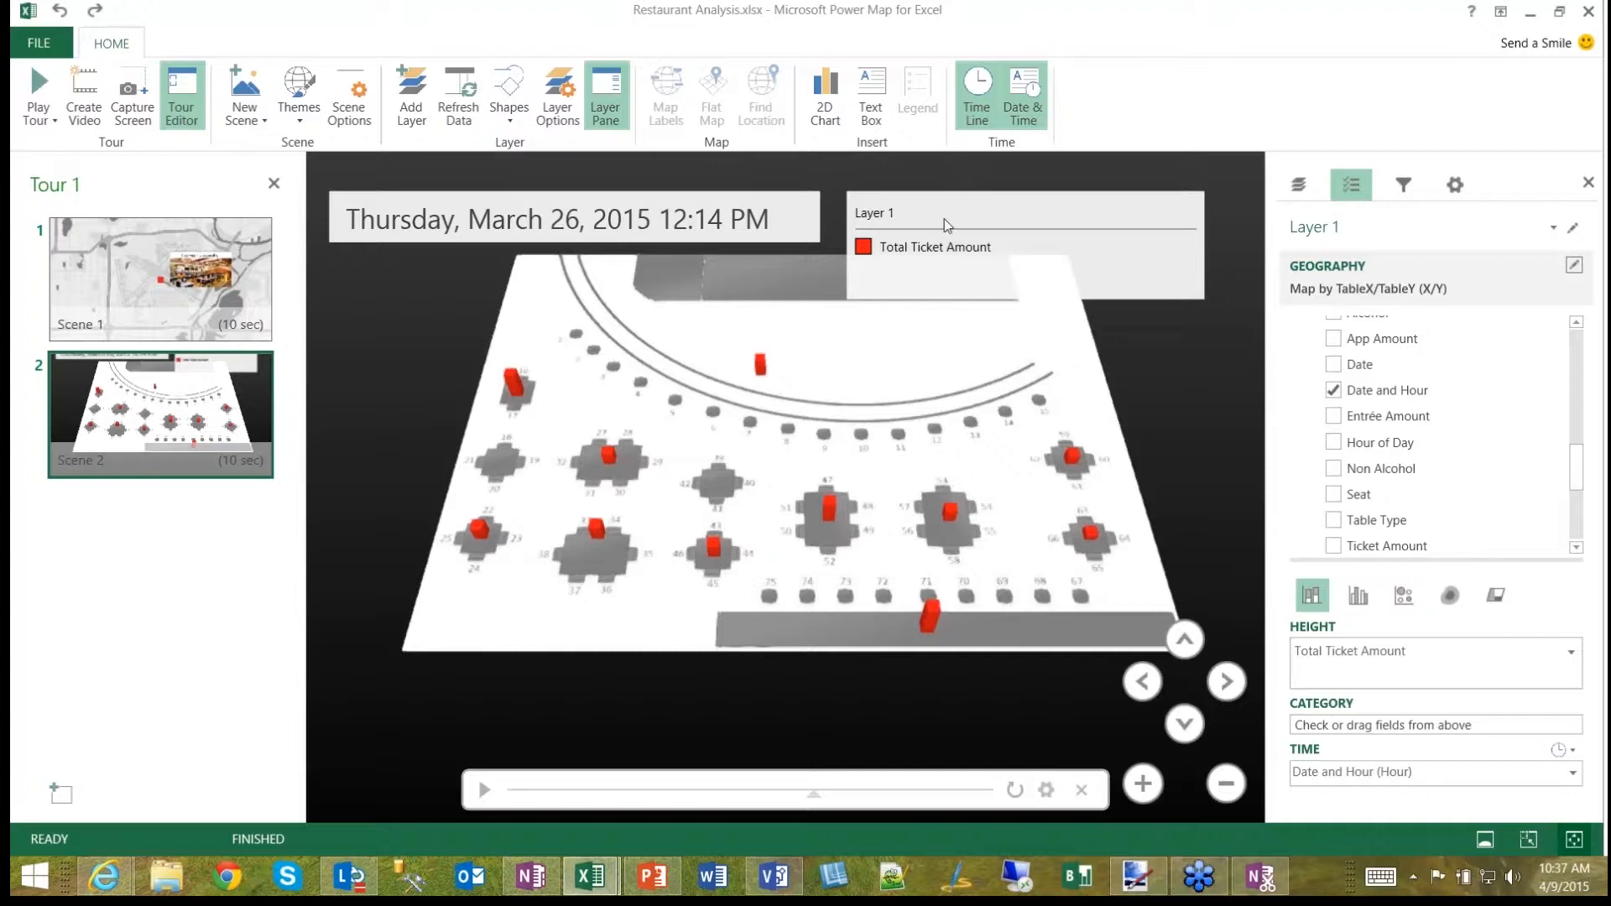
{"action": "left_click", "coordinate": [900, 227]}
{"action": "left_click_drag", "start_coordinate": [1576, 472], "coordinate": [1590, 533]}
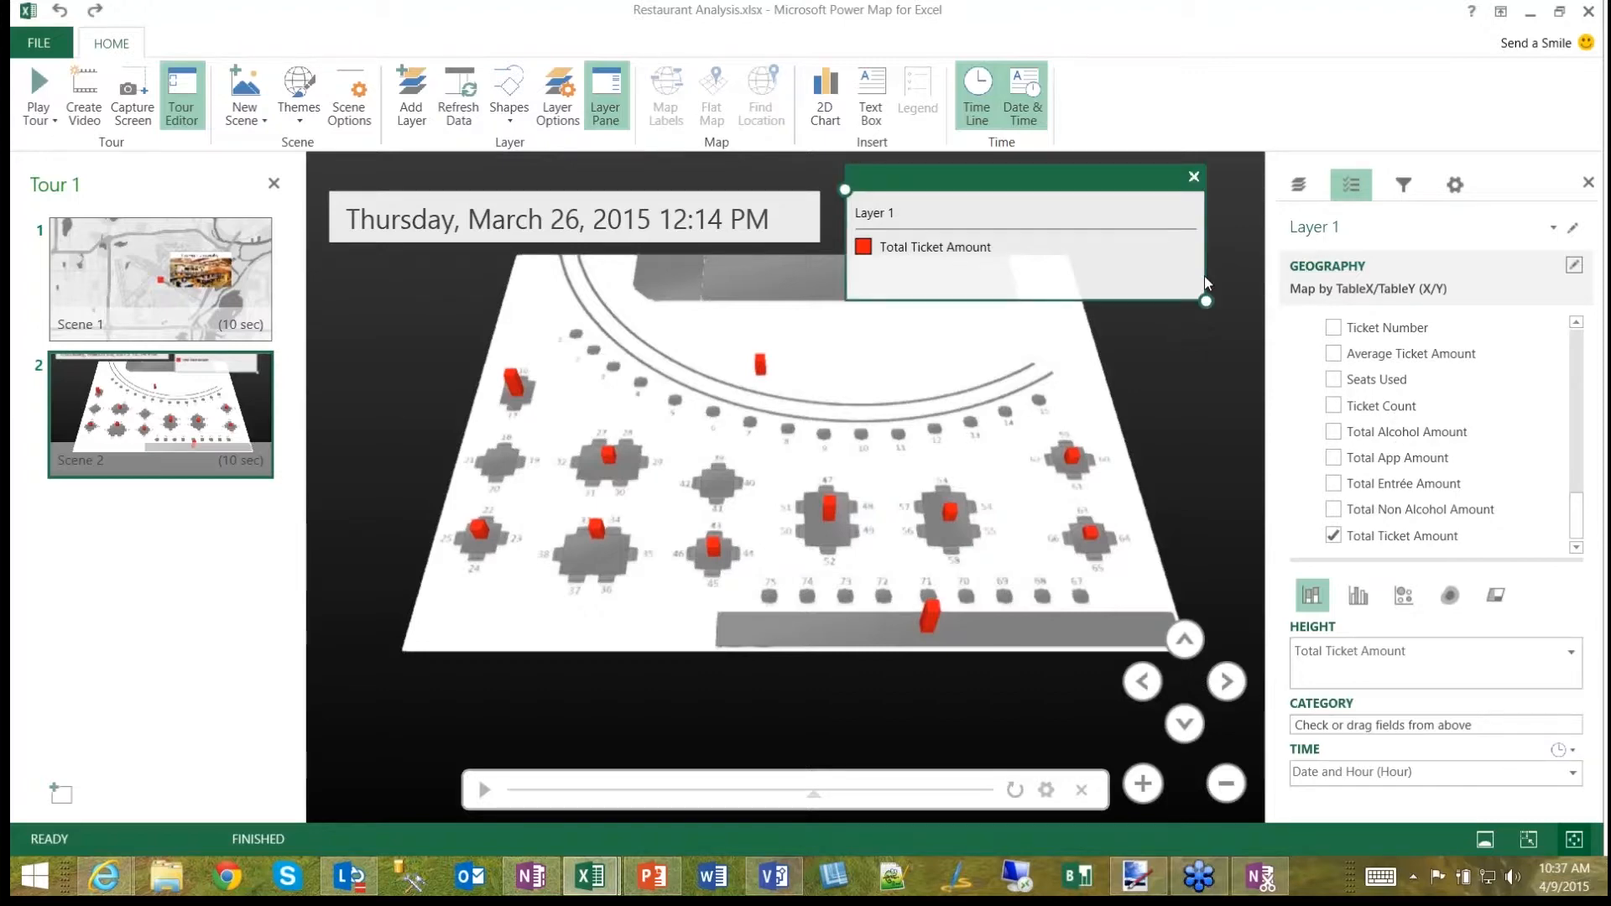
{"action": "right_click", "coordinate": [1127, 260]}
{"action": "left_click", "coordinate": [1166, 241]}
{"action": "left_click", "coordinate": [600, 109]}
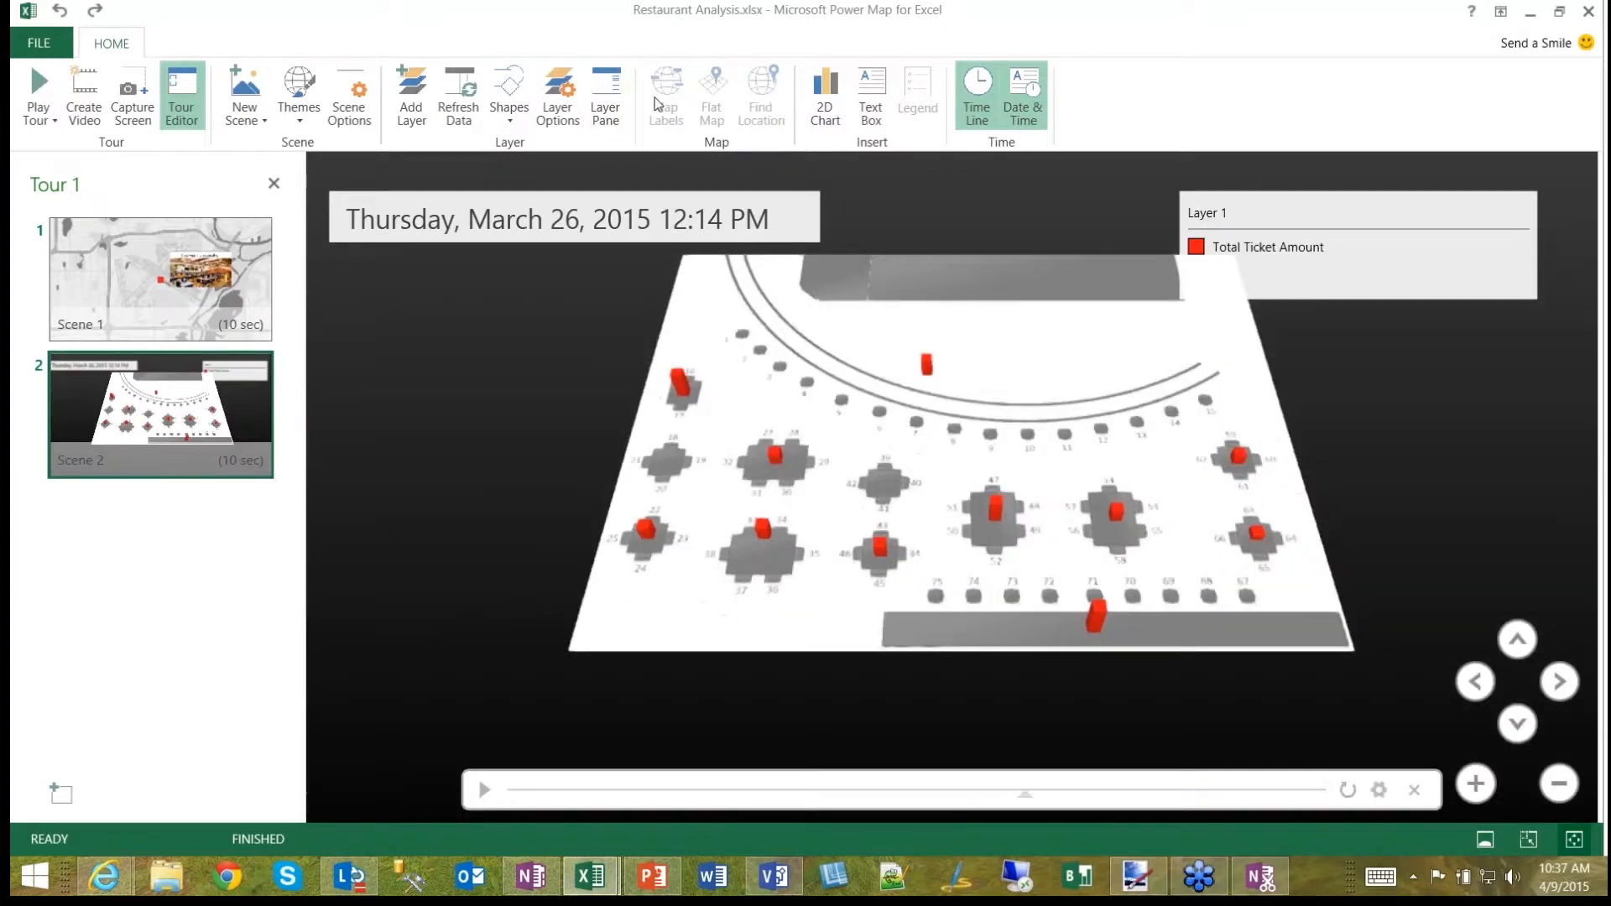
{"action": "left_click", "coordinate": [605, 99]}
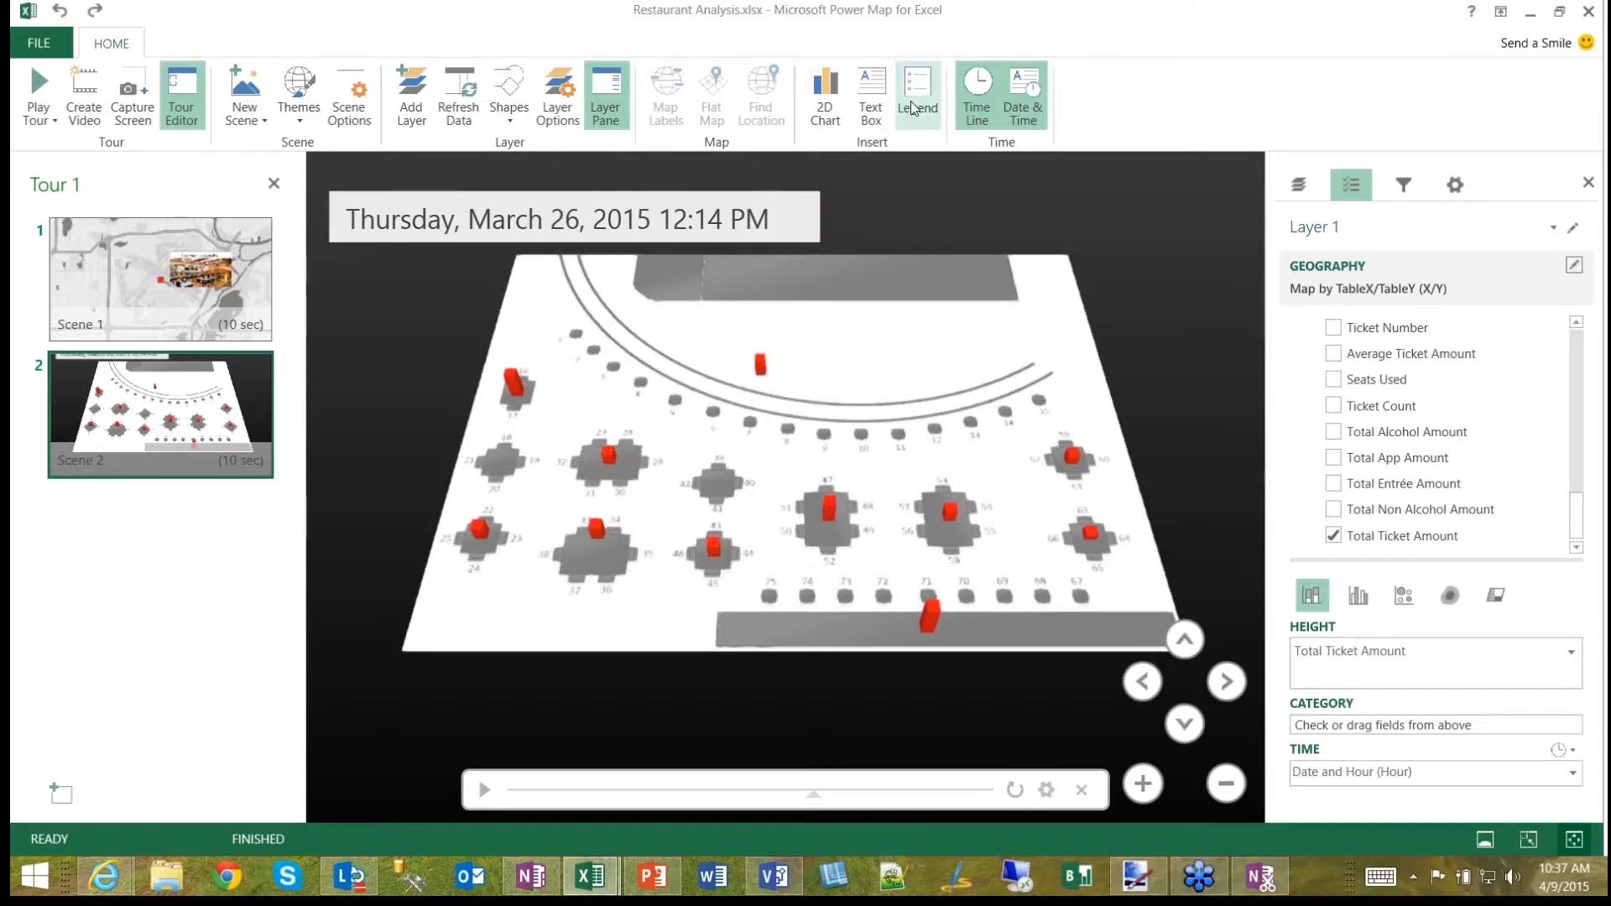
Step: Start a new text box with the title "Ticket Amount by Table"
{"action": "left_click", "coordinate": [892, 102]}
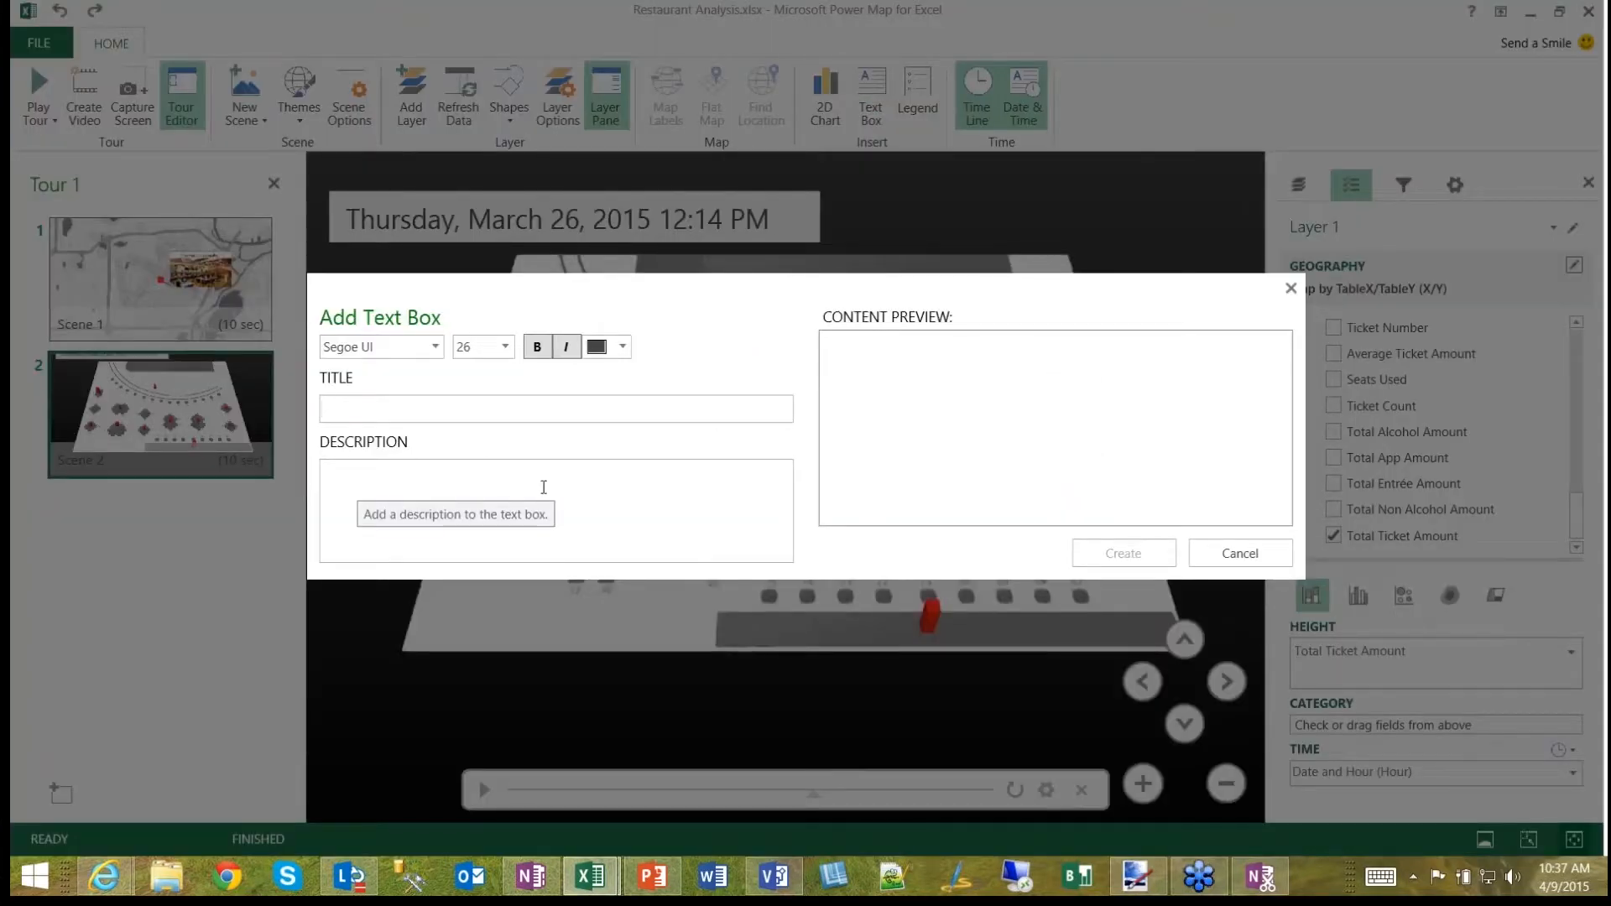
{"action": "type", "text": "Ticket A"}
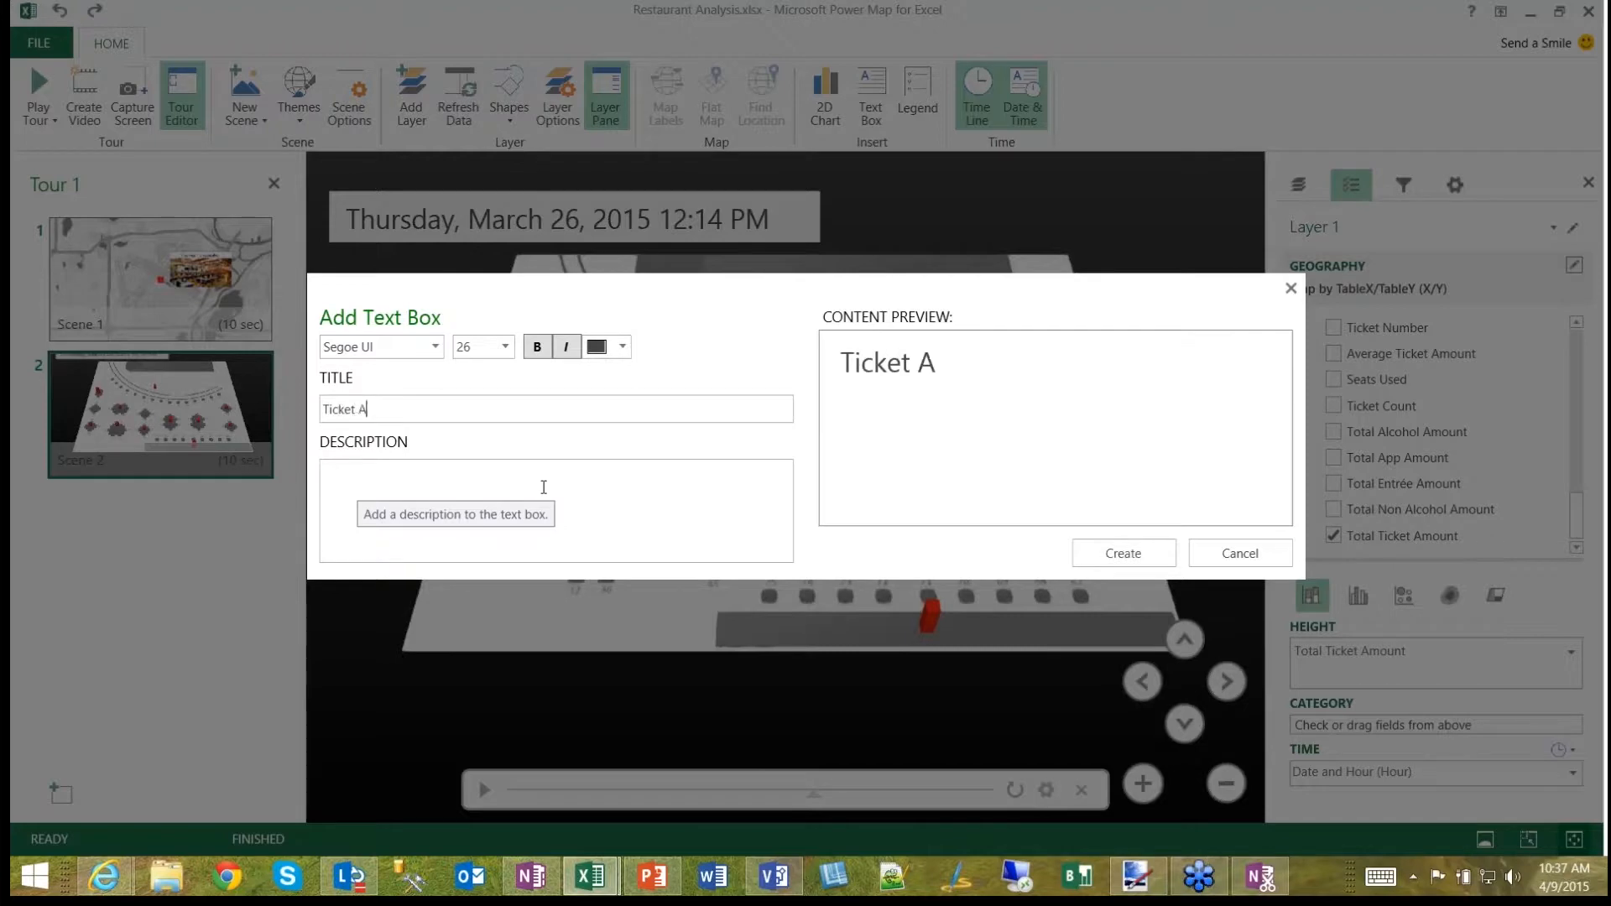
{"action": "type", "text": "mou"}
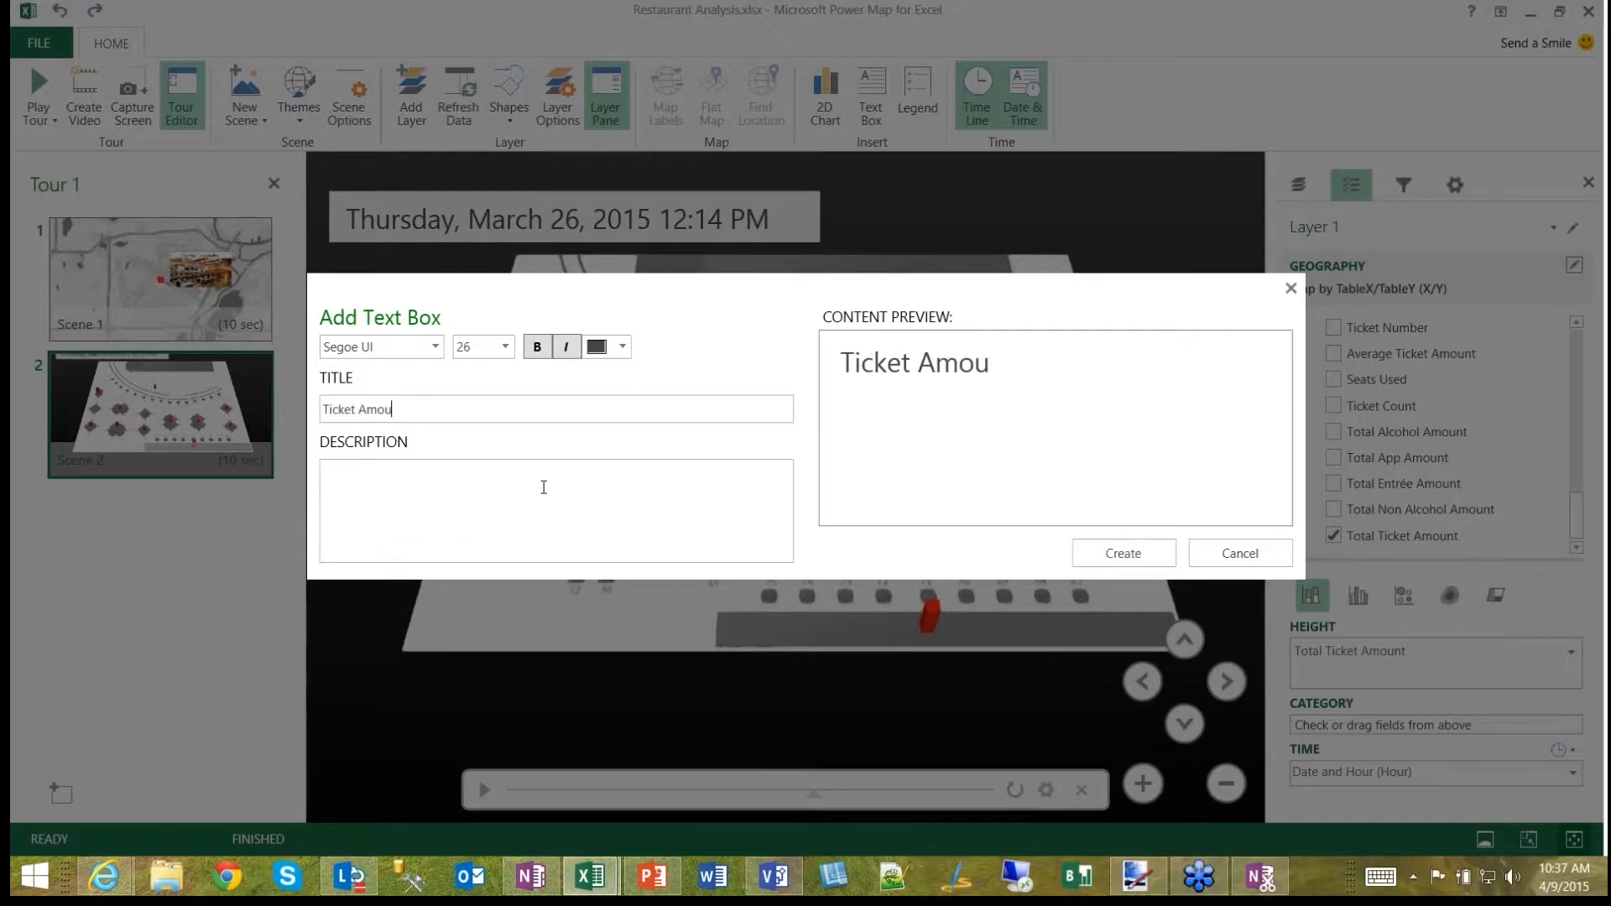
{"action": "type", "text": "nt by Table"}
Step: Enter the description "This view shows the total ticket amount by table for each hour of the day." and create the text box
{"action": "left_click", "coordinate": [508, 475]}
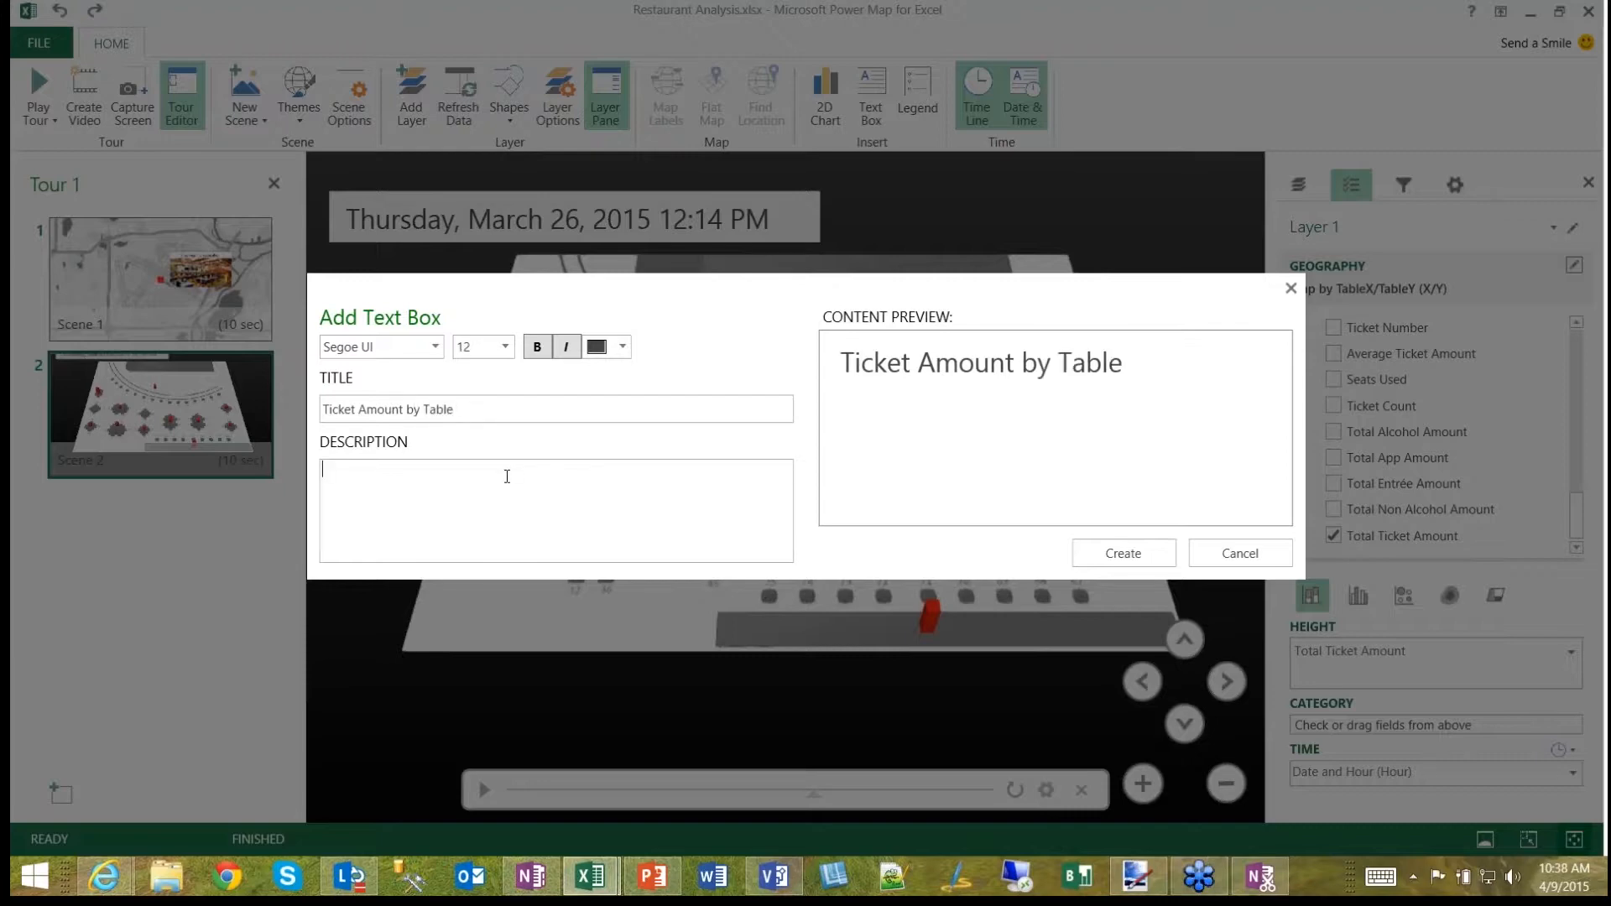
{"action": "type", "text": "This view shows the ti"}
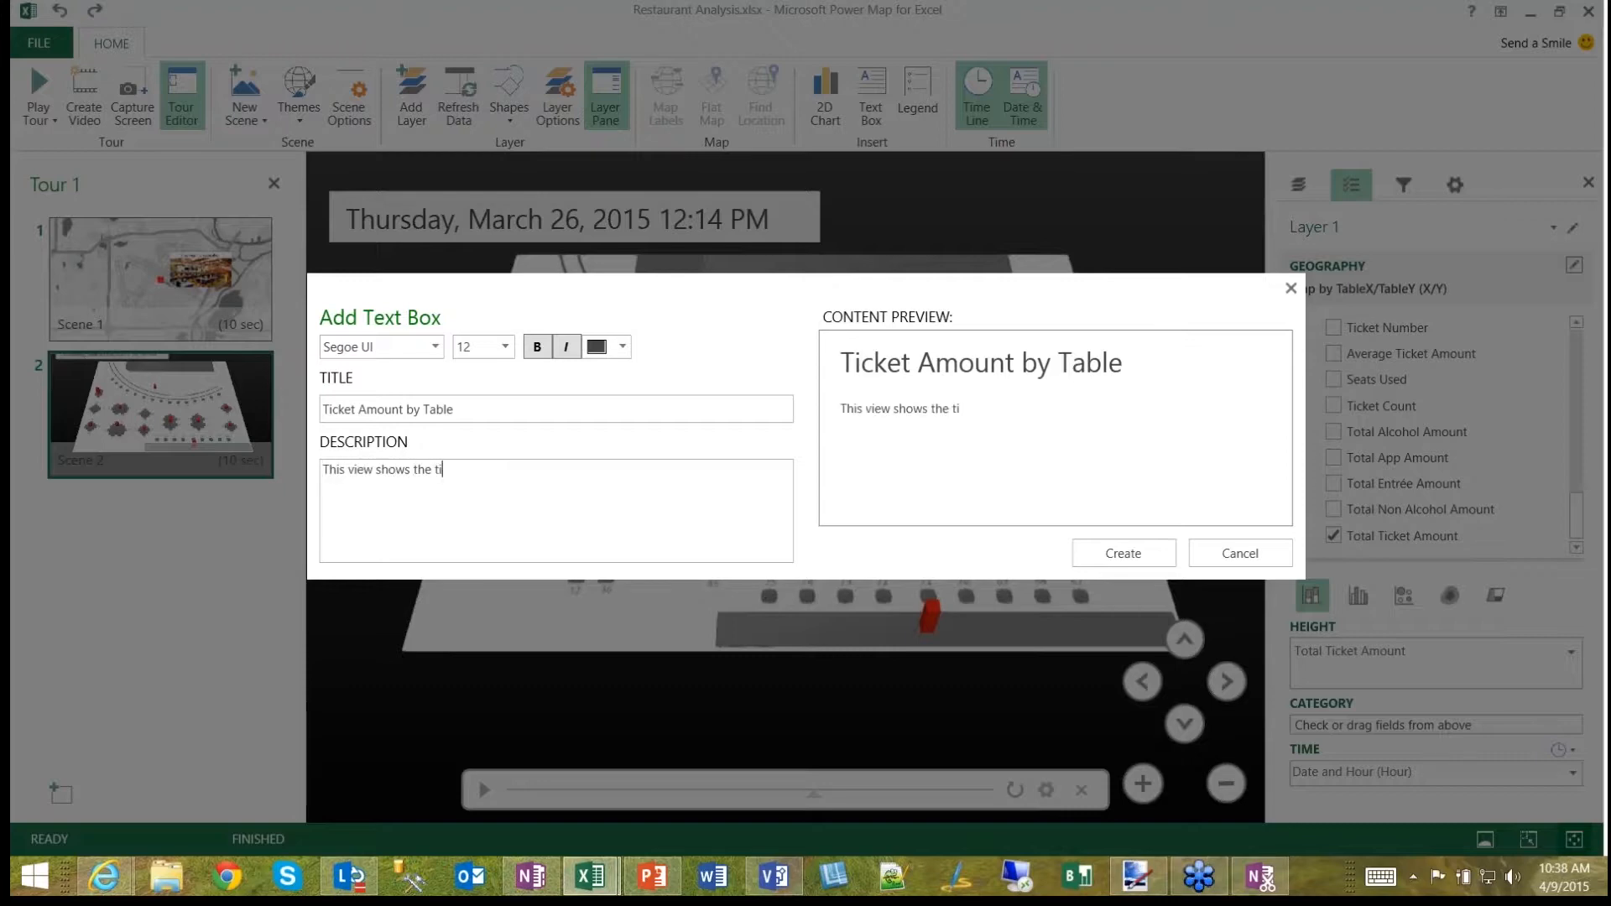
{"action": "type", "text": "ck"}
{"action": "key", "text": "BackSpace"}
{"action": "key", "text": "BackSpace"}
{"action": "key", "text": "BackSpace"}
{"action": "type", "text": "otal ticket amount by"}
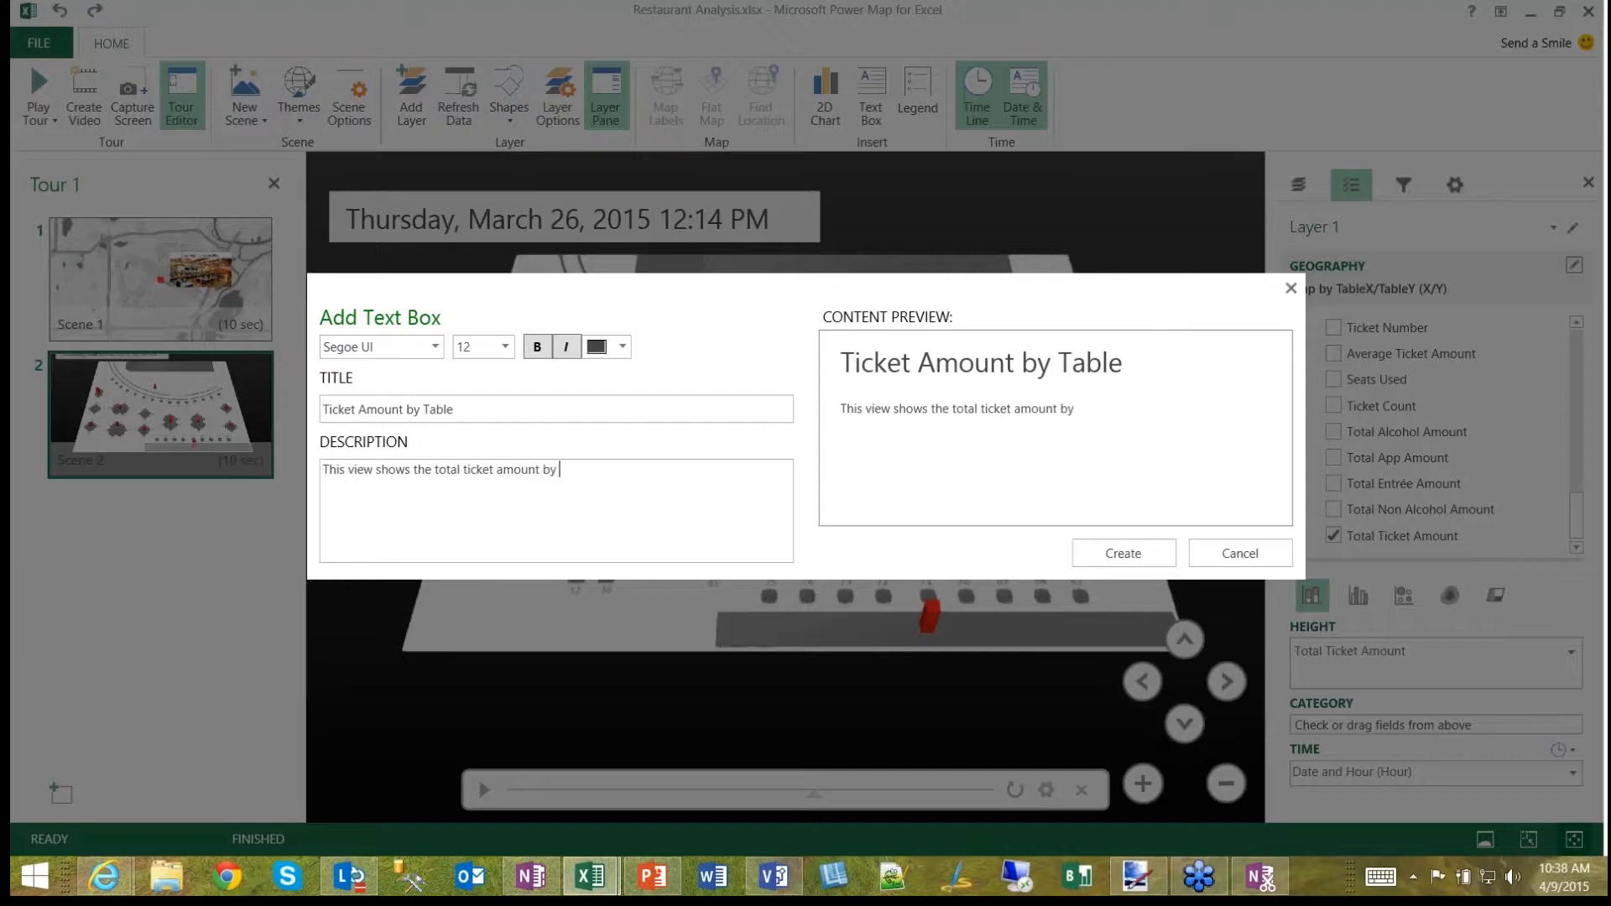
{"action": "type", "text": " table for each hour of "}
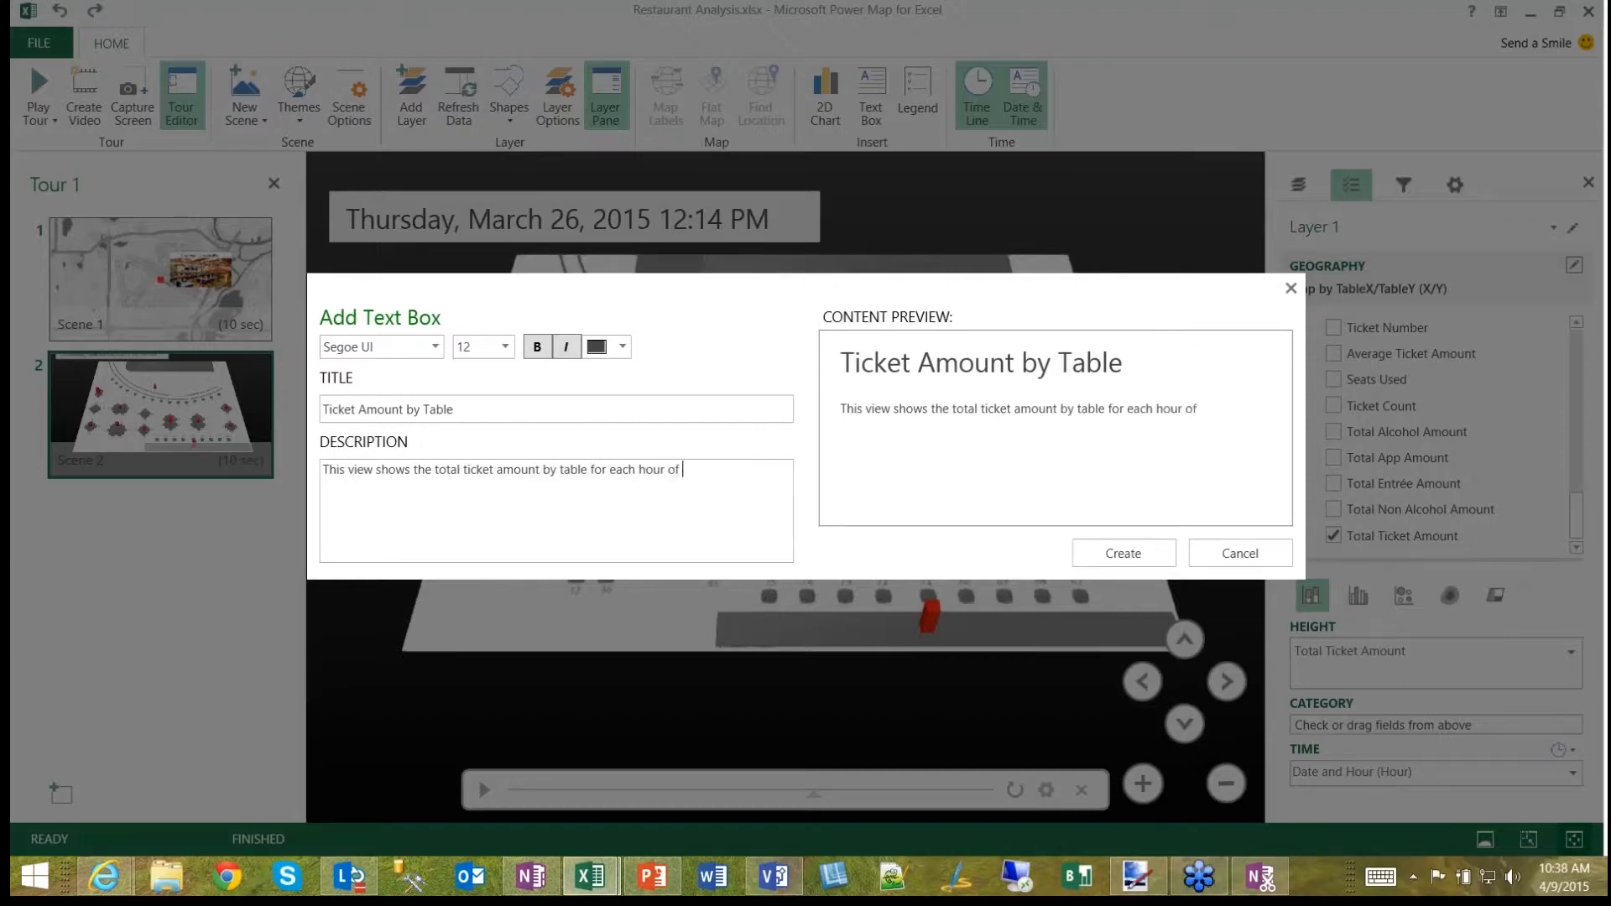
{"action": "type", "text": "the day."}
{"action": "left_click", "coordinate": [1100, 552]}
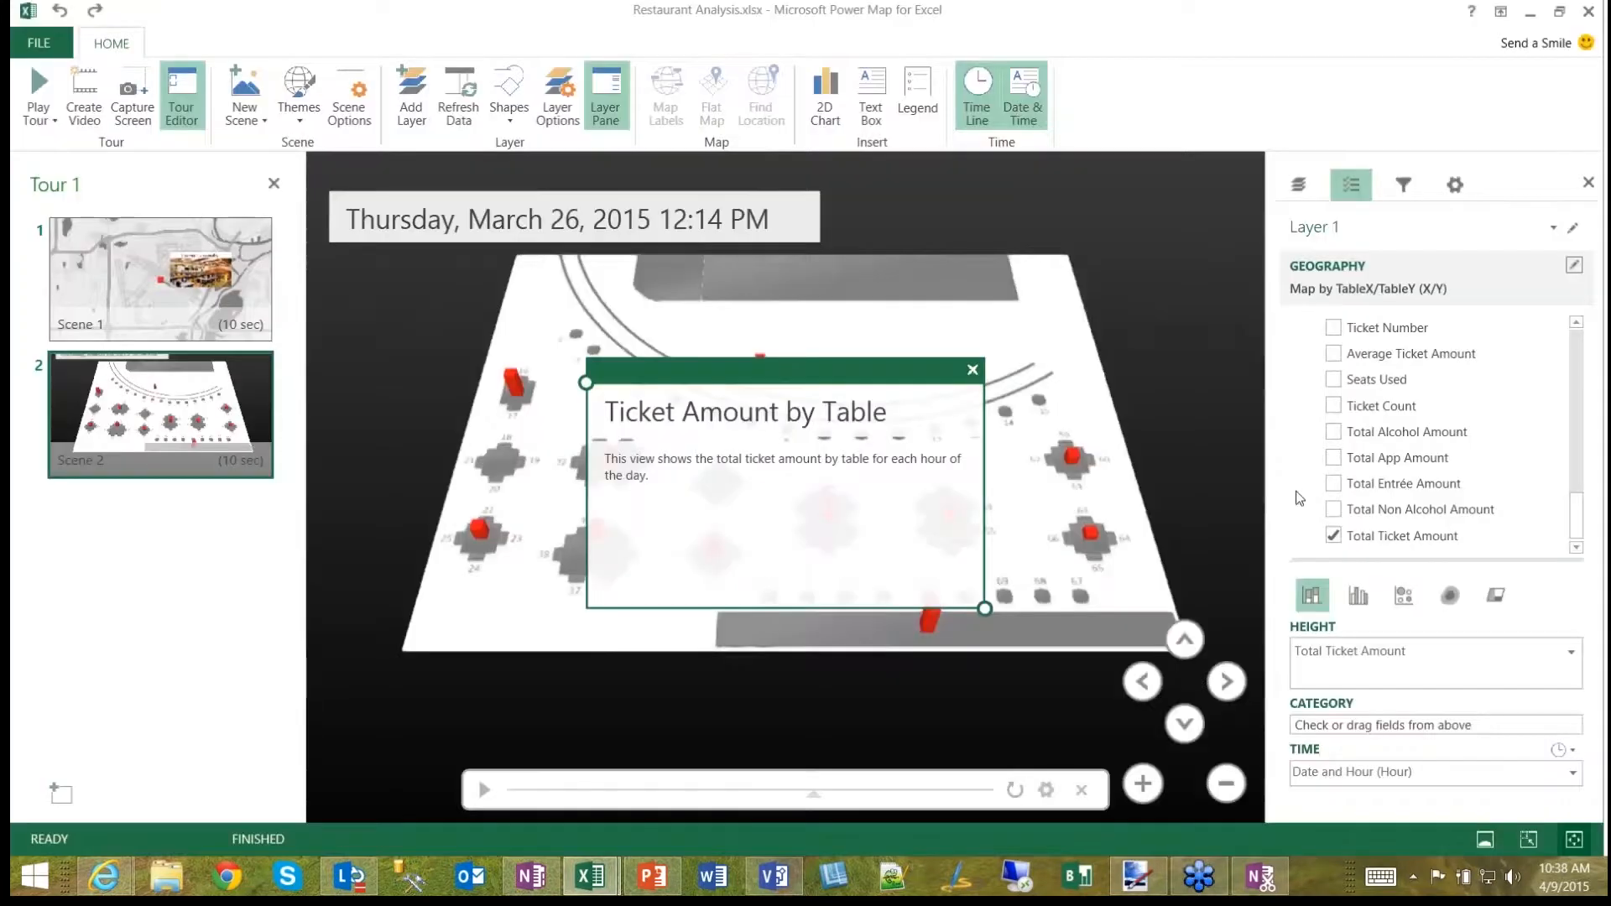
Step: Shrink the text box and place it beside the floor plan's left edge, with the date and time box aligned above it
{"action": "left_click_drag", "start_coordinate": [984, 609], "coordinate": [781, 632]}
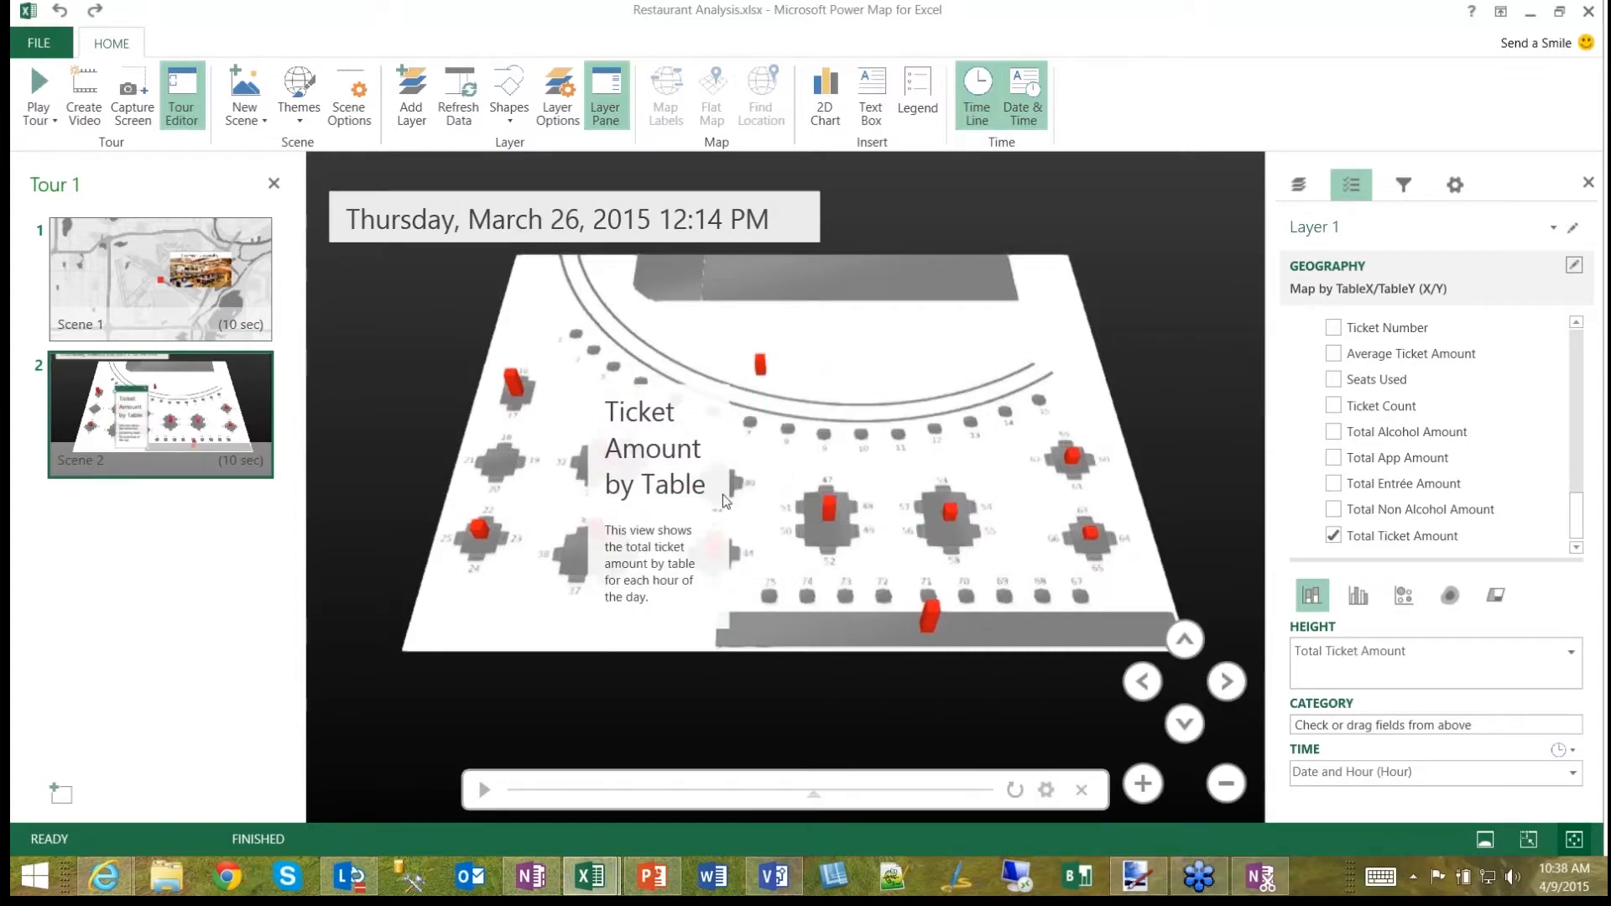
{"action": "left_click_drag", "start_coordinate": [662, 378], "coordinate": [375, 260]}
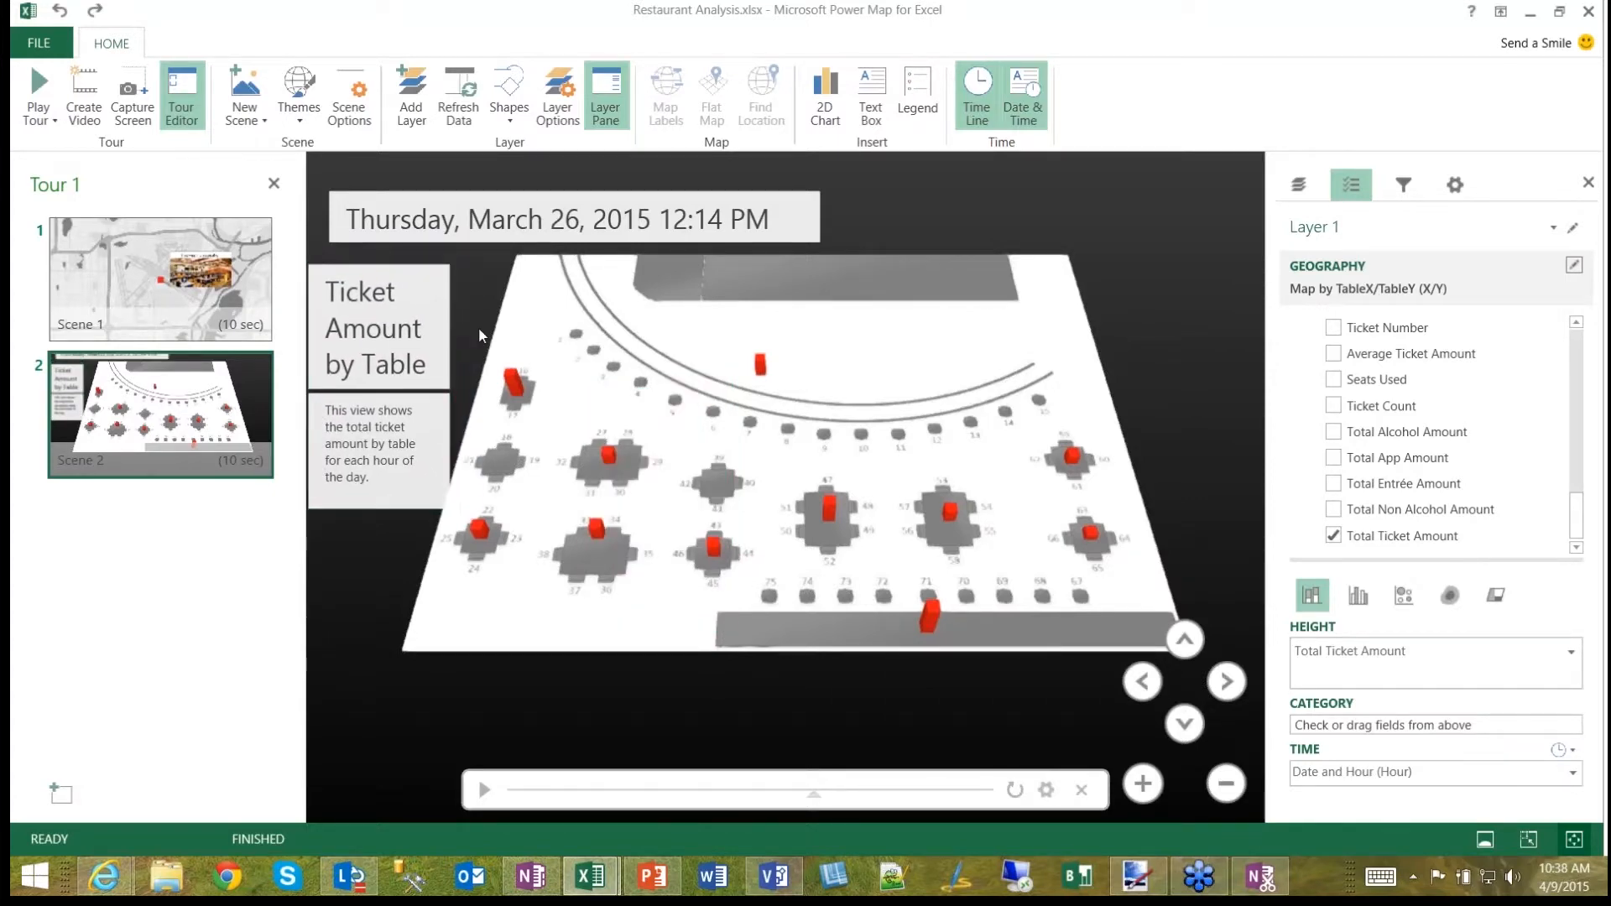
{"action": "left_click_drag", "start_coordinate": [478, 328], "coordinate": [480, 327]}
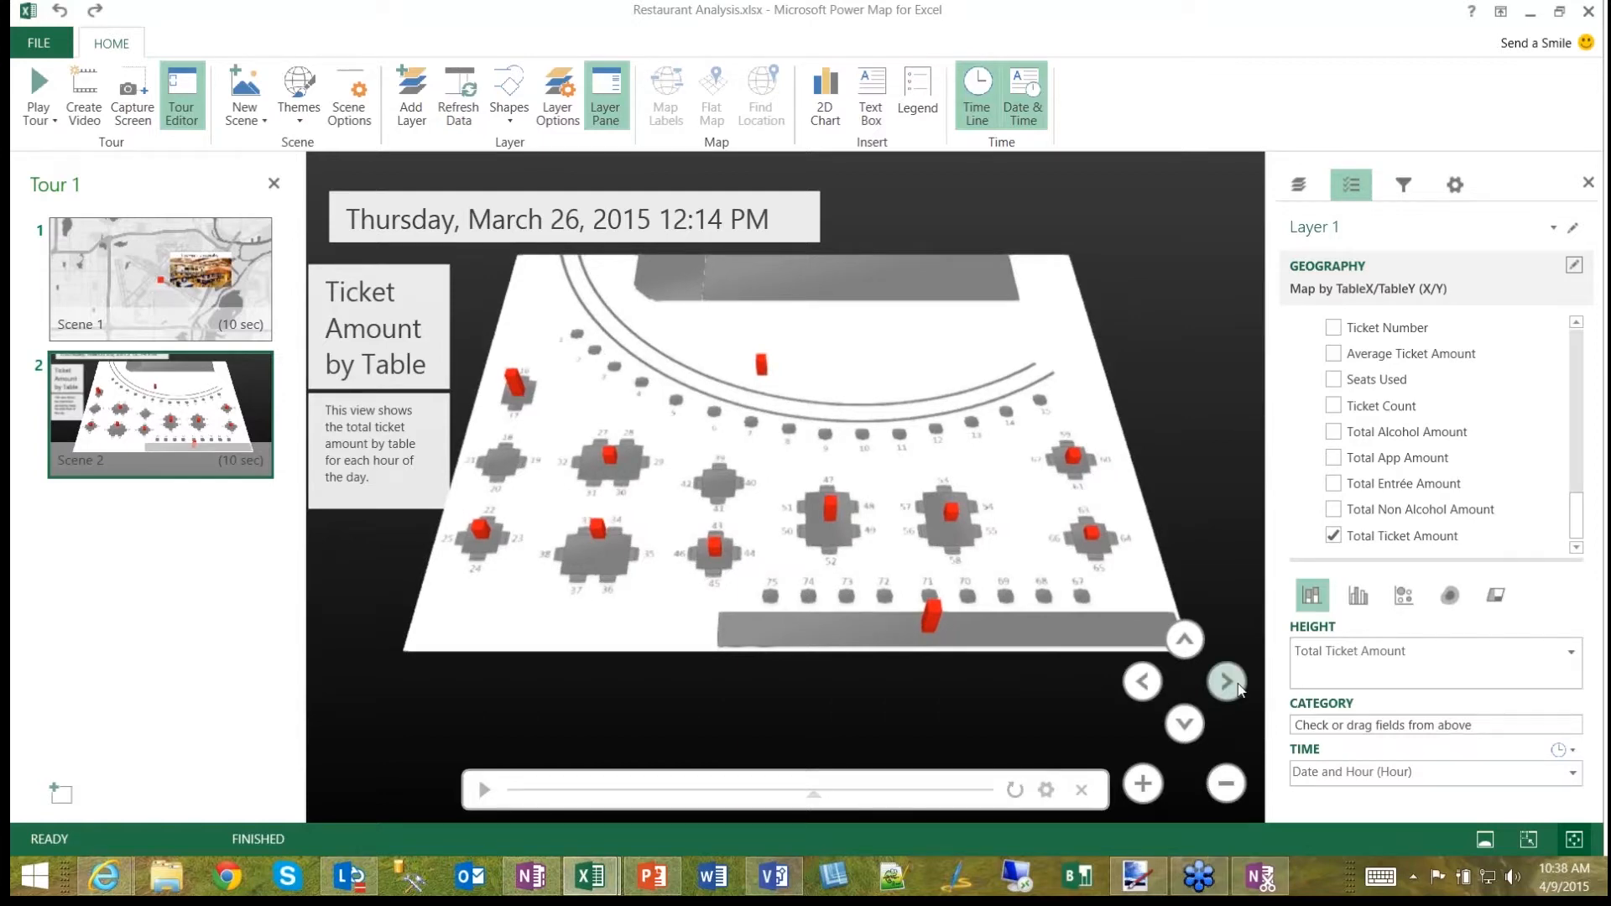
{"action": "mouse_move", "coordinate": [437, 456]}
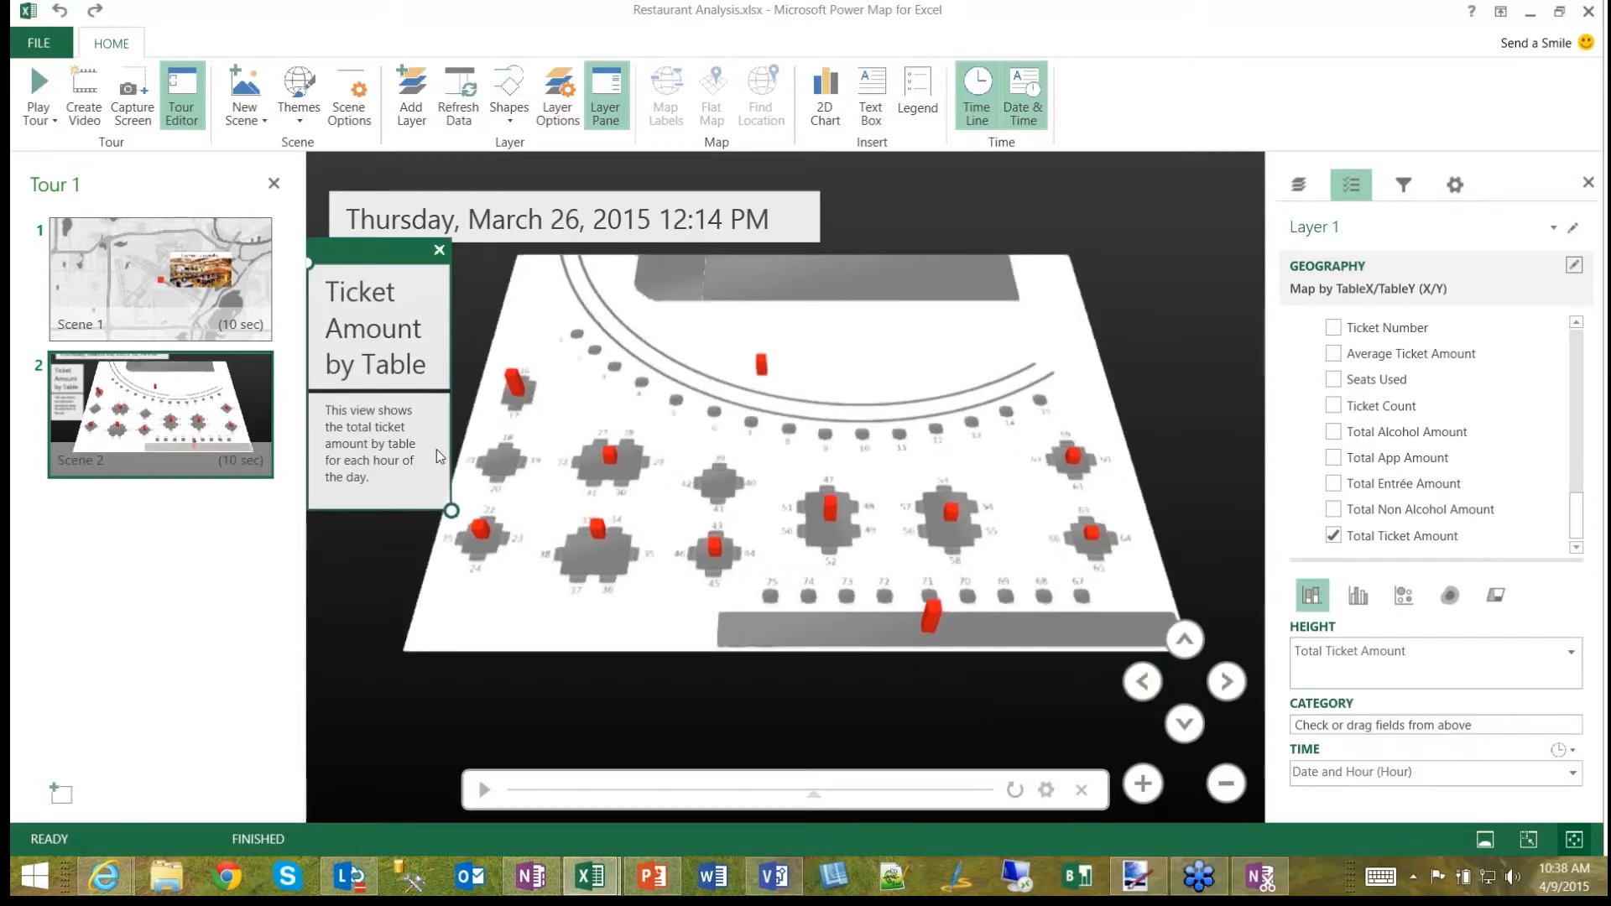
{"action": "left_click_drag", "start_coordinate": [451, 512], "coordinate": [455, 473]}
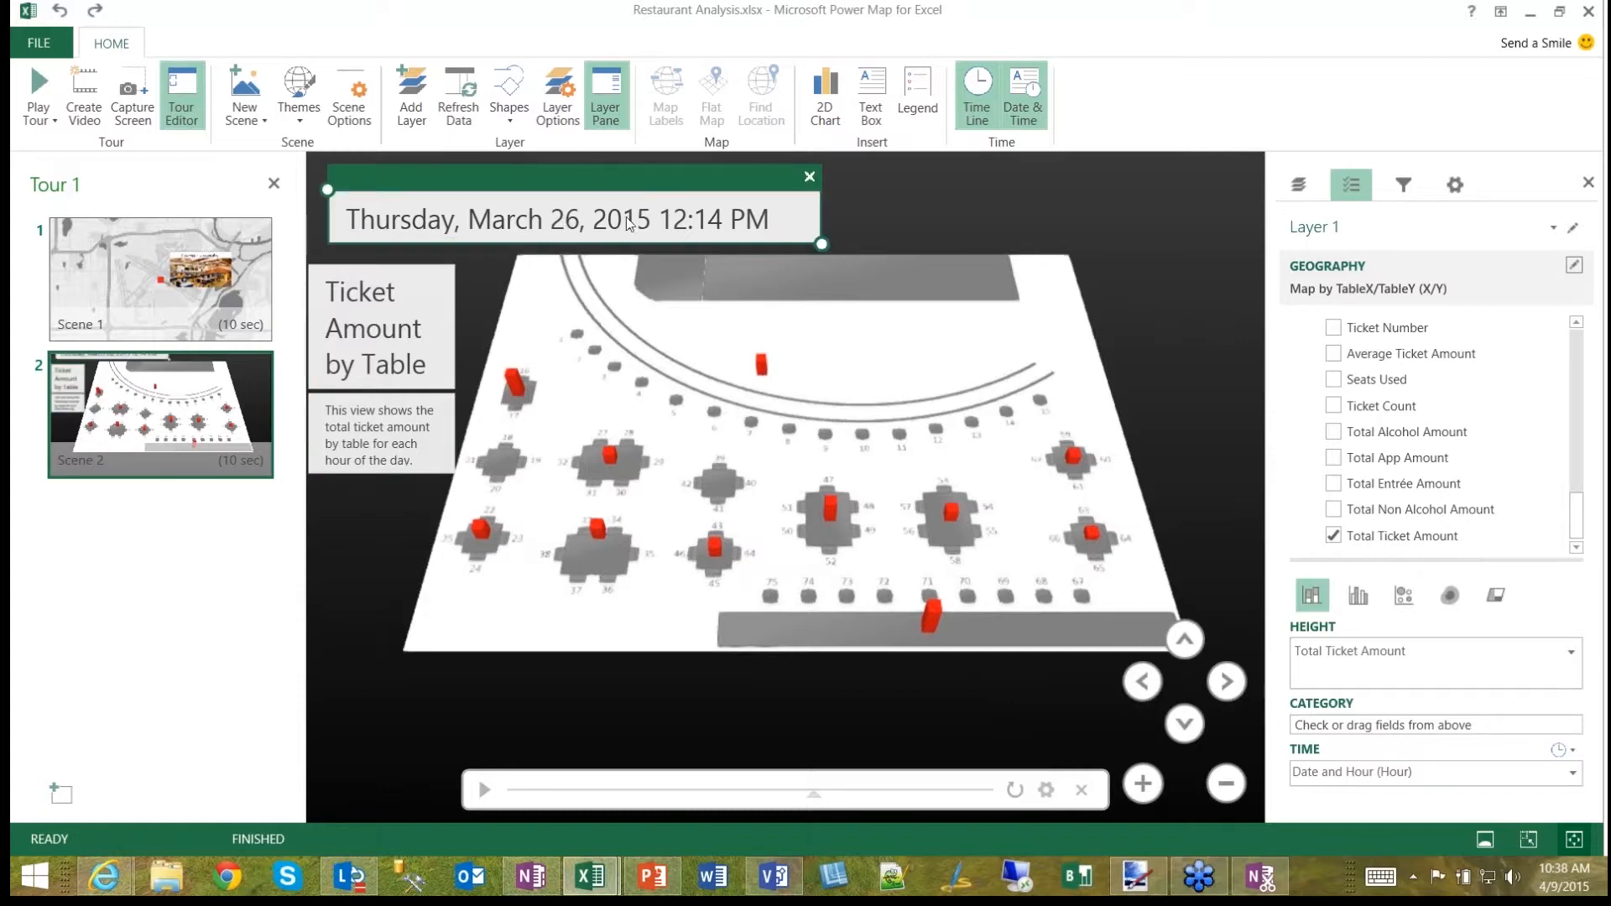
{"action": "left_click_drag", "start_coordinate": [447, 198], "coordinate": [427, 184]}
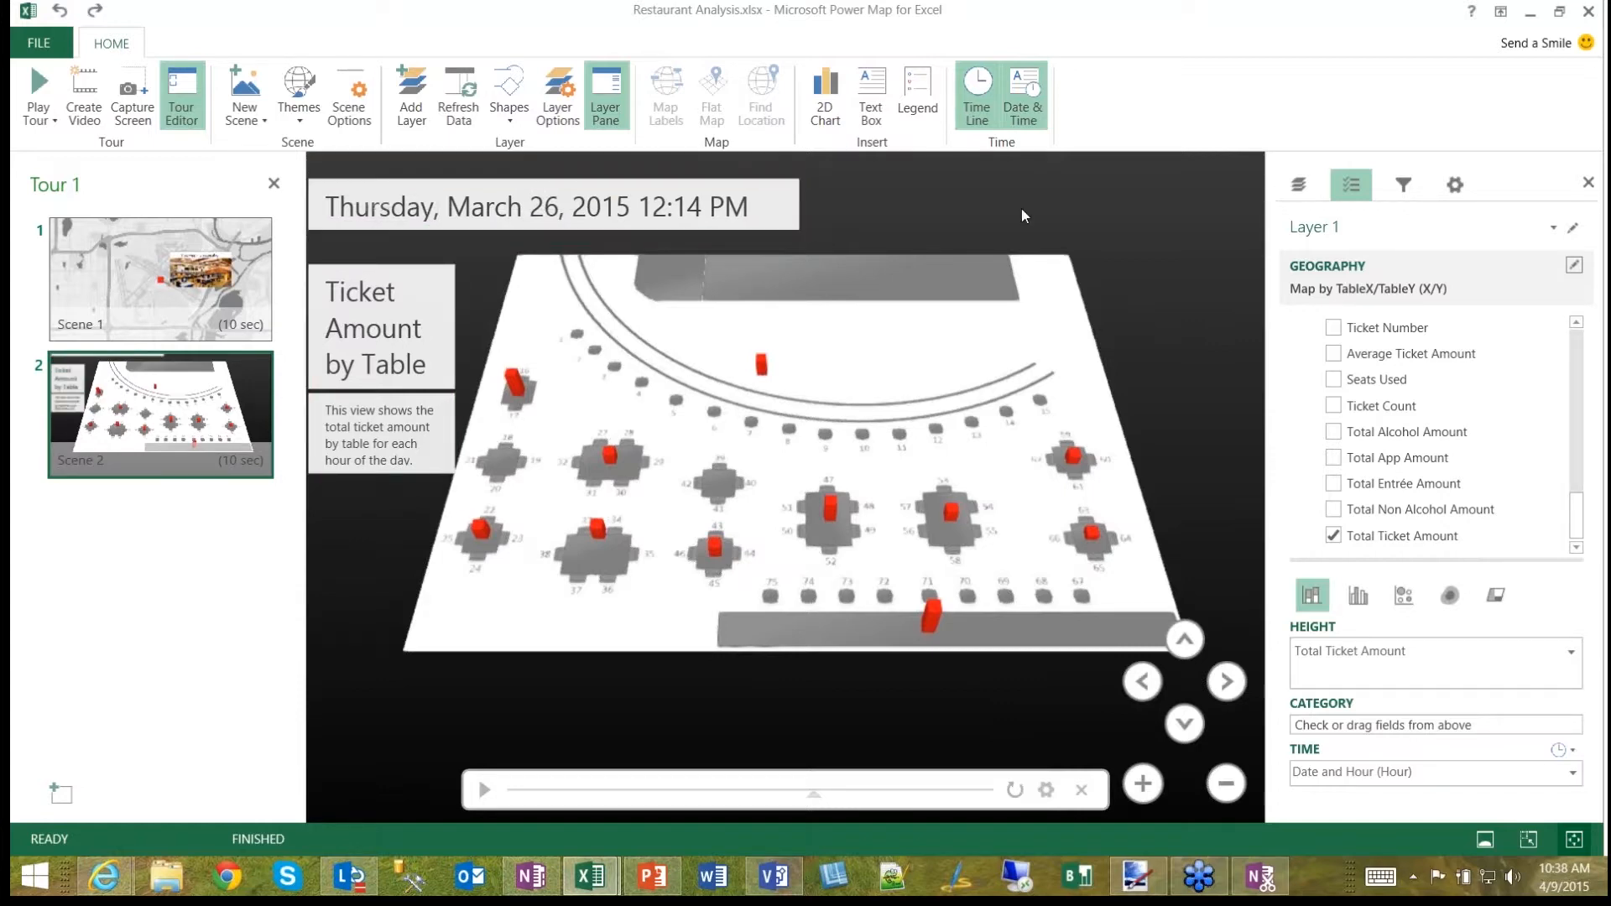
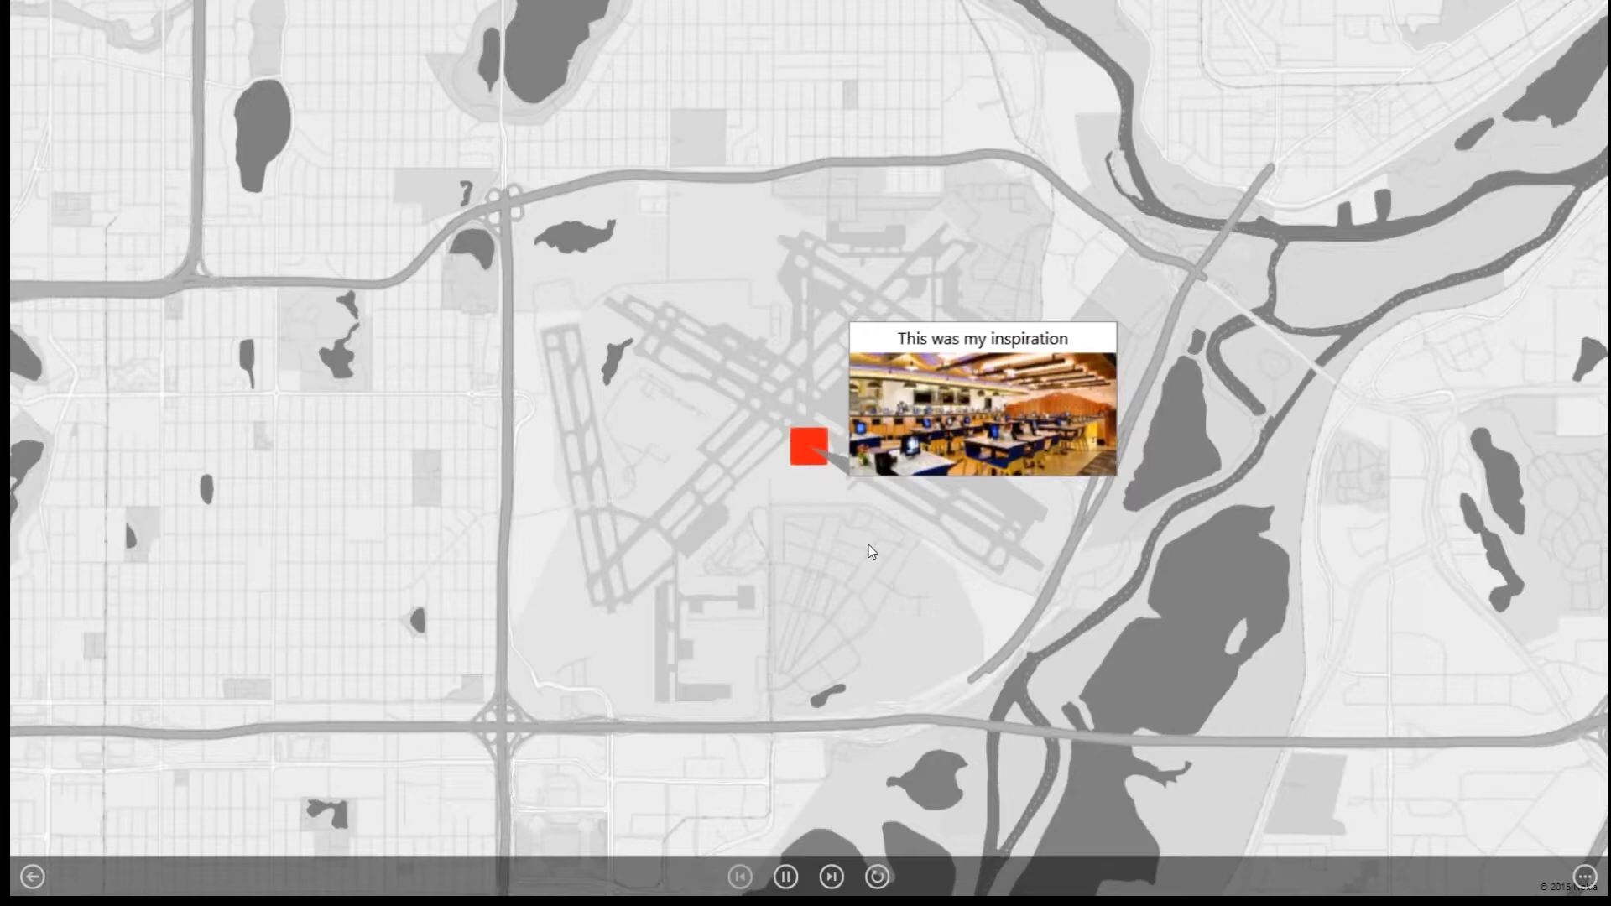
Step: Play the tour's floor plan scene in full-screen view and return to the tour editor
{"action": "left_click", "coordinate": [832, 877]}
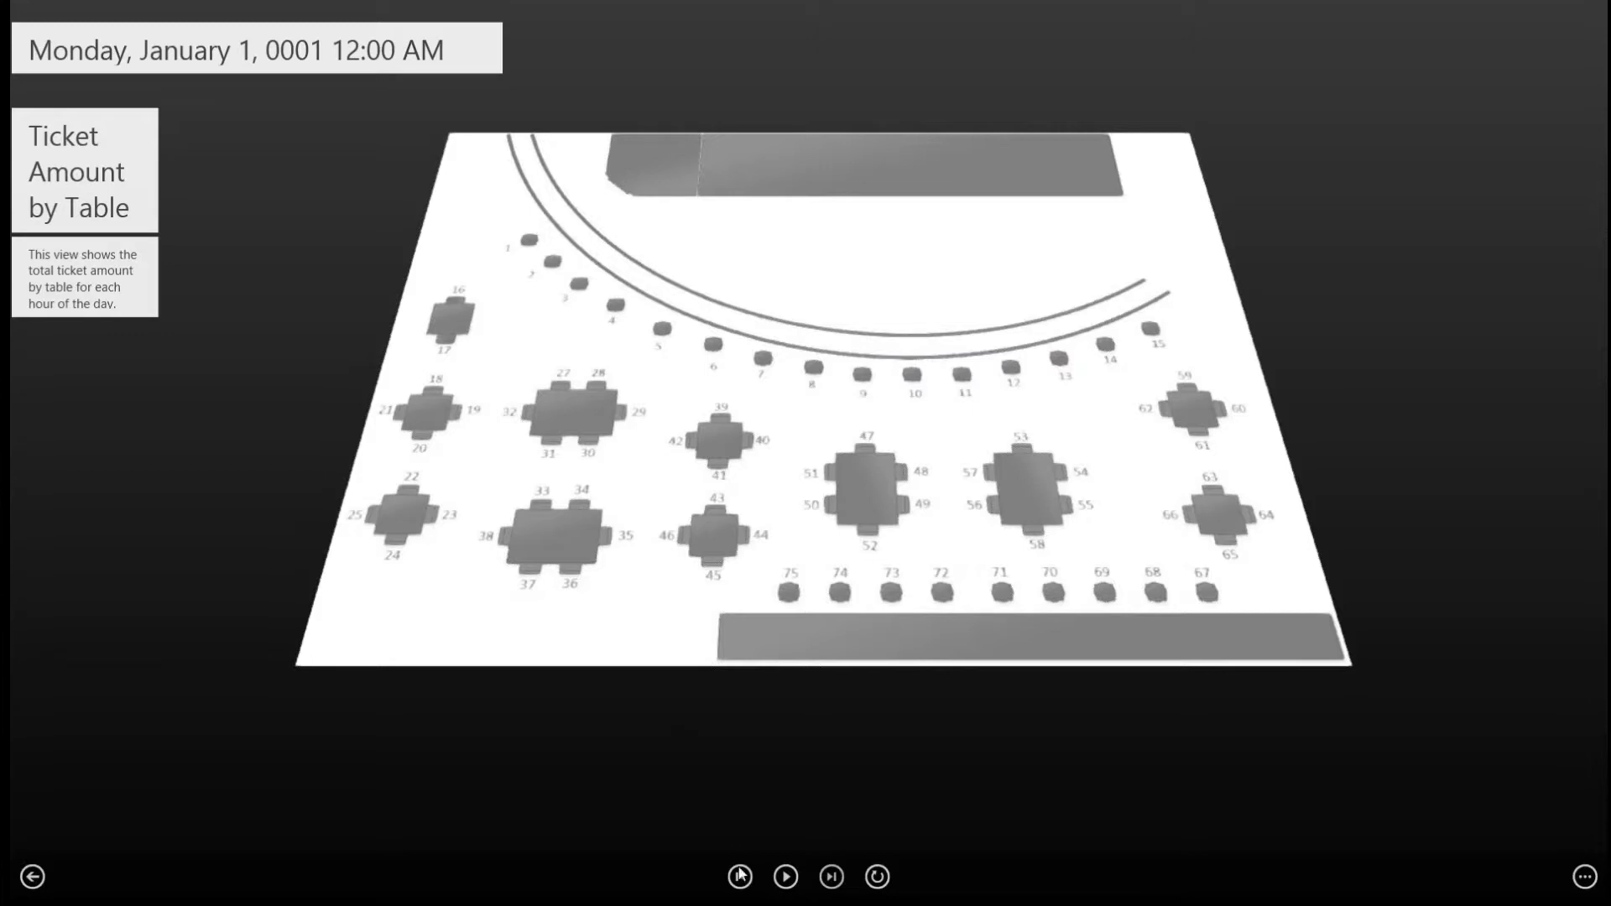
{"action": "left_click", "coordinate": [786, 878]}
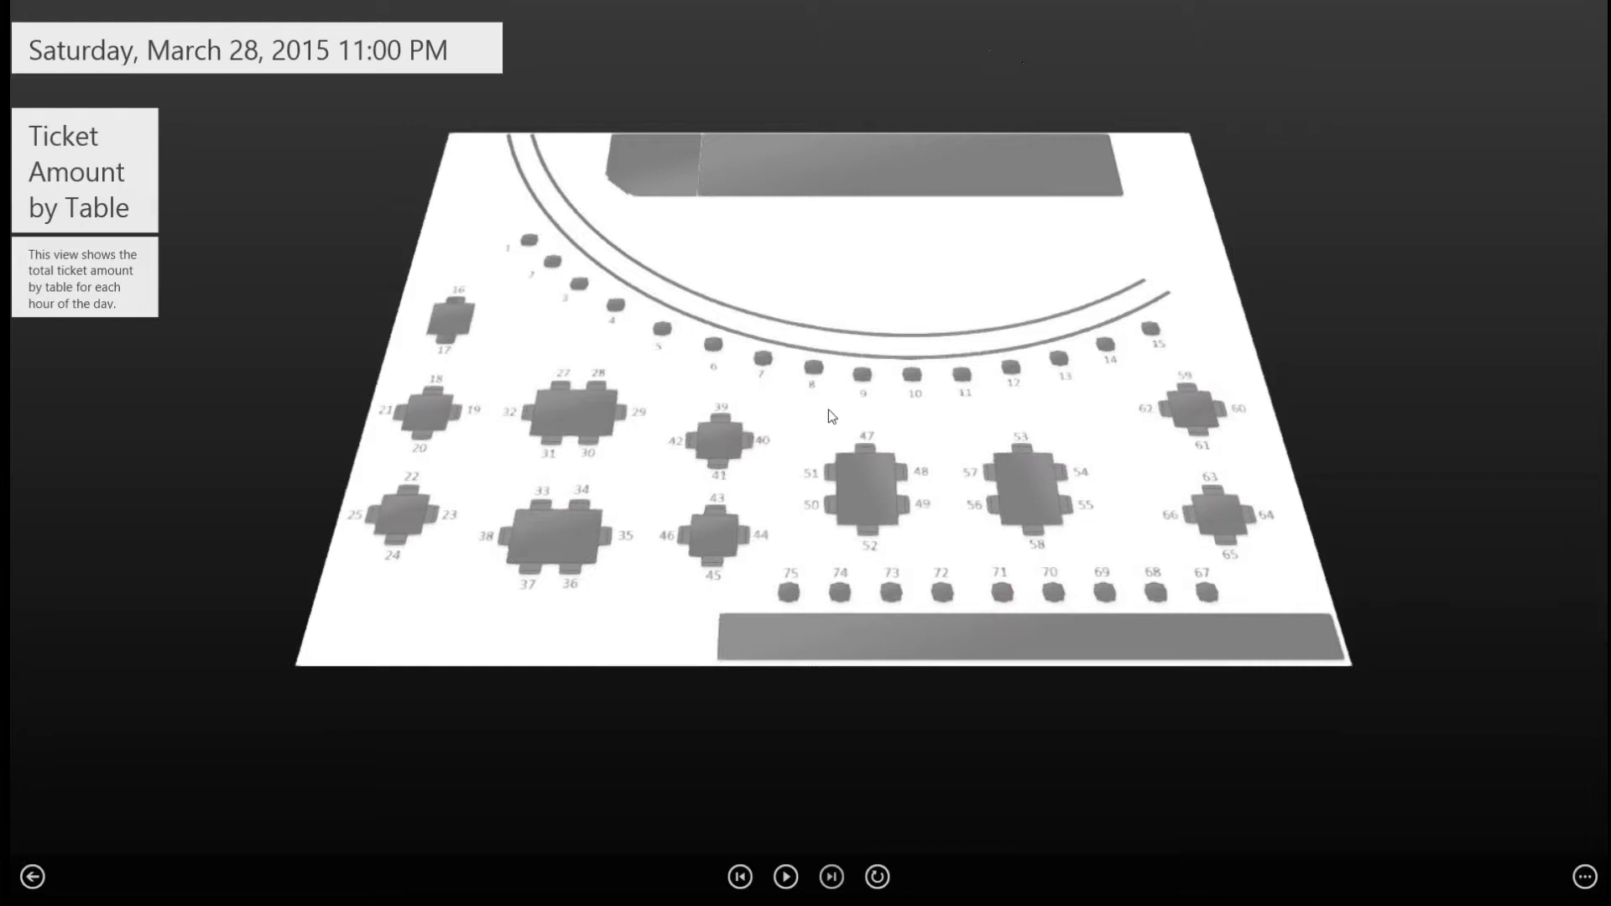
{"action": "left_click", "coordinate": [30, 878]}
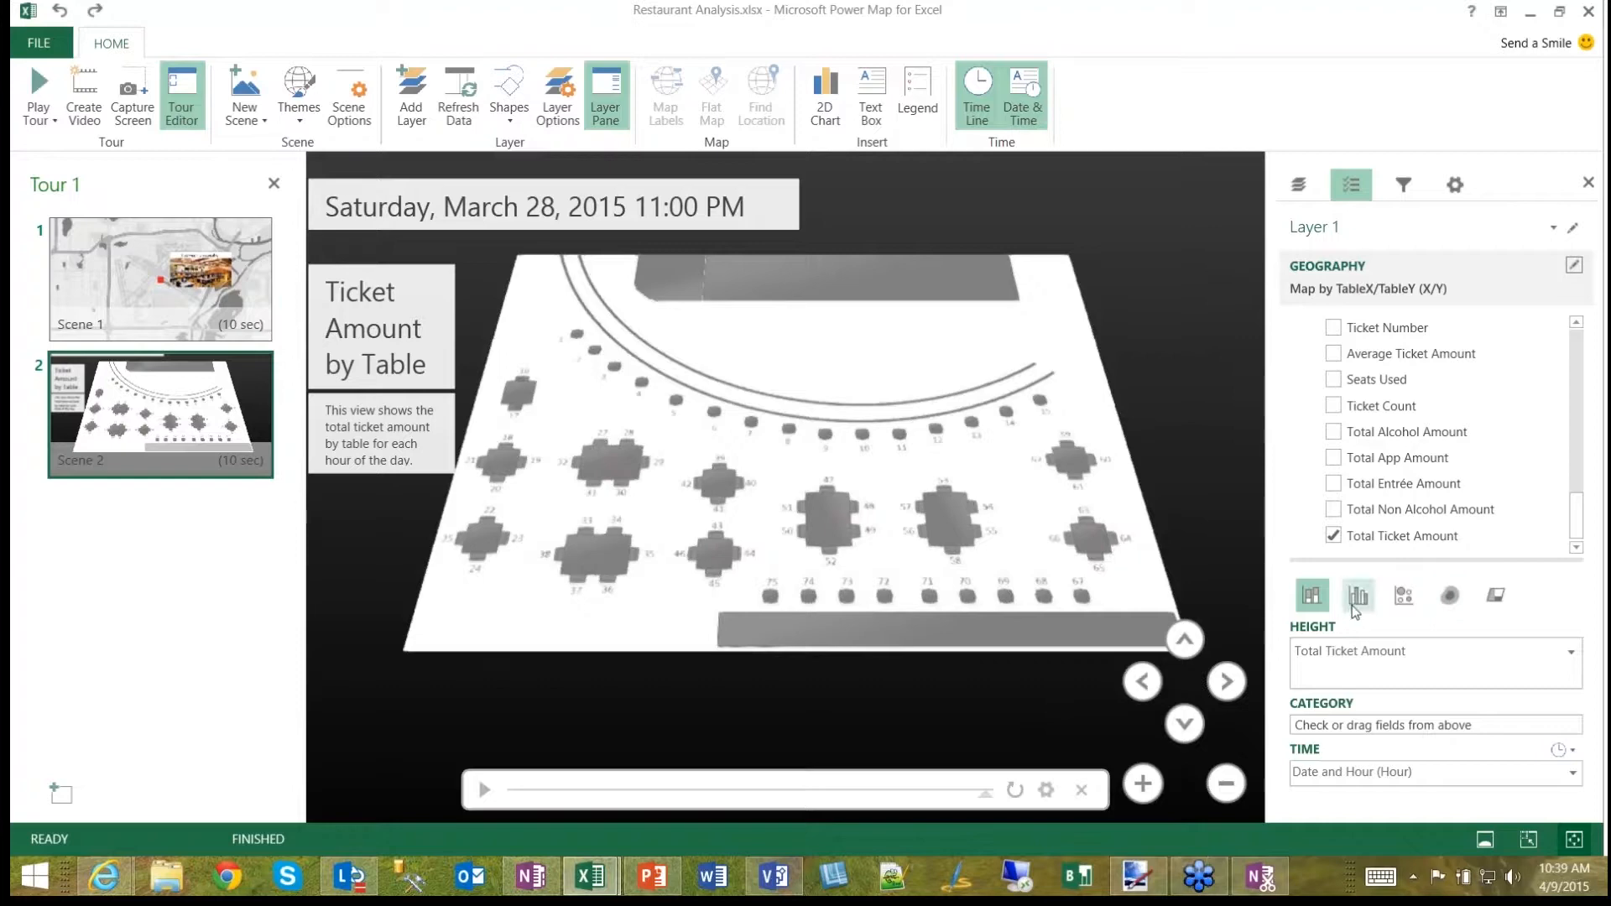
Step: Change the floor plan layer to a bubble visualization and remove Total Ticket Amount from its size values
{"action": "left_click", "coordinate": [1417, 597]}
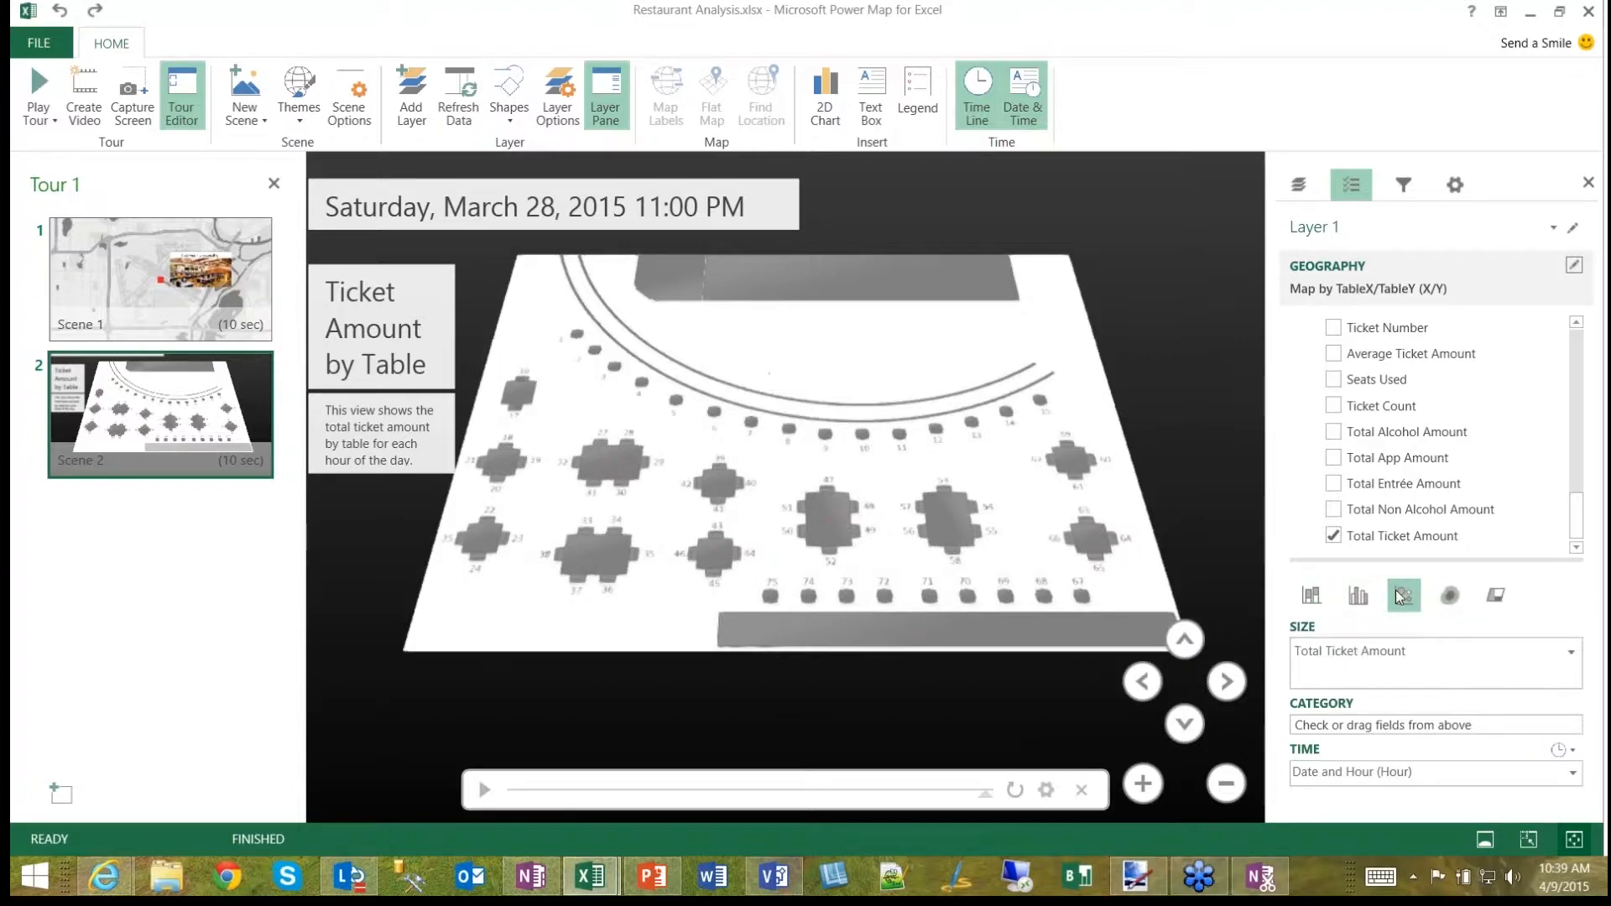
{"action": "left_click", "coordinate": [1571, 654]}
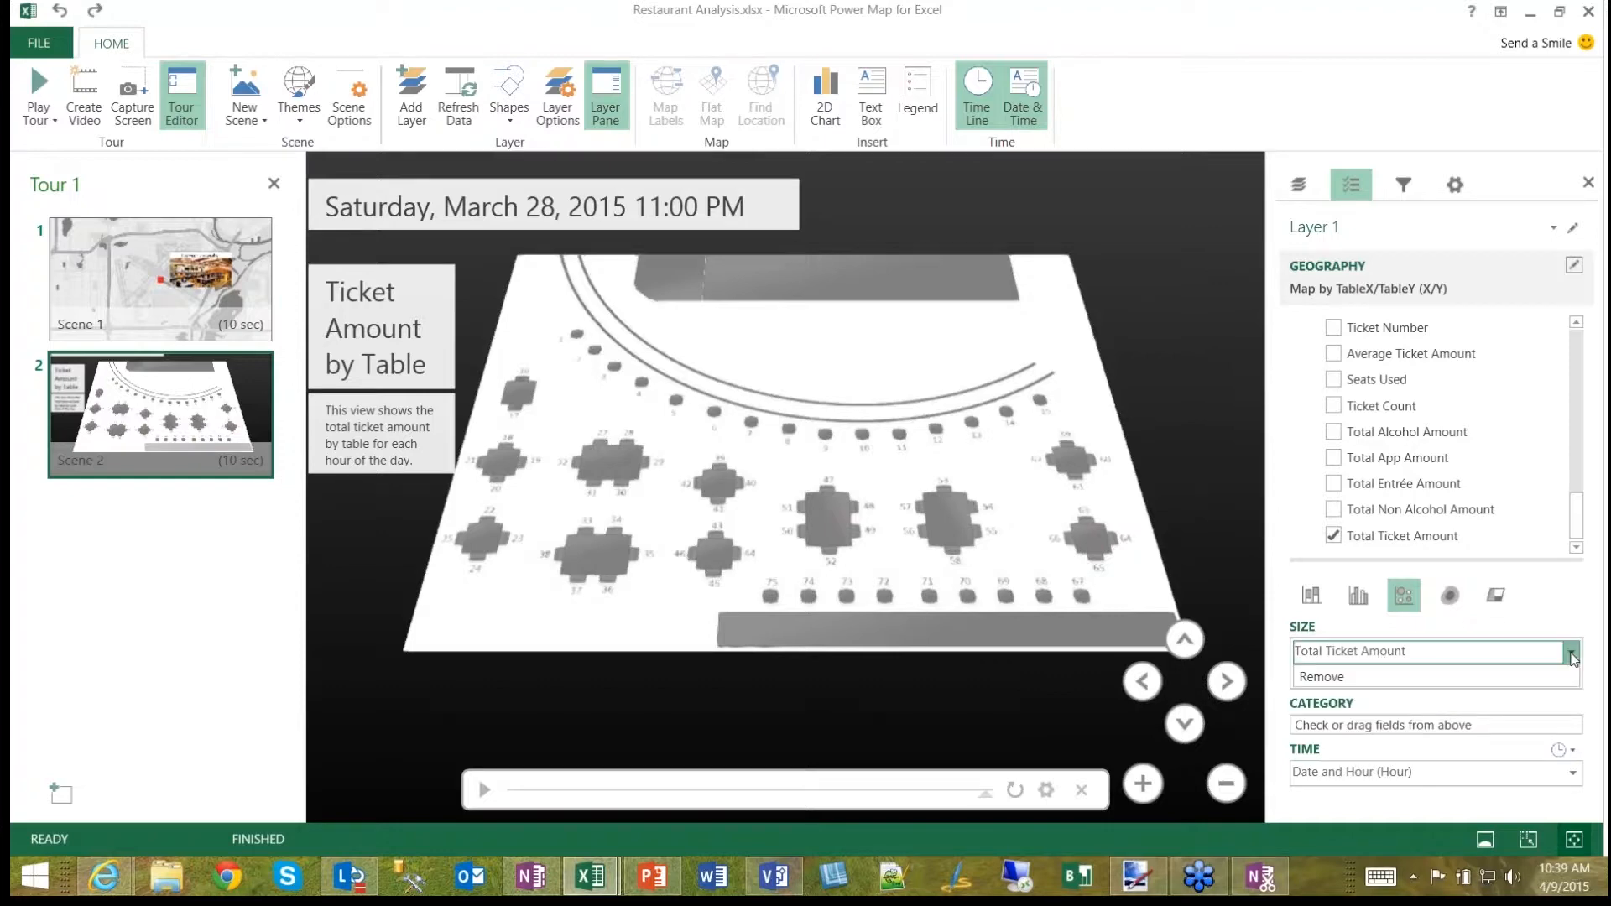
{"action": "left_click", "coordinate": [1396, 682]}
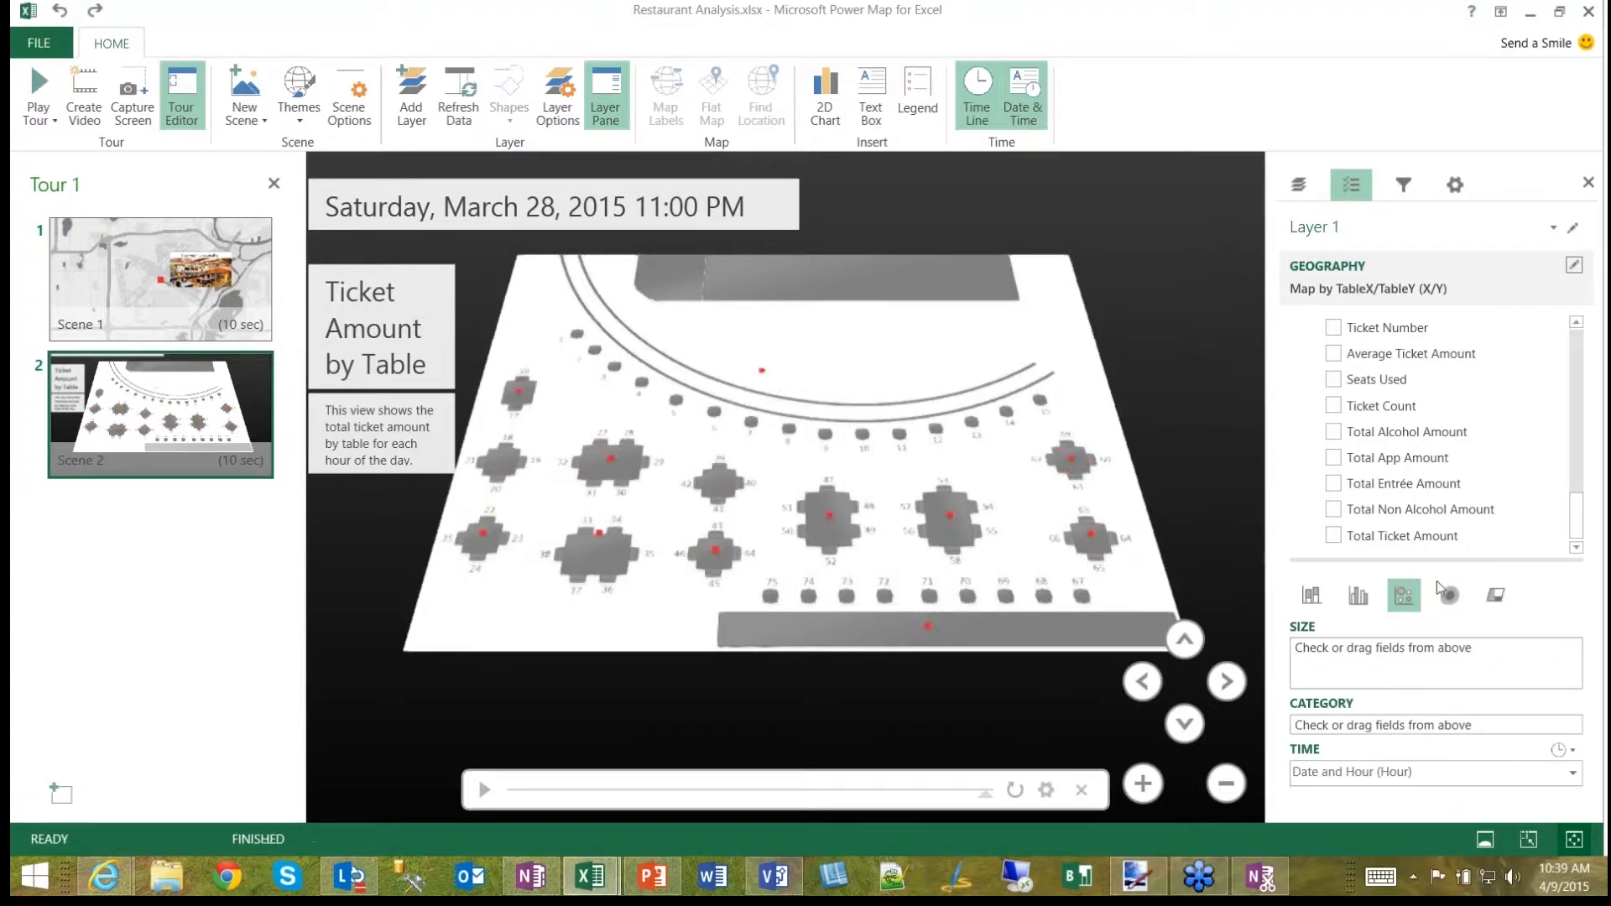
Step: Size the bubbles by Total Alcohol, Total App, Total Entrée and Total Non Alcohol Amount, and shrink the legend to fit its entries
{"action": "left_click", "coordinate": [1393, 433]}
{"action": "left_click", "coordinate": [1333, 457]}
{"action": "left_click", "coordinate": [1333, 484]}
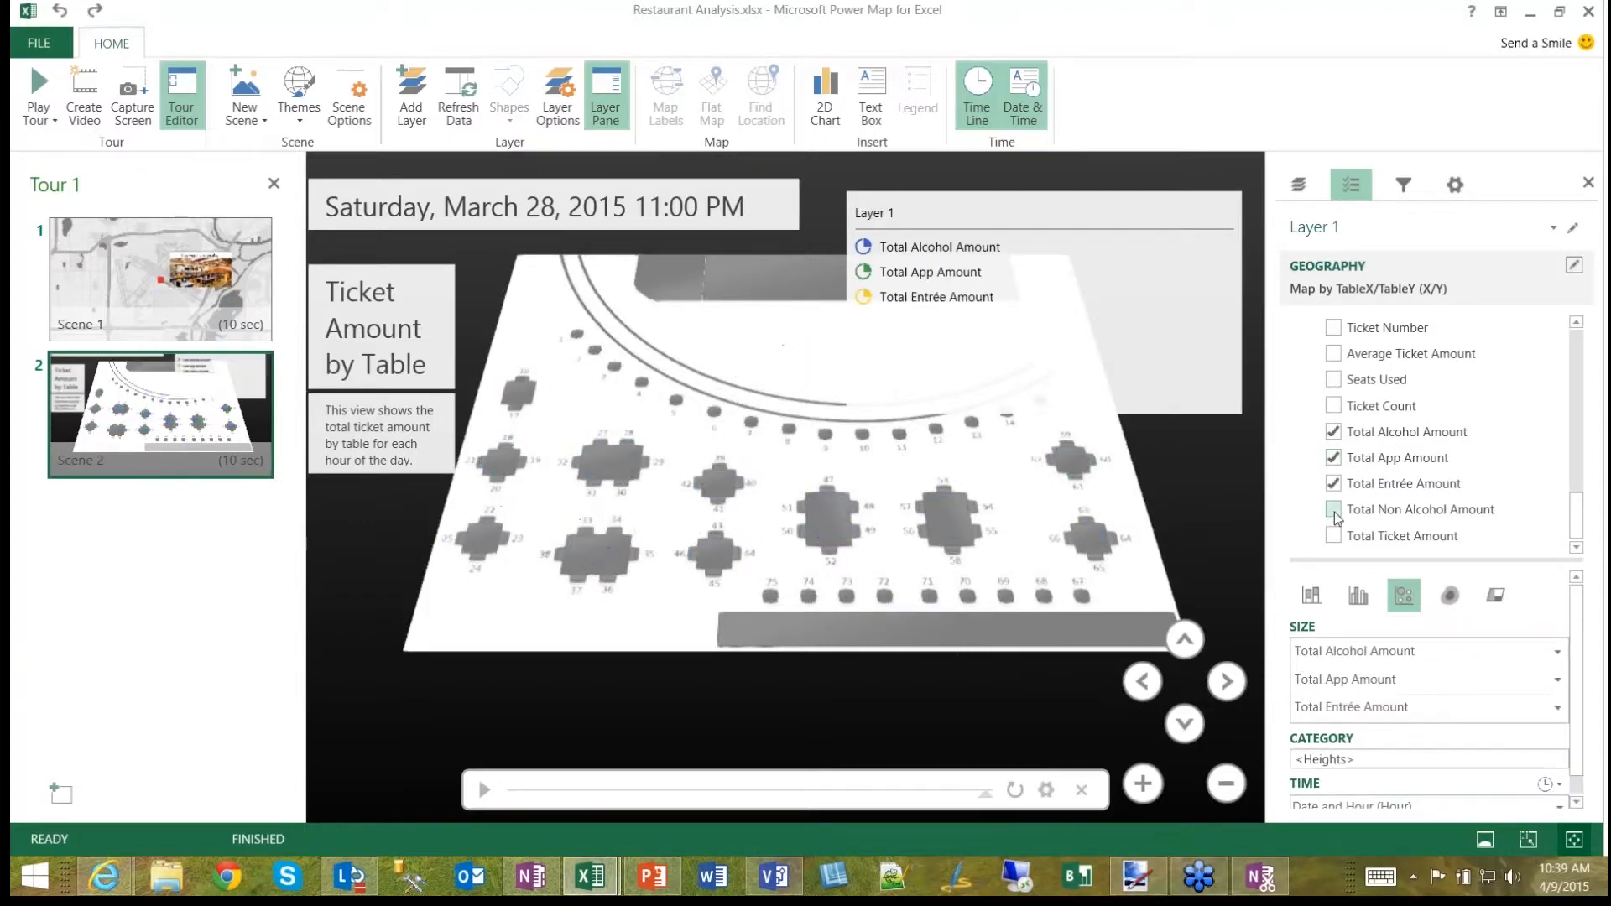
{"action": "left_click", "coordinate": [1334, 510]}
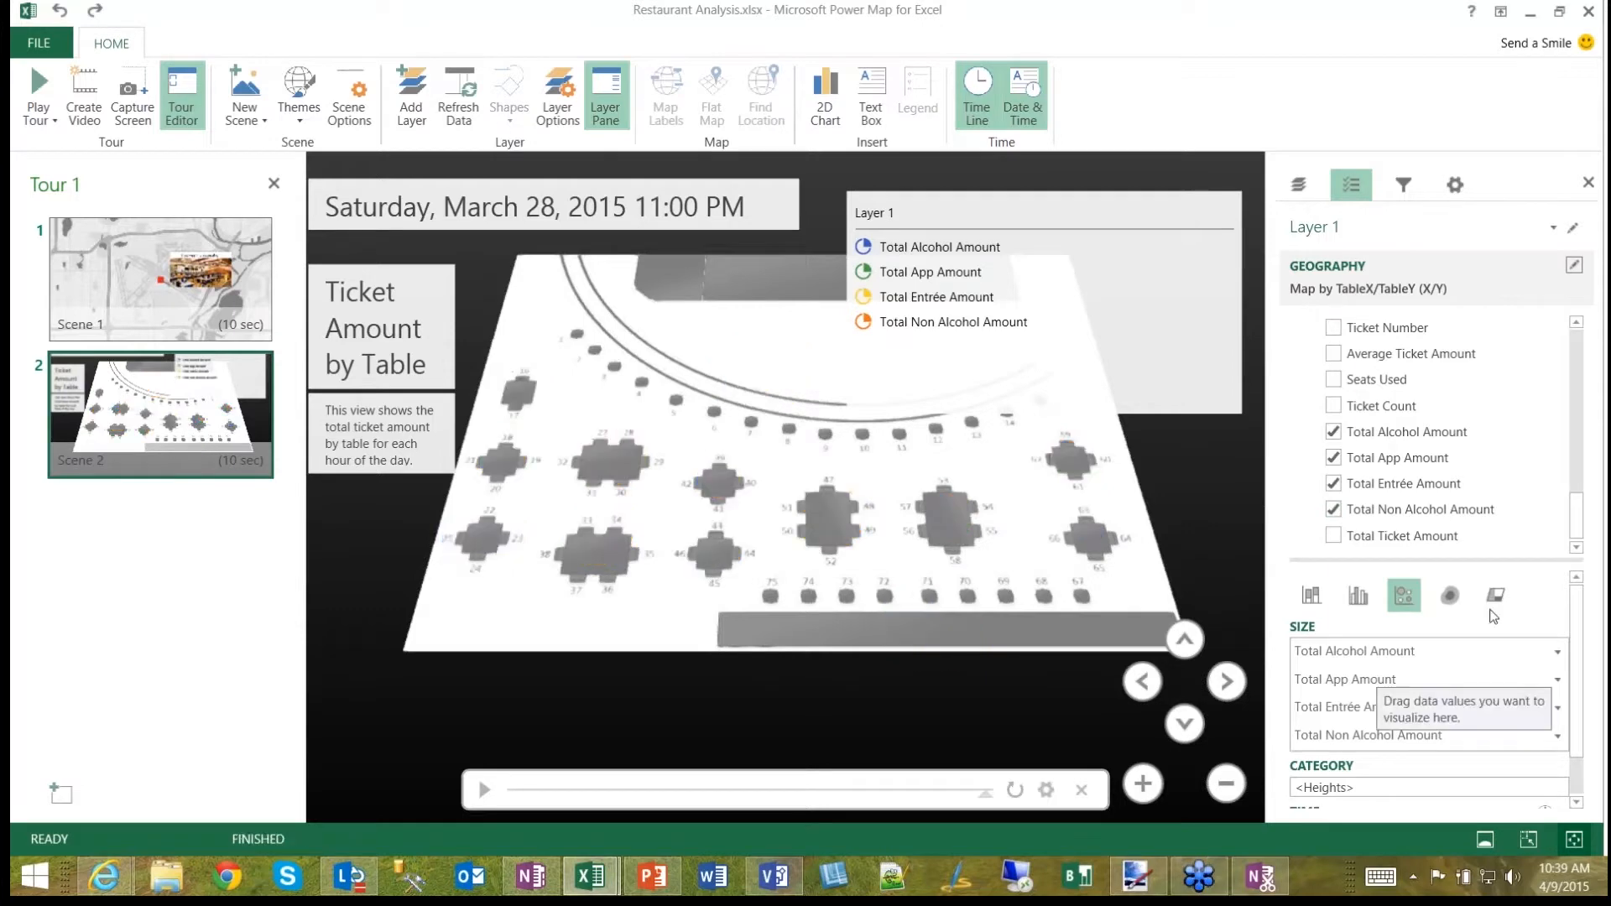
{"action": "left_click", "coordinate": [1137, 326]}
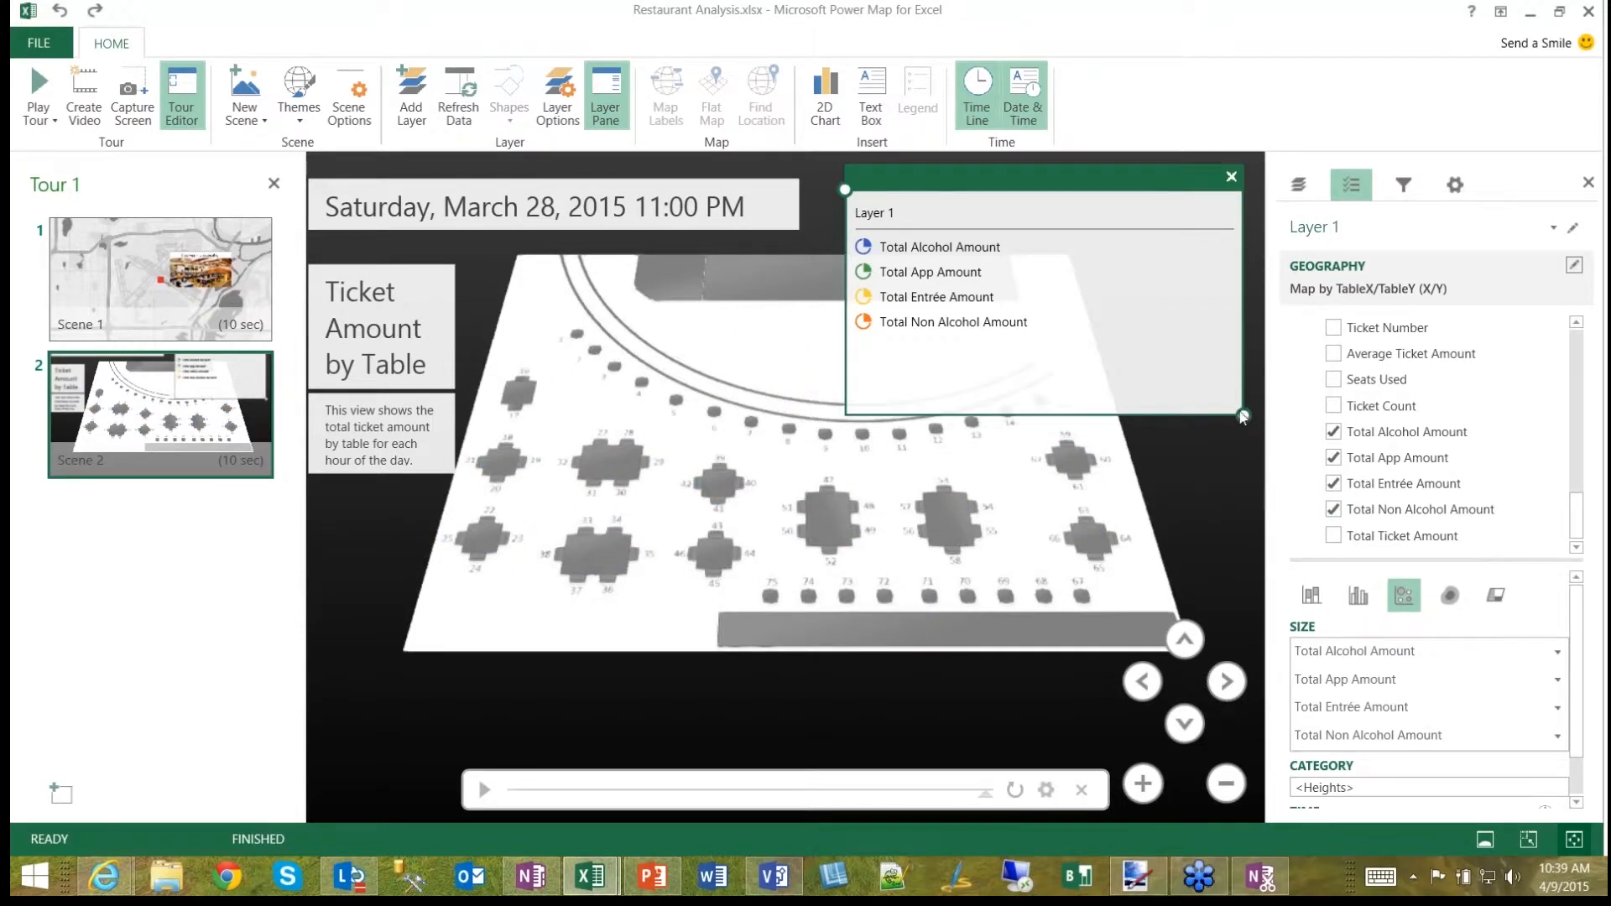
{"action": "left_click_drag", "start_coordinate": [1243, 415], "coordinate": [1046, 360]}
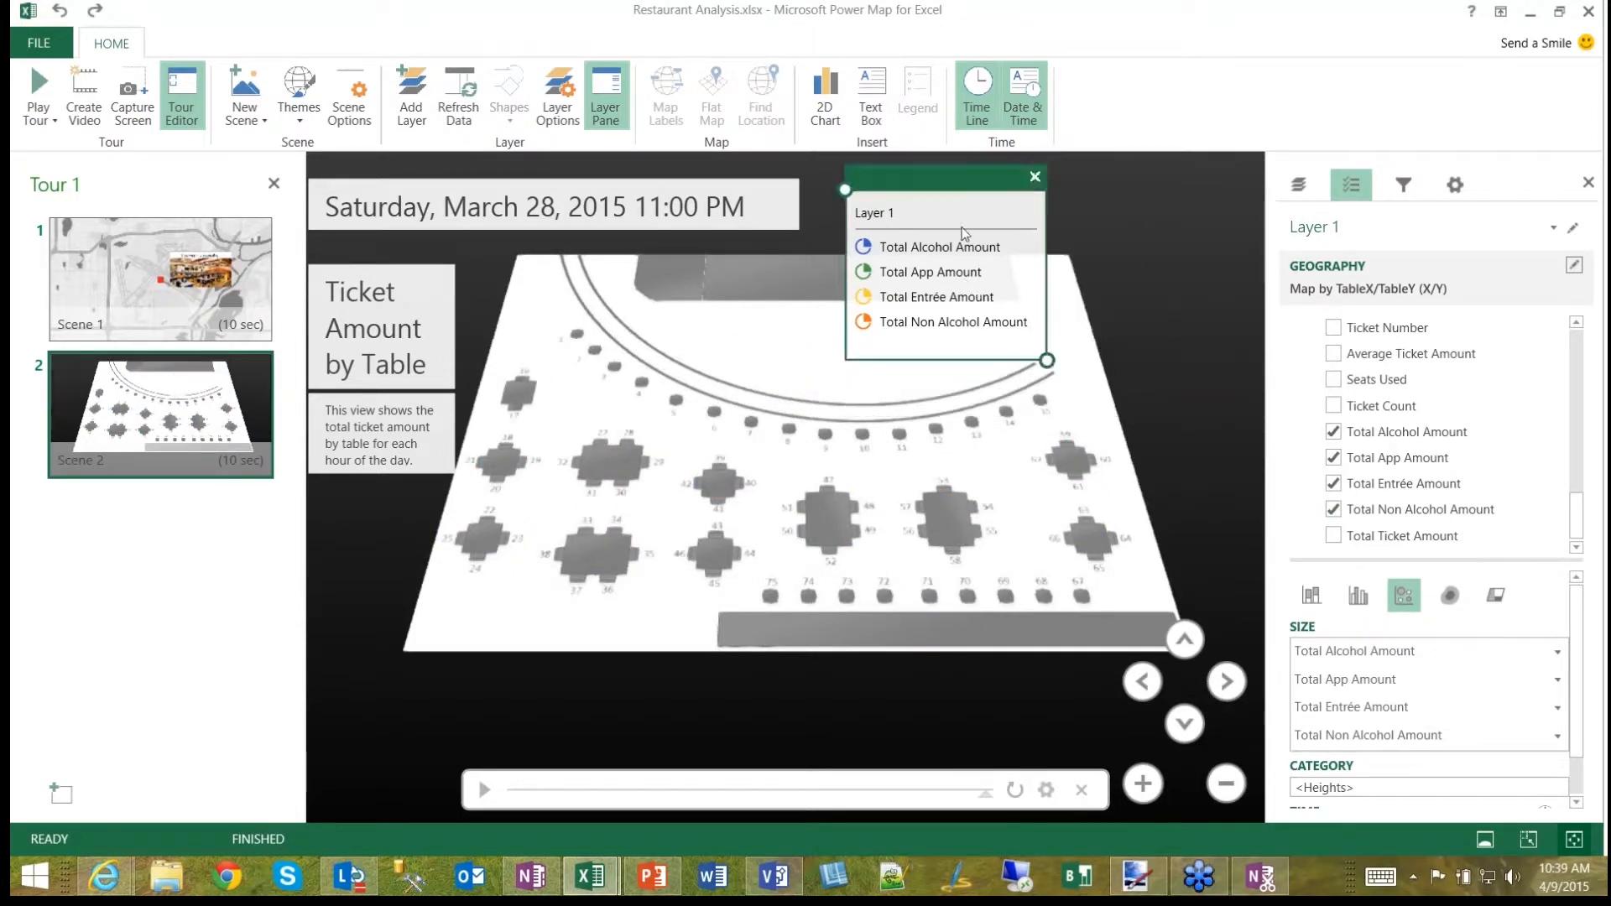
Step: Rename the layer "Order Type" and move its legend to the floor plan's upper-right corner
{"action": "left_click", "coordinate": [1397, 227]}
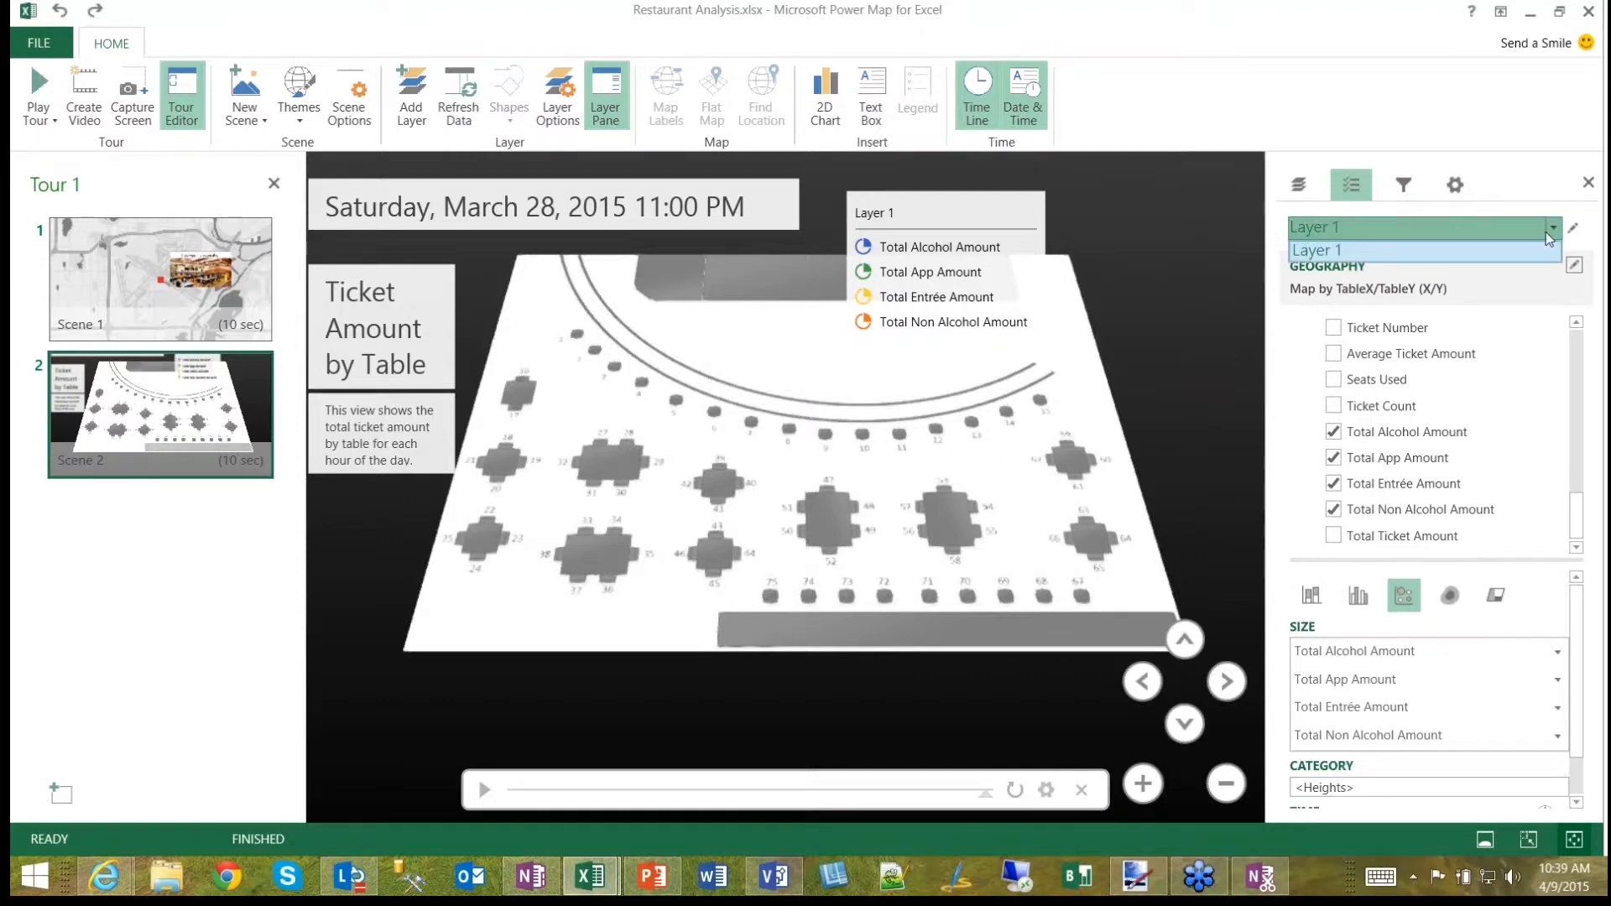
{"action": "left_click", "coordinate": [1573, 229]}
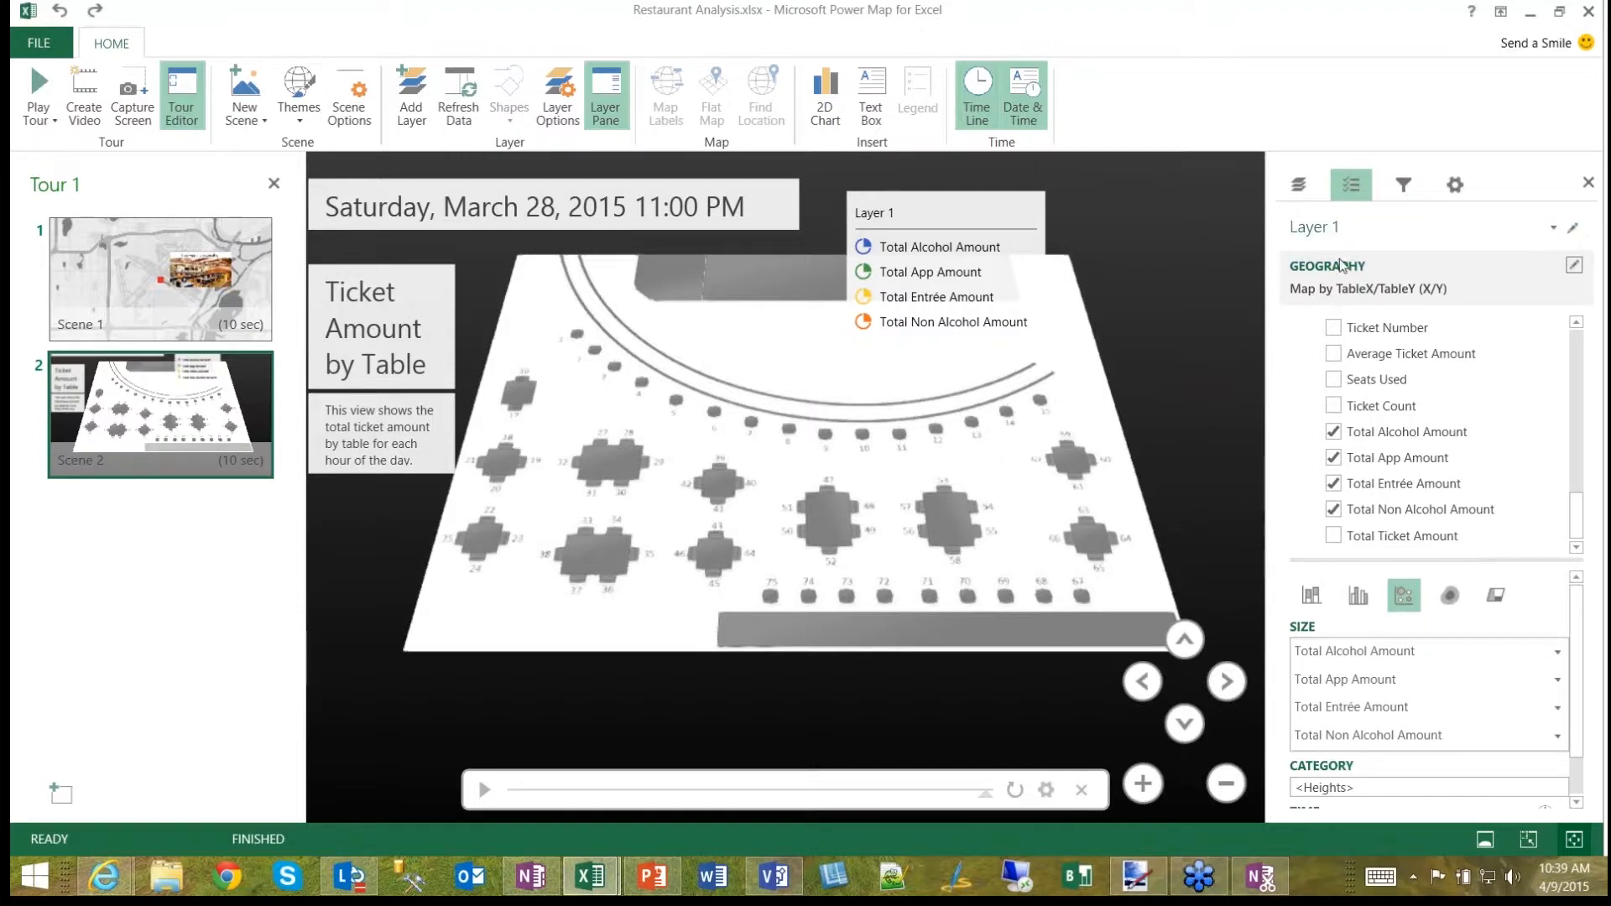
{"action": "left_click", "coordinate": [1572, 231]}
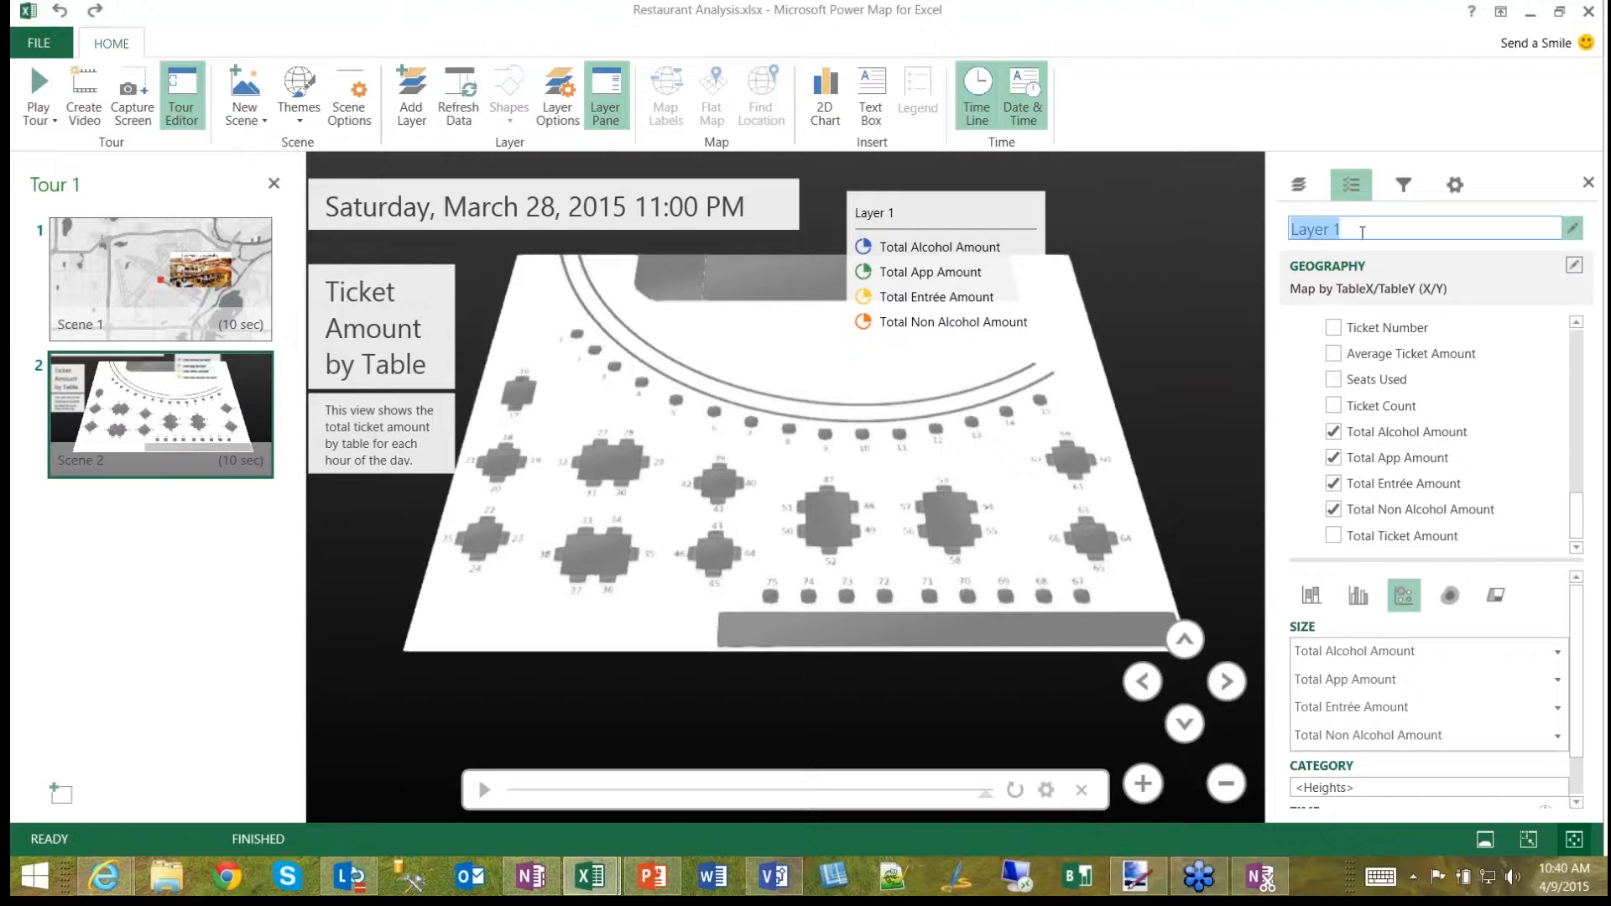
{"action": "type", "text": "Order Type"}
{"action": "key", "text": "Return"}
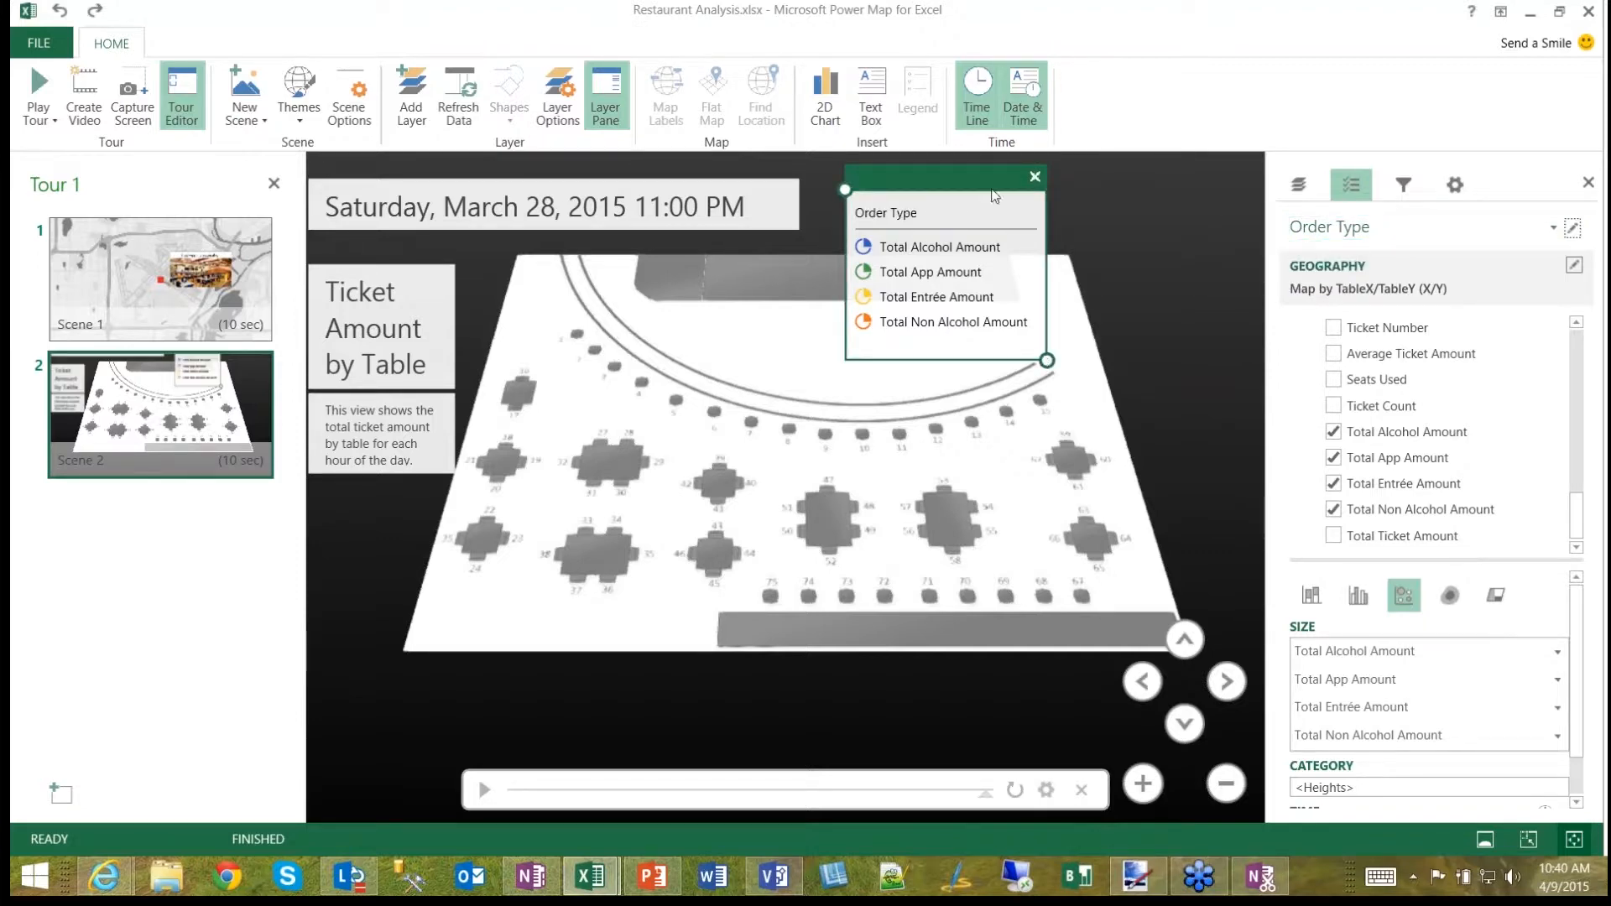
{"action": "left_click_drag", "start_coordinate": [1024, 200], "coordinate": [1113, 181]}
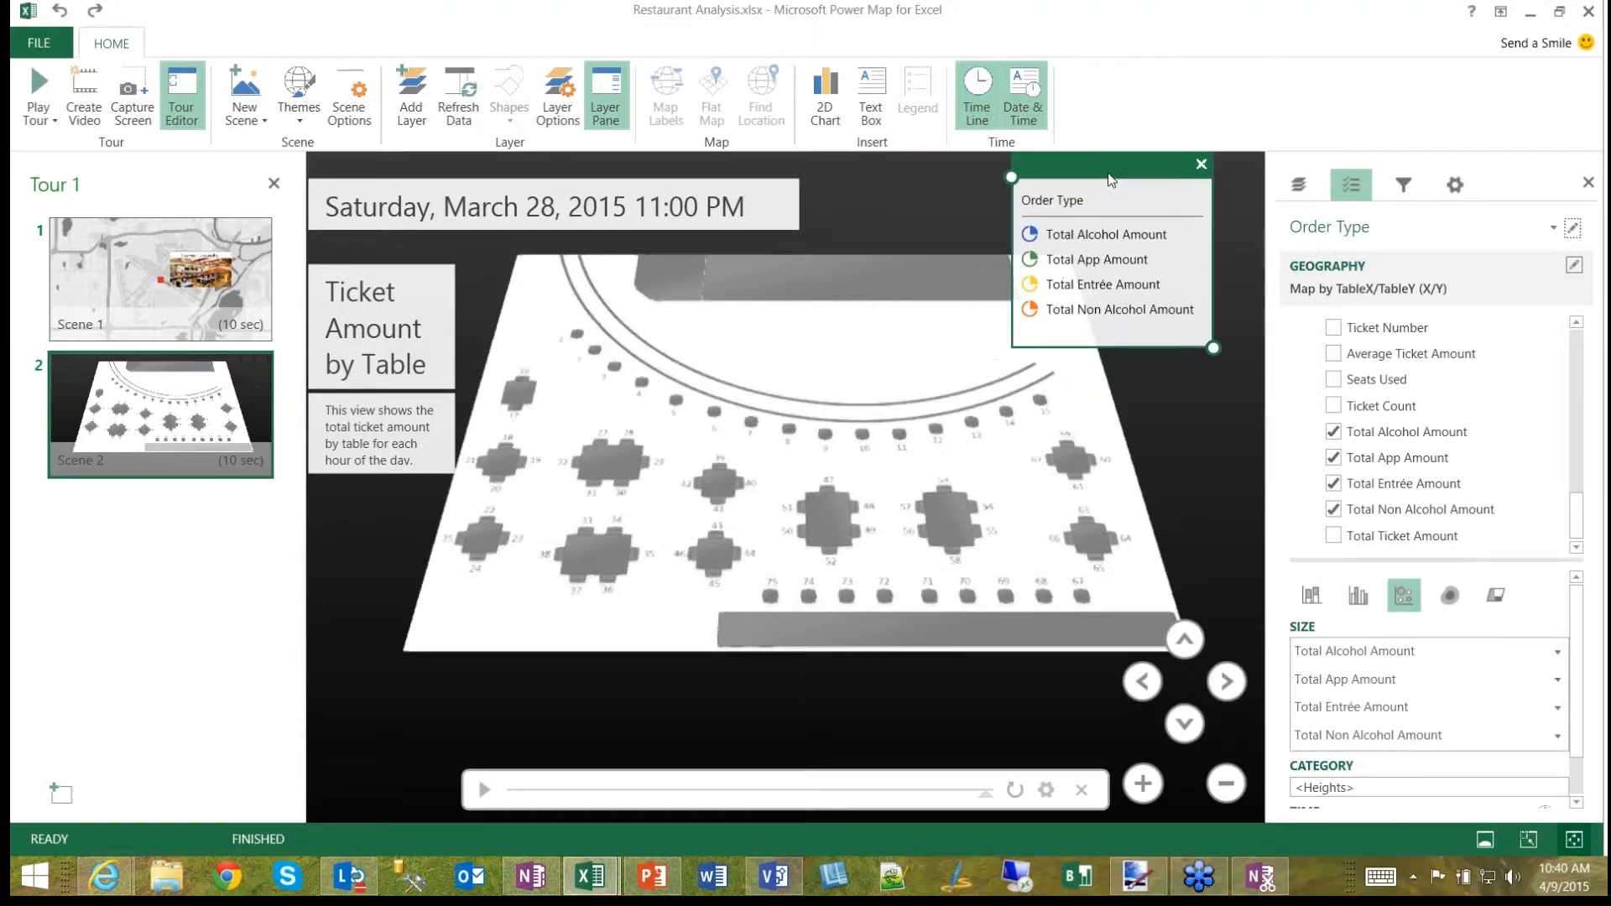
{"action": "left_click", "coordinate": [1082, 421]}
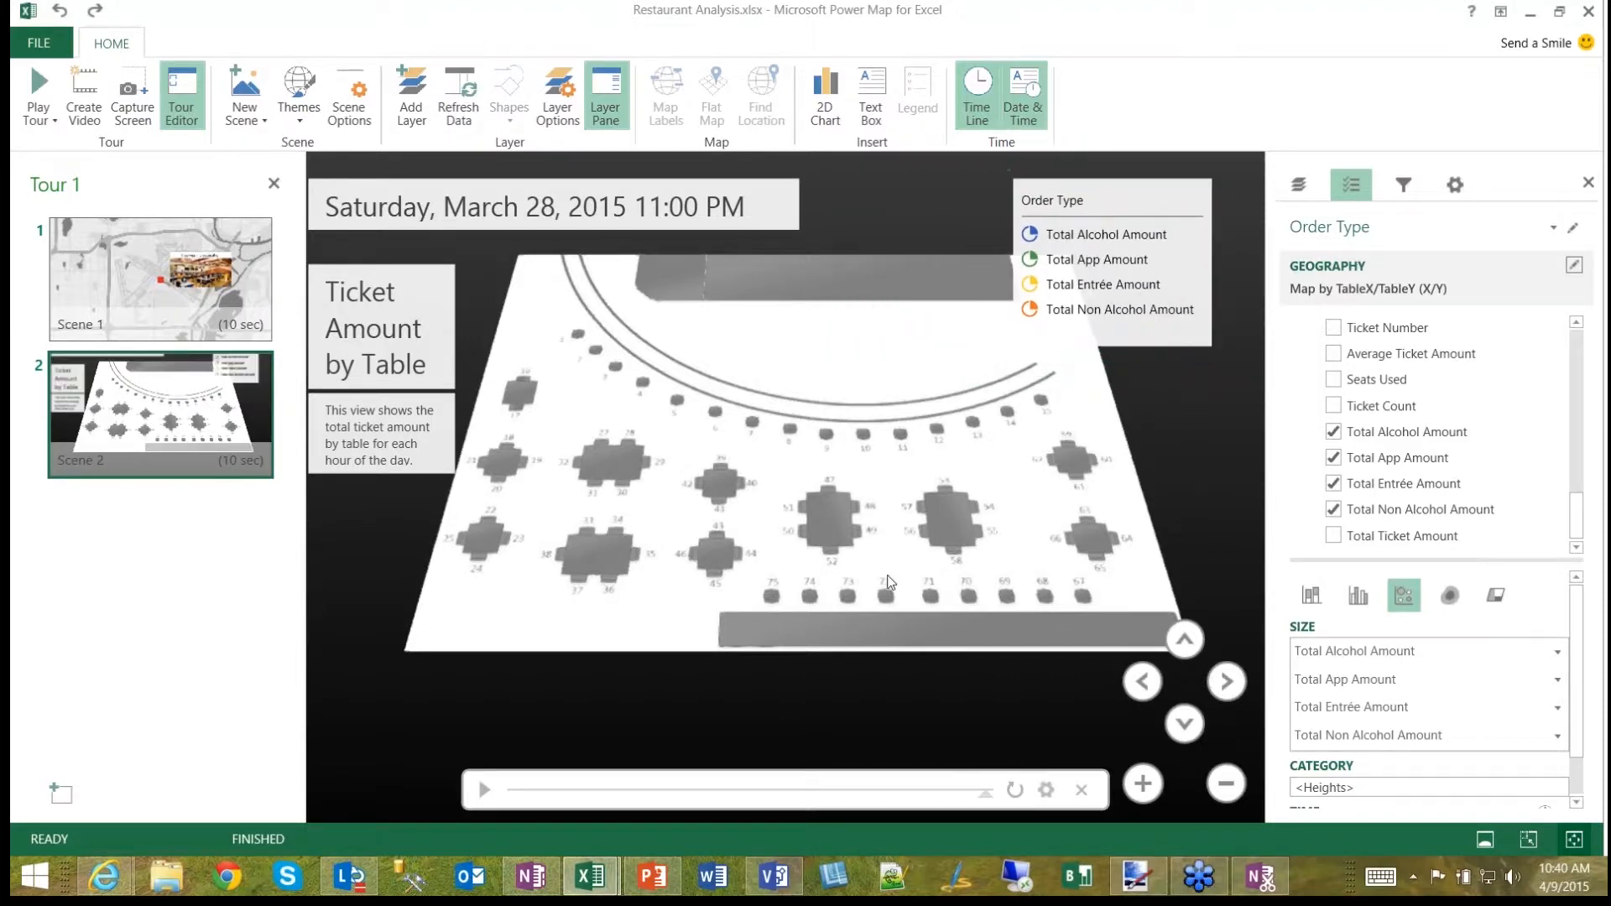
Step: Play the timeline from its start and pause it on the morning of Monday, March 23, 2015
{"action": "left_click", "coordinate": [485, 792]}
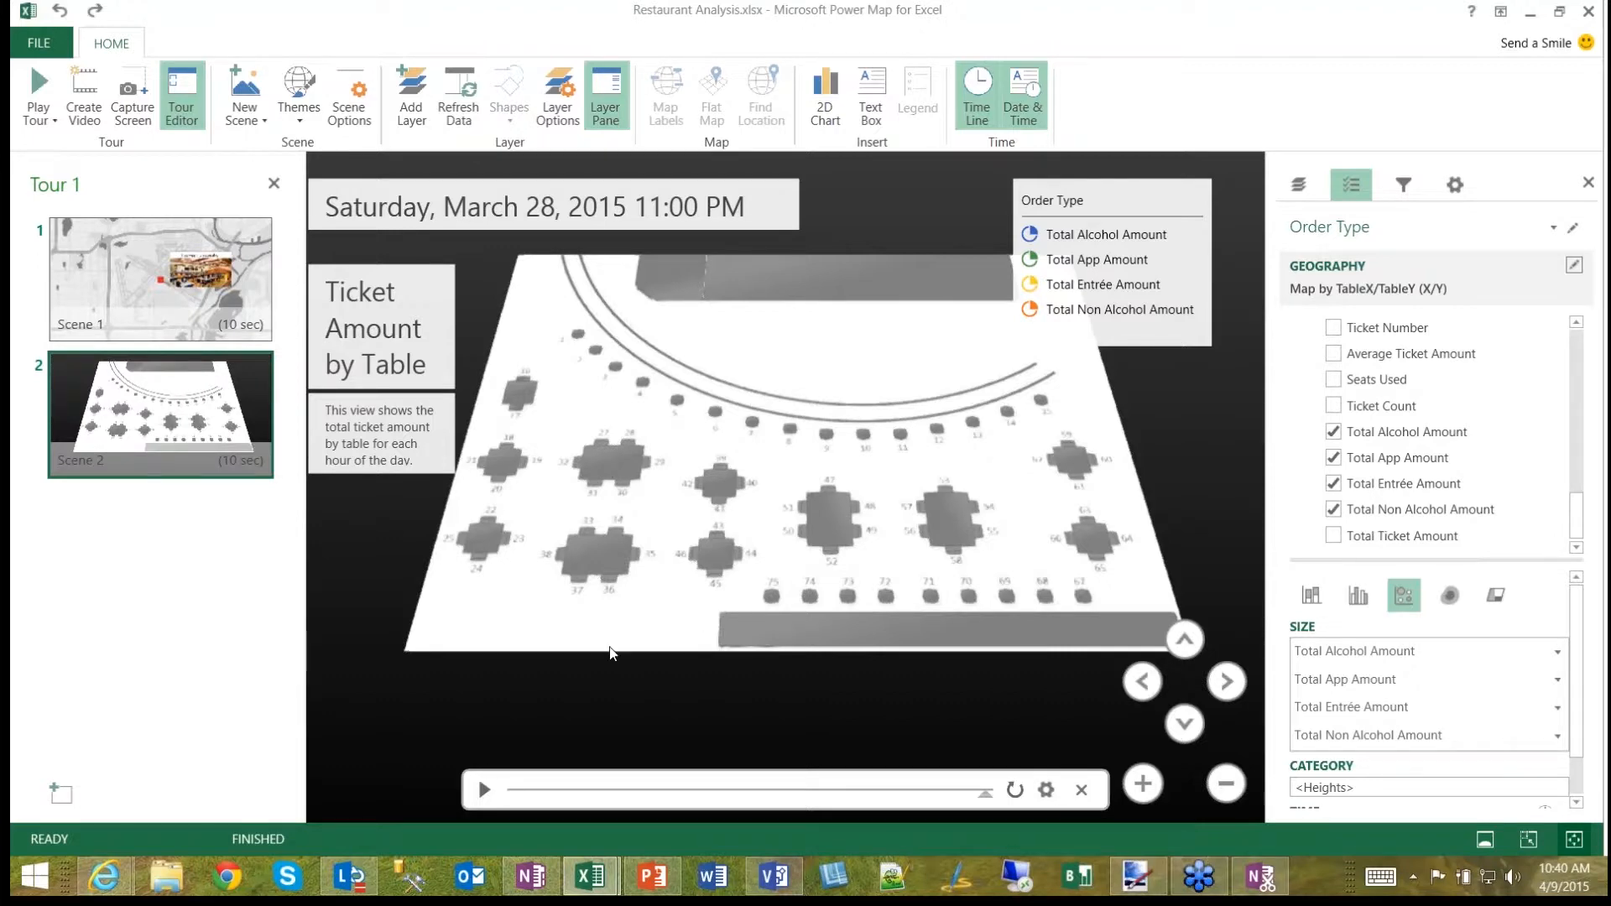
{"action": "left_click", "coordinate": [485, 791]}
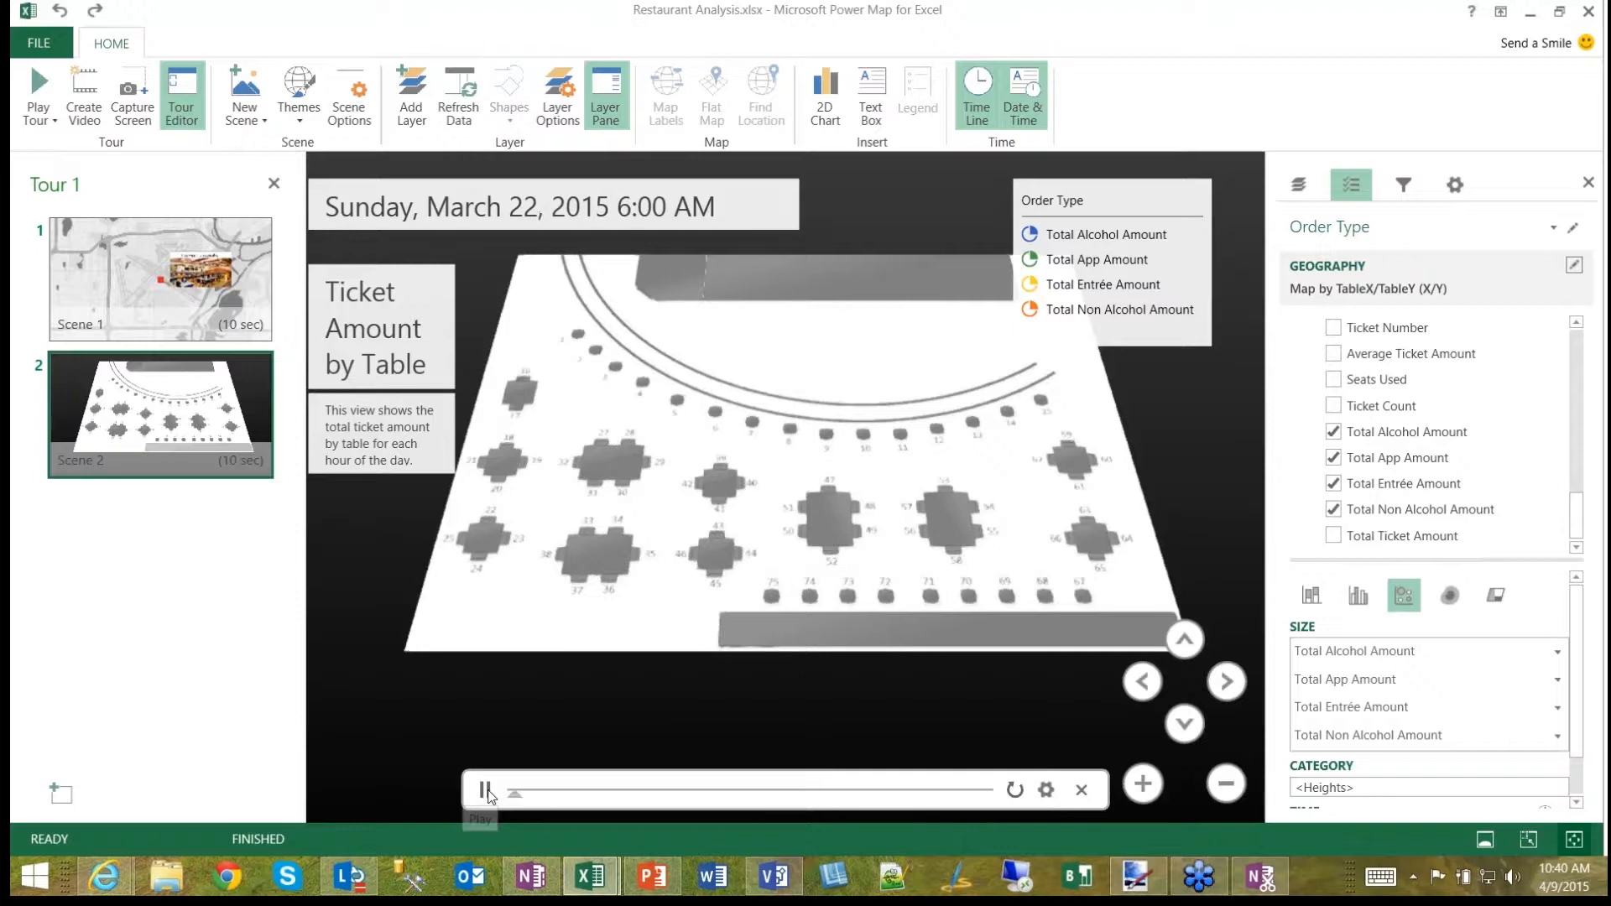
{"action": "left_click", "coordinate": [486, 791]}
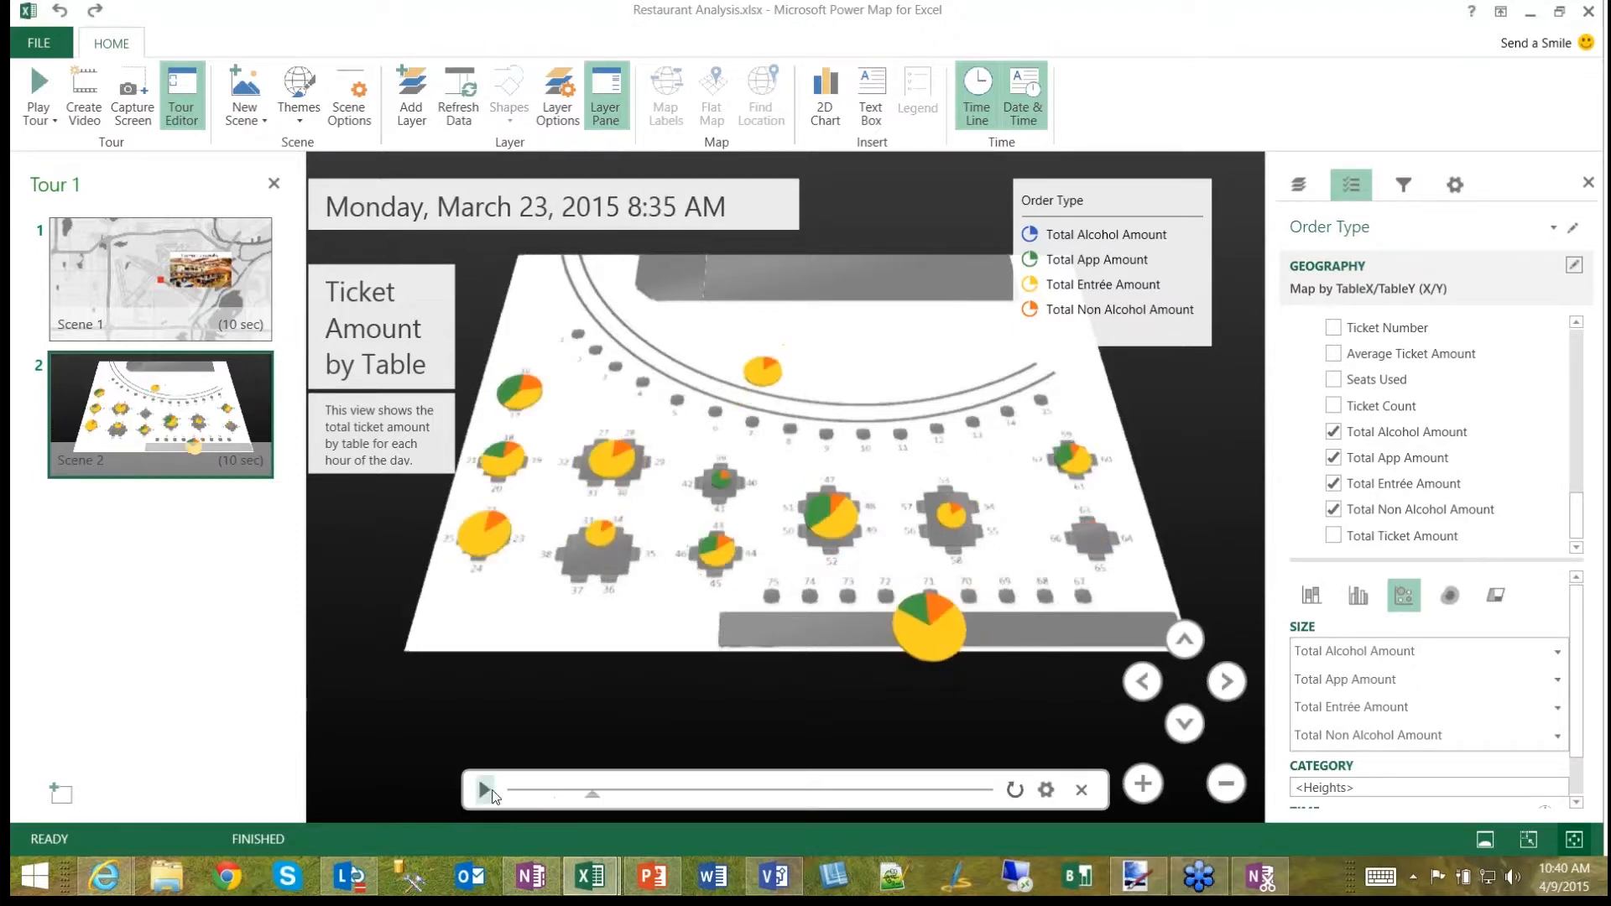
Step: Add Total Alcohol Amount, Total App Amount, Total Non Alcohol Amount and Total Entrée Amount to the layer's custom data card
{"action": "left_click", "coordinate": [824, 520]}
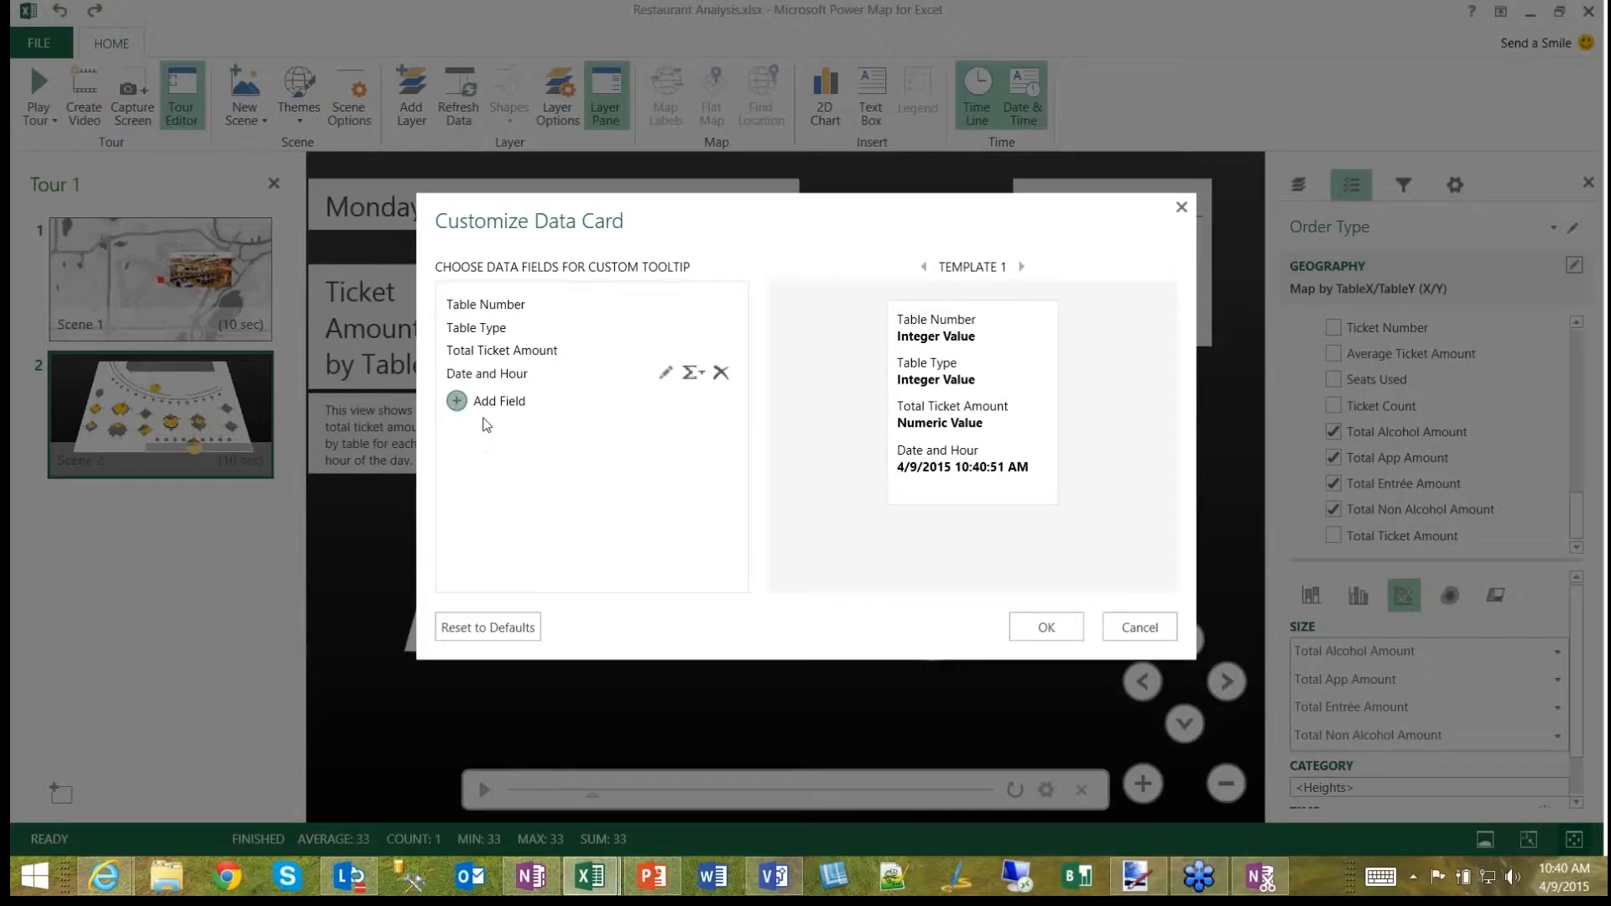
{"action": "left_click", "coordinate": [458, 401]}
{"action": "scroll", "coordinate": [456, 511], "scroll_direction": "down", "scroll_amount": 4}
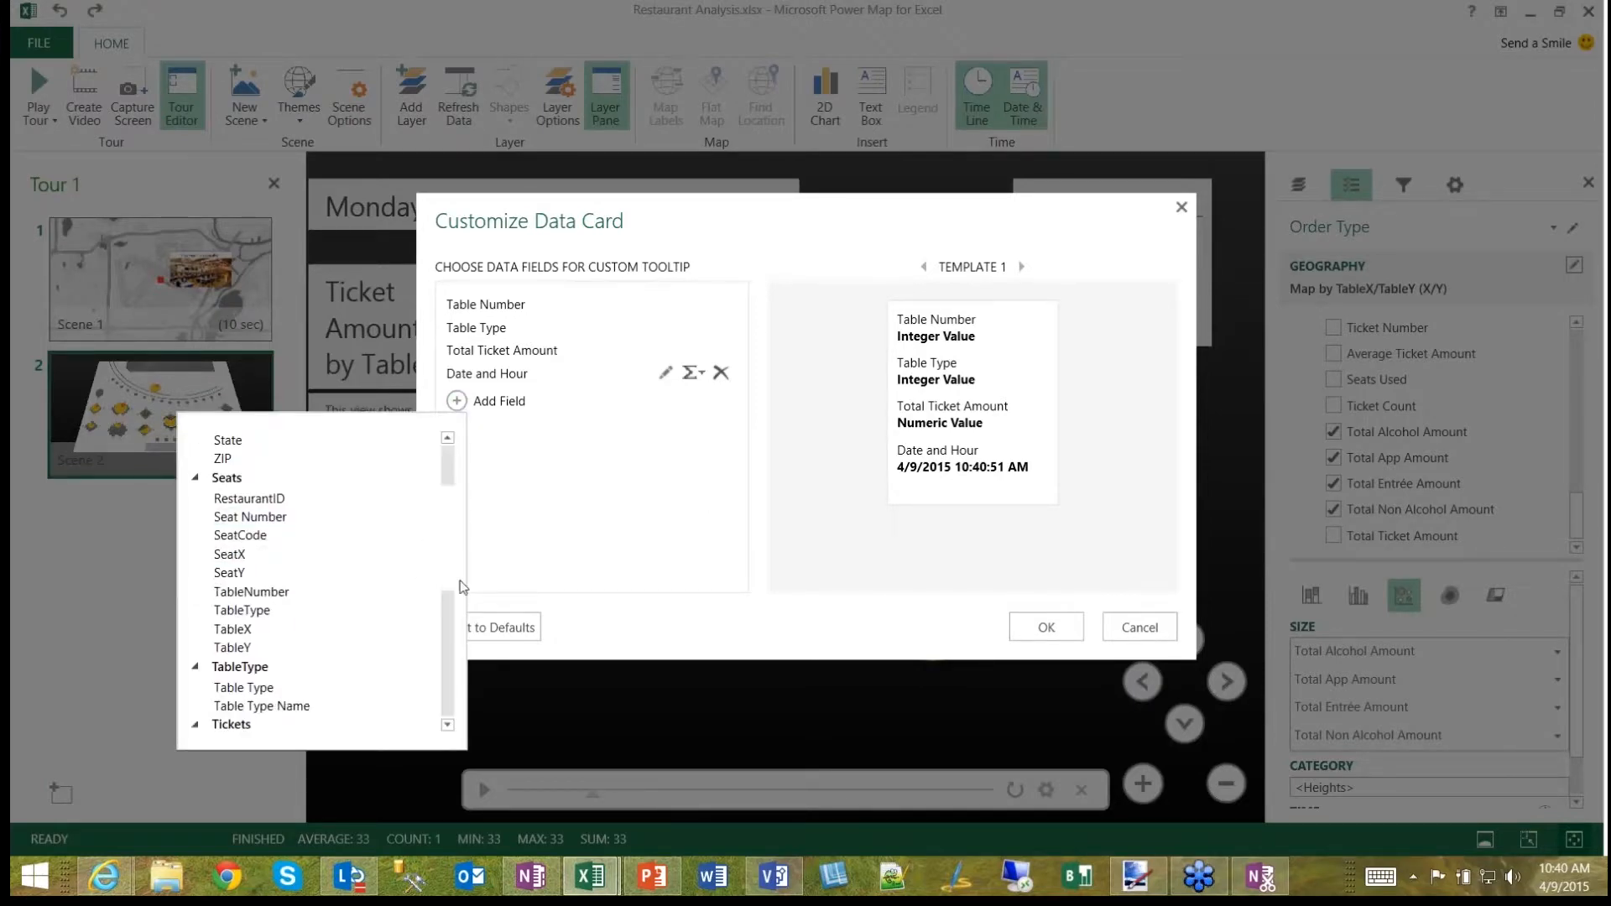
{"action": "scroll", "coordinate": [474, 672], "scroll_direction": "down", "scroll_amount": 4}
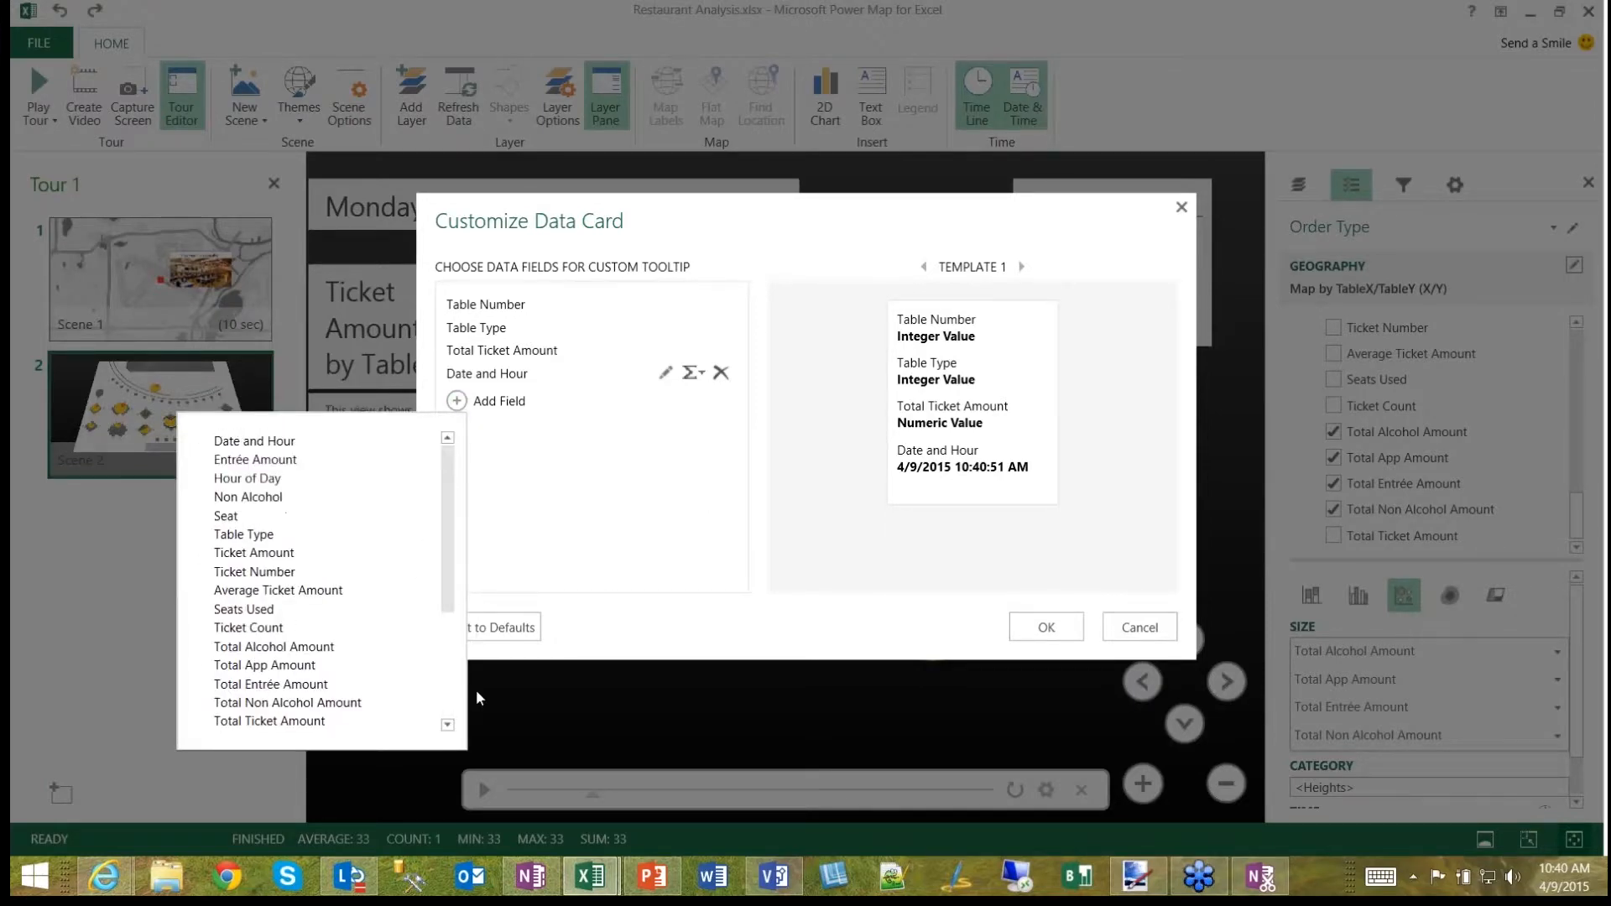
{"action": "left_click", "coordinate": [334, 648]}
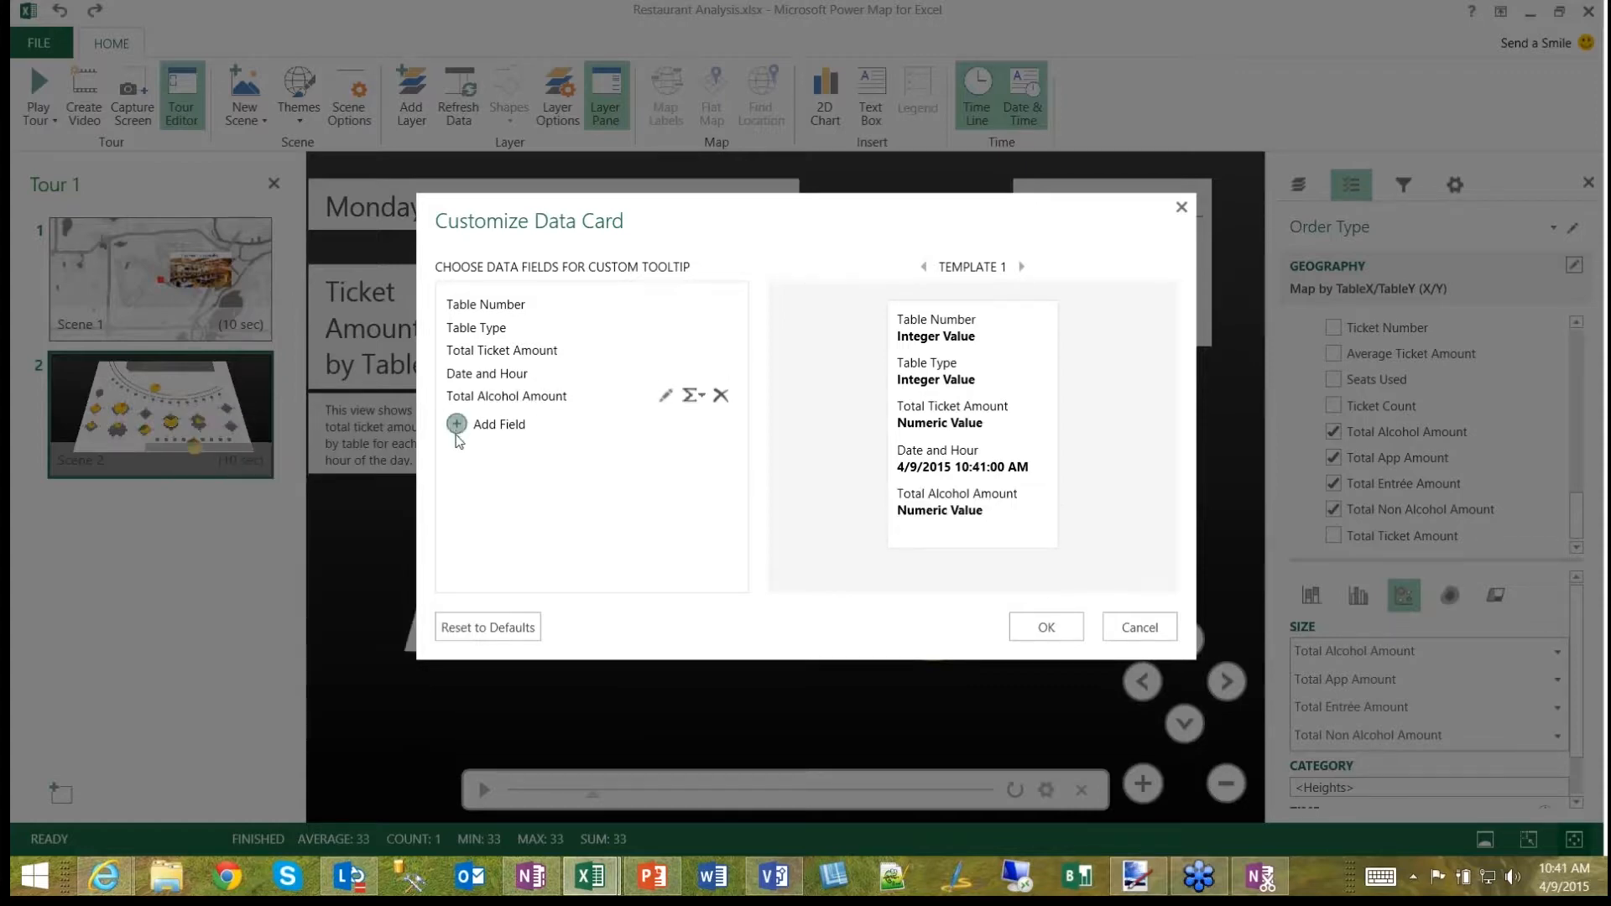
{"action": "left_click", "coordinate": [456, 423]}
{"action": "left_click", "coordinate": [299, 688]}
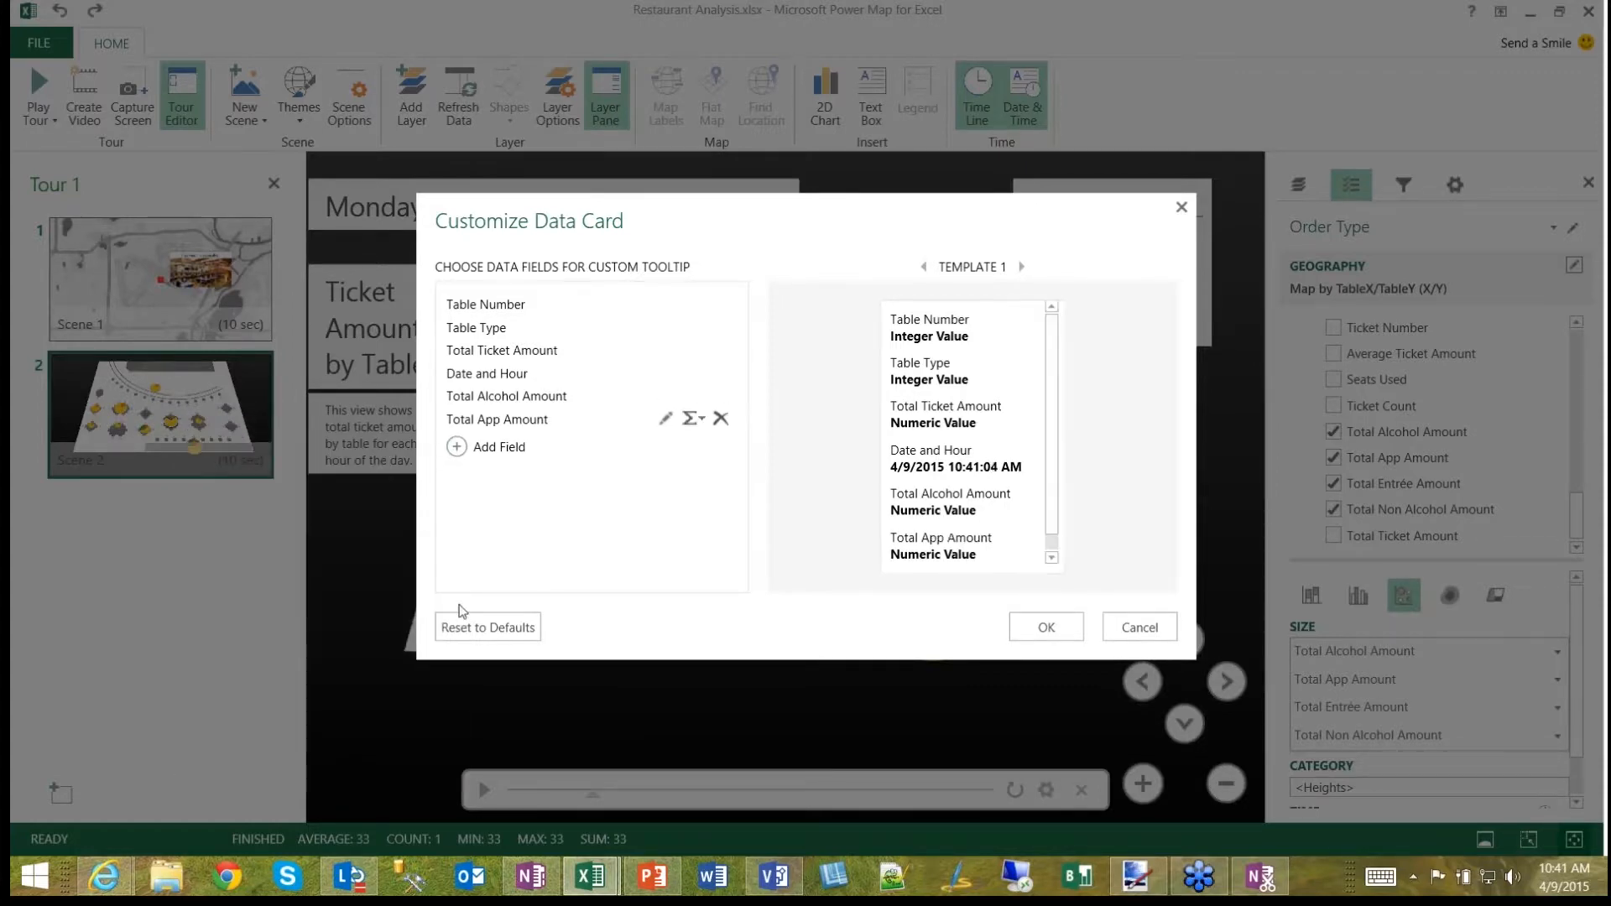
{"action": "left_click", "coordinate": [458, 449]}
{"action": "left_click", "coordinate": [353, 744]}
{"action": "left_click", "coordinate": [458, 470]}
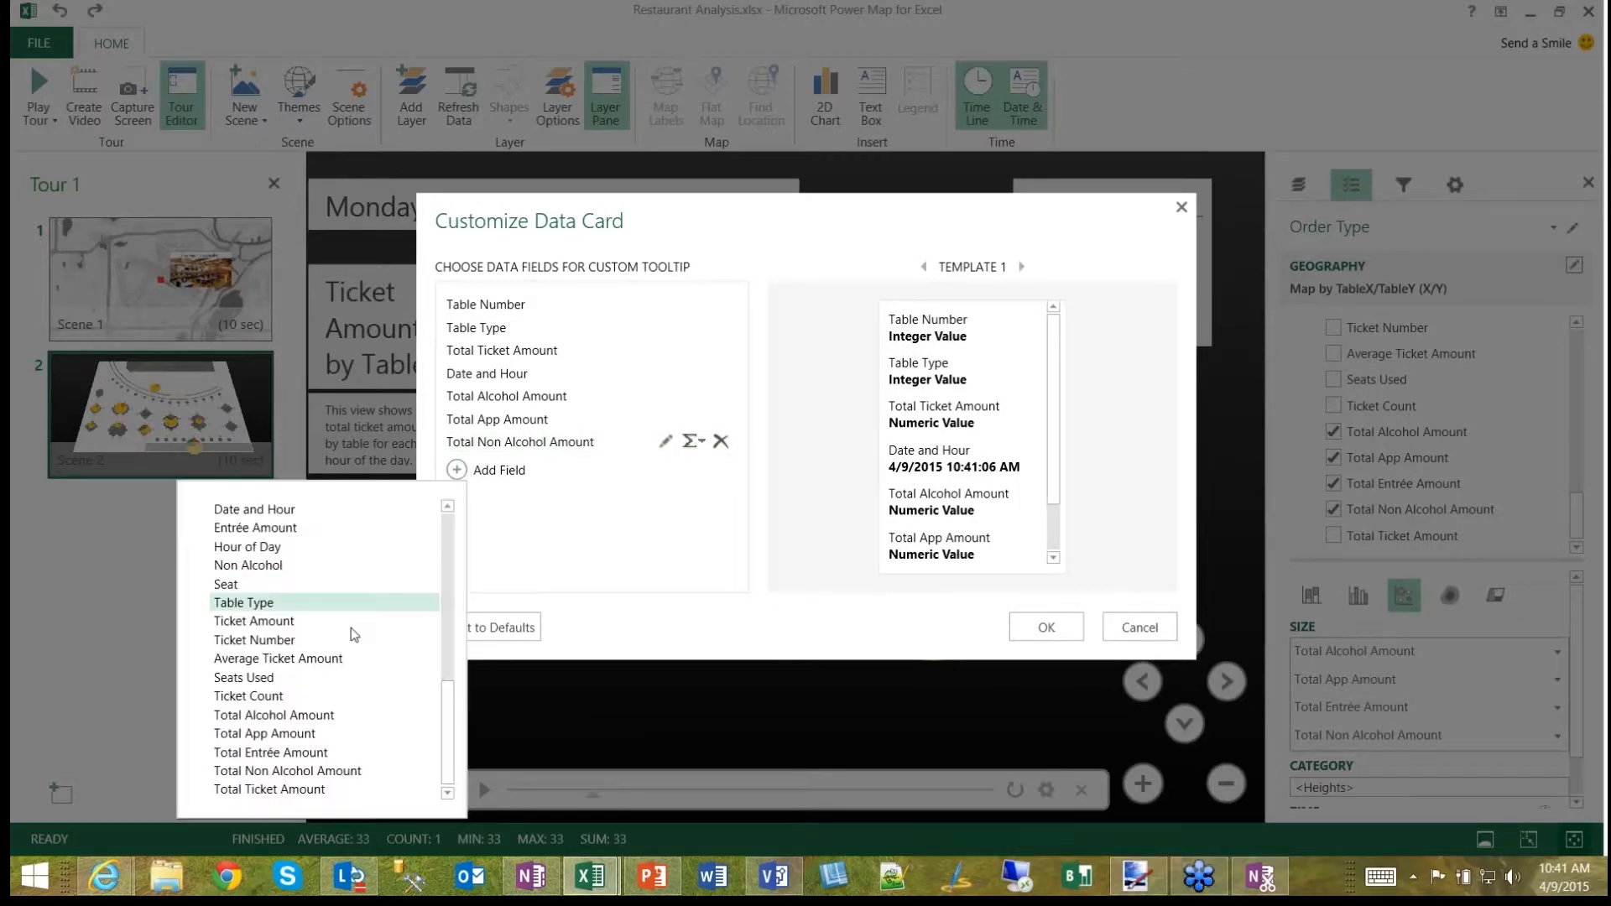
{"action": "left_click", "coordinate": [337, 753]}
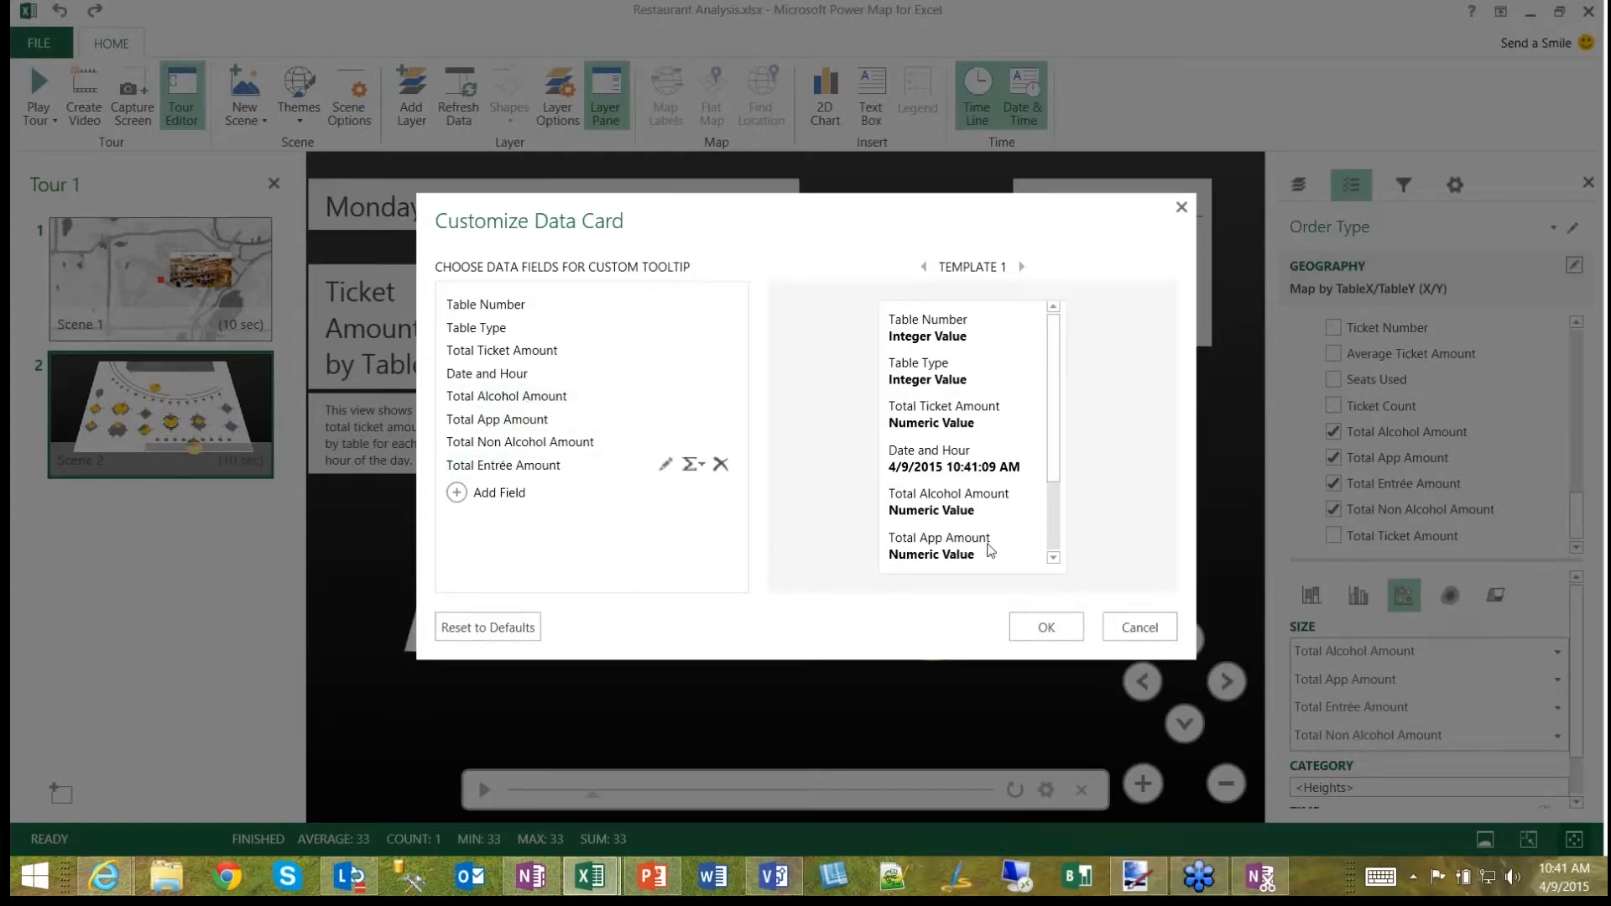
{"action": "left_click", "coordinate": [1056, 628]}
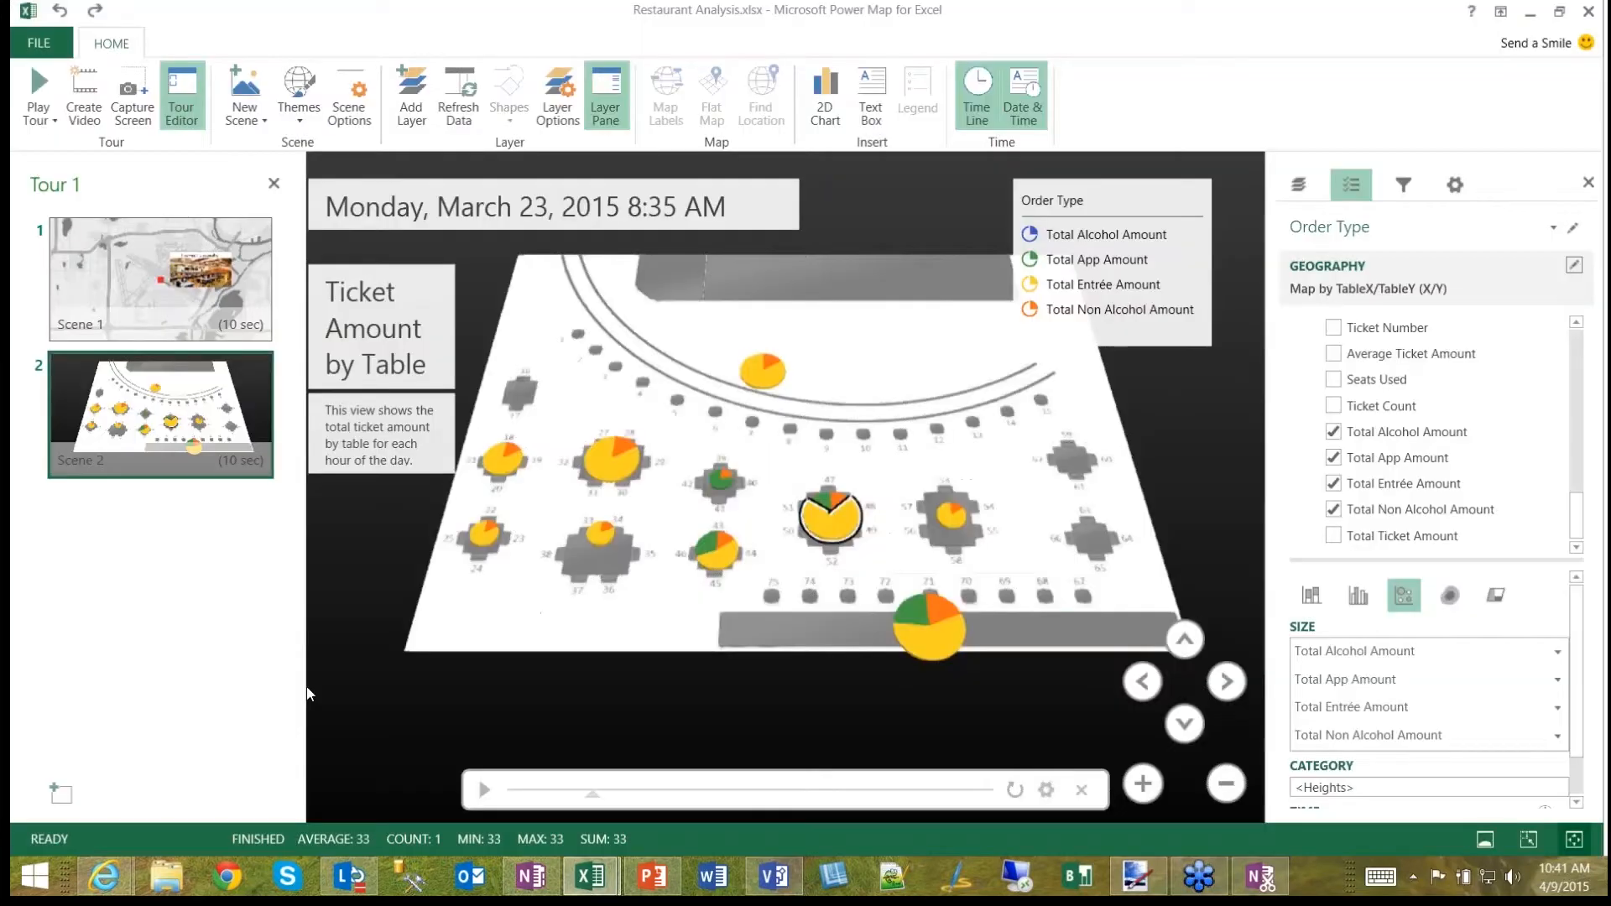
Step: Check the added amounts in the data card of the selected table's pie, and play the rest of the timeline
{"action": "mouse_move", "coordinate": [847, 518]}
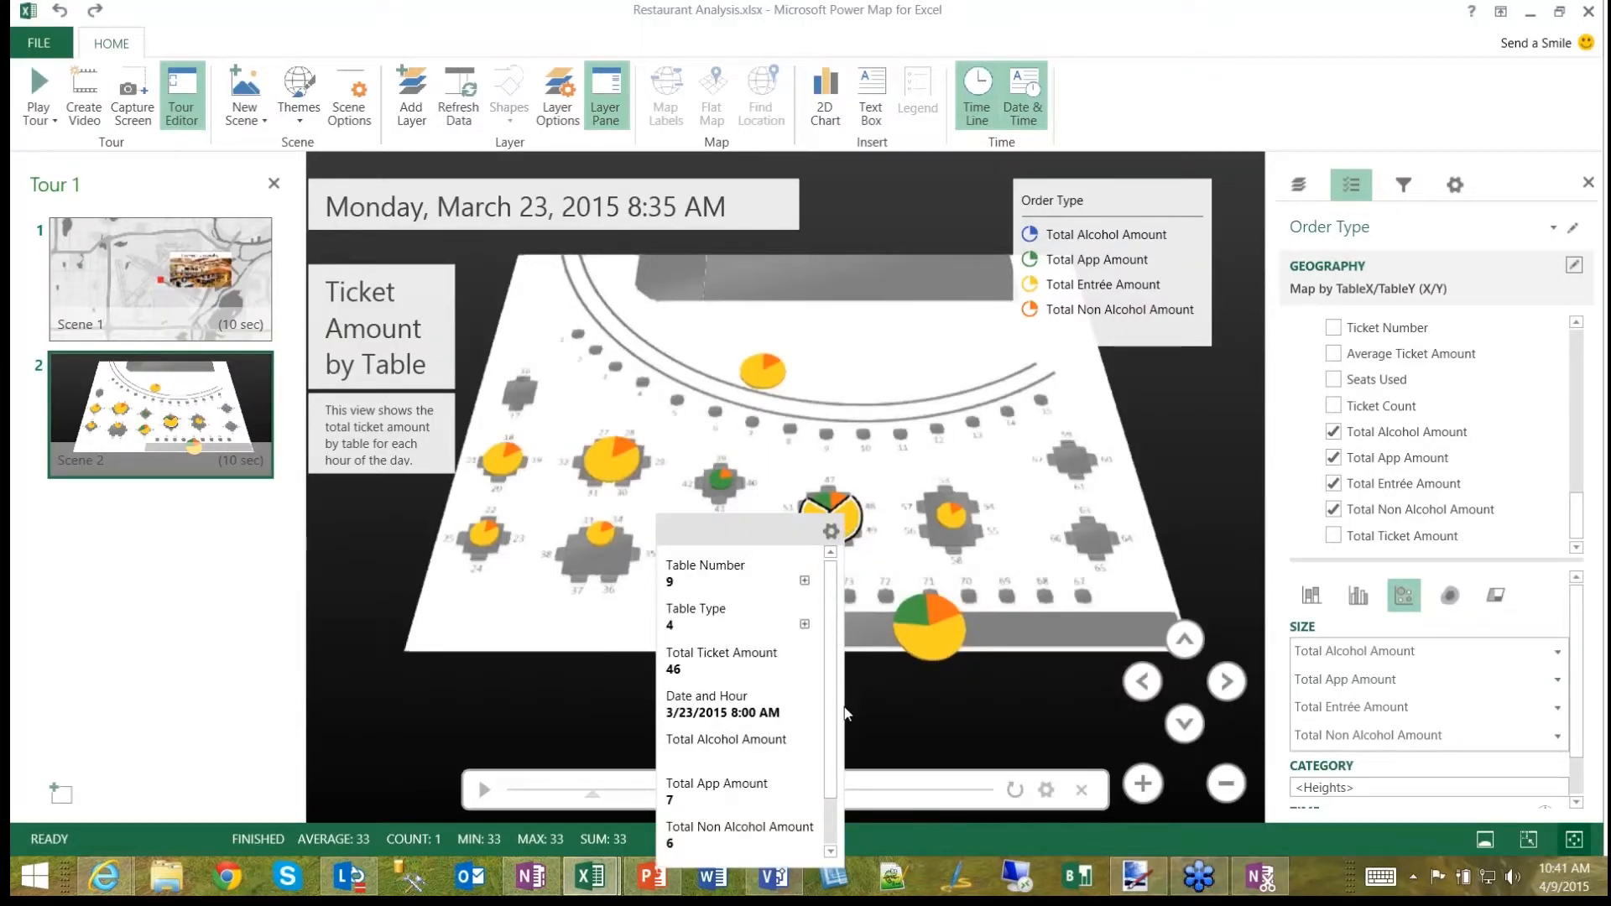
{"action": "scroll", "coordinate": [819, 828], "scroll_direction": "down", "scroll_amount": 1}
{"action": "scroll", "coordinate": [827, 701], "scroll_direction": "up", "scroll_amount": 1}
{"action": "mouse_move", "coordinate": [1071, 476]}
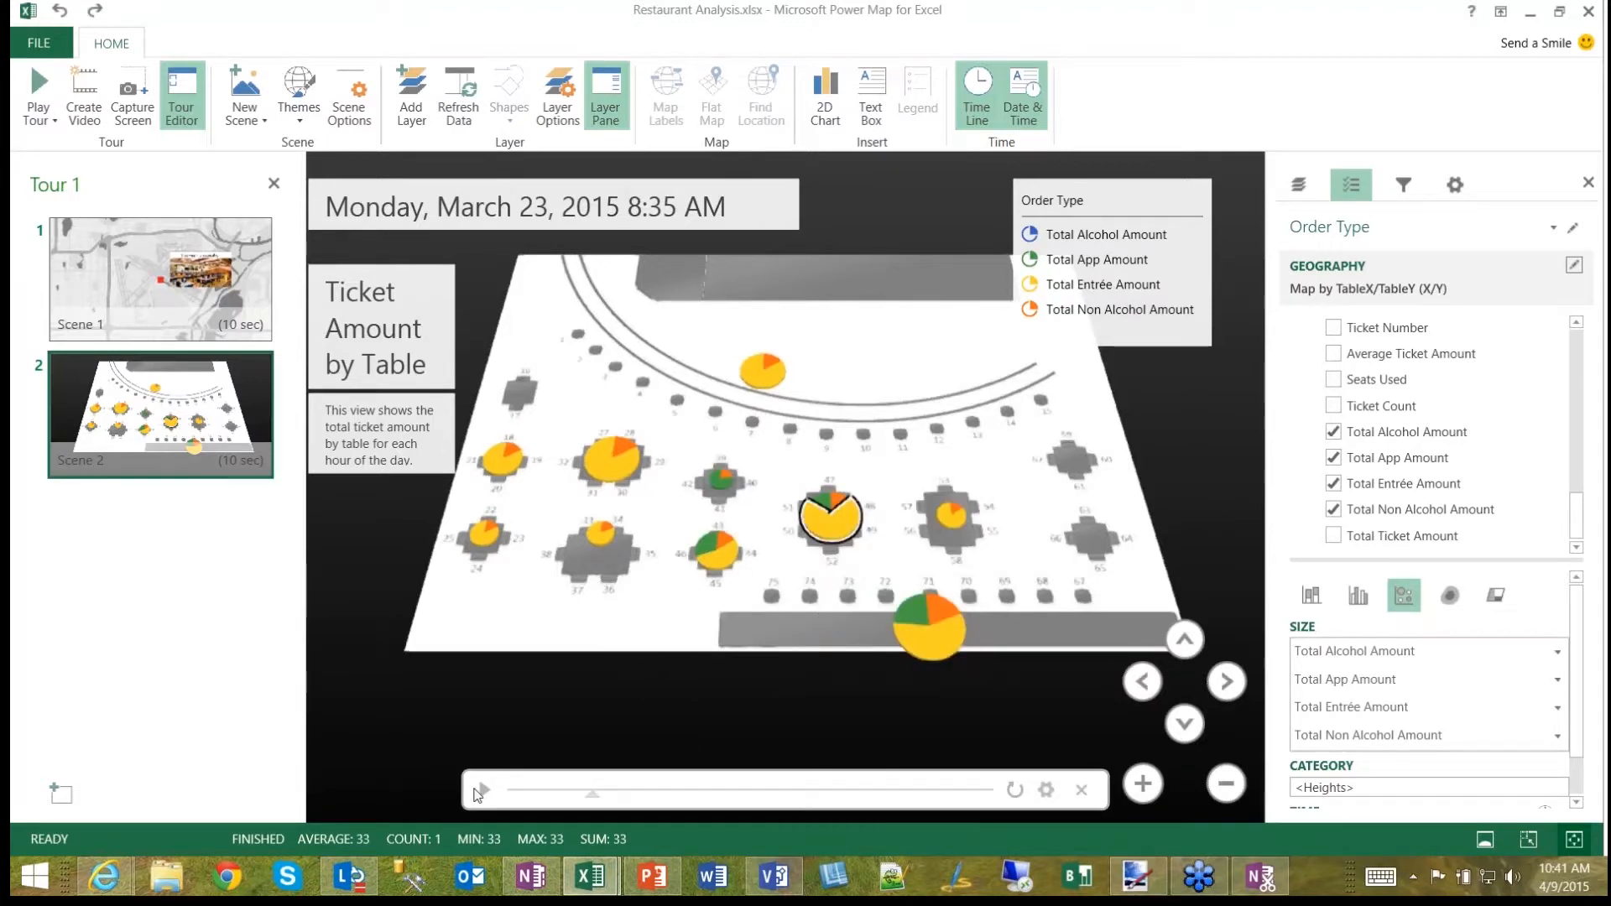
{"action": "left_click", "coordinate": [484, 794]}
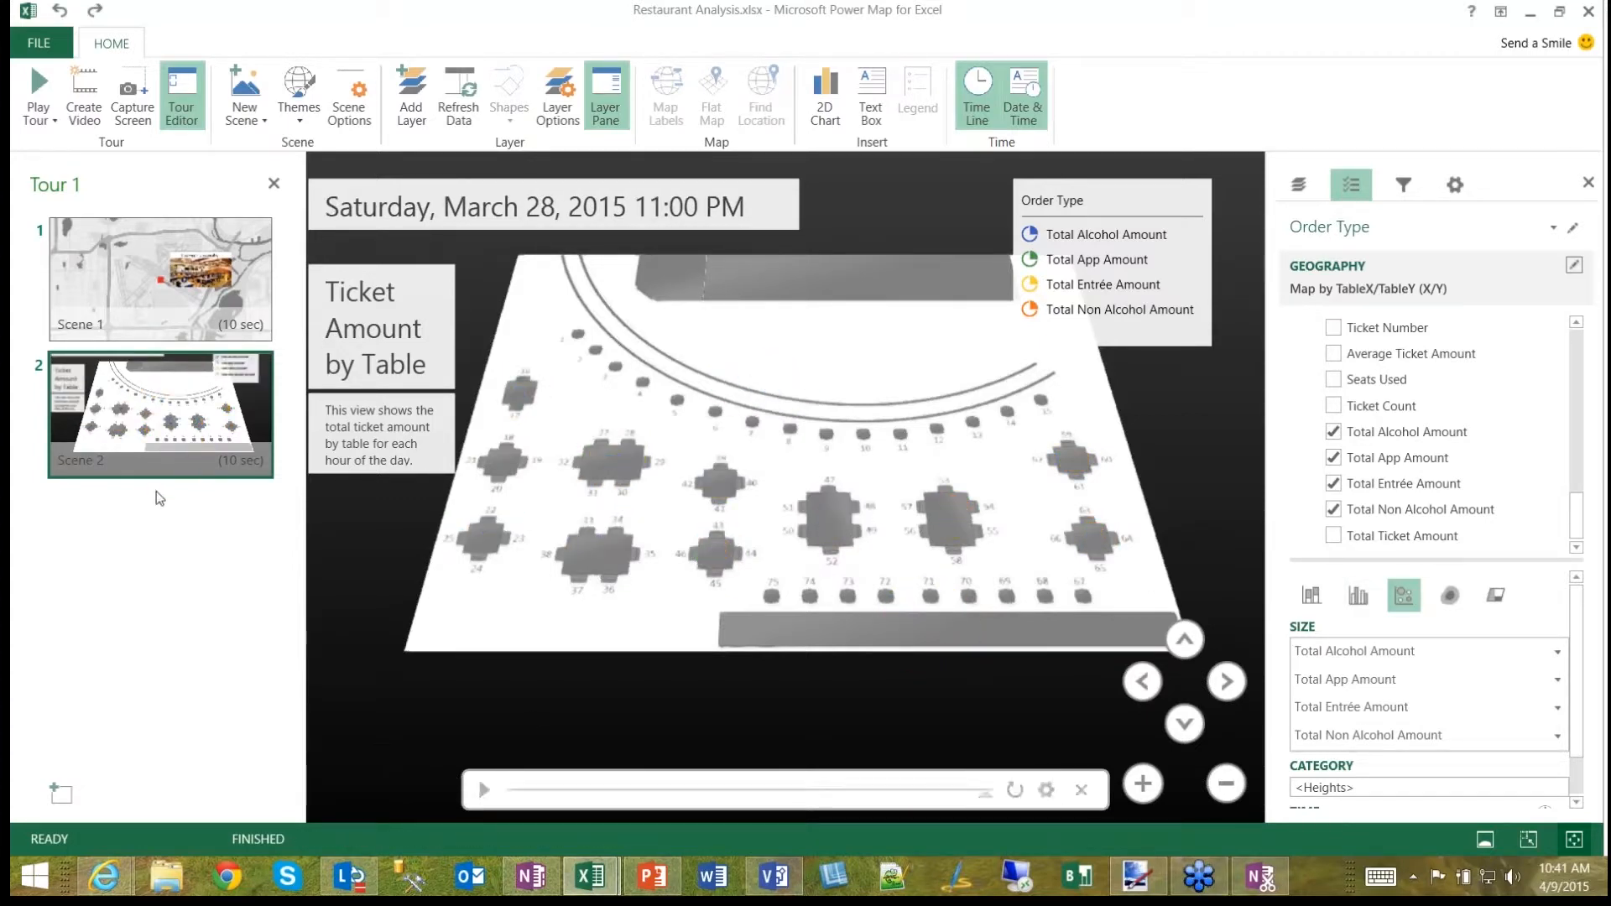
Step: Duplicate Scene 2 and remove the alcohol, app, entrée and non-alcohol totals from the copied scene's bubble size
{"action": "left_click", "coordinate": [248, 123]}
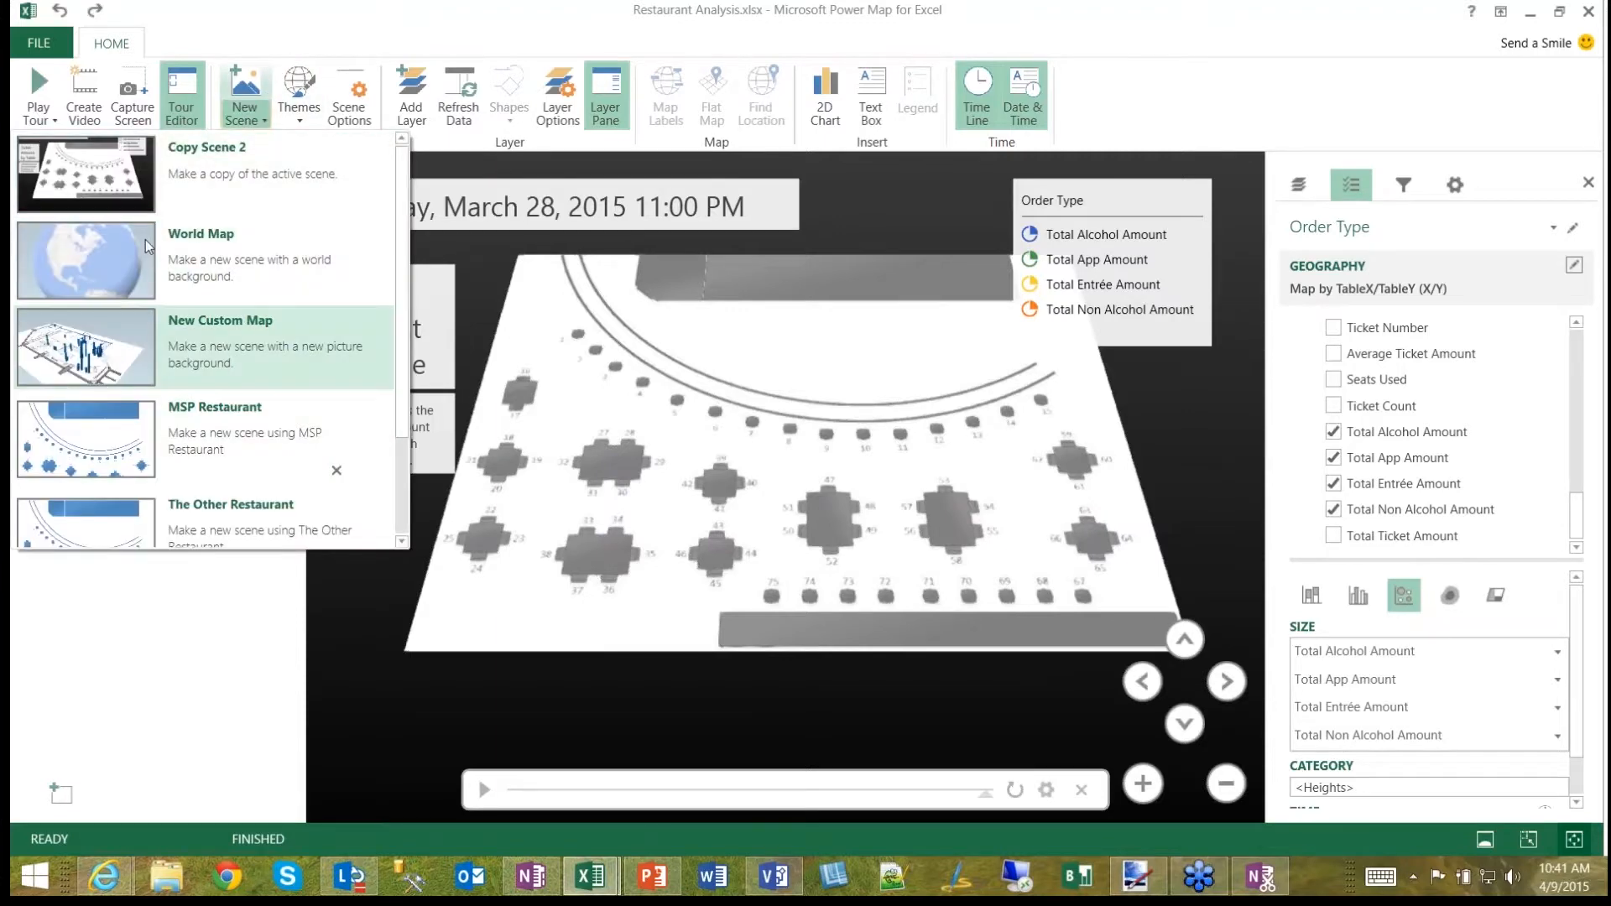
{"action": "left_click", "coordinate": [175, 186]}
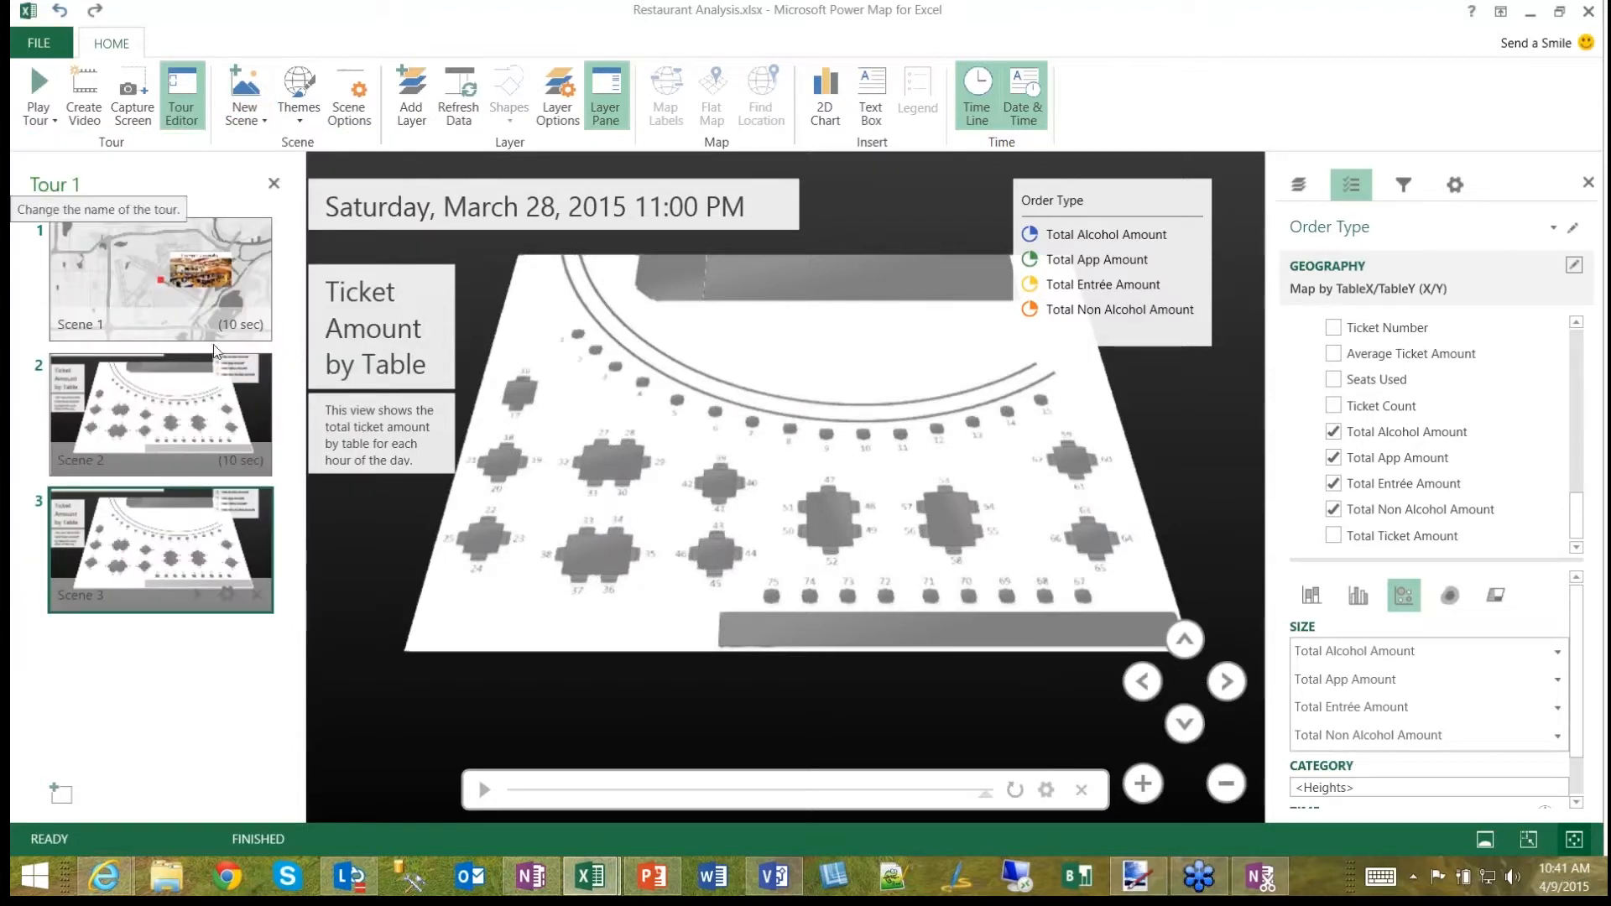
{"action": "left_click", "coordinate": [1525, 671]}
{"action": "left_click", "coordinate": [1559, 653]}
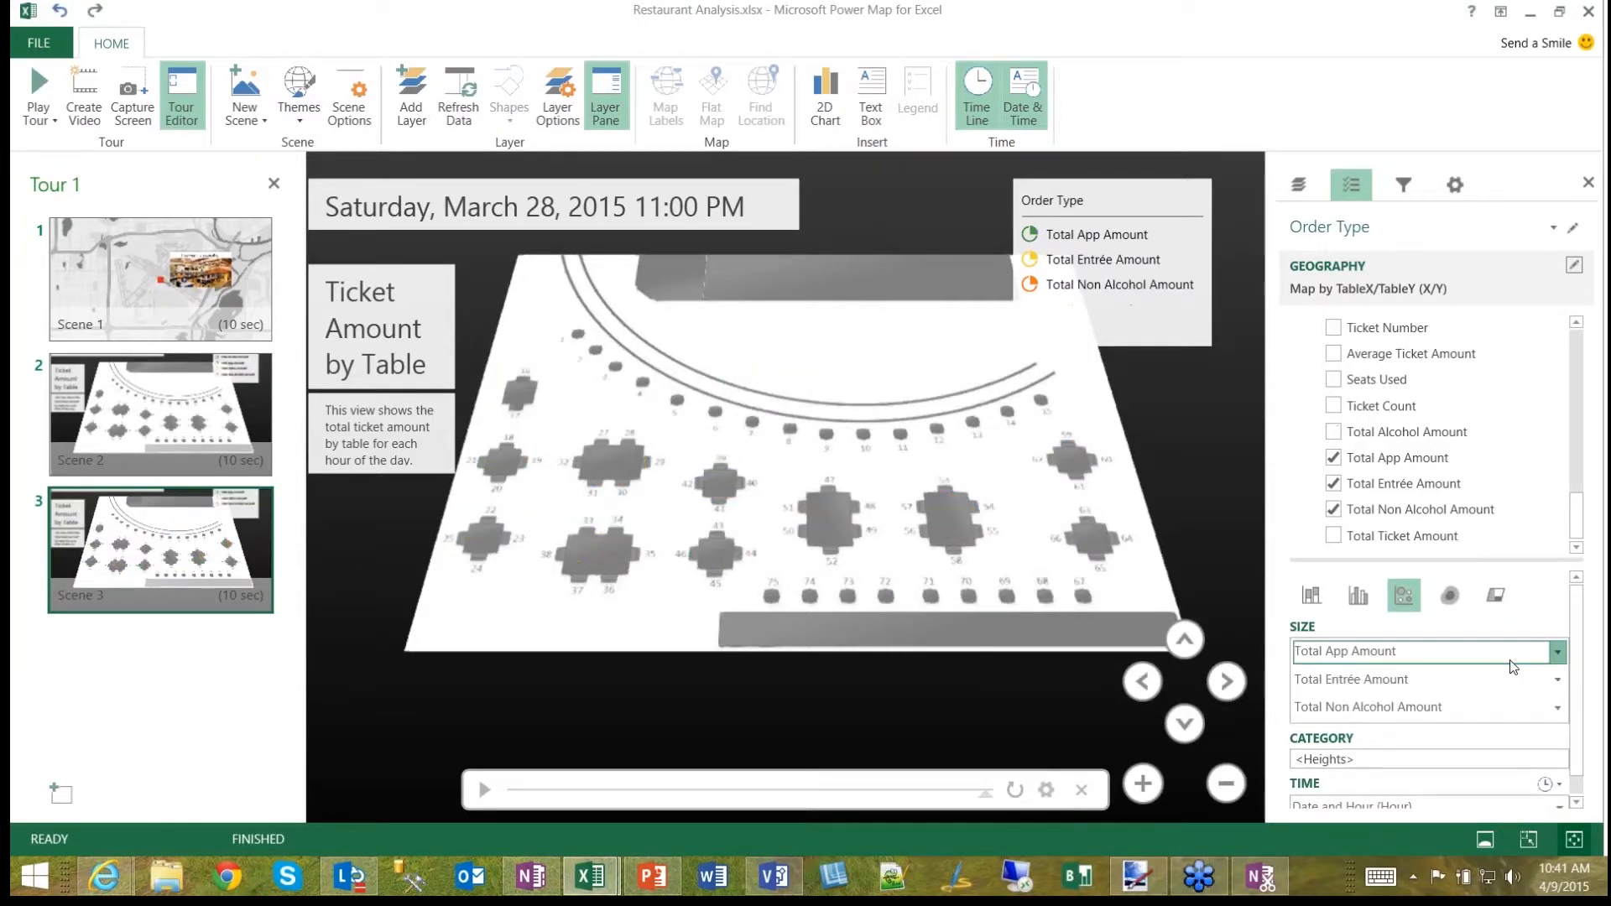
{"action": "left_click", "coordinate": [1511, 666]}
{"action": "left_click", "coordinate": [1571, 654]}
{"action": "left_click", "coordinate": [1512, 665]}
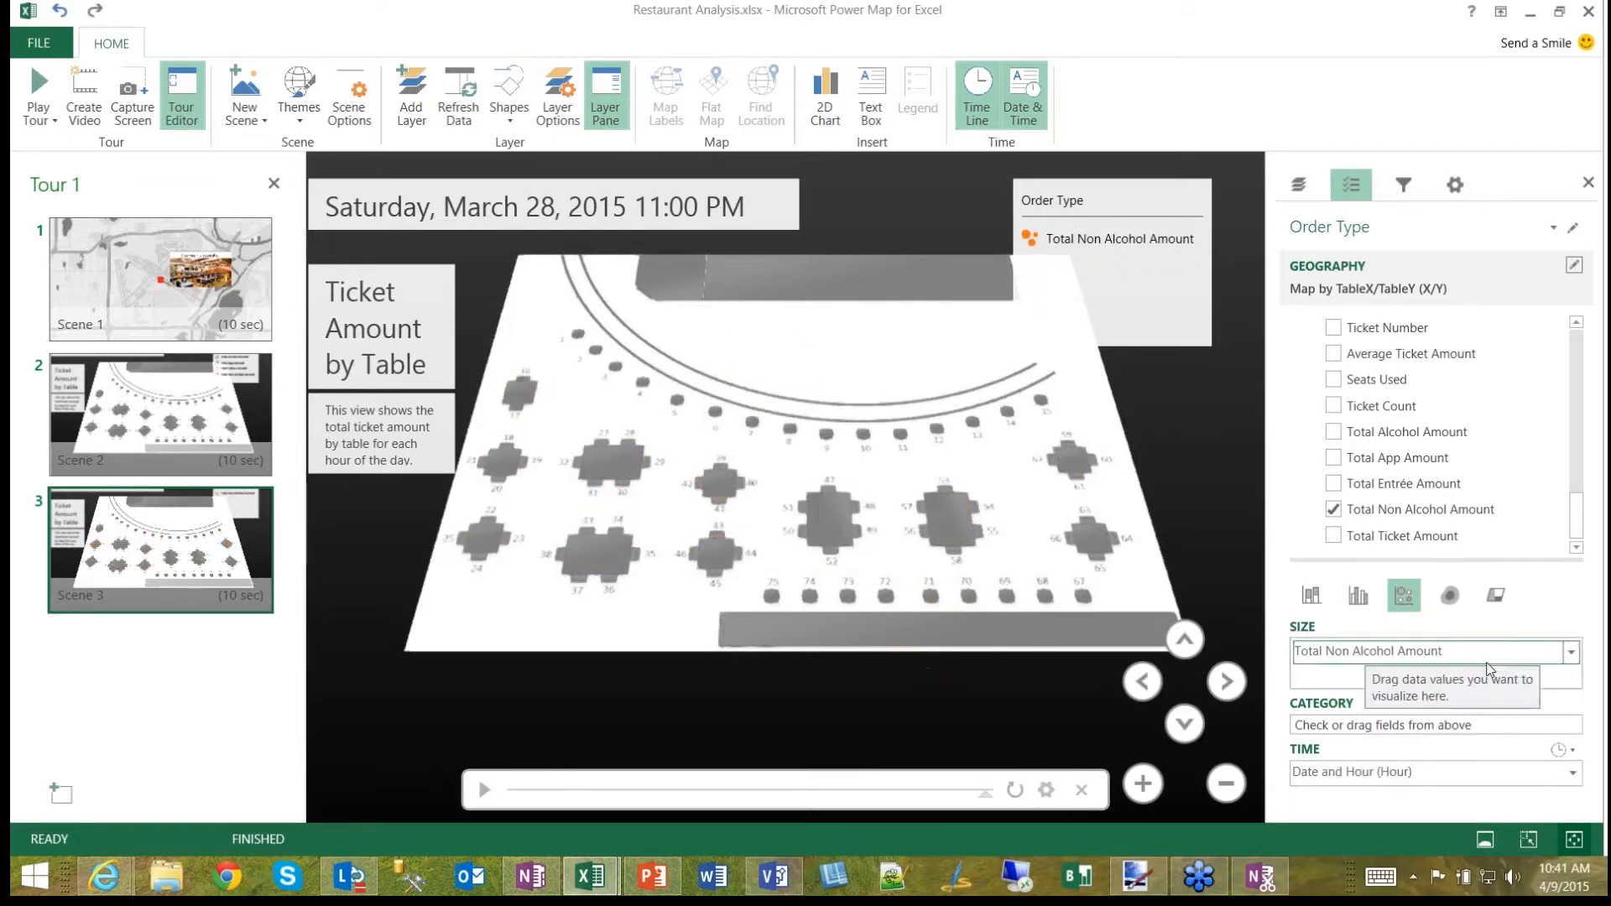
{"action": "left_click", "coordinate": [1489, 663]}
{"action": "left_click", "coordinate": [1454, 672]}
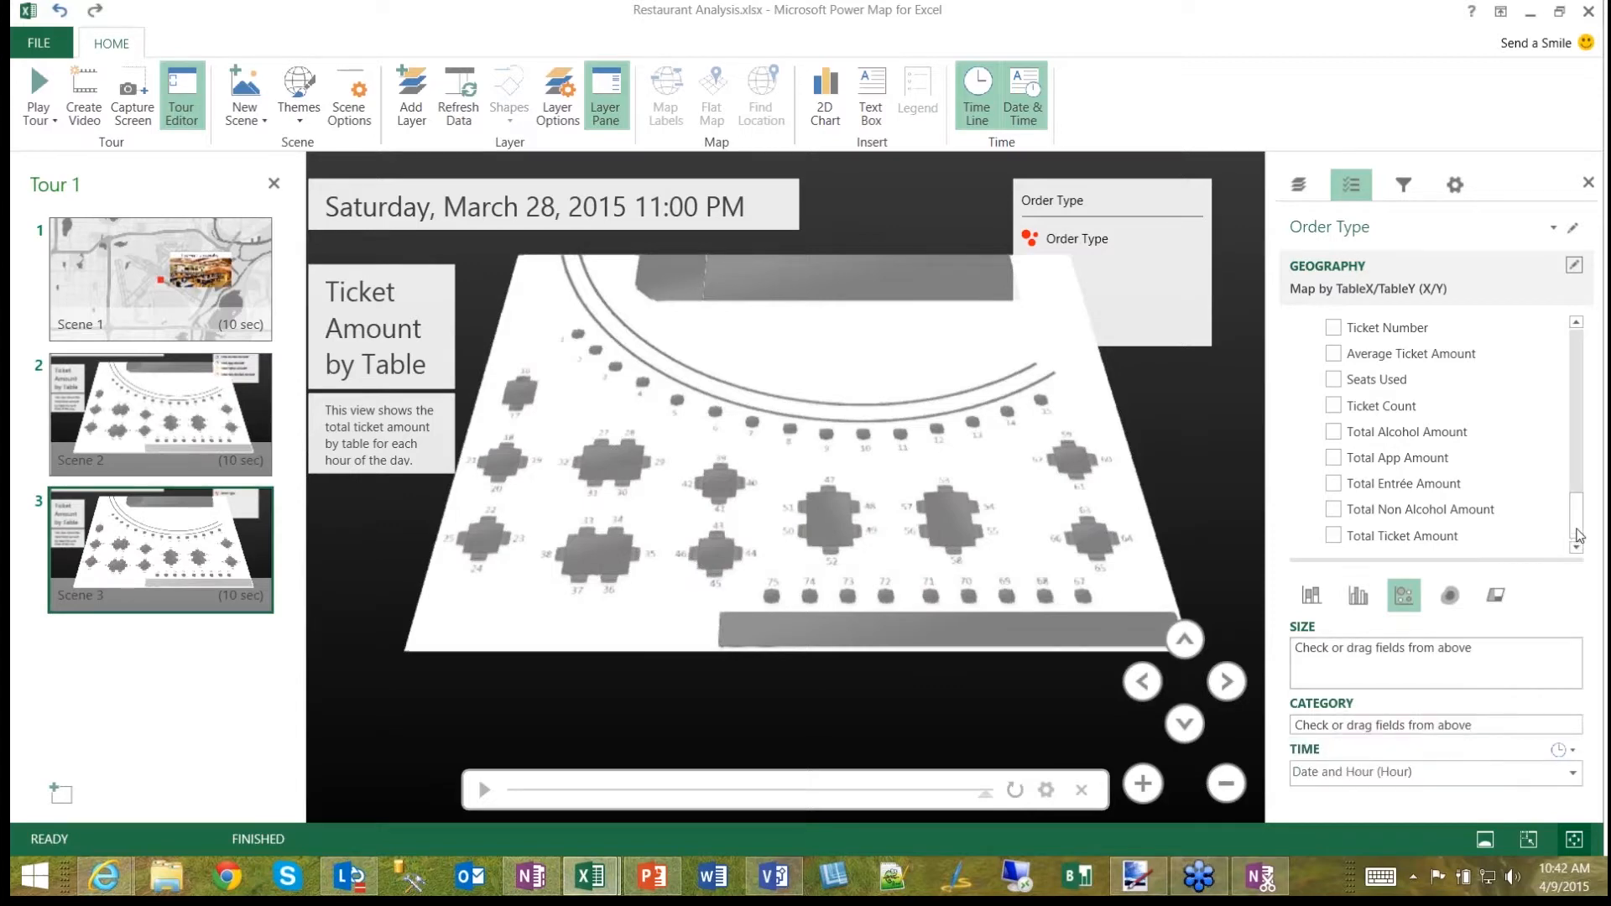
Step: Add a filter on the Tickets table's Date and Hour field to the Order Type layer of Scene 3
{"action": "scroll", "coordinate": [1581, 537], "scroll_direction": "up", "scroll_amount": 2}
{"action": "left_click_drag", "start_coordinate": [1604, 411], "coordinate": [1603, 469]}
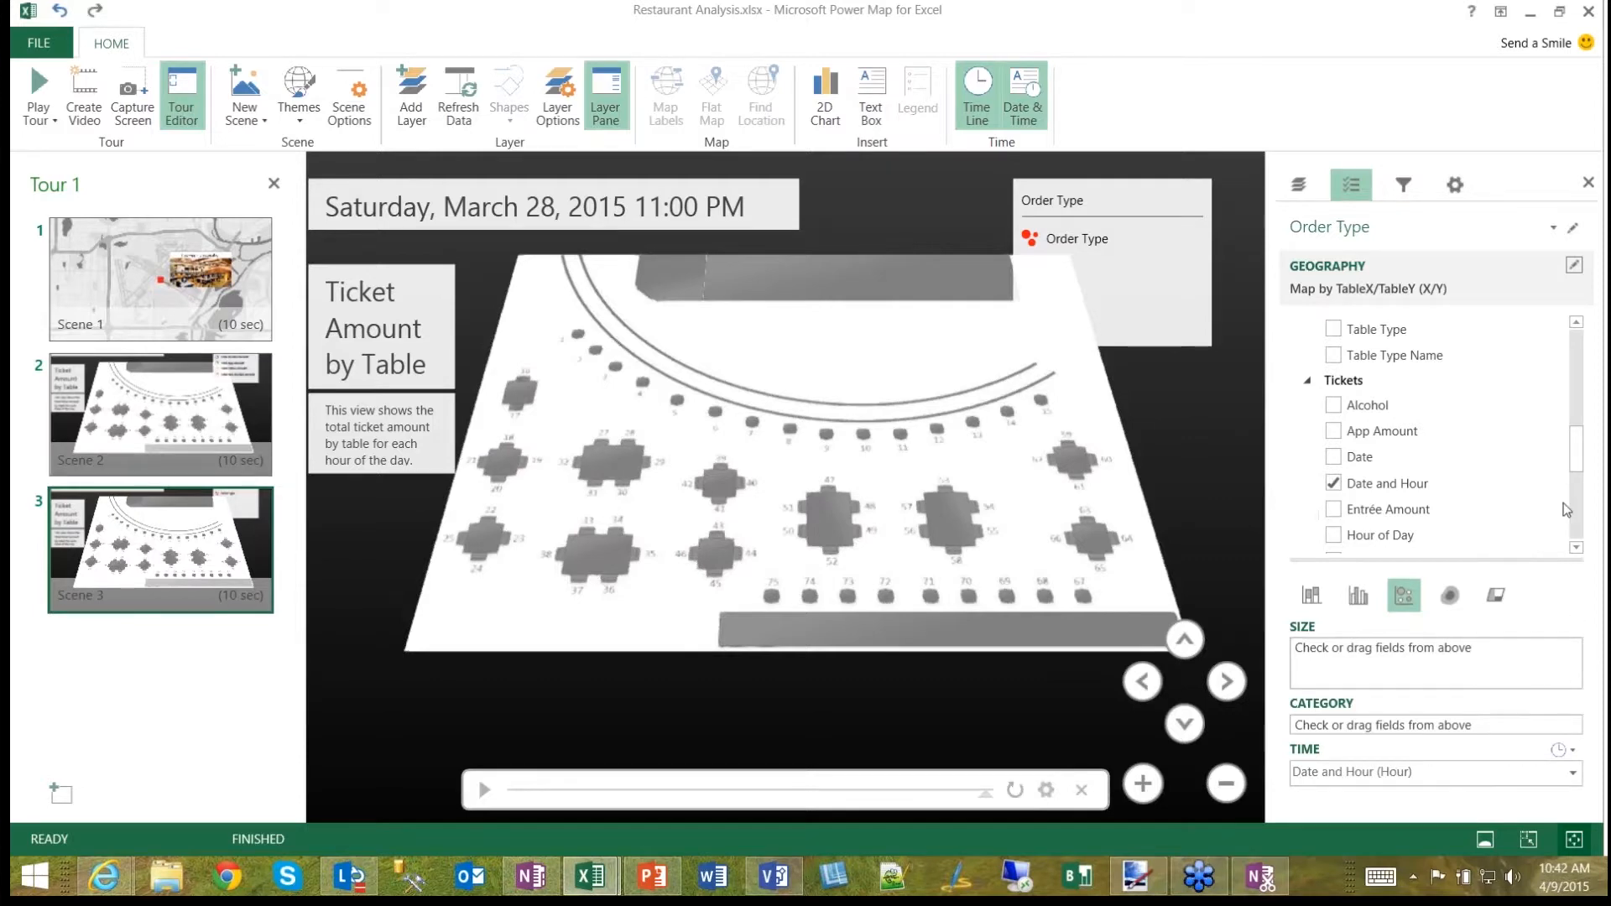
{"action": "left_click", "coordinate": [1404, 187]}
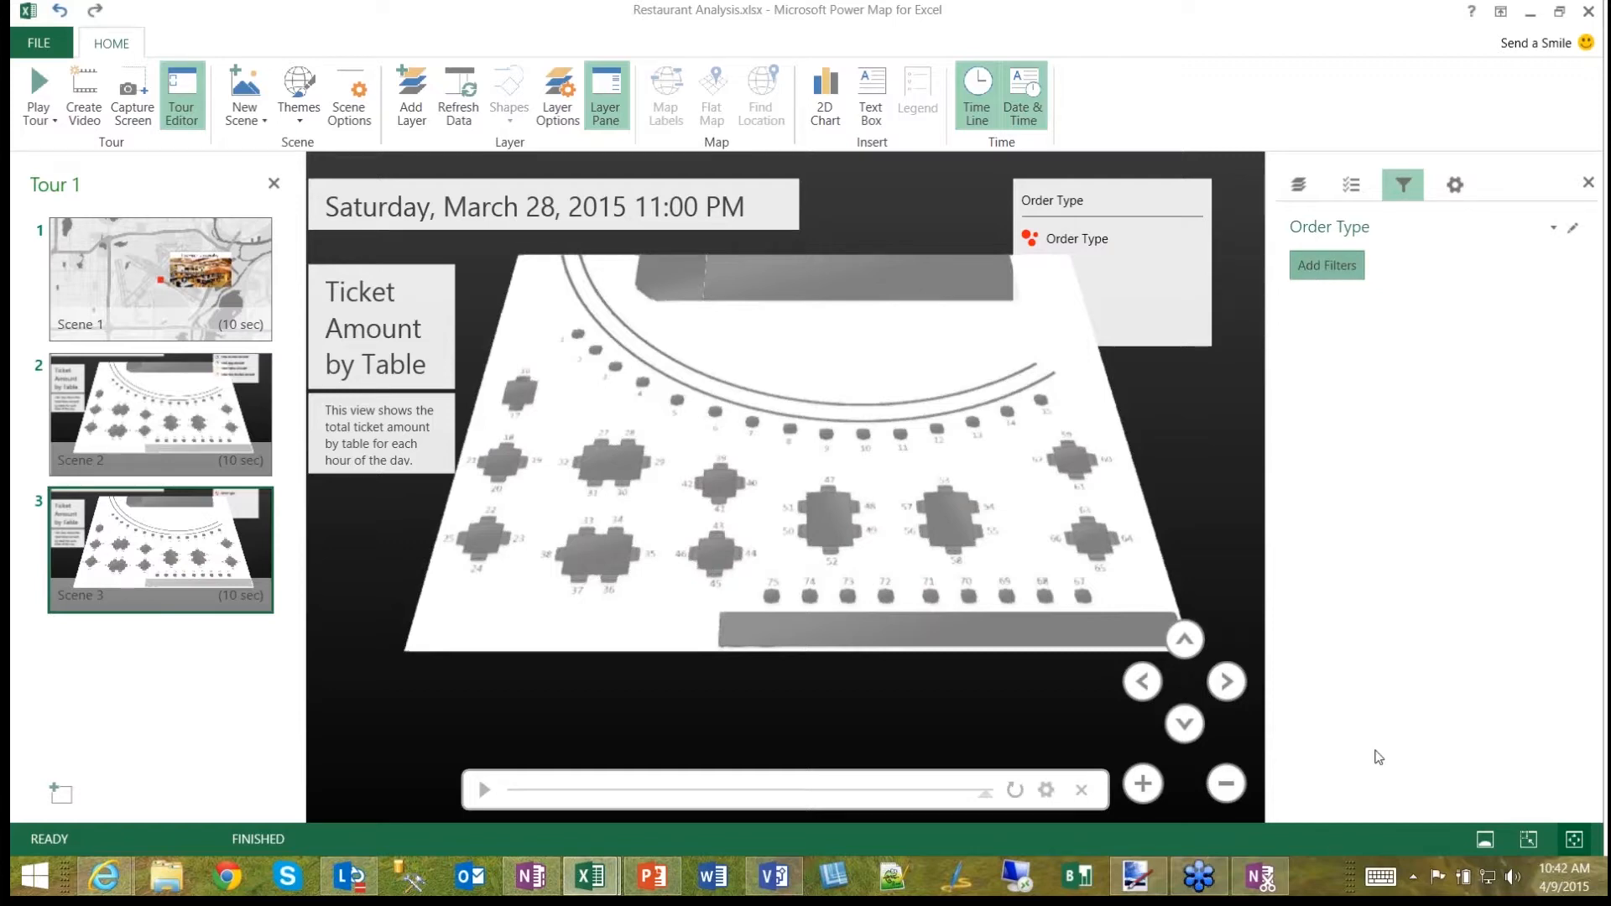
{"action": "scroll", "coordinate": [950, 401], "scroll_direction": "down", "scroll_amount": 5}
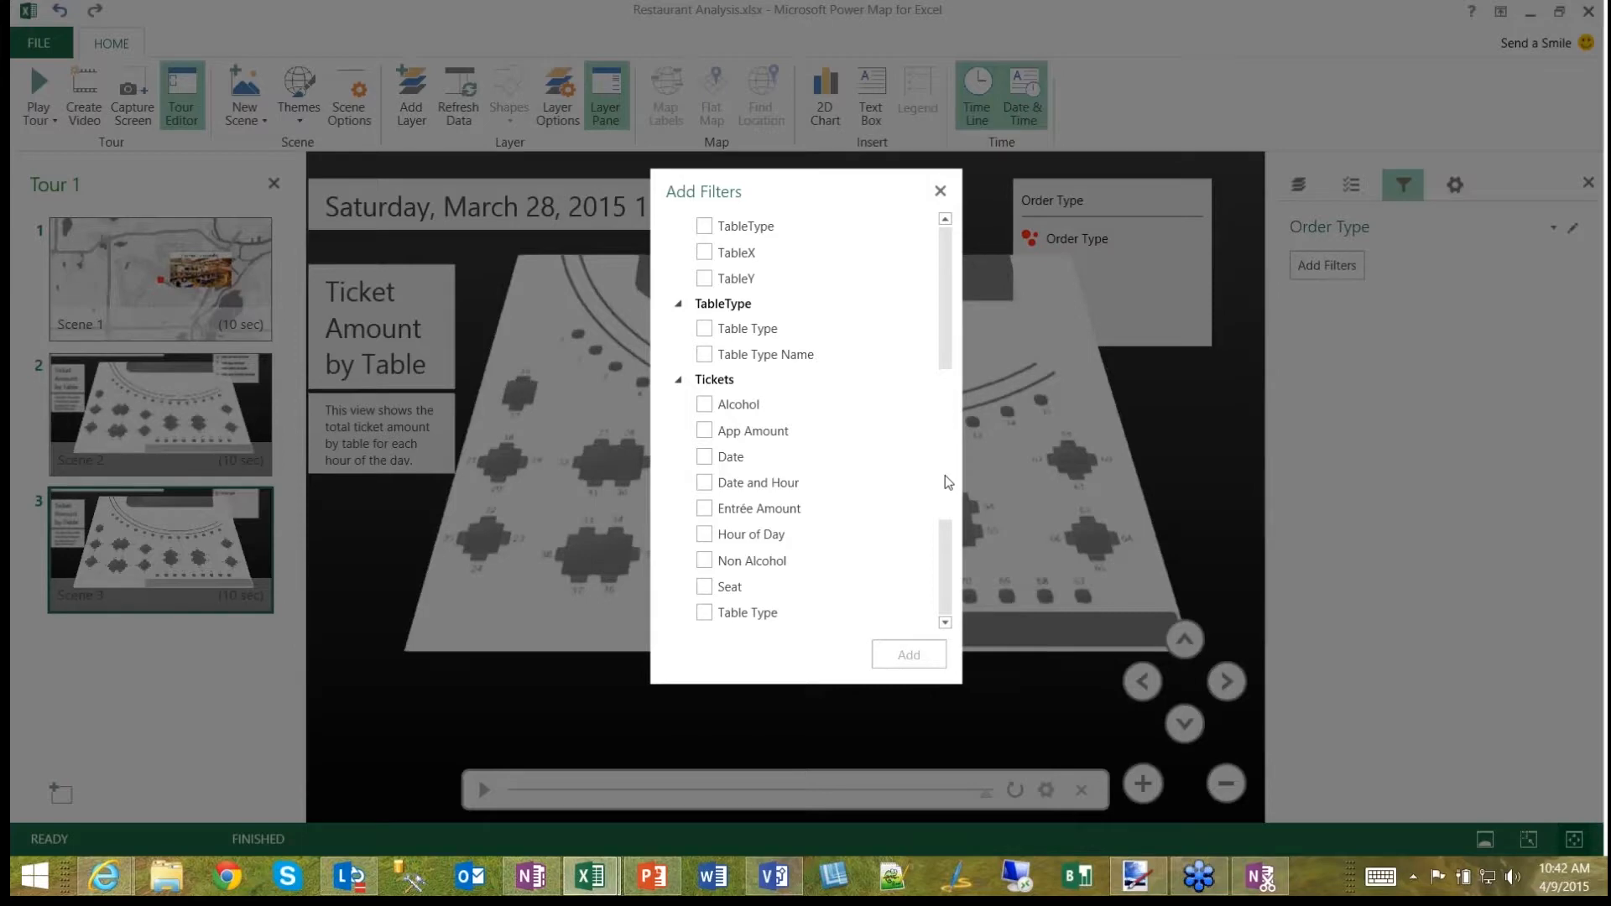
{"action": "scroll", "coordinate": [945, 486], "scroll_direction": "down", "scroll_amount": 2}
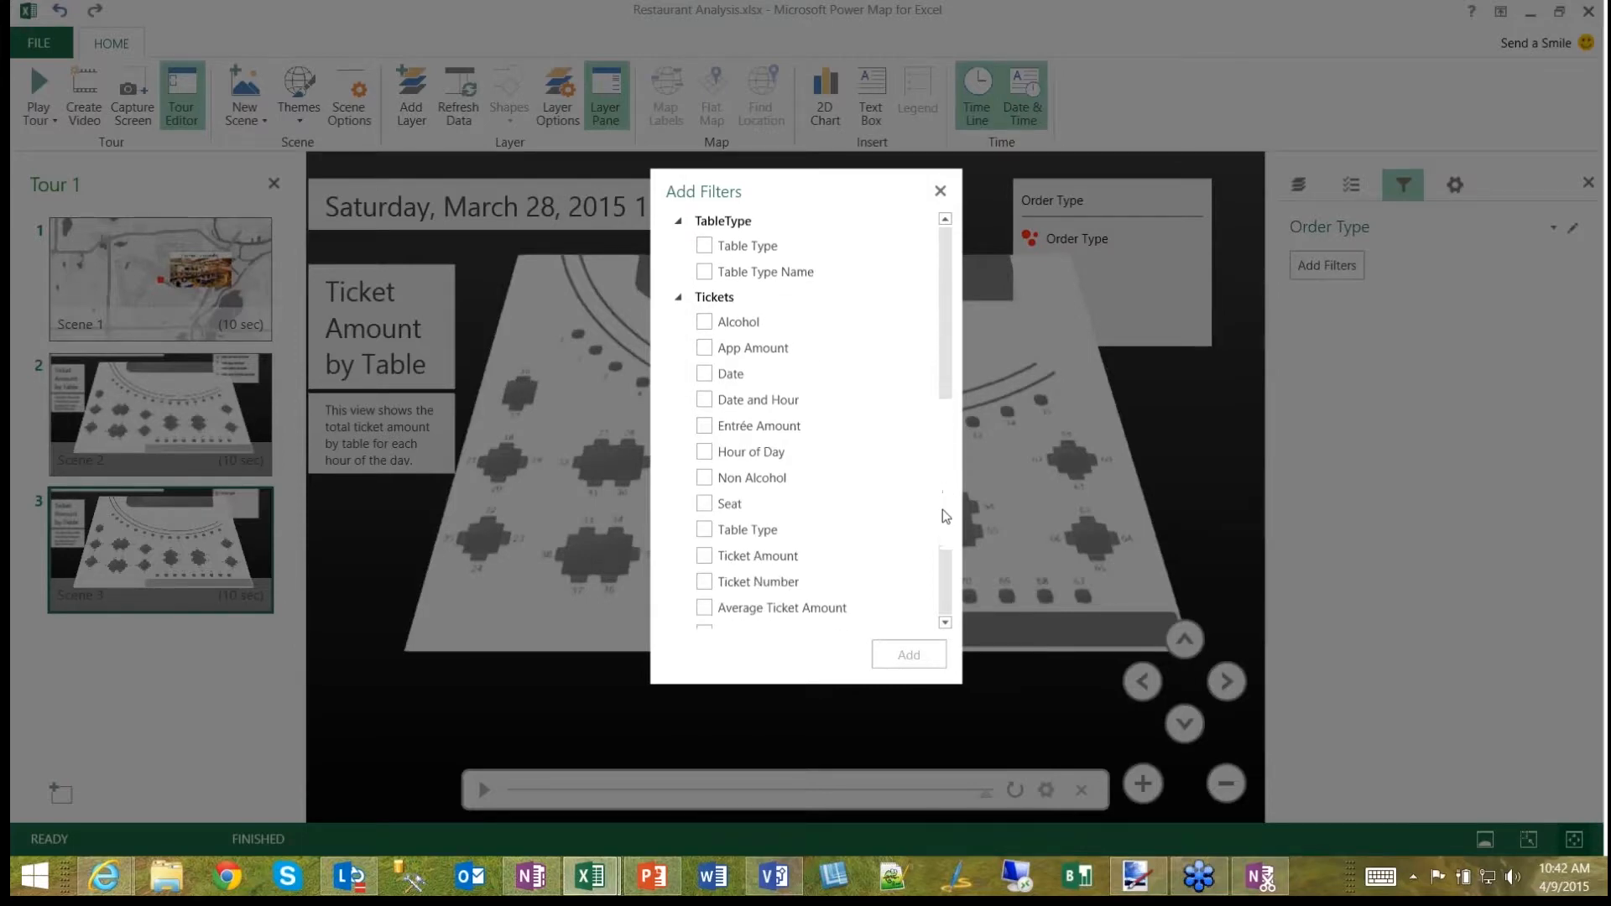
{"action": "left_click", "coordinate": [705, 389]}
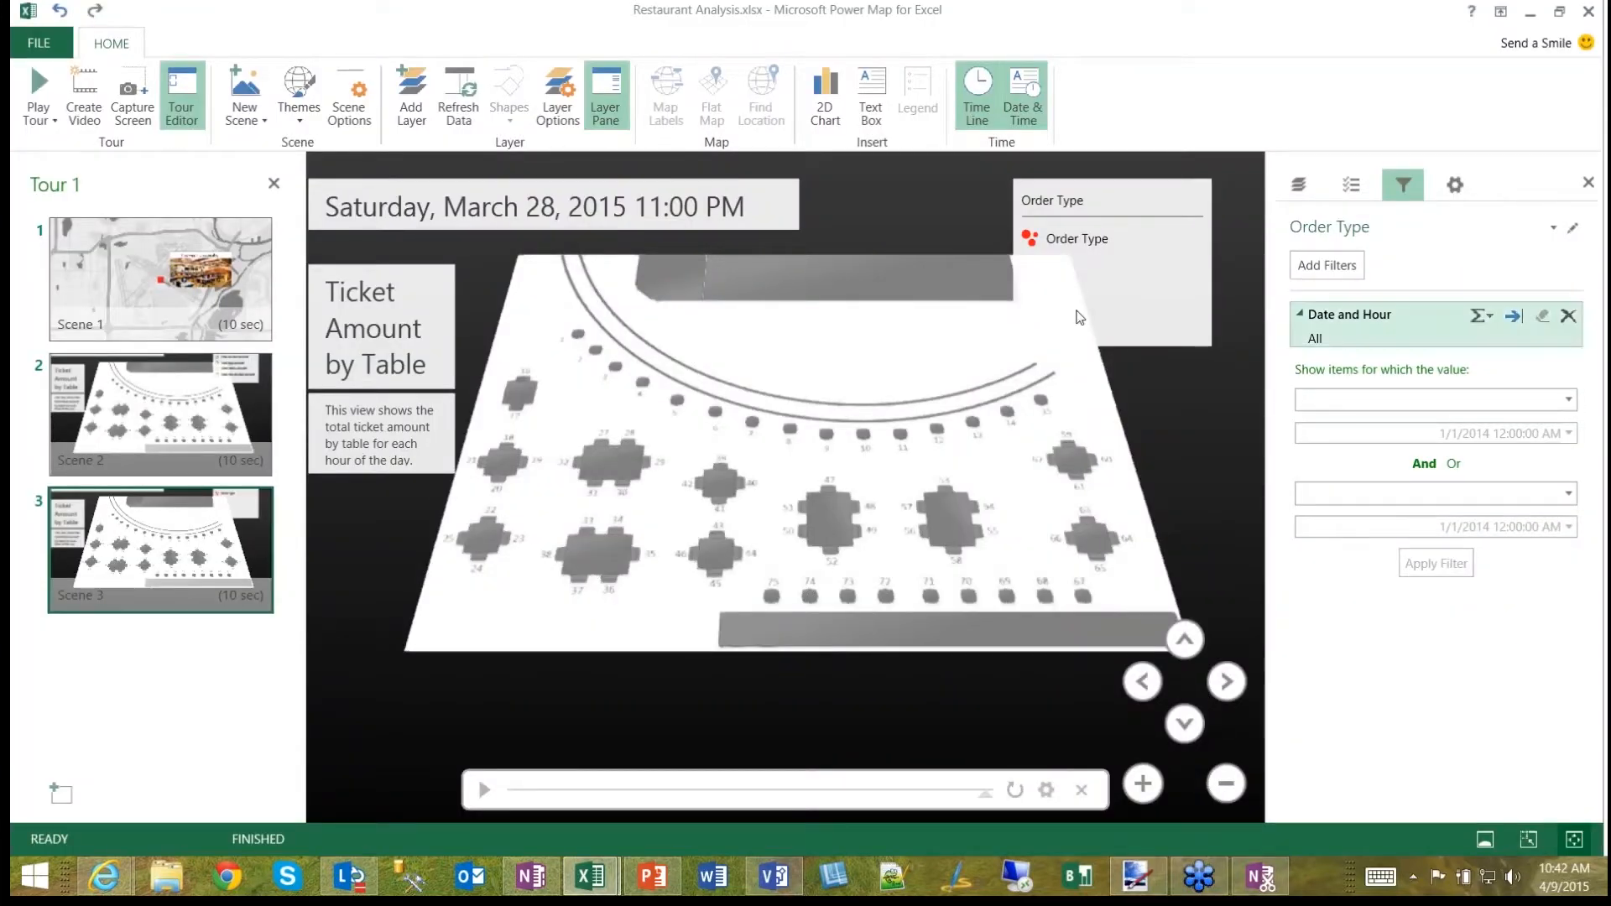
Step: Set the filter's first condition to Is on or after, with the date March 27, 2015
{"action": "left_click", "coordinate": [1576, 402]}
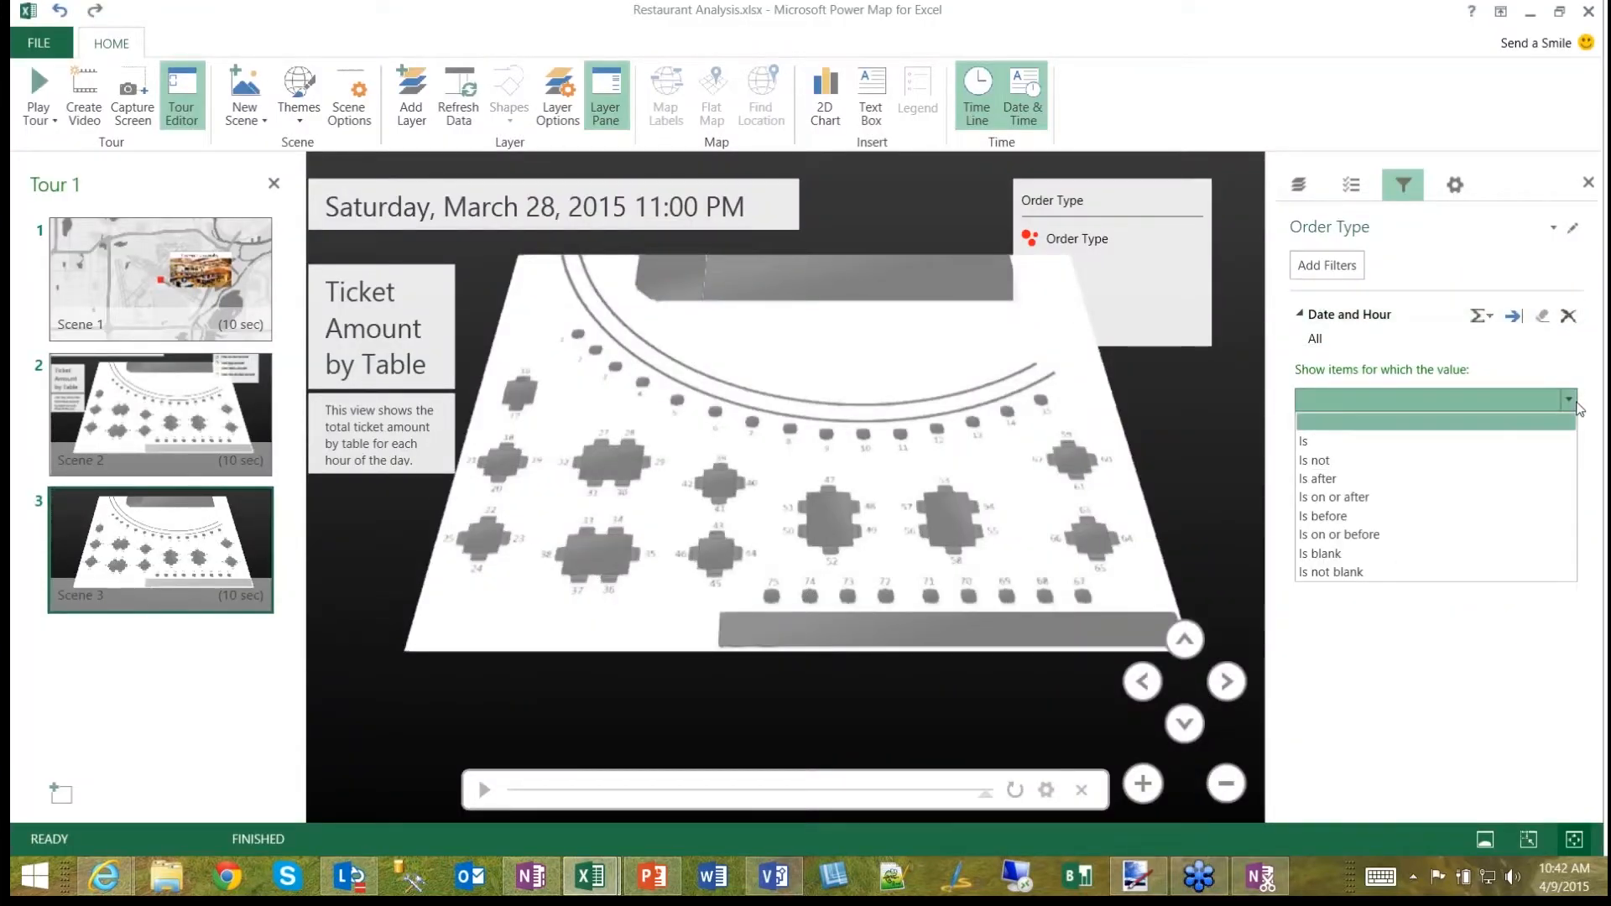
{"action": "left_click", "coordinate": [1421, 497]}
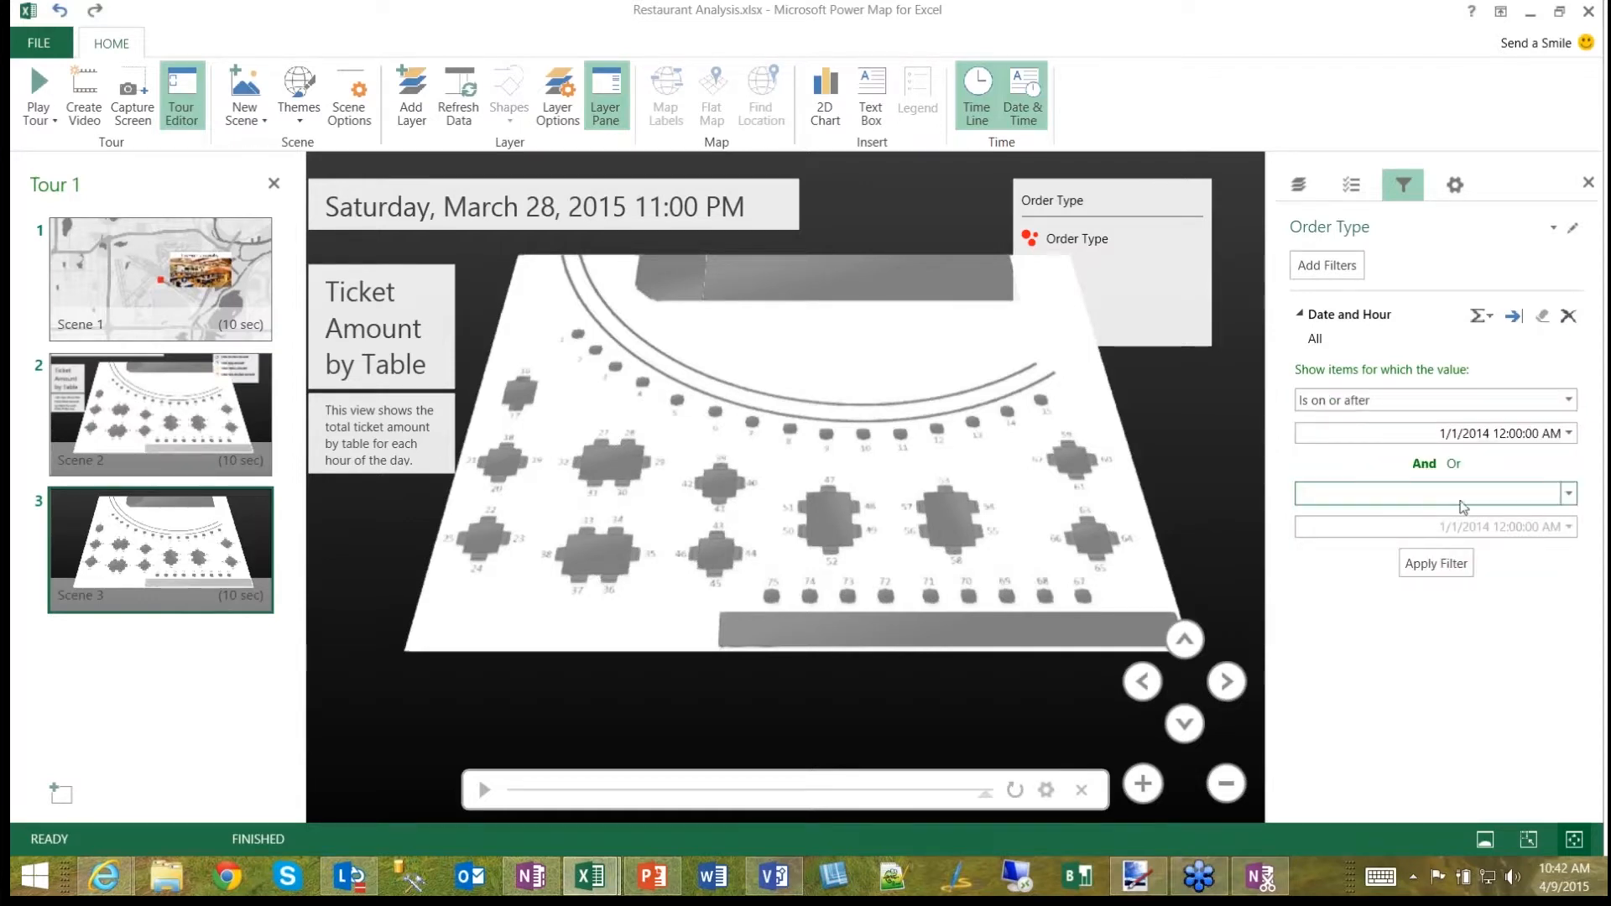
{"action": "left_click", "coordinate": [1569, 435]}
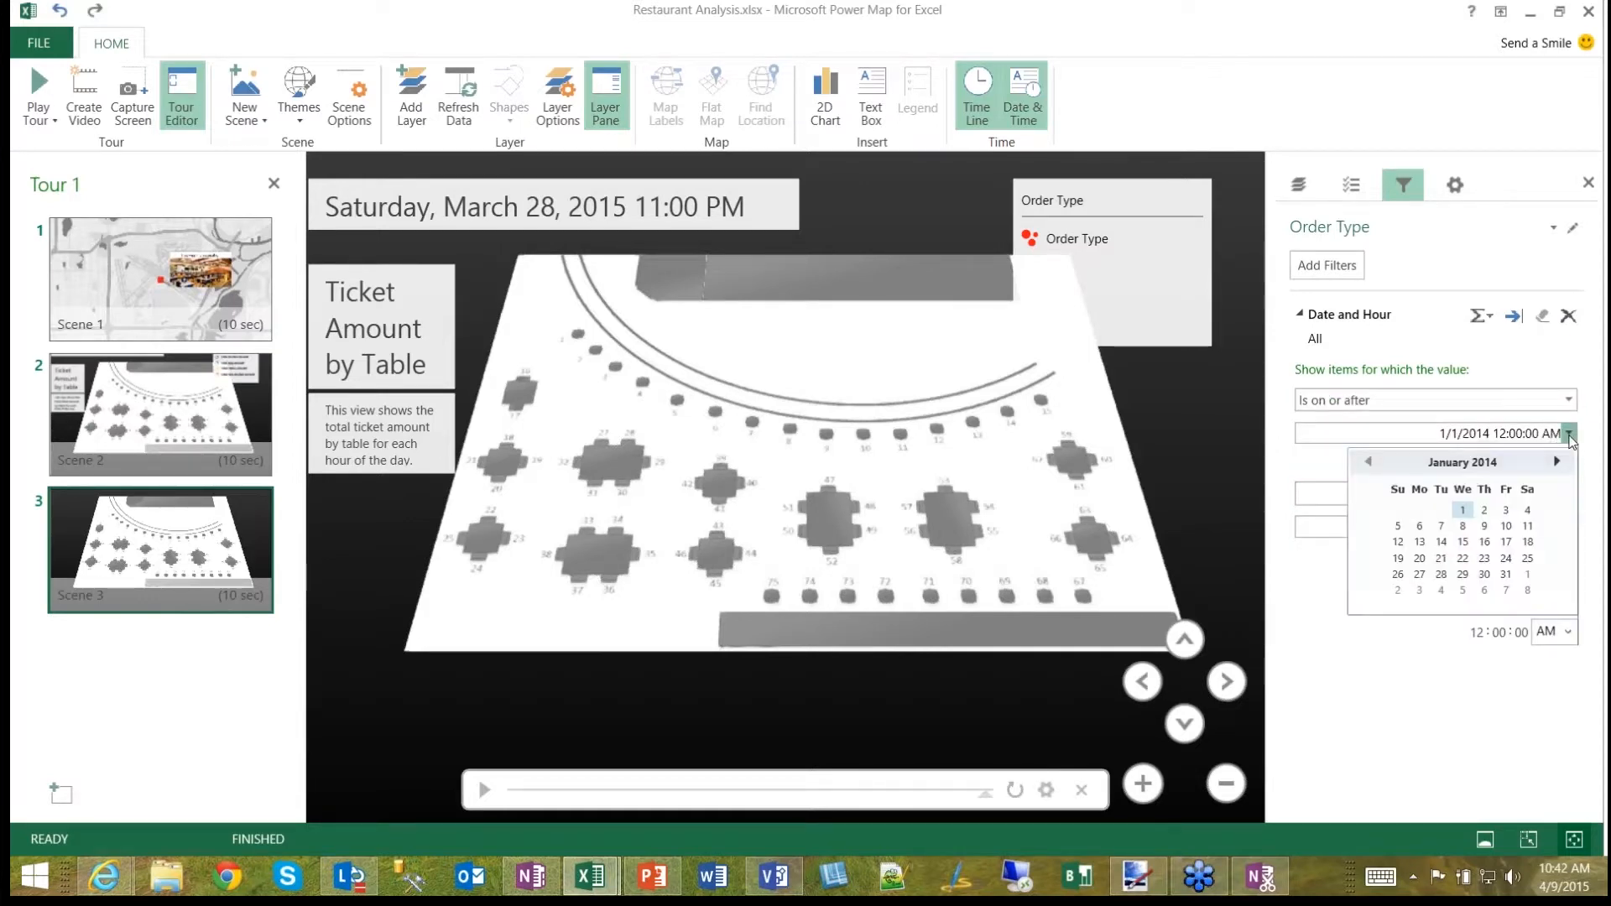
{"action": "left_click", "coordinate": [1556, 461]}
{"action": "left_click", "coordinate": [1556, 462]}
{"action": "left_click", "coordinate": [1557, 462]}
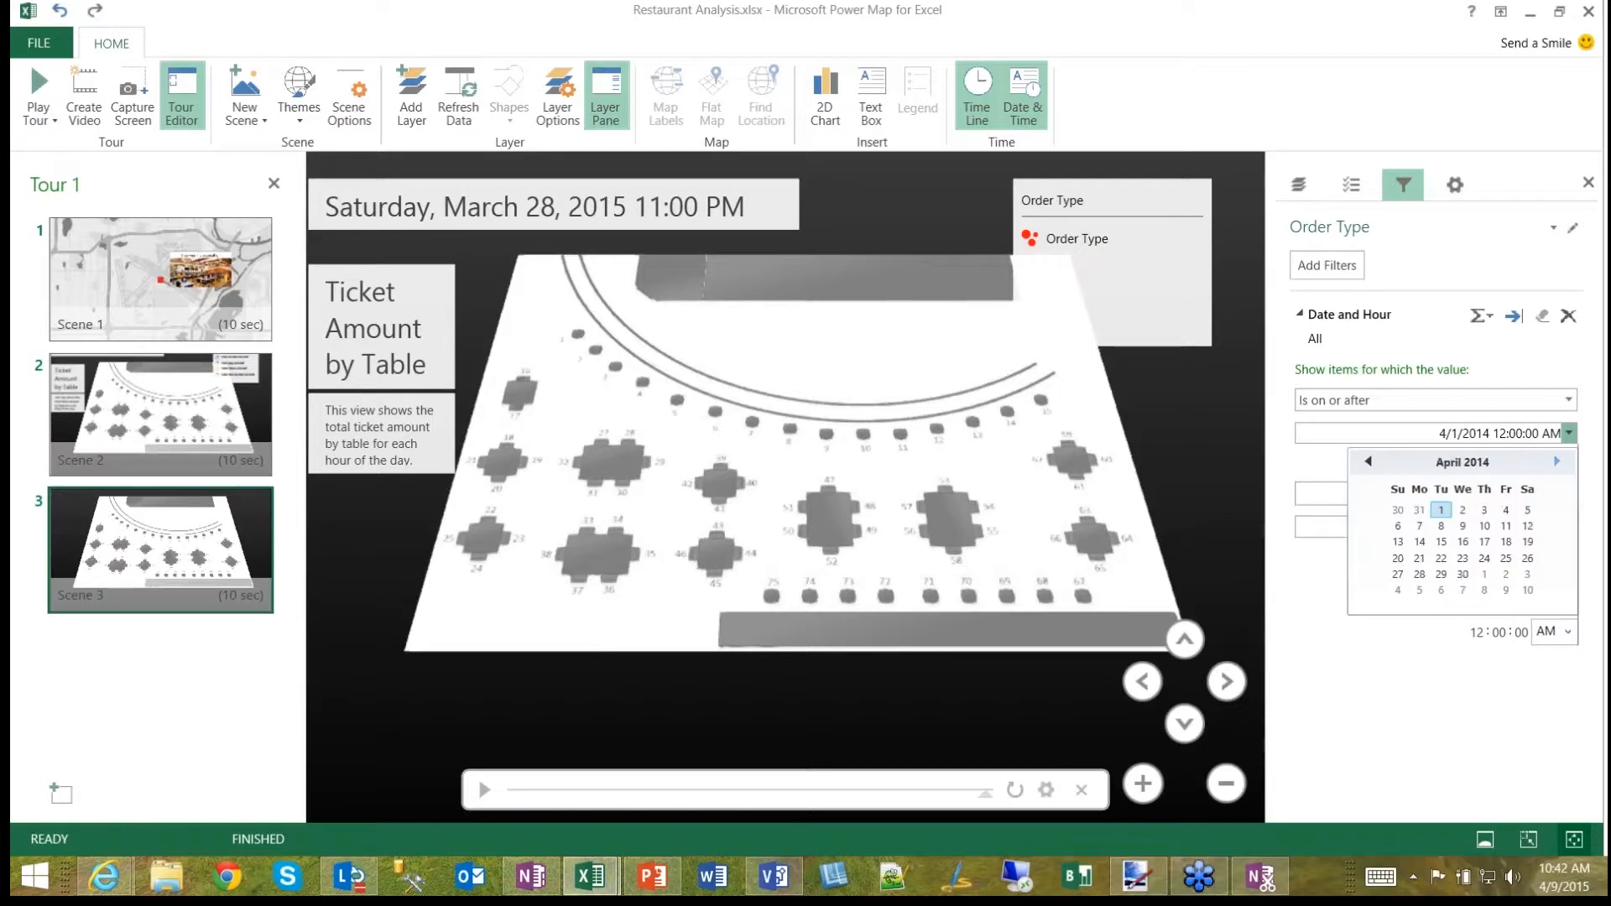
{"action": "left_click", "coordinate": [1556, 462]}
{"action": "left_click", "coordinate": [1557, 462]}
{"action": "left_click", "coordinate": [1557, 462]}
{"action": "left_click", "coordinate": [1557, 462]}
{"action": "left_click", "coordinate": [1557, 462]}
{"action": "left_click", "coordinate": [1557, 462]}
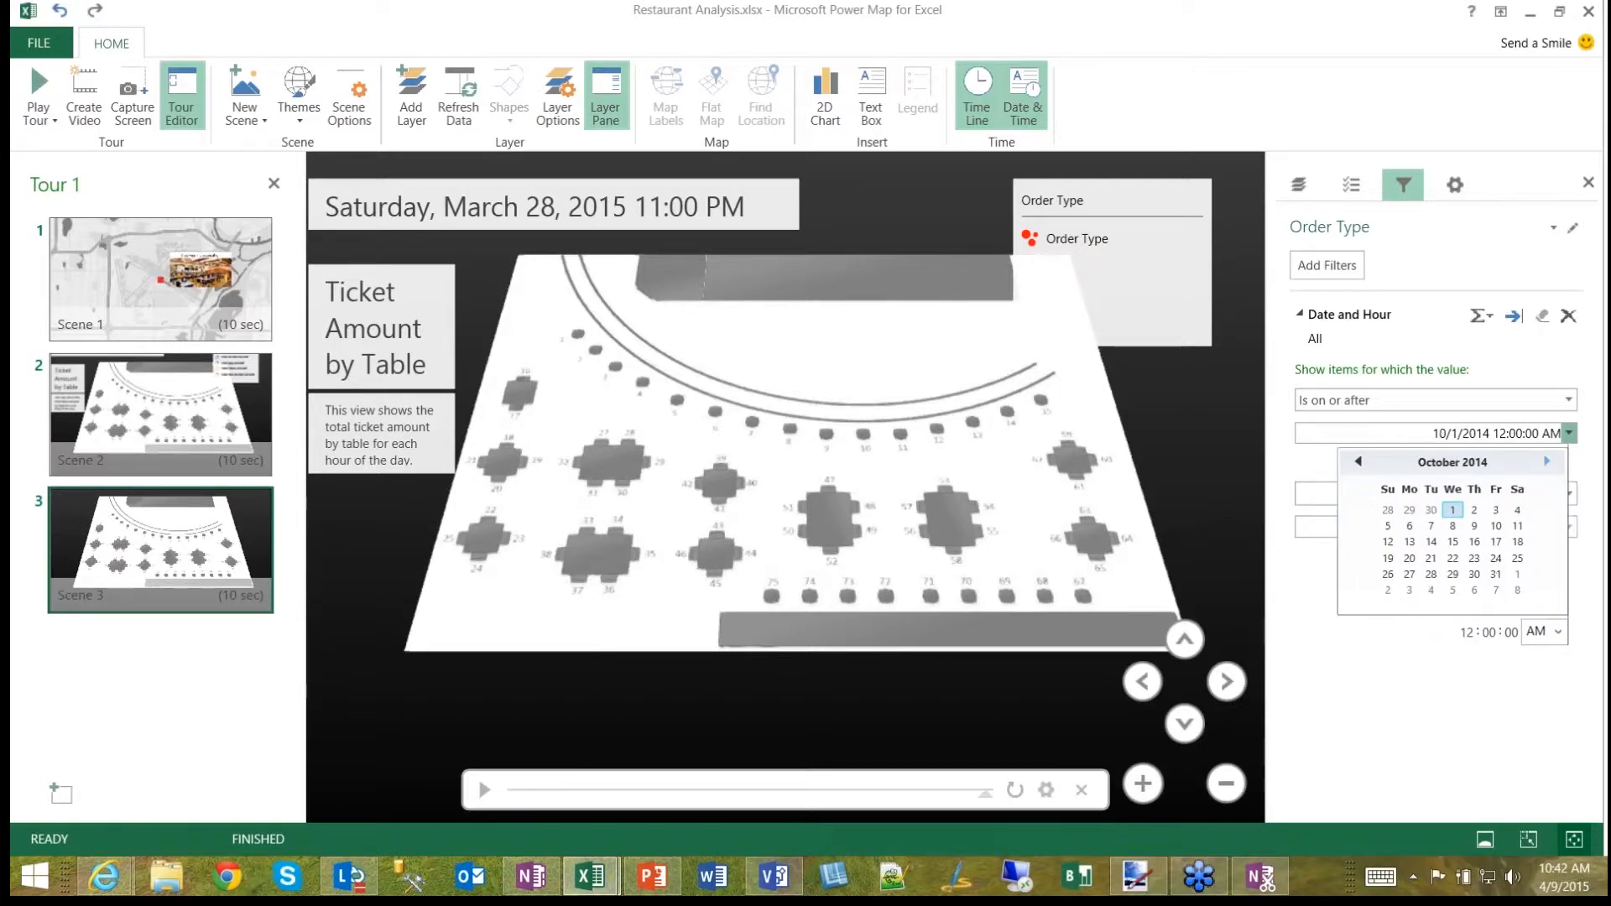
{"action": "left_click", "coordinate": [1557, 461]}
{"action": "left_click", "coordinate": [1556, 462]}
{"action": "left_click", "coordinate": [1557, 462]}
{"action": "left_click", "coordinate": [1557, 461]}
{"action": "left_click", "coordinate": [1557, 462]}
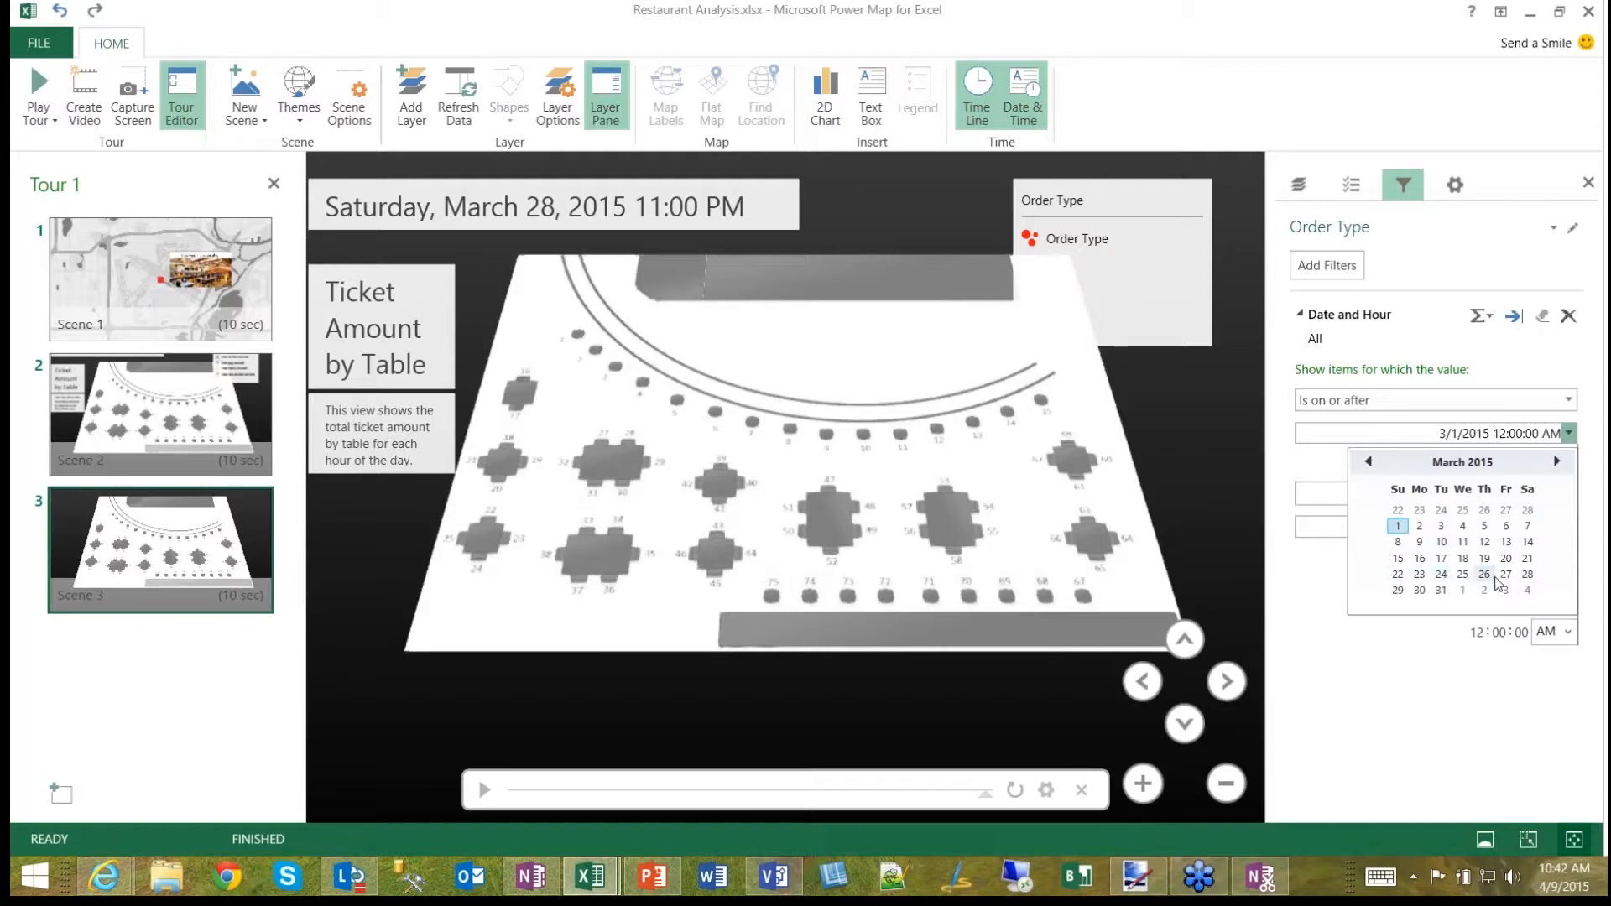
{"action": "left_click", "coordinate": [1505, 575]}
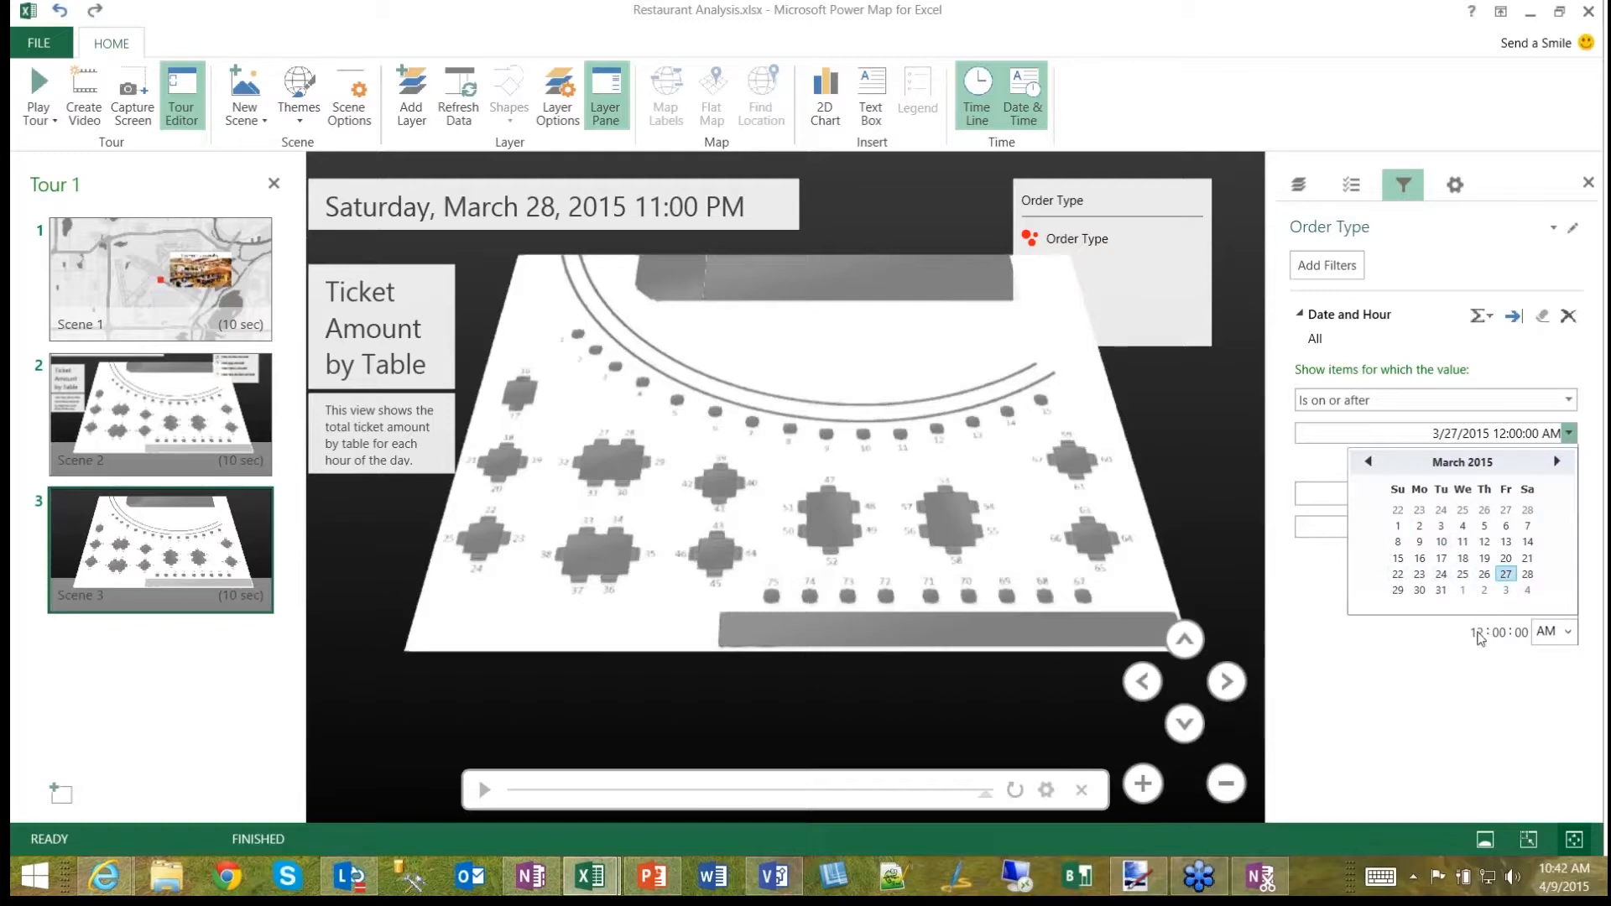
Step: Set the time of the filter's first condition to 6:00:00 AM
{"action": "left_click", "coordinate": [1480, 633]}
{"action": "type", "text": "6"}
{"action": "key", "text": "Return"}
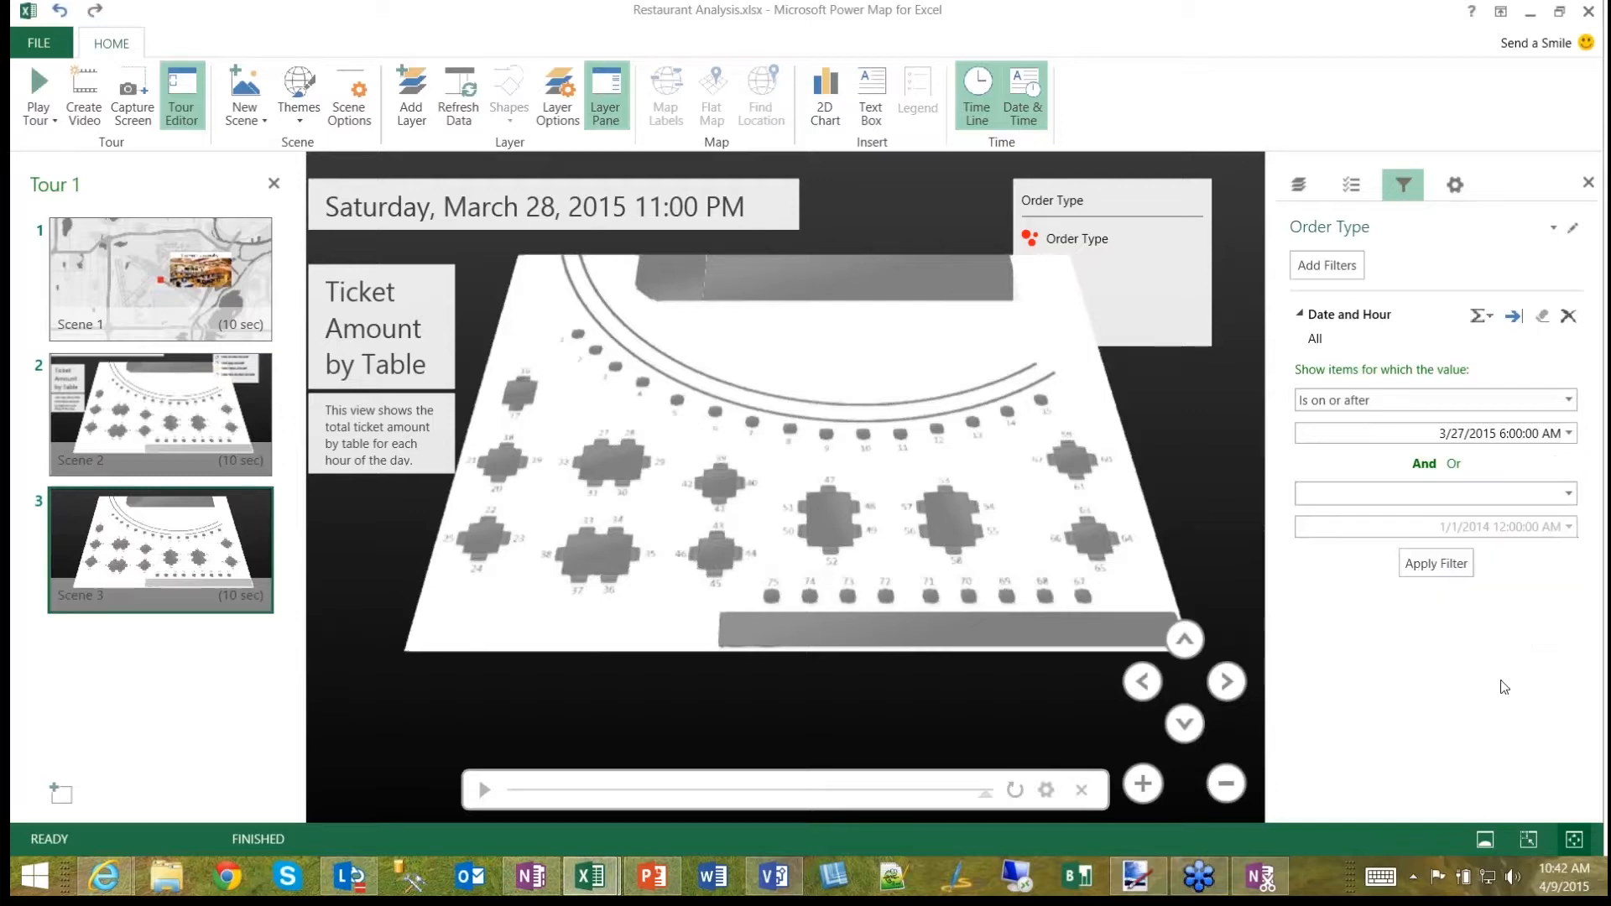
Step: Add a second filter condition, Is on or before, with the date March 27, 2015
{"action": "left_click", "coordinate": [1564, 501]}
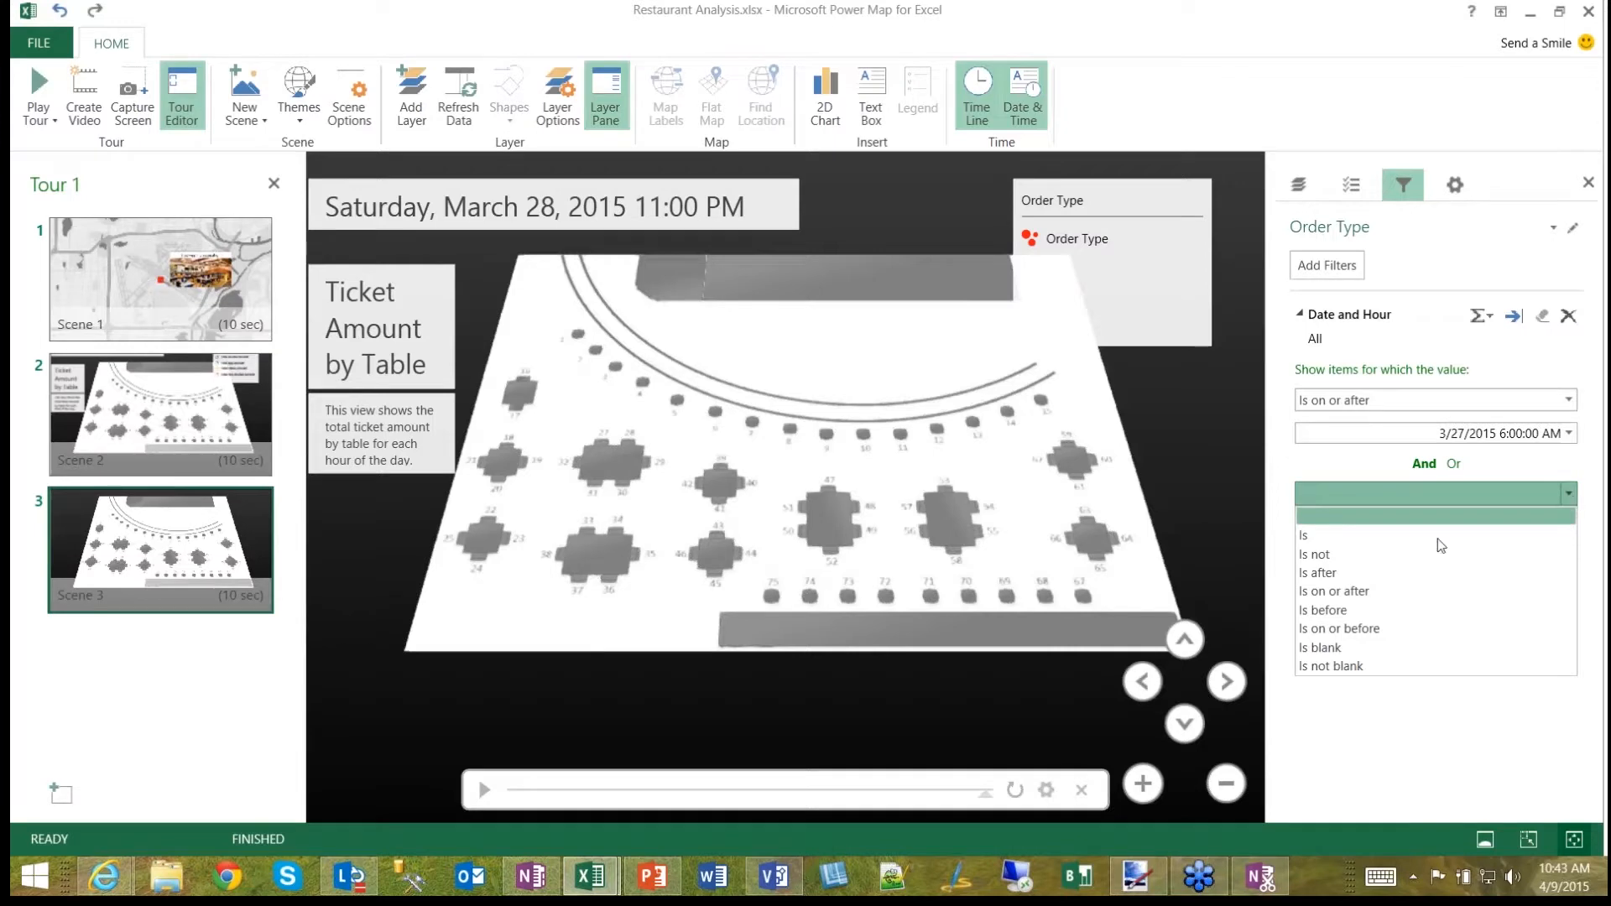
{"action": "left_click", "coordinate": [1385, 630]}
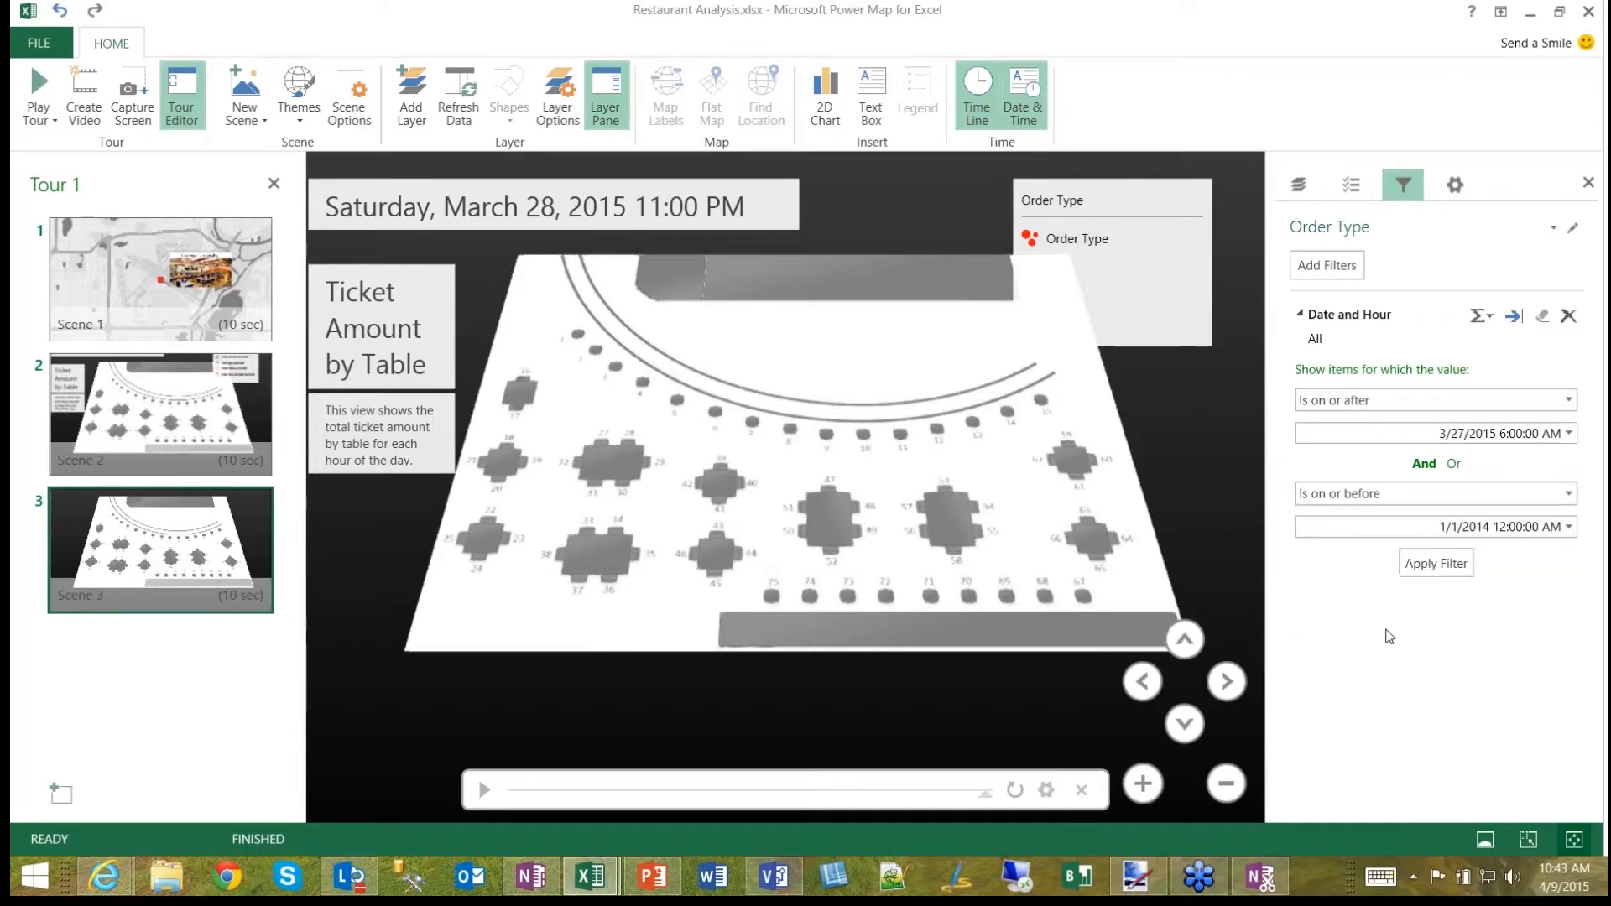
{"action": "left_click", "coordinate": [1568, 527]}
{"action": "left_click", "coordinate": [1558, 556]}
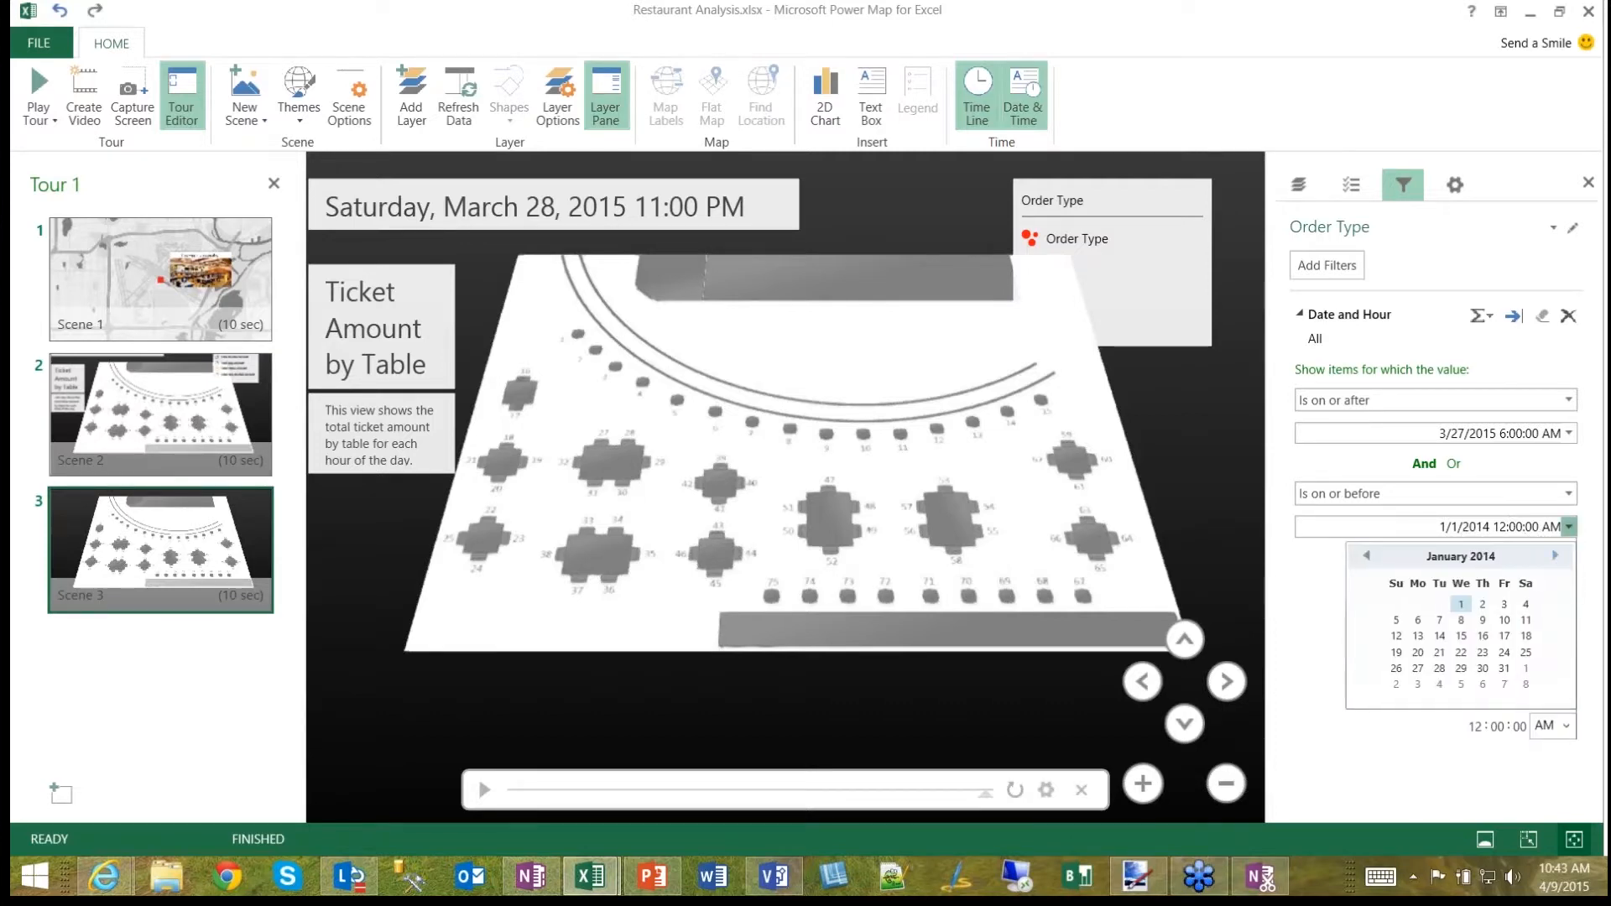
{"action": "left_click", "coordinate": [1558, 555]}
{"action": "left_click", "coordinate": [1558, 556]}
{"action": "left_click", "coordinate": [1558, 555]}
{"action": "left_click", "coordinate": [1559, 555]}
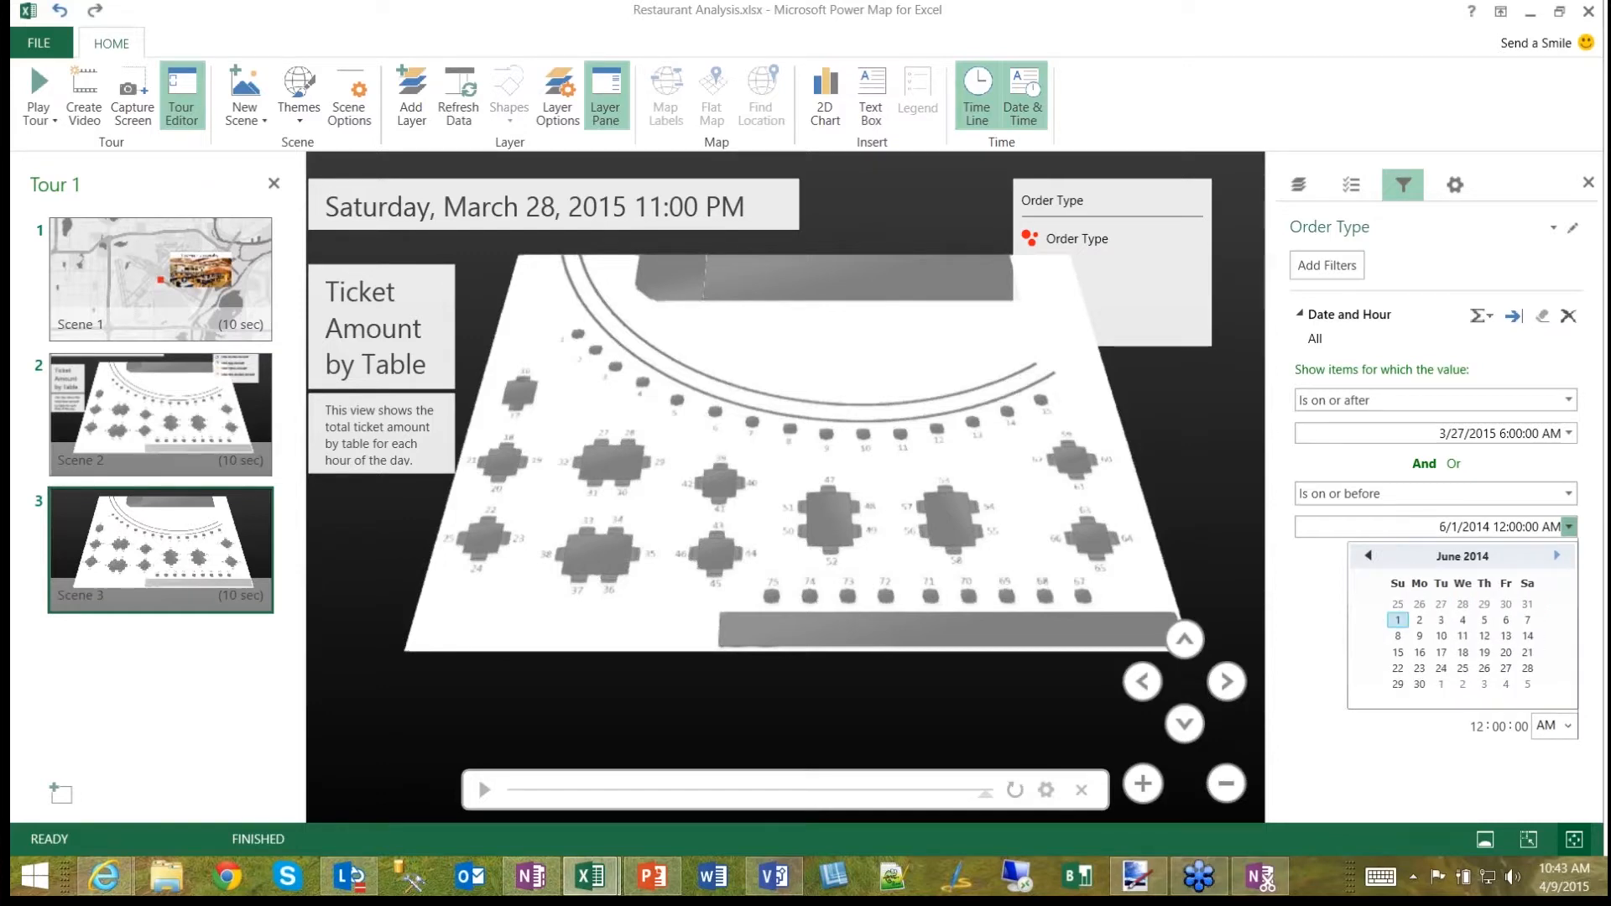
{"action": "left_click", "coordinate": [1558, 555]}
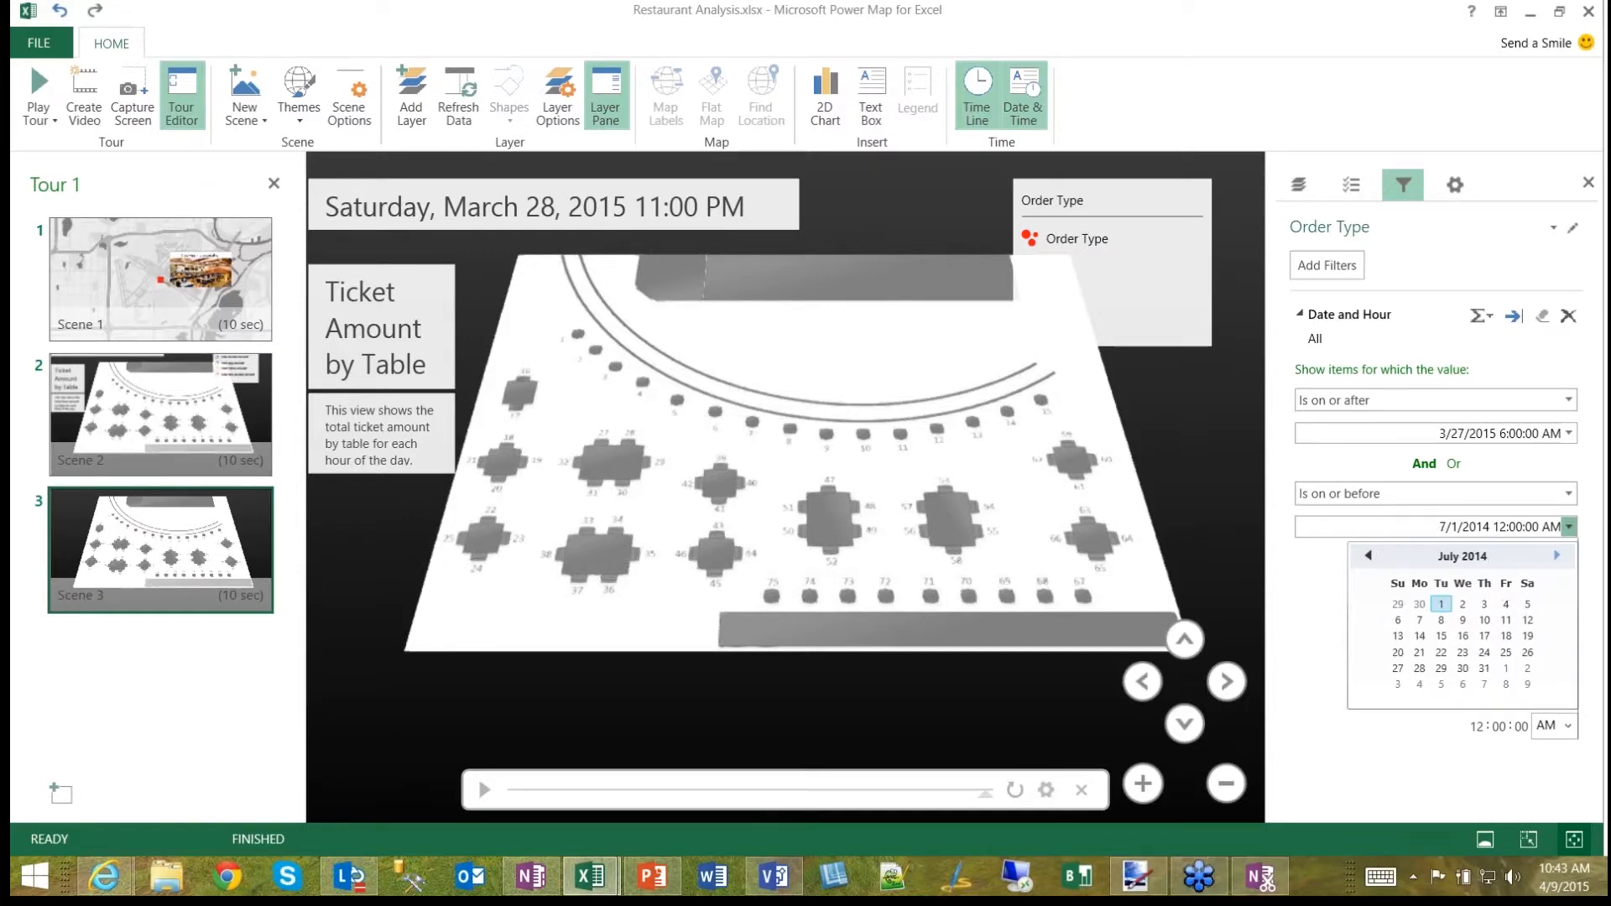
{"action": "left_click", "coordinate": [1559, 556]}
{"action": "left_click", "coordinate": [1559, 556]}
{"action": "left_click", "coordinate": [1558, 555]}
{"action": "left_click", "coordinate": [1558, 555]}
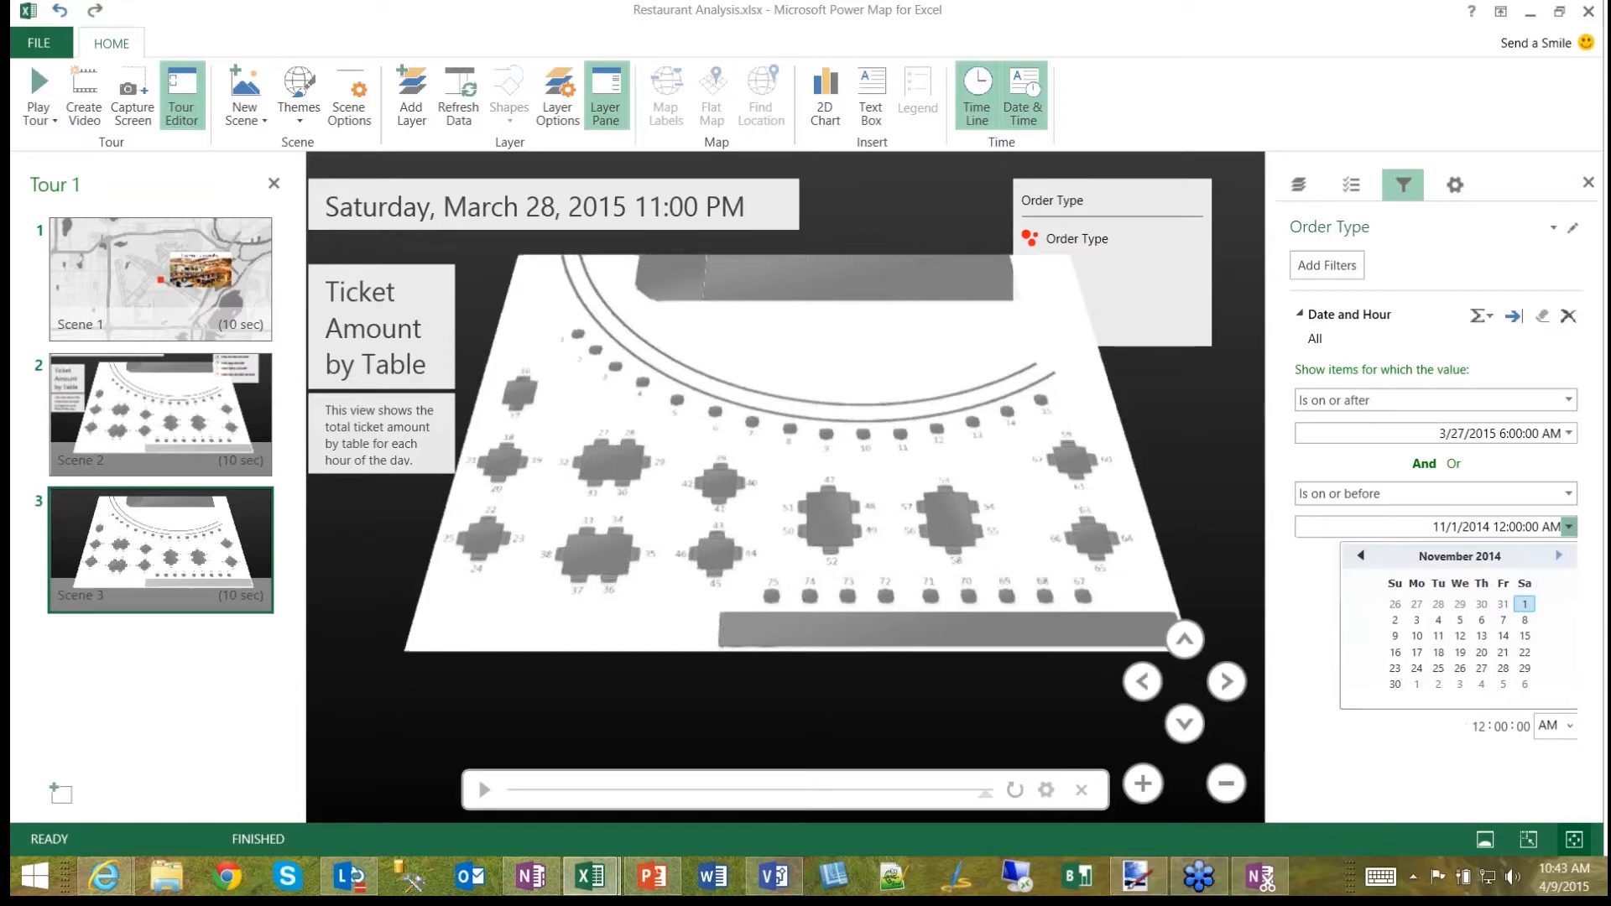
{"action": "left_click", "coordinate": [1558, 556]}
{"action": "left_click", "coordinate": [1559, 556]}
{"action": "left_click", "coordinate": [1475, 558]}
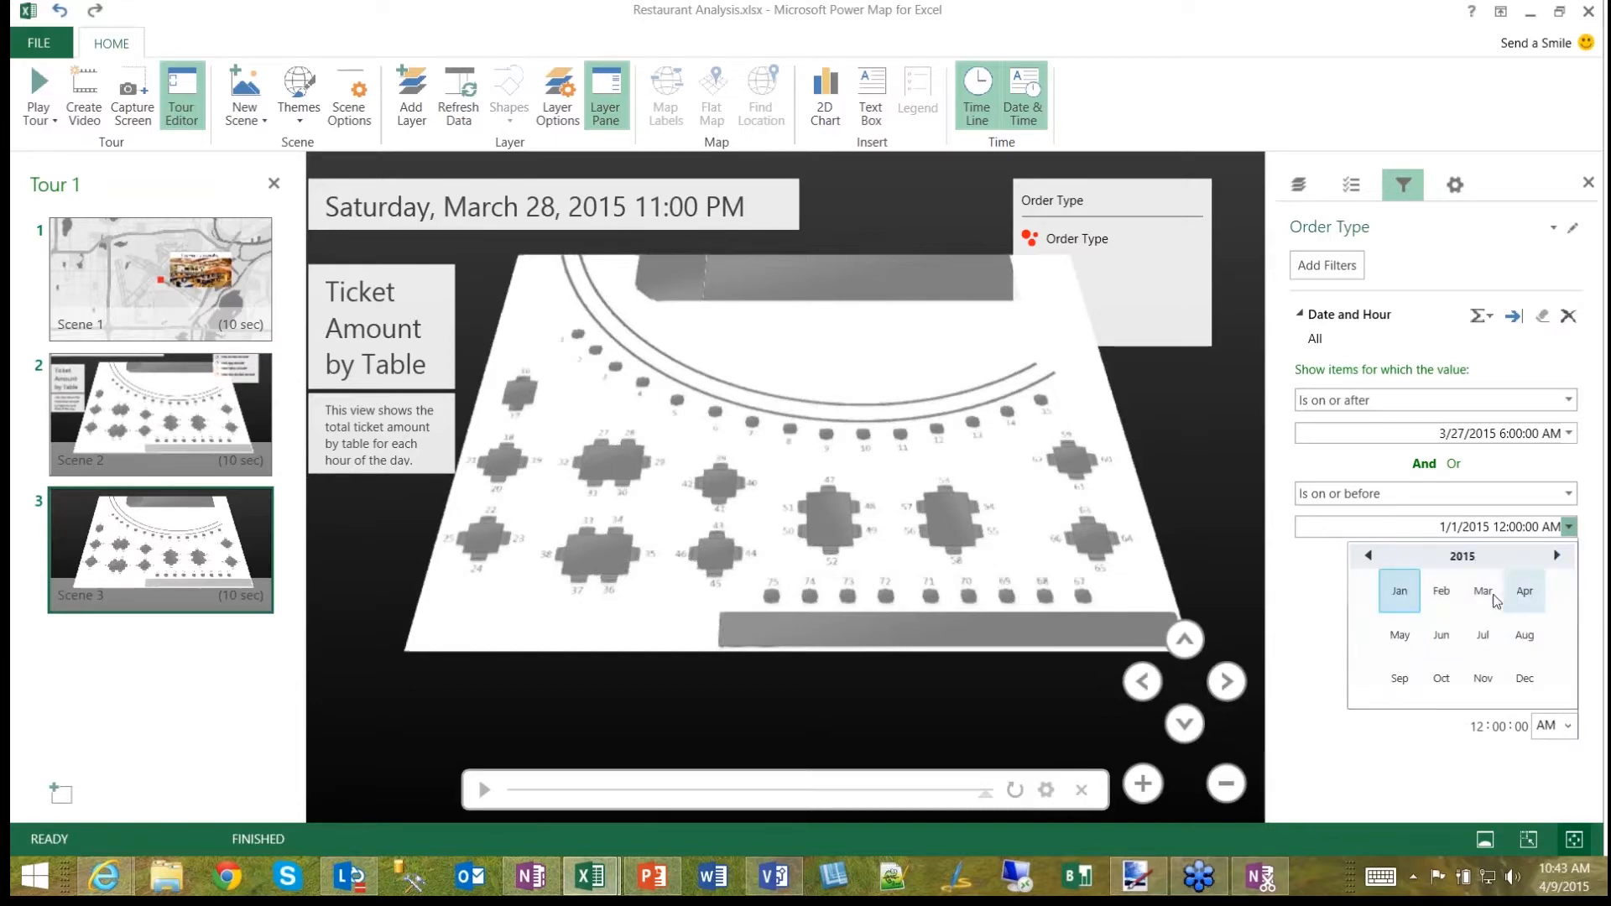
{"action": "left_click", "coordinate": [1484, 591]}
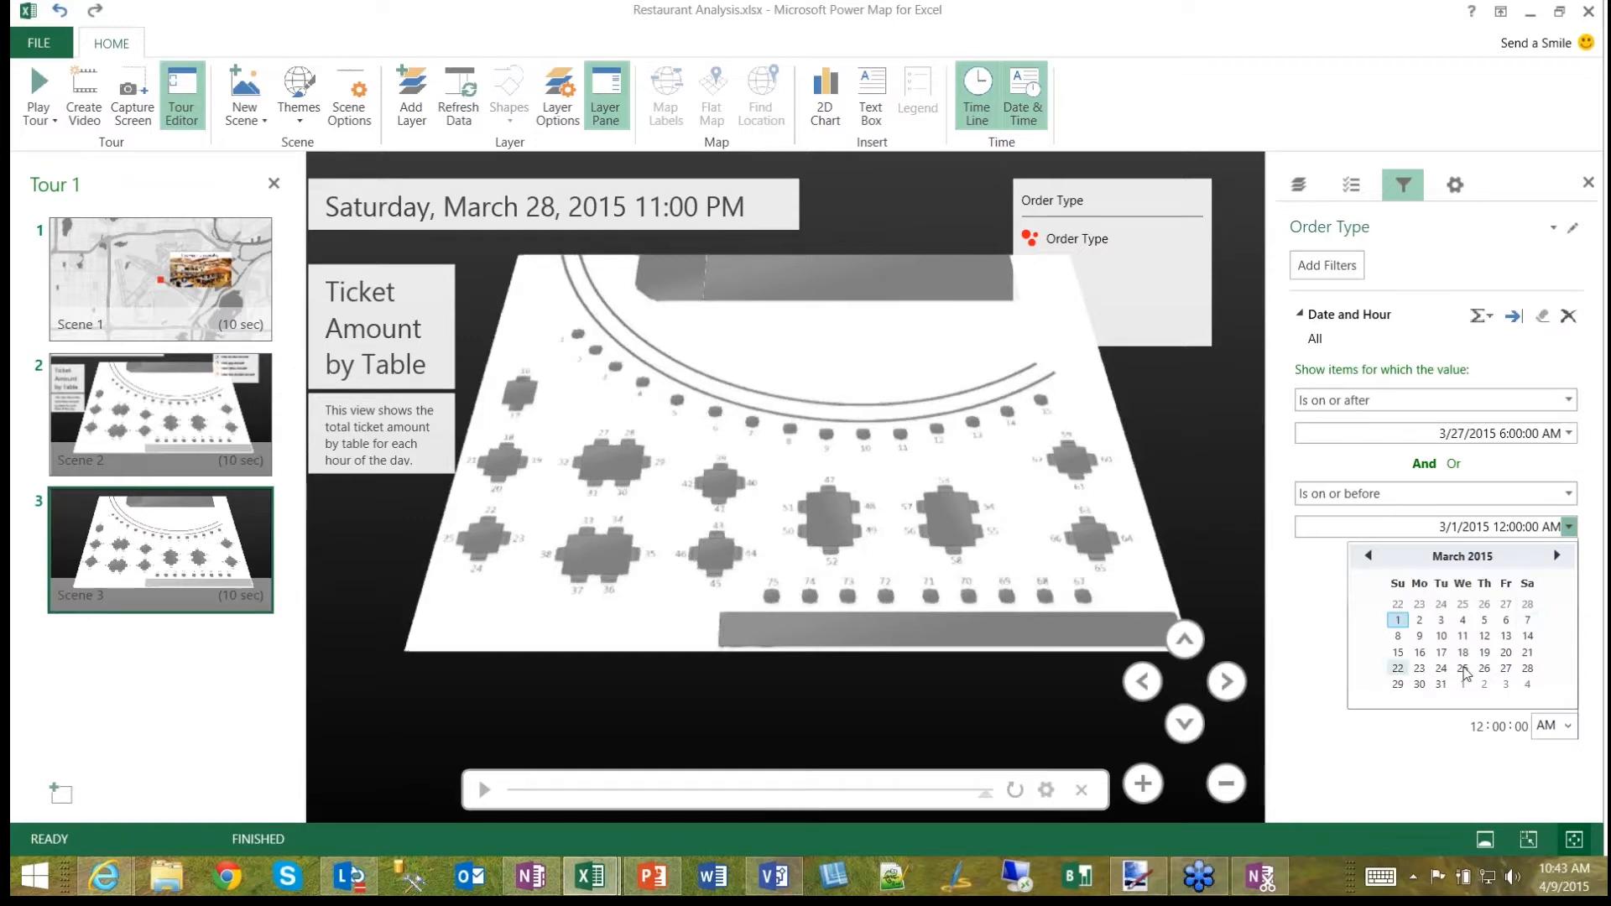
{"action": "left_click", "coordinate": [1508, 668]}
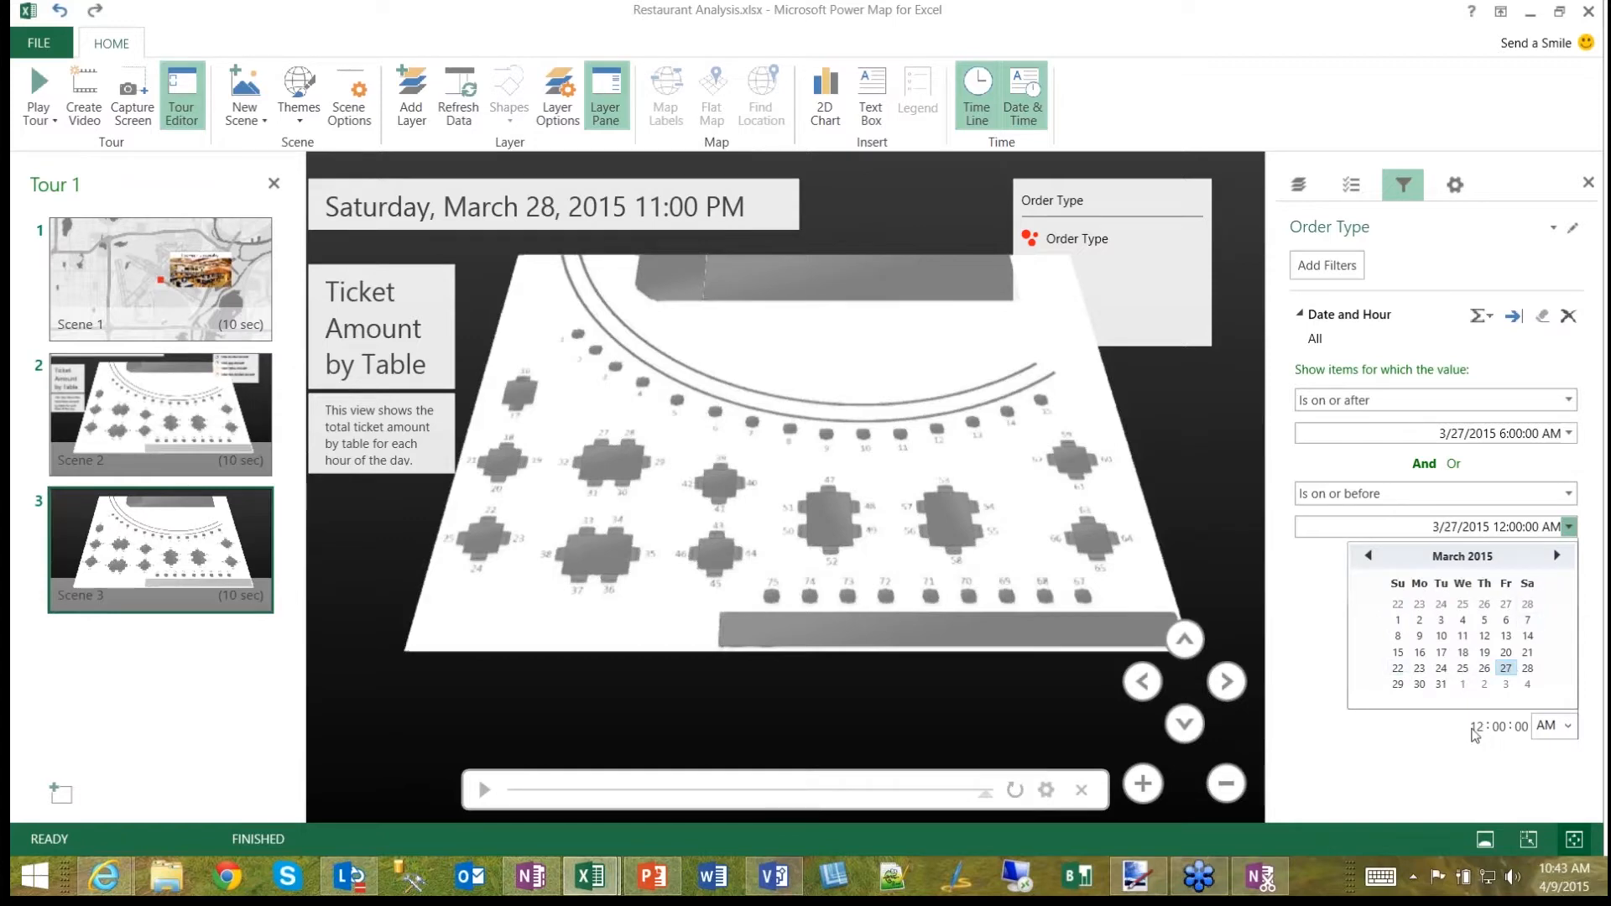
Step: Set the second condition's time to 10:00:00 PM and apply the Date and Hour filter
{"action": "left_click", "coordinate": [1479, 727]}
{"action": "type", "text": "10"}
{"action": "left_click", "coordinate": [1568, 727]}
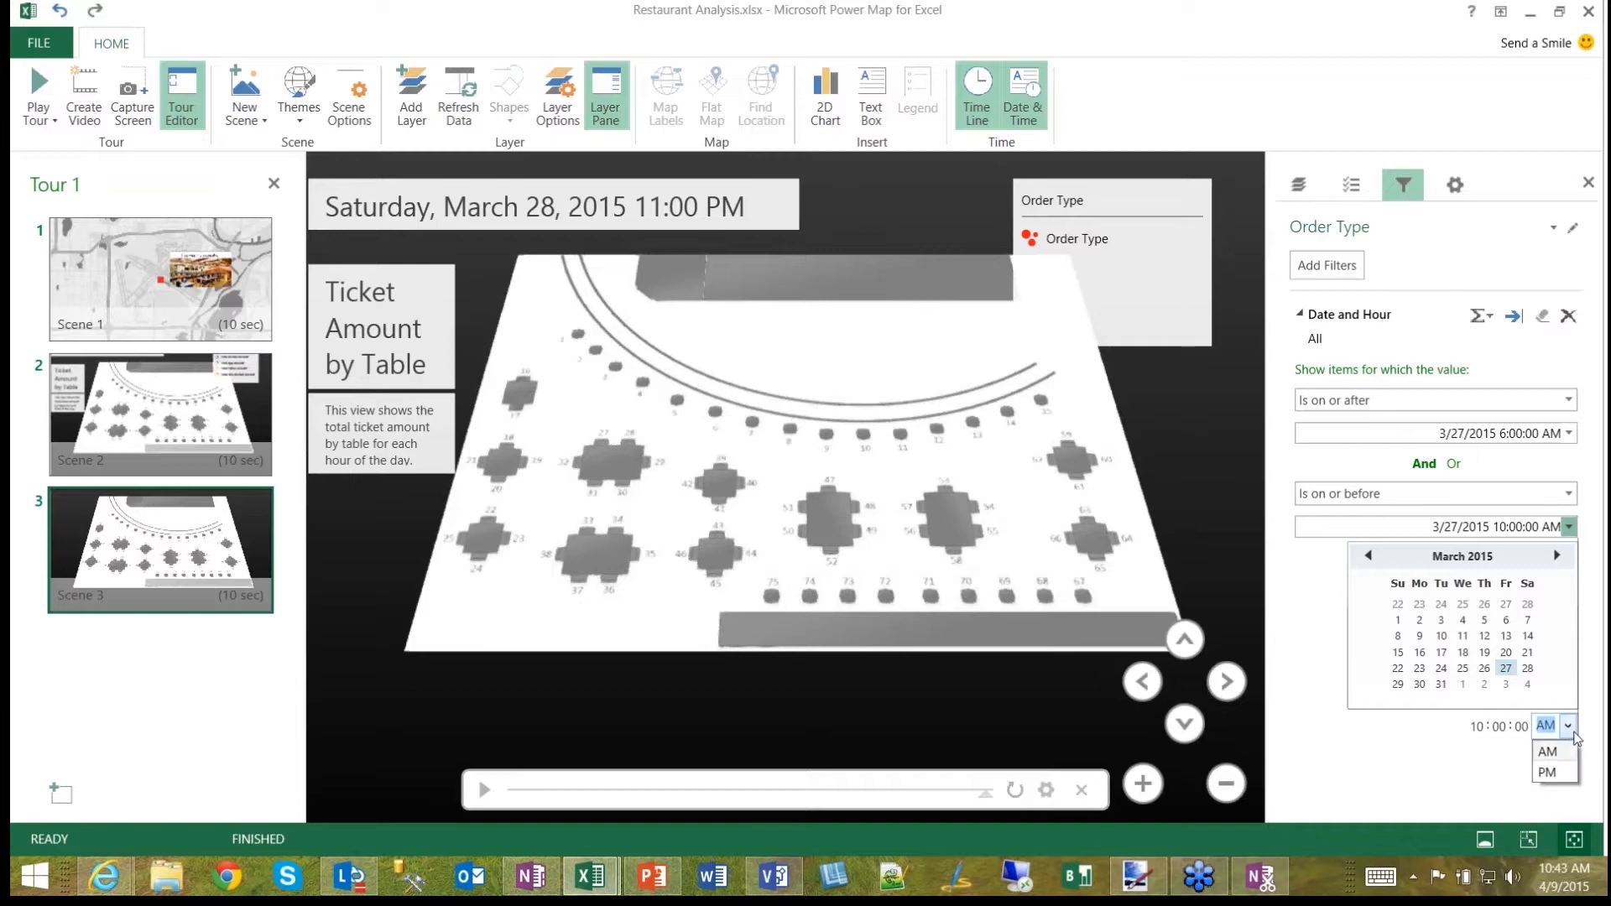
{"action": "left_click", "coordinate": [1562, 784]}
{"action": "left_click", "coordinate": [1503, 785]}
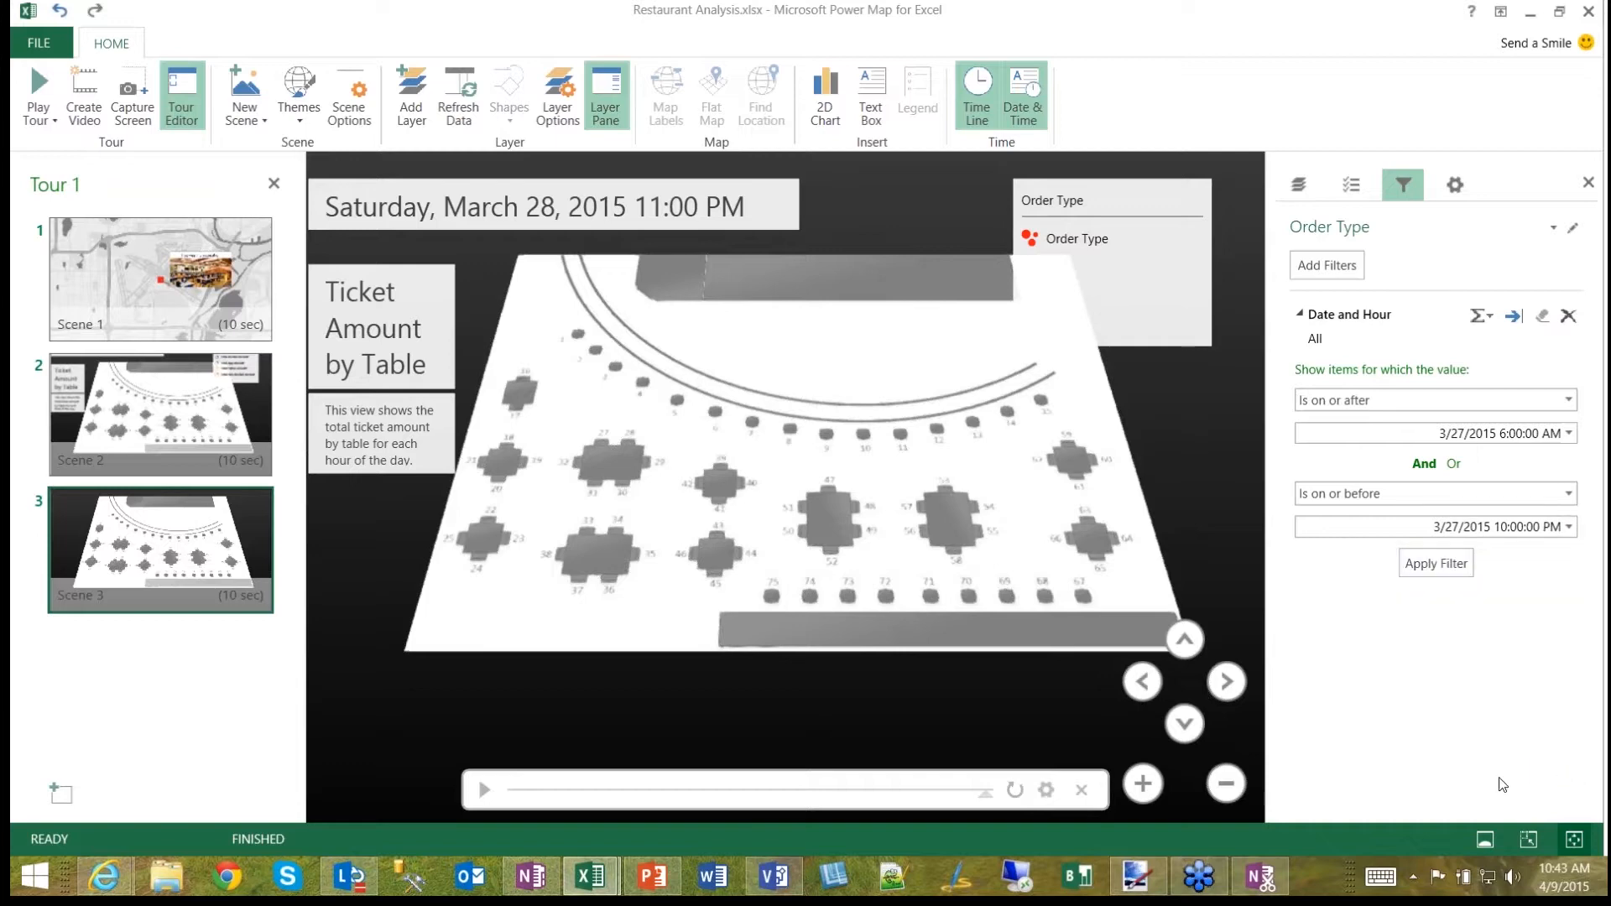
{"action": "left_click", "coordinate": [1439, 567]}
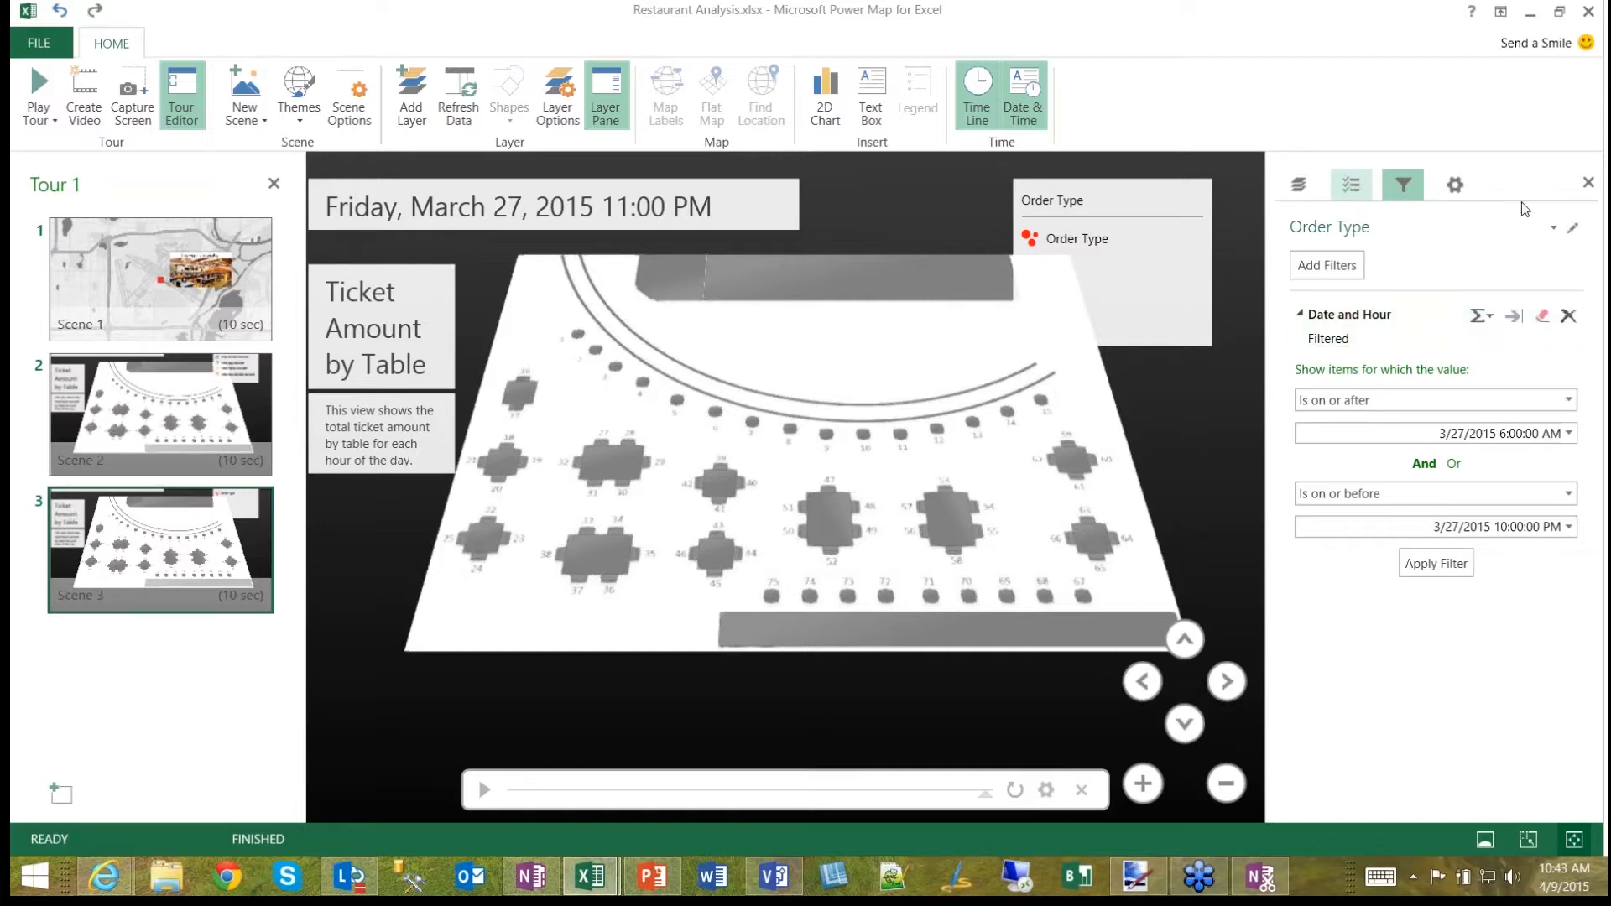
Step: Add the Tickets table's Alcohol field as the layer's value and change the visualization to a heat map
{"action": "left_click", "coordinate": [1349, 185]}
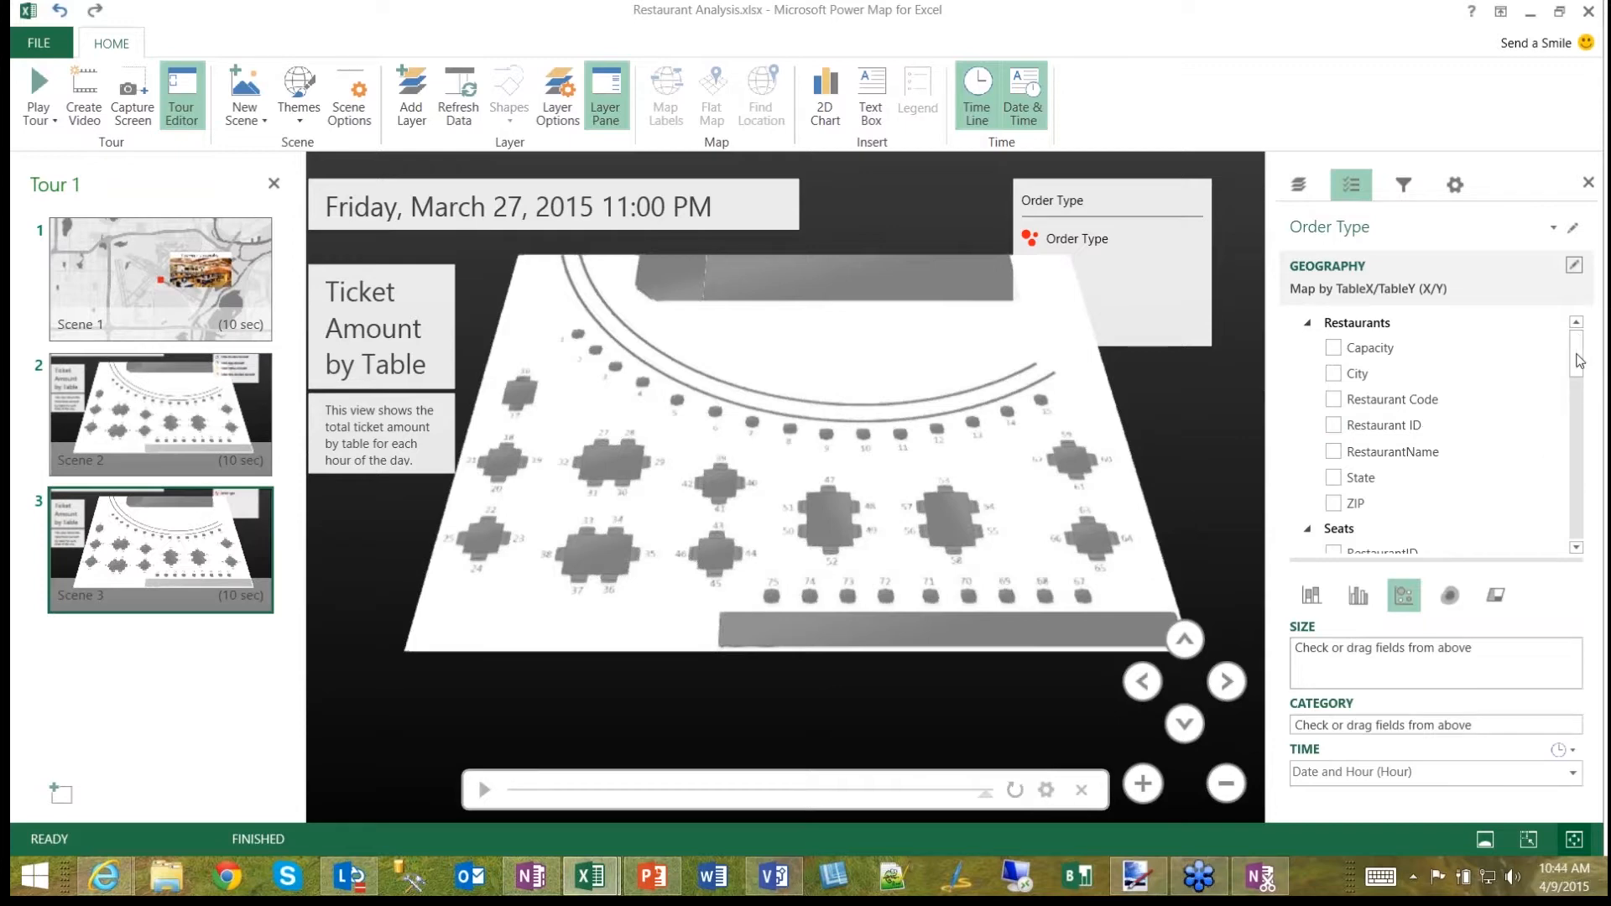
{"action": "scroll", "coordinate": [1582, 363], "scroll_direction": "down", "scroll_amount": 5}
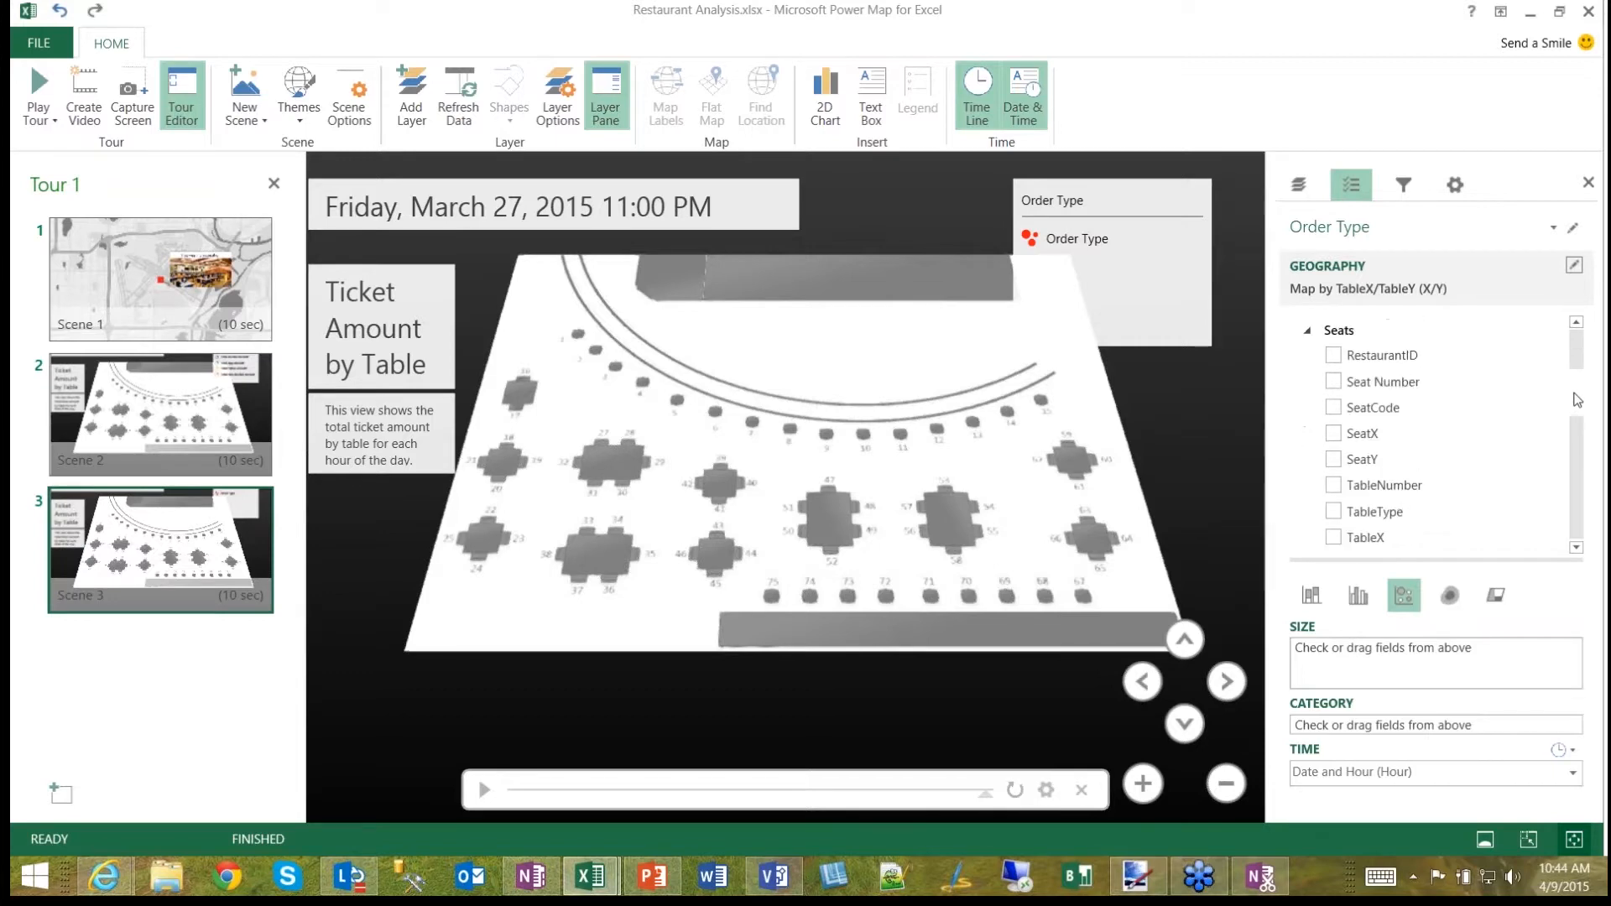
{"action": "scroll", "coordinate": [1580, 422], "scroll_direction": "down", "scroll_amount": 5}
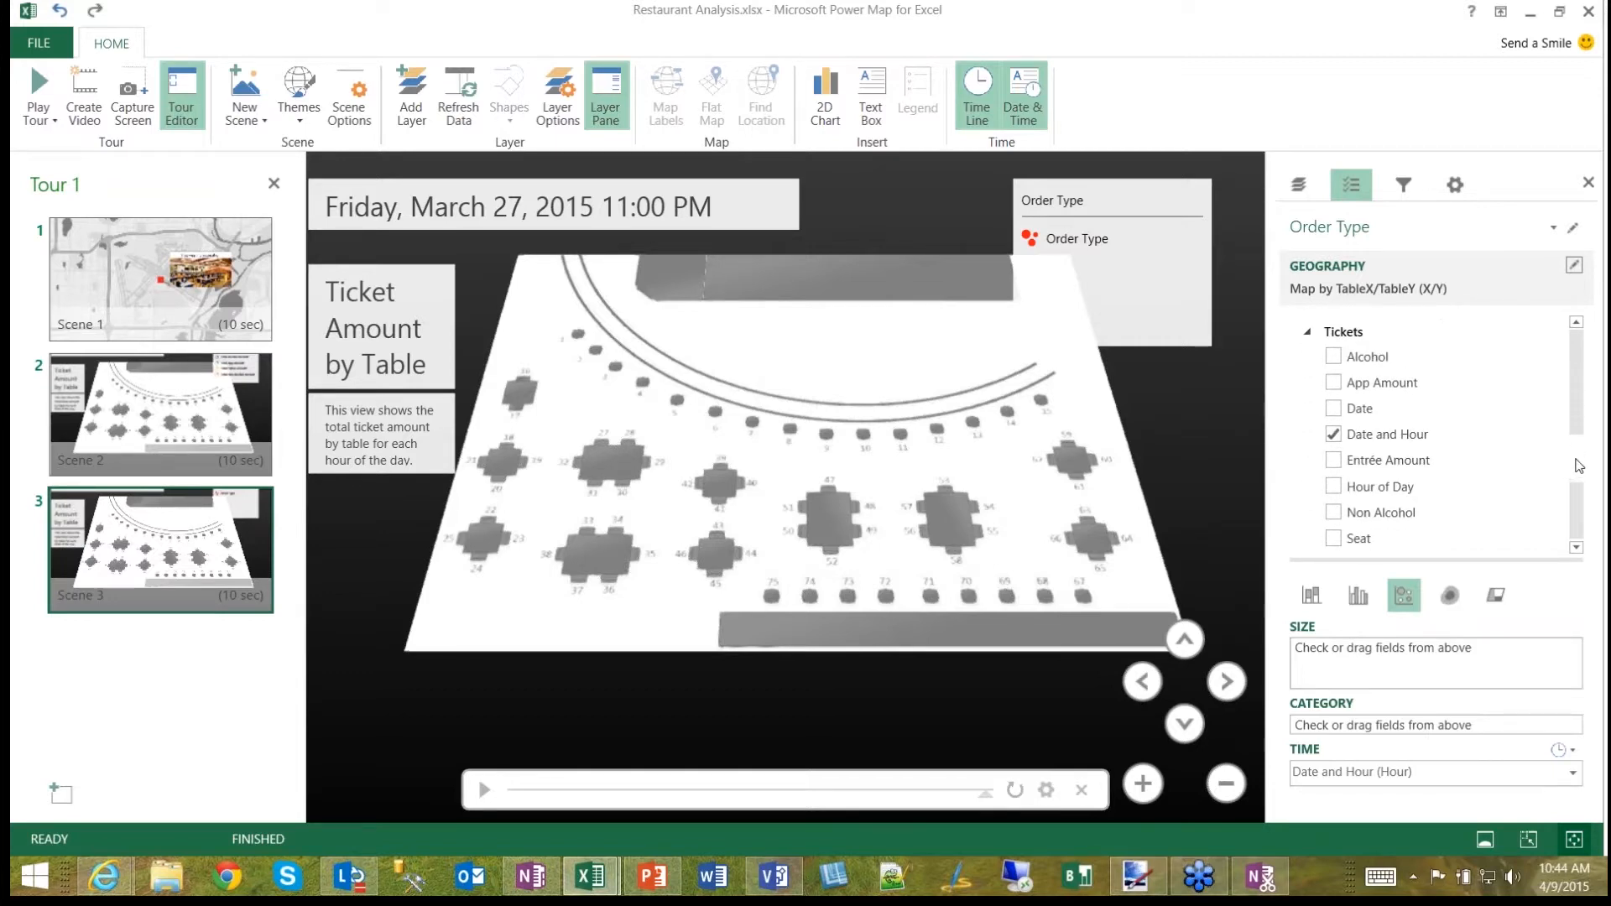
{"action": "scroll", "coordinate": [1579, 466], "scroll_direction": "down", "scroll_amount": 5}
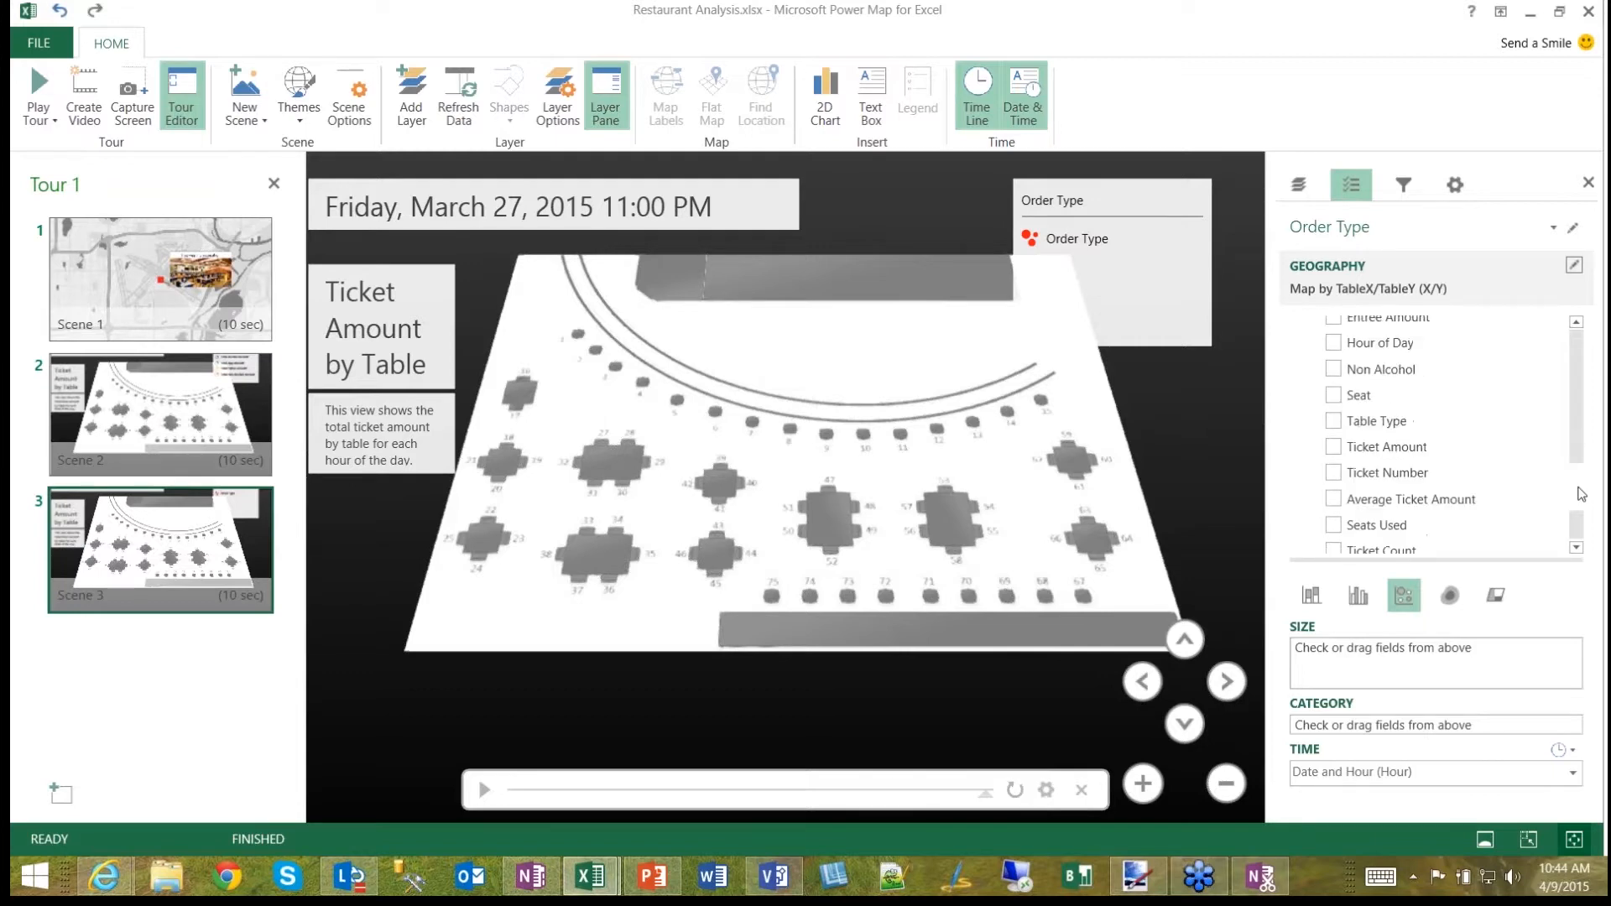
{"action": "left_click_drag", "start_coordinate": [1579, 487], "coordinate": [1589, 430]}
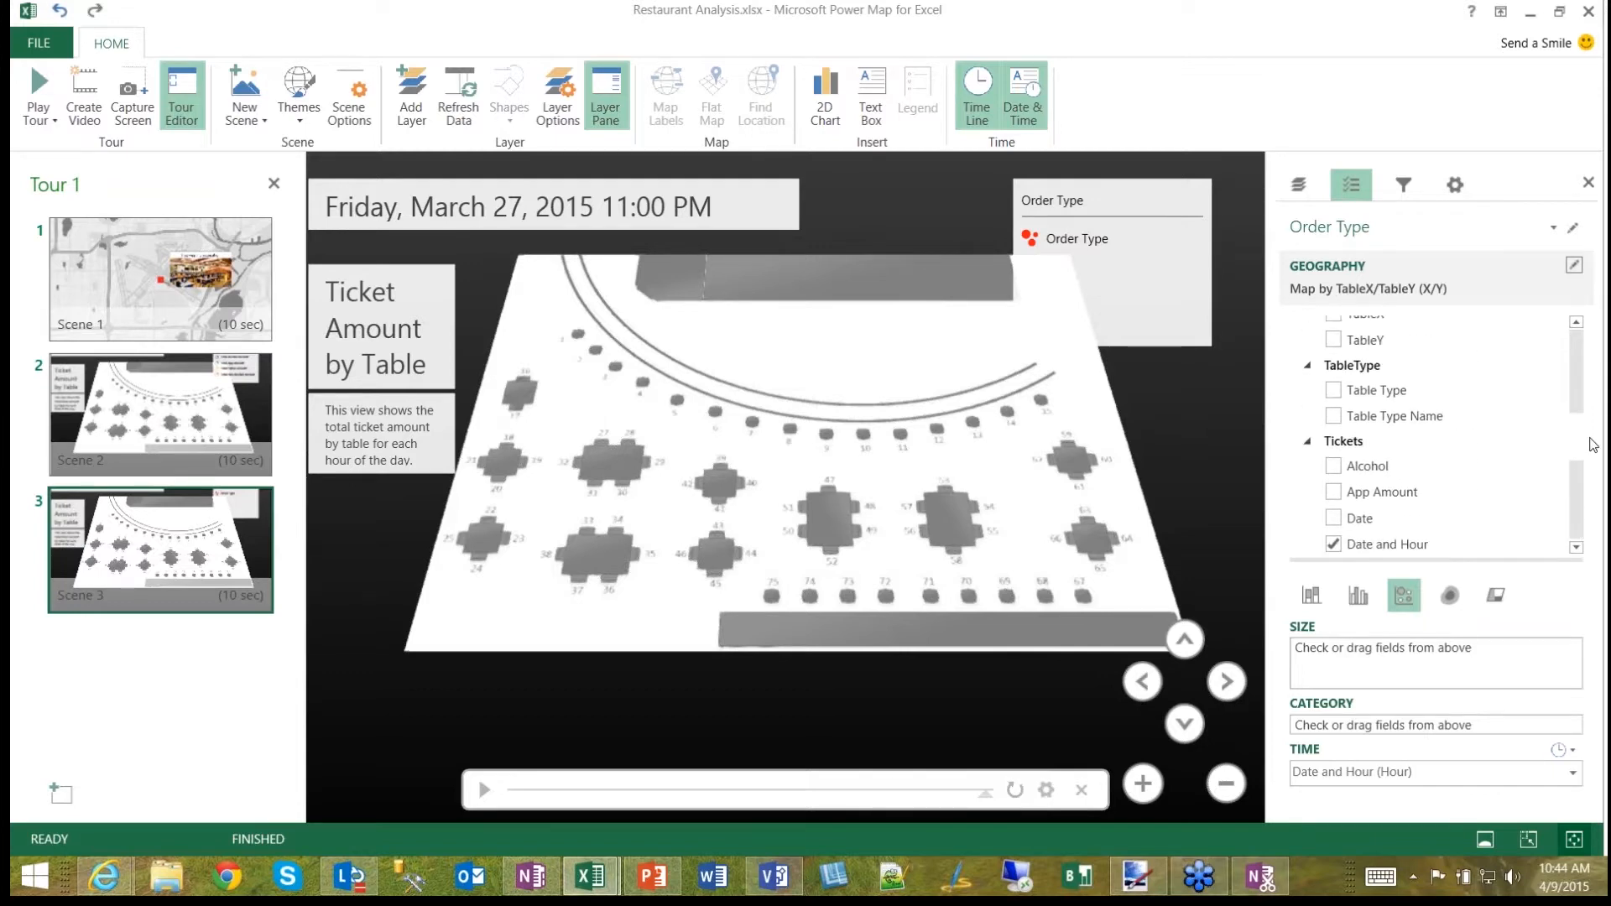
{"action": "left_click", "coordinate": [1334, 458]}
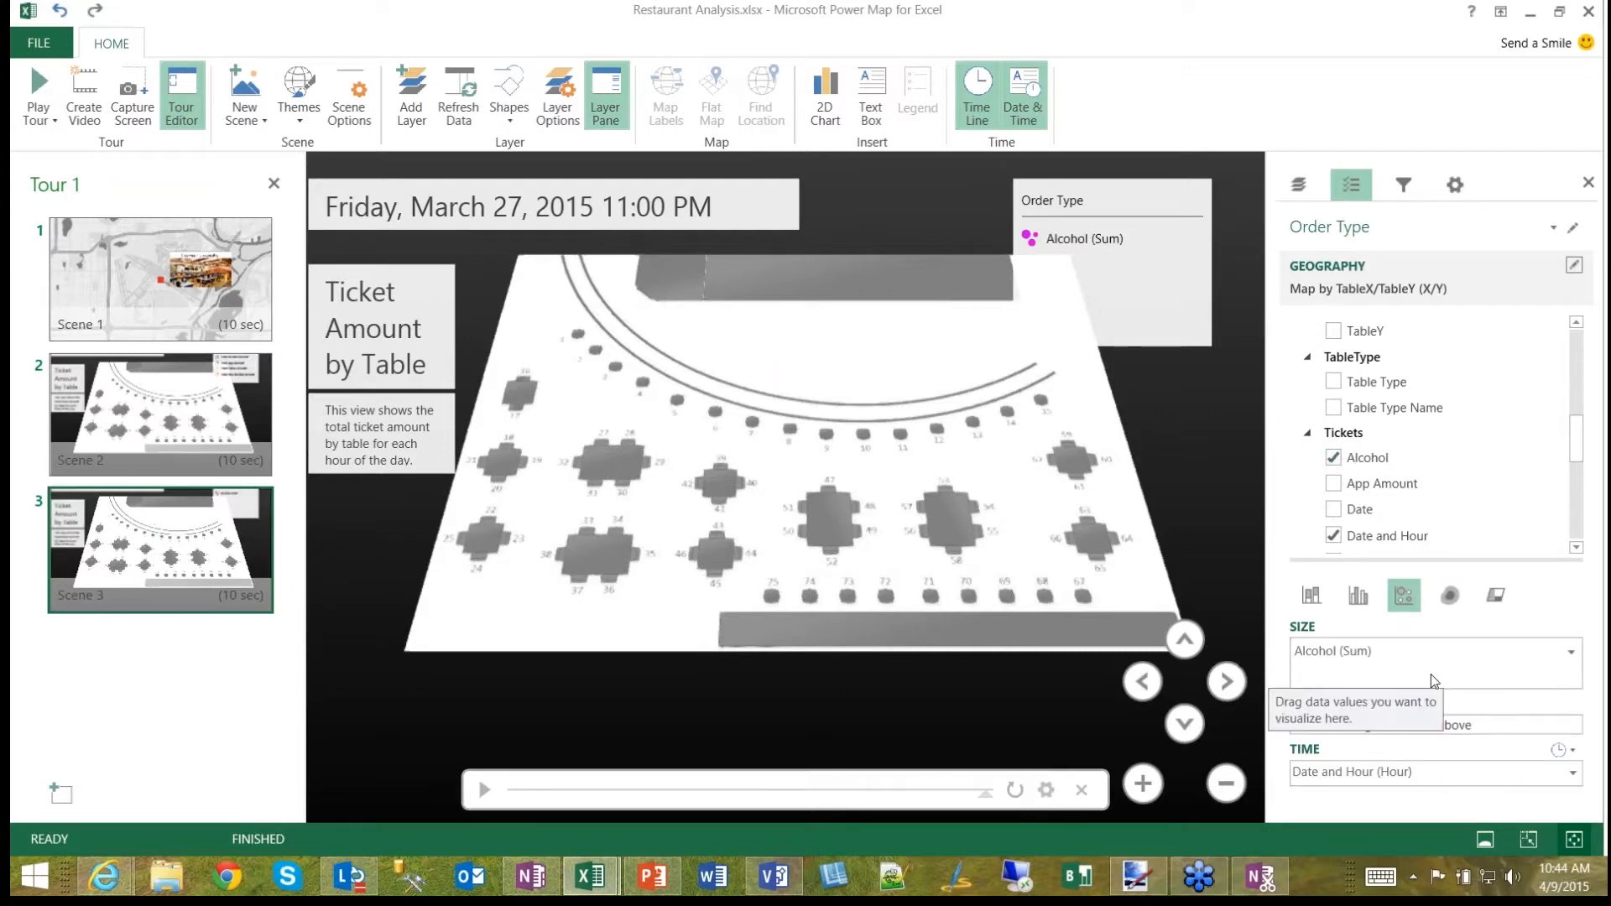
{"action": "left_click", "coordinate": [1449, 597]}
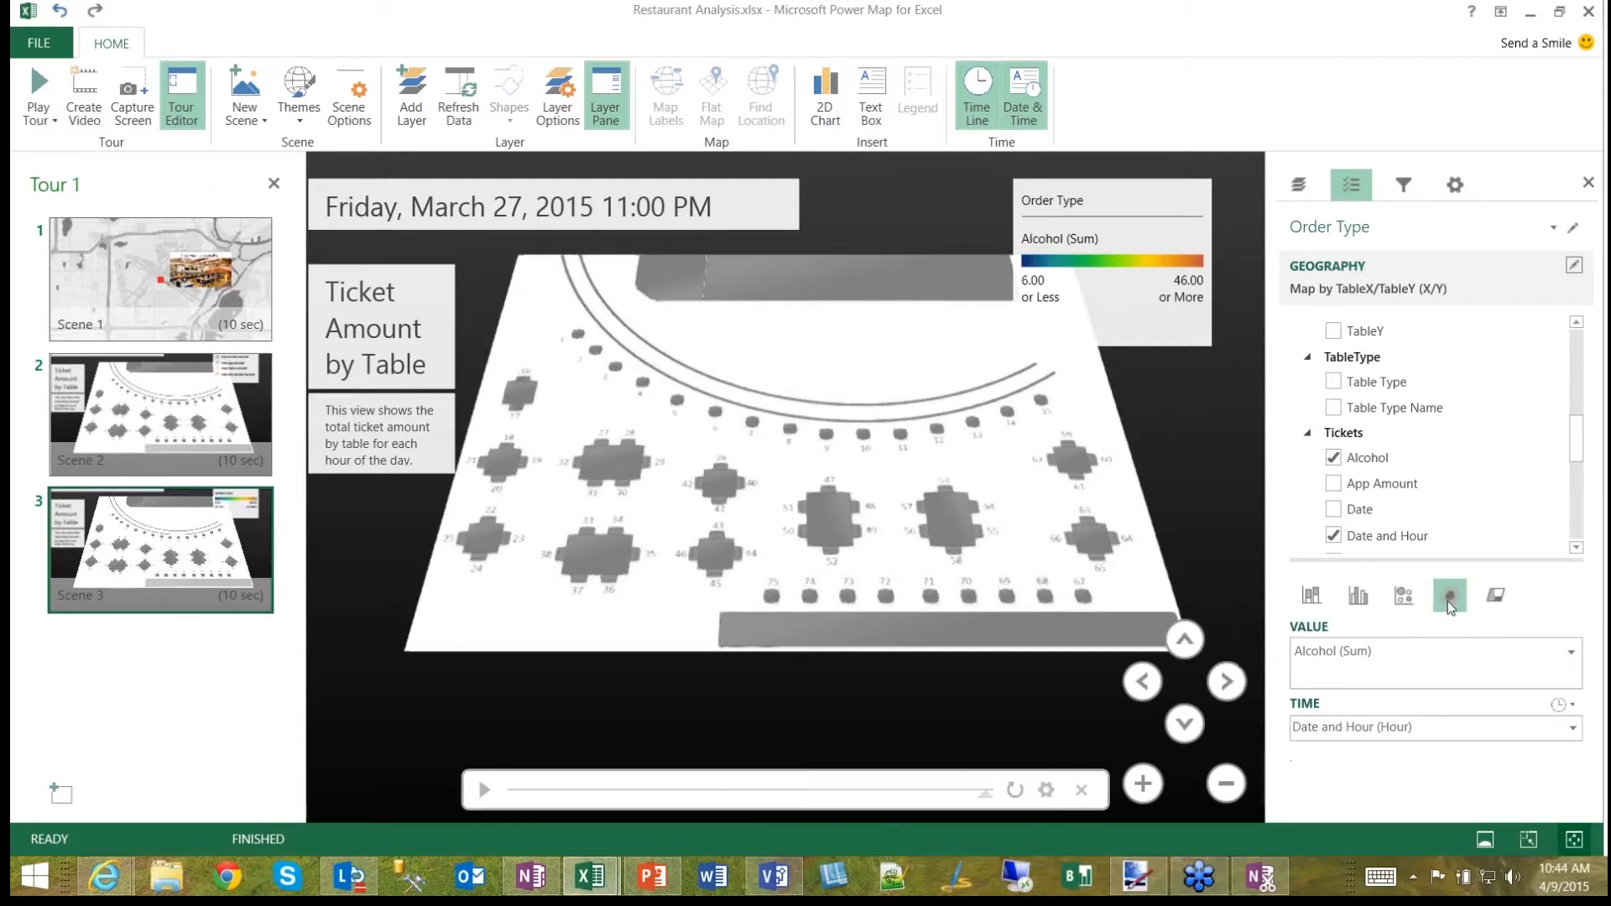
Step: Set the heat map's time option to Data accumulates over time and play the timeline
{"action": "left_click", "coordinate": [1041, 319]}
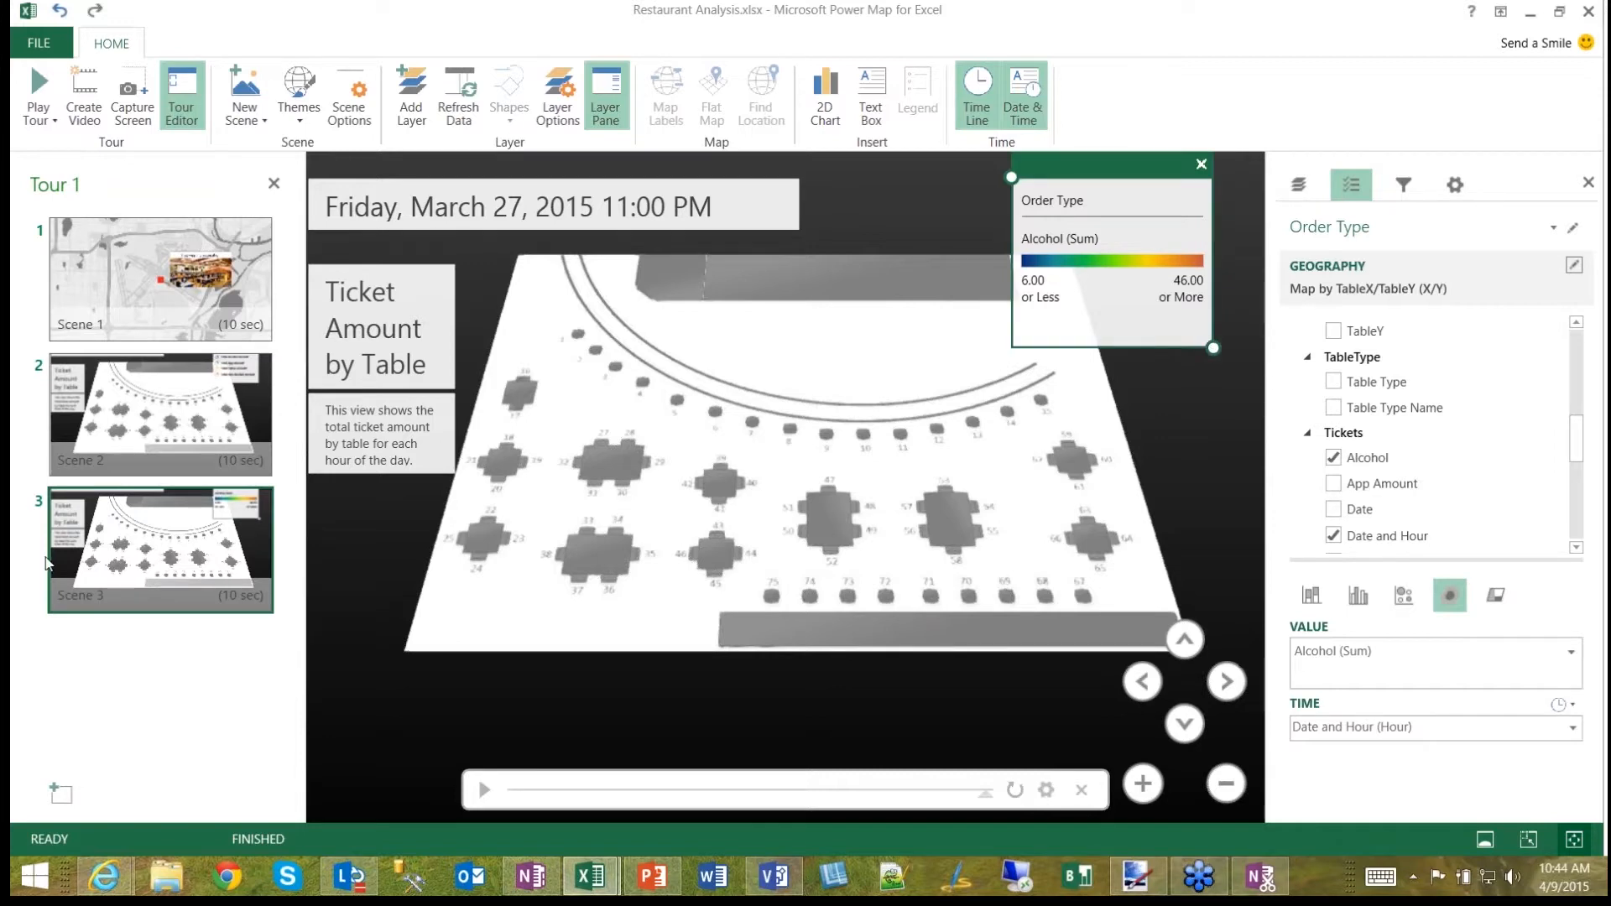
{"action": "left_click", "coordinate": [485, 791]}
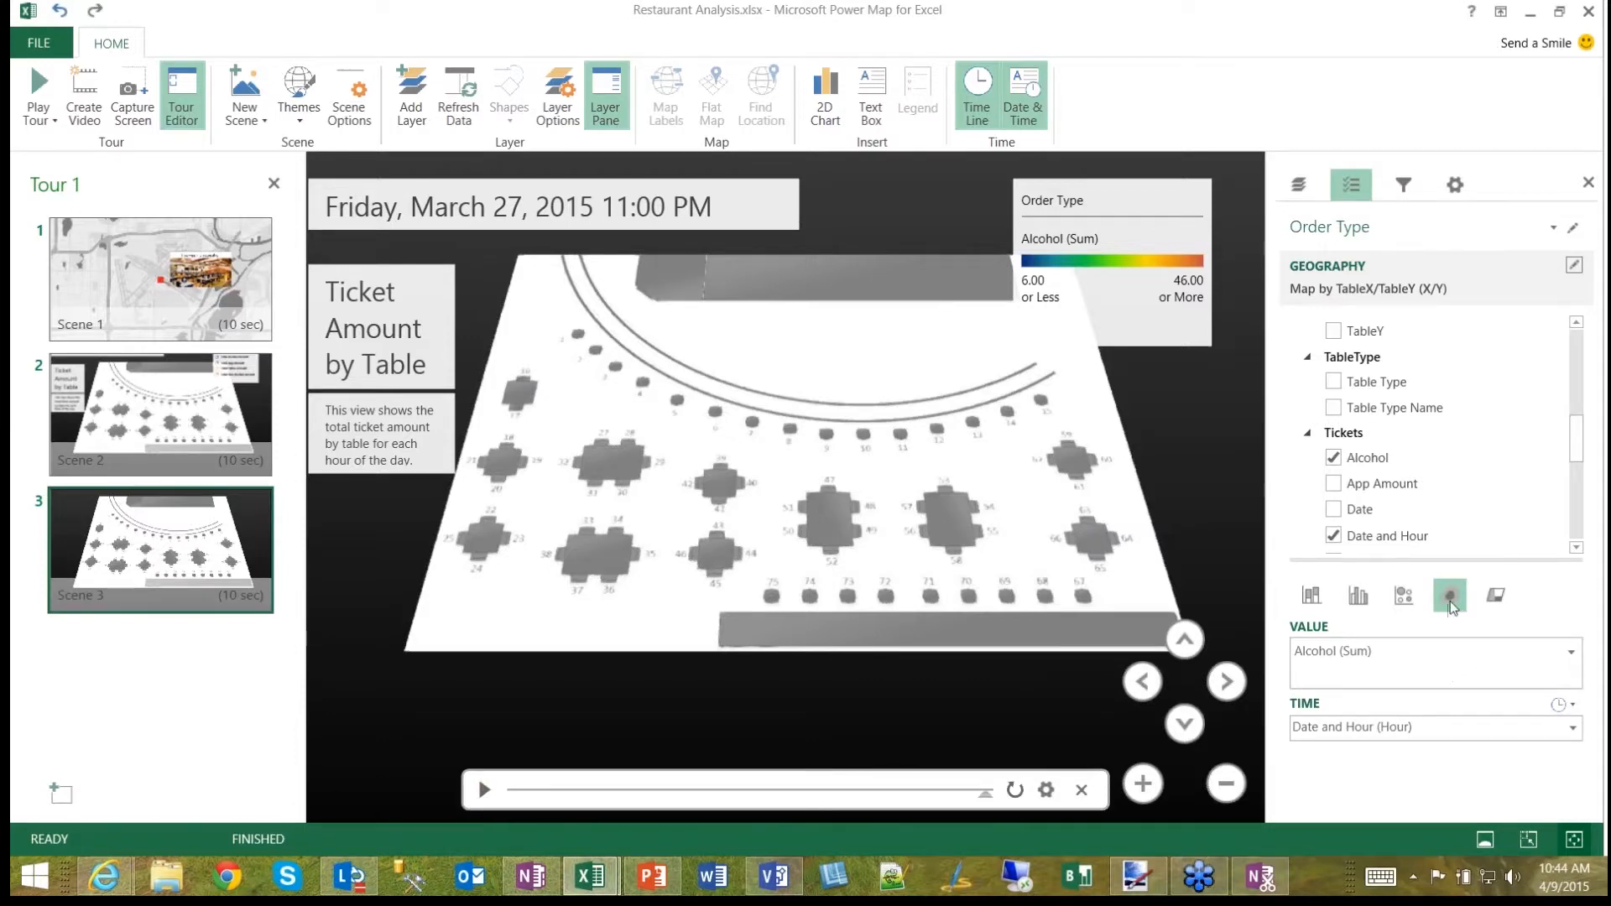
{"action": "left_click", "coordinate": [1568, 705]}
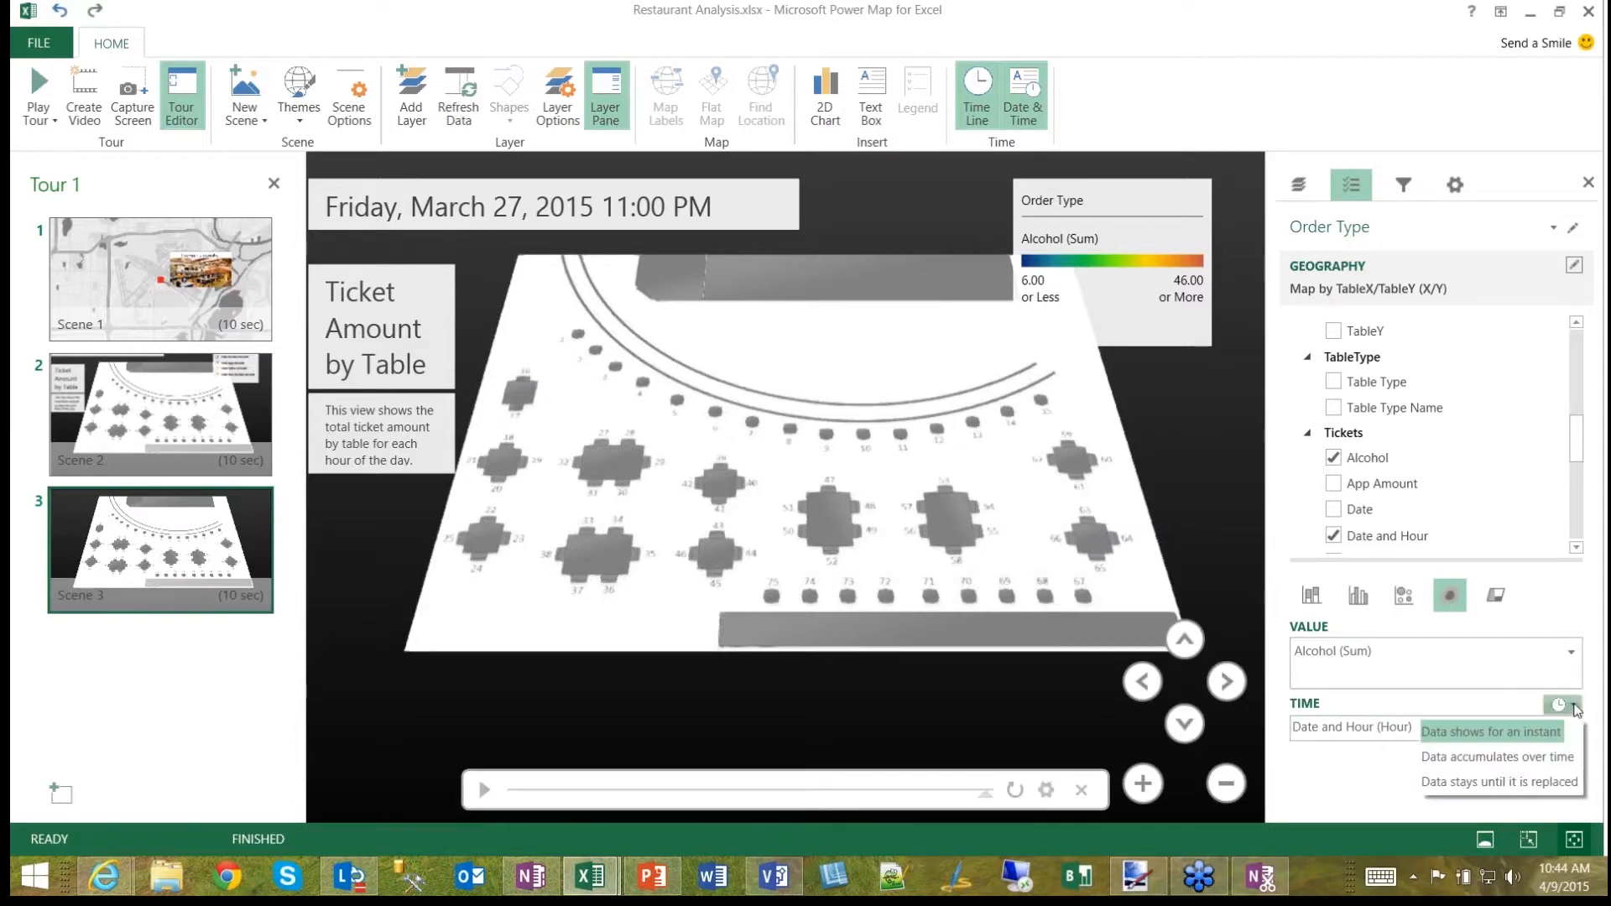
{"action": "left_click", "coordinate": [1555, 758]}
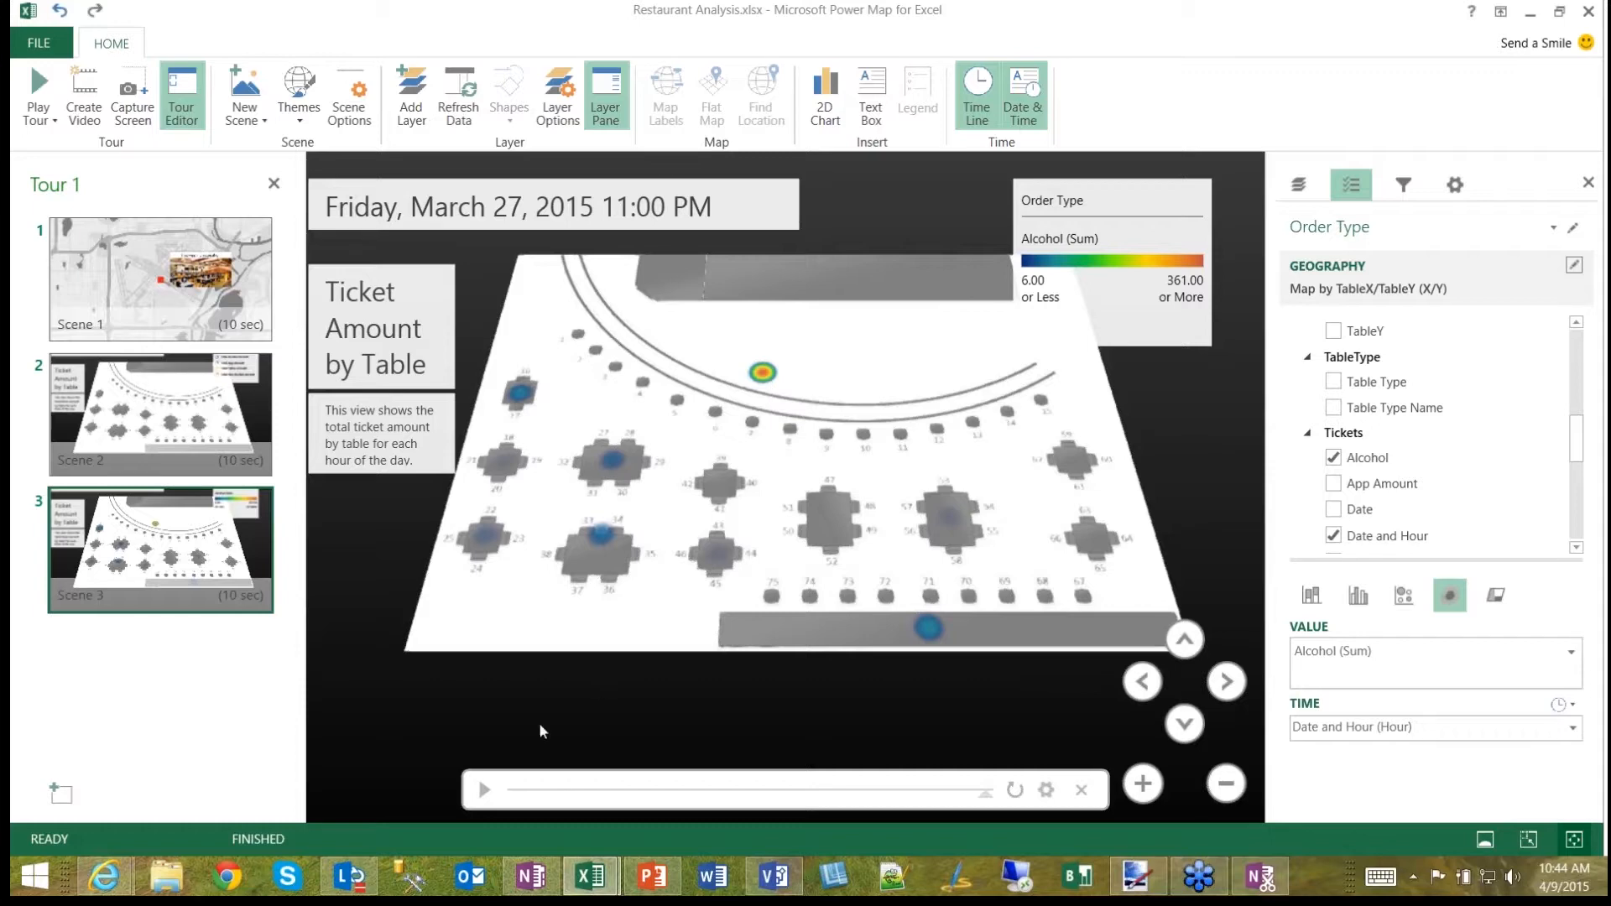
{"action": "left_click", "coordinate": [485, 790]}
Step: Edit the layer's geography and add the Seats table's SeatX and SeatY fields
{"action": "left_click", "coordinate": [1573, 267]}
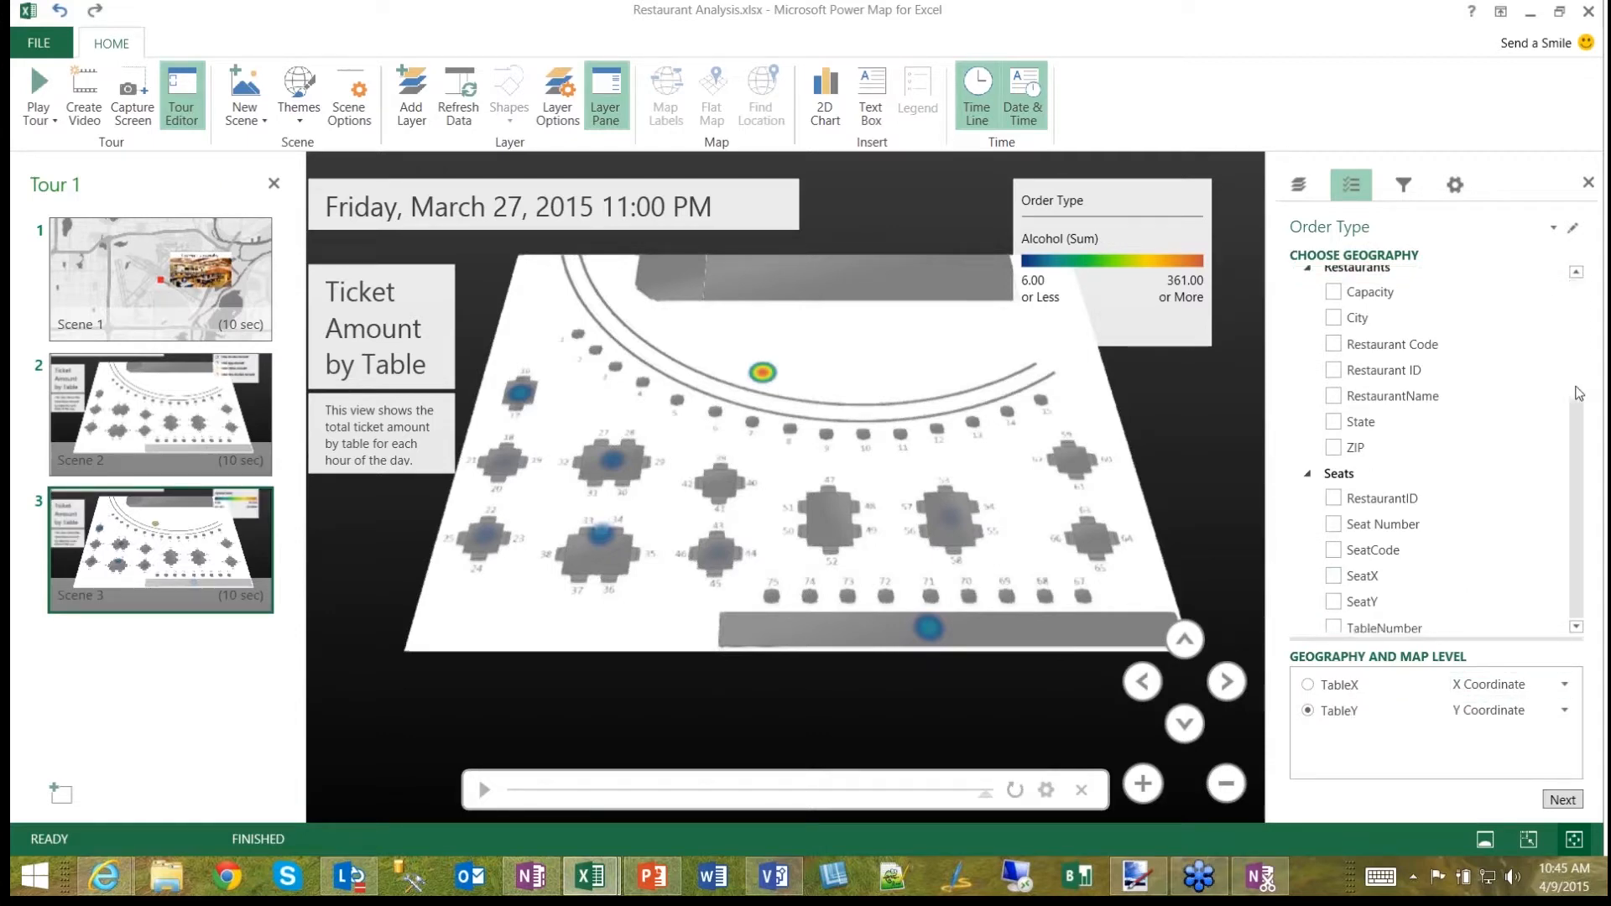
{"action": "scroll", "coordinate": [1578, 370], "scroll_direction": "down", "scroll_amount": 5}
{"action": "scroll", "coordinate": [1573, 362], "scroll_direction": "up", "scroll_amount": 5}
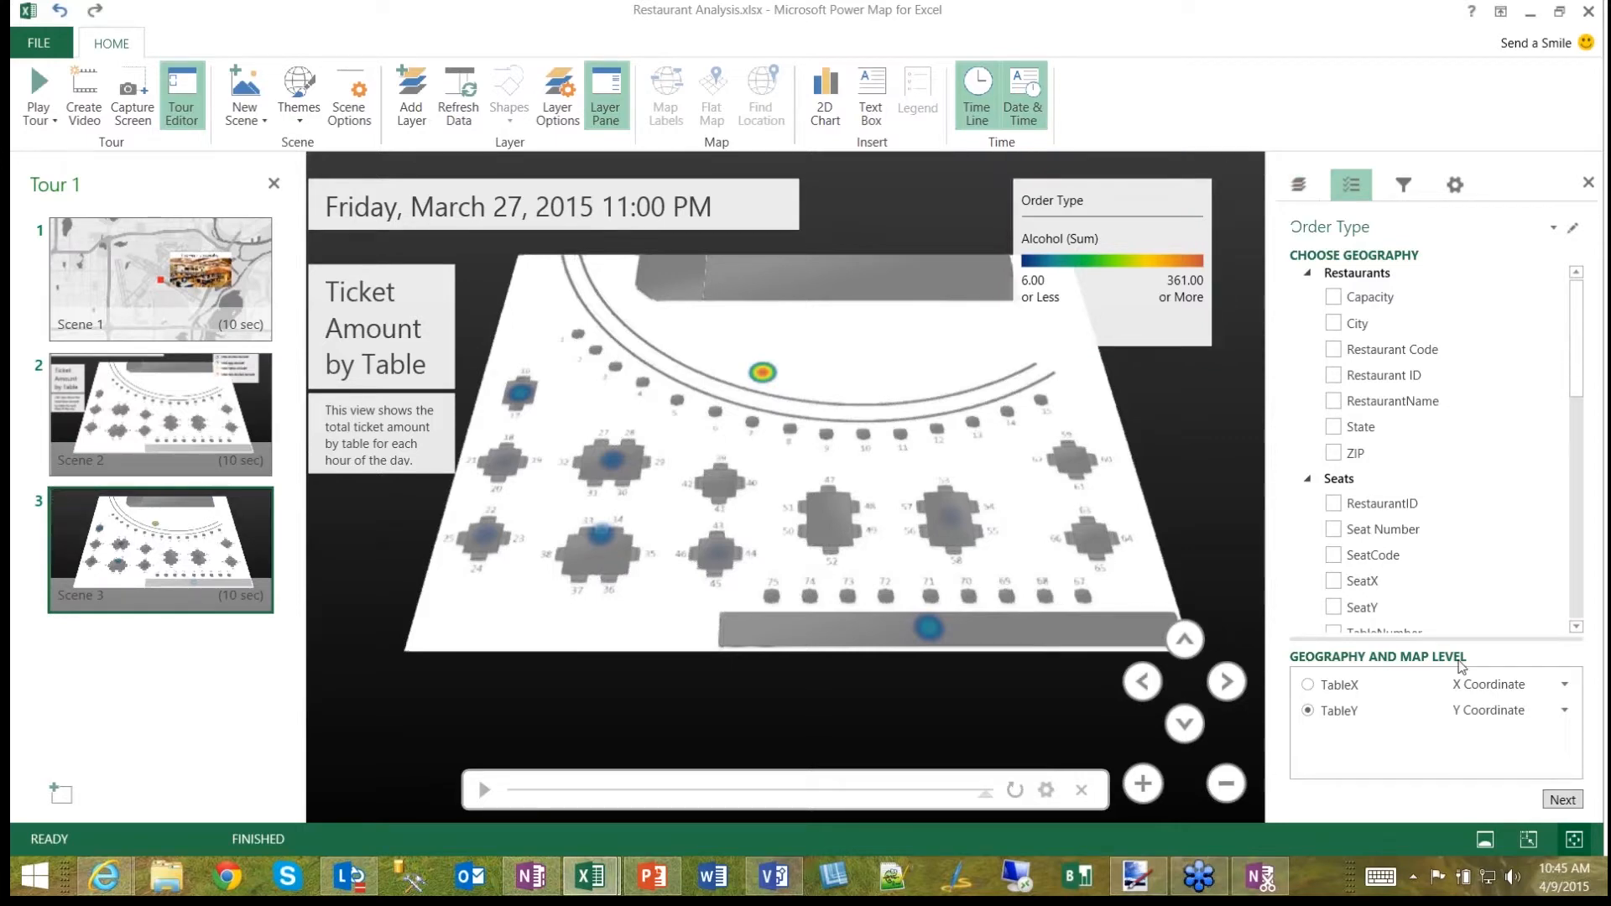
{"action": "left_click", "coordinate": [1335, 581]}
{"action": "left_click", "coordinate": [1336, 607]}
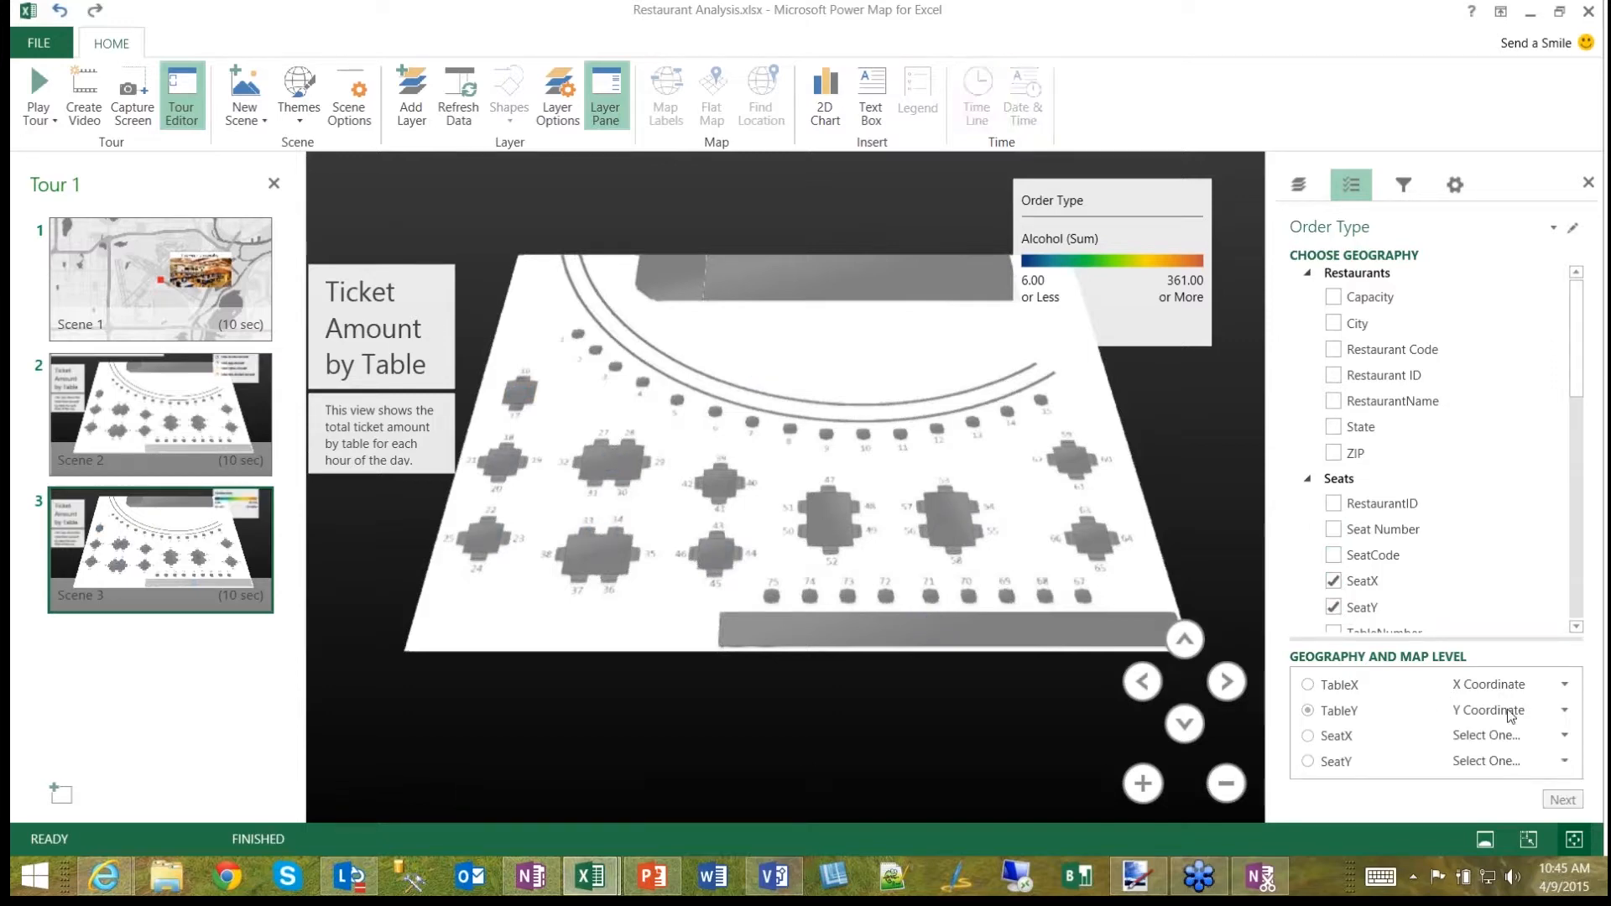
Step: Remove TableX and TableY from the layer's geography fields
{"action": "left_click", "coordinate": [1511, 685]}
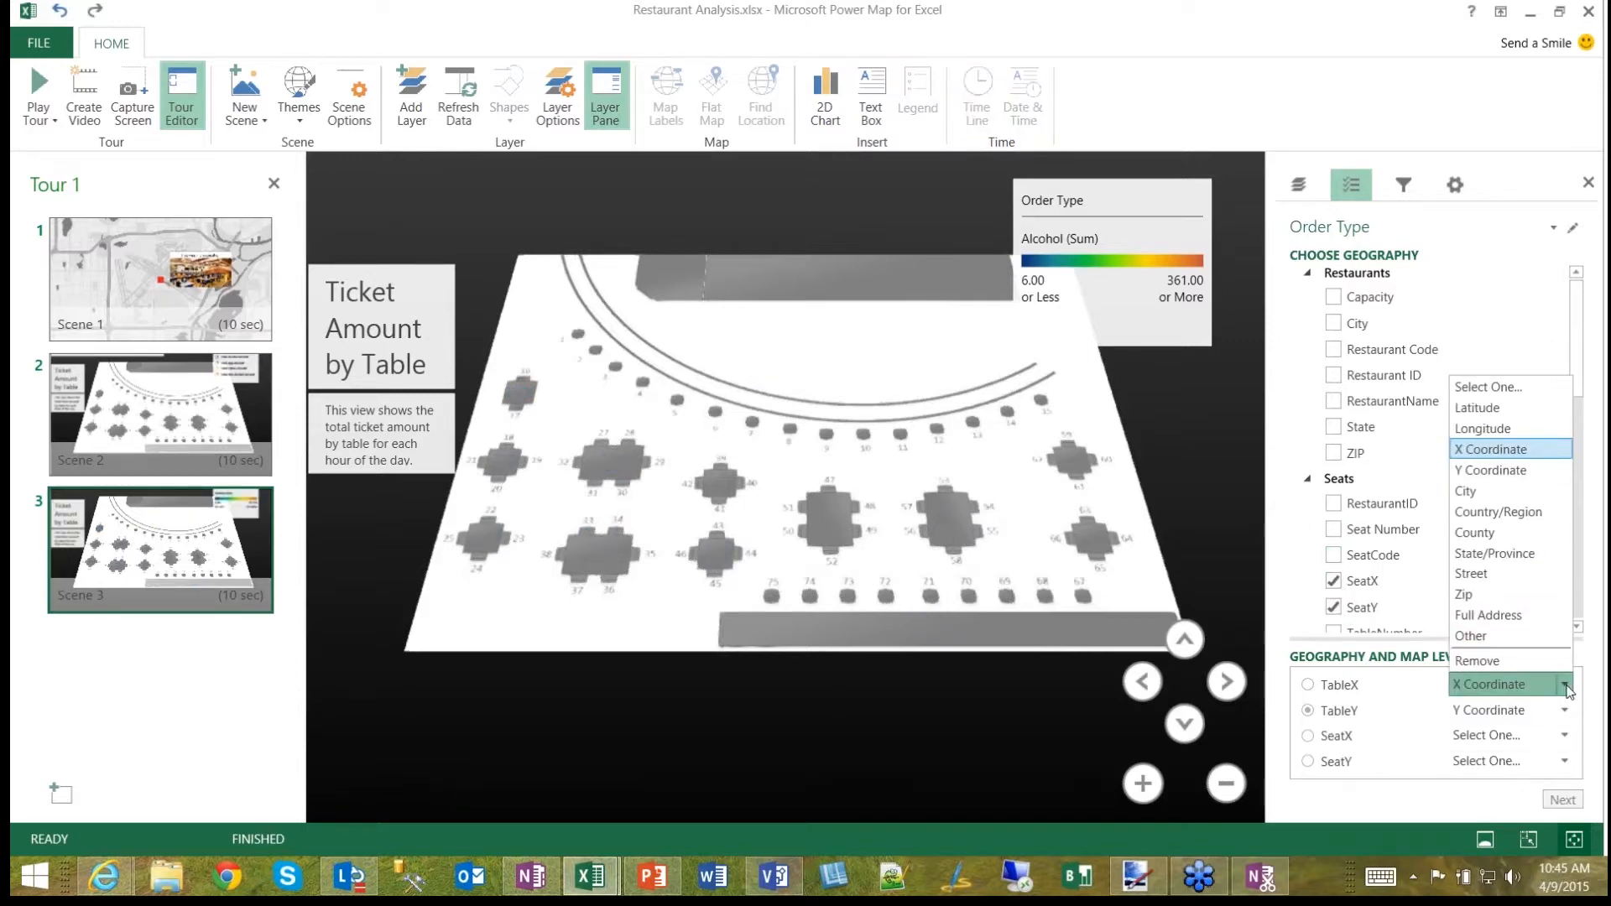
{"action": "left_click", "coordinate": [1518, 659]}
{"action": "left_click", "coordinate": [1565, 685]}
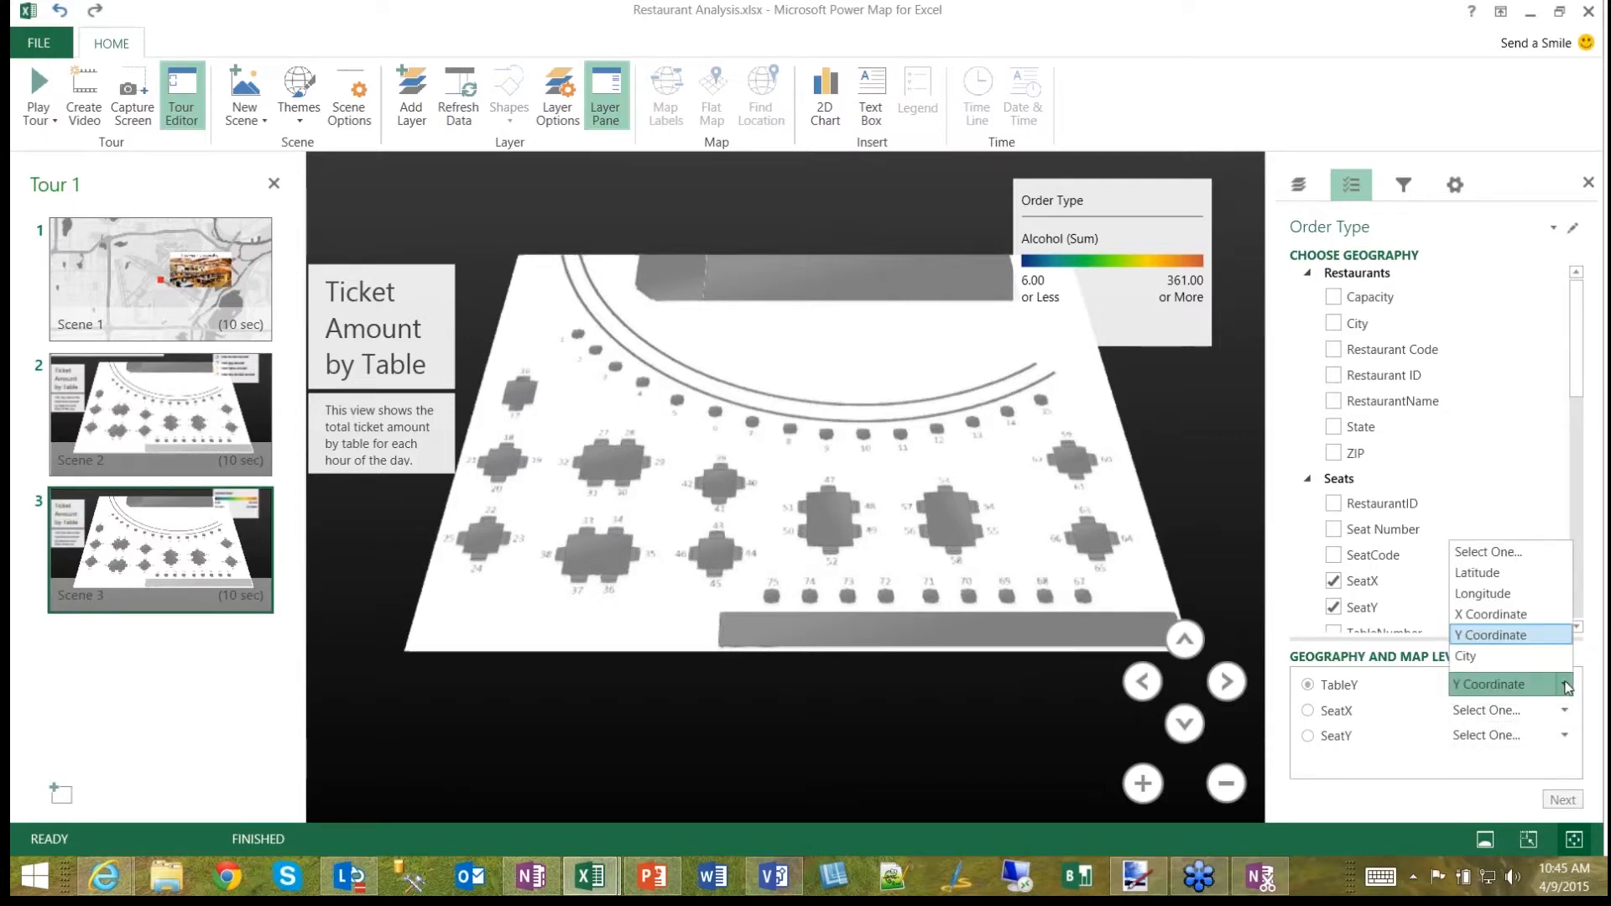
{"action": "left_click", "coordinate": [1545, 660]}
Step: Assign SeatX as the X Coordinate and SeatY as the Y Coordinate
{"action": "left_click", "coordinate": [1545, 691]}
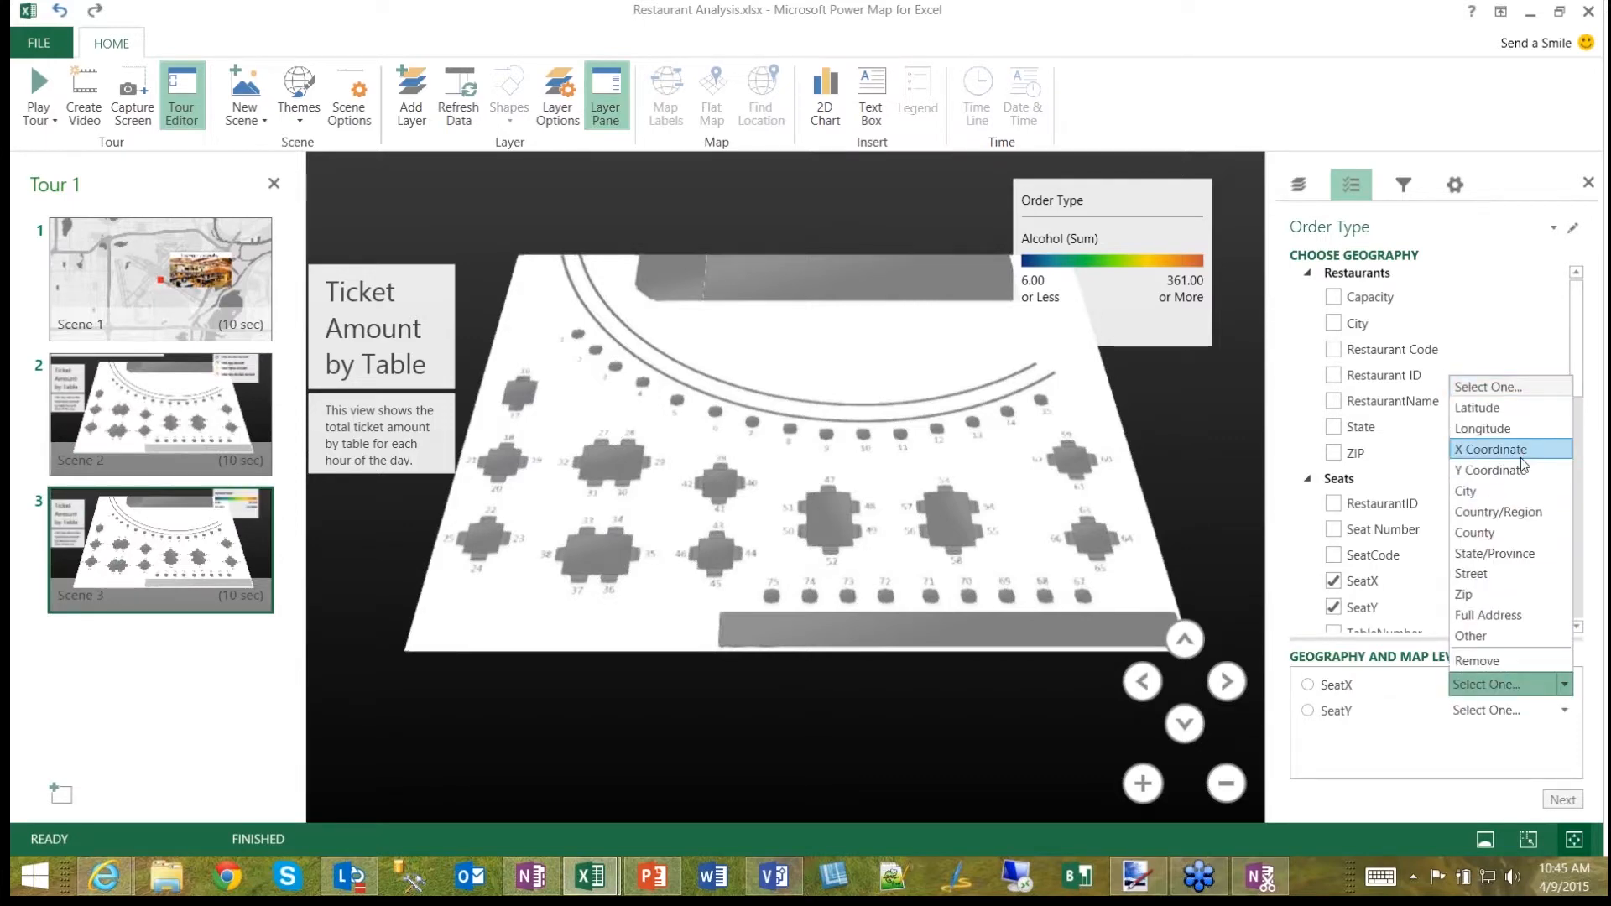
{"action": "left_click", "coordinate": [1523, 454]}
{"action": "left_click", "coordinate": [1559, 713]}
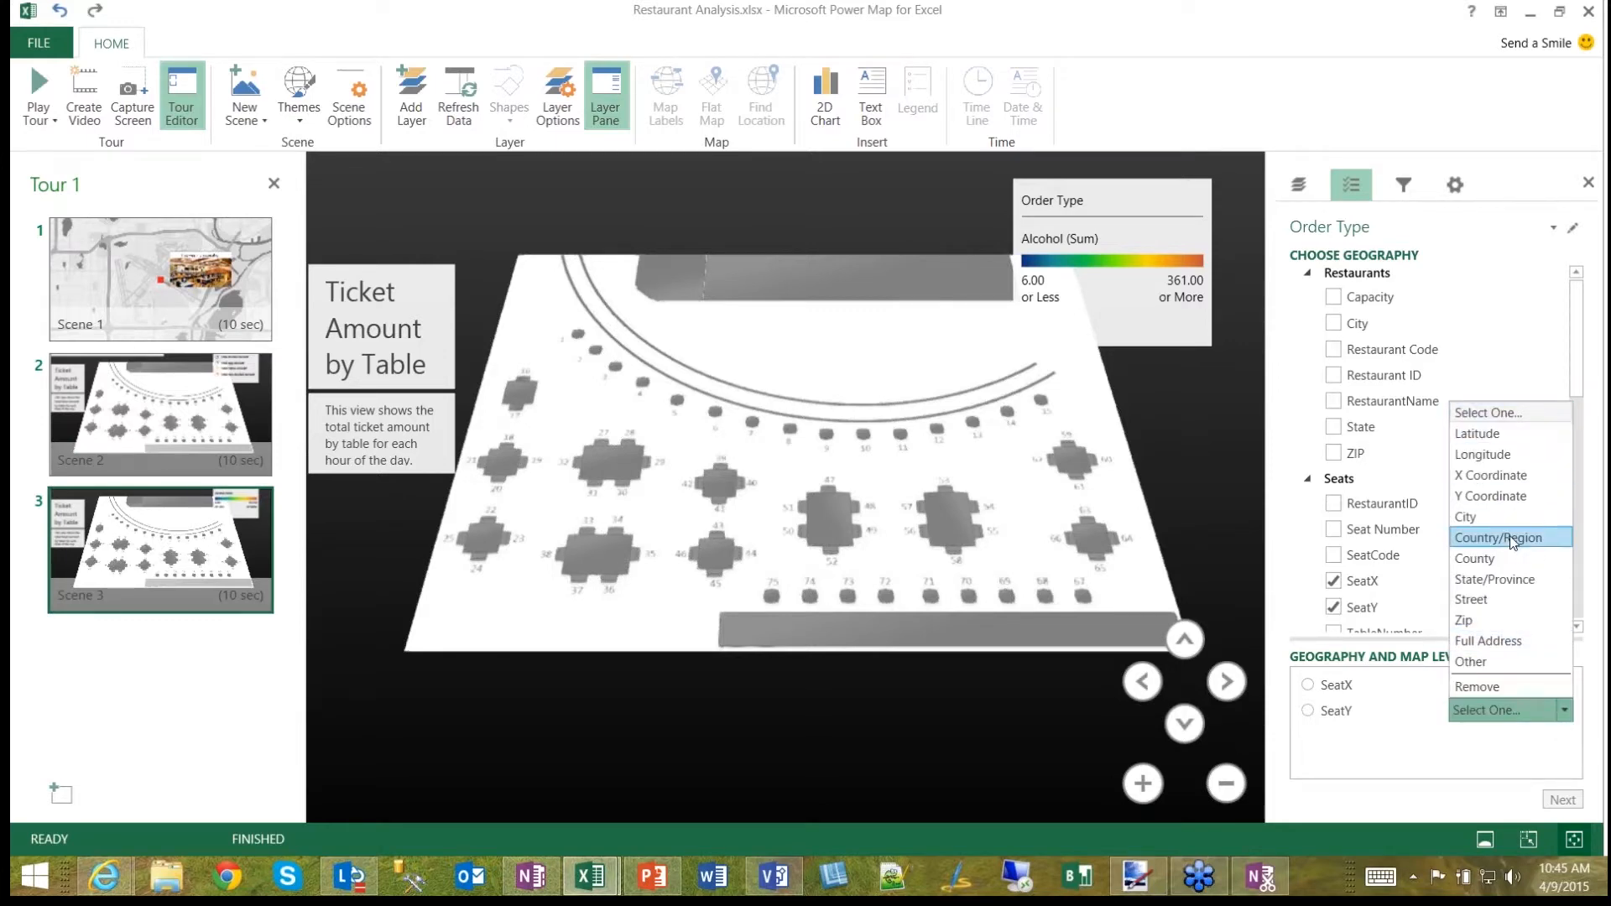
{"action": "left_click", "coordinate": [1503, 496]}
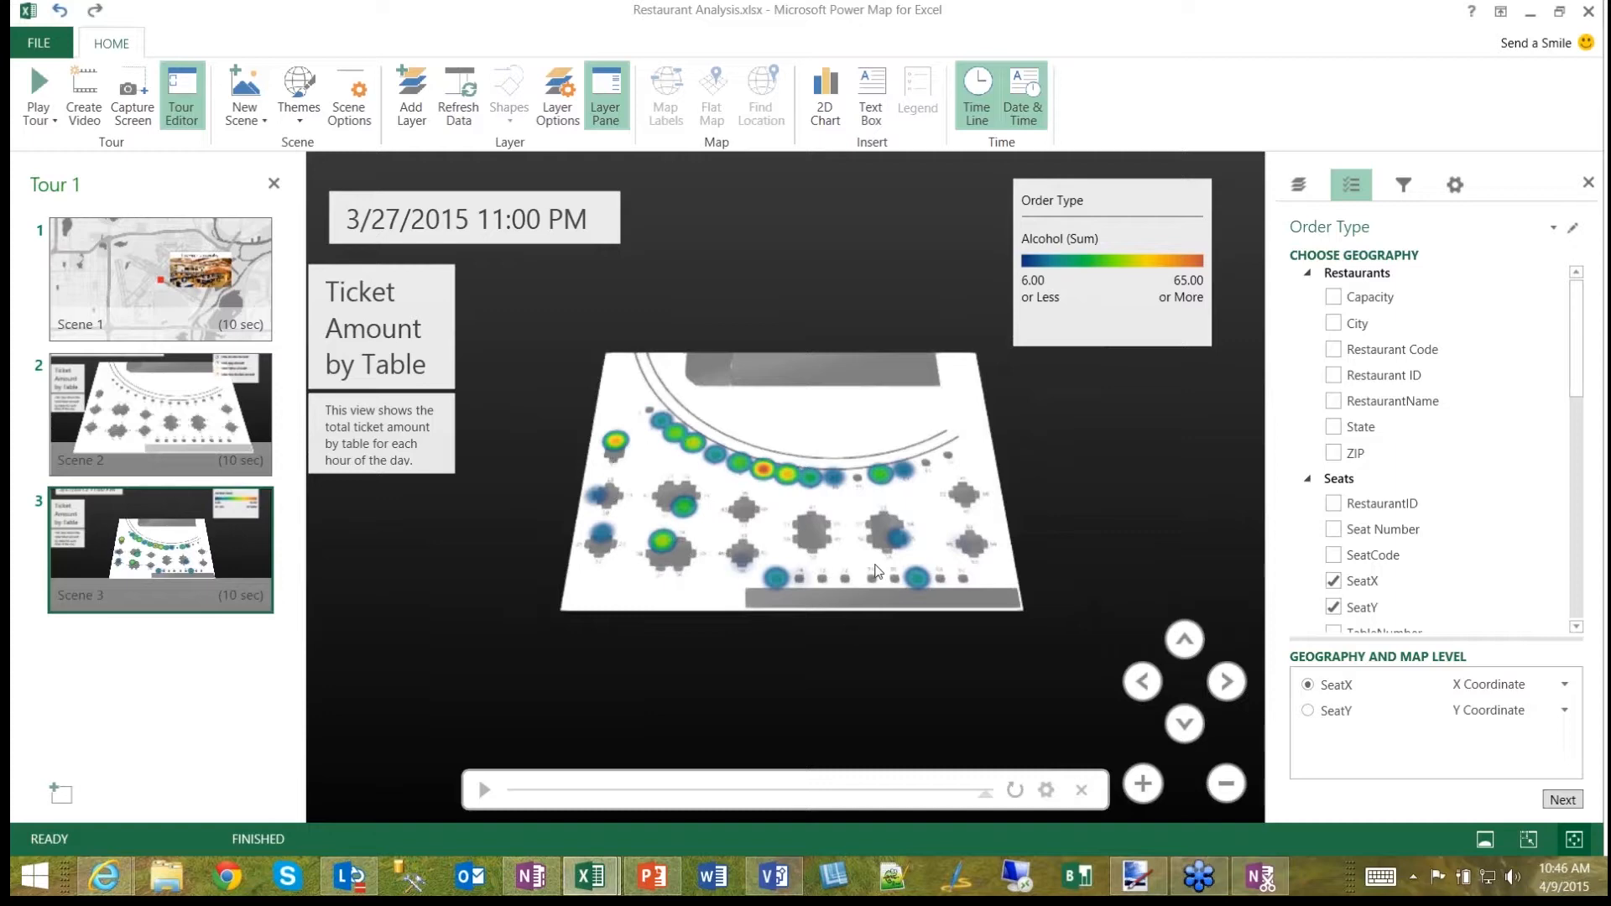
Step: Play the seat-level heat map over time, enlarge the floor plan in the scene, and finish the geography selection
{"action": "left_click", "coordinate": [485, 792]}
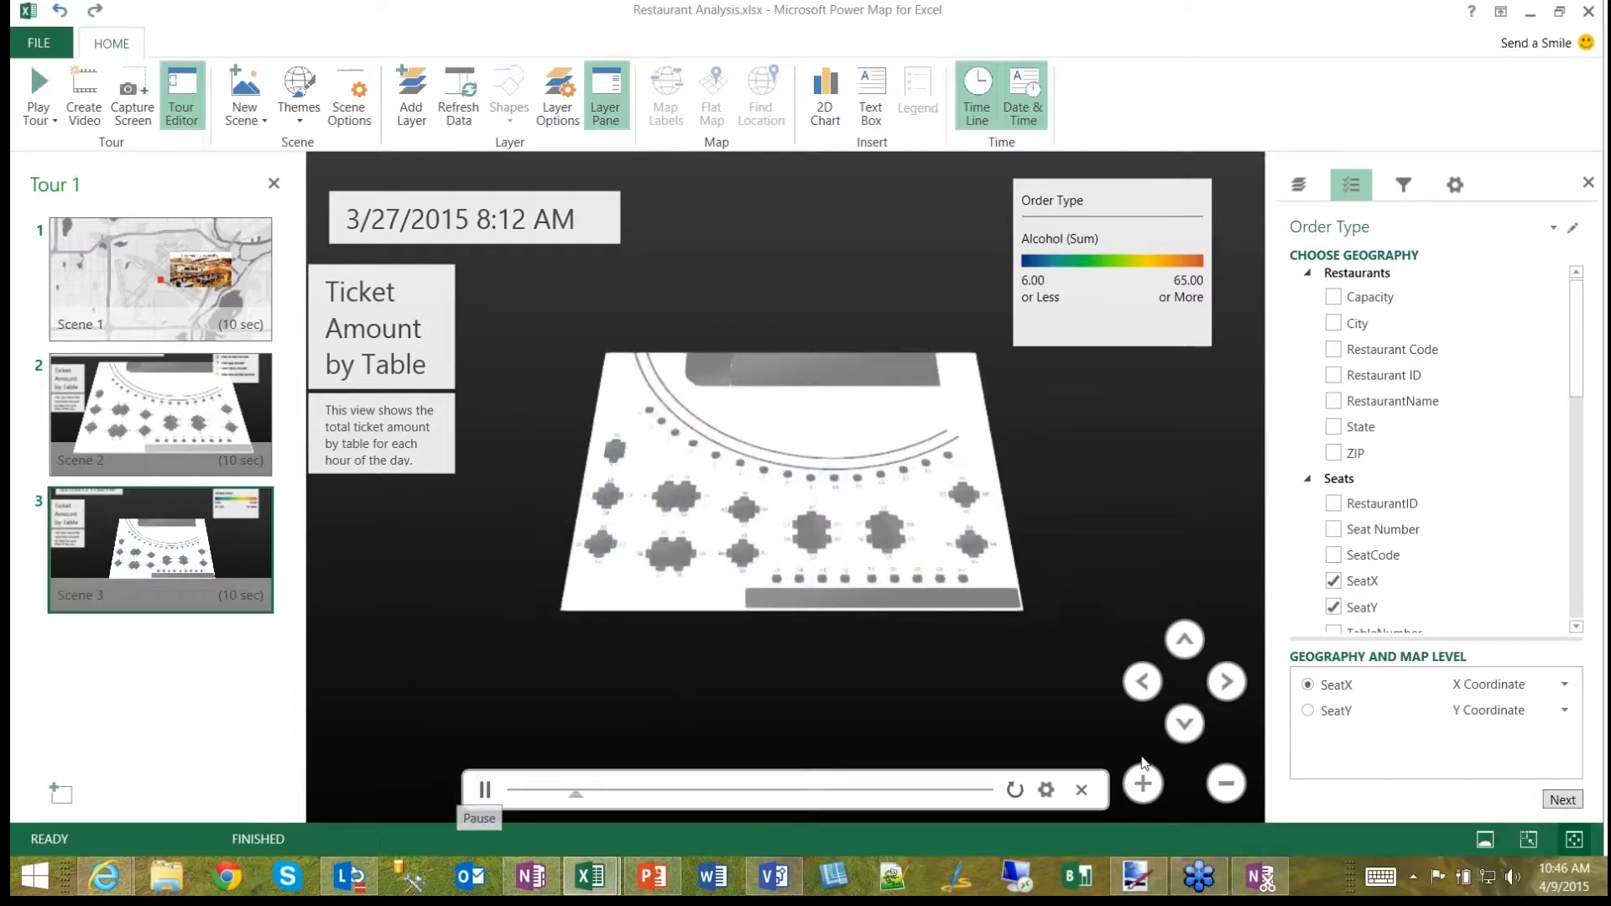
{"action": "left_click", "coordinate": [1144, 785]}
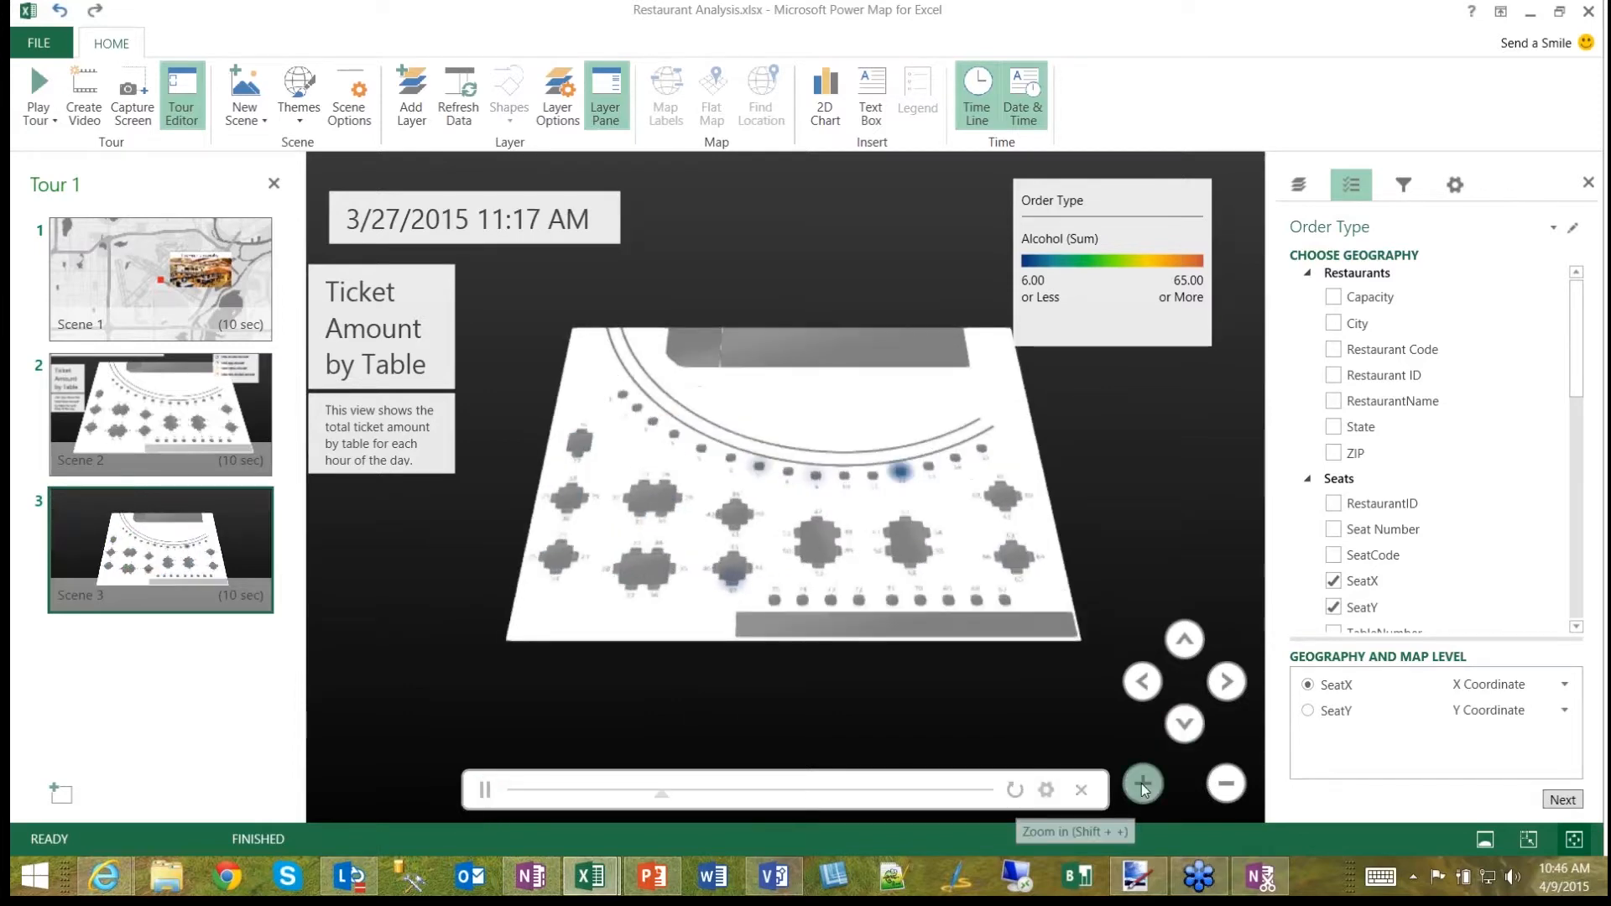
{"action": "left_click", "coordinate": [1143, 786]}
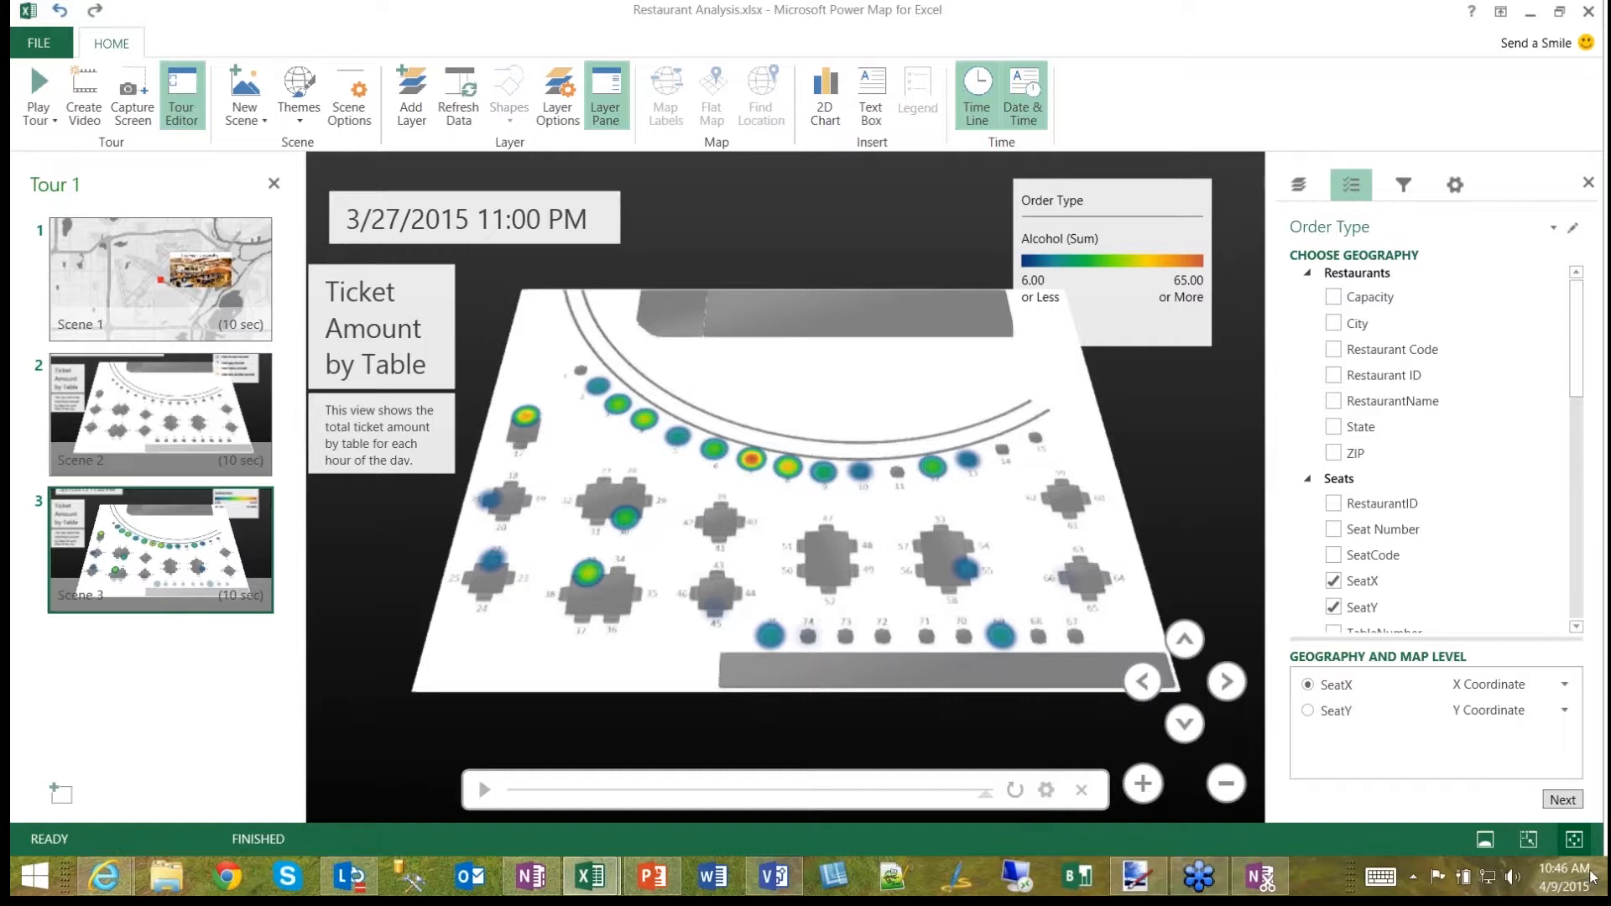
{"action": "left_click", "coordinate": [1562, 801]}
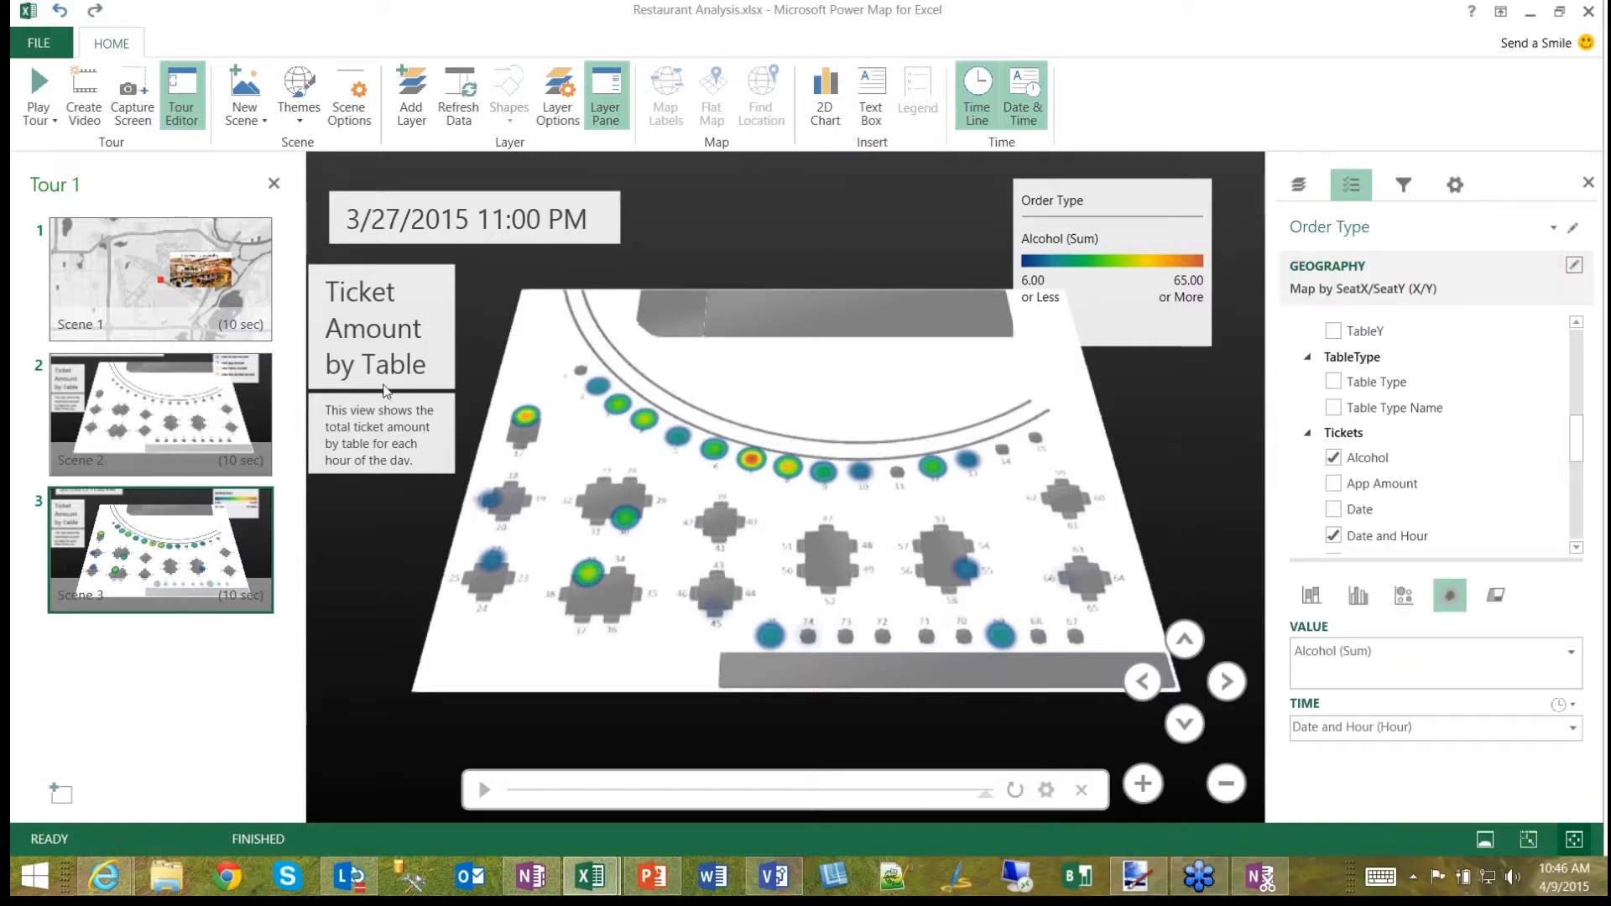
Step: Change the title of the Ticket Amount by Table text box to "Alcohol Consumption by Seat"
{"action": "right_click", "coordinate": [362, 324]}
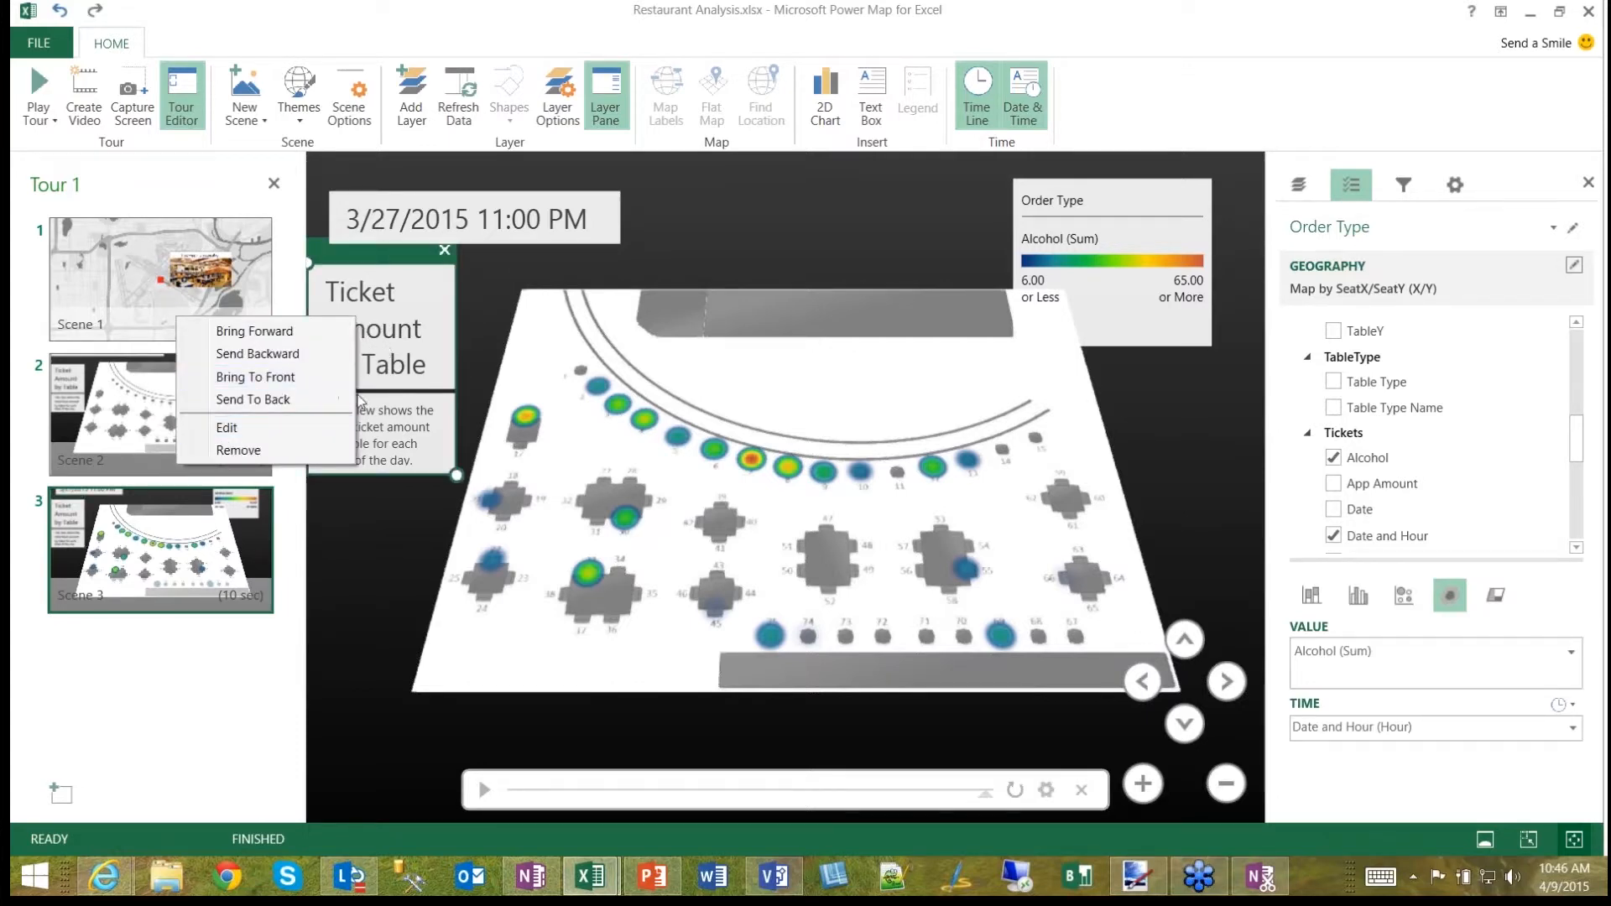
{"action": "left_click", "coordinate": [226, 427]}
{"action": "left_click_drag", "start_coordinate": [439, 409], "coordinate": [214, 375]}
{"action": "type", "text": "Ac"}
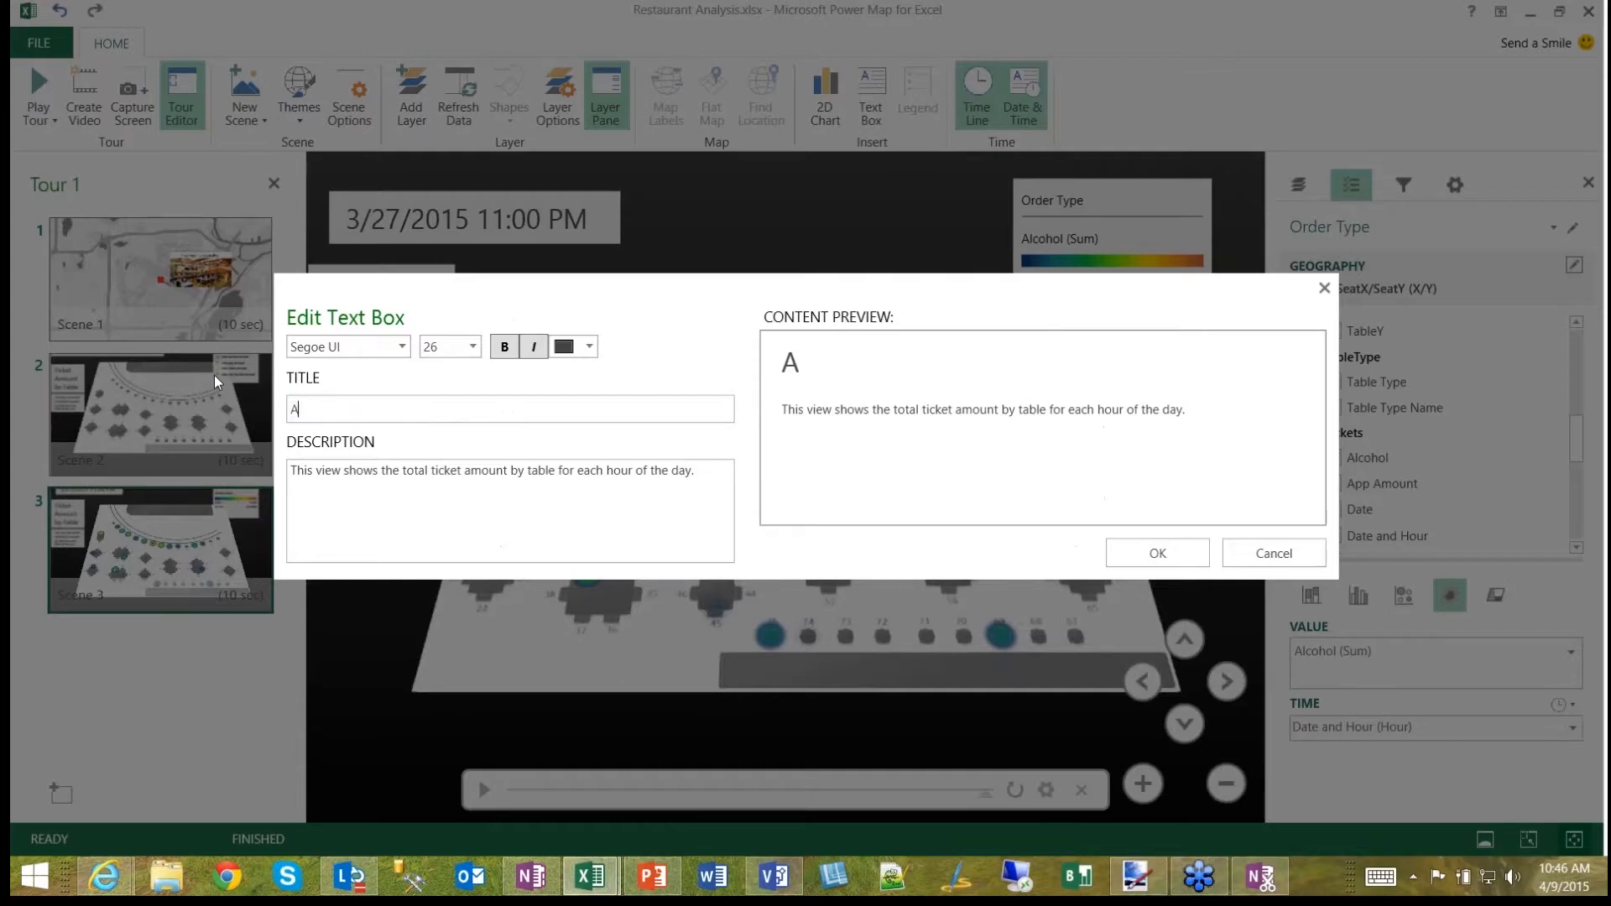
{"action": "key", "text": "BackSpace"}
{"action": "type", "text": "lco"}
{"action": "type", "text": "hjo"}
{"action": "key", "text": "BackSpace"}
{"action": "key", "text": "BackSpace"}
{"action": "type", "text": "ol Consum"}
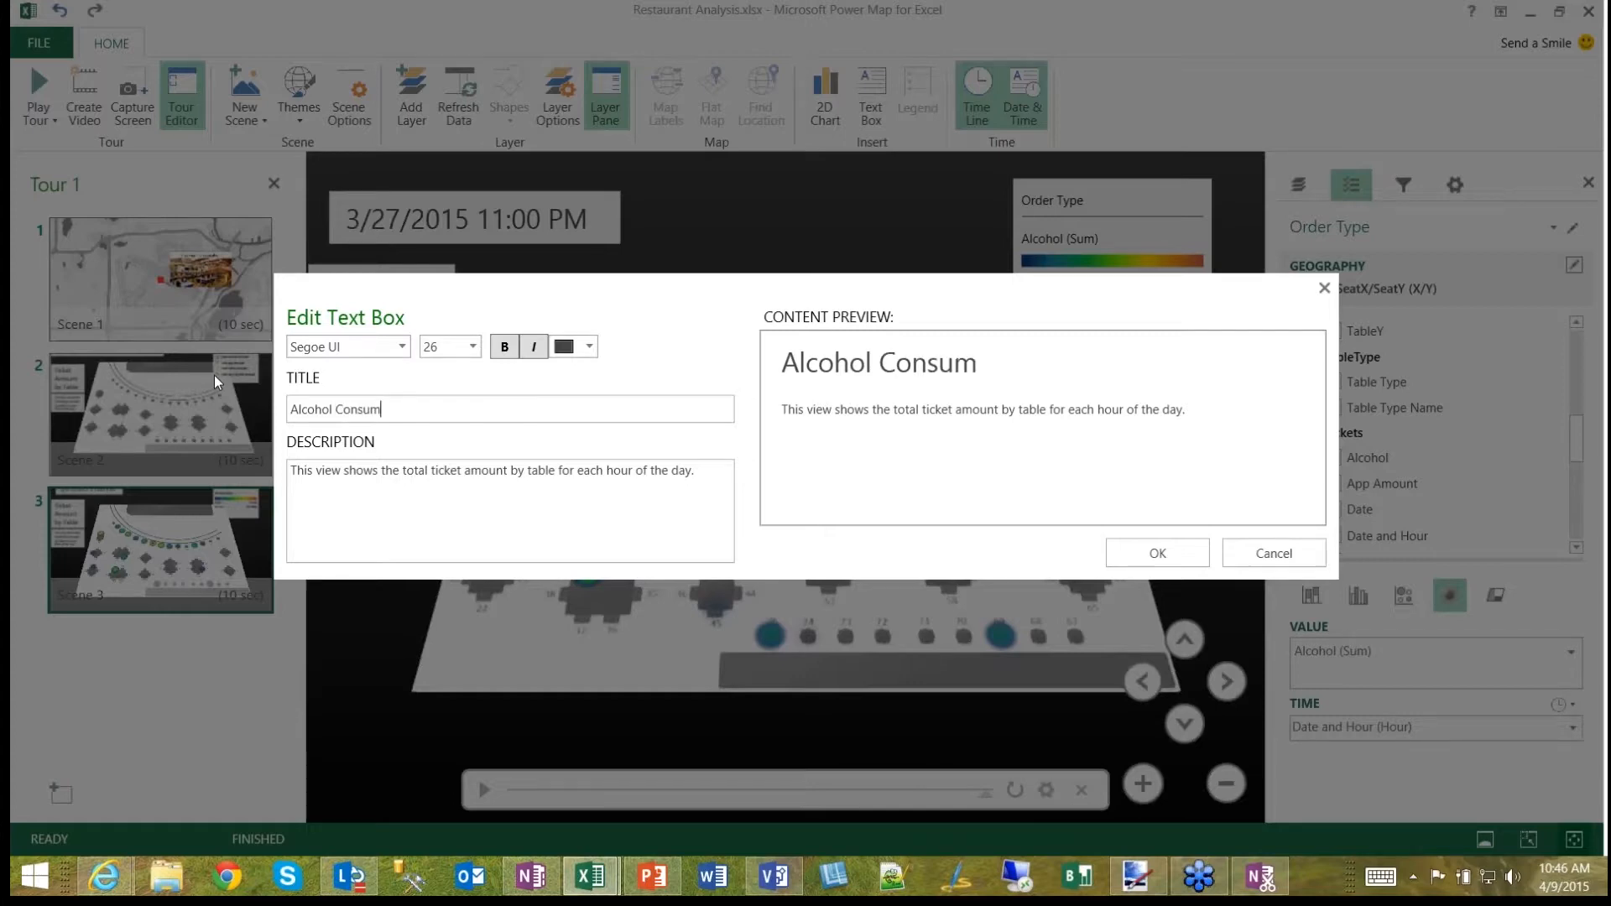
{"action": "type", "text": "ption by S"}
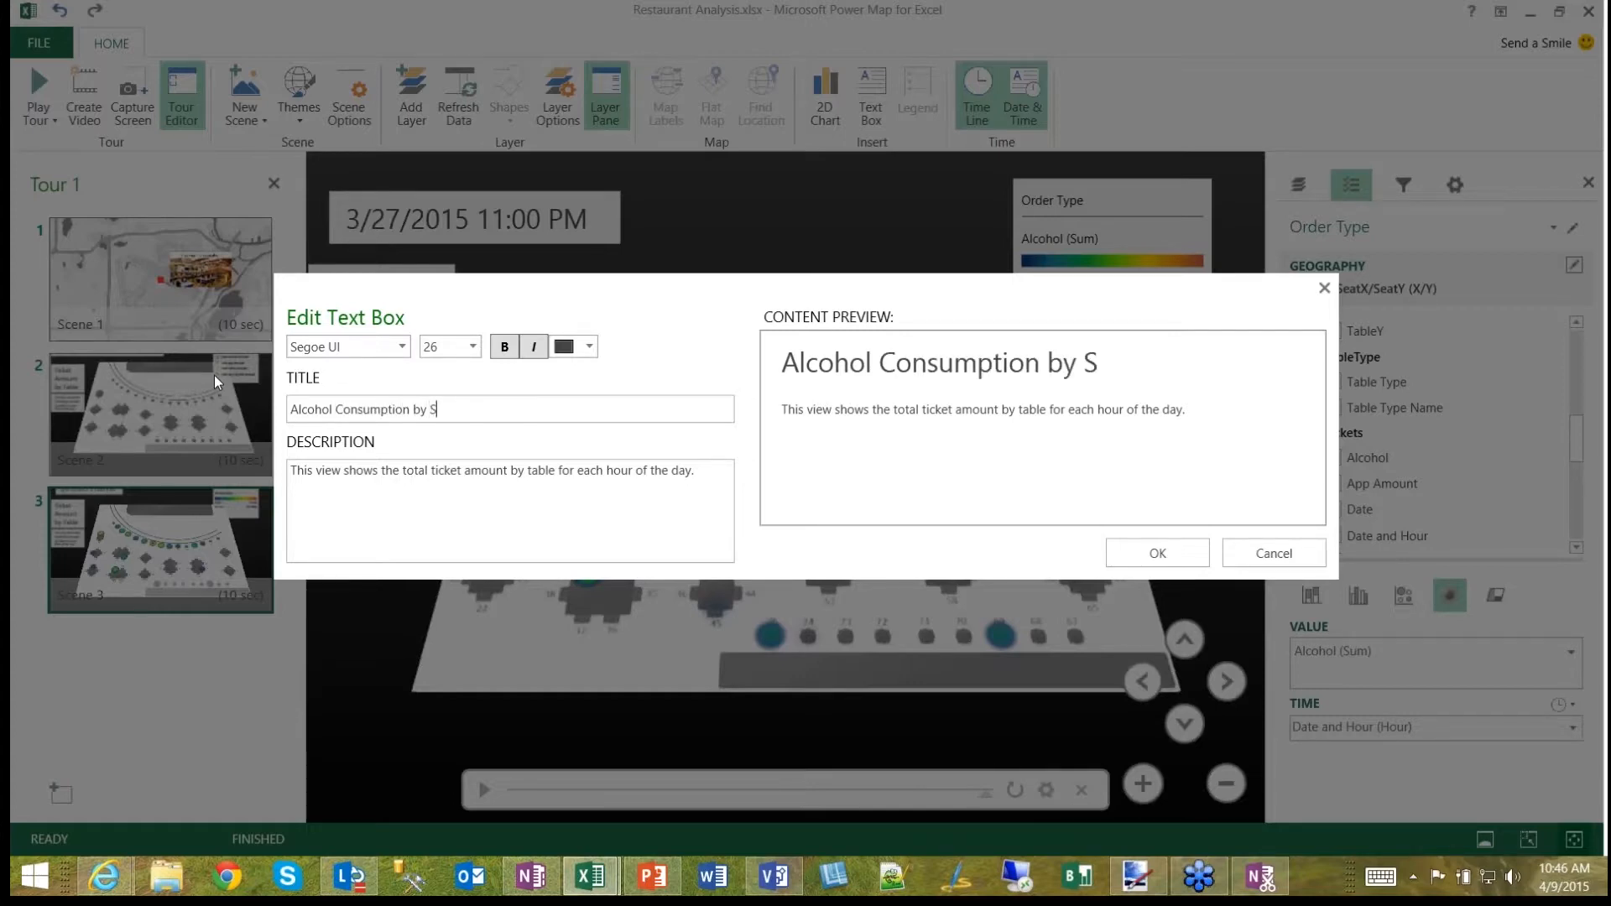
{"action": "type", "text": "eat"}
Step: Clear the text box's description and apply the text changes
{"action": "left_click", "coordinate": [697, 472]}
{"action": "left_click_drag", "start_coordinate": [697, 472], "coordinate": [198, 512]}
{"action": "key", "text": "BackSpace"}
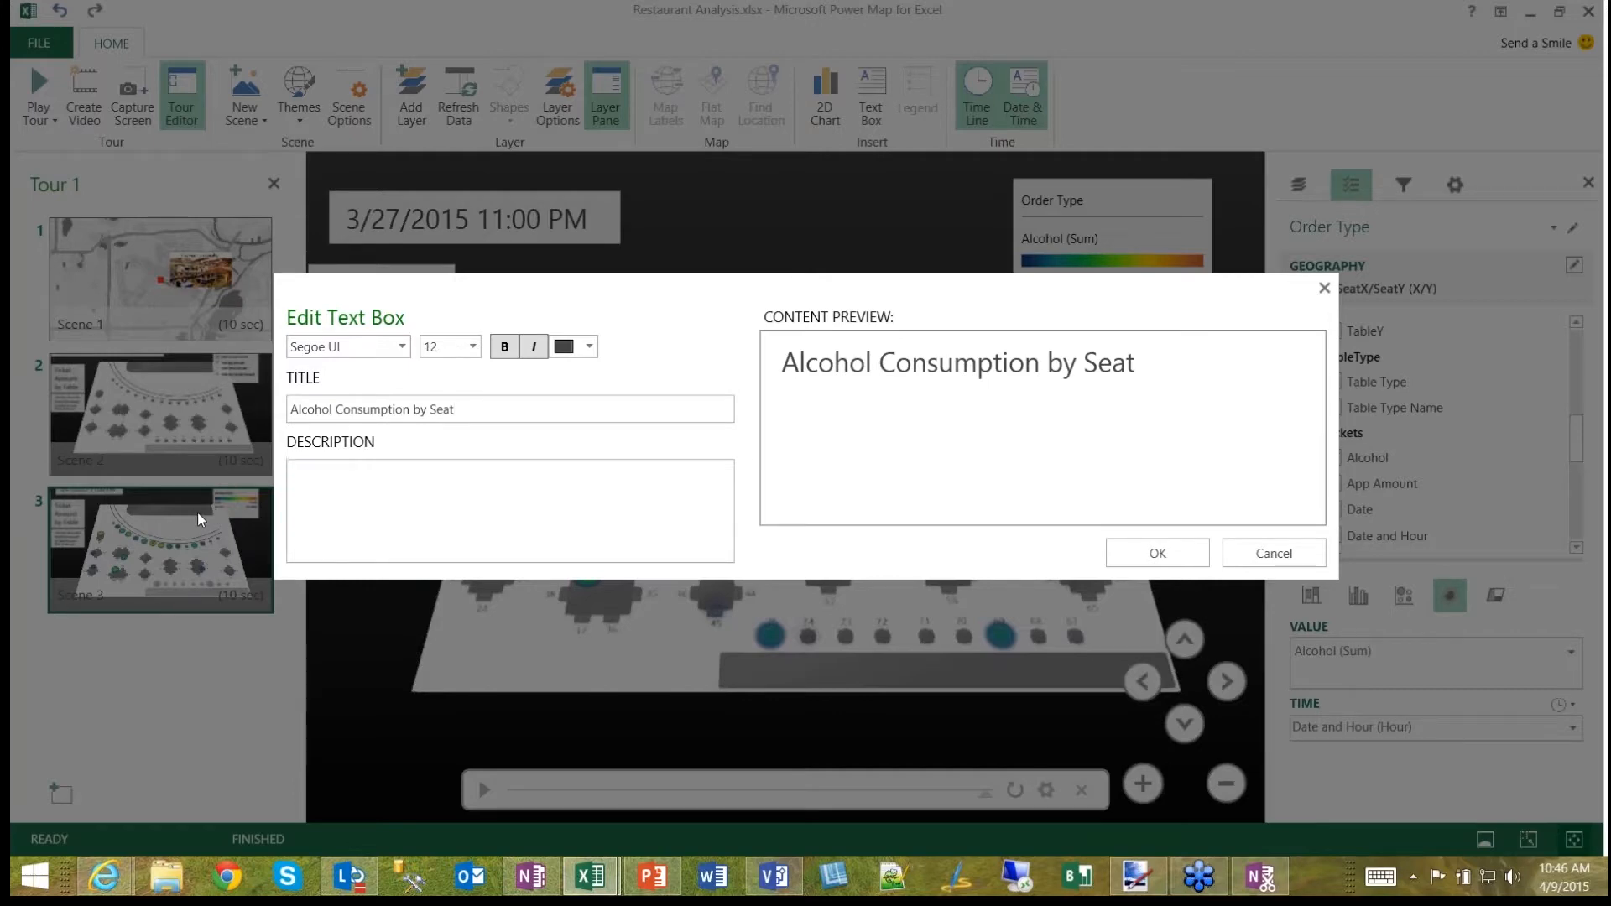
{"action": "left_click", "coordinate": [1157, 553]}
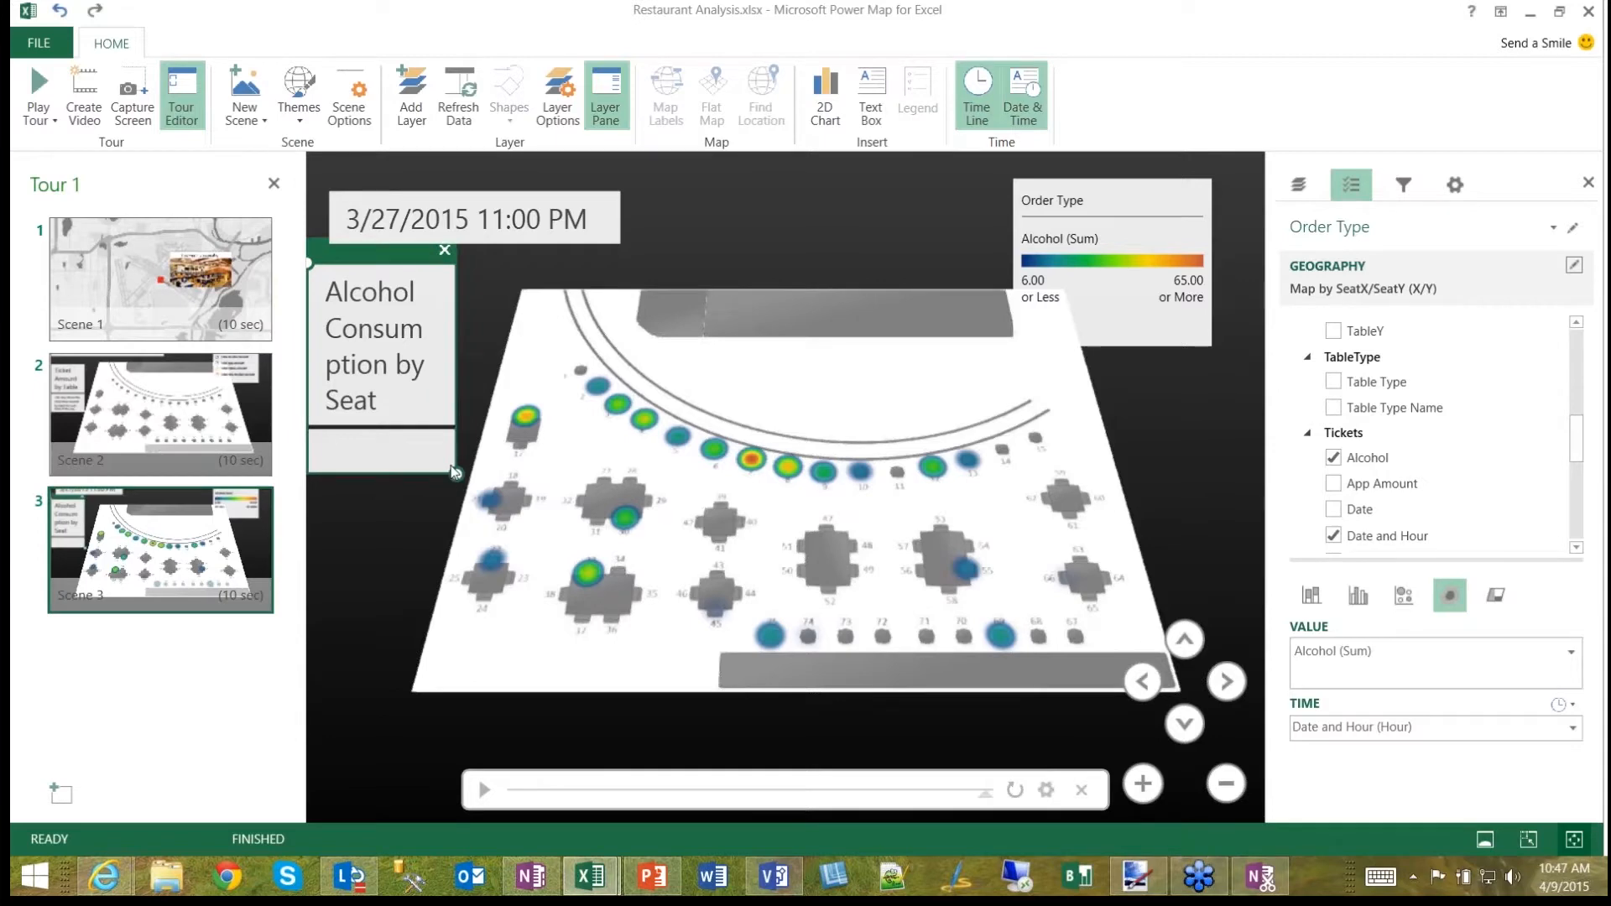
Step: Resize the title text box to fit its text on three lines and move the date box into the map's upper-left corner
{"action": "left_click_drag", "start_coordinate": [460, 480], "coordinate": [512, 407]}
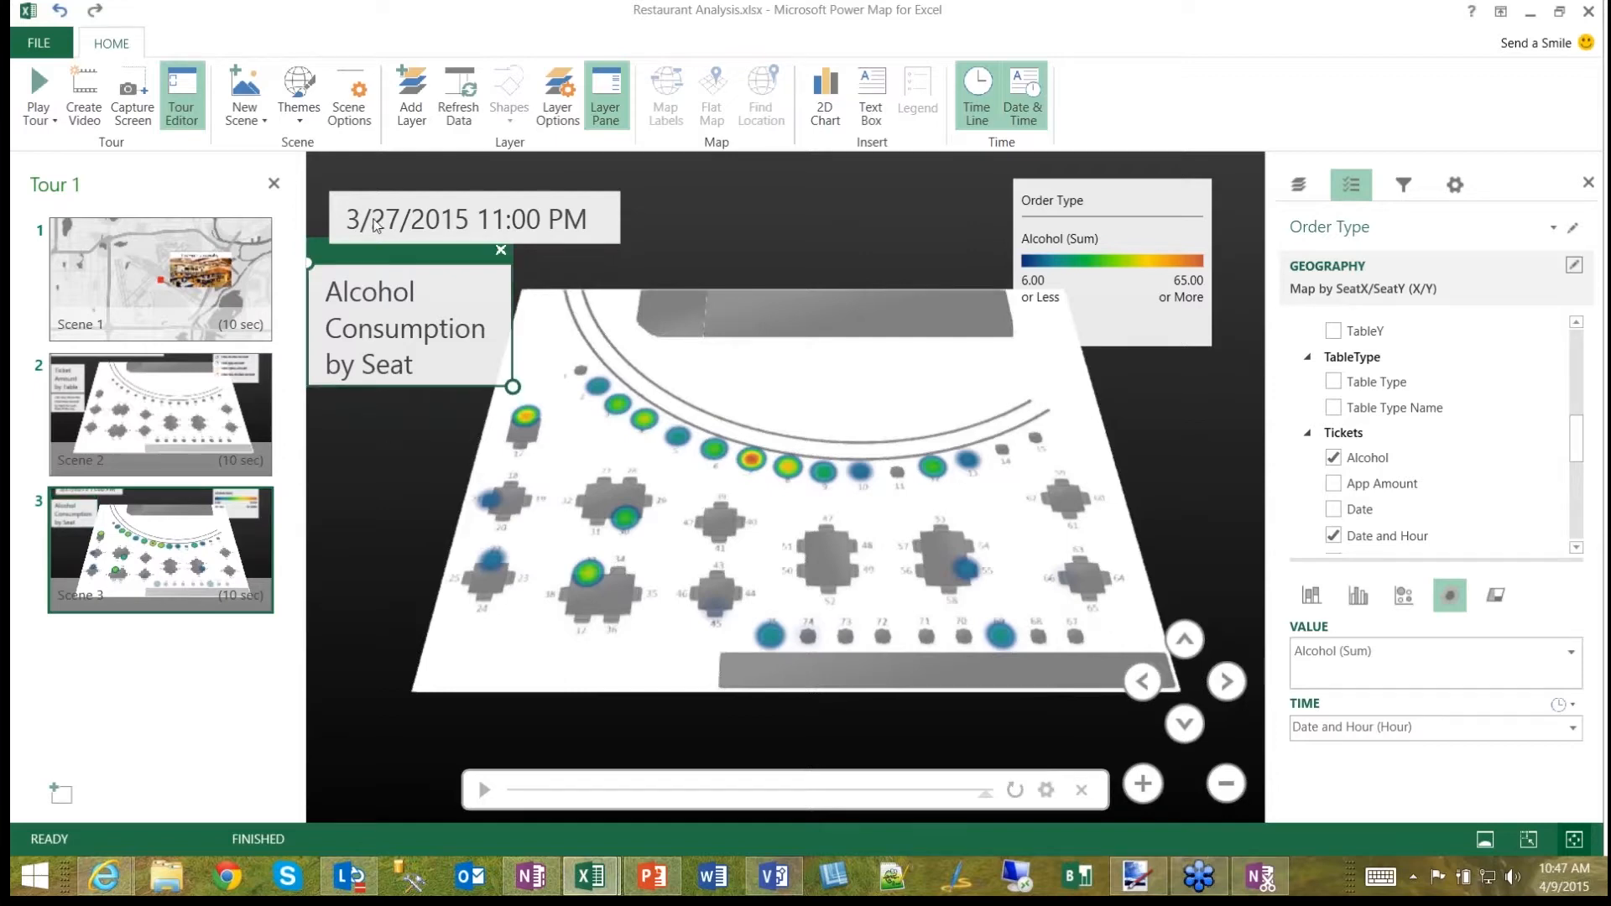
{"action": "left_click", "coordinate": [377, 225]}
{"action": "left_click_drag", "start_coordinate": [374, 187], "coordinate": [353, 174]}
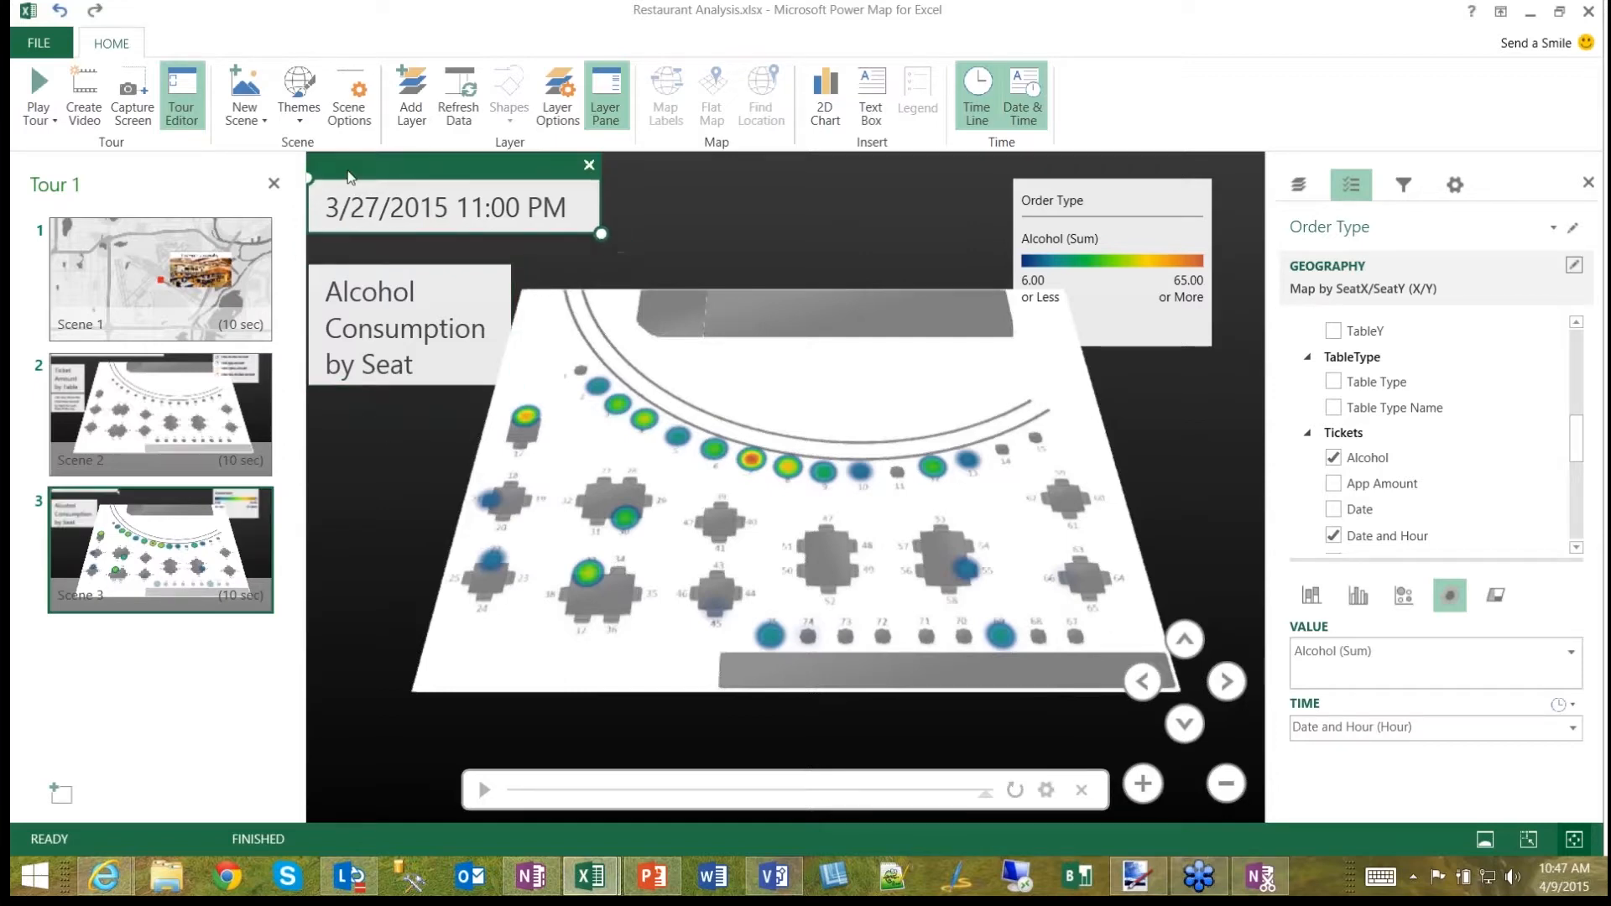
{"action": "left_click", "coordinate": [349, 460]}
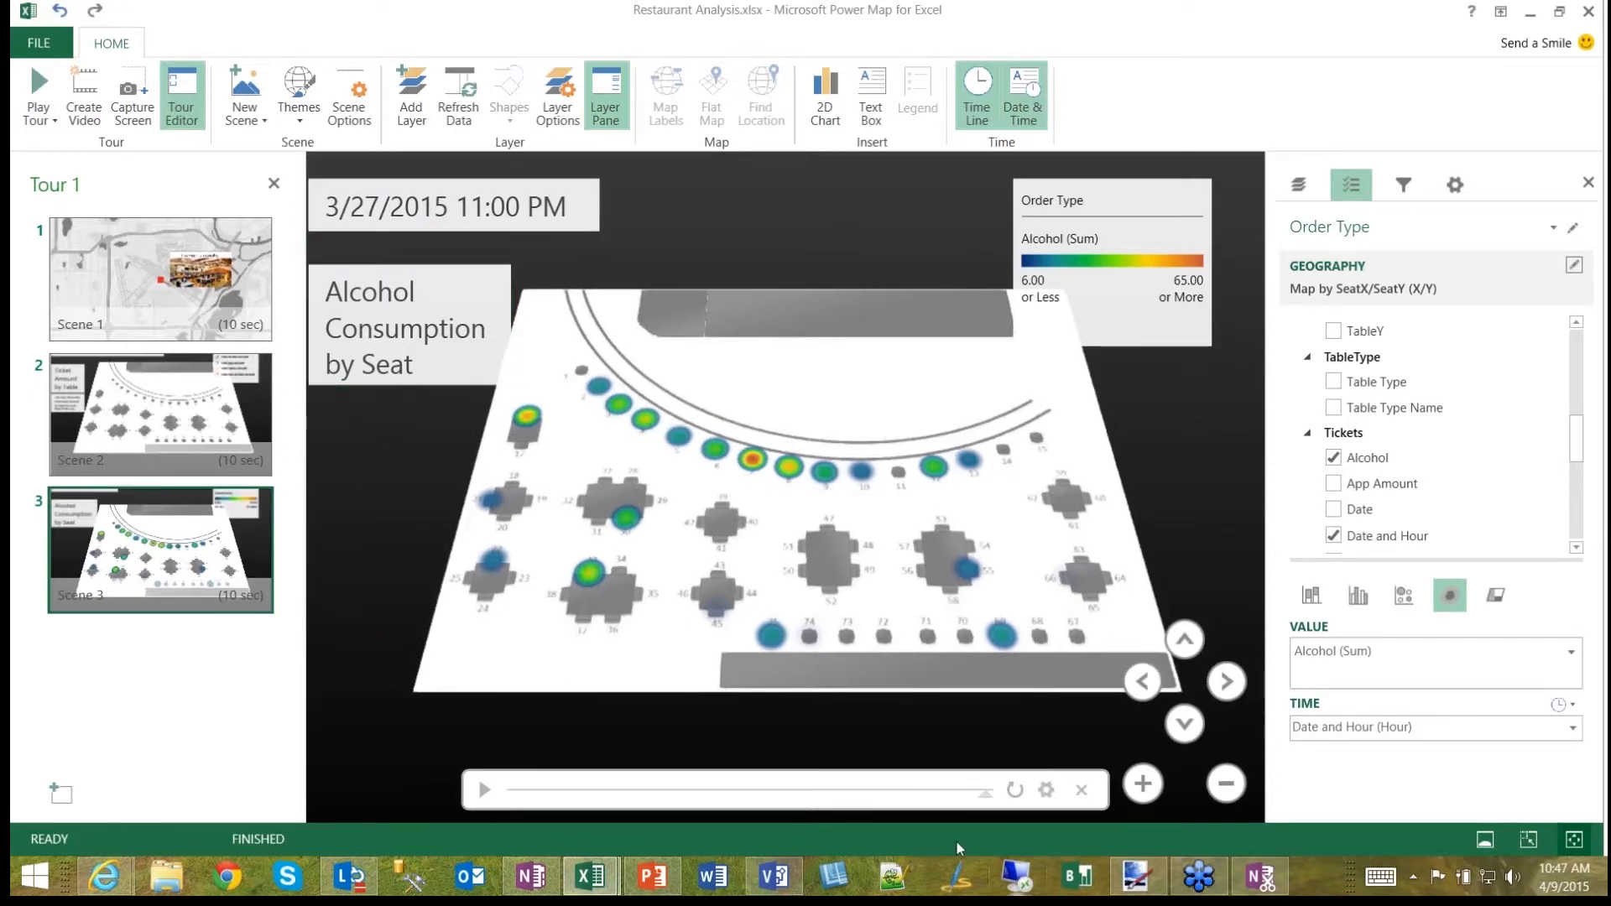
Step: Make the Order Type legend wider and shorter
{"action": "left_click", "coordinate": [1132, 191]}
{"action": "left_click_drag", "start_coordinate": [1219, 349], "coordinate": [1251, 325]}
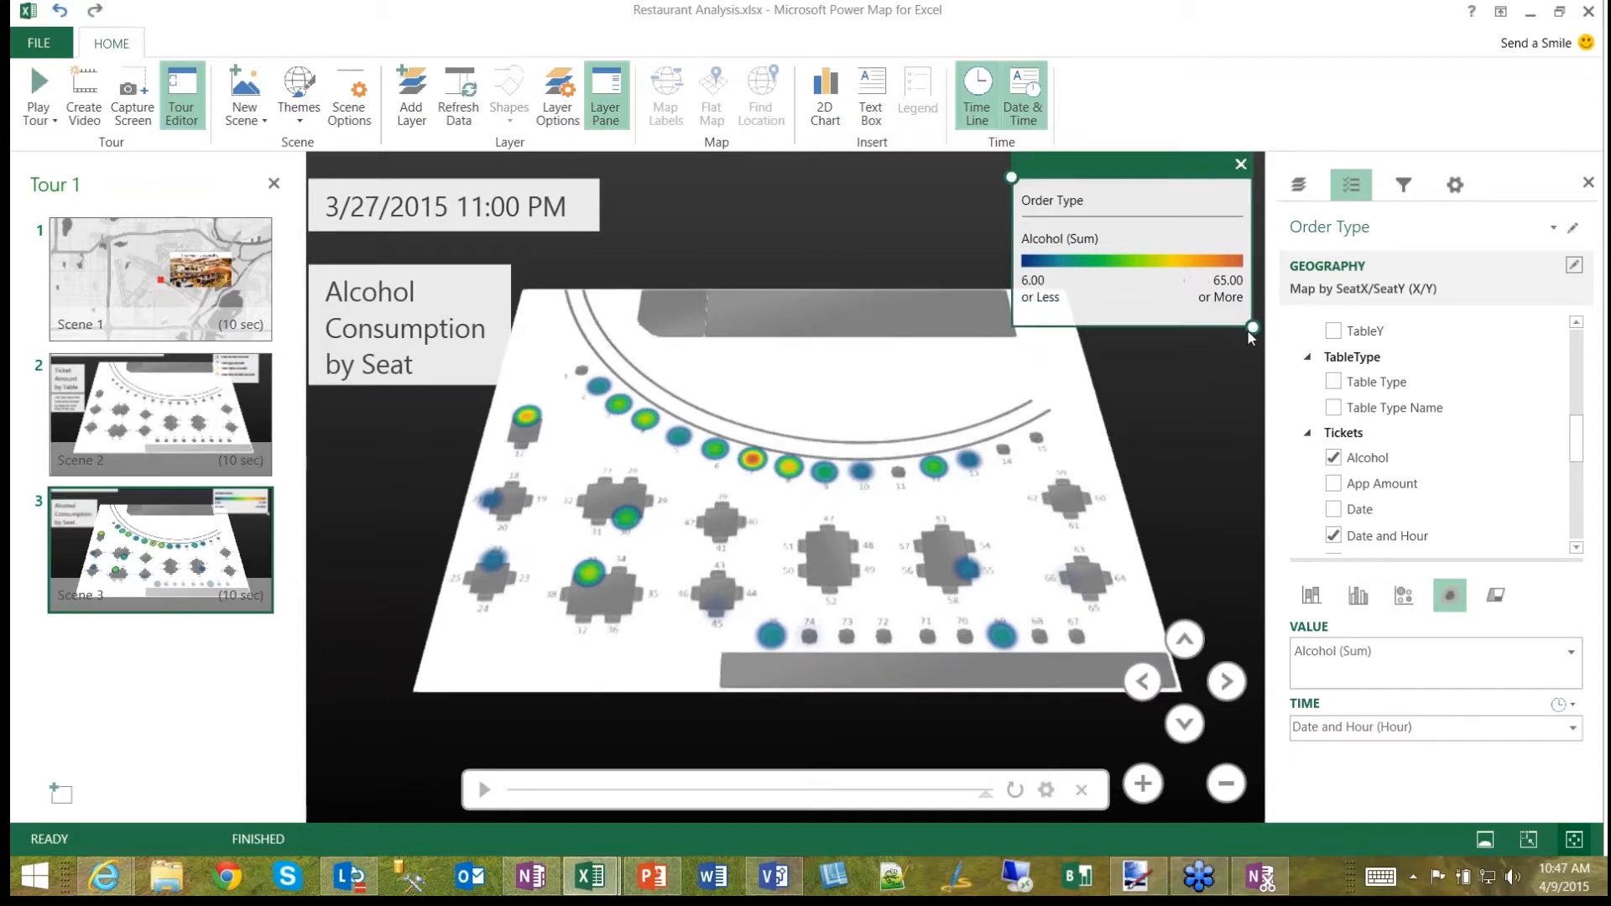
{"action": "left_click", "coordinate": [1190, 395]}
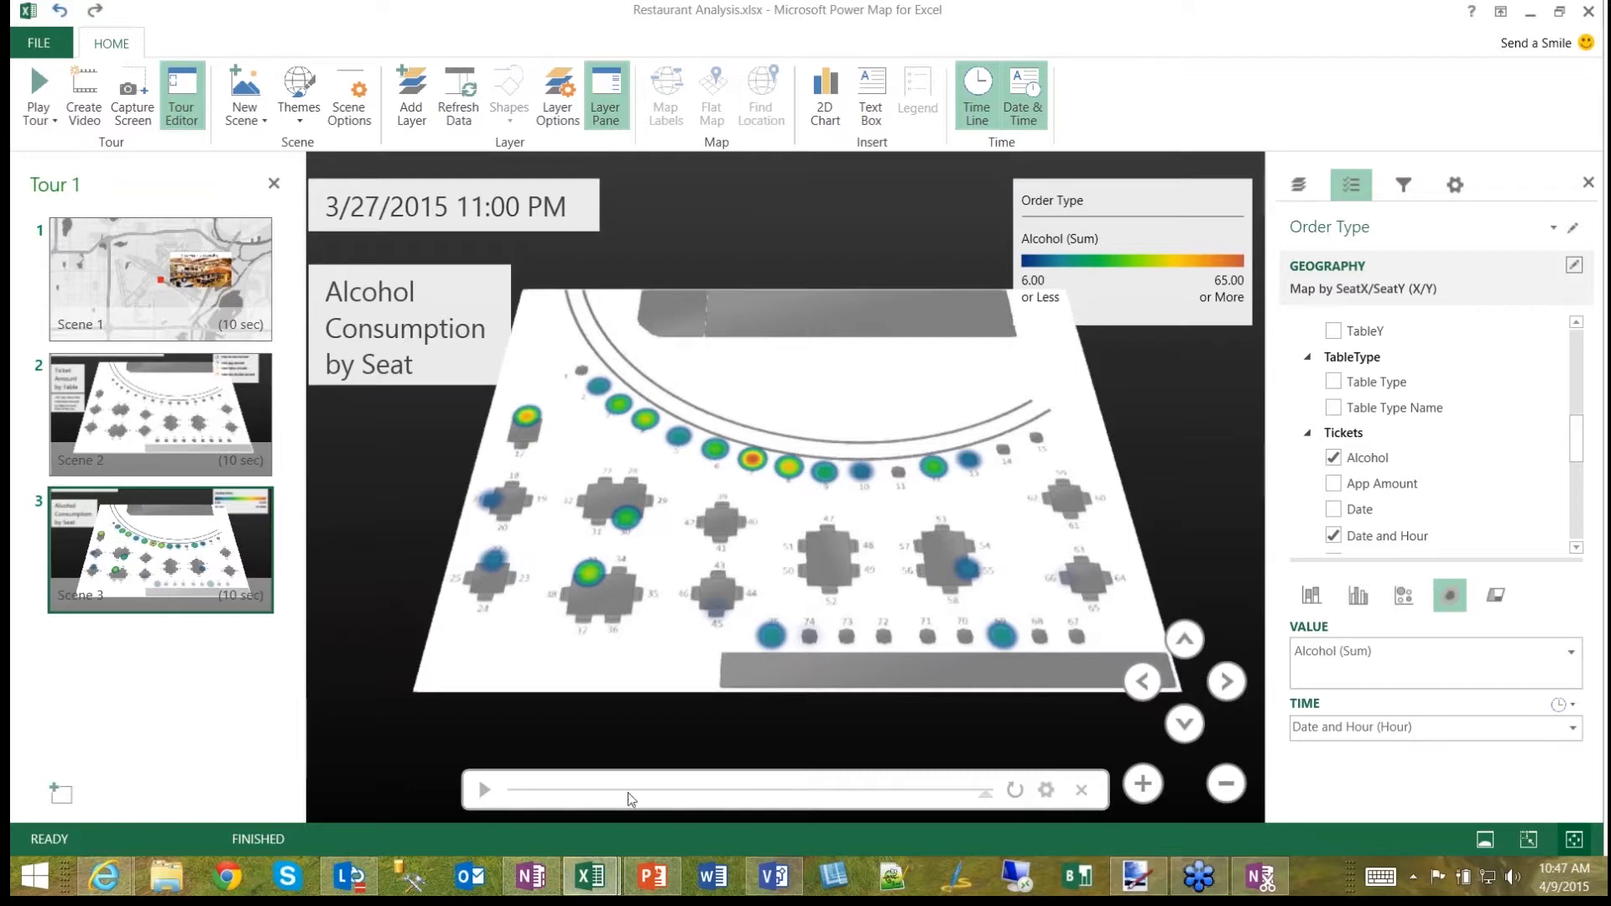
Step: Play the timeline and remove the Order Type legend from the scene
{"action": "left_click", "coordinate": [485, 790]}
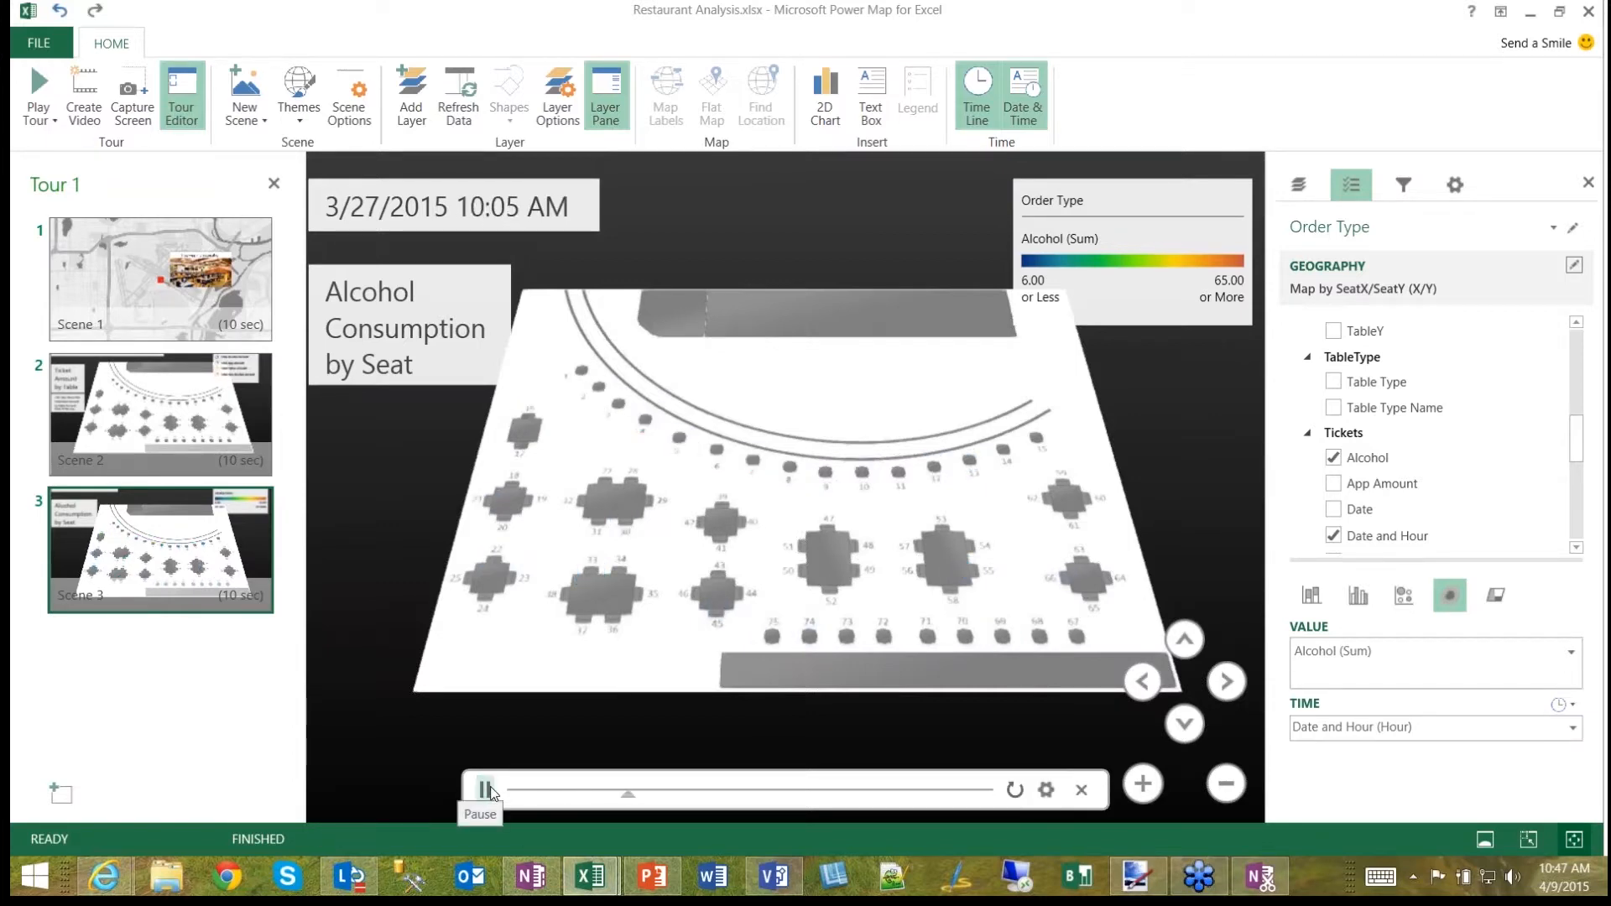
{"action": "mouse_move", "coordinate": [1233, 161]}
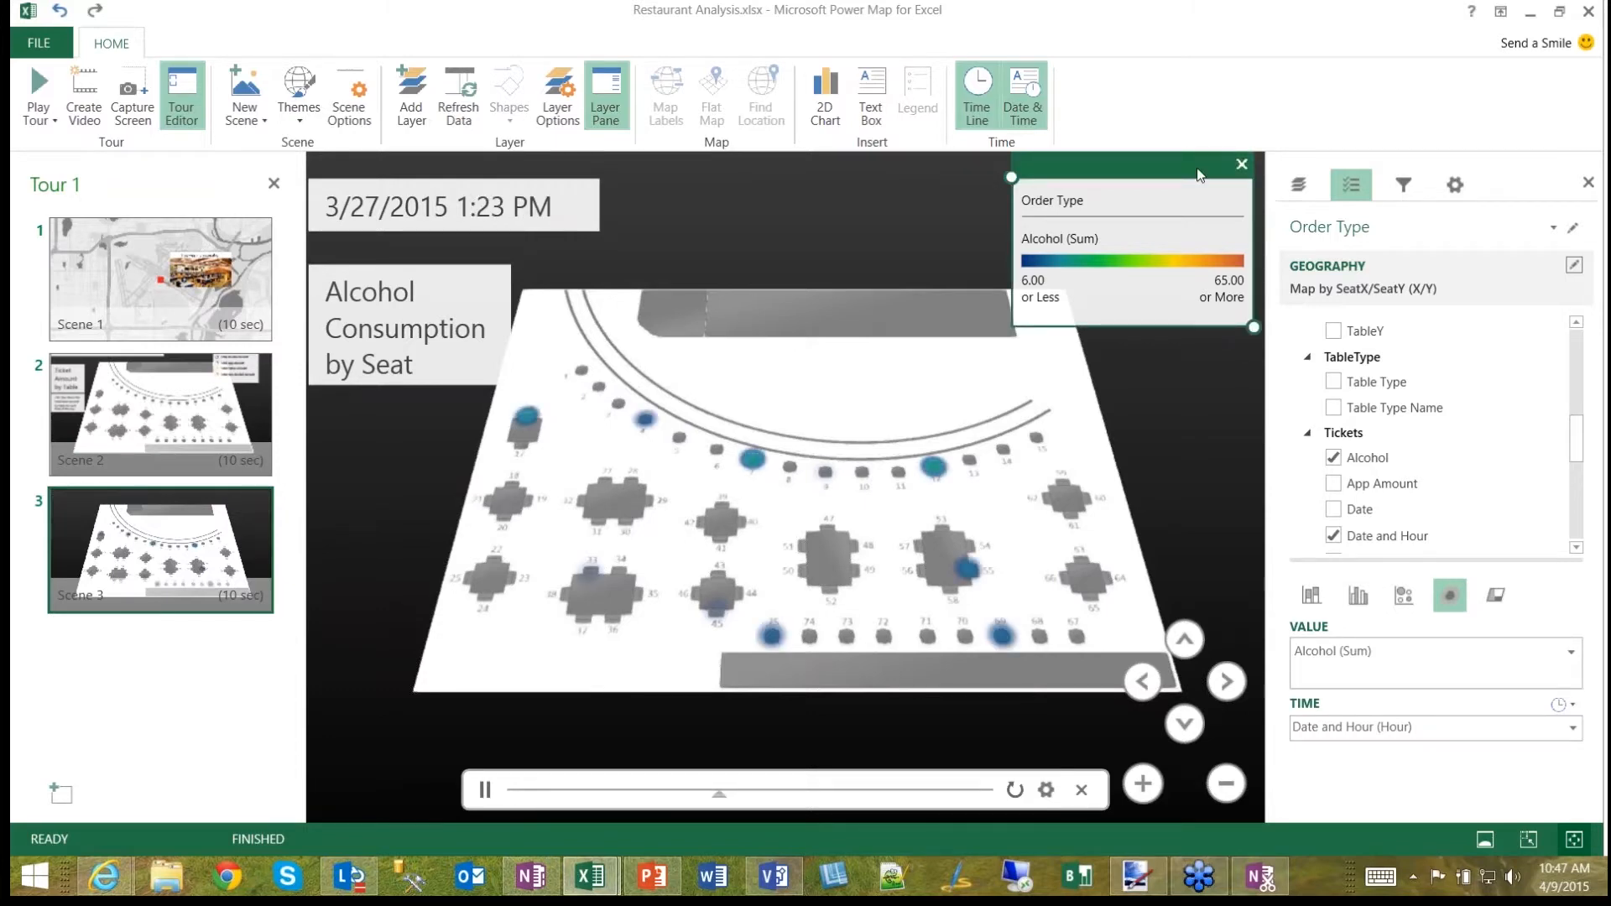
{"action": "left_click", "coordinate": [1242, 164]}
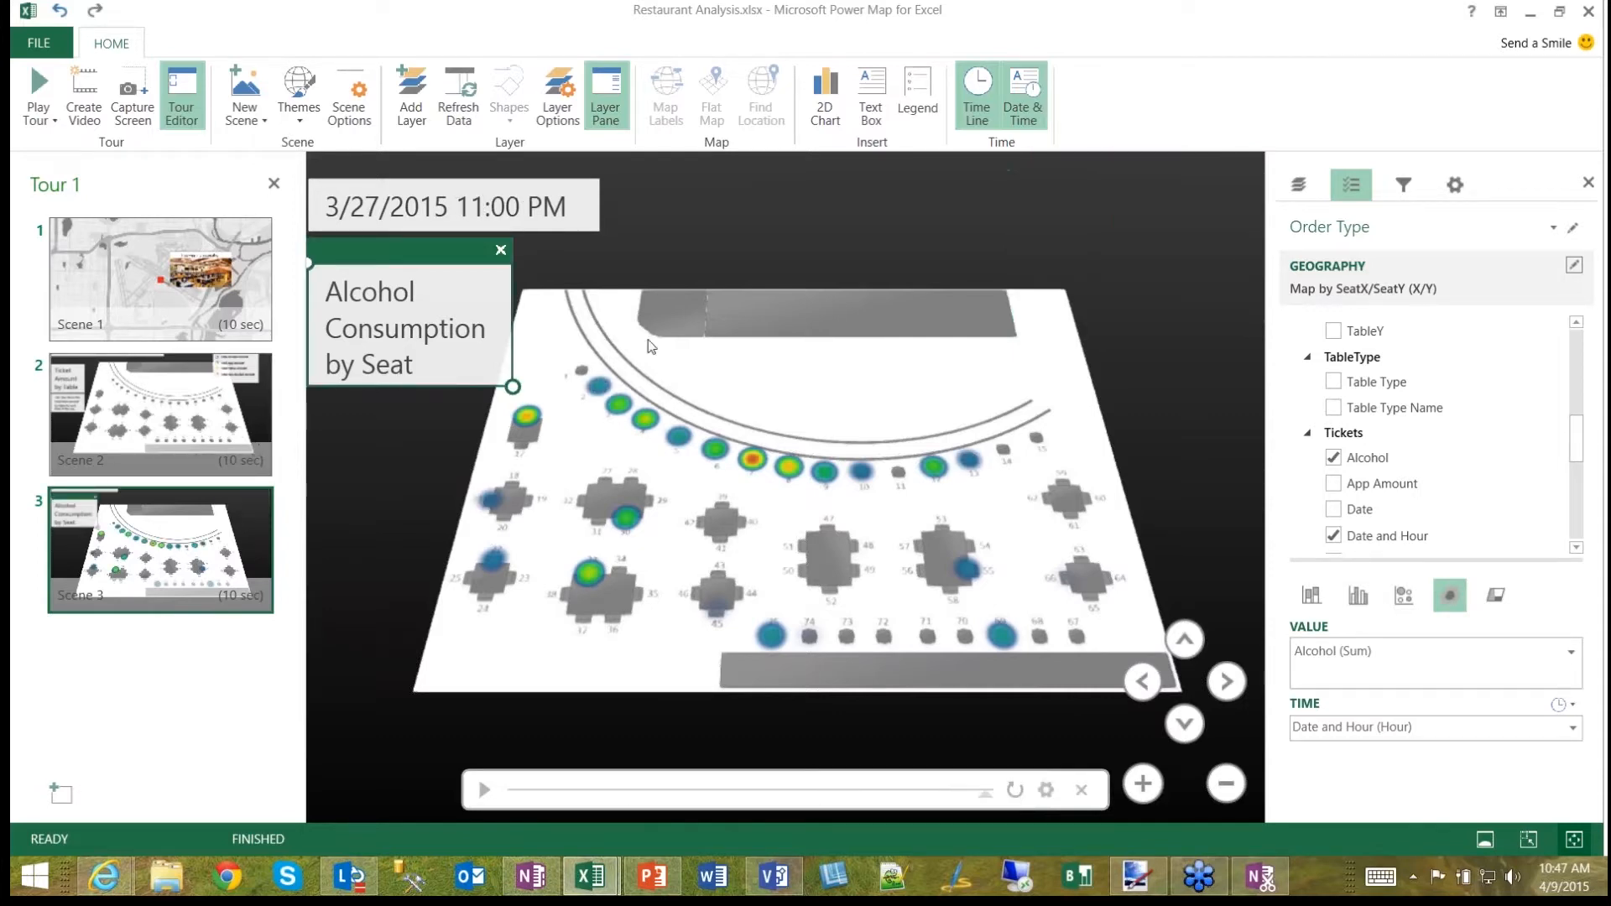
Step: Move the Alcohol Consumption by Seat text box beside the date box and resize it to a single line
{"action": "left_click_drag", "start_coordinate": [473, 252], "coordinate": [814, 167]}
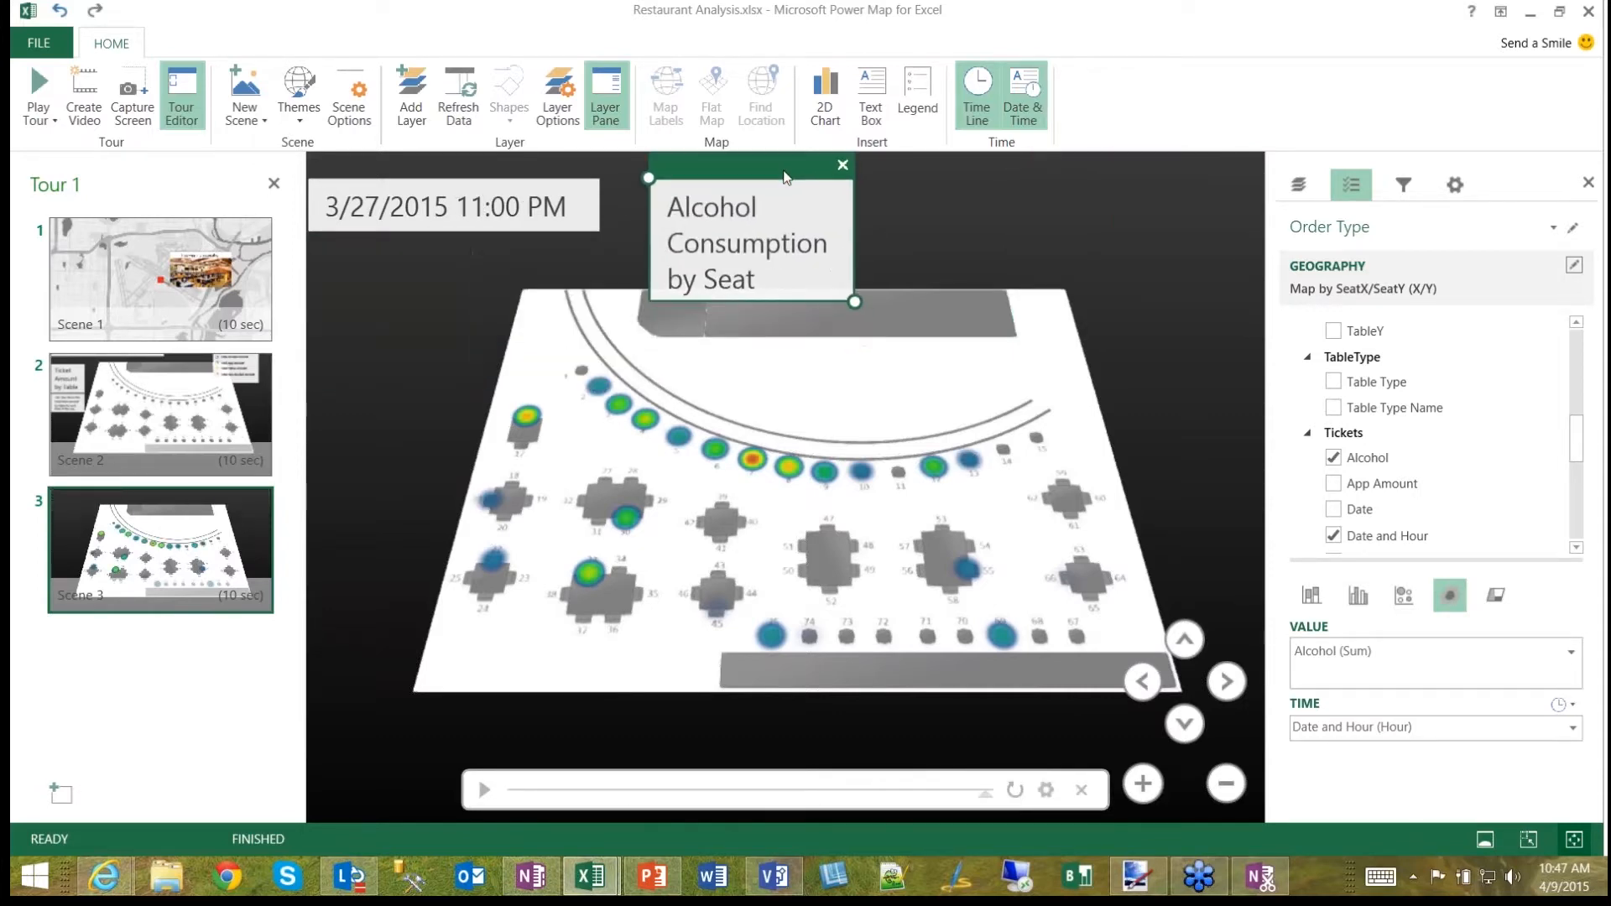
{"action": "left_click_drag", "start_coordinate": [854, 301], "coordinate": [1137, 261]}
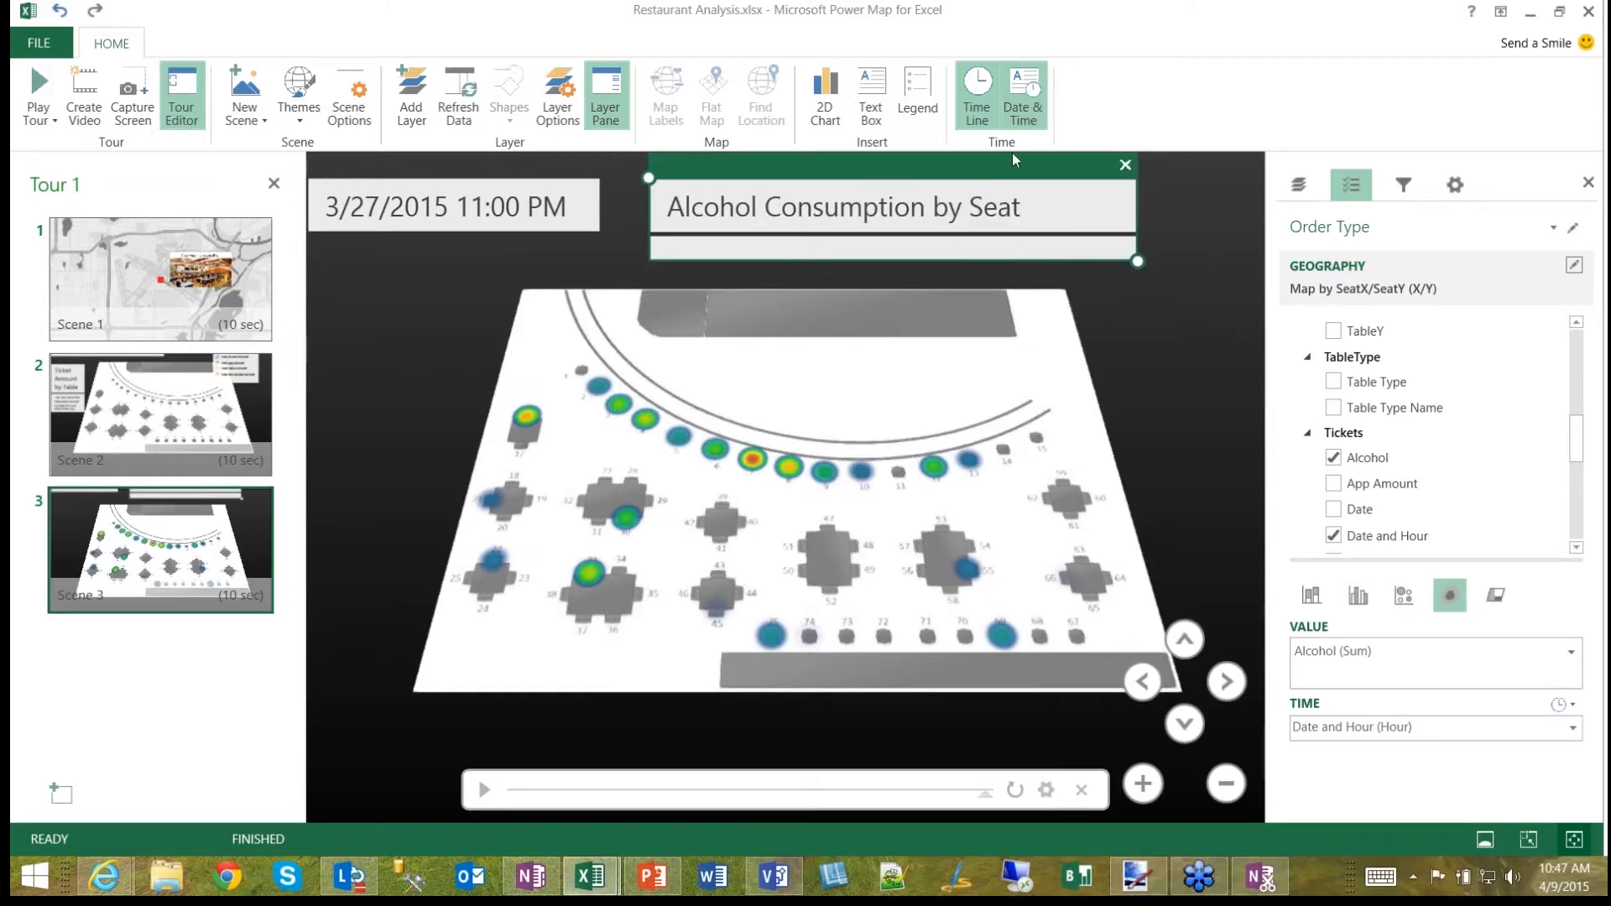
{"action": "left_click_drag", "start_coordinate": [1140, 242], "coordinate": [1139, 239]}
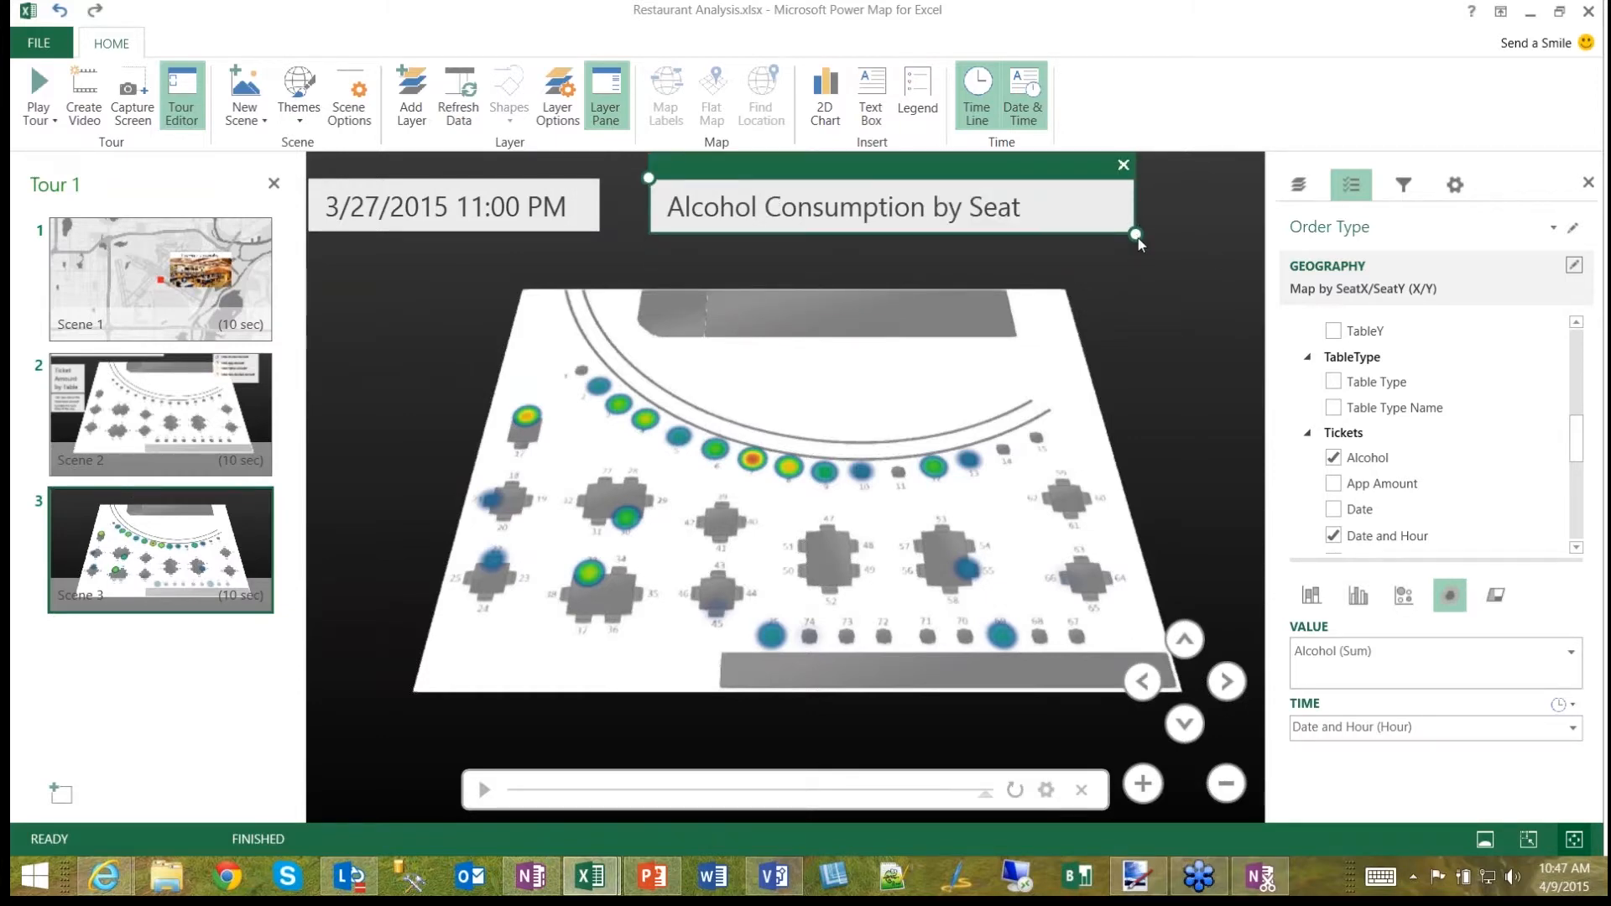
{"action": "left_click_drag", "start_coordinate": [978, 169], "coordinate": [946, 169]}
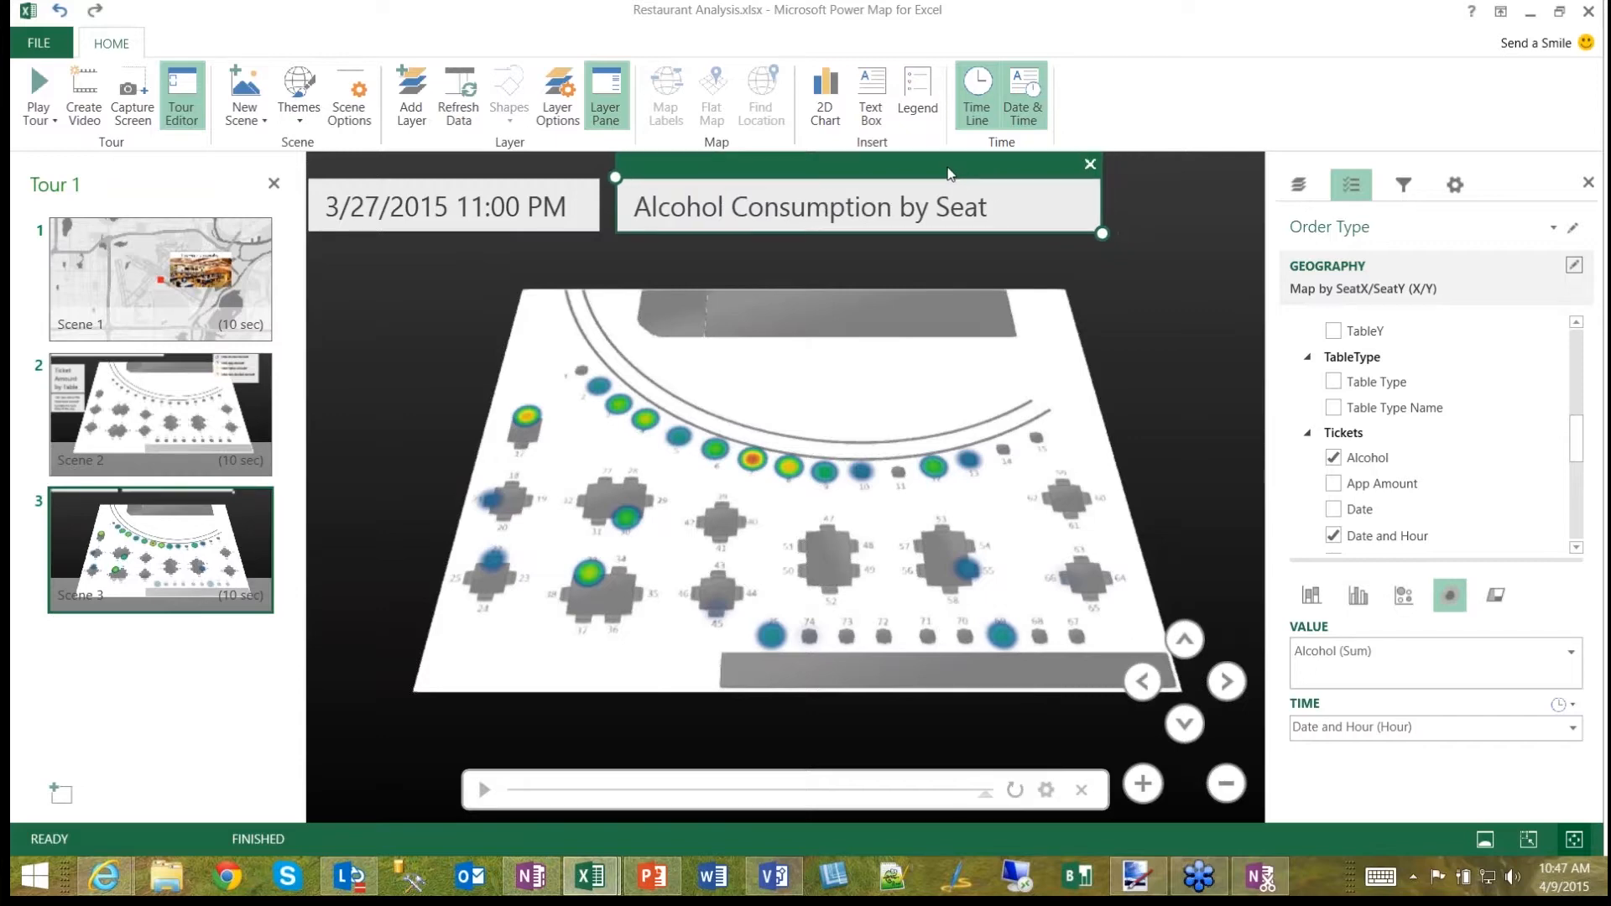
{"action": "left_click", "coordinate": [1128, 287]}
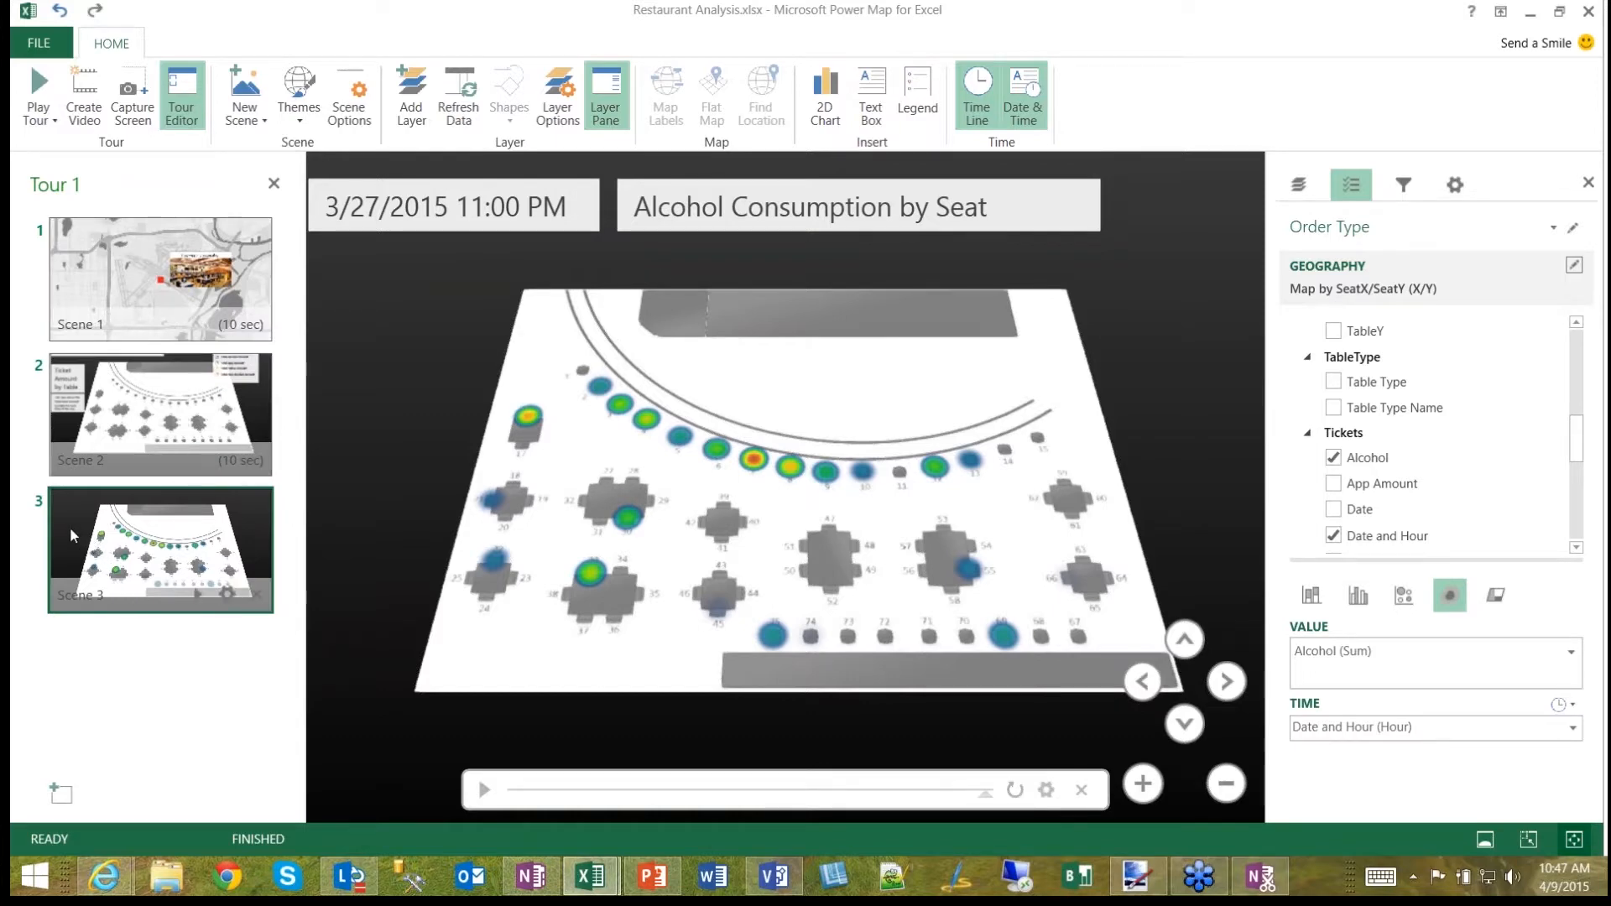
Step: Zoom in on the third scene's floor plan, then set the first scene's duration to 5 seconds and name it Inspiration
{"action": "left_click", "coordinate": [1144, 785]}
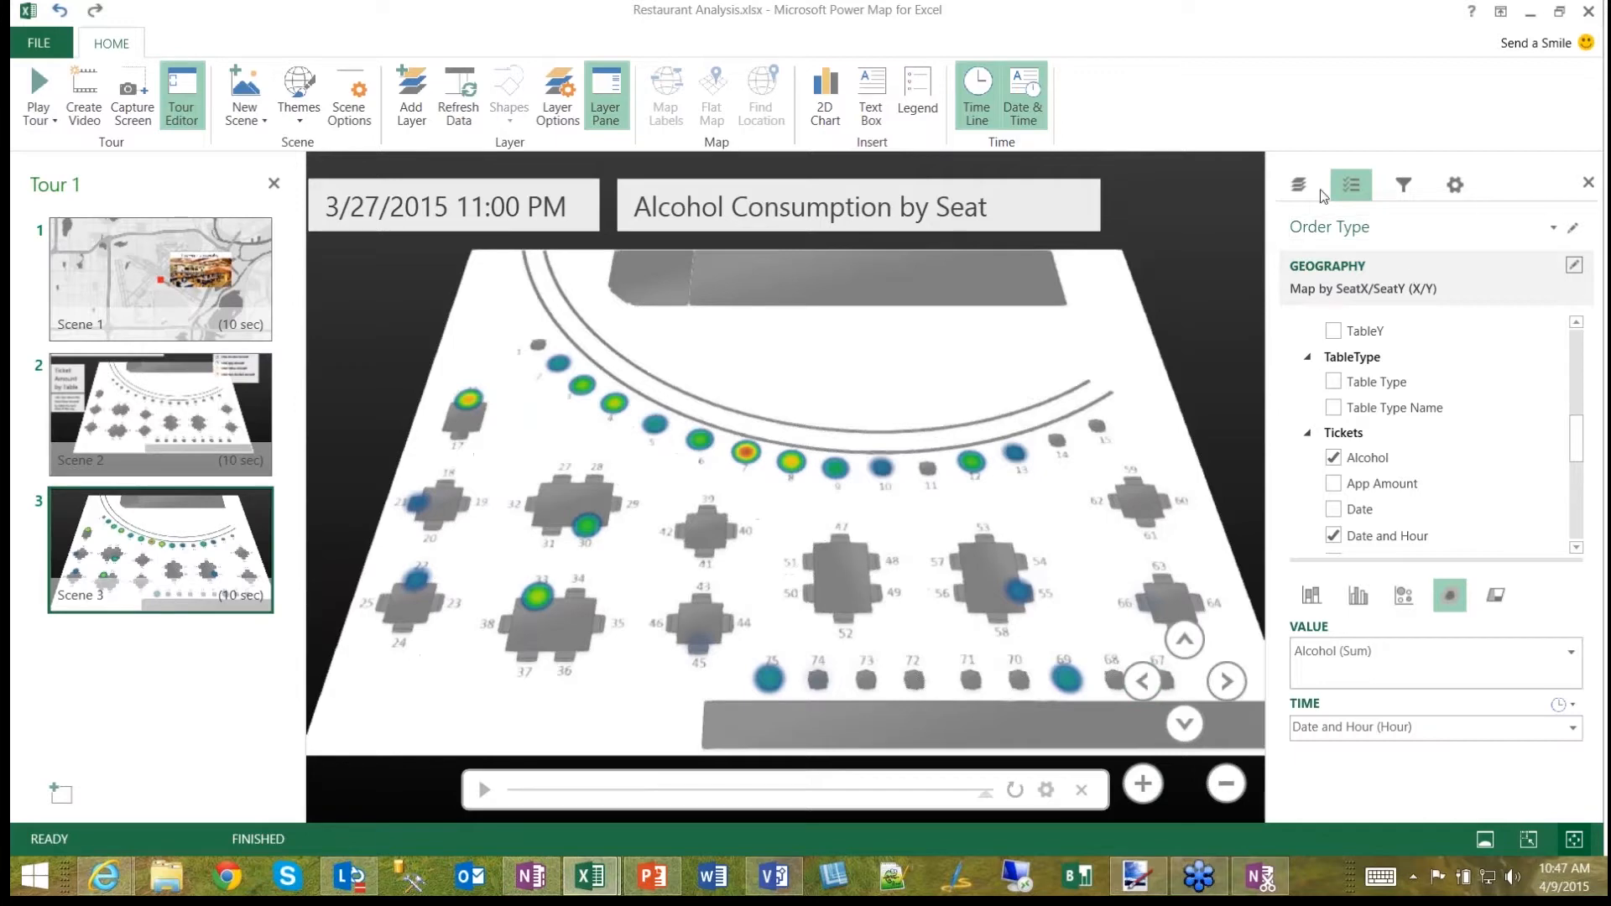
{"action": "left_click", "coordinate": [1461, 187]}
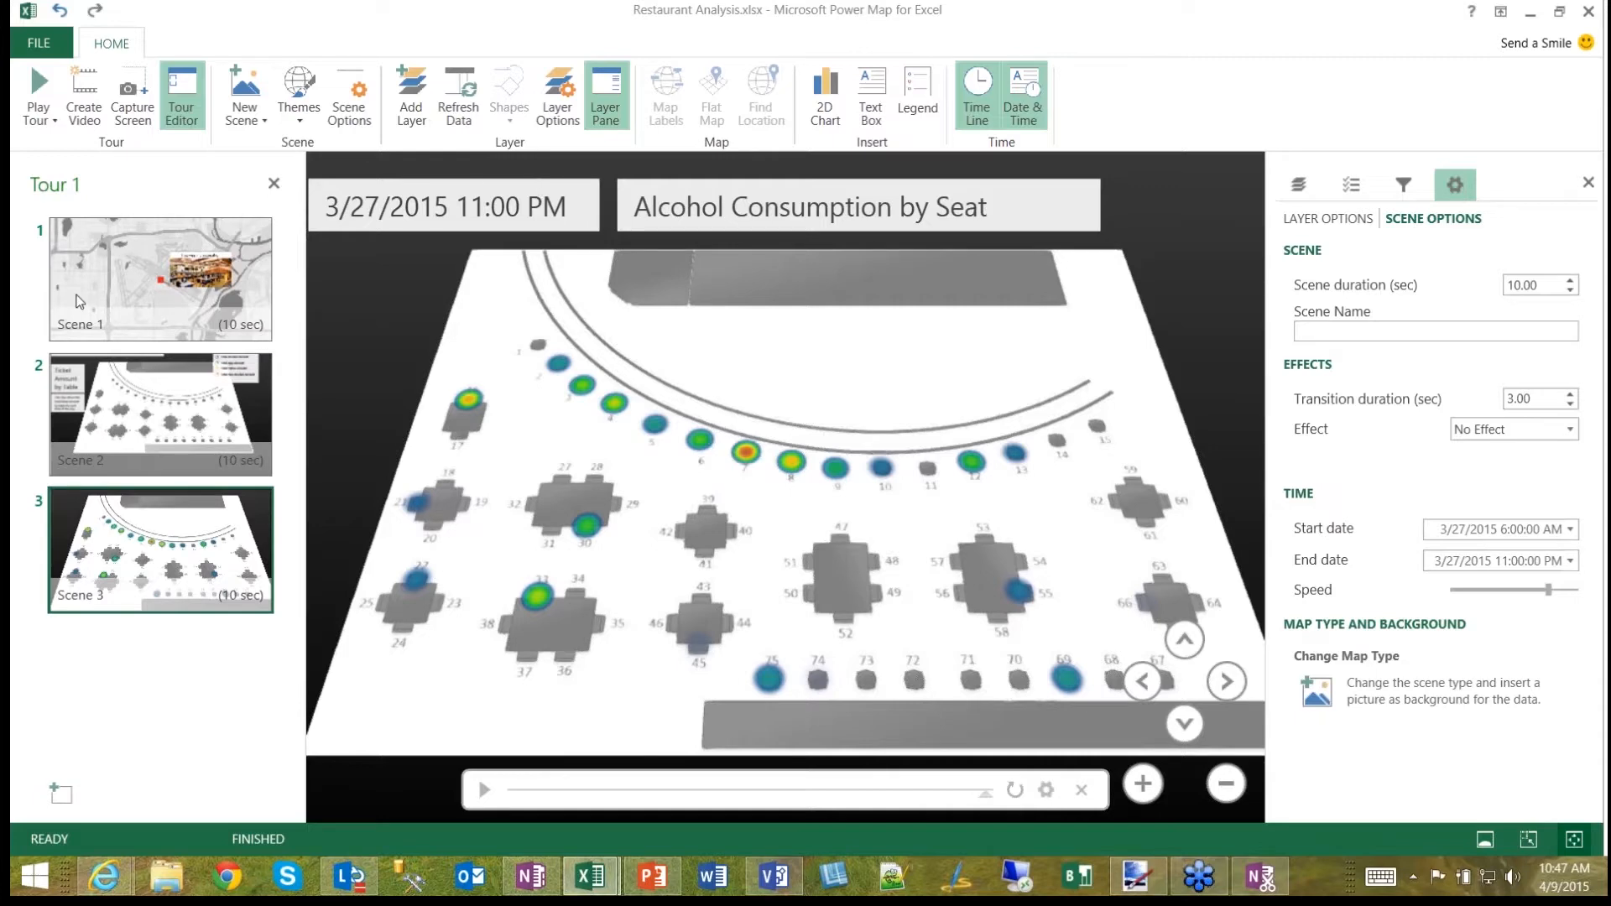
{"action": "mouse_move", "coordinate": [101, 307]}
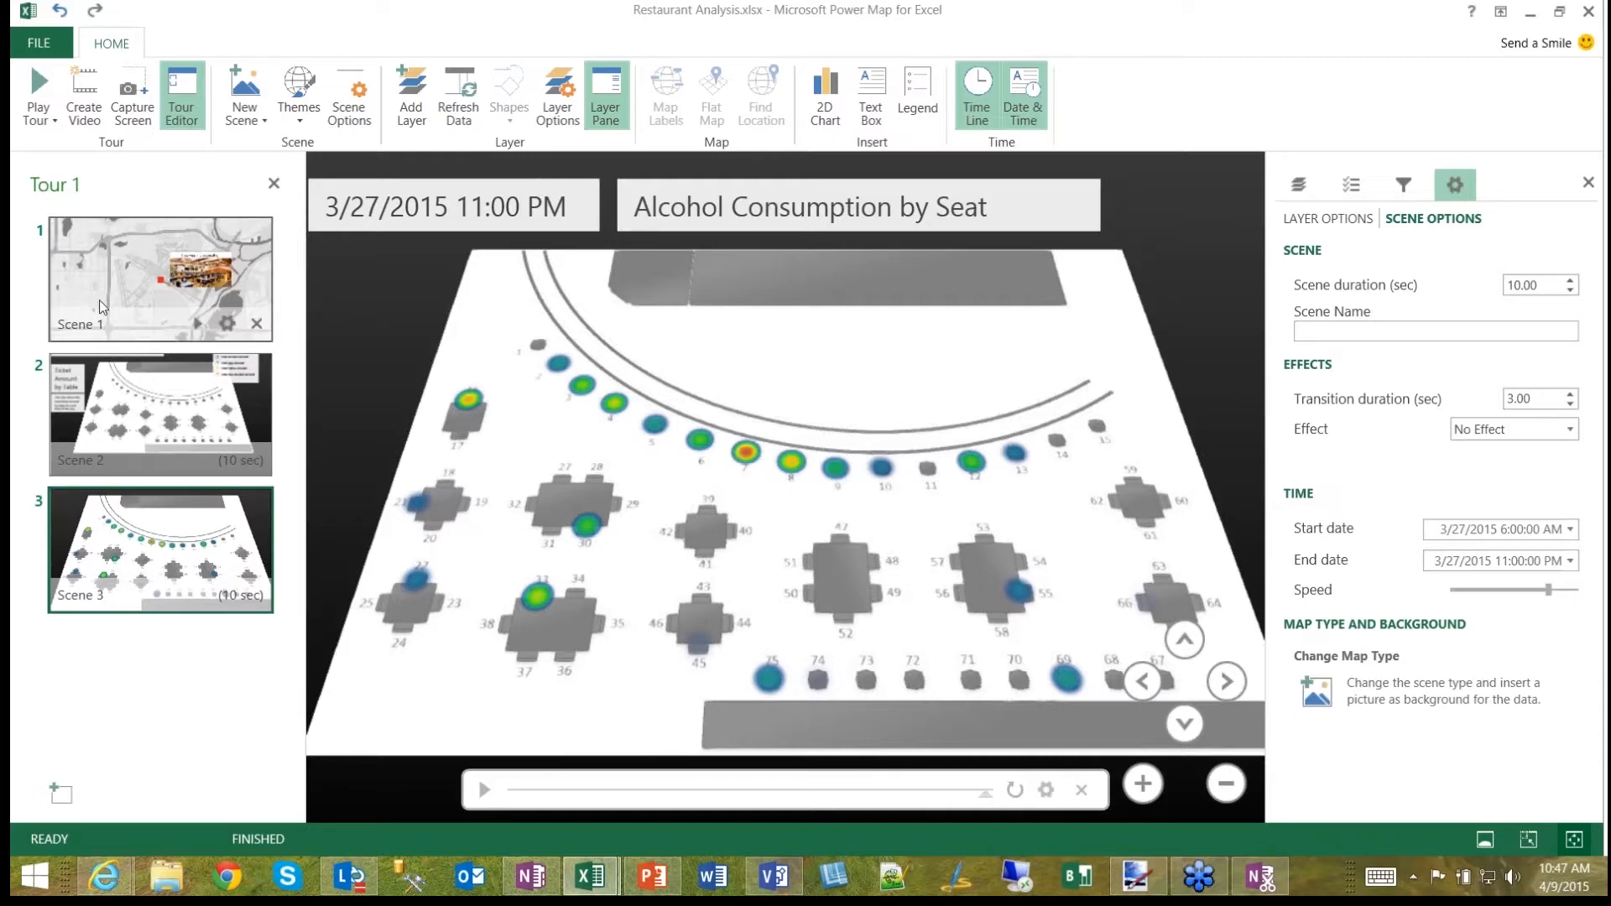
{"action": "left_click", "coordinate": [102, 307]}
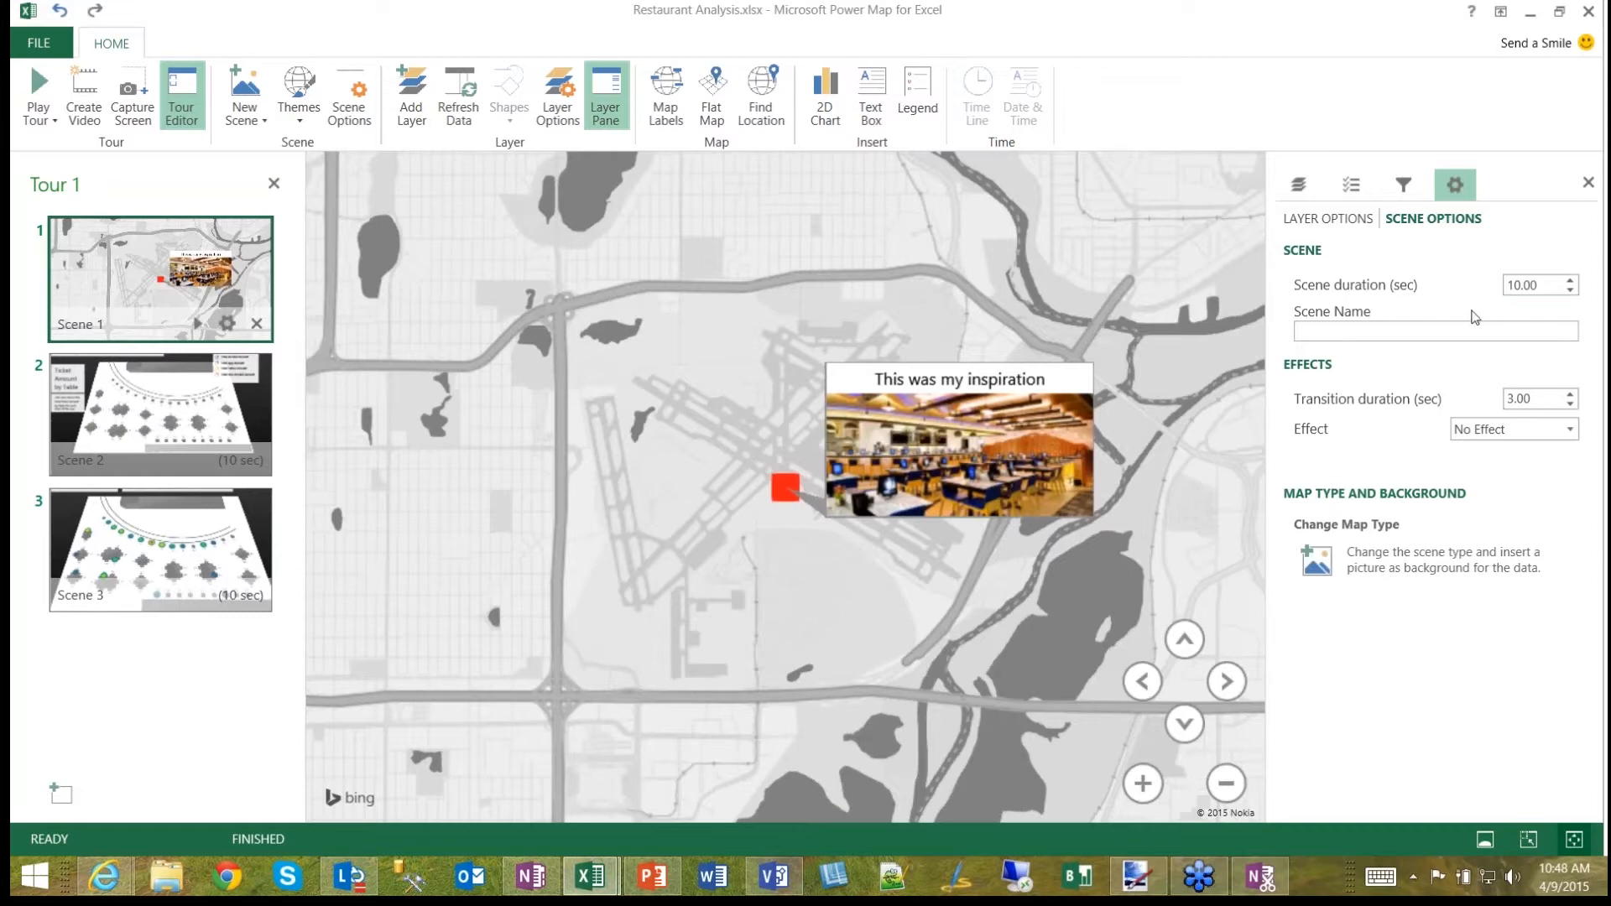
{"action": "left_click", "coordinate": [1571, 291]}
{"action": "left_click", "coordinate": [1572, 291]}
{"action": "left_click", "coordinate": [1571, 291]}
{"action": "left_click", "coordinate": [1571, 280]}
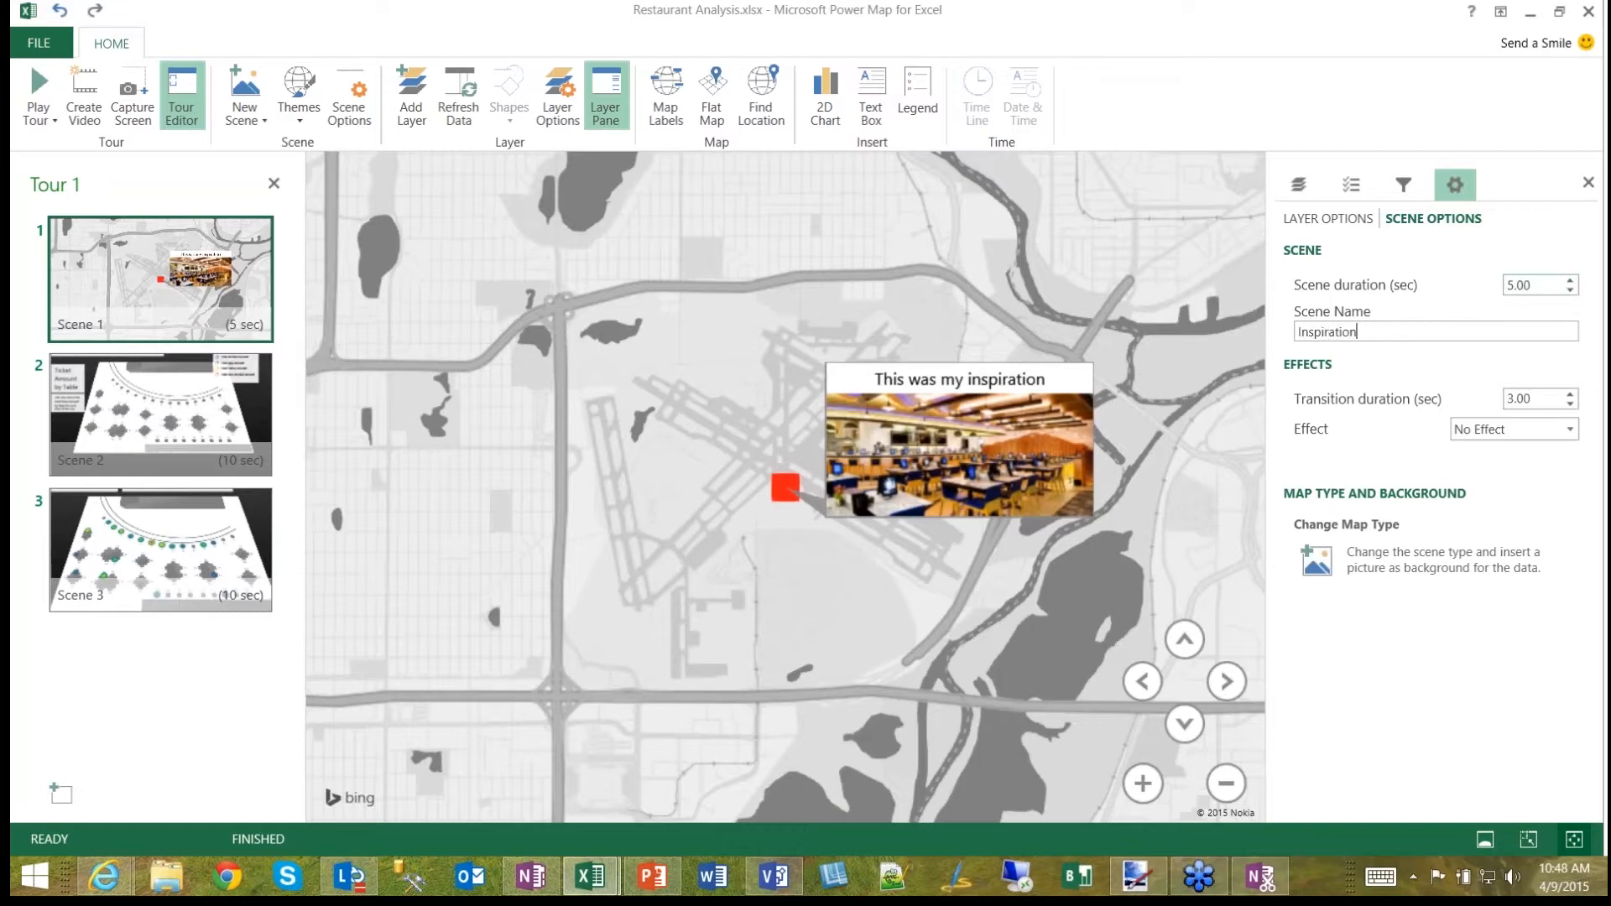
Step: Apply the Push In effect to the Inspiration scene and increase its effect speed
{"action": "left_click", "coordinate": [1373, 407]}
{"action": "left_click", "coordinate": [1572, 431]}
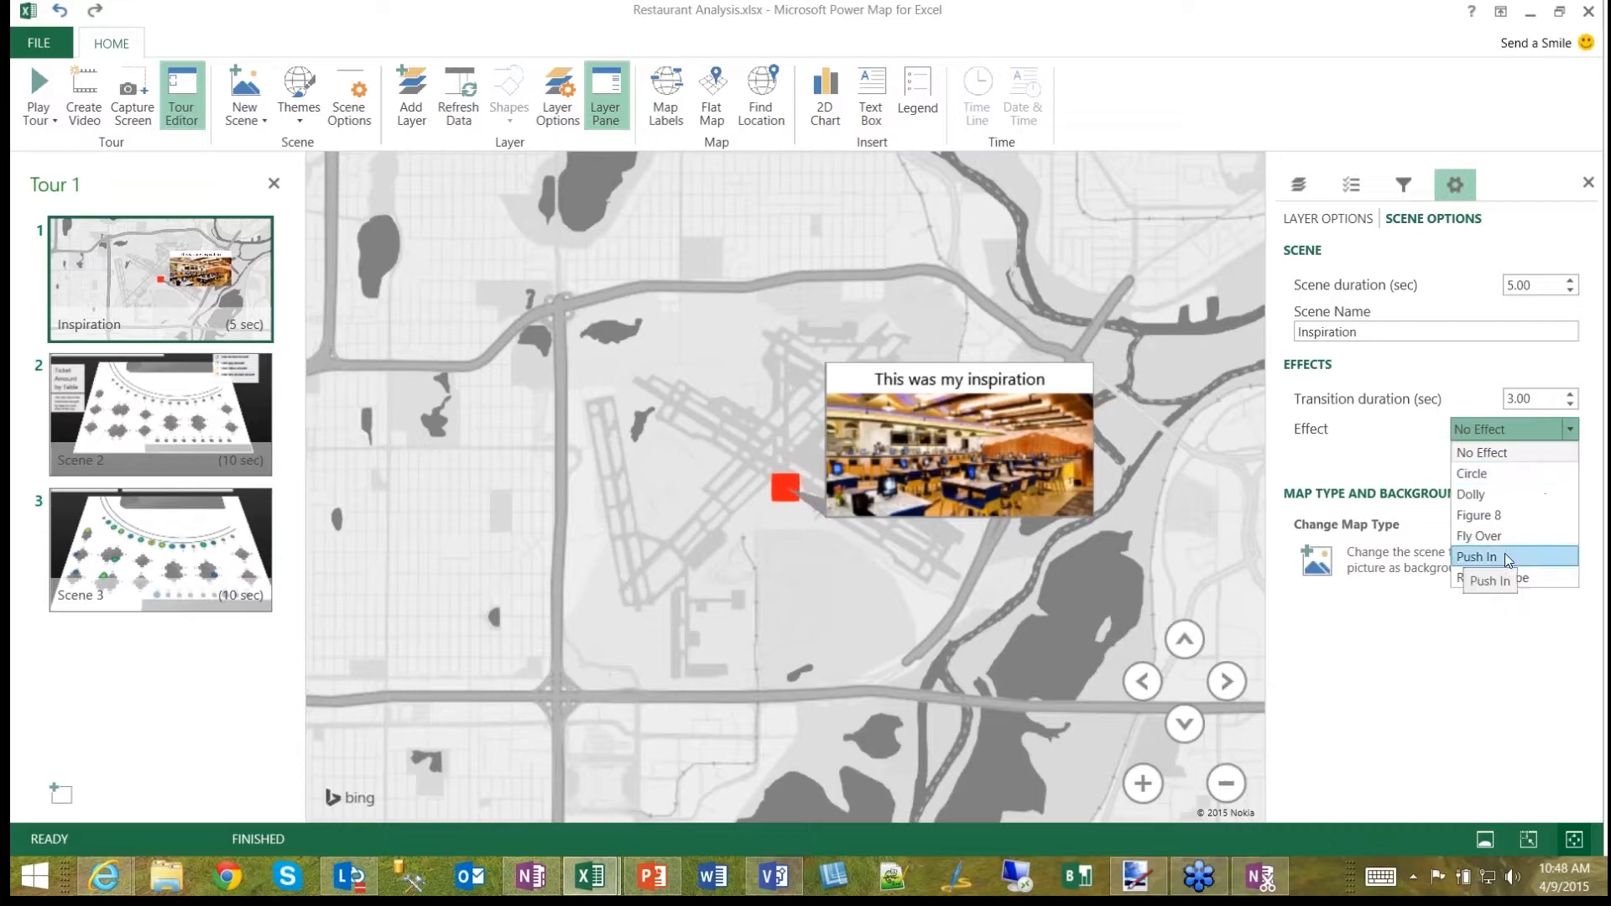
{"action": "left_click", "coordinate": [1544, 557]}
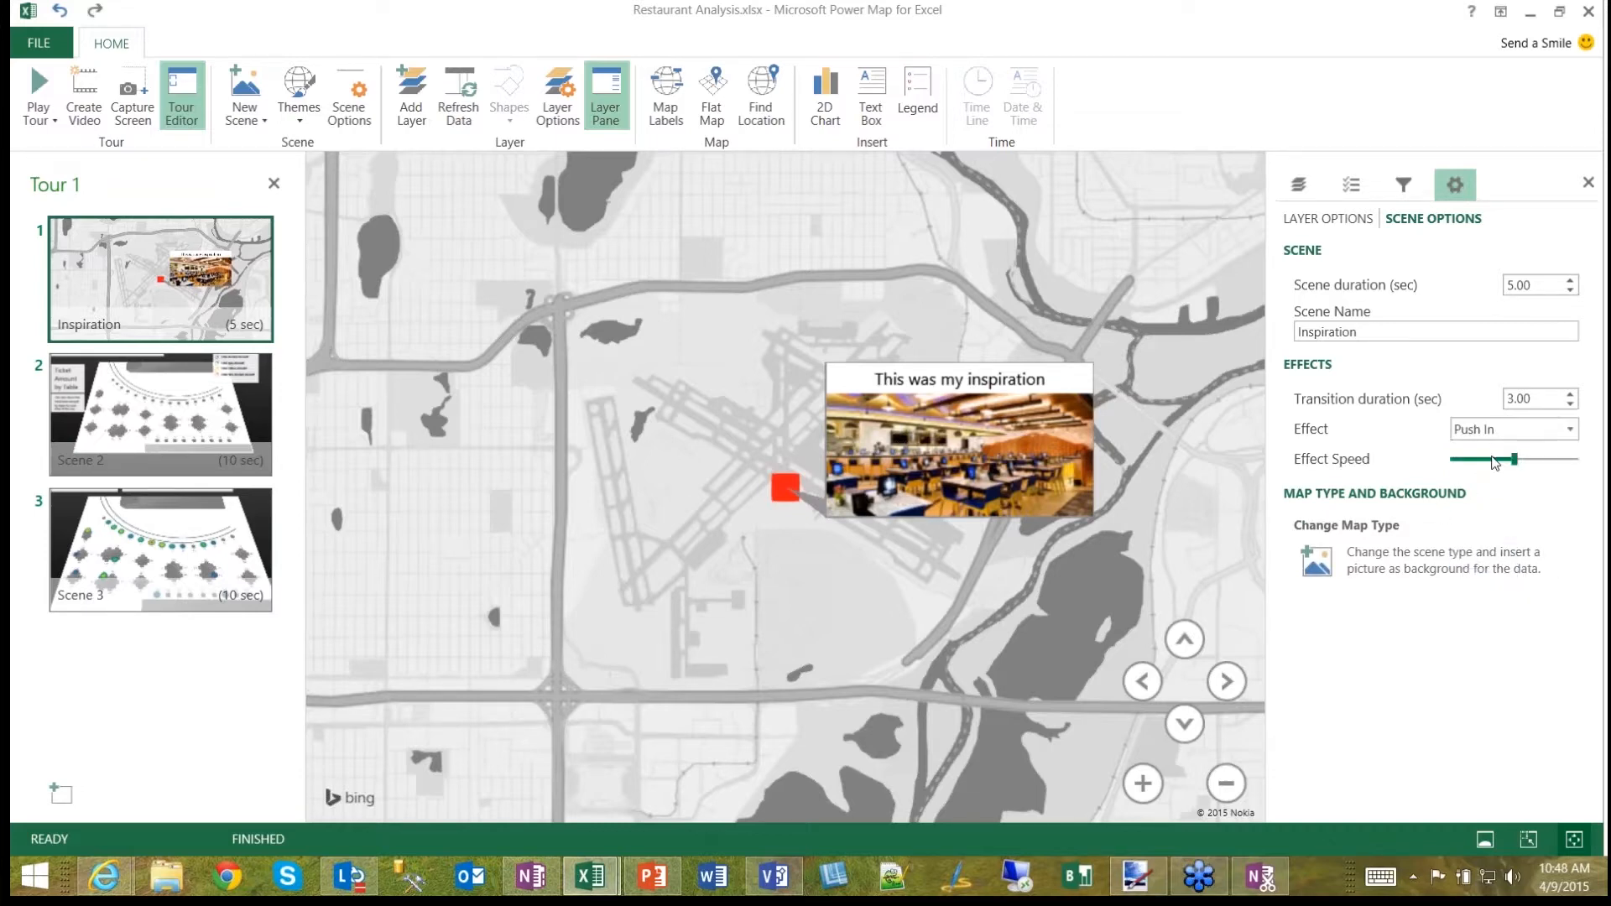
{"action": "left_click_drag", "start_coordinate": [1508, 459], "coordinate": [1534, 459]}
Step: Play the tour from the Inspiration scene to preview the transition, and return to editing
{"action": "mouse_move", "coordinate": [117, 300]}
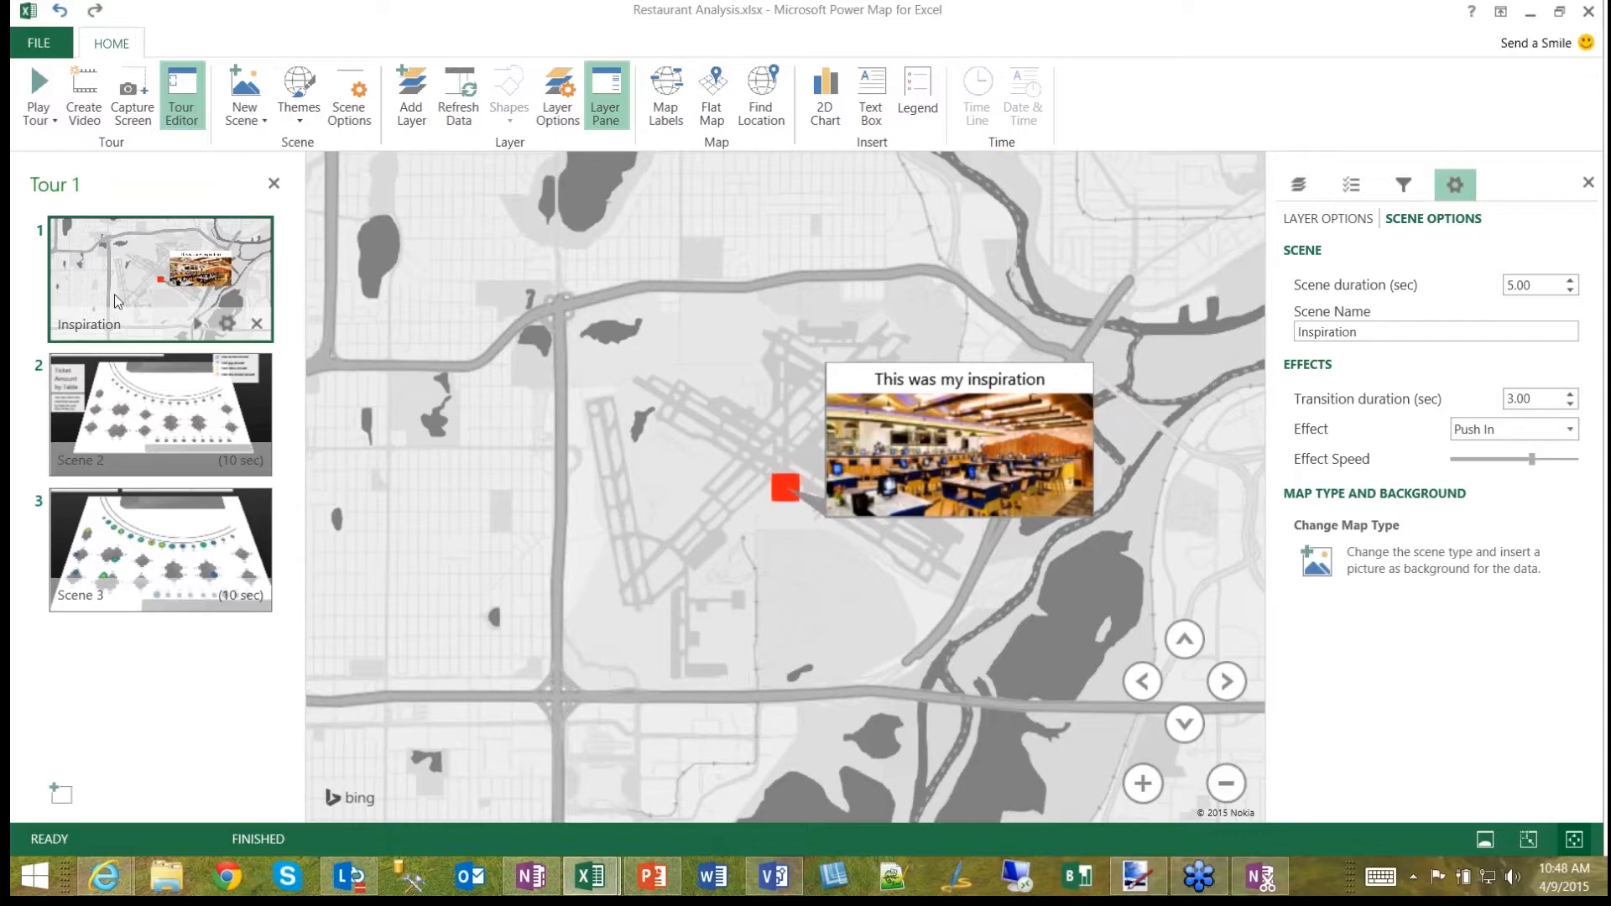
{"action": "left_click", "coordinate": [195, 326]}
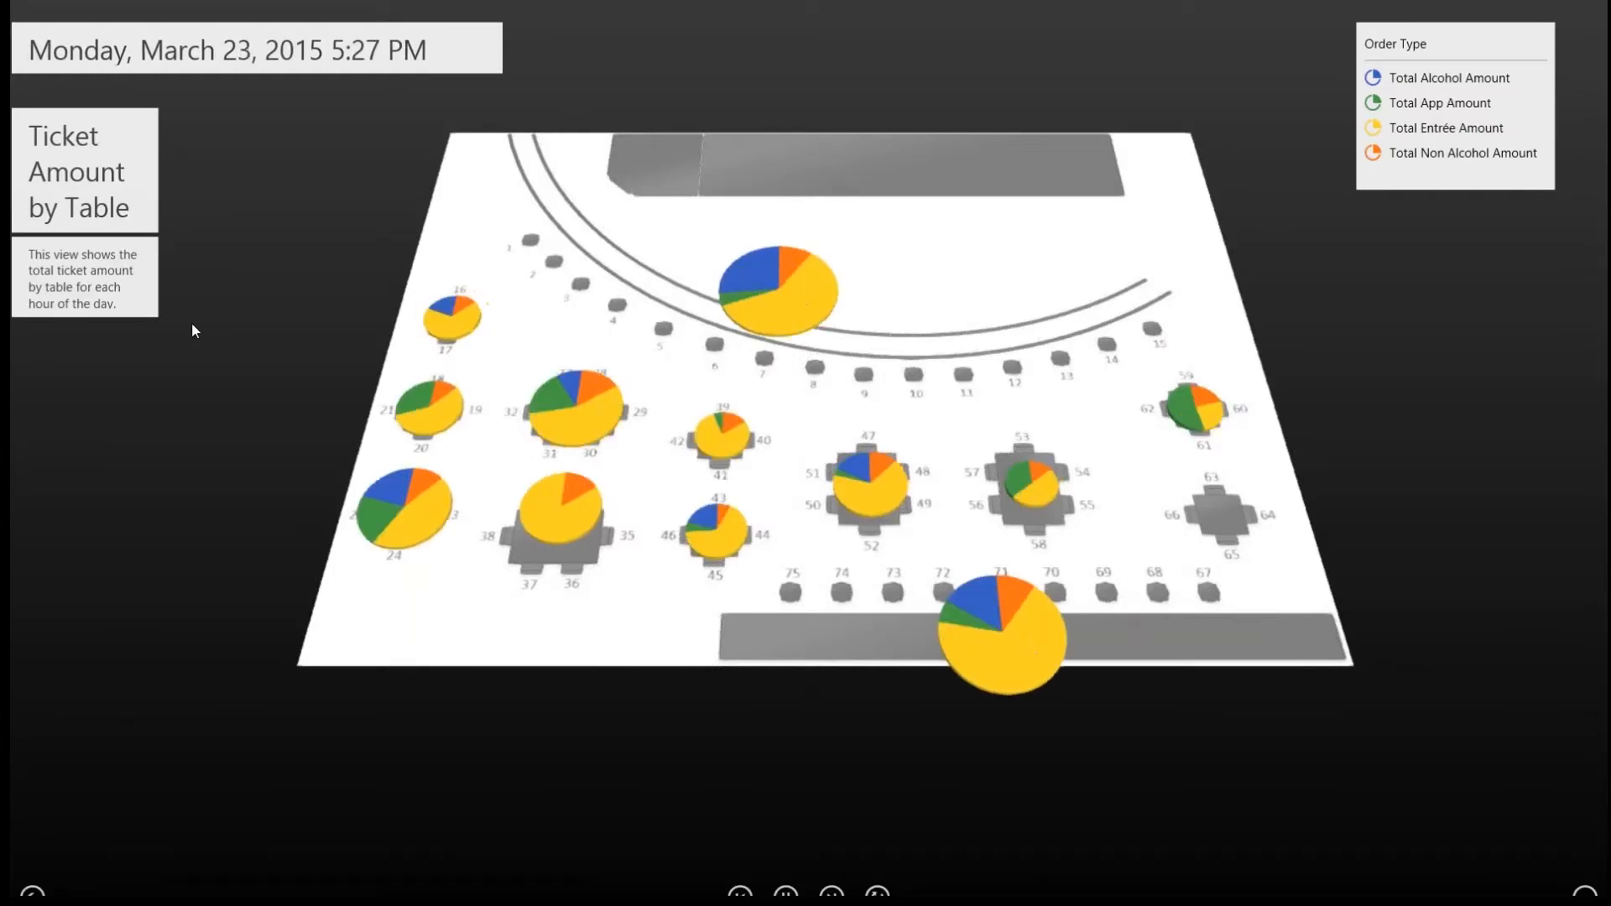
{"action": "key", "text": "Escape"}
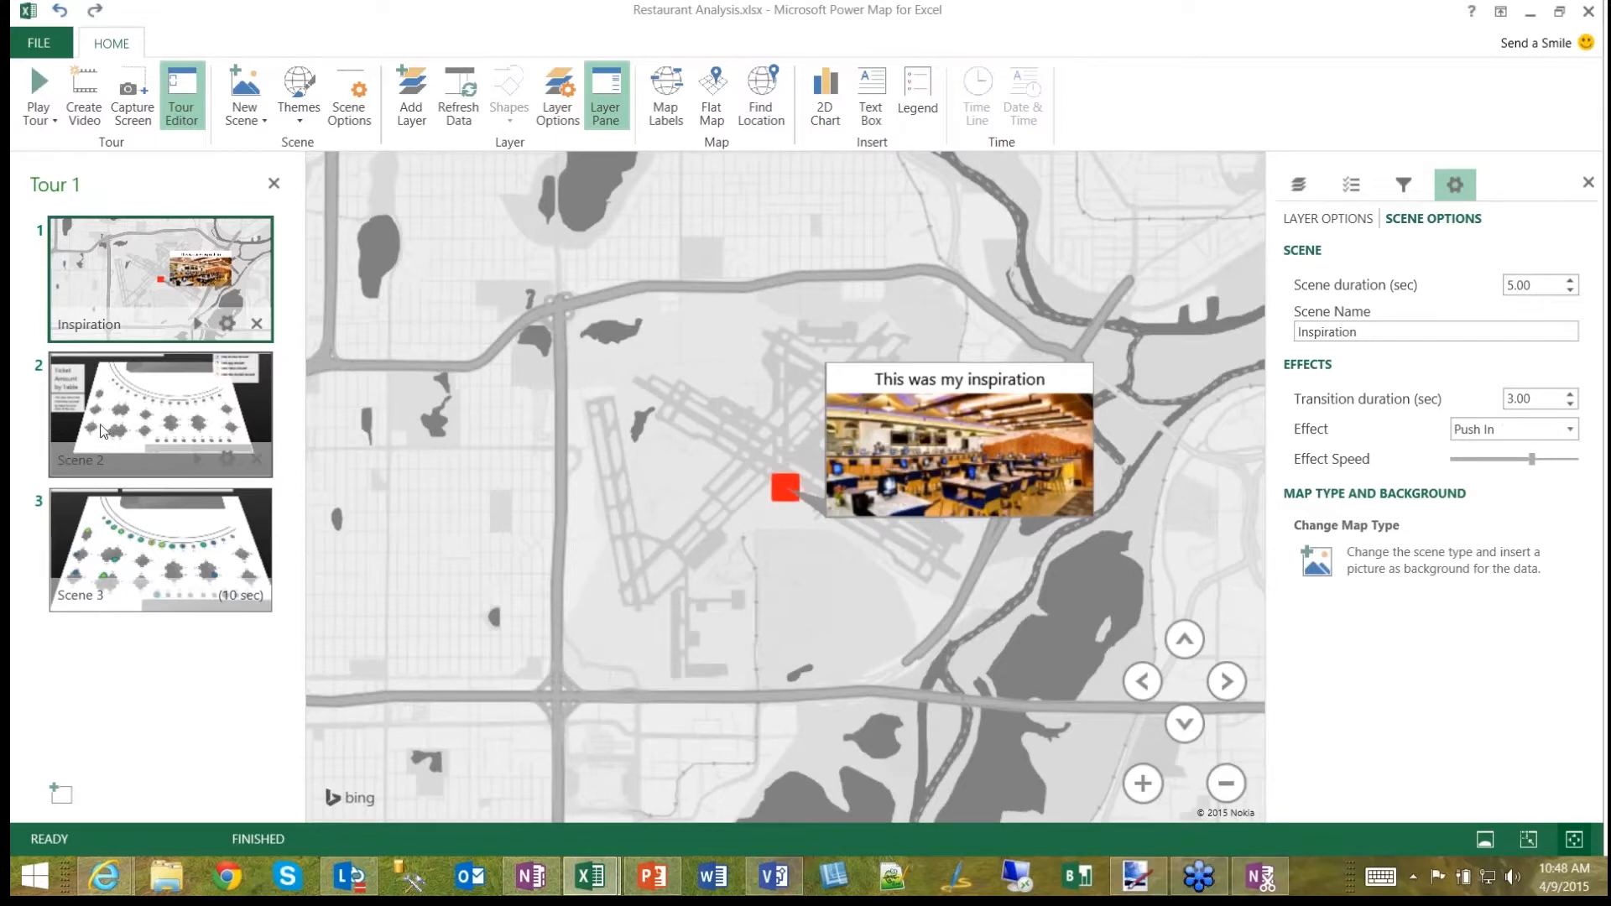
Step: Name the second scene Orders by Table
{"action": "left_click", "coordinate": [102, 431]}
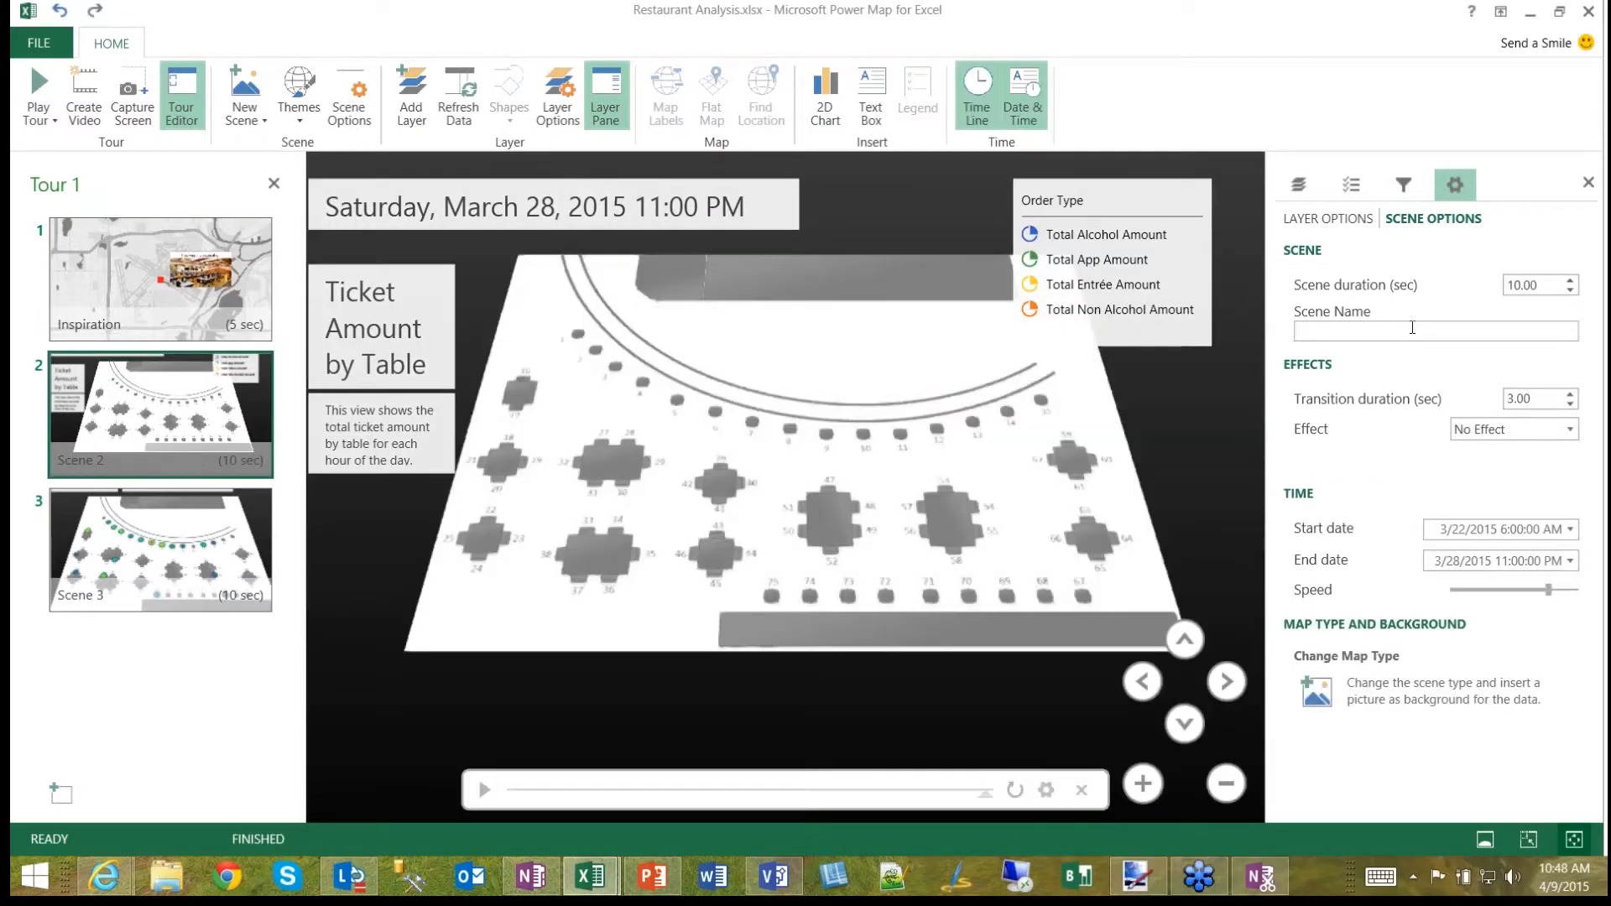
{"action": "left_click", "coordinate": [1413, 330]}
{"action": "type", "text": "T"}
{"action": "type", "text": "ich"}
{"action": "key", "text": "BackSpace"}
{"action": "key", "text": "BackSpace"}
{"action": "key", "text": "BackSpace"}
{"action": "type", "text": "Orders by Table"}
Step: Apply the Fly Over effect to the Orders by Table scene and play its timeline
{"action": "left_click", "coordinate": [1573, 429]}
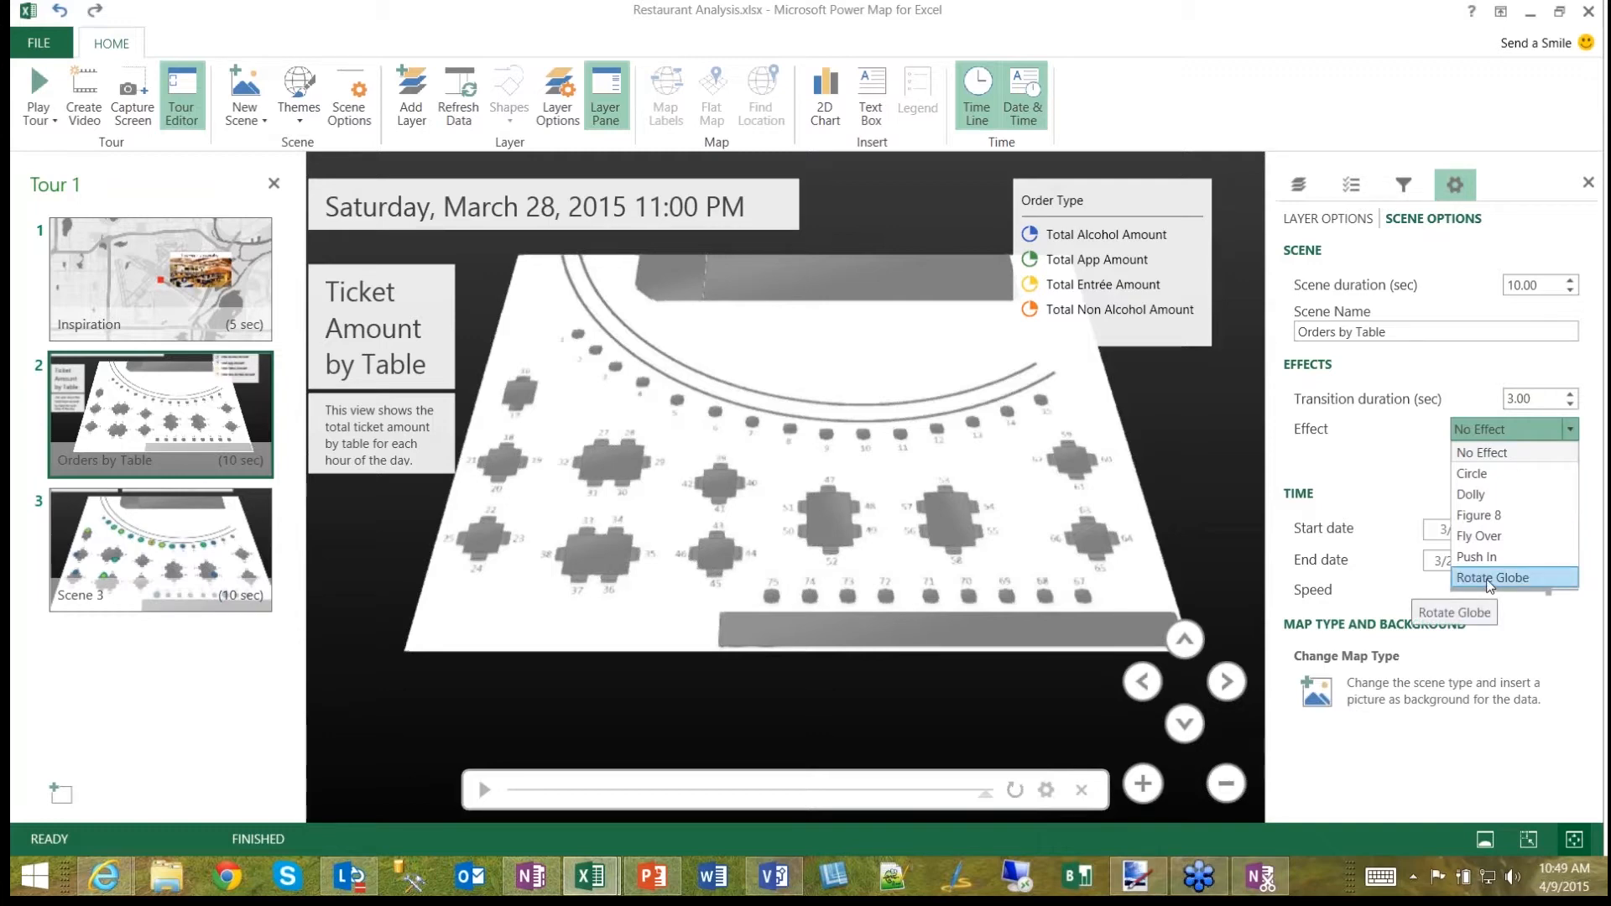
{"action": "left_click", "coordinate": [1491, 537]}
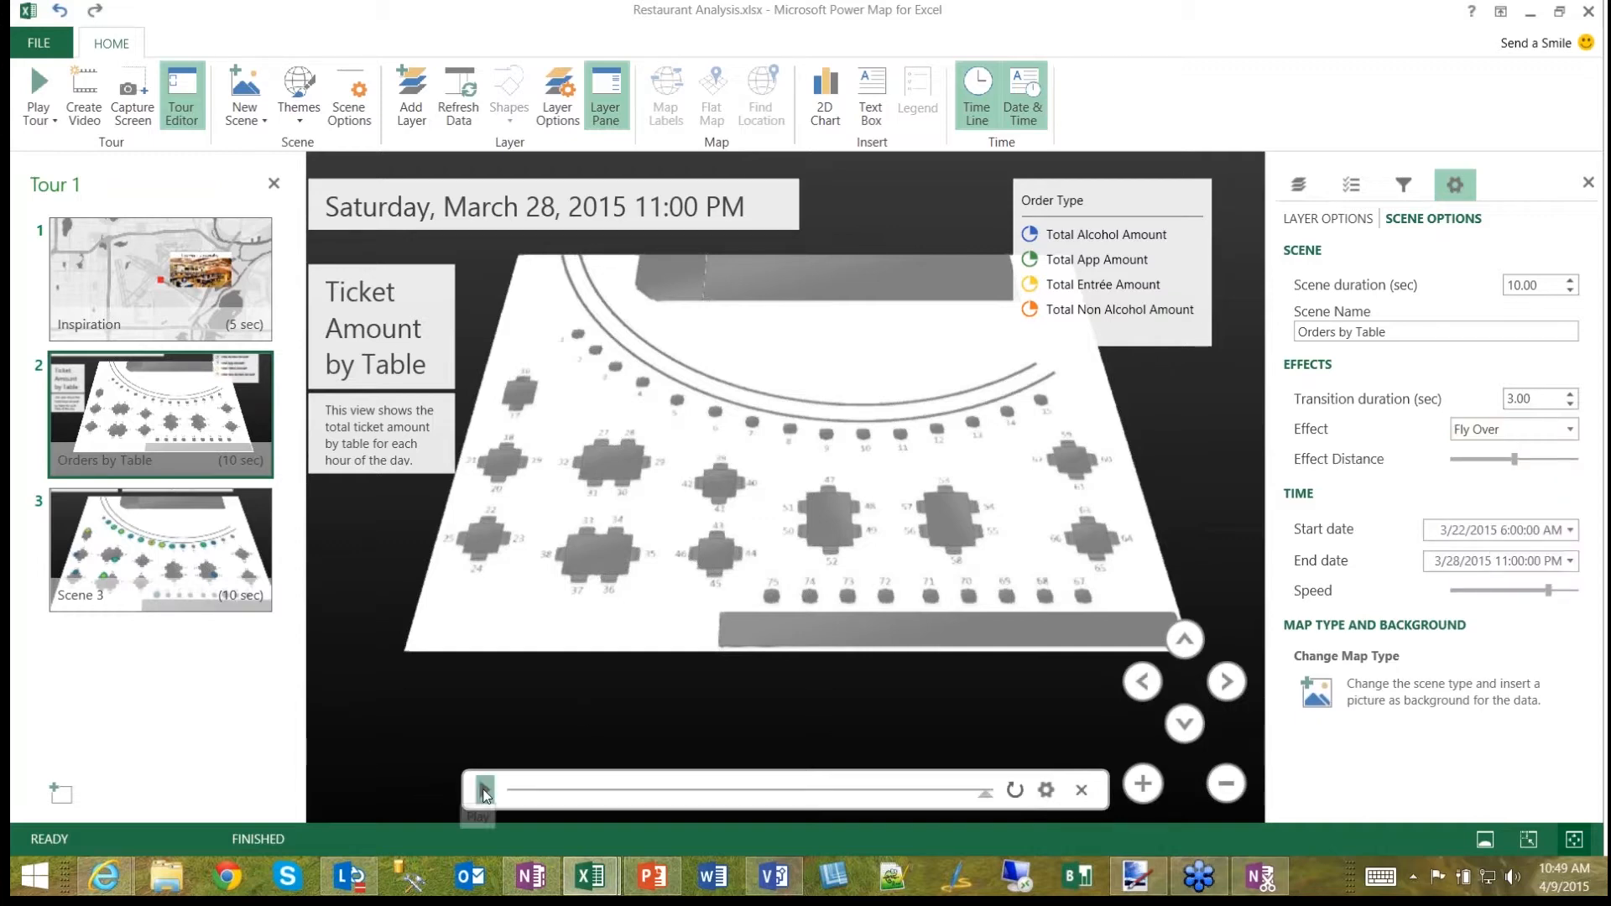
{"action": "left_click", "coordinate": [484, 791]}
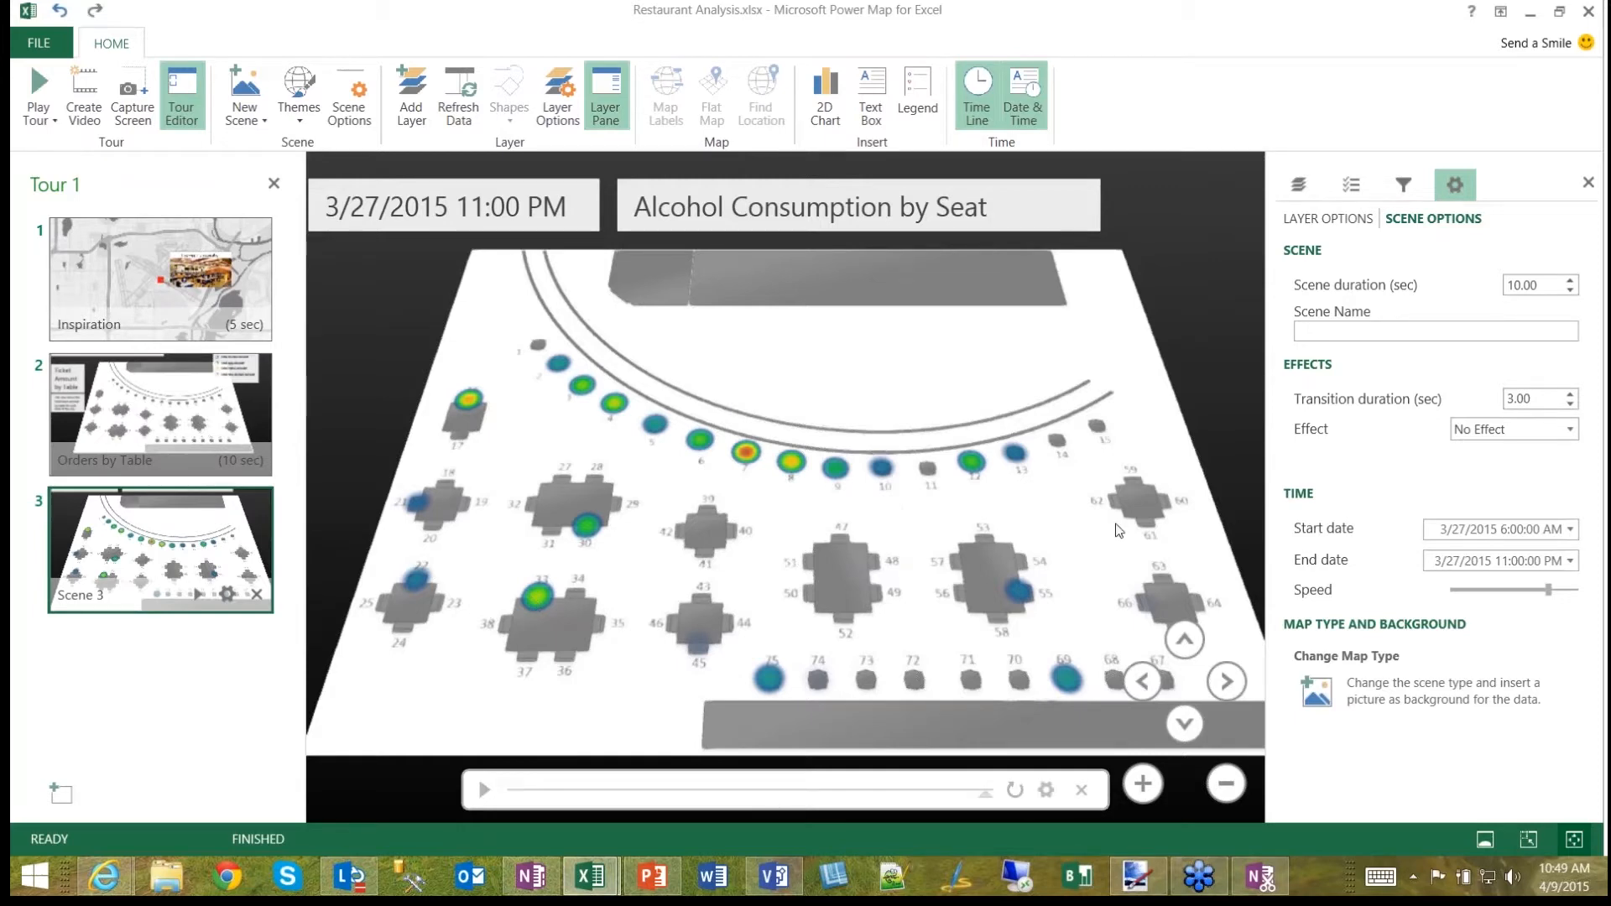
Step: Name the third scene, the one with the alcohol heat map, Beverage Consumption
{"action": "left_click", "coordinate": [1321, 334]}
{"action": "type", "text": "Alco"}
{"action": "key", "text": "BackSpace"}
{"action": "key", "text": "BackSpace"}
{"action": "key", "text": "BackSpace"}
{"action": "type", "text": "Beverage Consumption"}
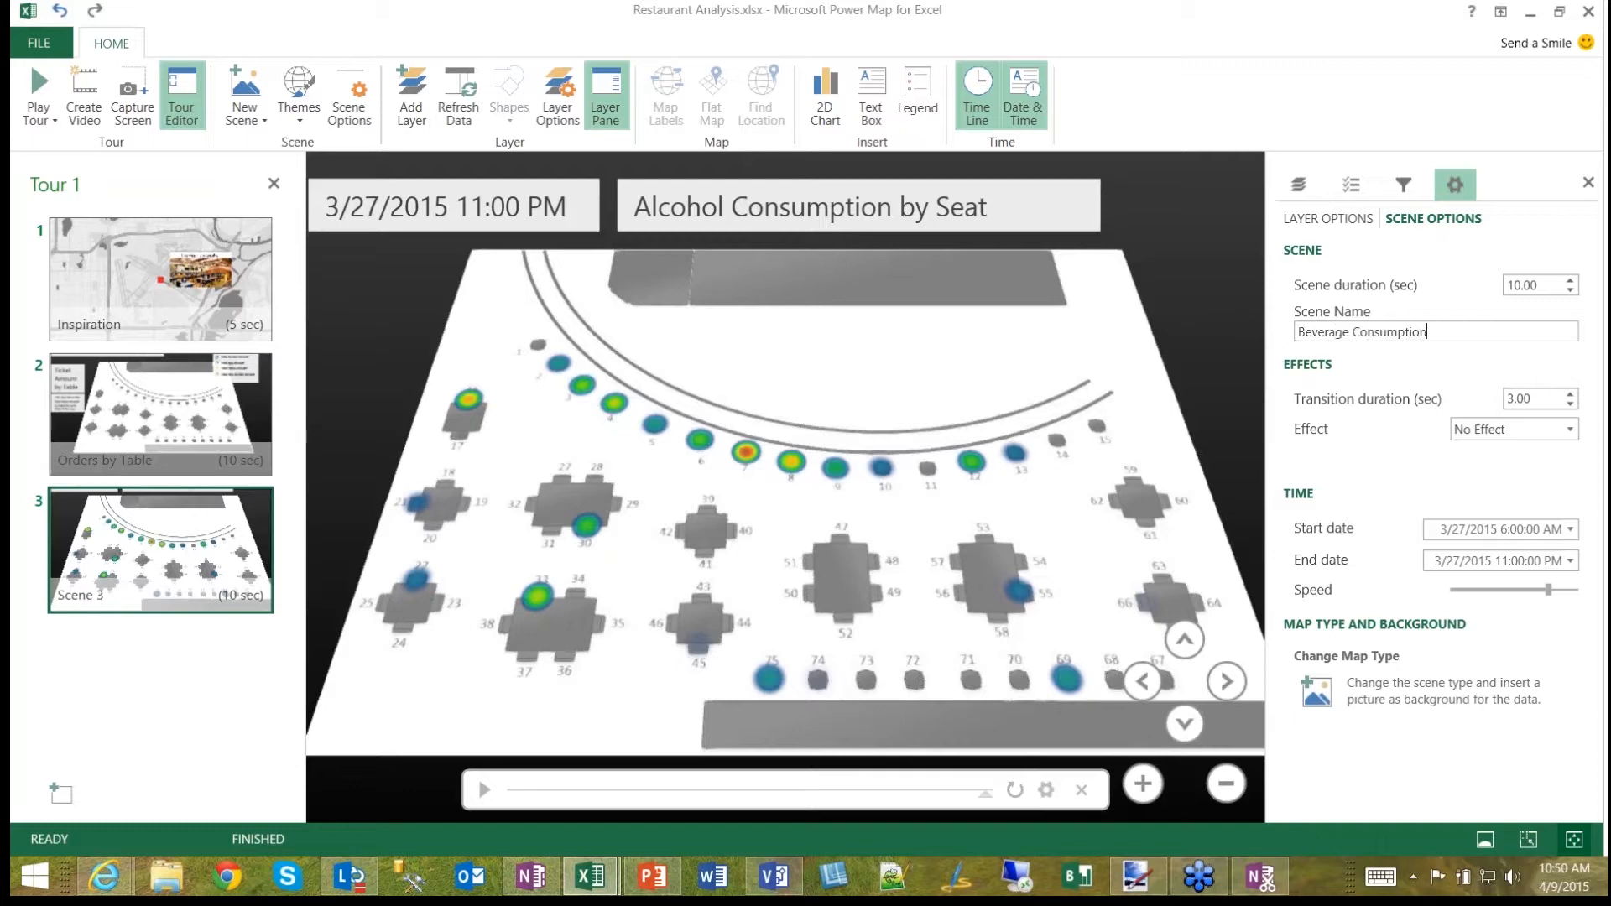
{"action": "left_click", "coordinate": [1371, 468]}
Step: Add a second layer to the Beverage Consumption scene with TableX and TableY as its geography fields
{"action": "left_click", "coordinate": [1297, 187]}
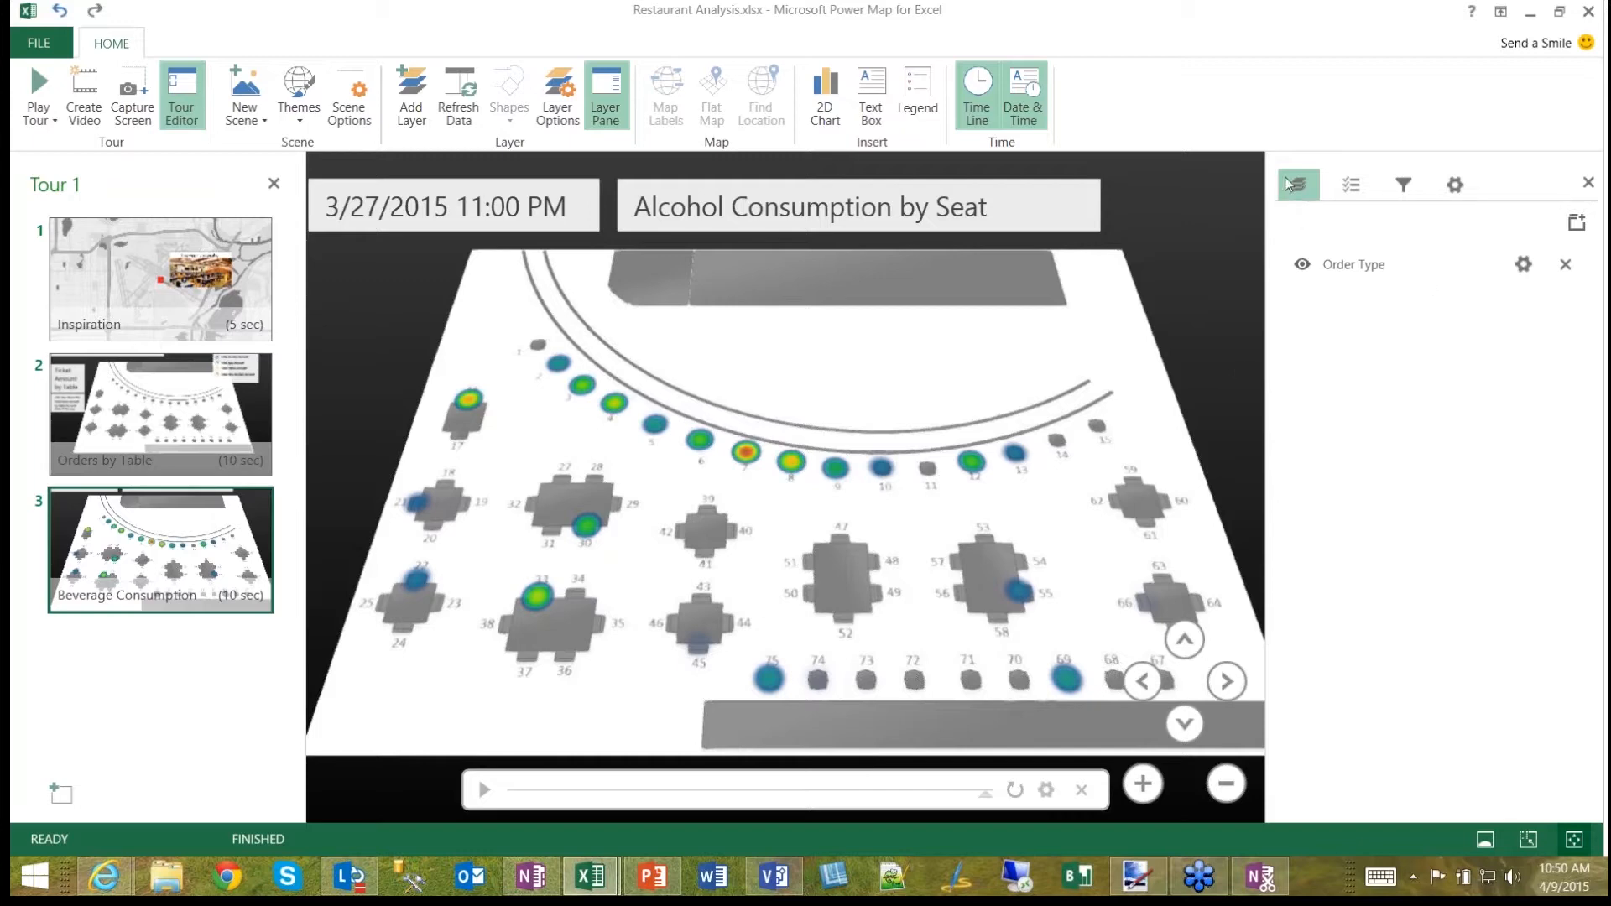
{"action": "left_click", "coordinate": [410, 100]}
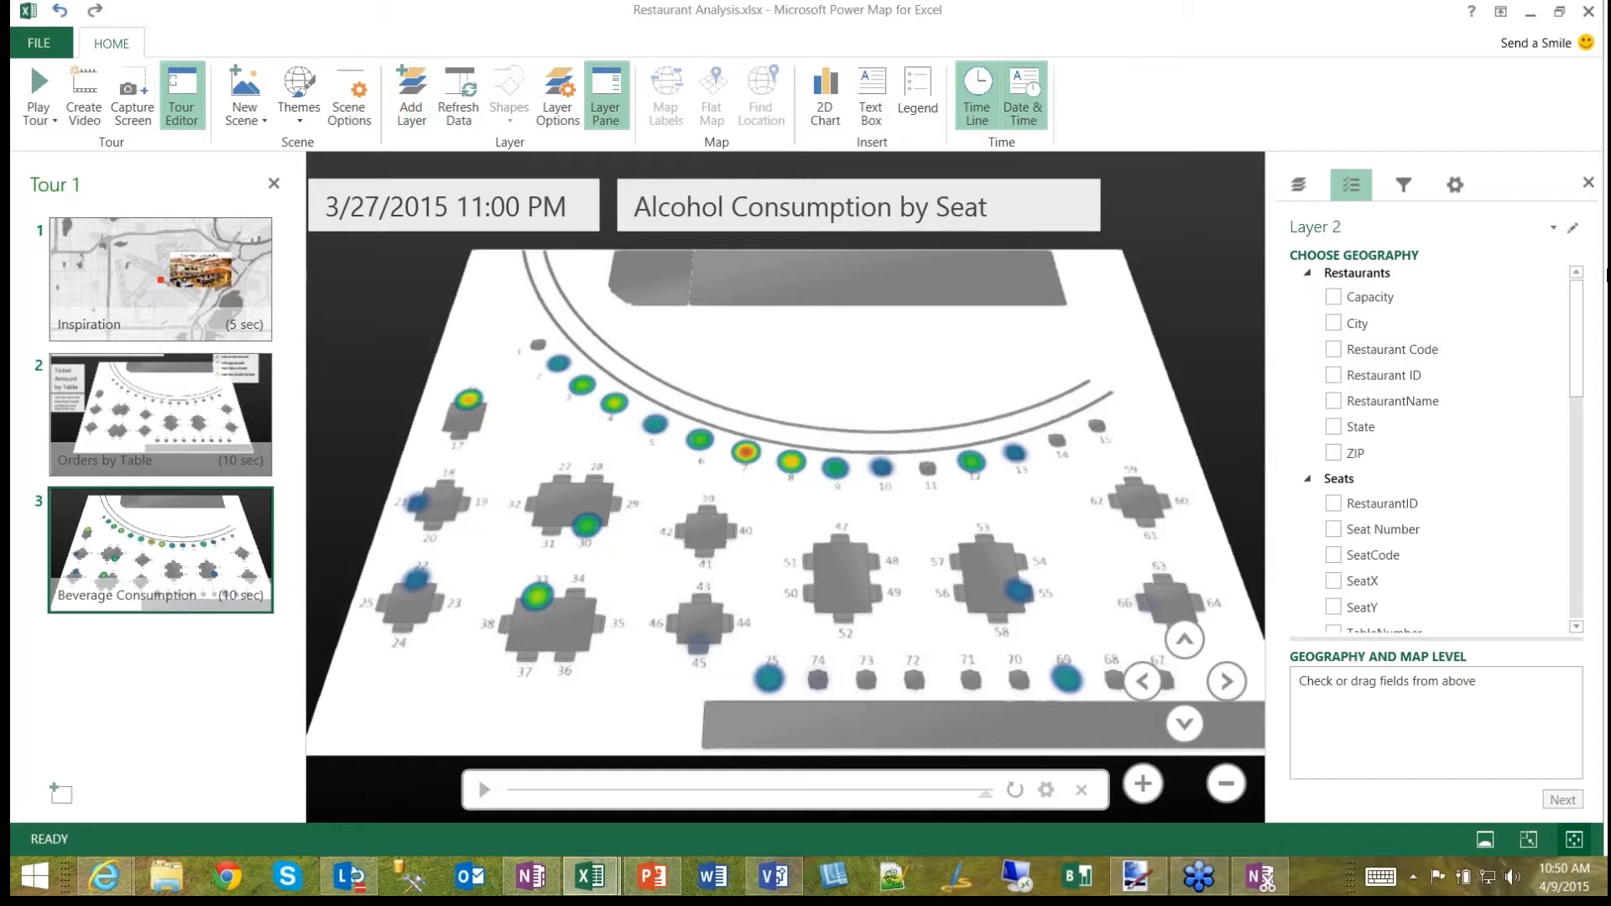
{"action": "left_click_drag", "start_coordinate": [1579, 339], "coordinate": [1582, 401]}
{"action": "mouse_move", "coordinate": [998, 202]}
{"action": "scroll", "coordinate": [1582, 401], "scroll_direction": "down", "scroll_amount": 3}
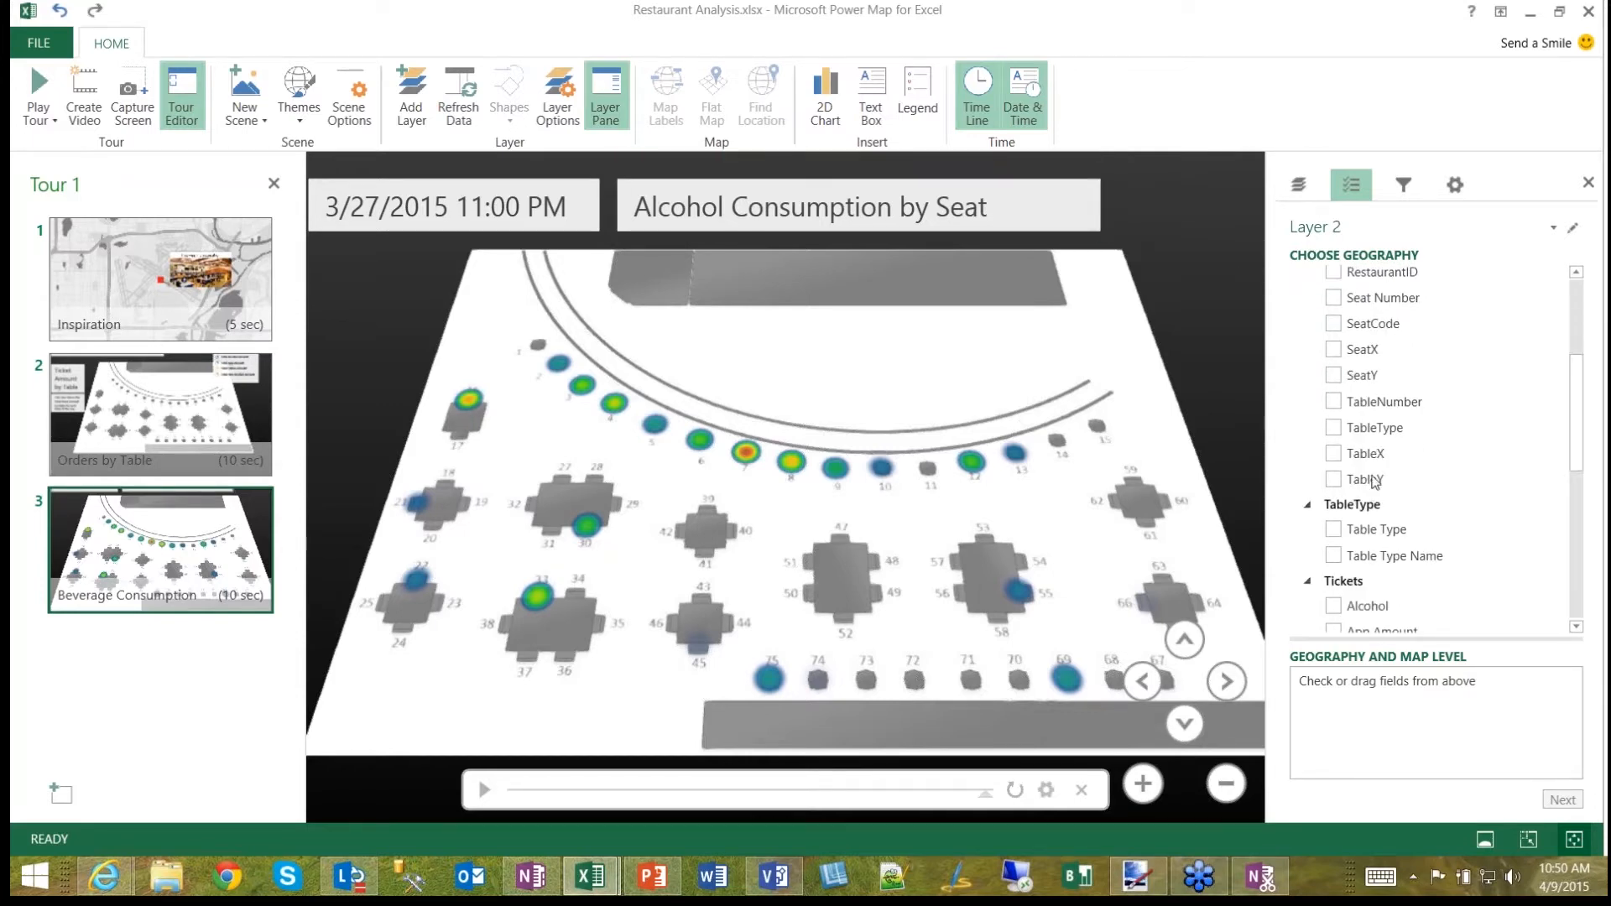
{"action": "left_click", "coordinate": [1334, 453]}
{"action": "left_click", "coordinate": [1334, 479]}
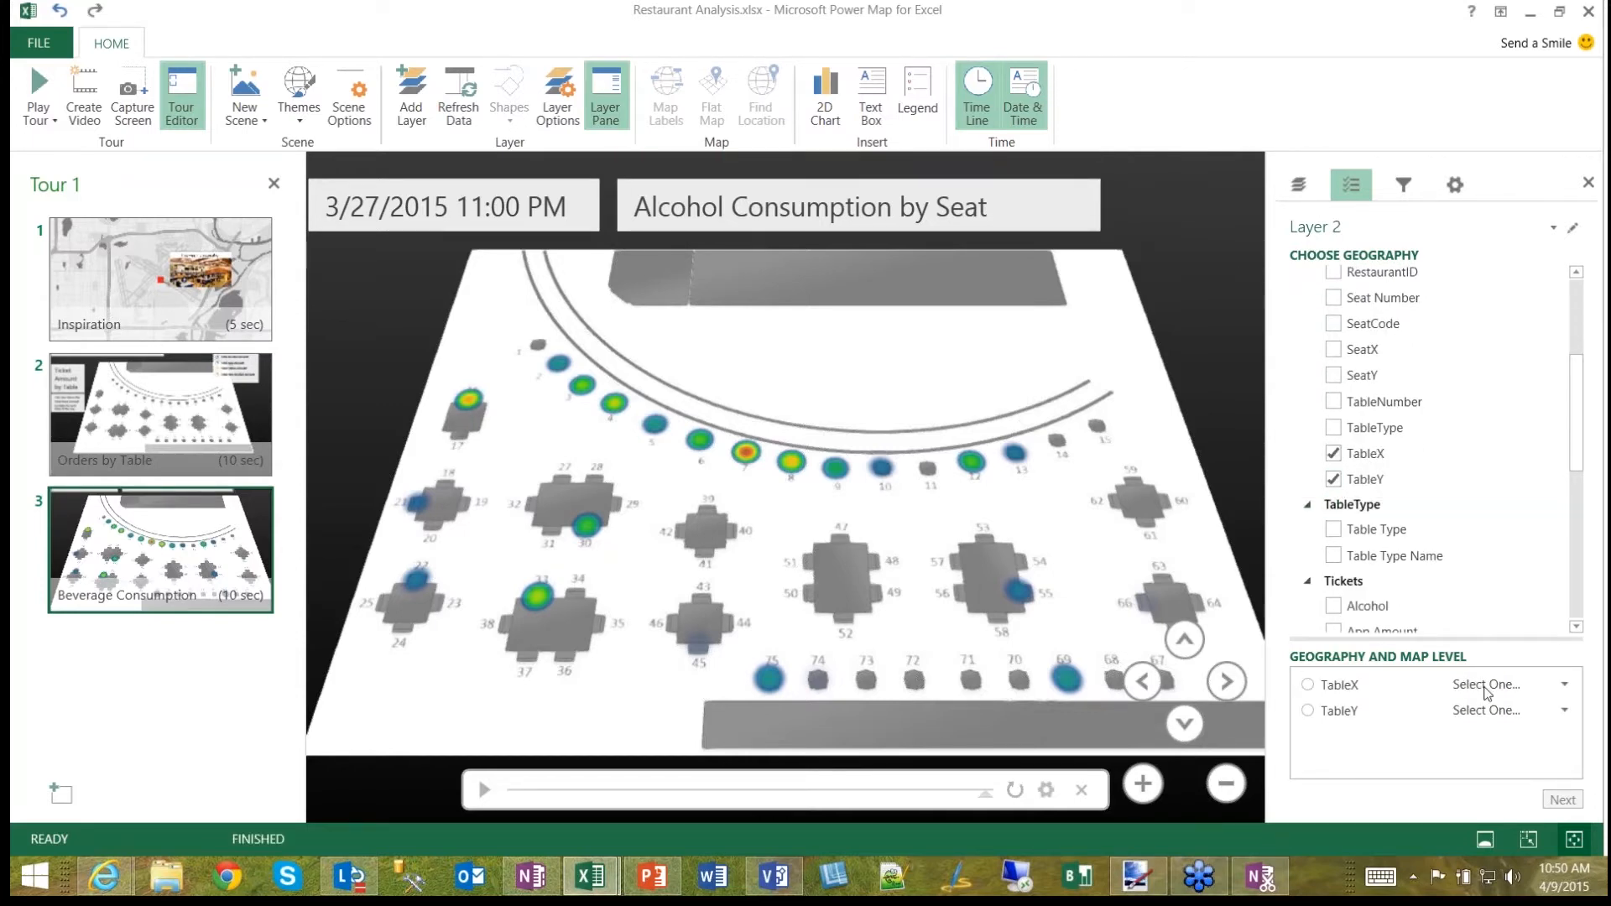
Step: Map TableX as the X Coordinate and TableY as the Y Coordinate, and confirm the new layer's geography
{"action": "left_click", "coordinate": [1564, 685]}
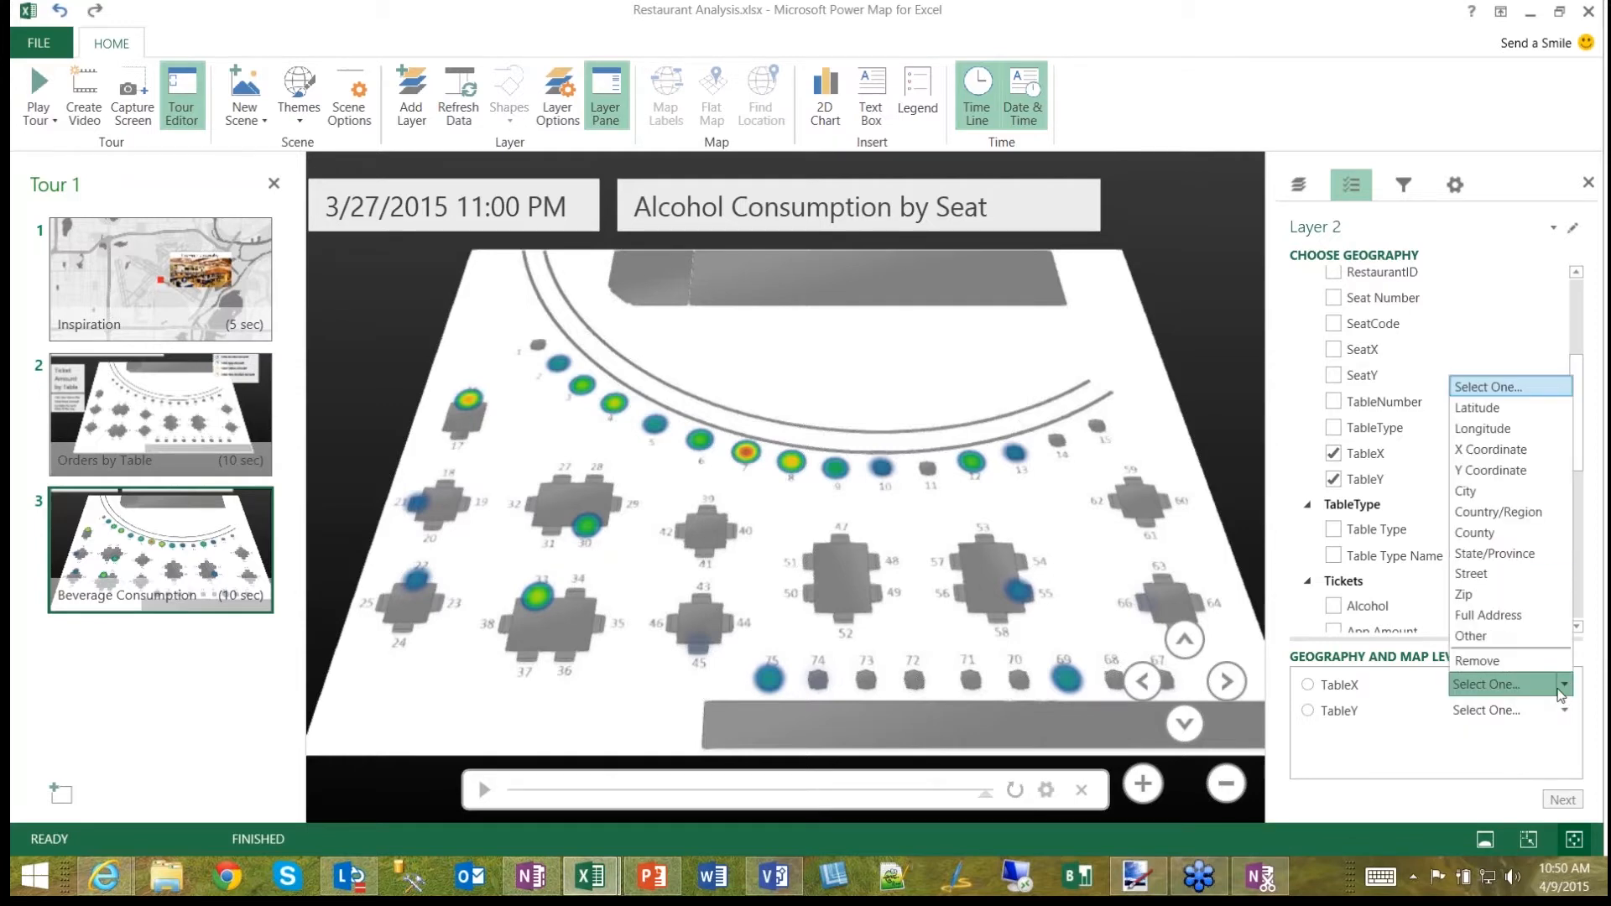
{"action": "left_click", "coordinate": [1494, 450]}
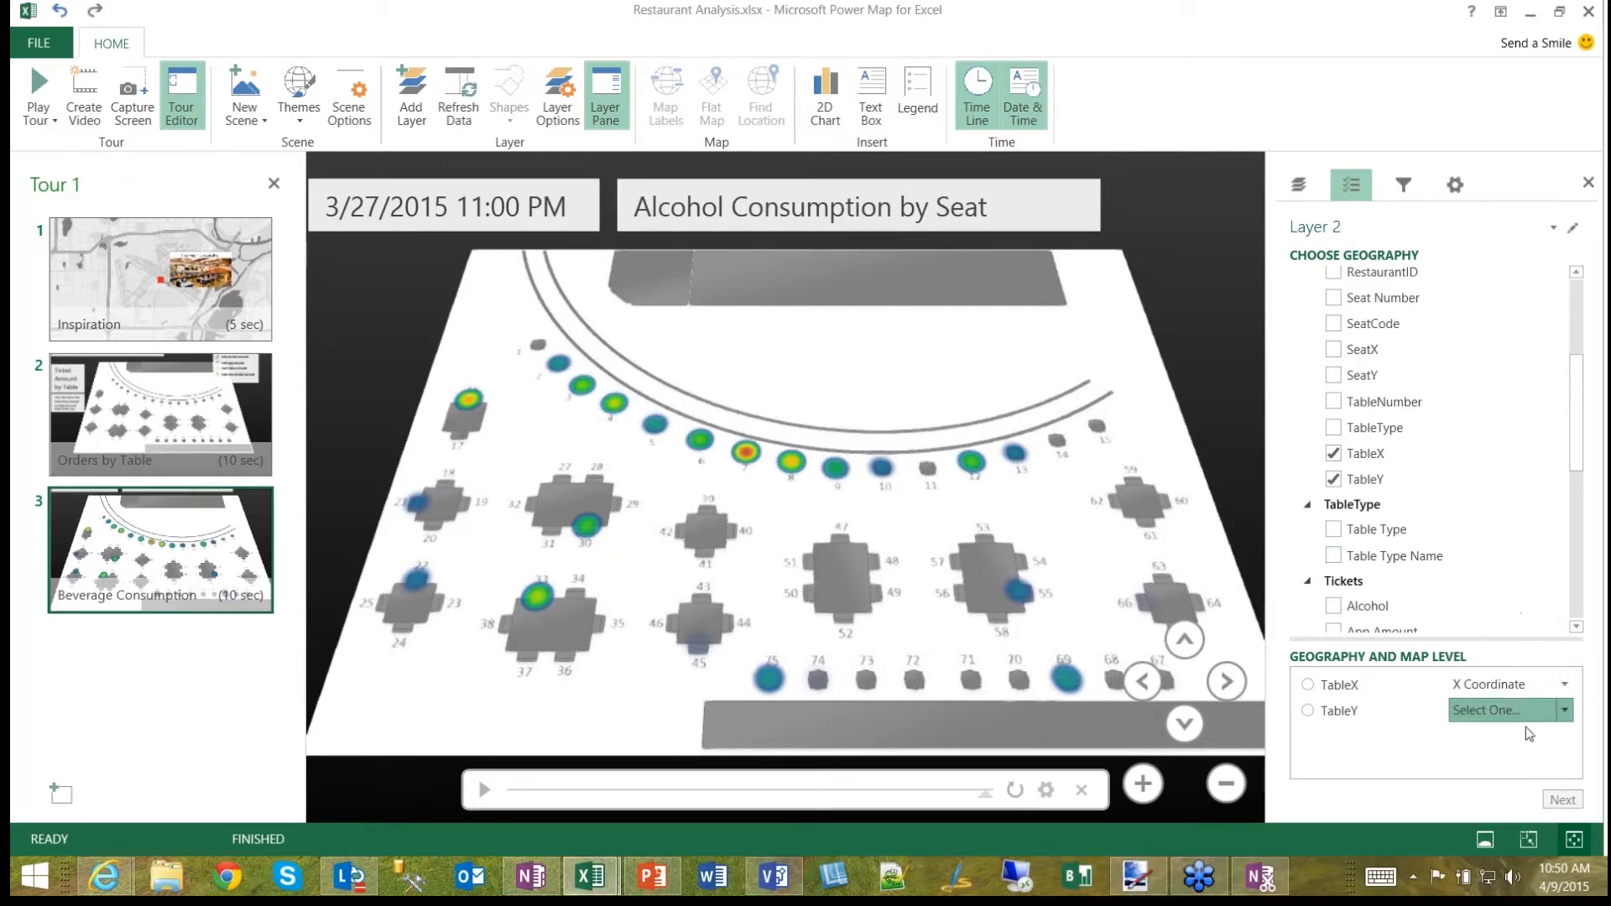
{"action": "left_click", "coordinate": [1526, 710]}
{"action": "left_click", "coordinate": [1496, 496]}
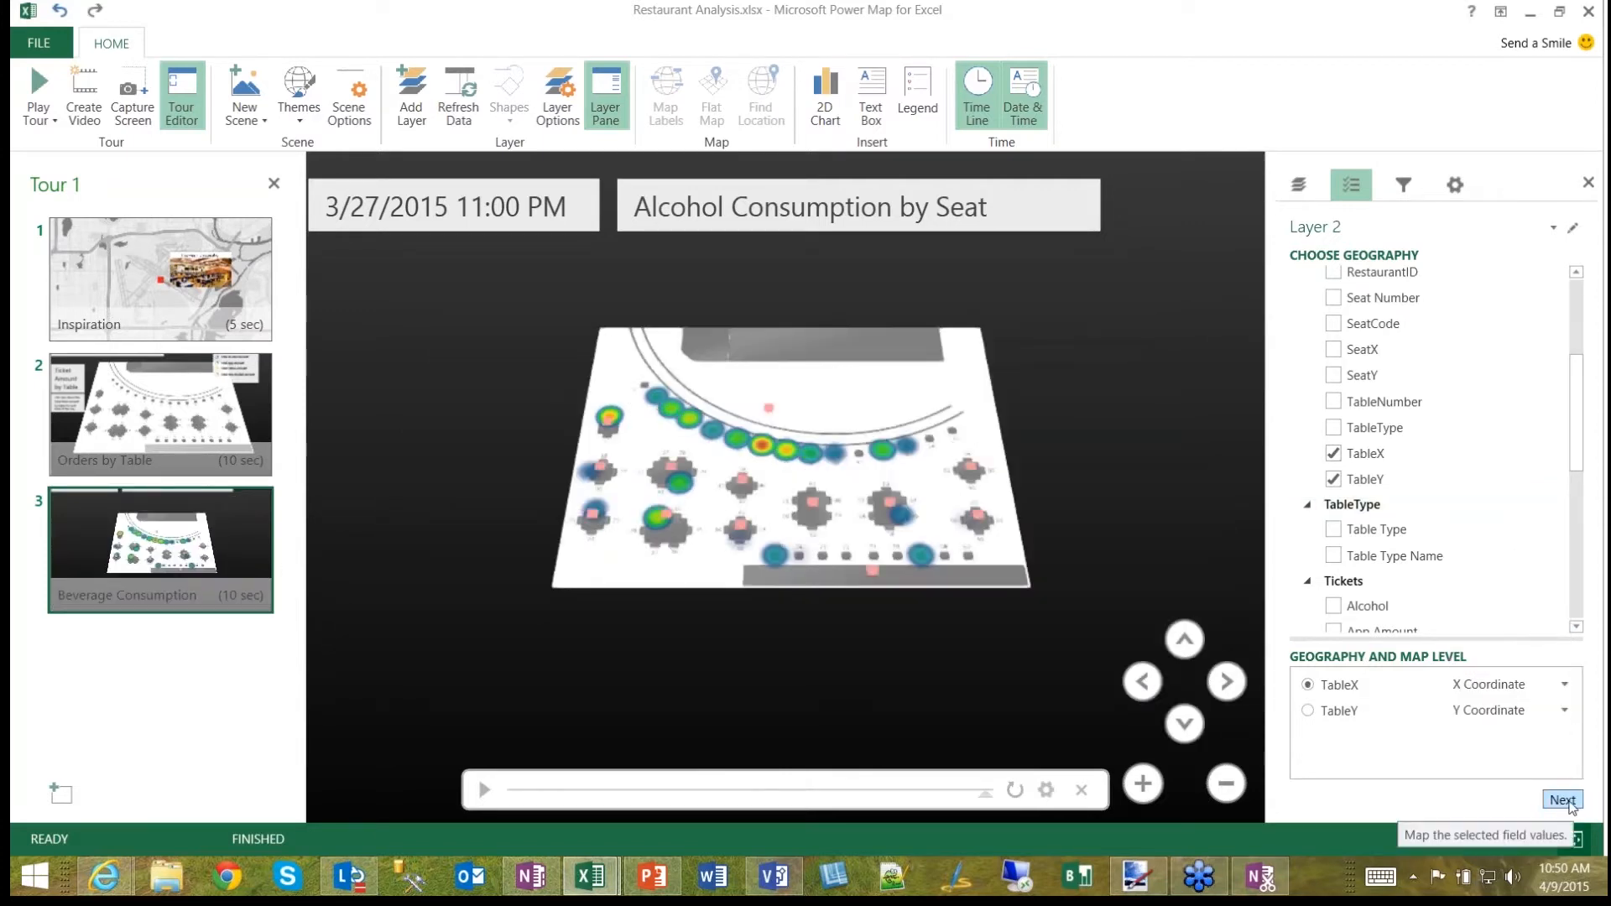
{"action": "left_click", "coordinate": [1562, 801]}
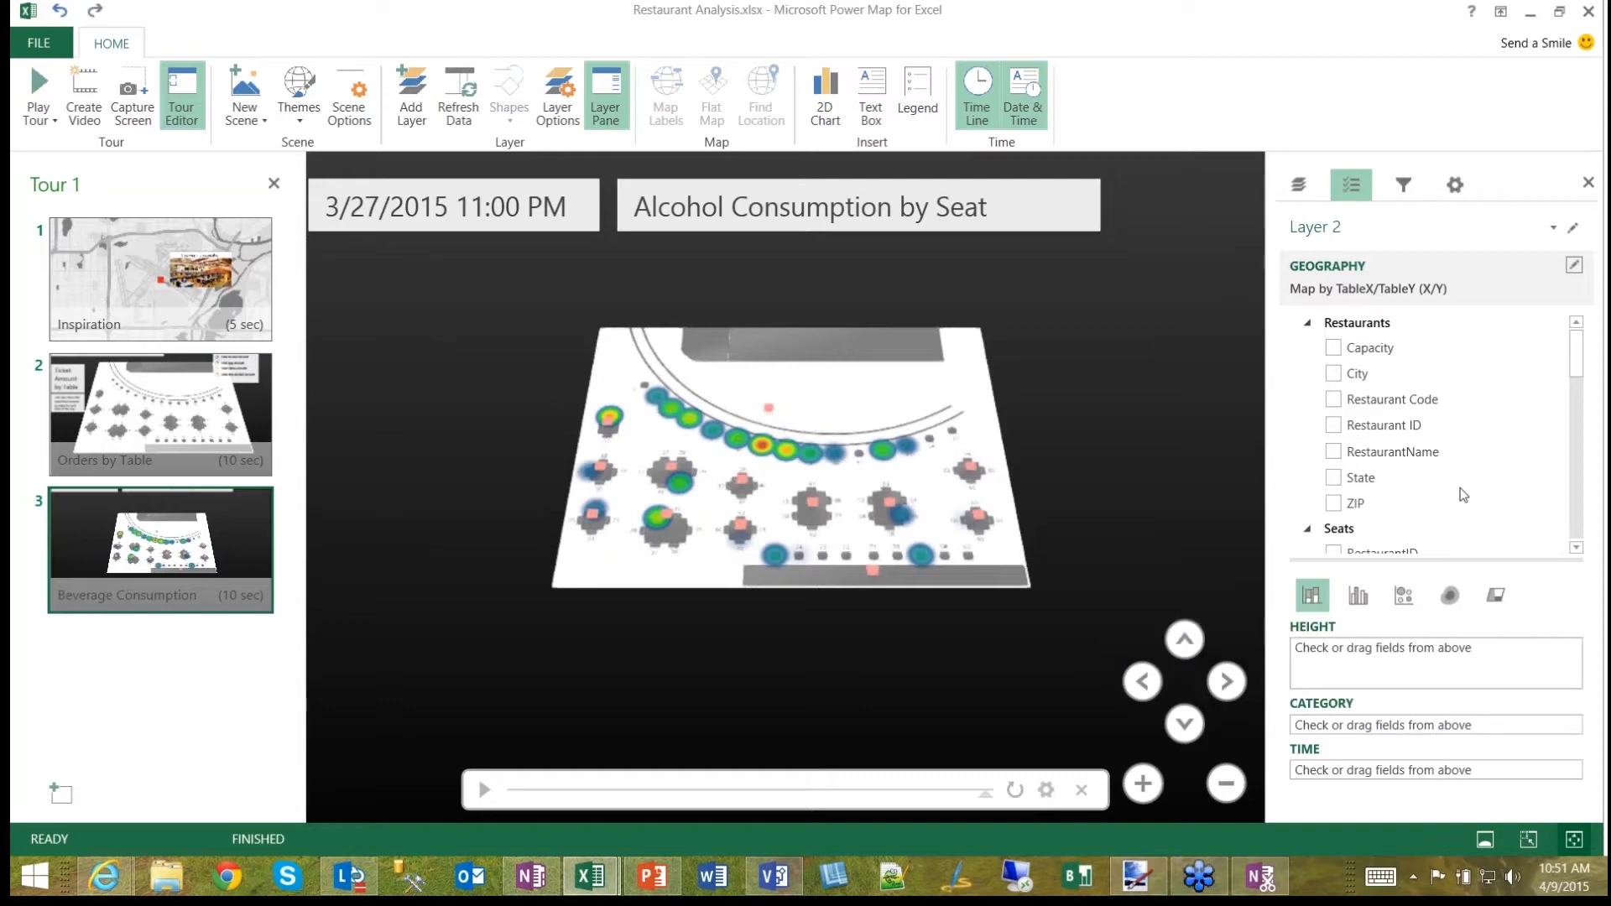
Step: Use Ticket Count as the new layer's column height and change the column shape to a circle
{"action": "left_click_drag", "start_coordinate": [1578, 357], "coordinate": [1563, 508]}
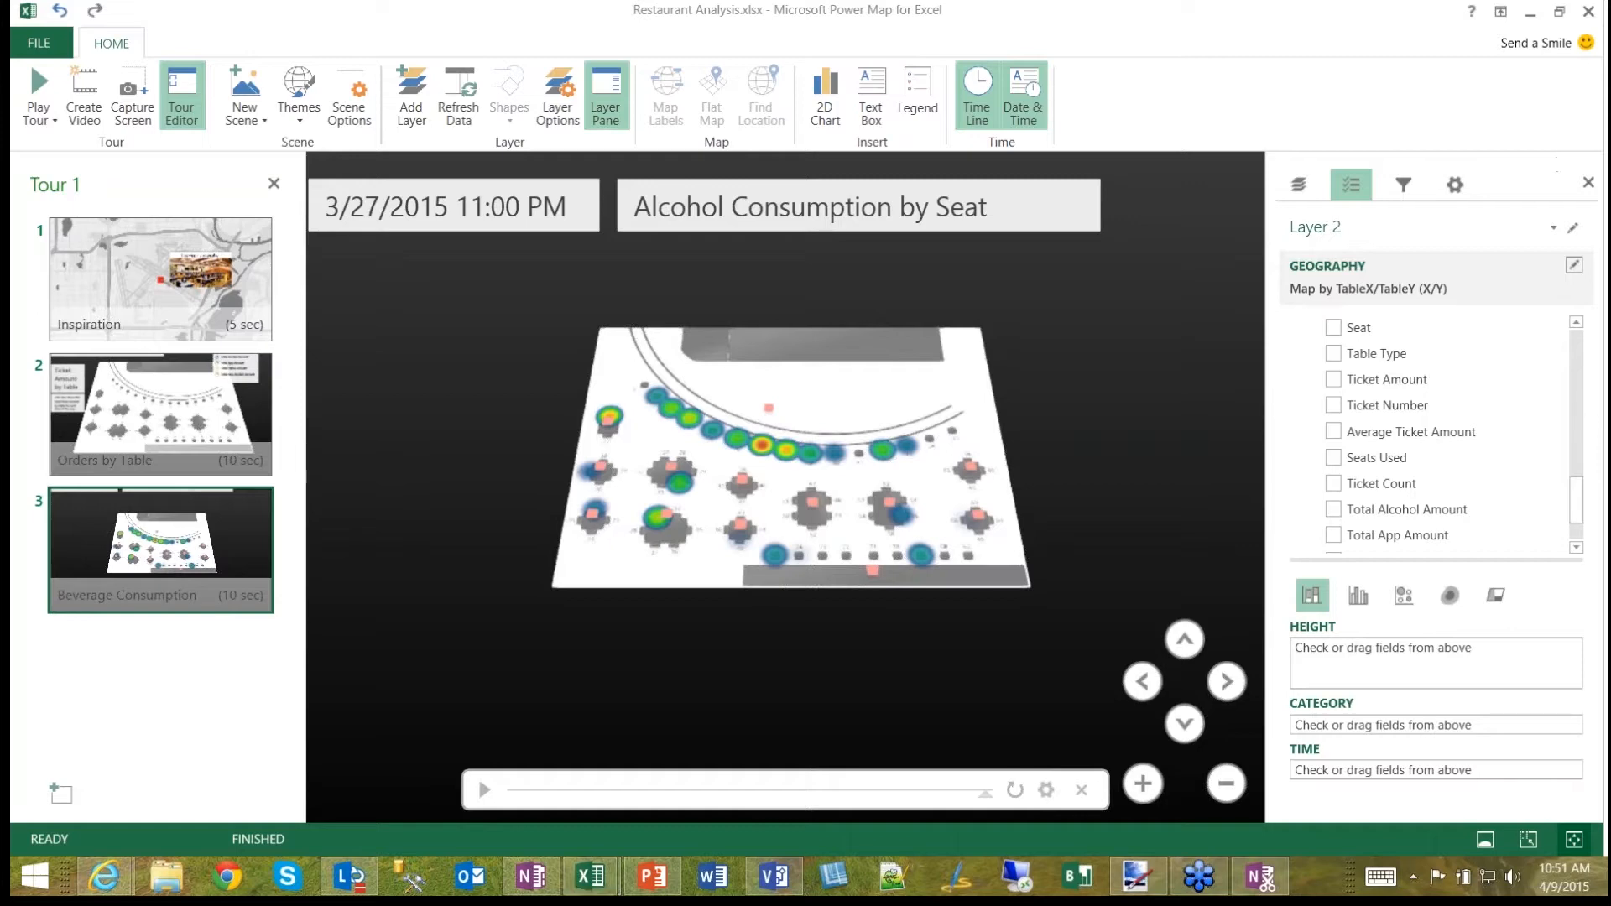
{"action": "left_click", "coordinate": [1334, 485]}
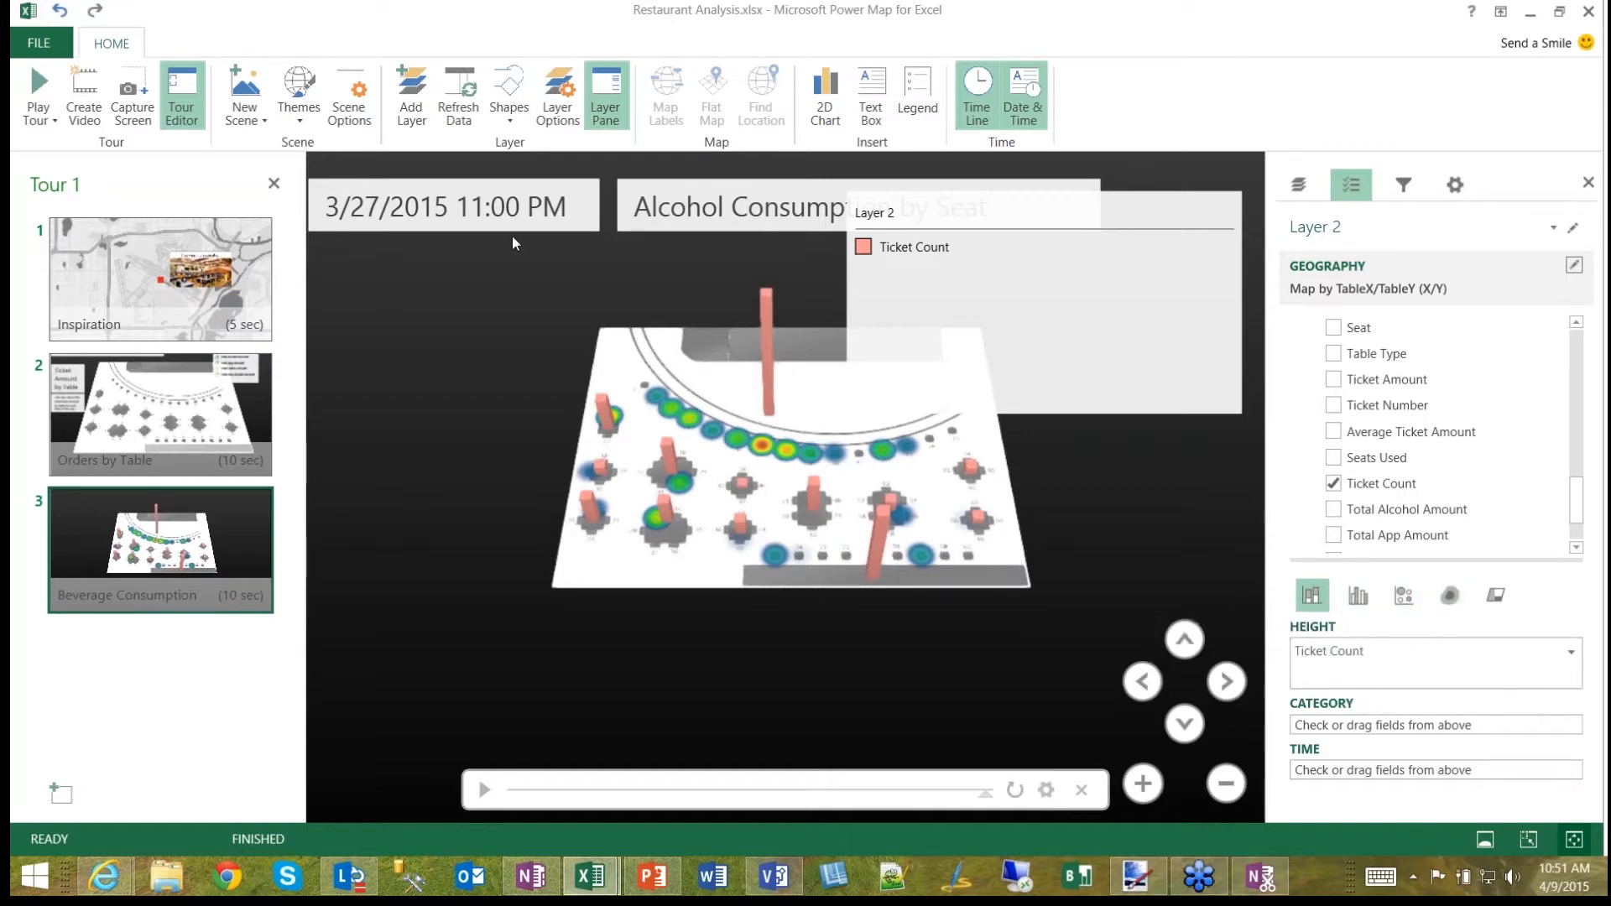
{"action": "left_click", "coordinate": [508, 113]}
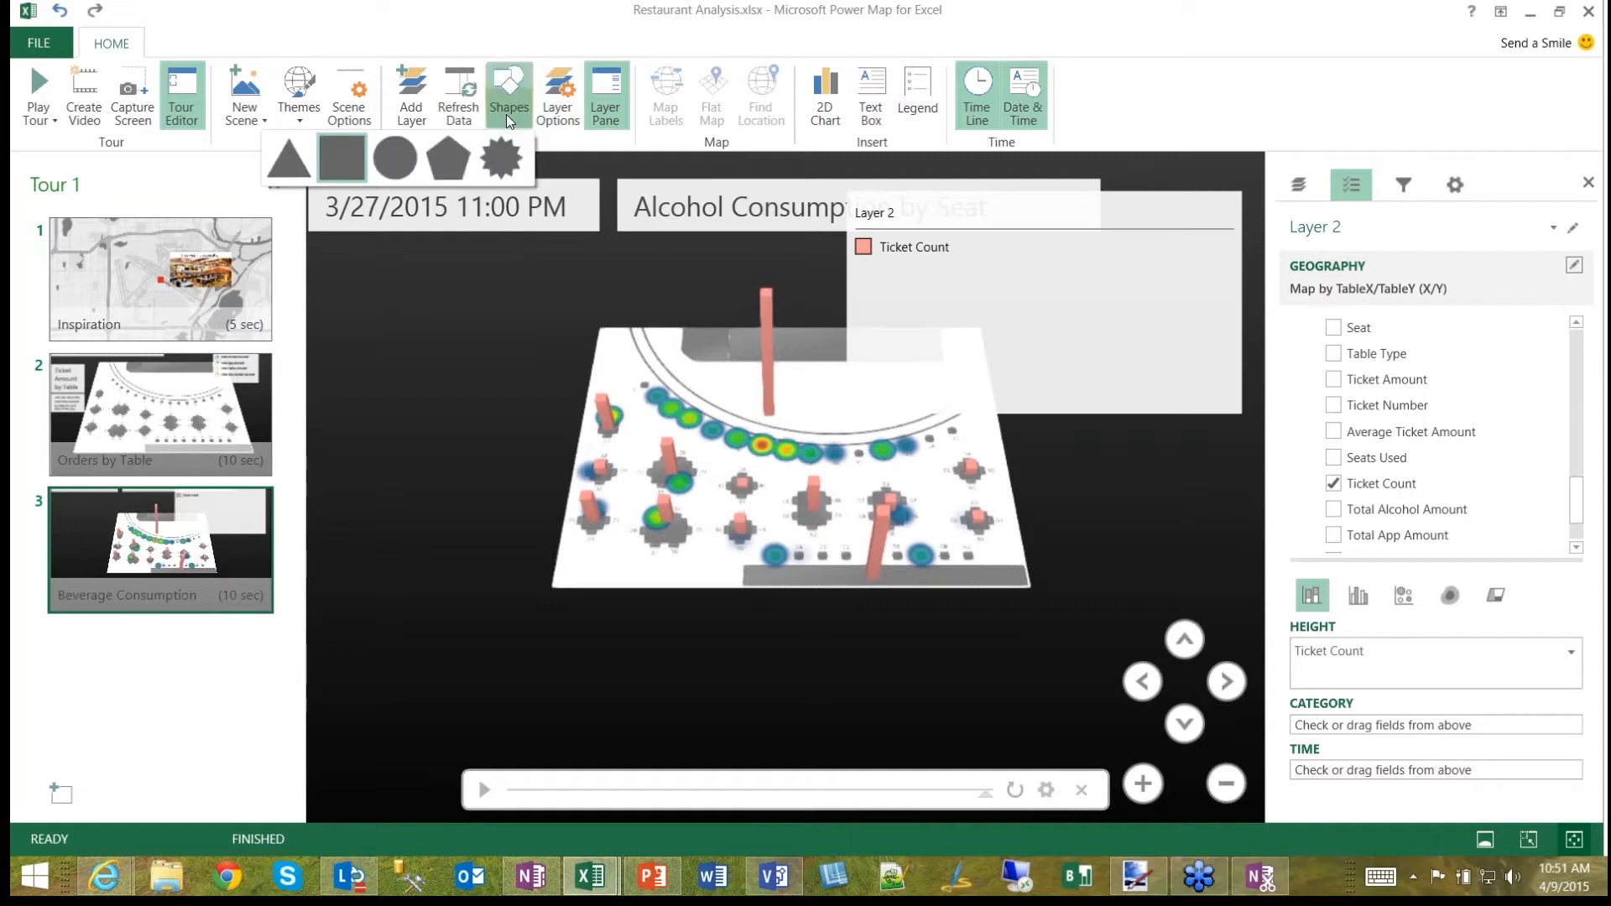
{"action": "left_click", "coordinate": [381, 158]}
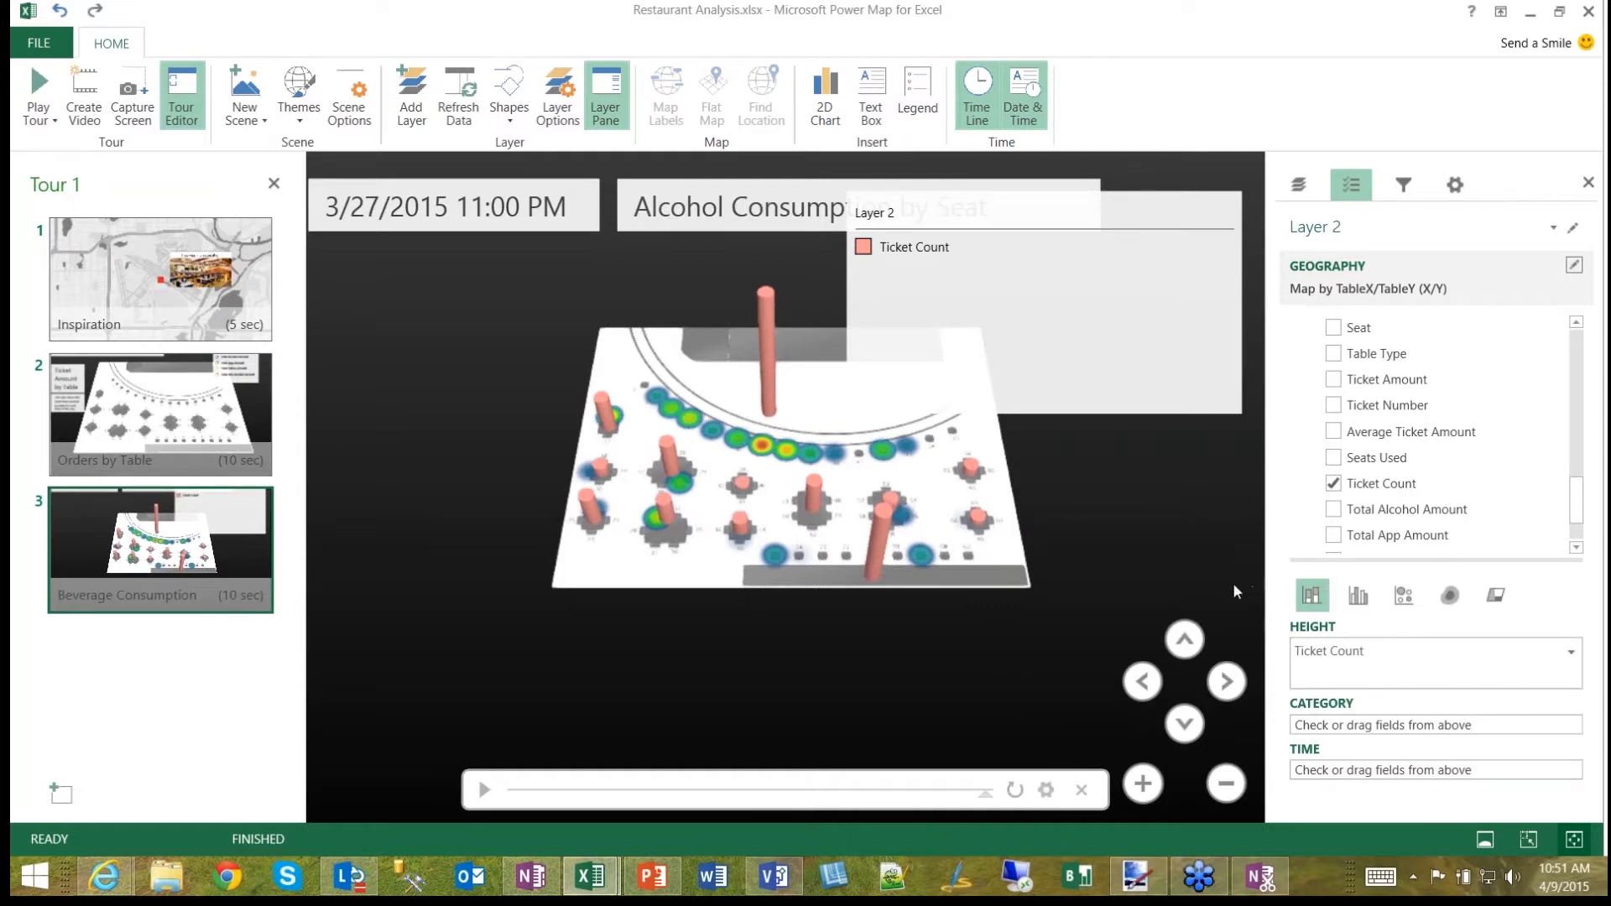
Step: Inspect the two tallest Ticket Count columns on the floor plan, along with the options for the height field
{"action": "left_click", "coordinate": [870, 561]}
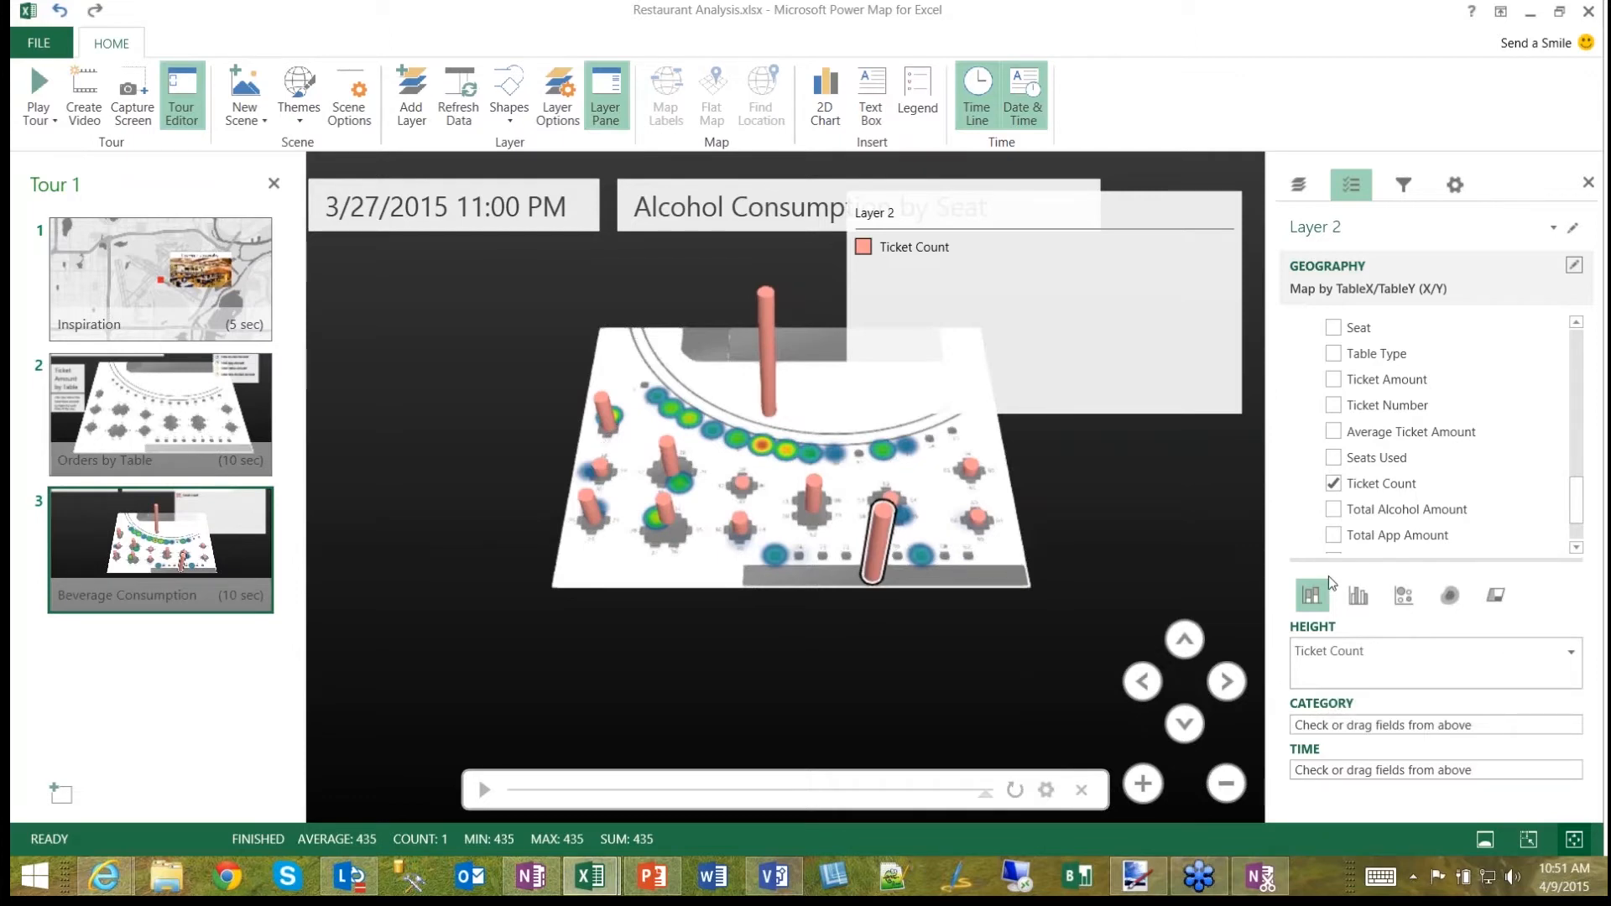
{"action": "left_click", "coordinate": [937, 304]}
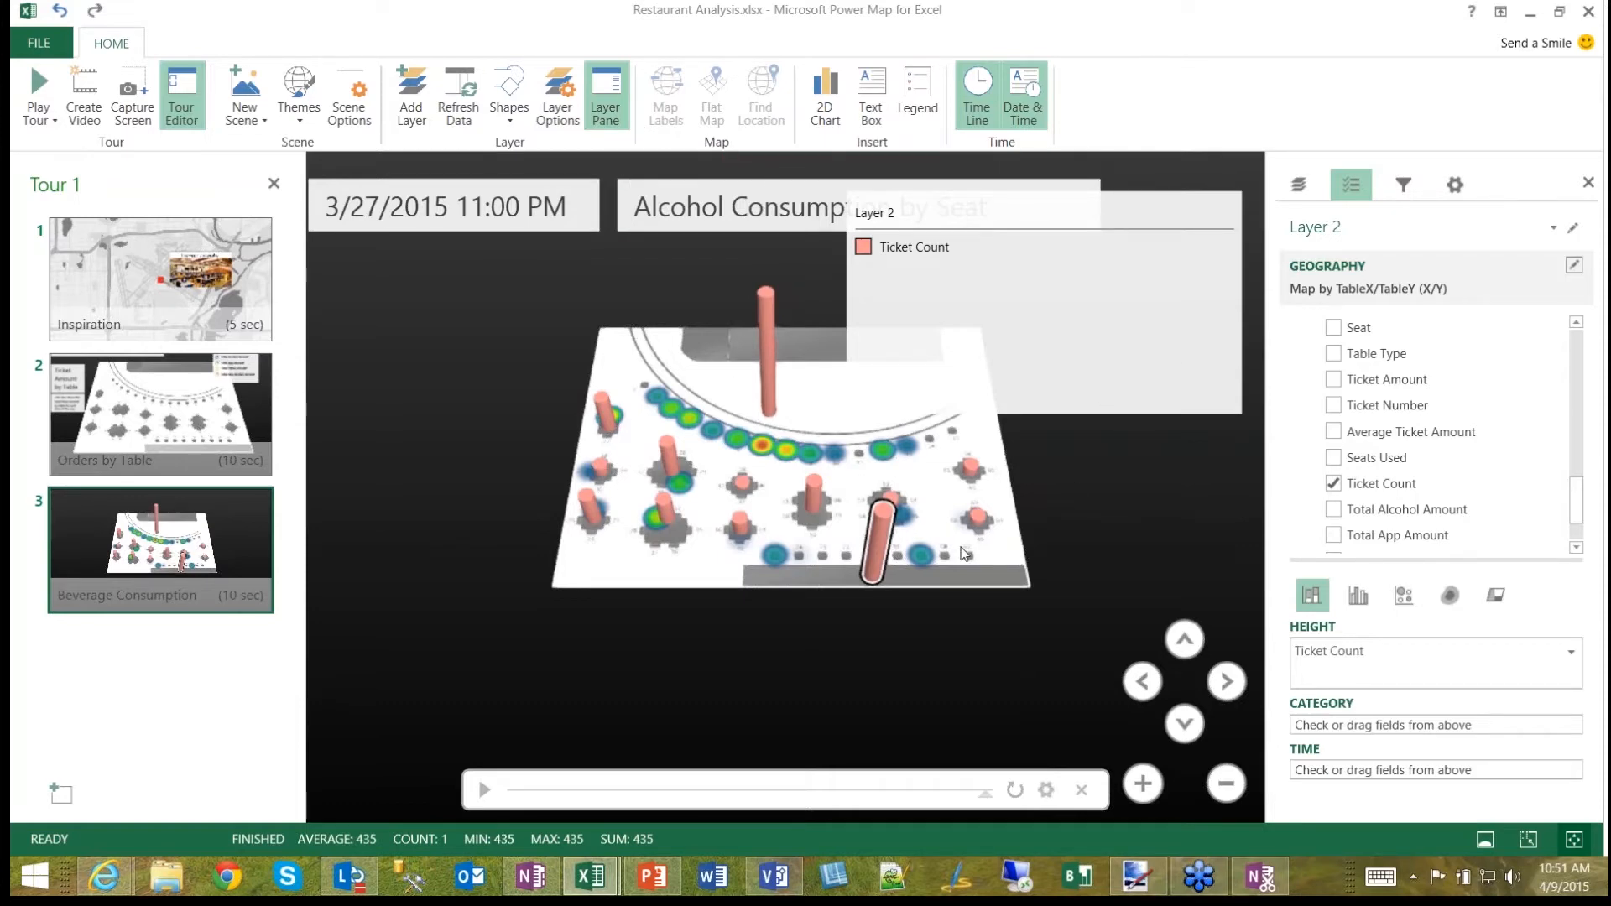
{"action": "right_click", "coordinate": [885, 540]}
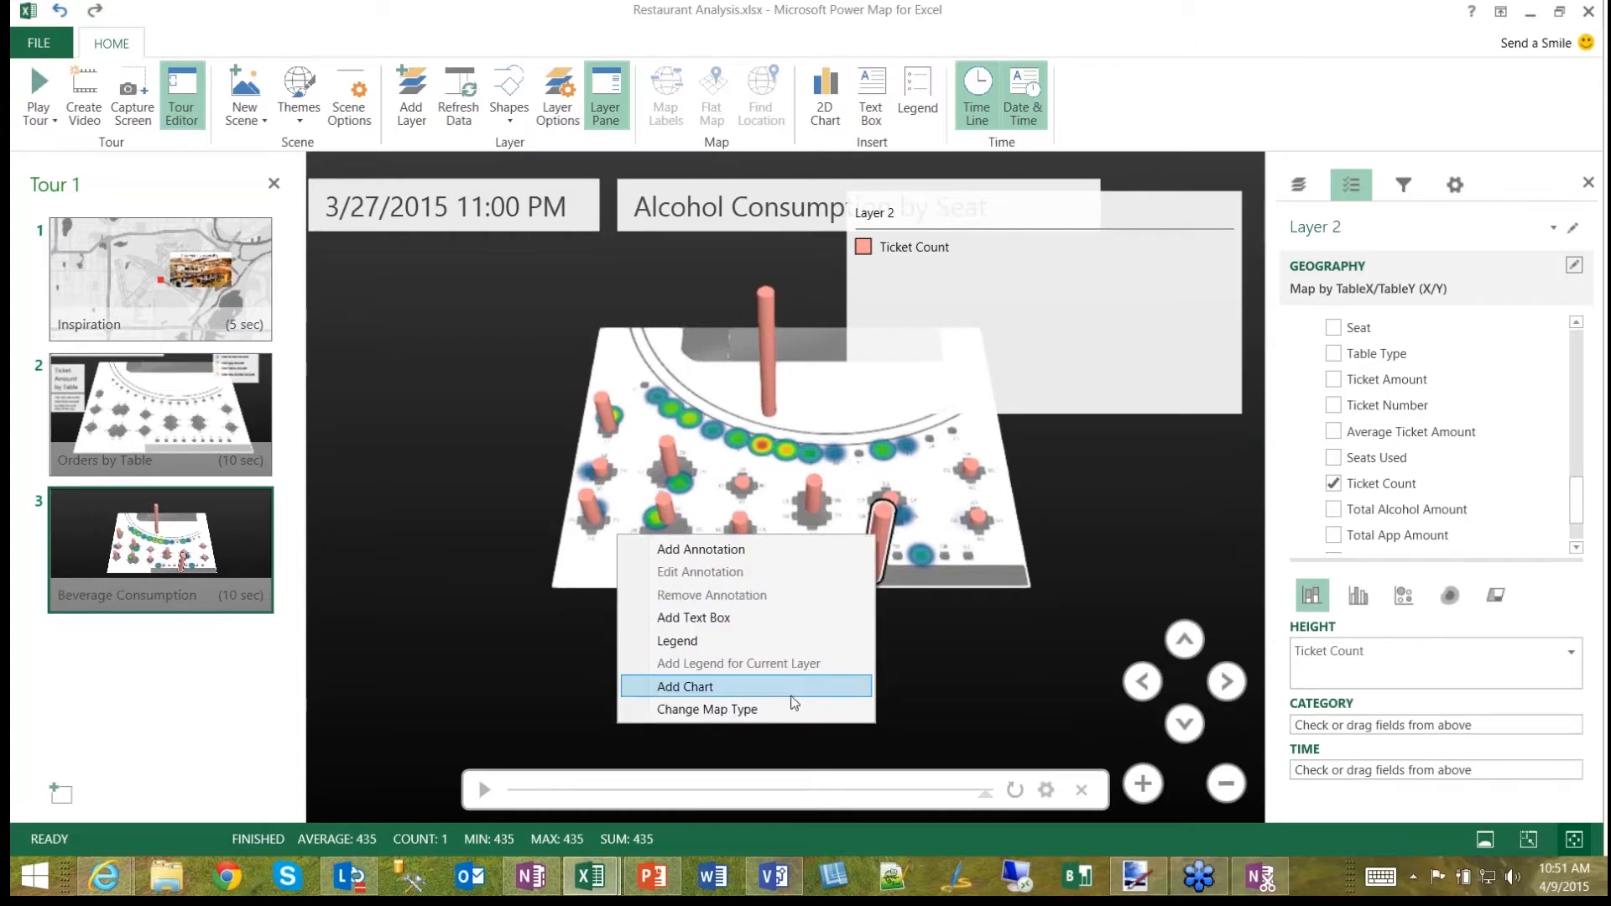
{"action": "left_click", "coordinate": [1480, 654]}
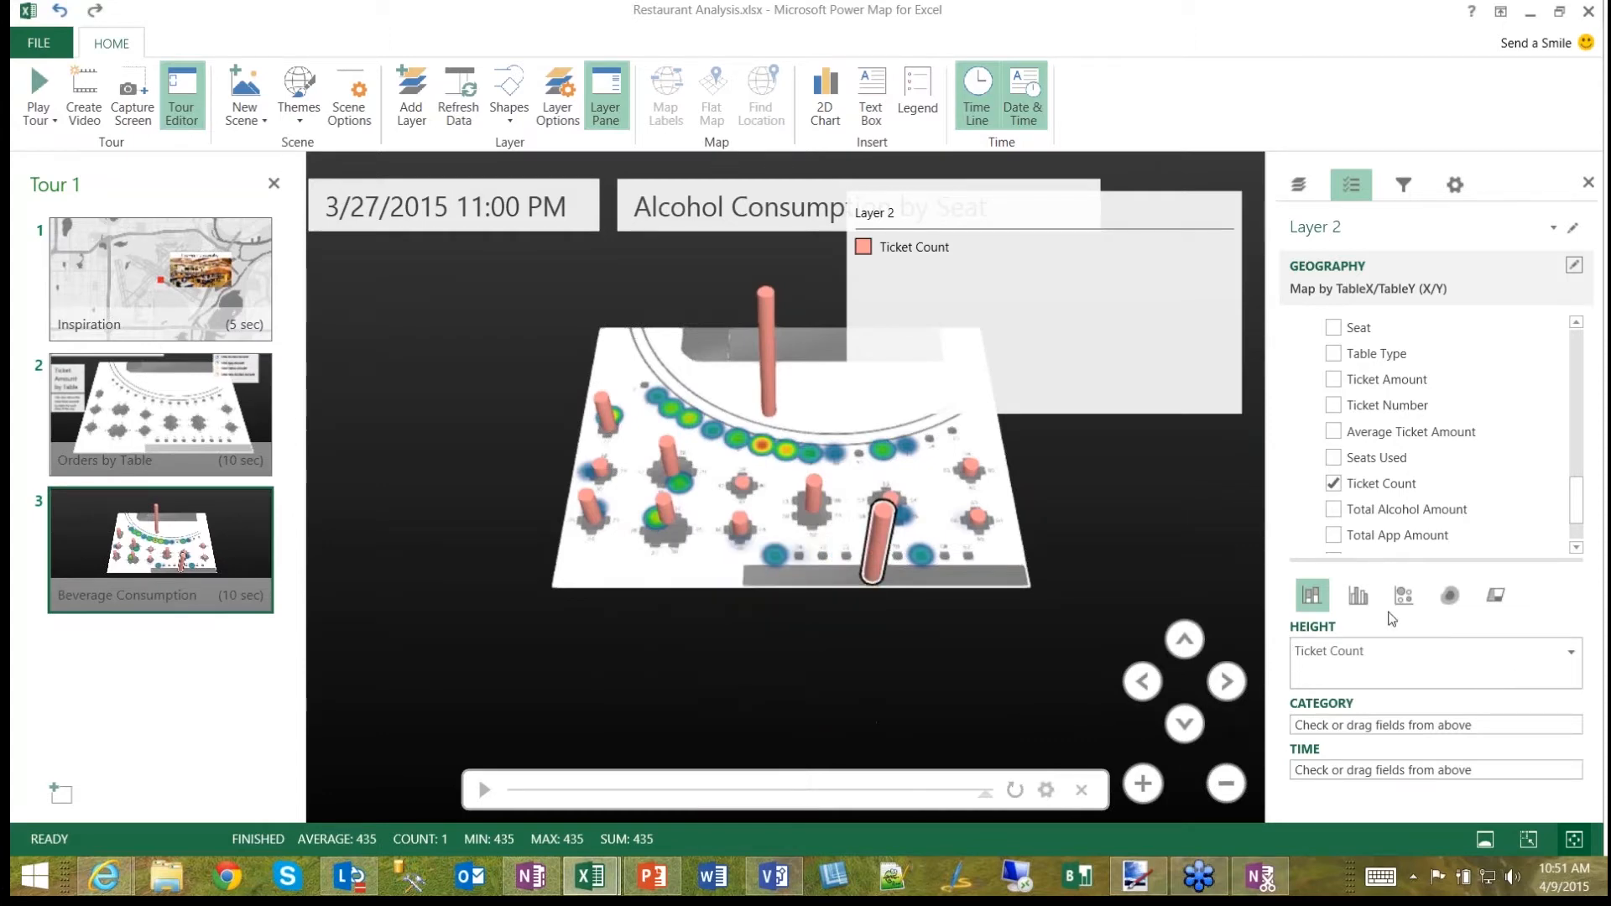
{"action": "left_click", "coordinate": [1571, 653]}
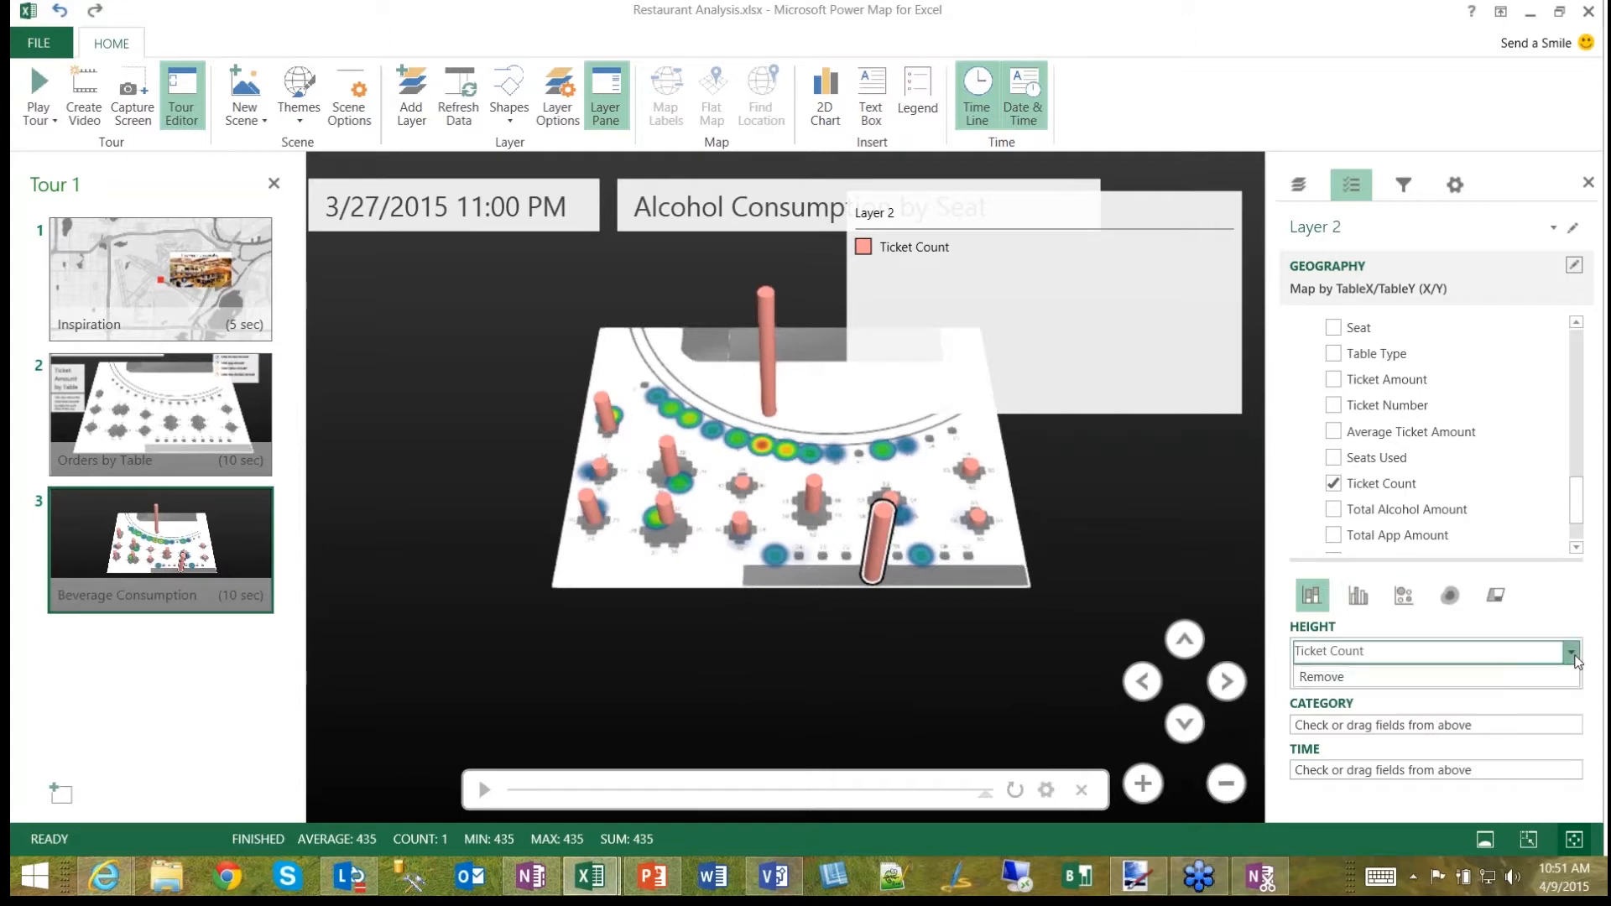
{"action": "left_click", "coordinate": [1572, 655]}
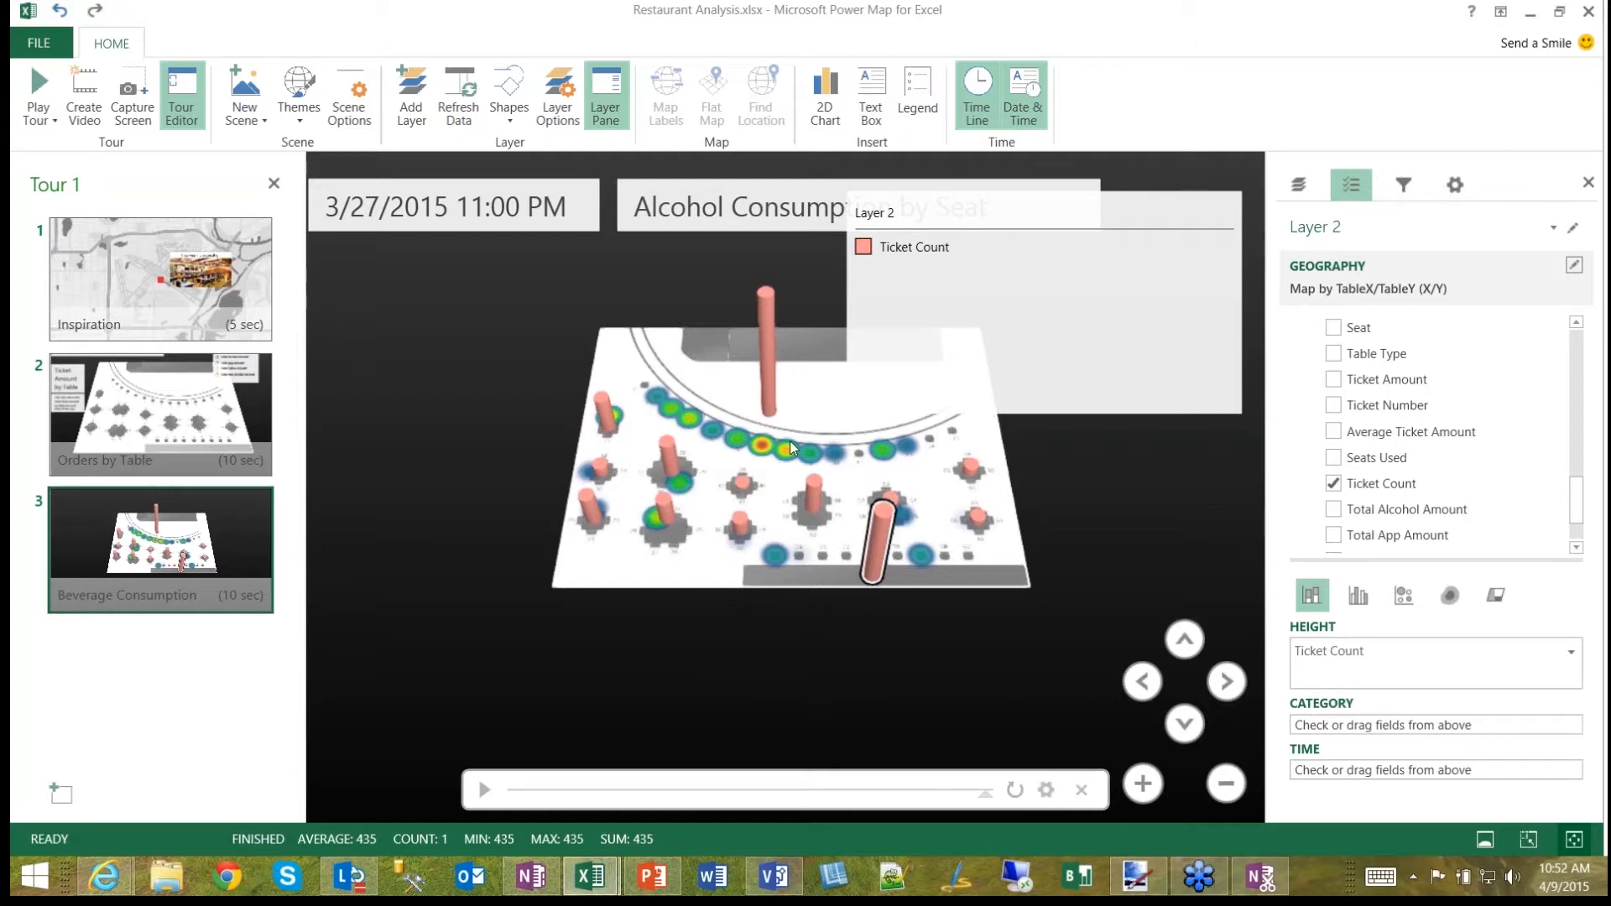
{"action": "left_click", "coordinate": [1113, 410]}
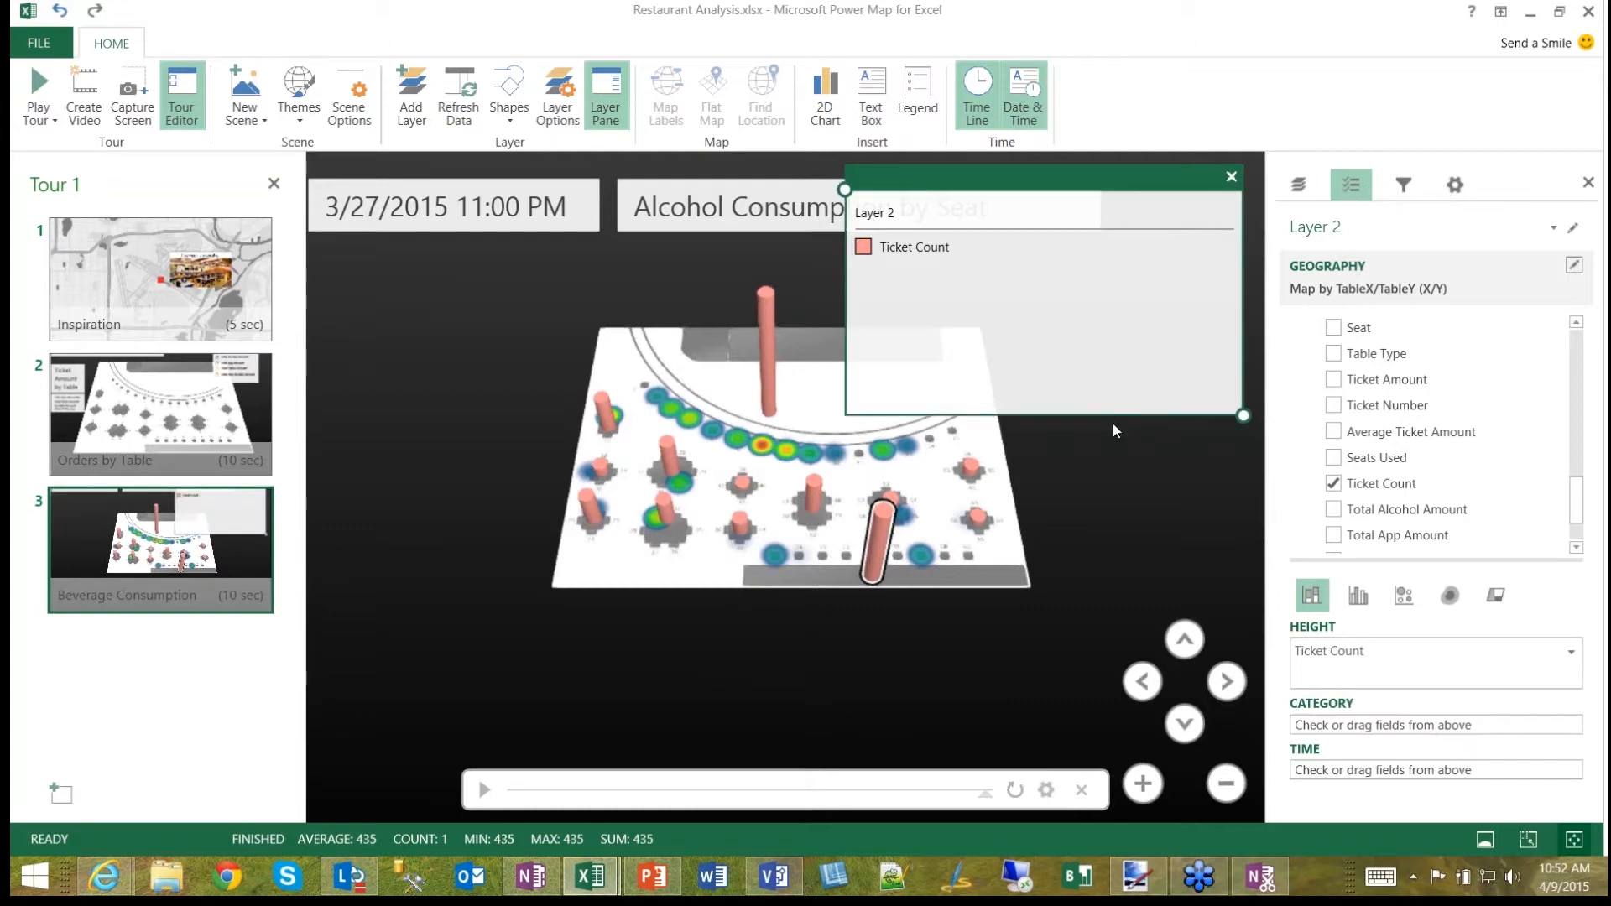
{"action": "left_click", "coordinate": [766, 292]}
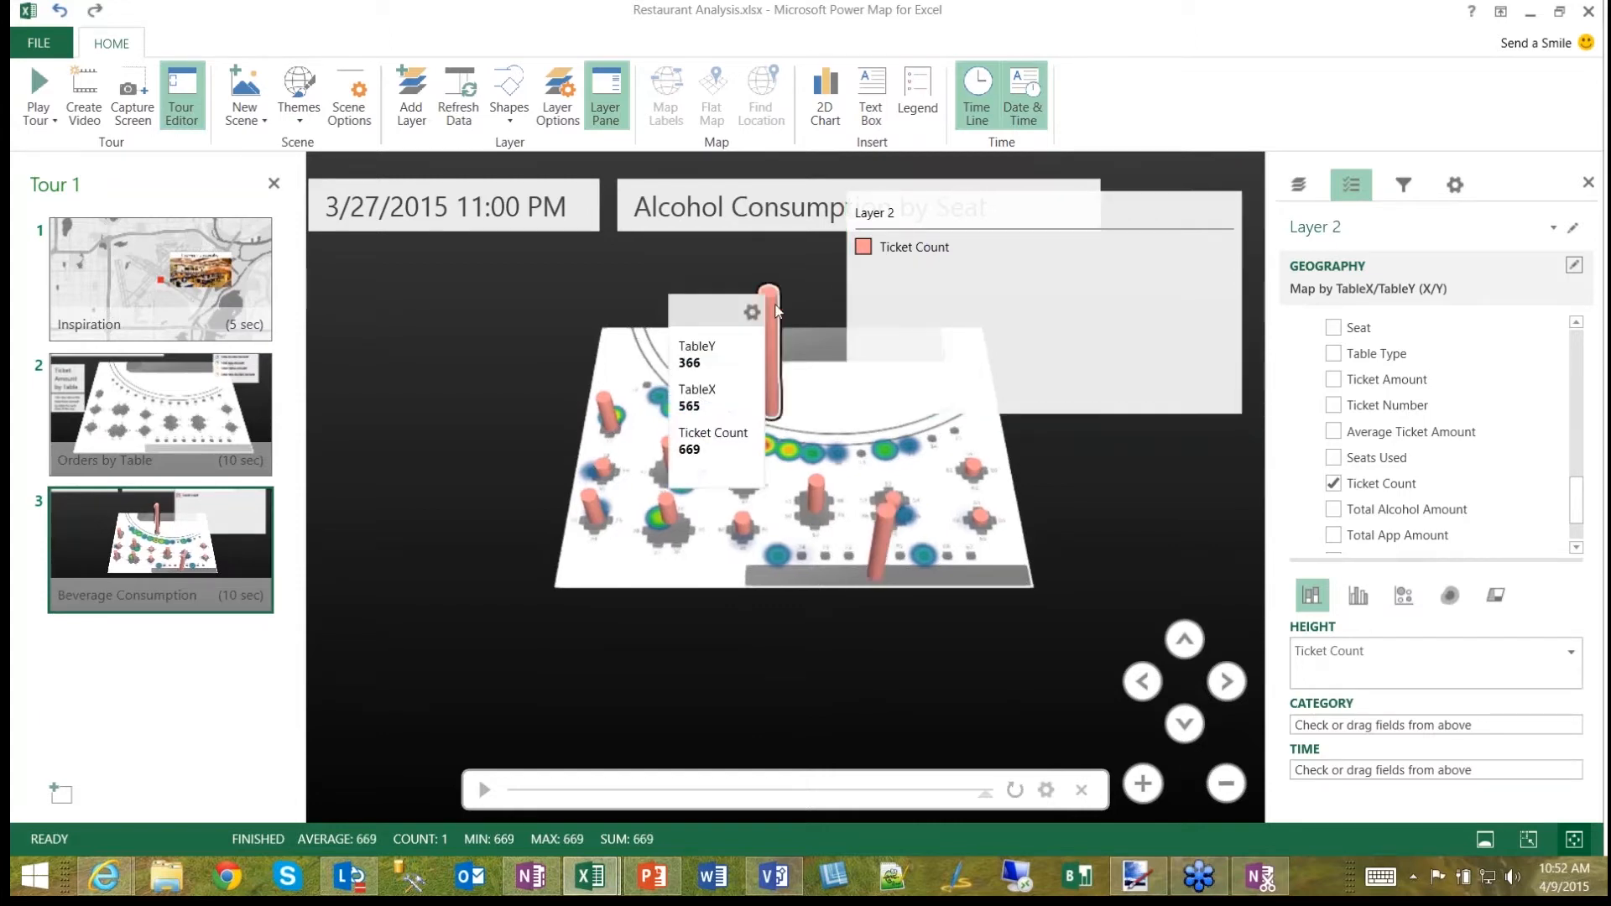
Step: Inspect the annotation options and data card fields for the two tallest Ticket Count columns, cancelling the card customization
{"action": "right_click", "coordinate": [769, 302]}
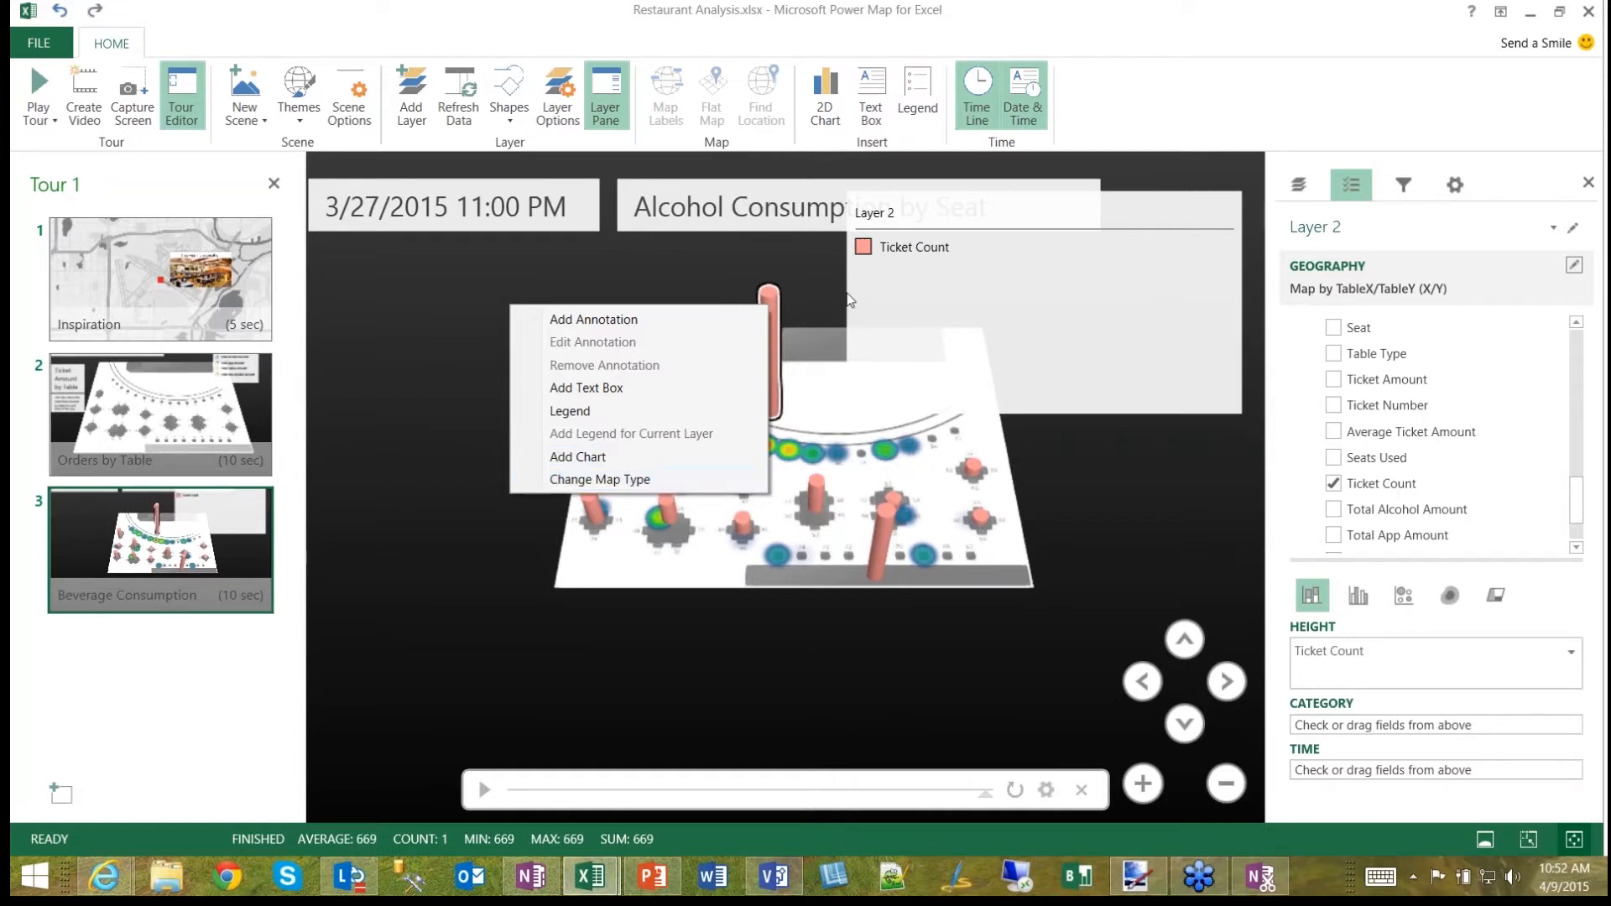
{"action": "left_click", "coordinate": [783, 289]}
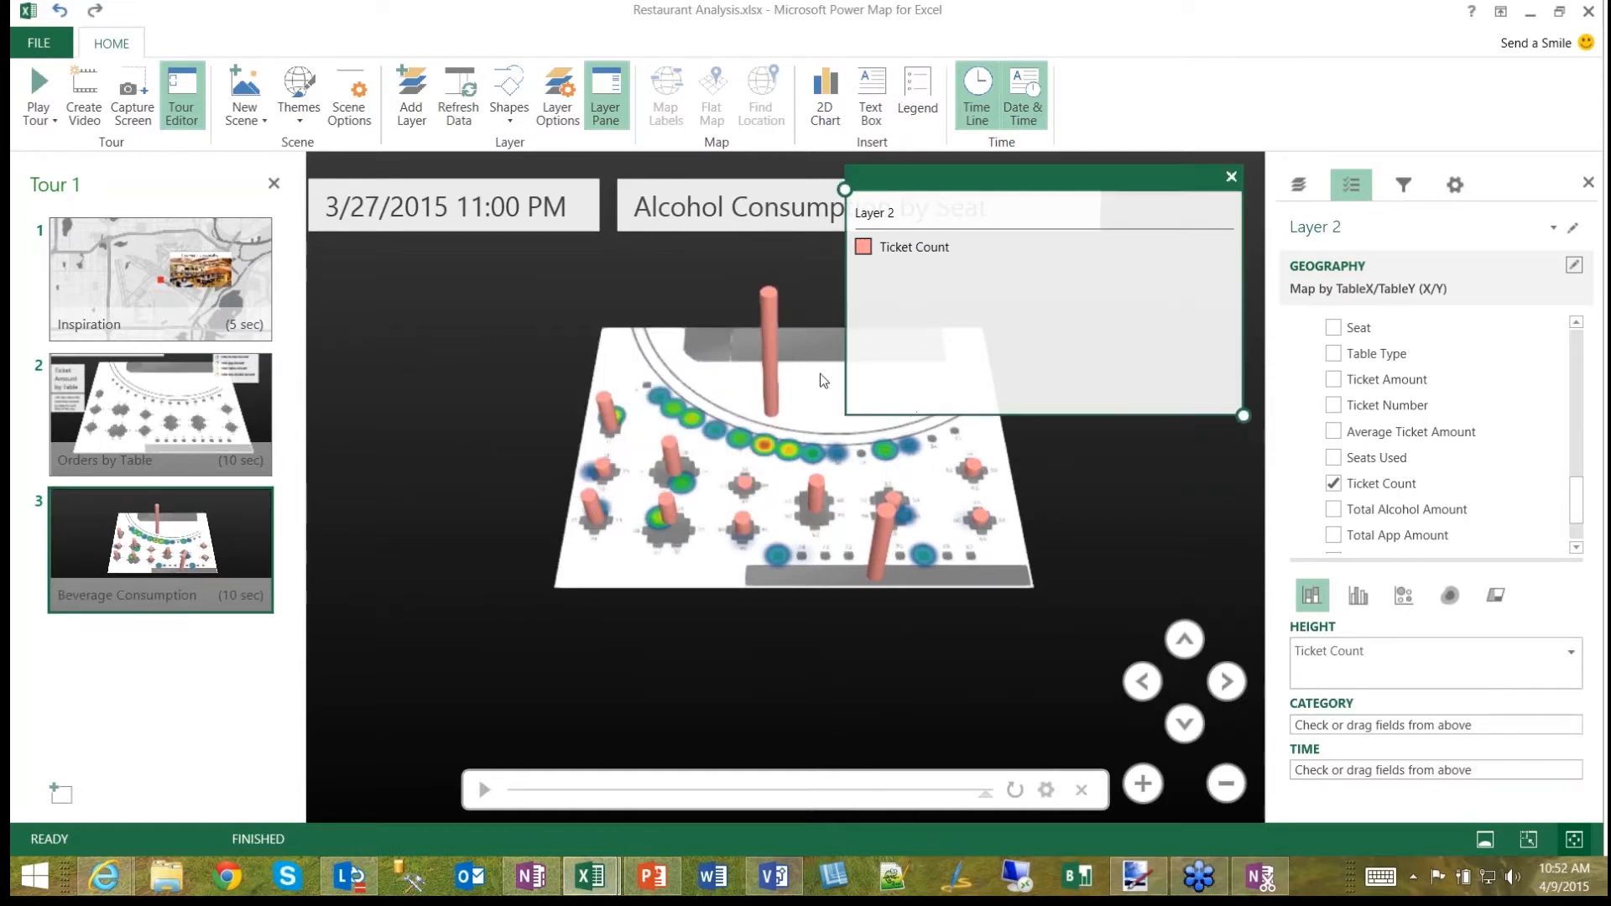
{"action": "left_click", "coordinate": [888, 548]}
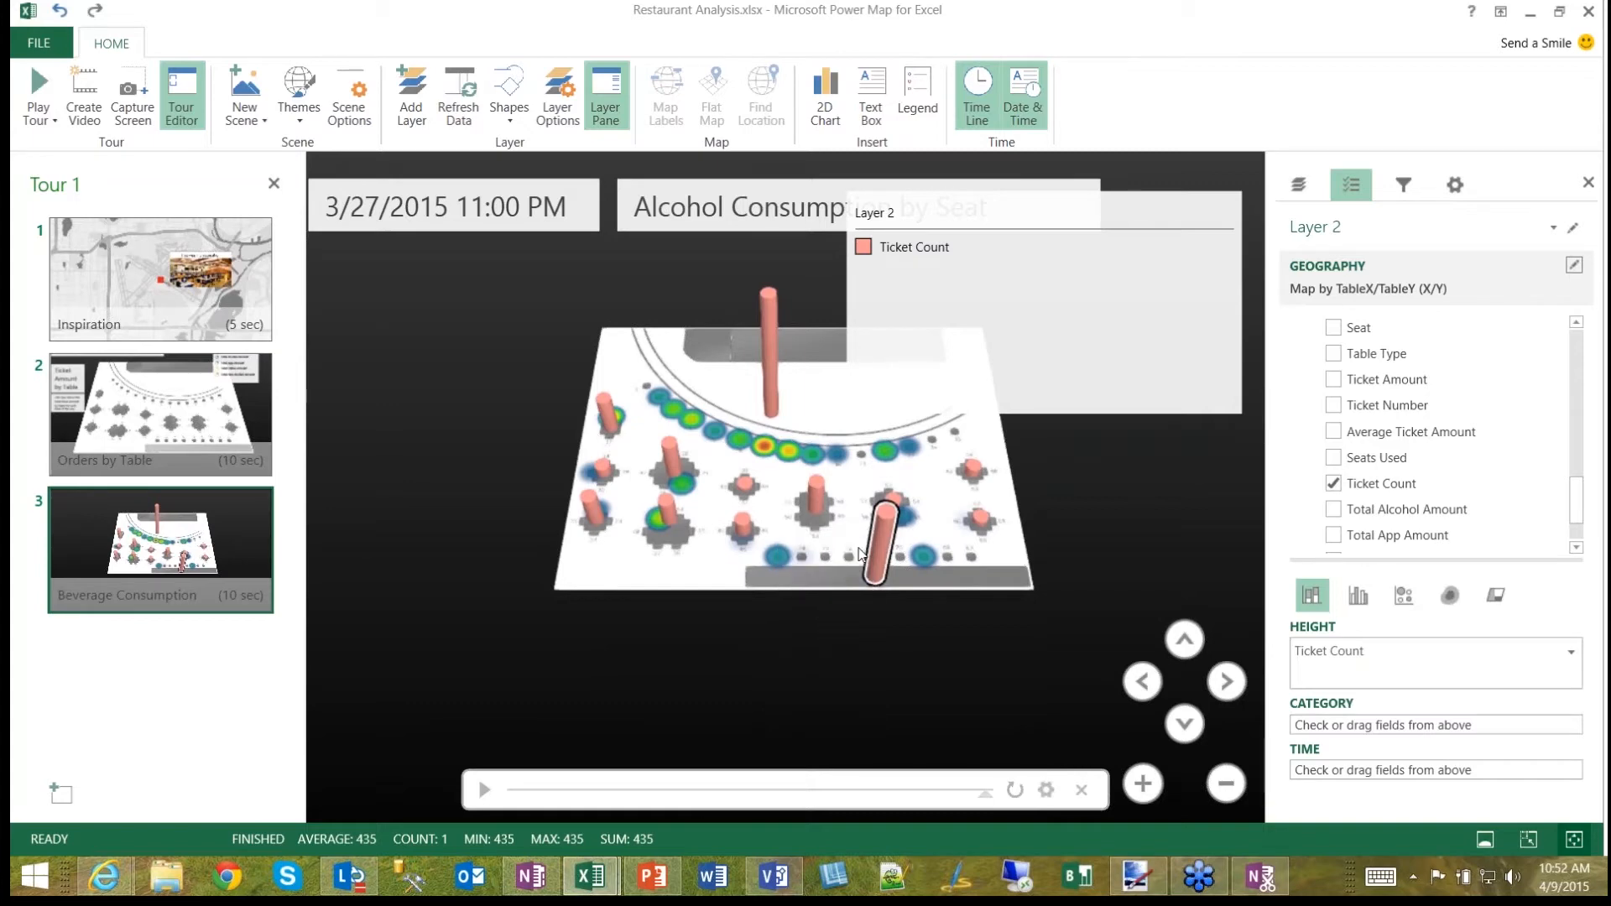
{"action": "left_click", "coordinate": [882, 548]}
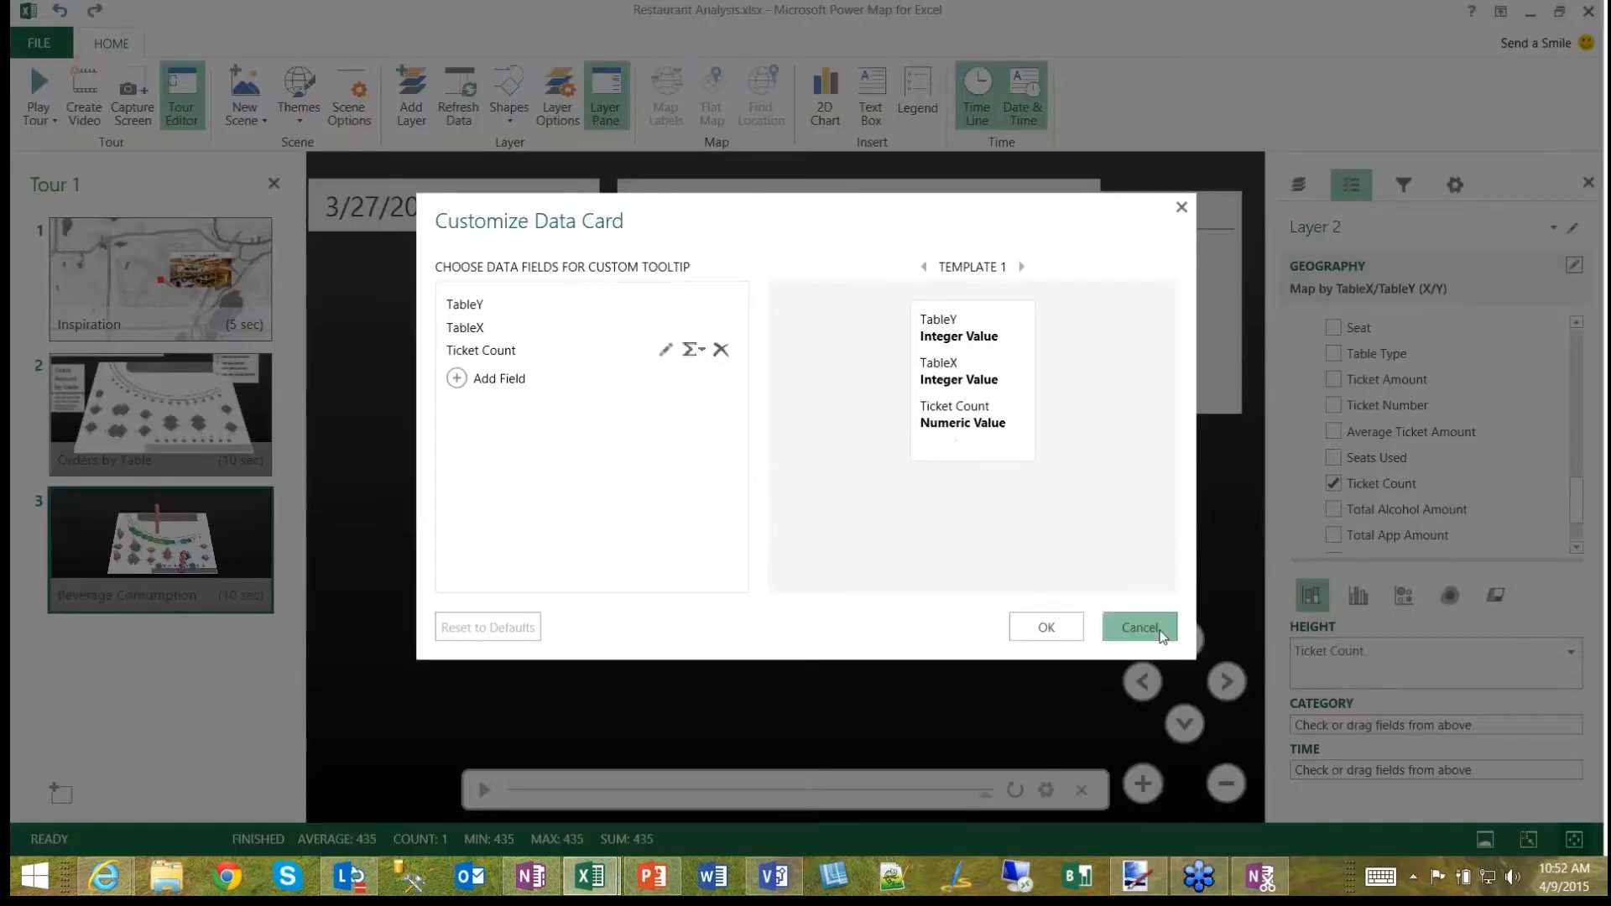
{"action": "left_click", "coordinate": [1161, 634]}
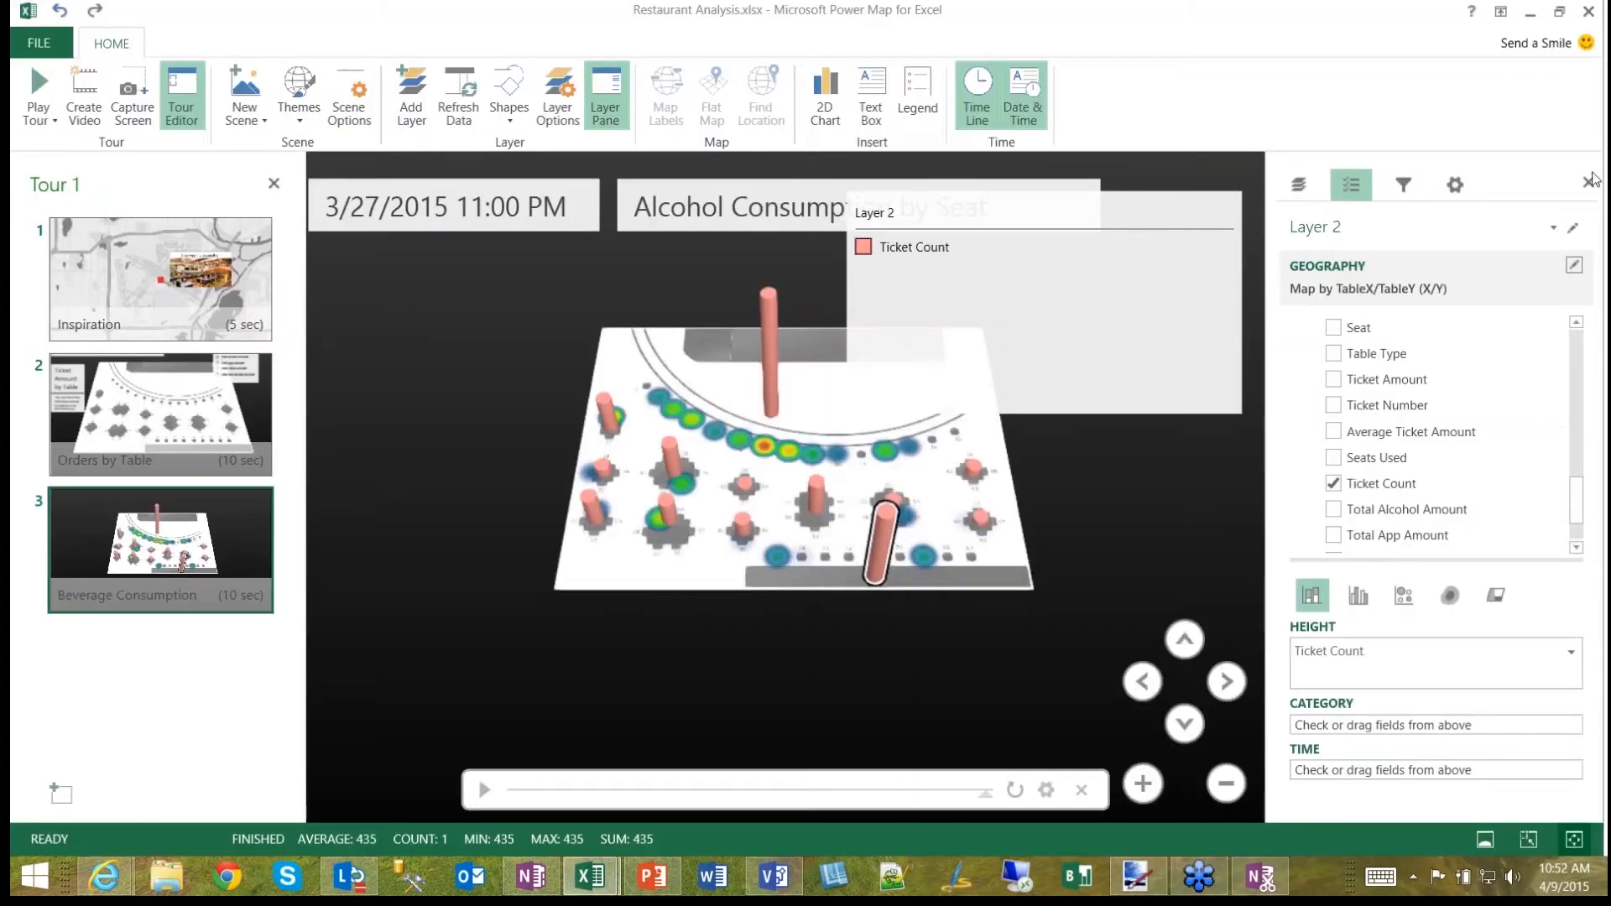
Step: Recolor the Layer 2 Ticket Count columns purple and remove the Layer 2 legend from the scene
{"action": "left_click", "coordinate": [1596, 6]}
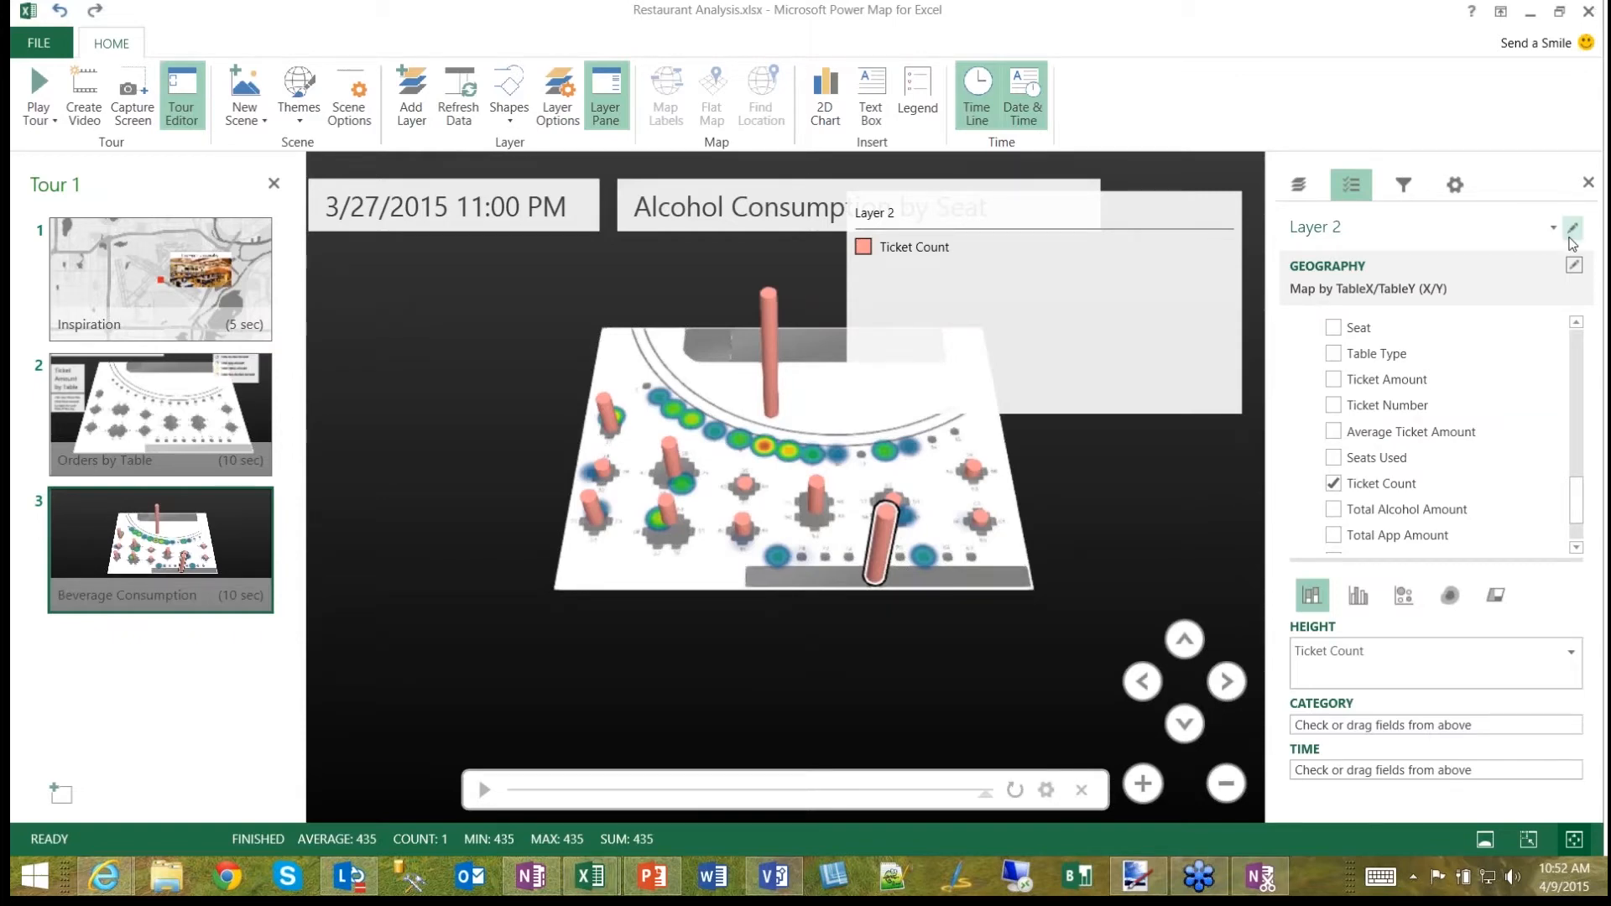
{"action": "left_click", "coordinate": [1458, 188]}
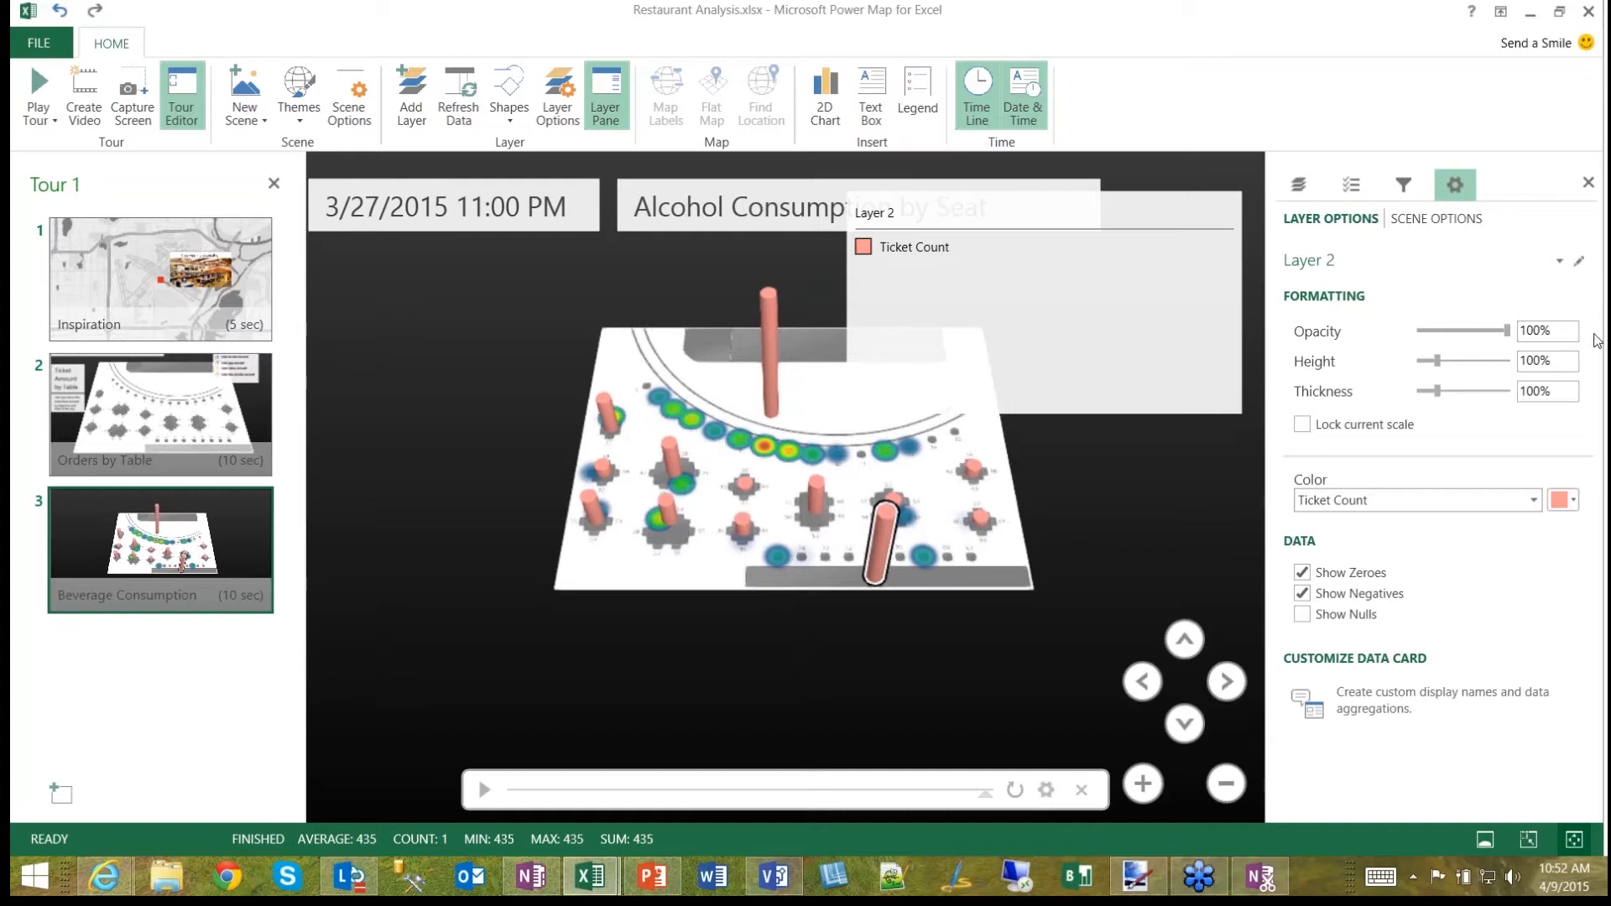
{"action": "left_click", "coordinate": [1559, 502]}
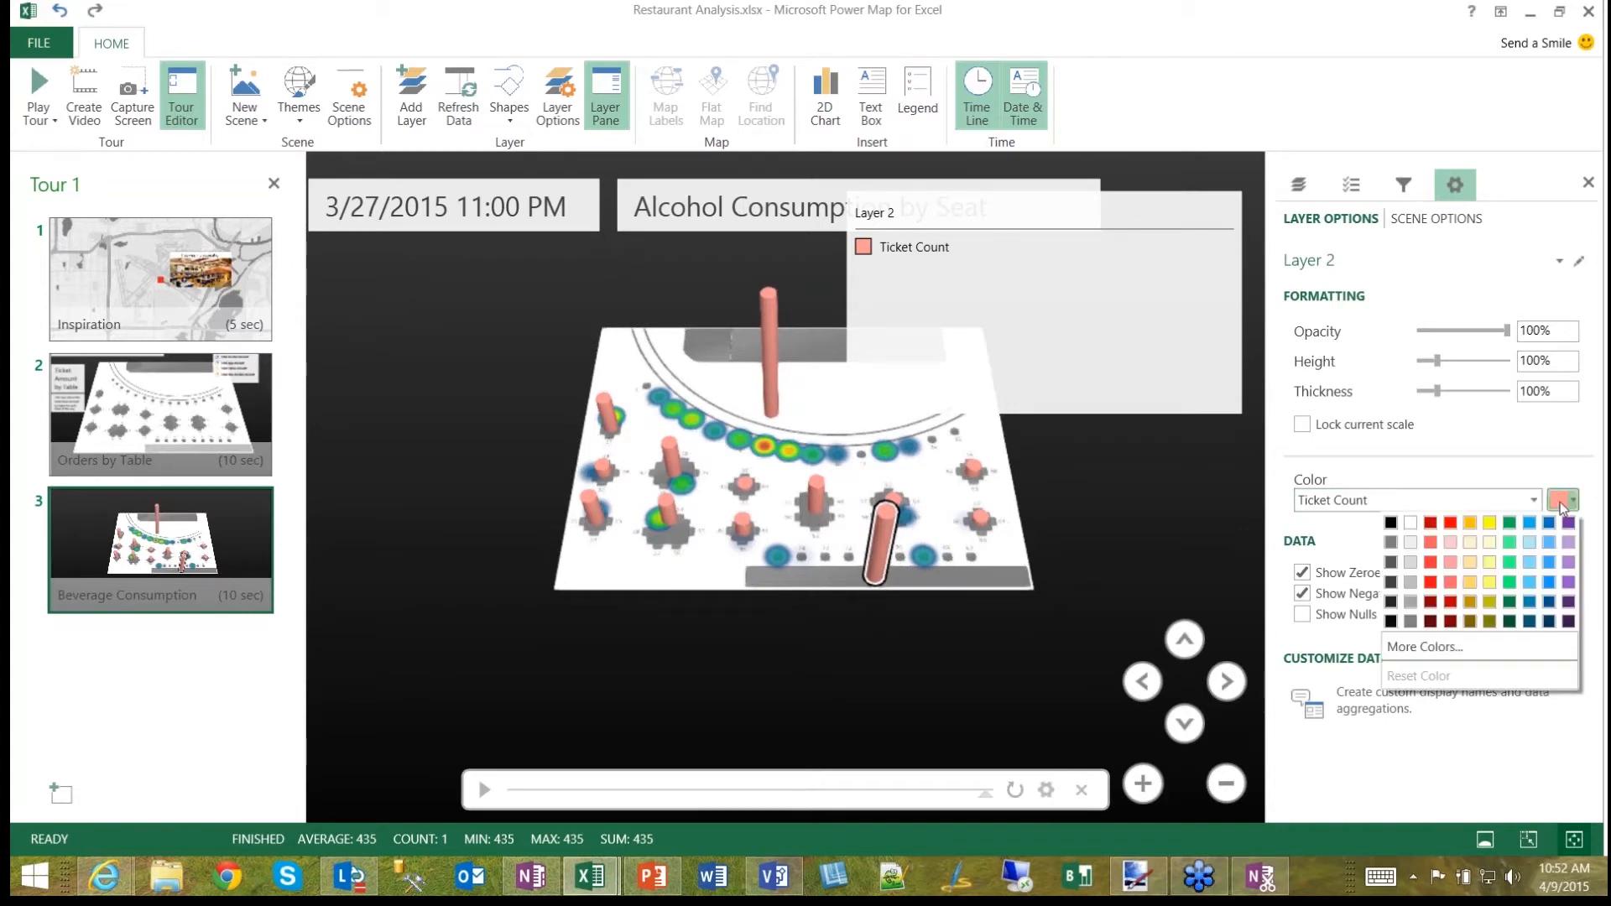
{"action": "left_click", "coordinate": [1570, 580]}
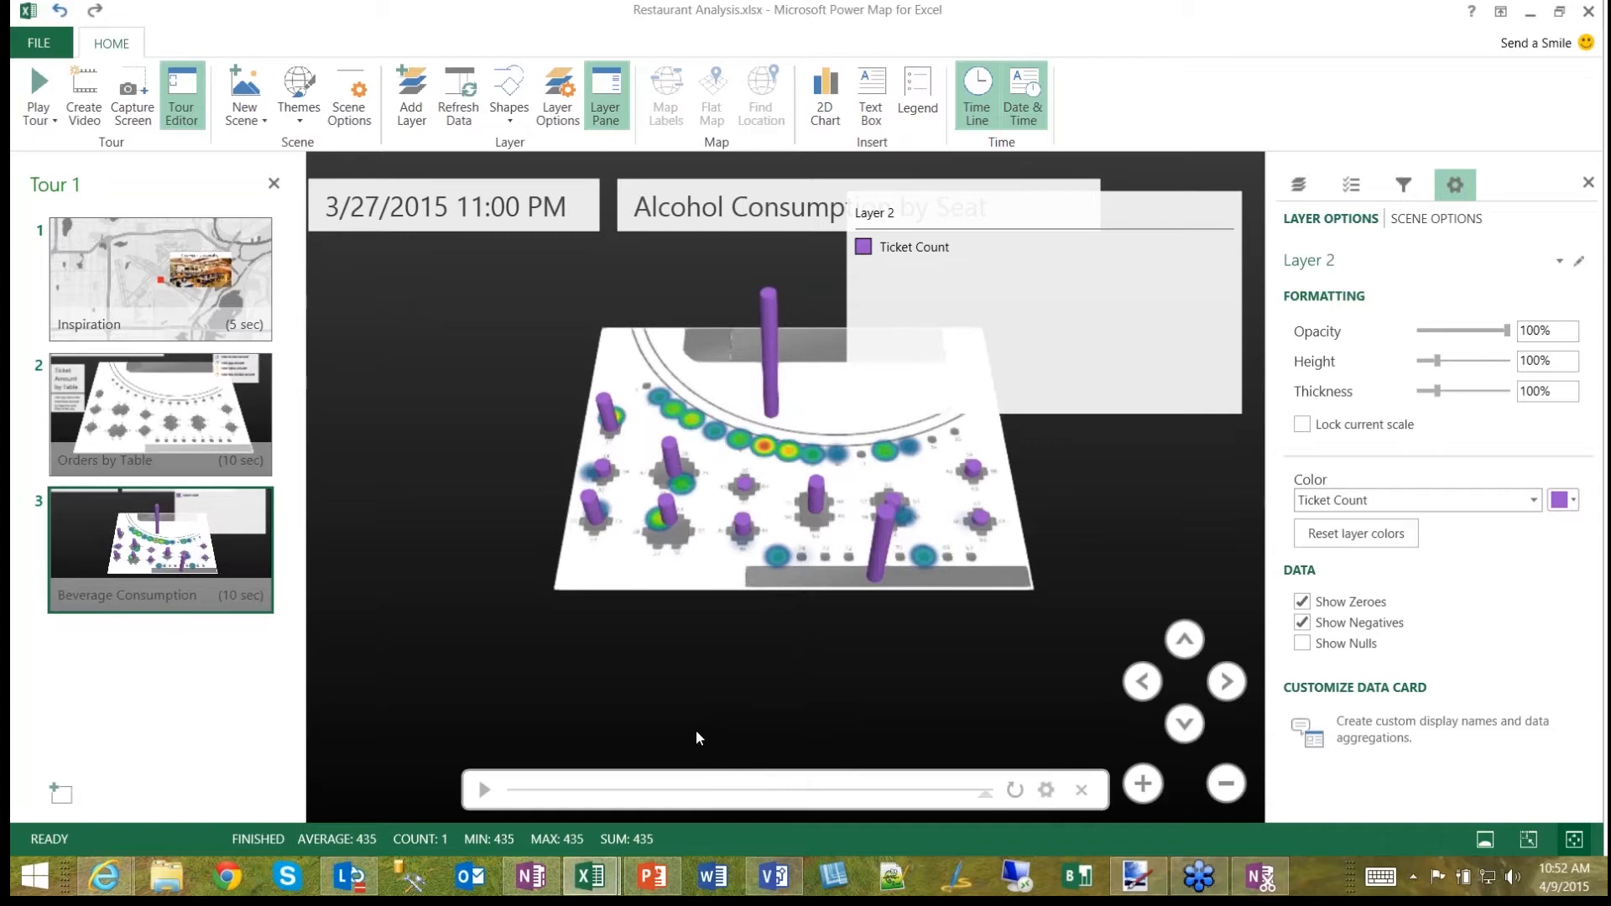
{"action": "left_click", "coordinate": [1145, 786]}
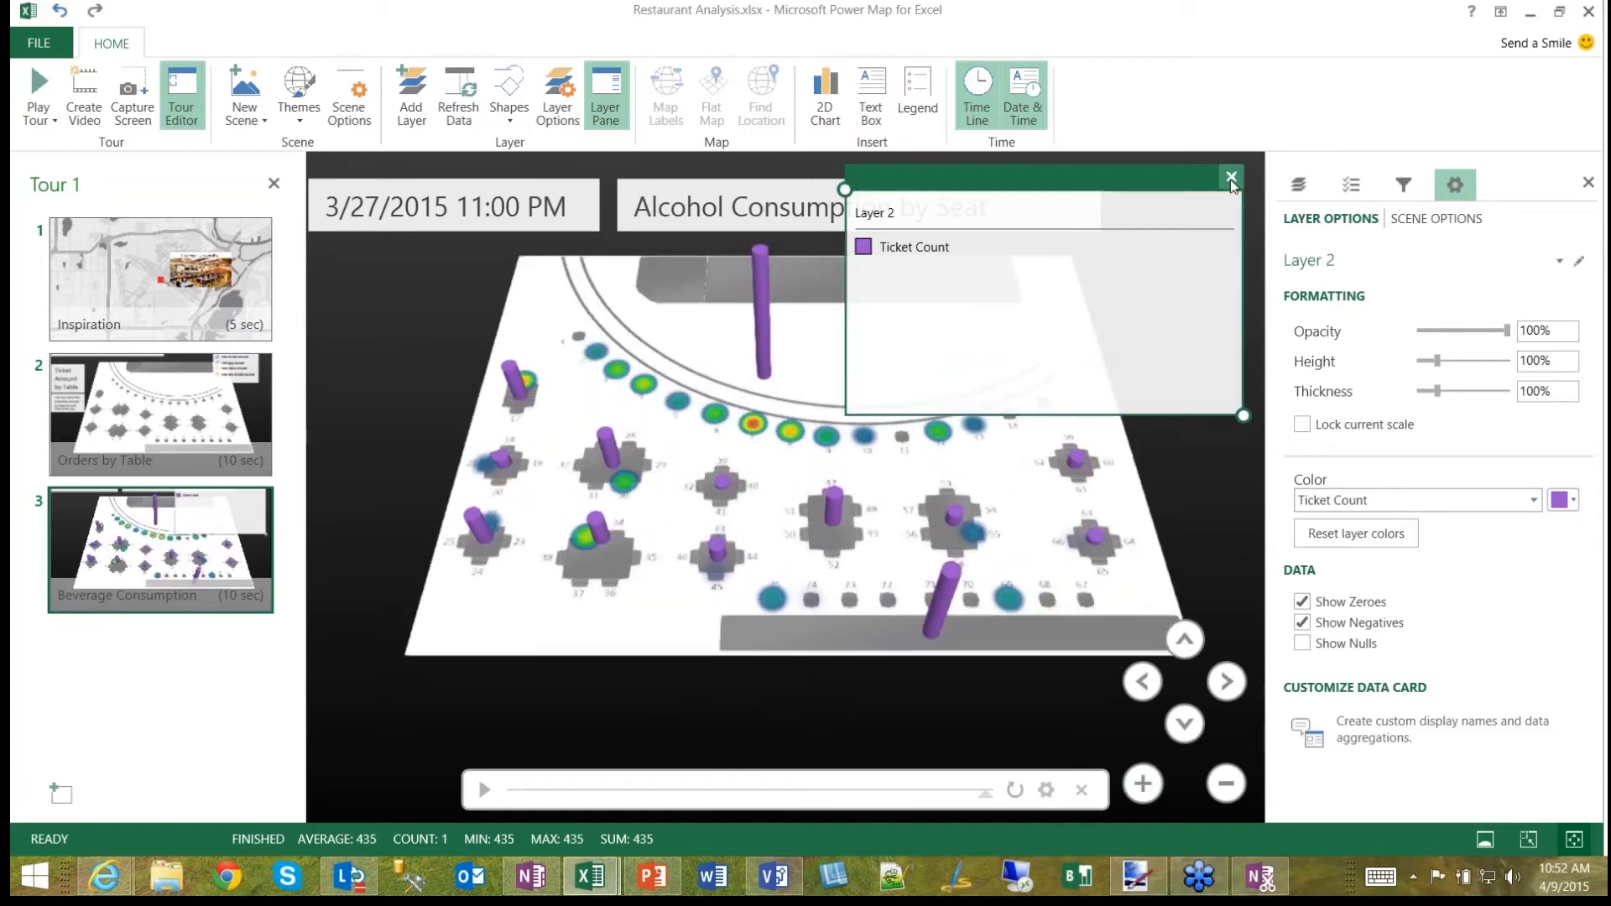
{"action": "left_click", "coordinate": [1232, 178]}
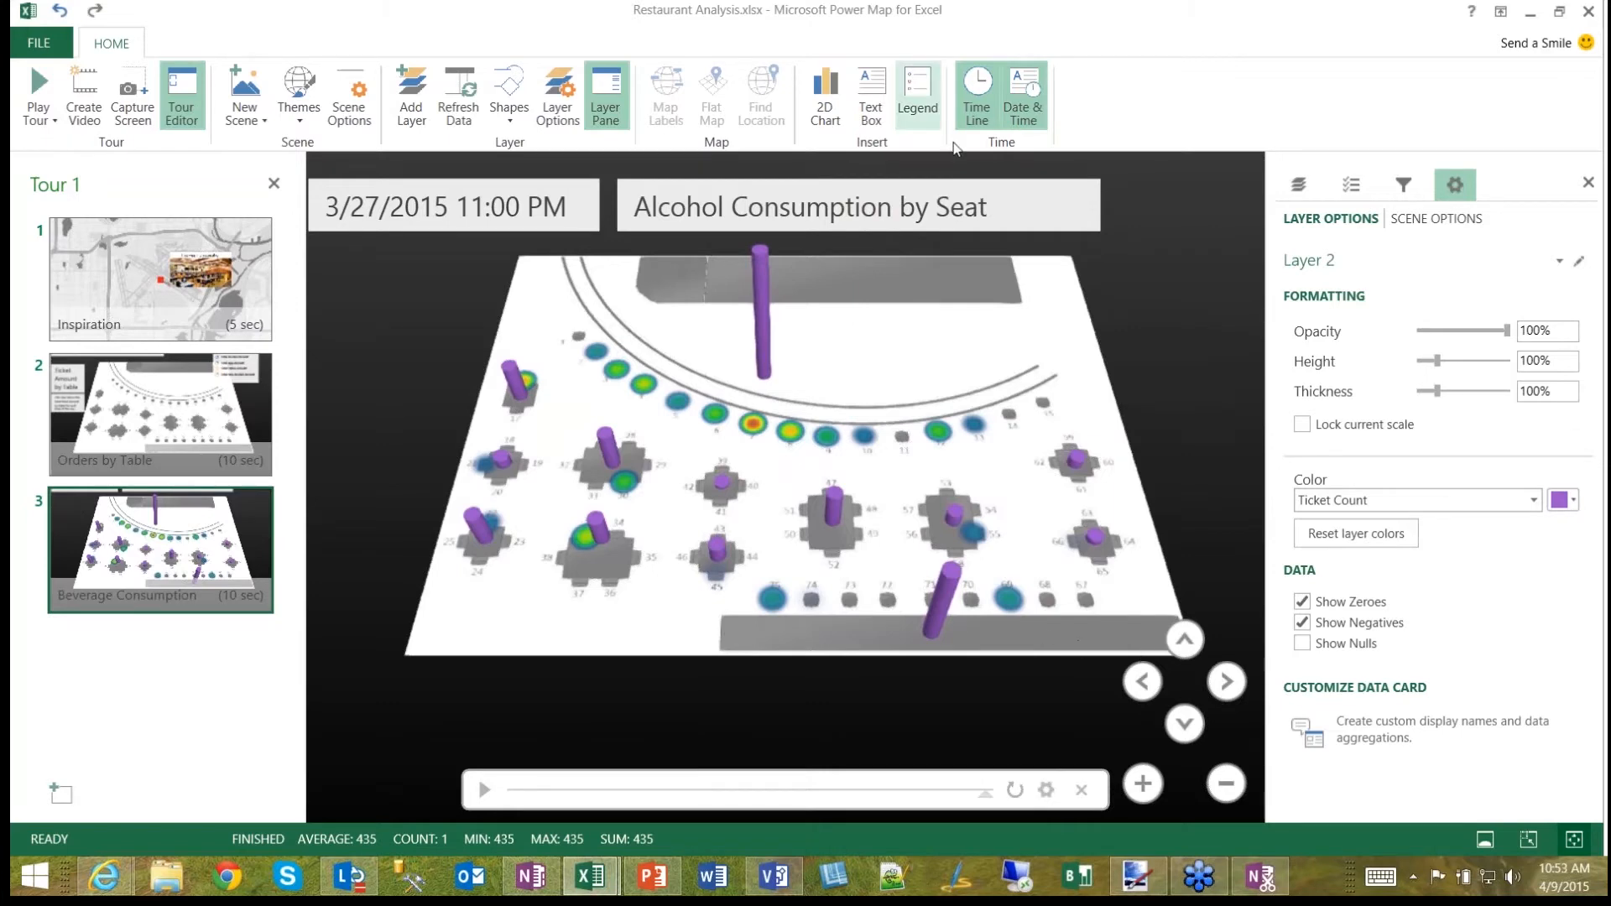
Step: Change the scene's text box title to "Alcohol Consumption by Seat and Ticket by Table"
{"action": "left_click", "coordinate": [985, 208]}
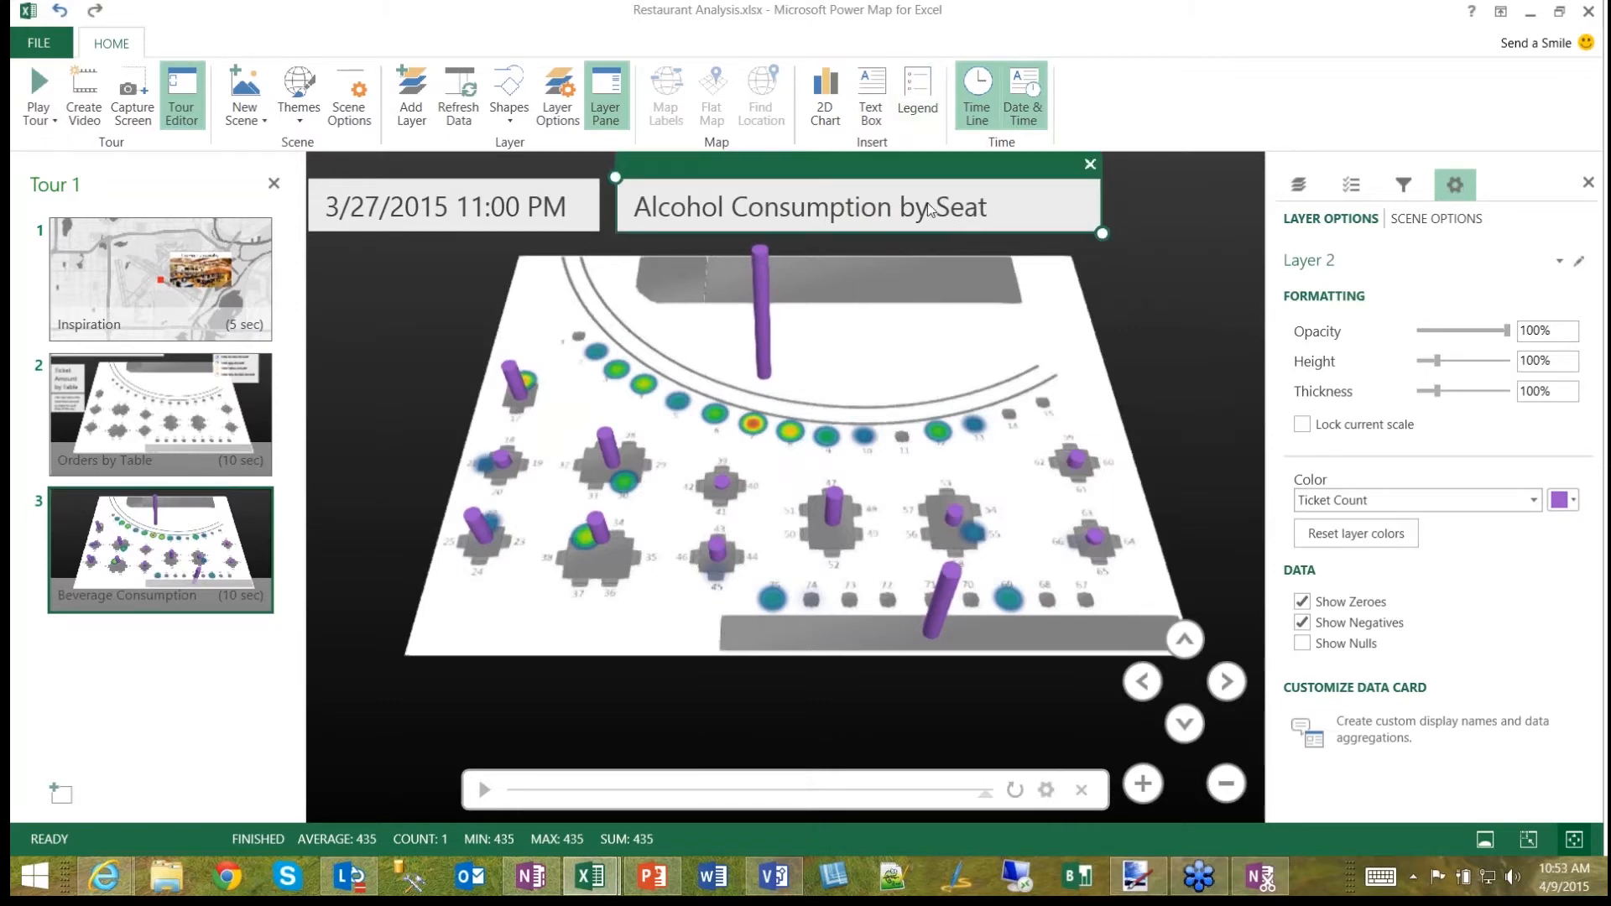
{"action": "right_click", "coordinate": [626, 206]}
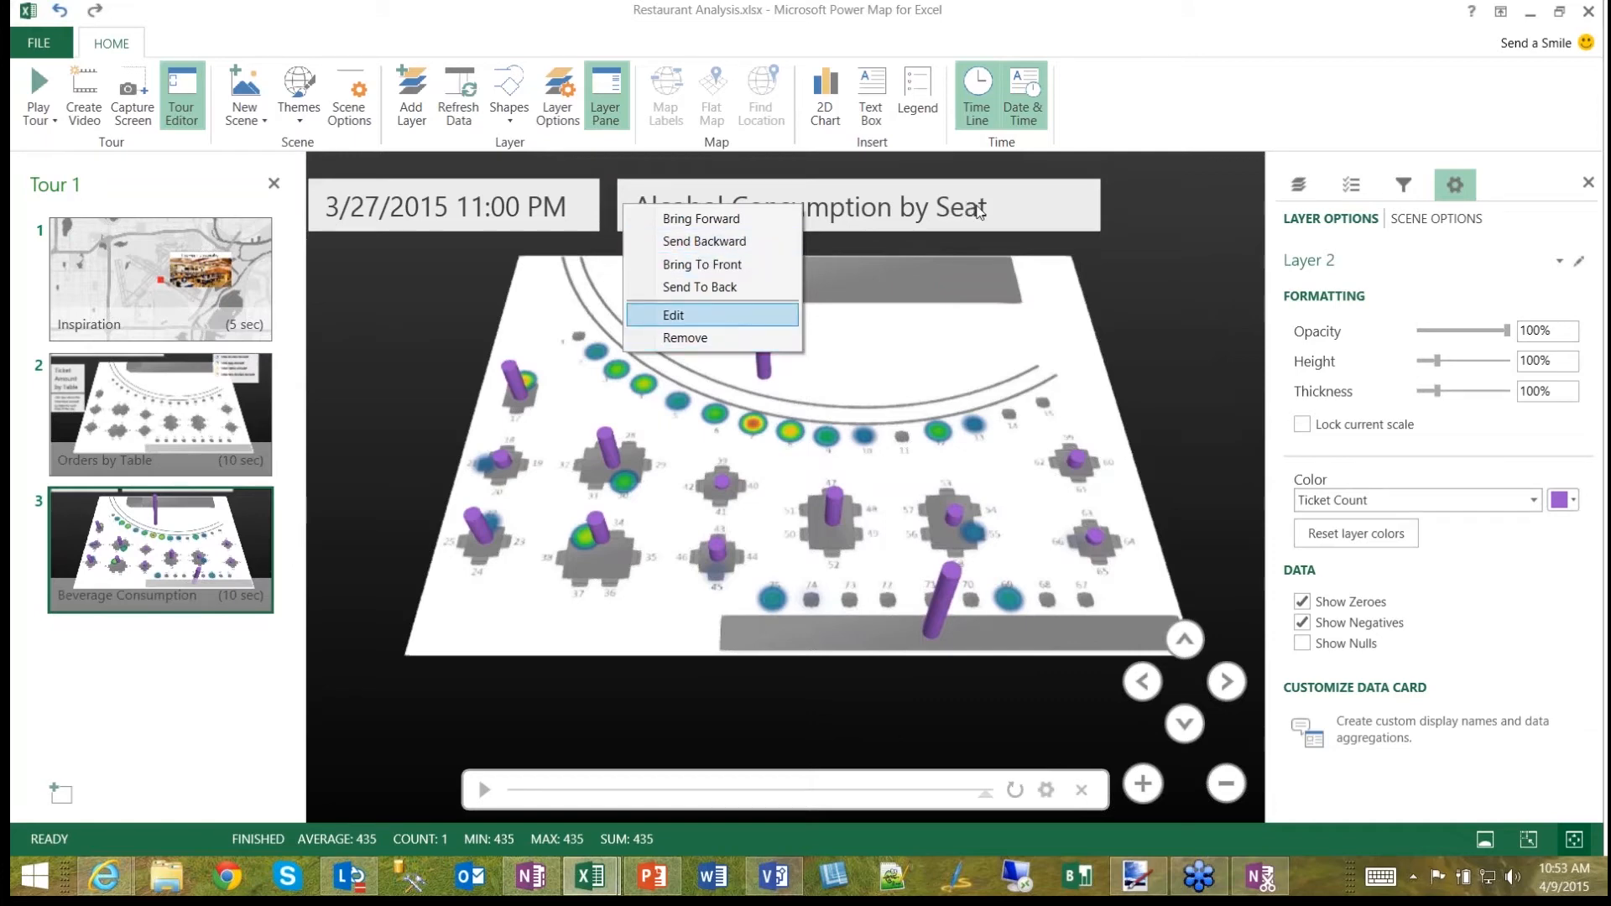
{"action": "key", "text": "Return"}
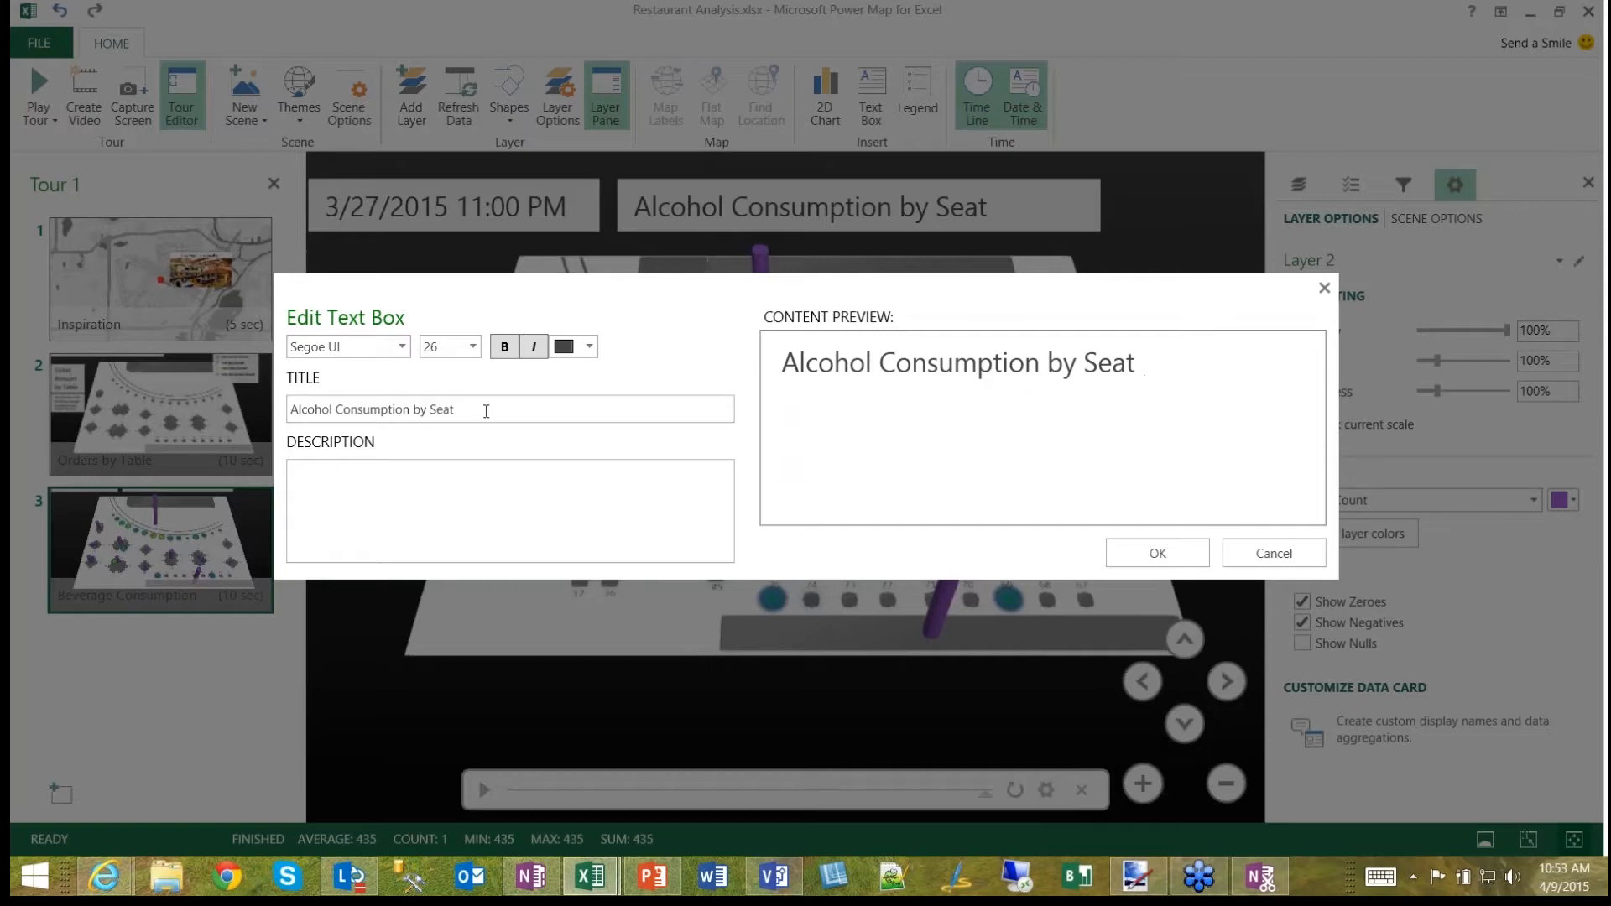
{"action": "type", "text": "and Ticket by Tab"}
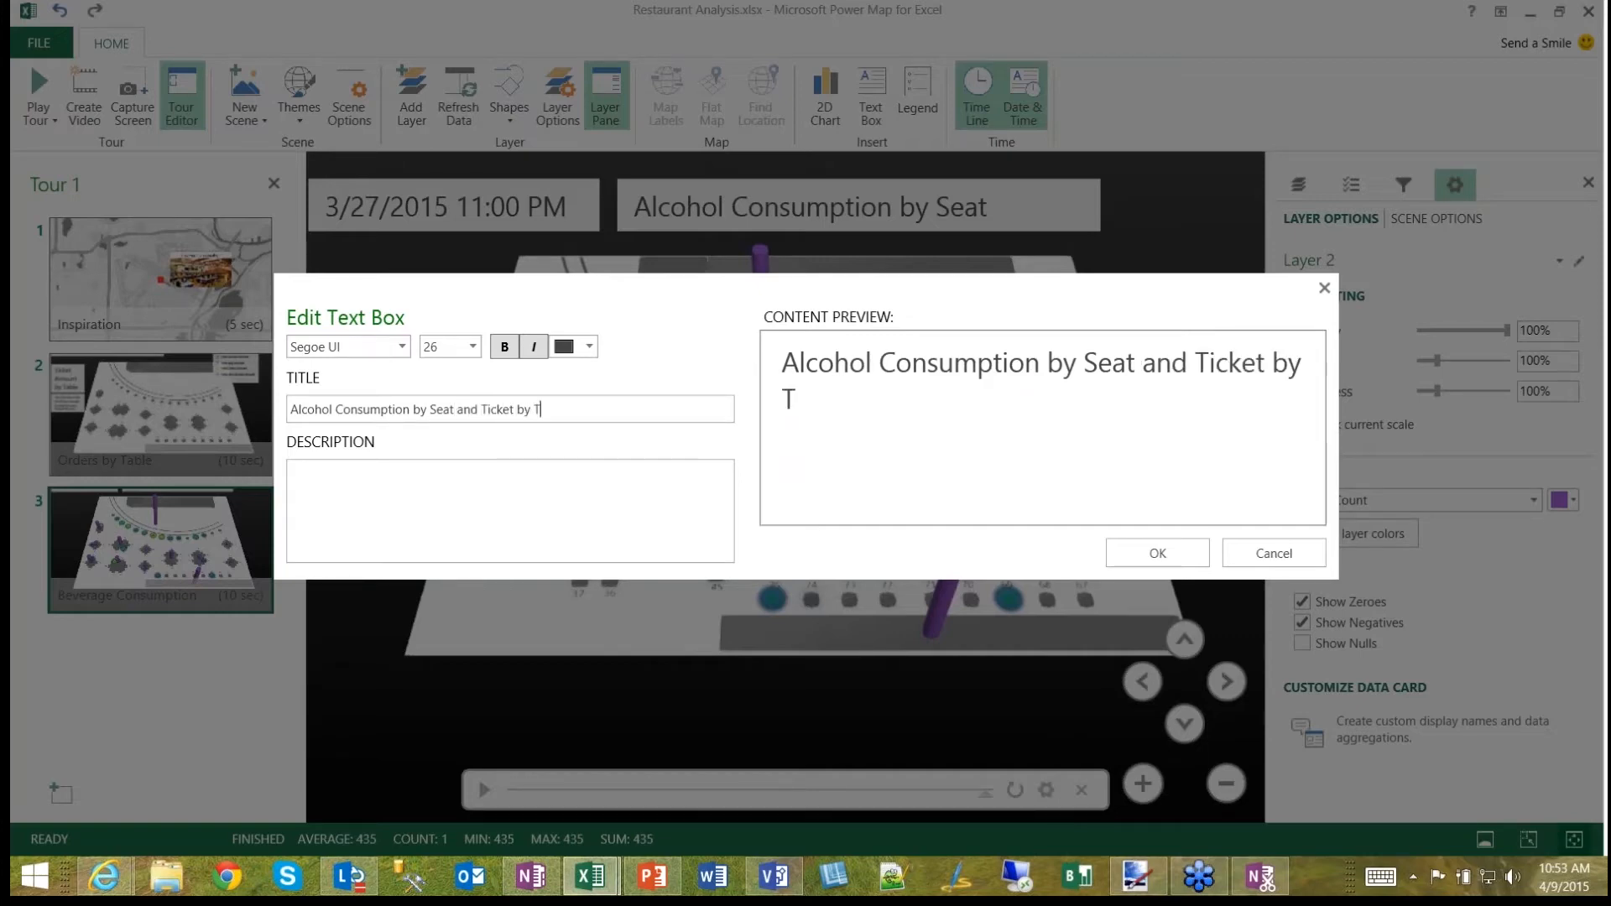
{"action": "type", "text": "le"}
{"action": "left_click", "coordinate": [1180, 562]}
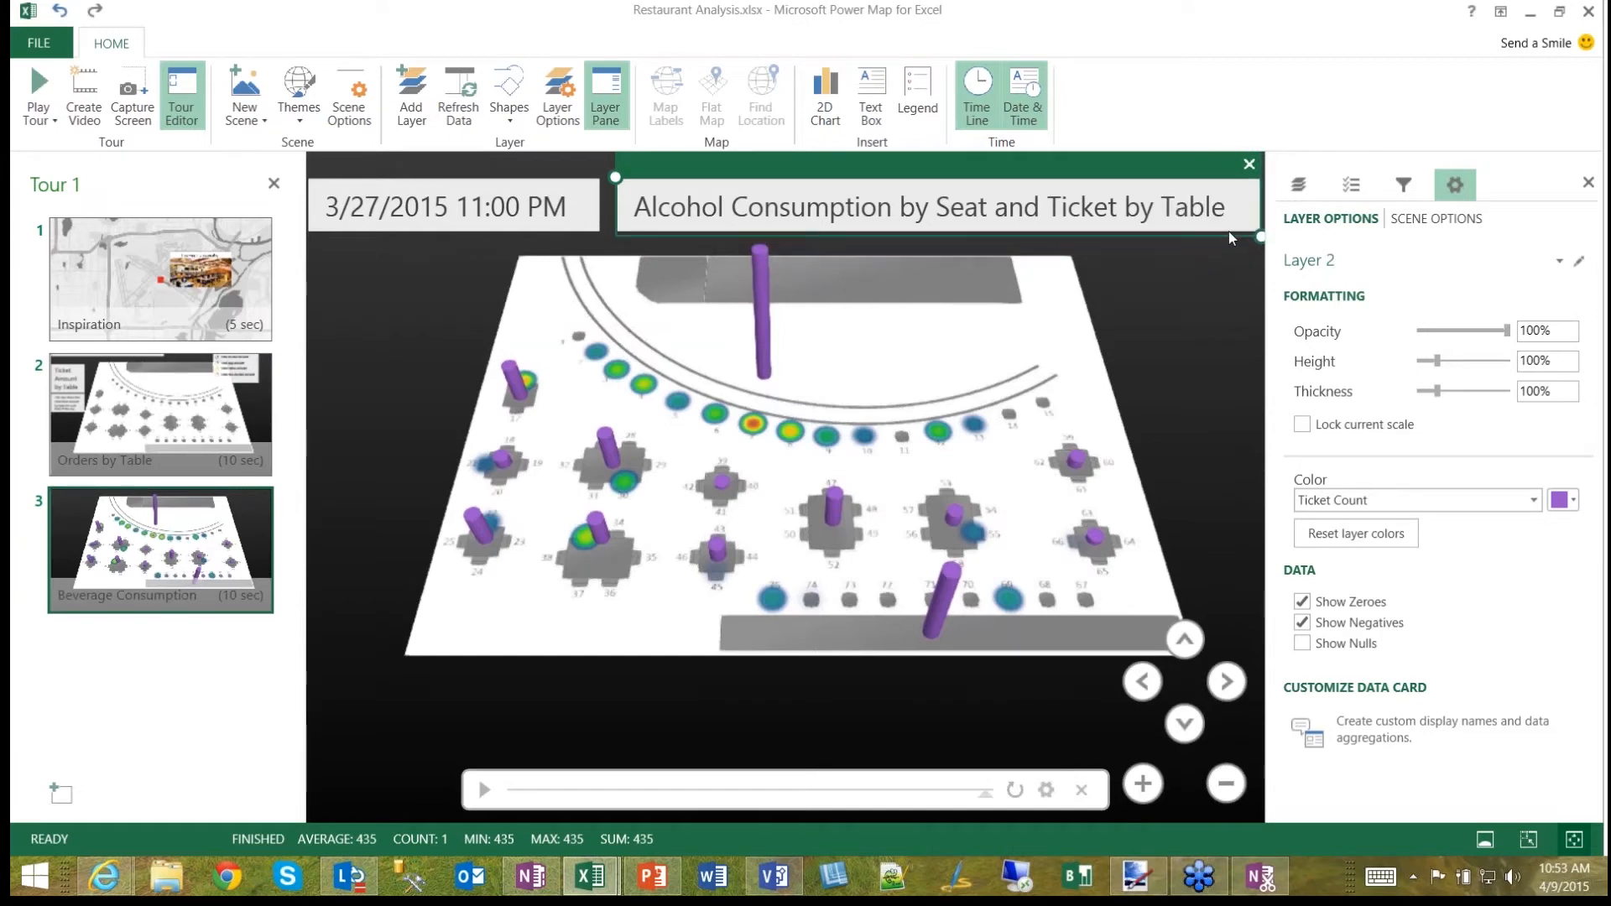
{"action": "left_click", "coordinate": [1211, 270]}
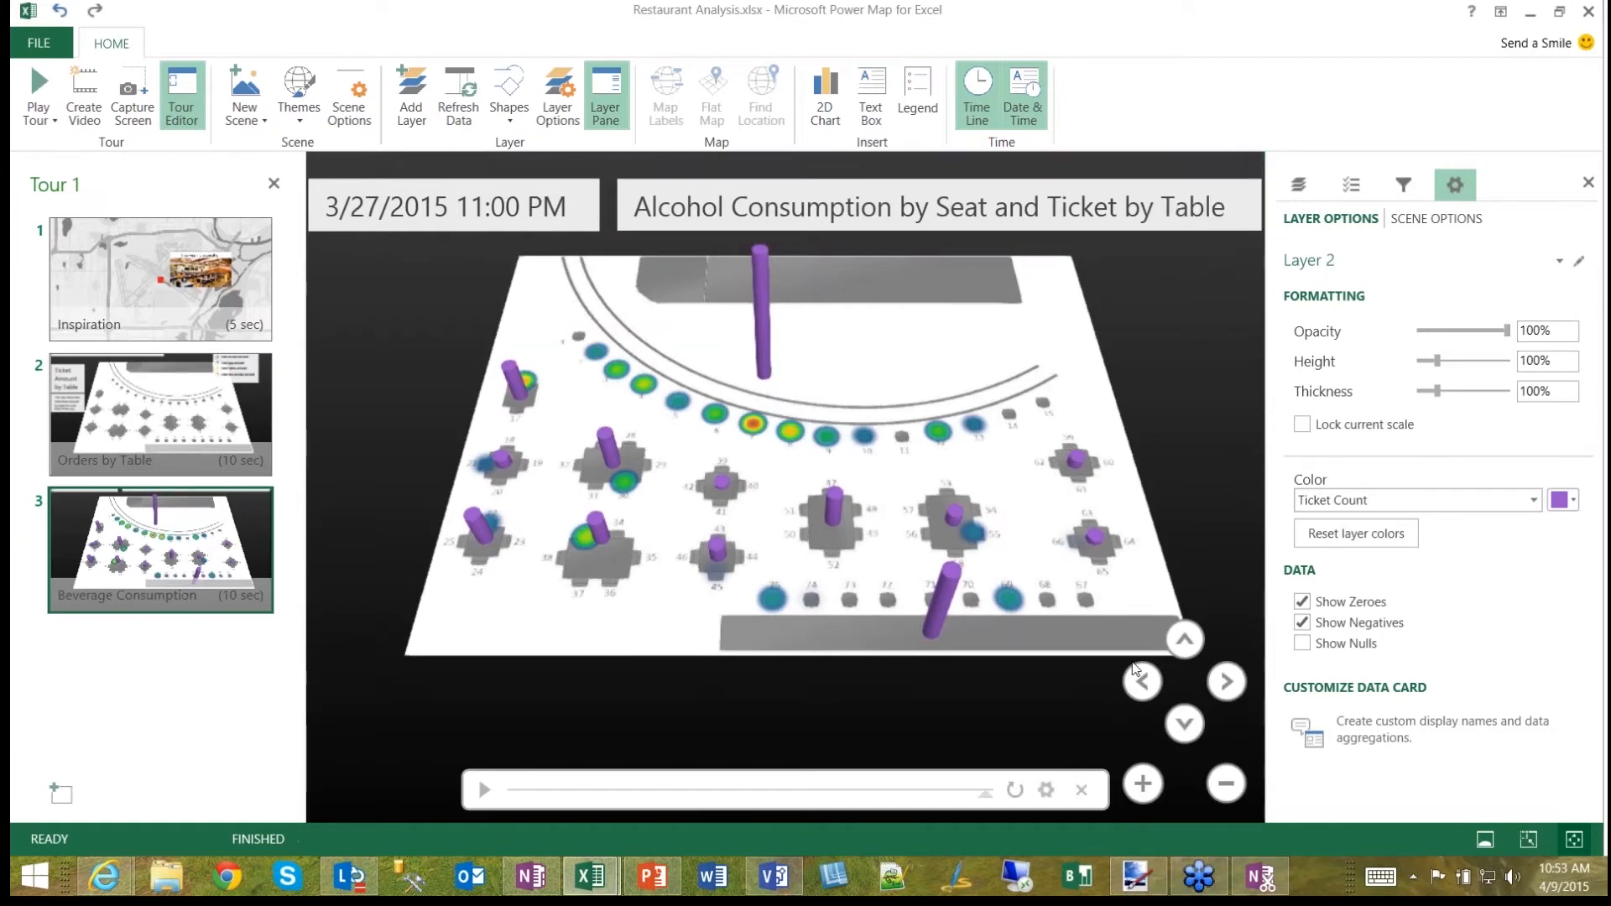
Step: Adjust the scene's camera tilt and zoom in so the floor plan with its columns fills the view
{"action": "left_click", "coordinate": [1186, 732]}
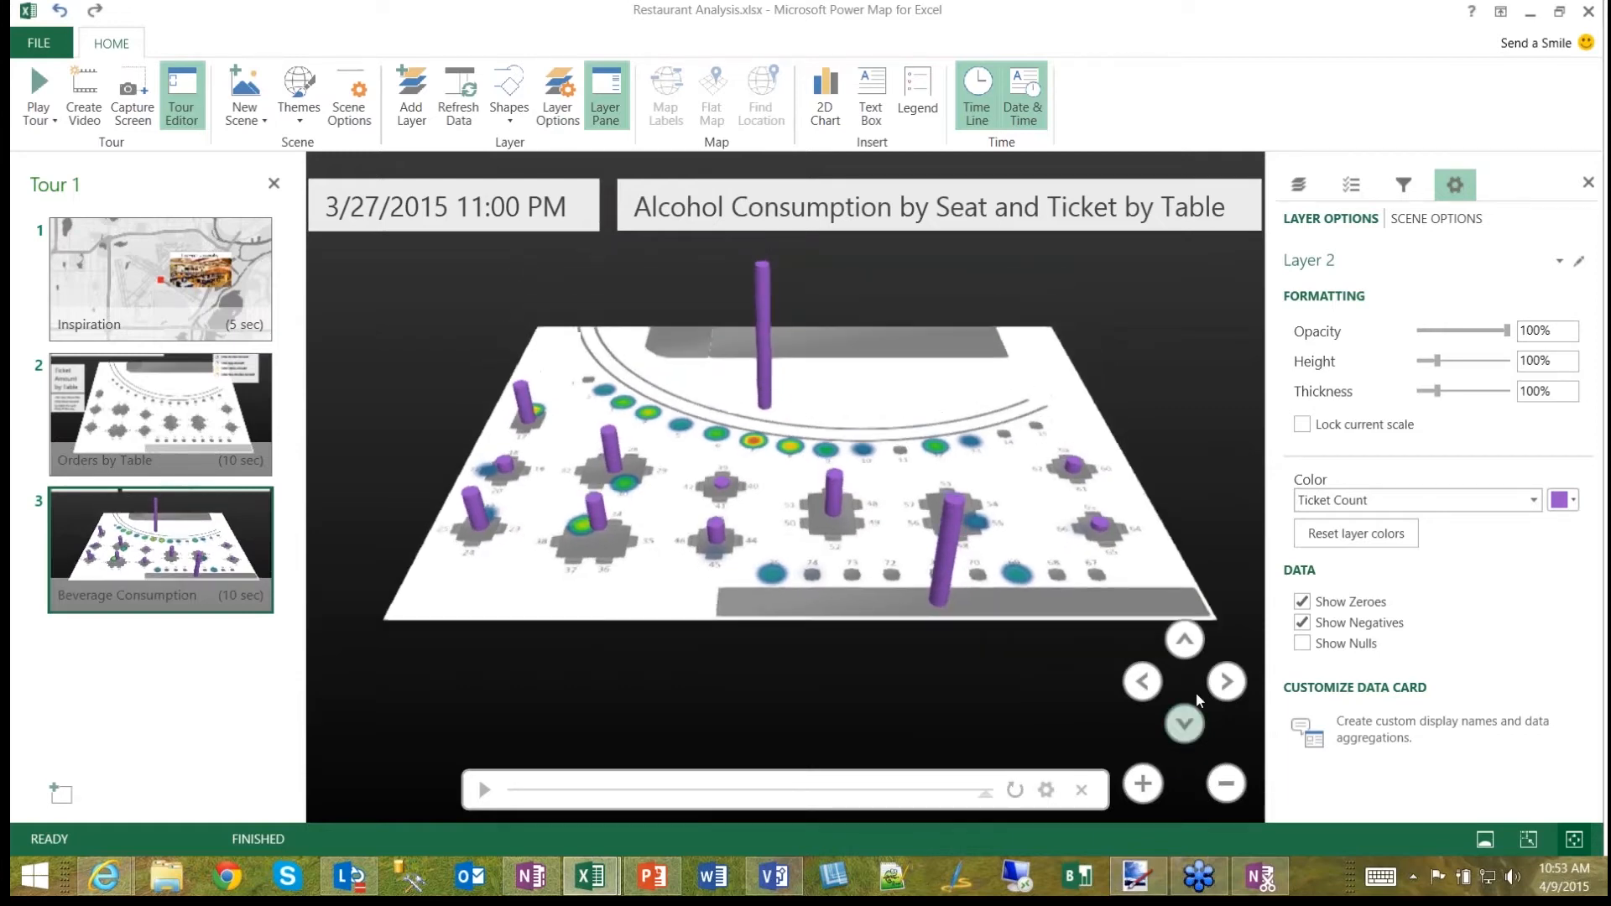
{"action": "left_click", "coordinate": [1183, 651]}
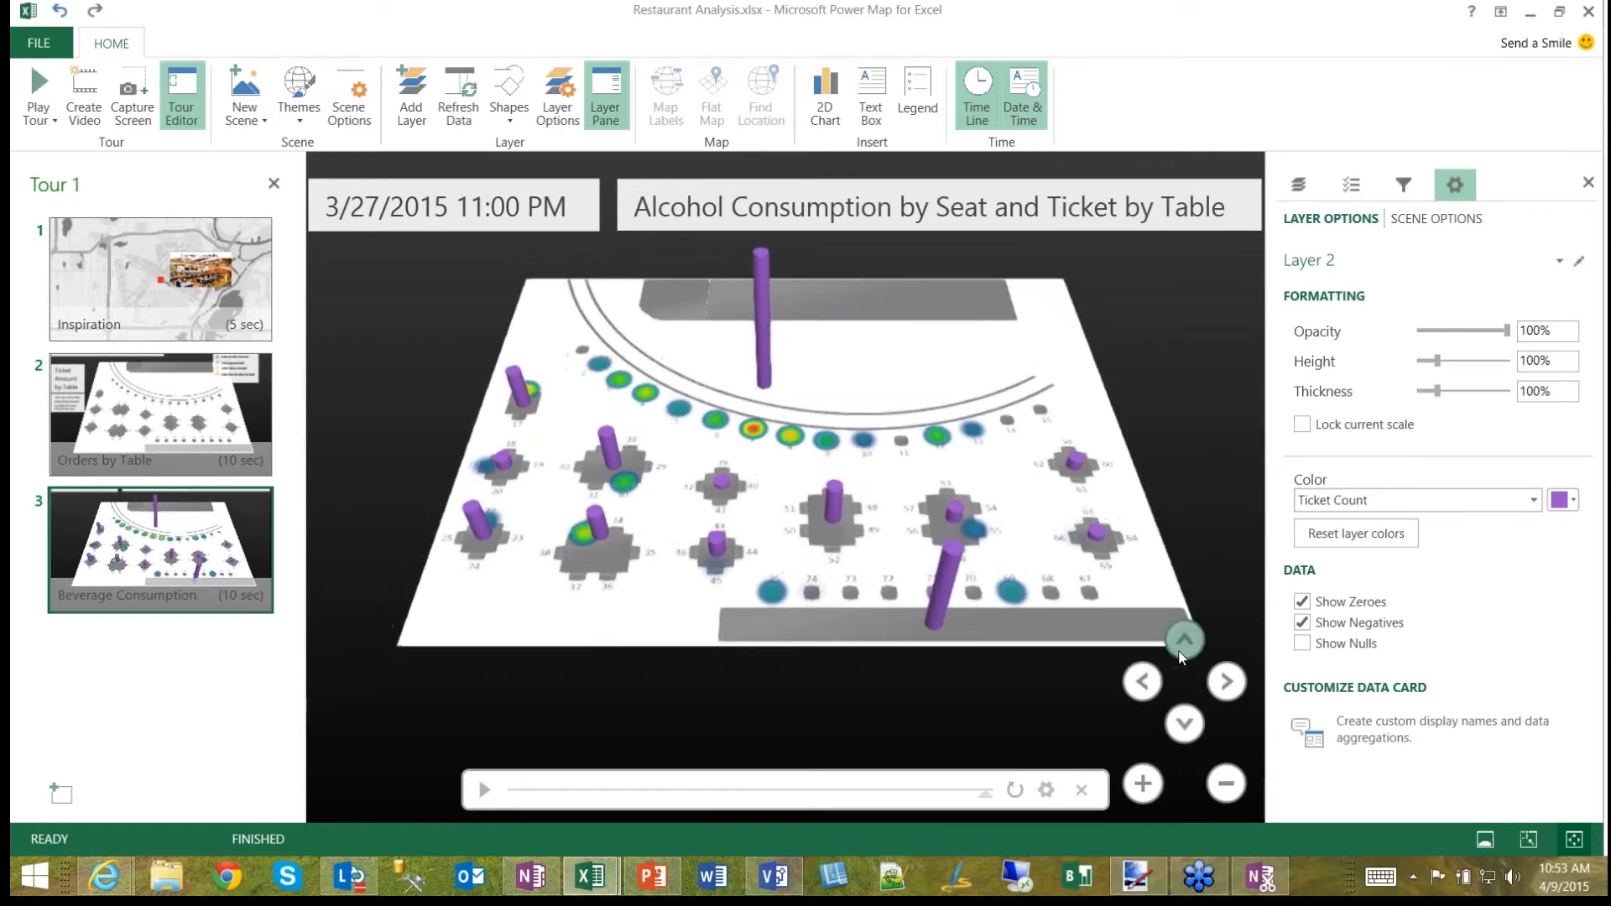
{"action": "left_click", "coordinate": [1191, 724]}
{"action": "left_click", "coordinate": [1191, 723]}
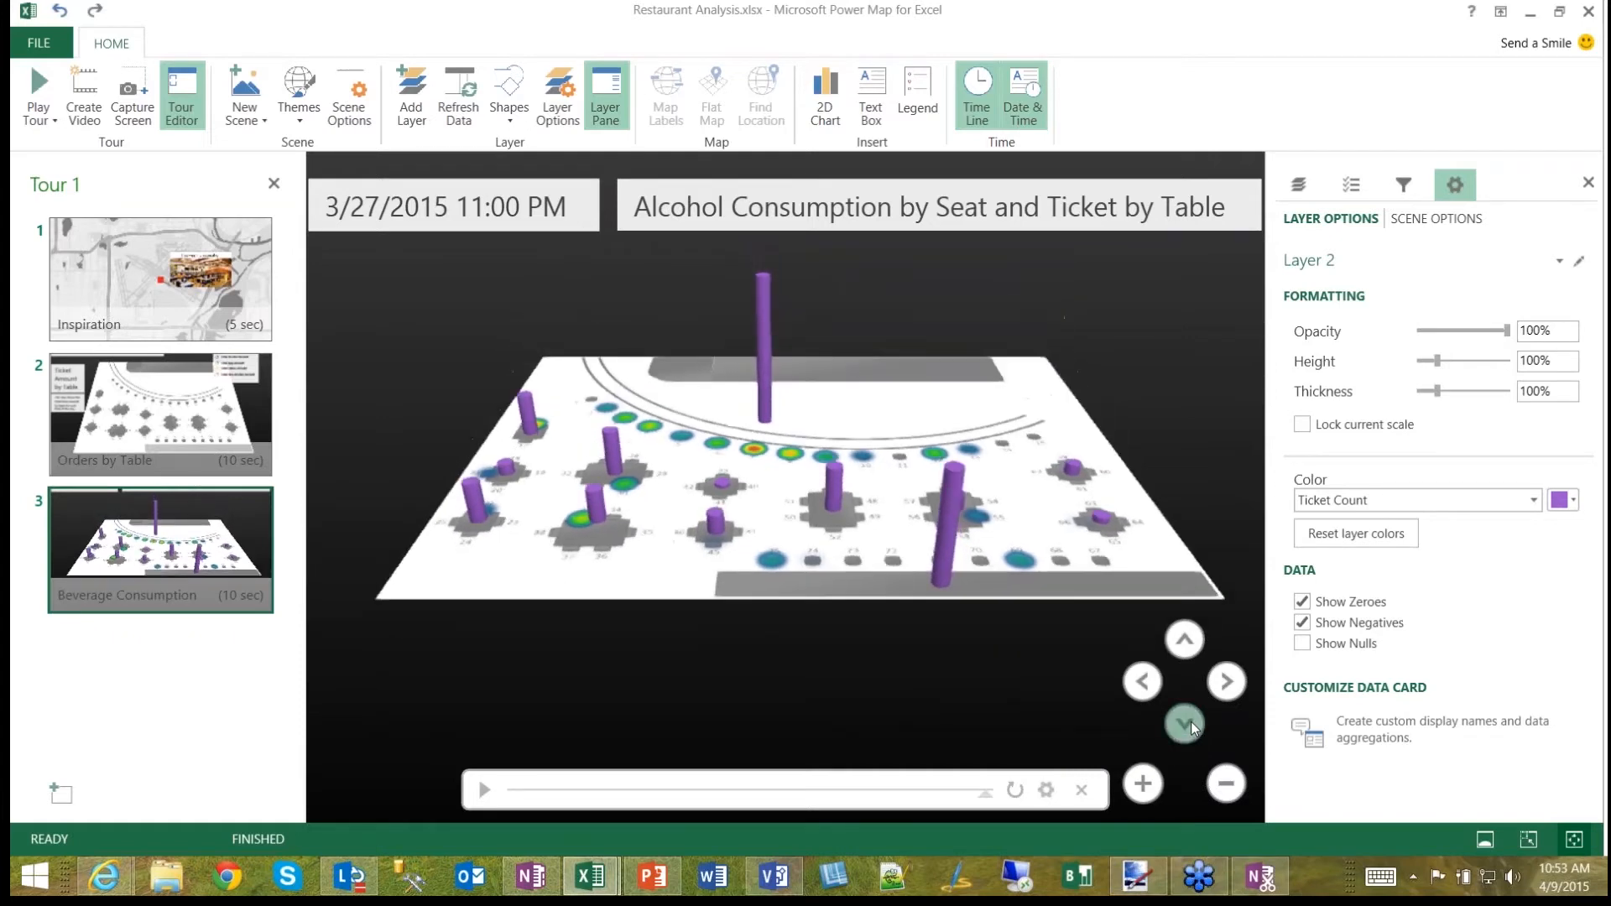
{"action": "left_click", "coordinate": [1183, 641]}
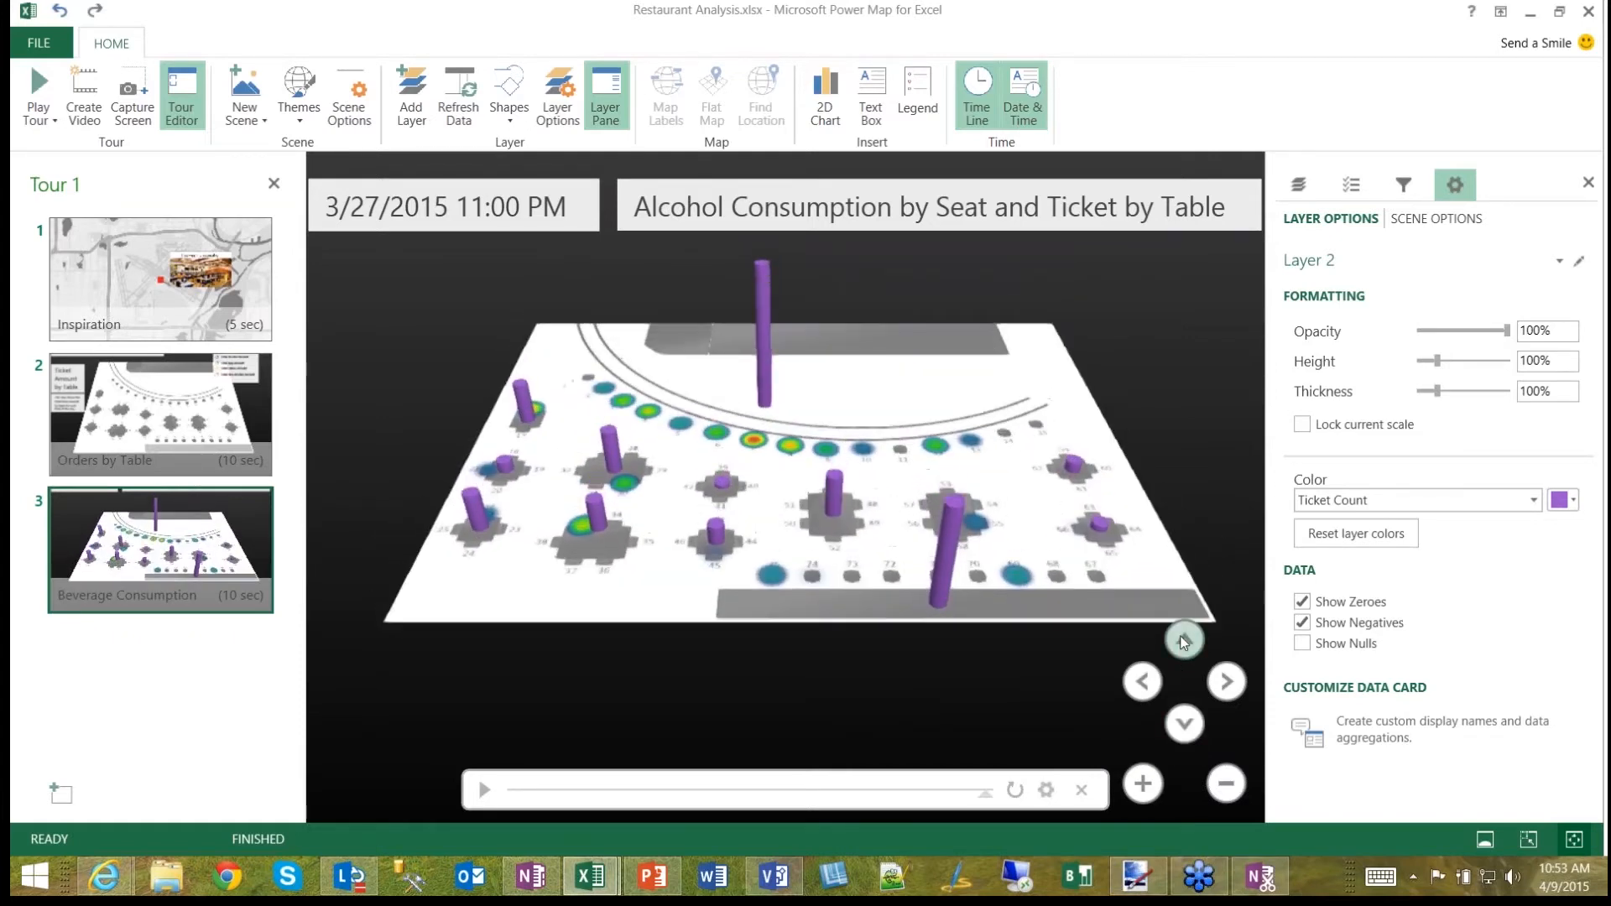
{"action": "left_click", "coordinate": [1145, 789]}
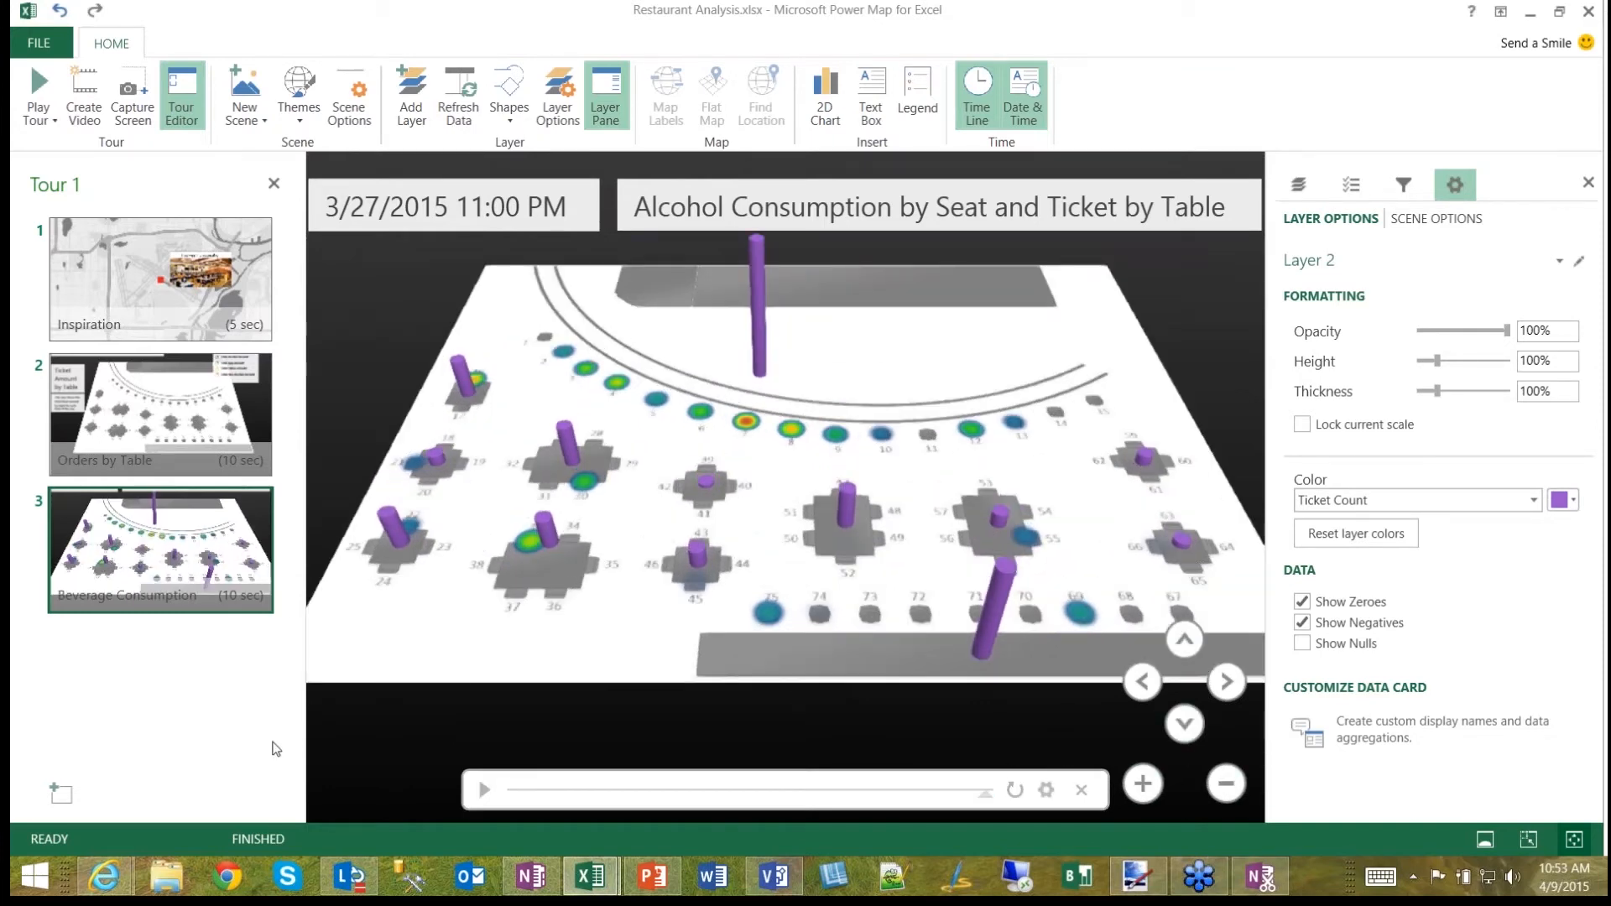
Step: Assign the Date and Hour field from the Tickets table as Layer 2's time field
{"action": "left_click", "coordinate": [485, 791]}
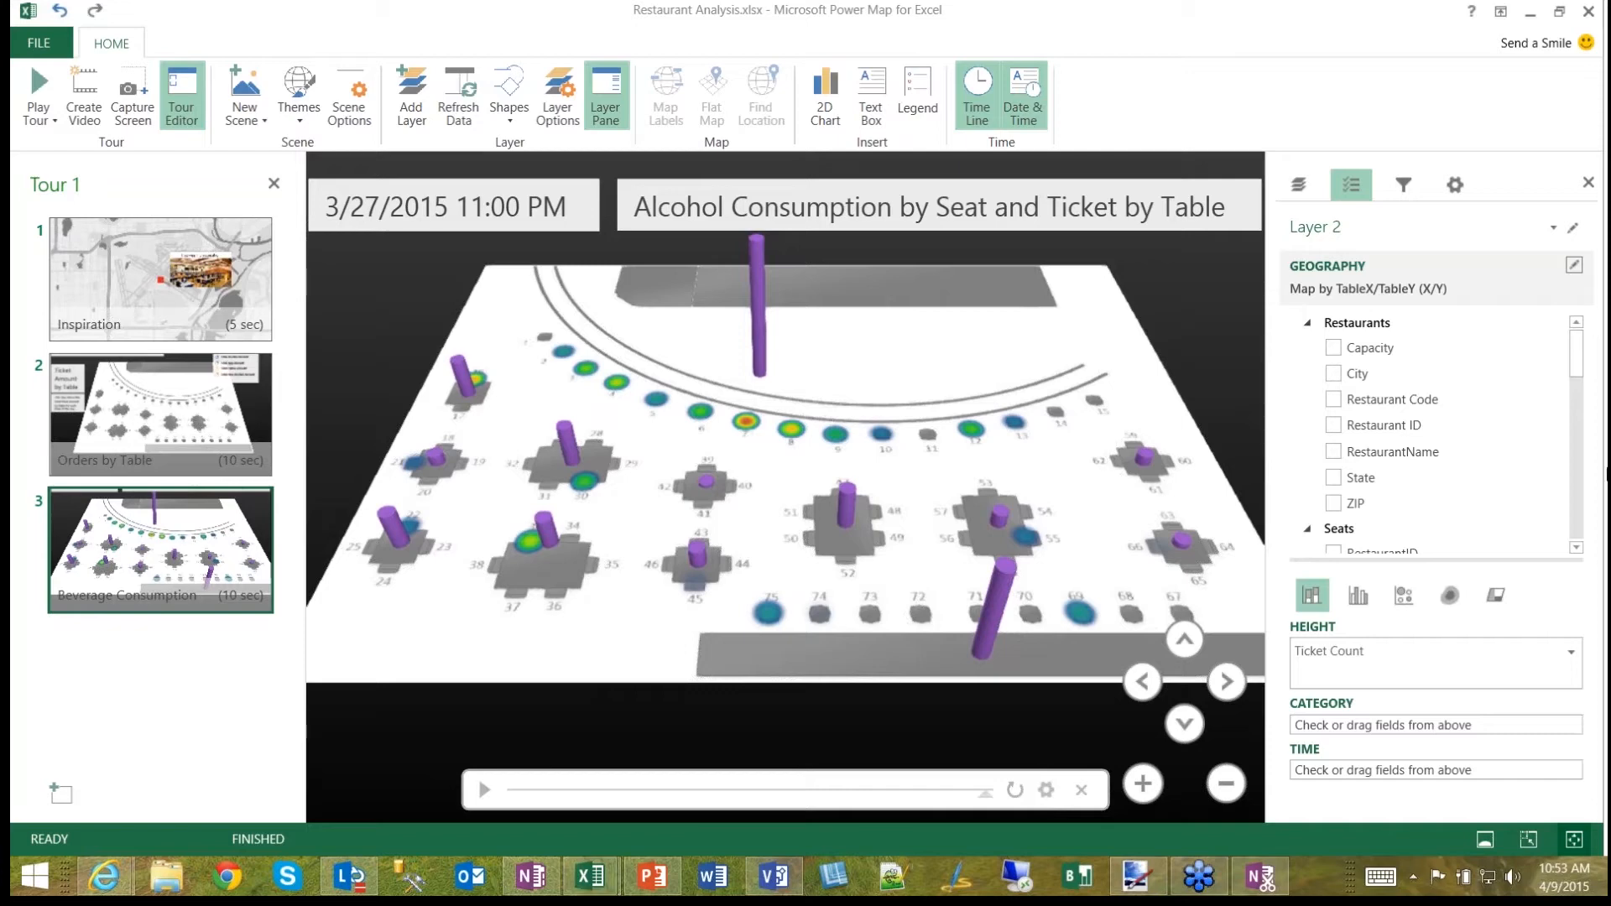
{"action": "scroll", "coordinate": [1596, 440], "scroll_direction": "down", "scroll_amount": 5}
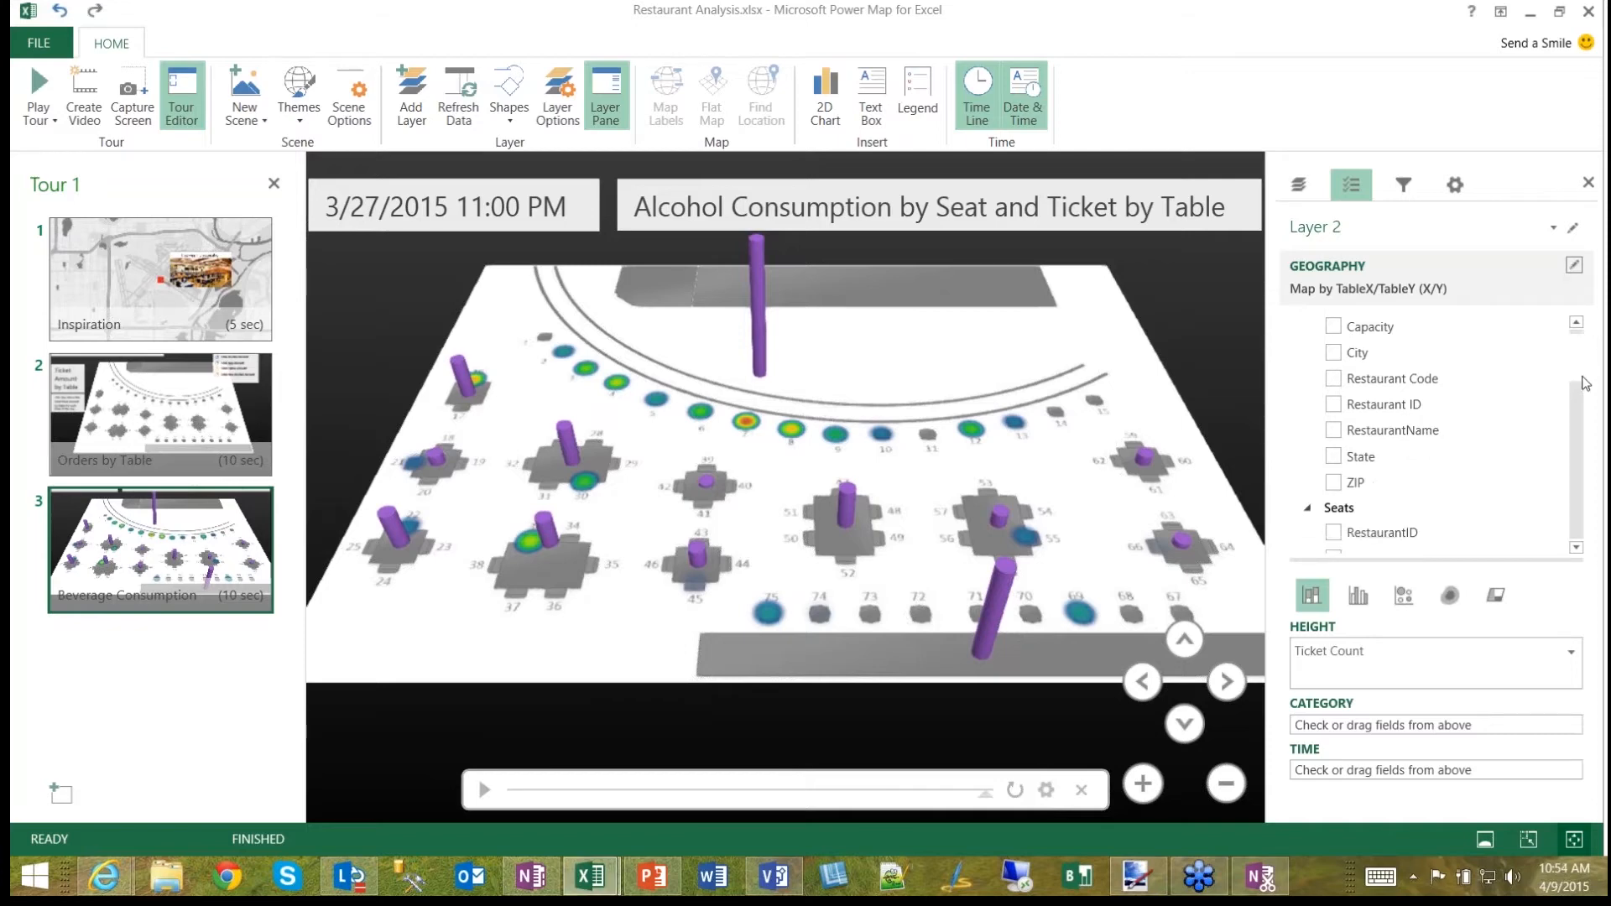
{"action": "scroll", "coordinate": [1596, 441], "scroll_direction": "down", "scroll_amount": 8}
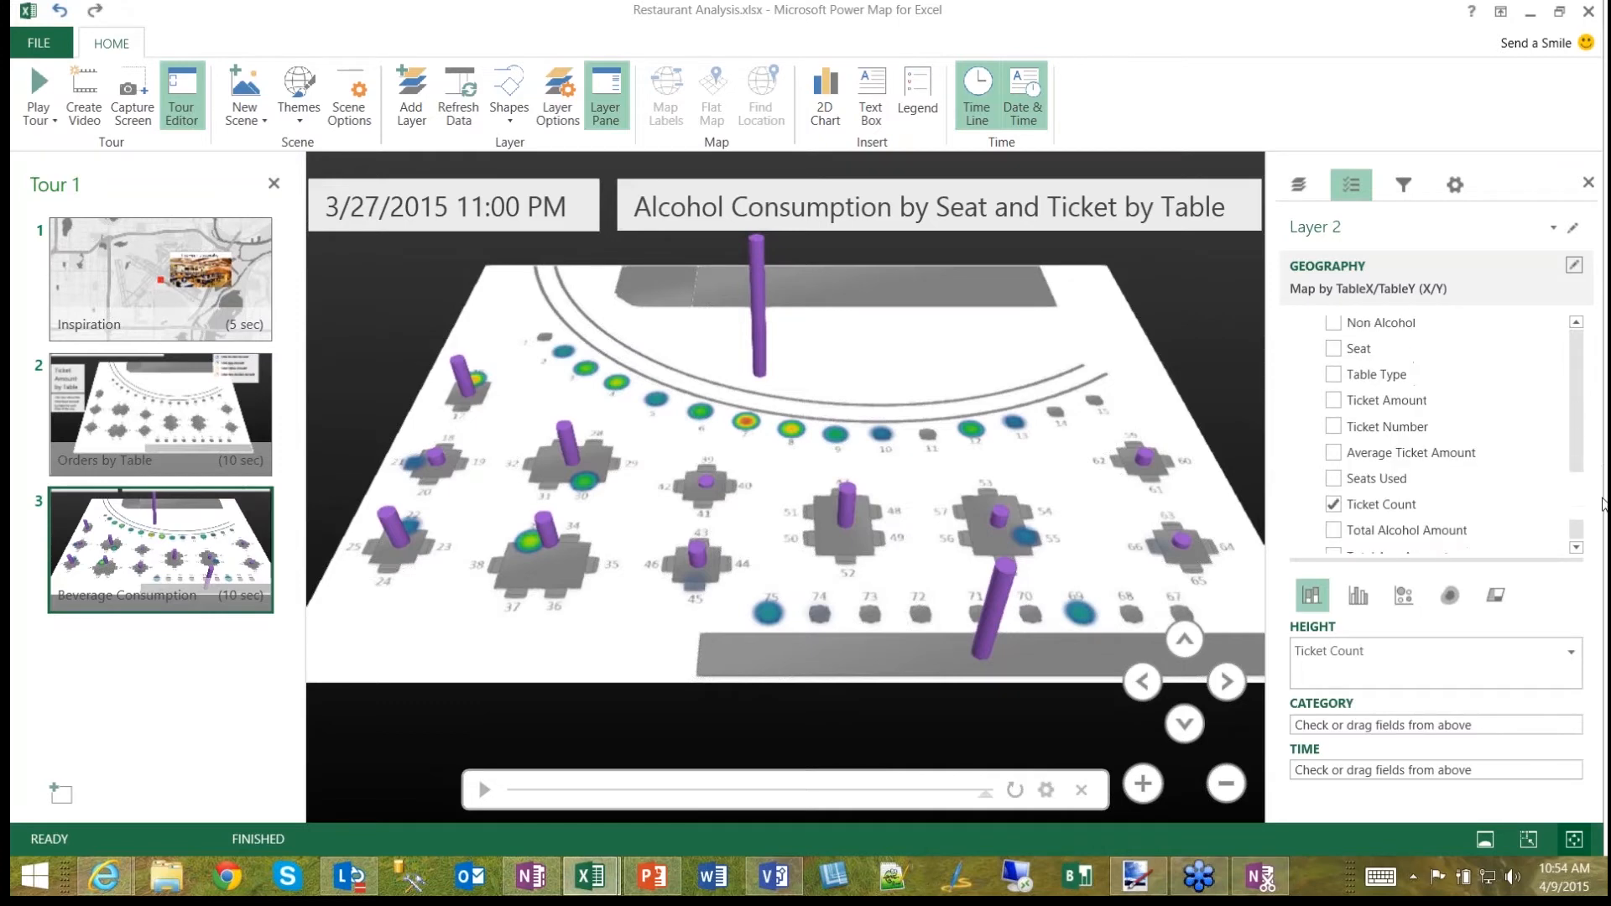
{"action": "left_click_drag", "start_coordinate": [1604, 510], "coordinate": [1607, 528]}
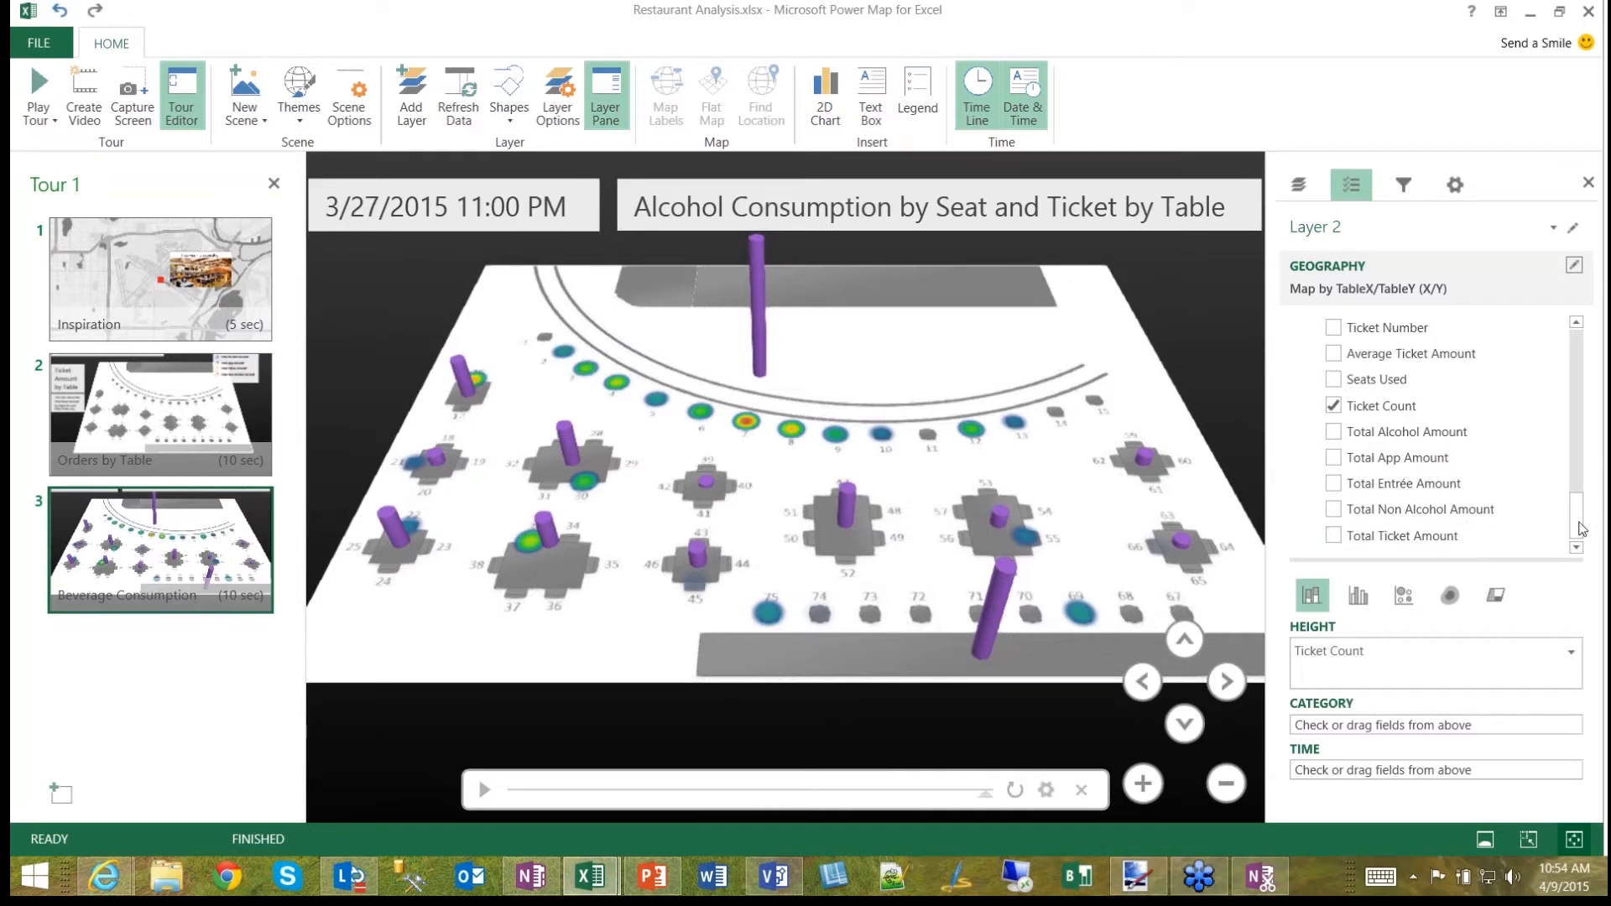
{"action": "scroll", "coordinate": [1582, 528], "scroll_direction": "up", "scroll_amount": 4}
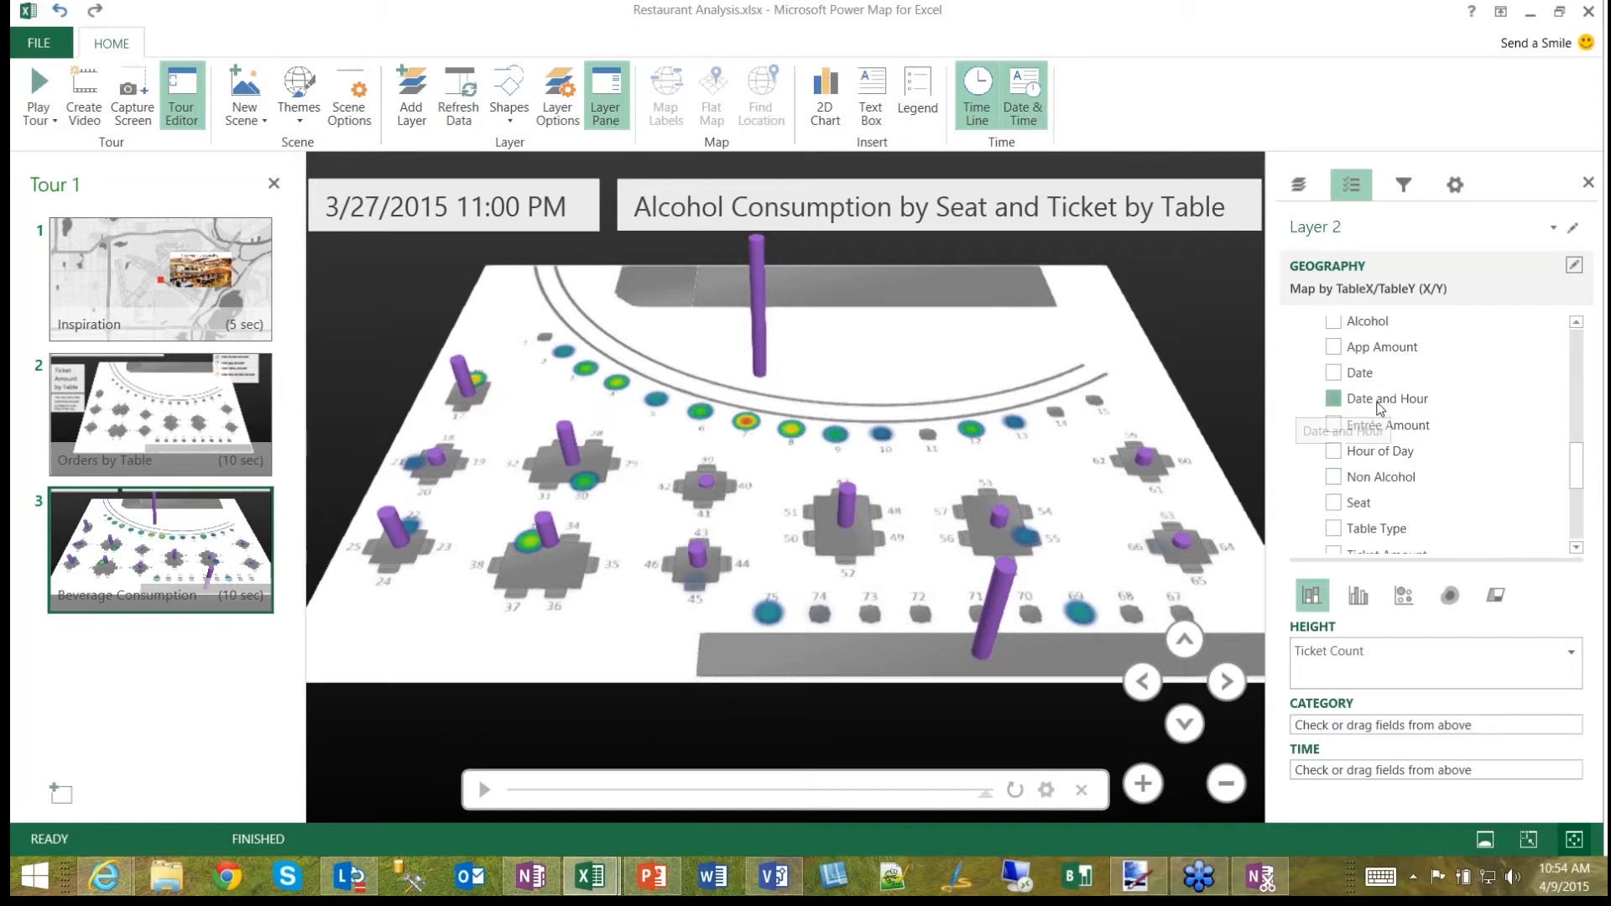
{"action": "left_click_drag", "start_coordinate": [1388, 398], "coordinate": [1390, 773]}
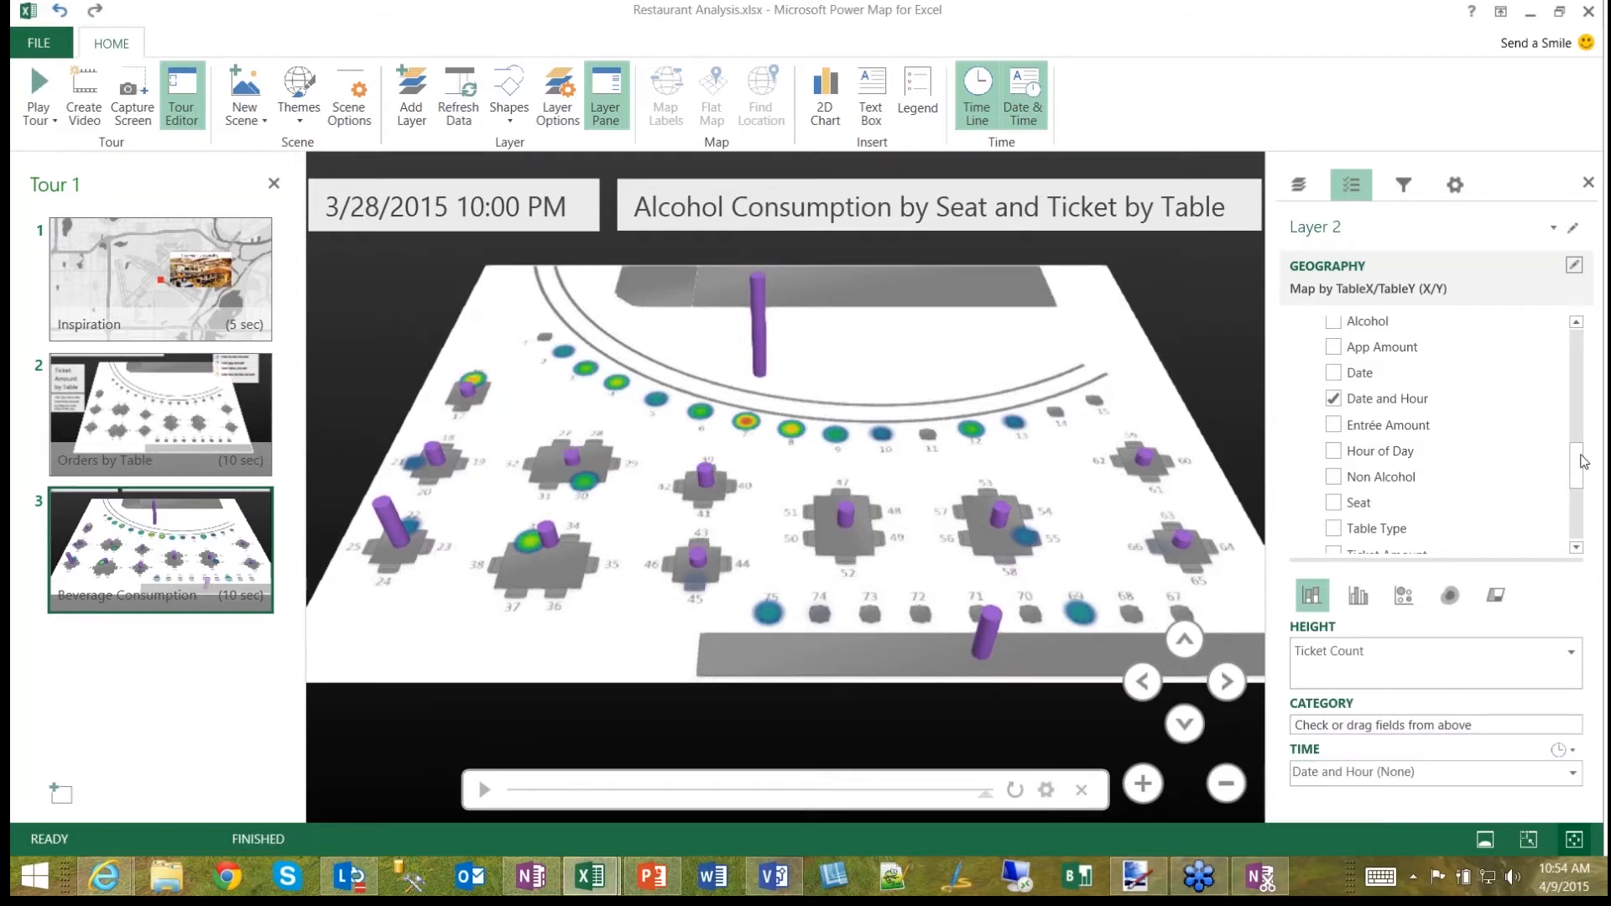
{"action": "mouse_move", "coordinate": [1584, 478]}
{"action": "left_mouse_down"}
{"action": "mouse_move", "coordinate": [1594, 428]}
{"action": "mouse_move", "coordinate": [1578, 475]}
{"action": "left_mouse_up"}
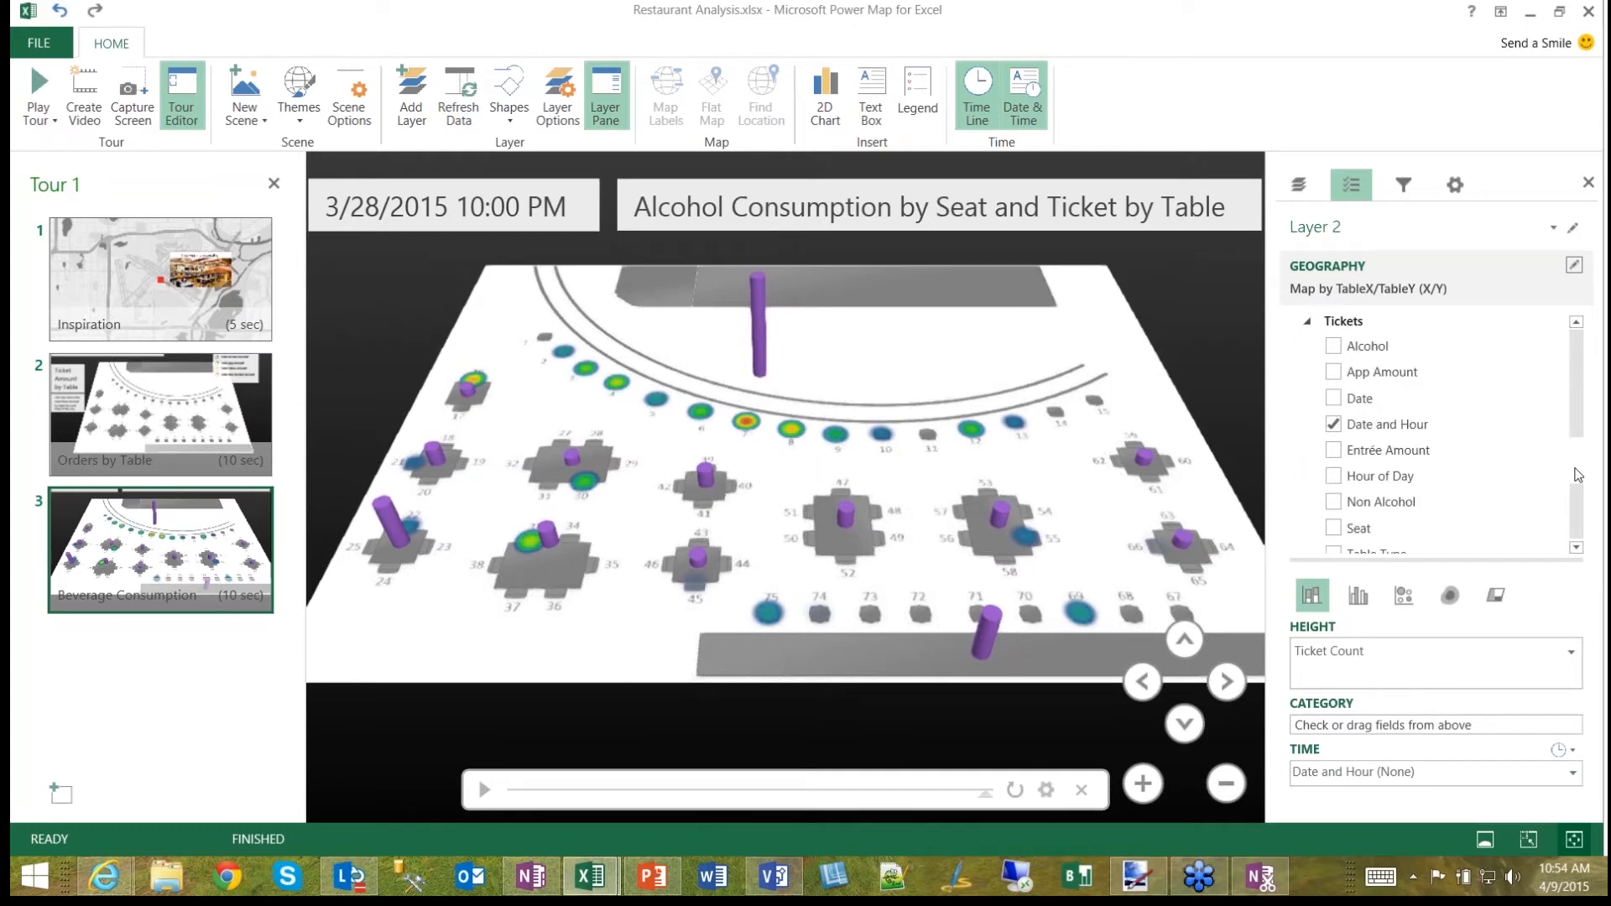
Step: Add a filter on the Tickets table's Date and Hour field to Layer 2
{"action": "left_click", "coordinate": [1403, 185]}
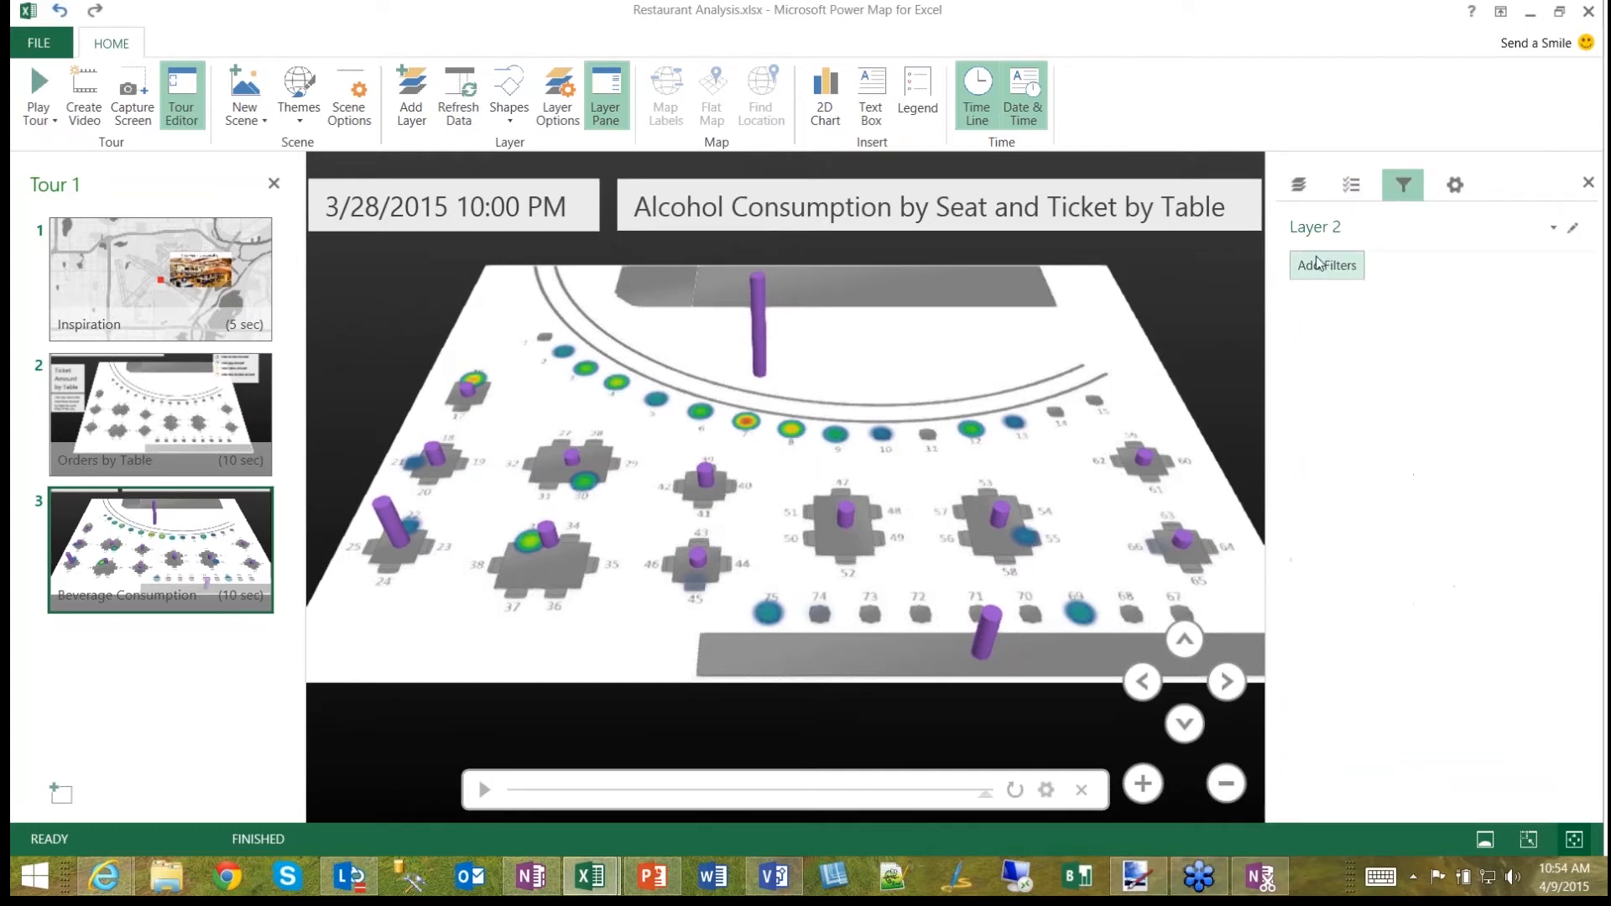
{"action": "left_click", "coordinate": [1326, 266]}
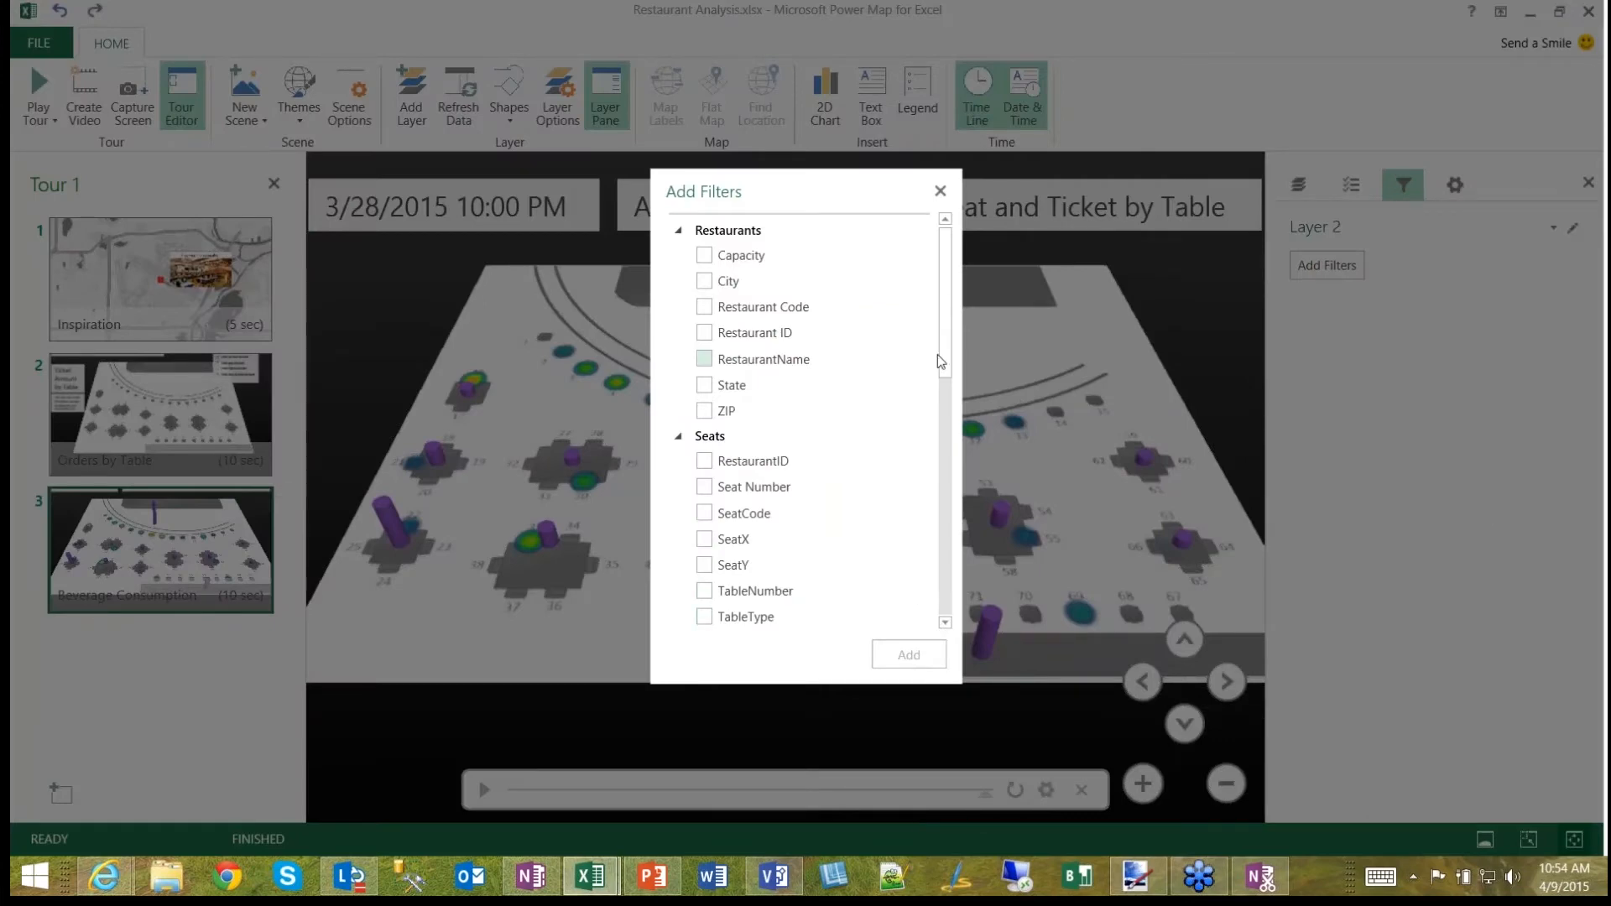
{"action": "left_click_drag", "start_coordinate": [953, 367], "coordinate": [954, 577]}
{"action": "left_click", "coordinate": [766, 280]}
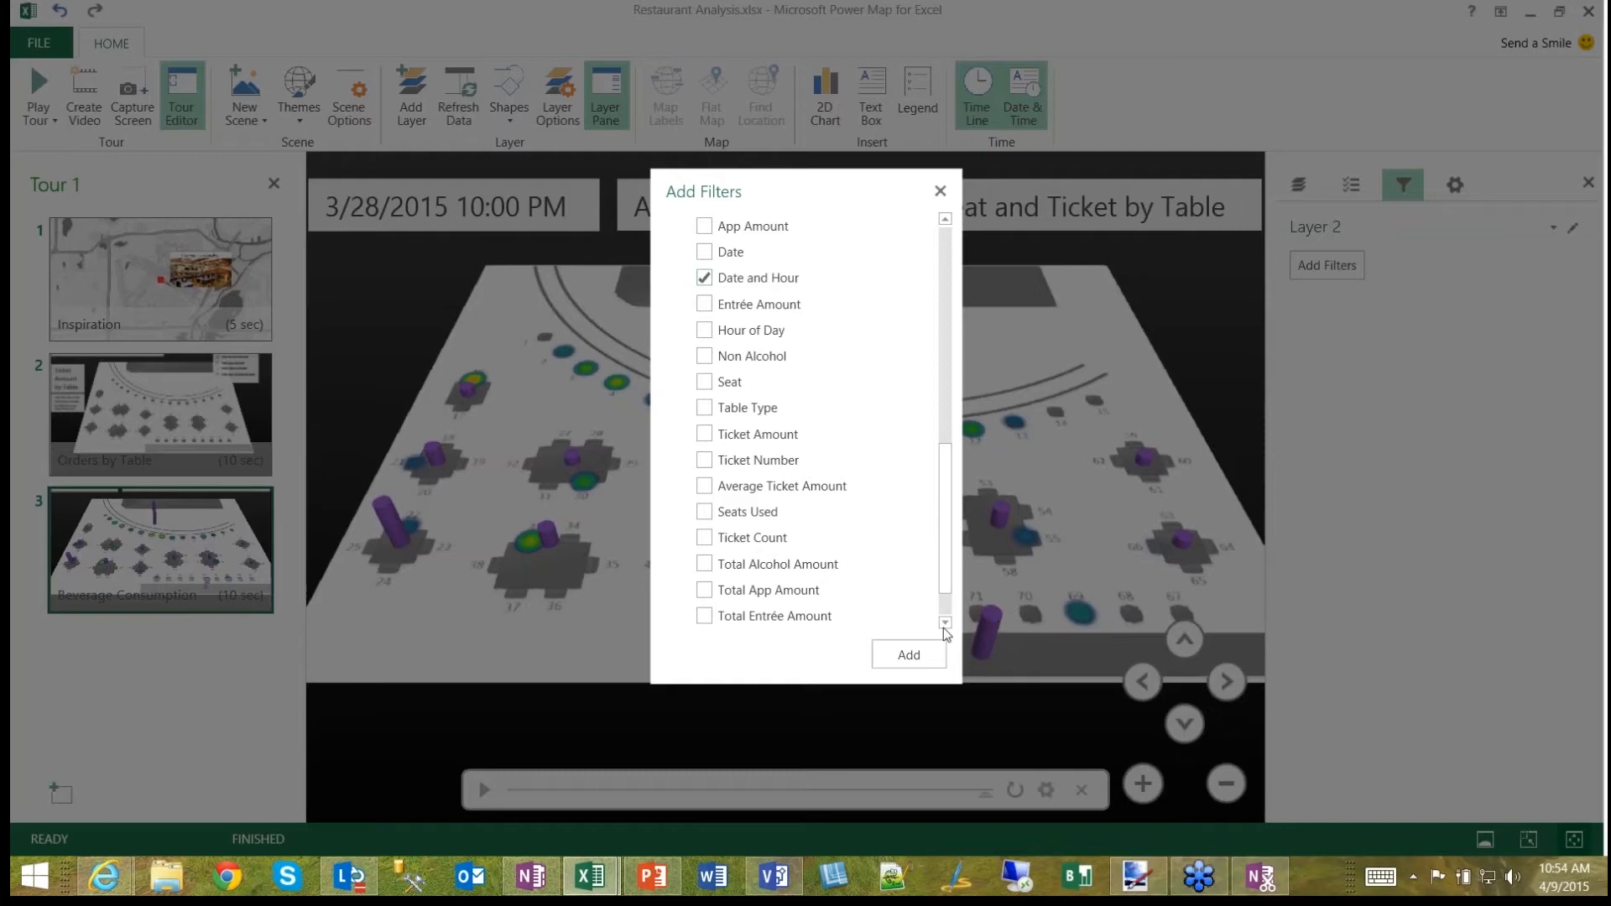
{"action": "left_click", "coordinate": [910, 657]}
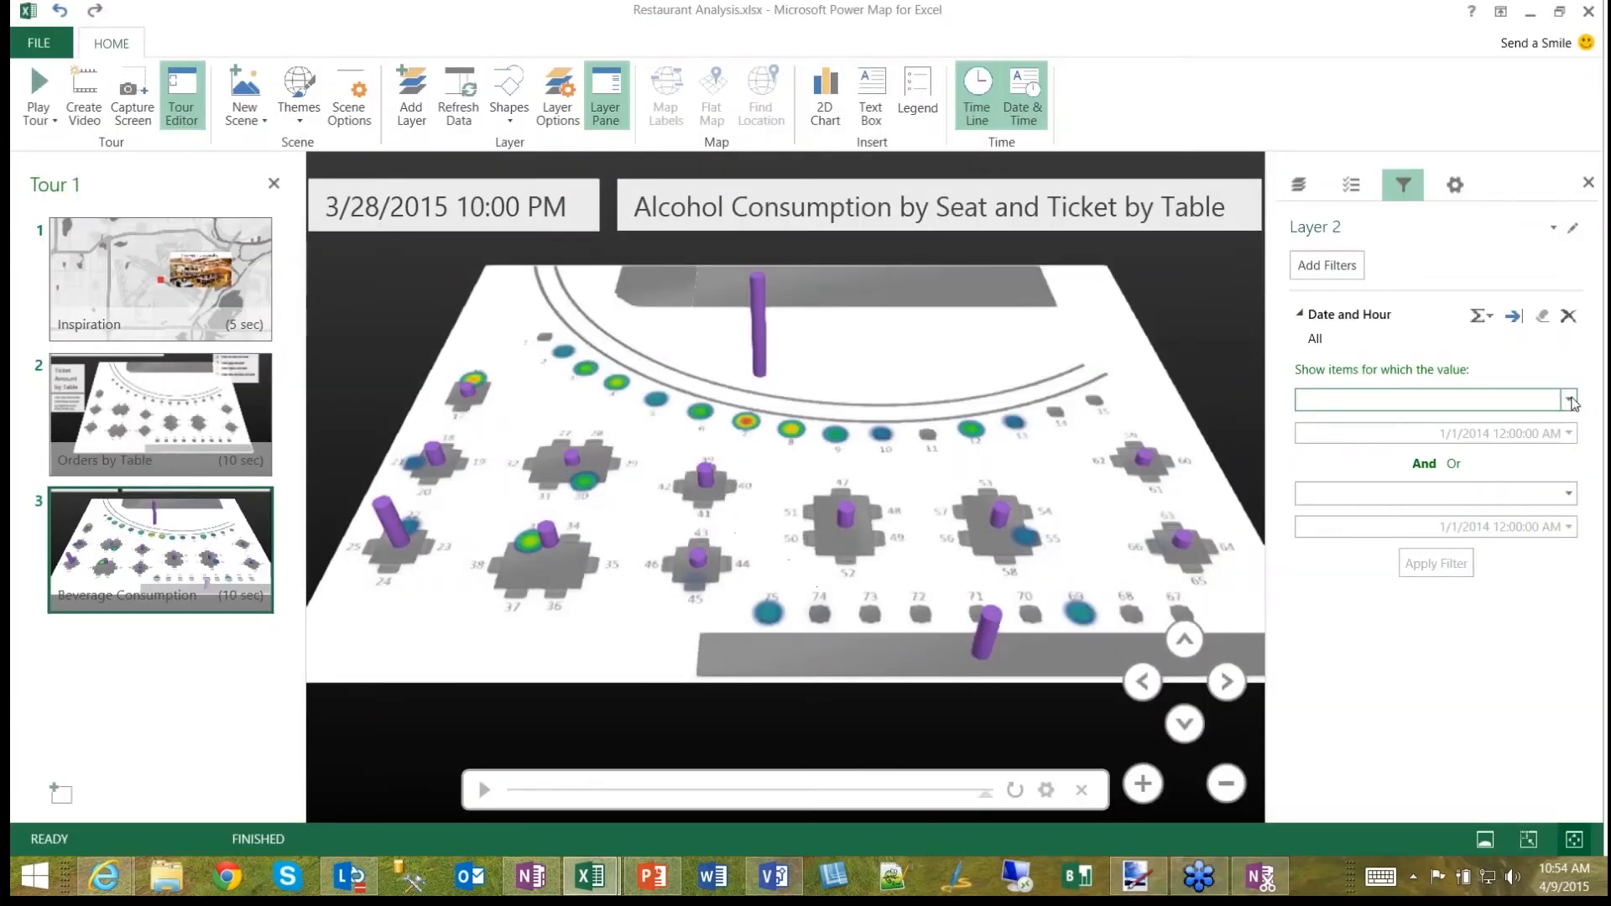
Step: Set the Date and Hour filter's first condition to "Is on or after" 3/27/2015 6:00:00 AM
{"action": "left_click", "coordinate": [1569, 400]}
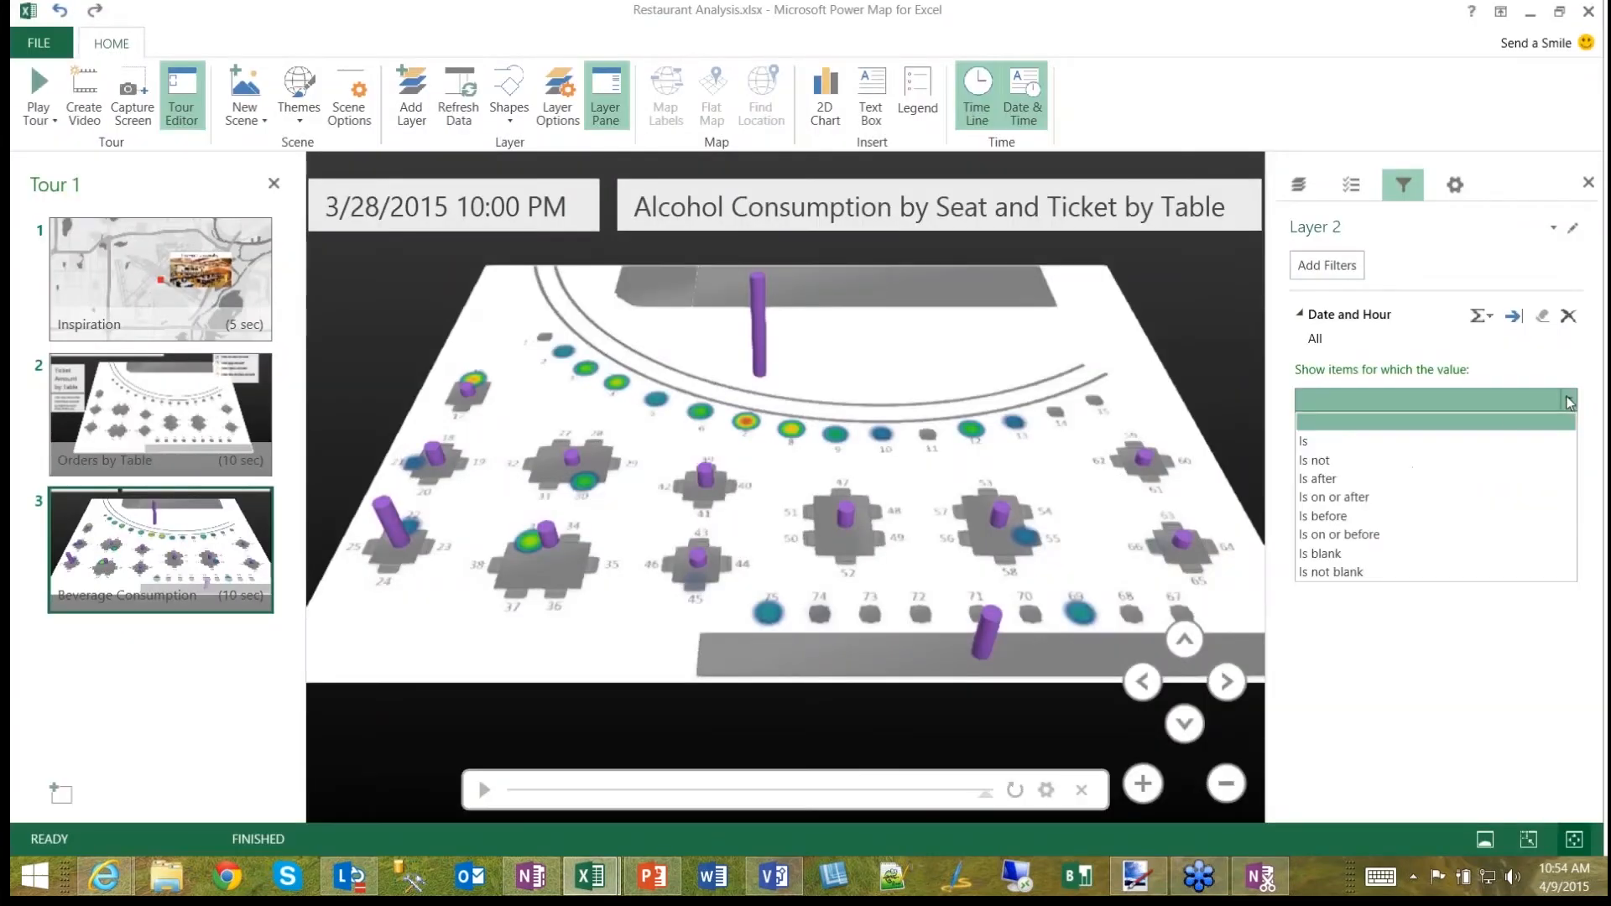
{"action": "left_click", "coordinate": [1412, 497]}
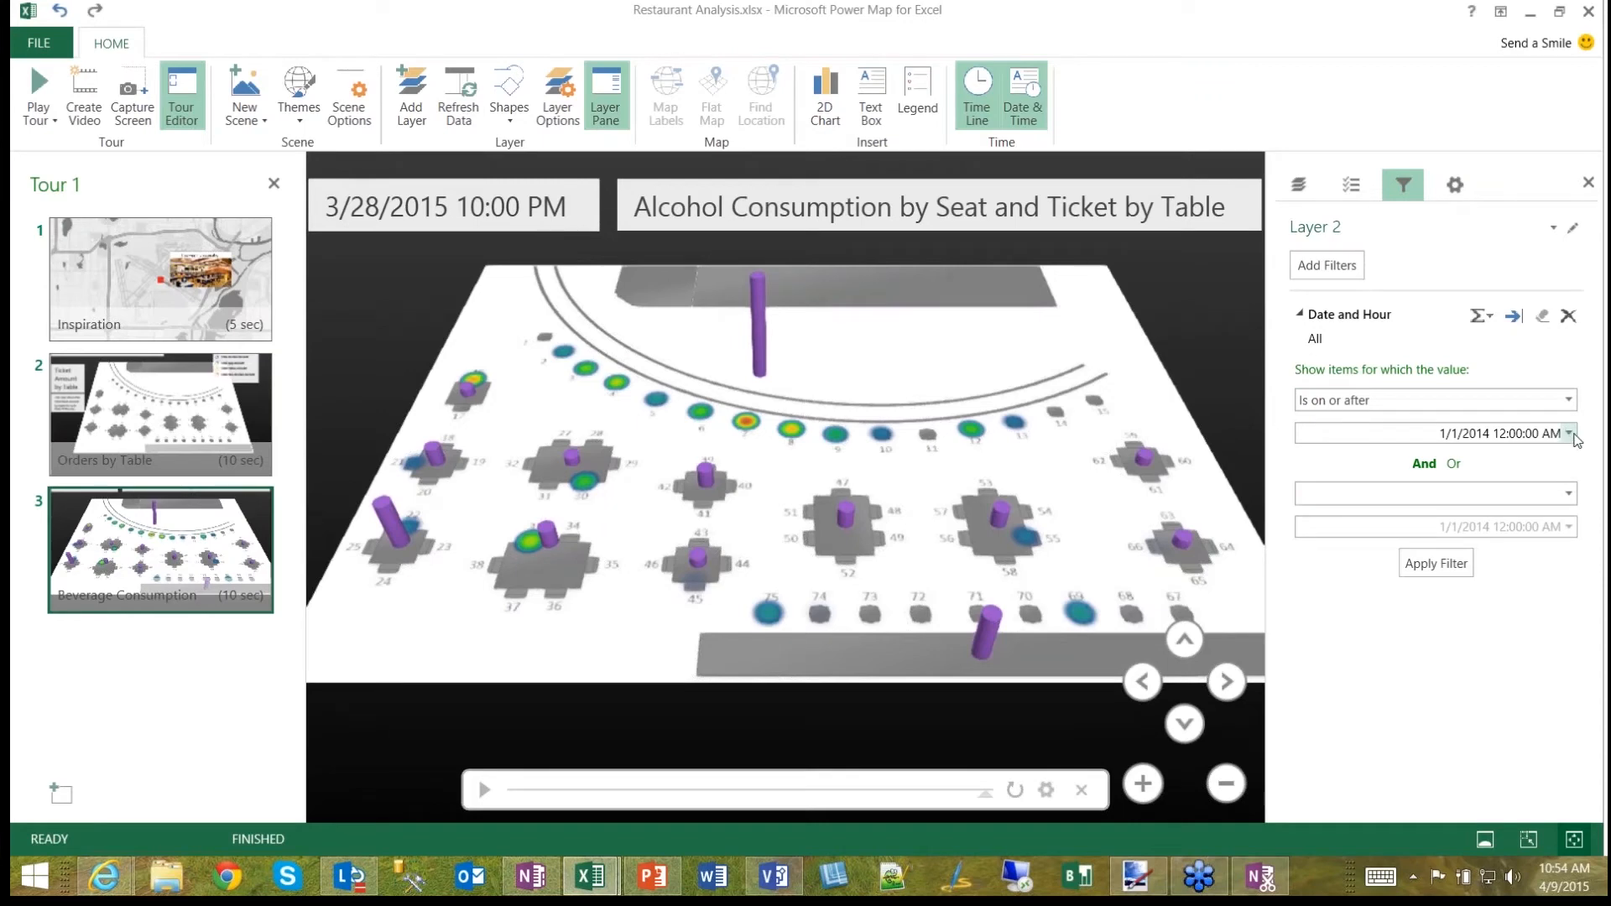
{"action": "left_click", "coordinate": [1569, 433]}
{"action": "left_click", "coordinate": [1558, 462]}
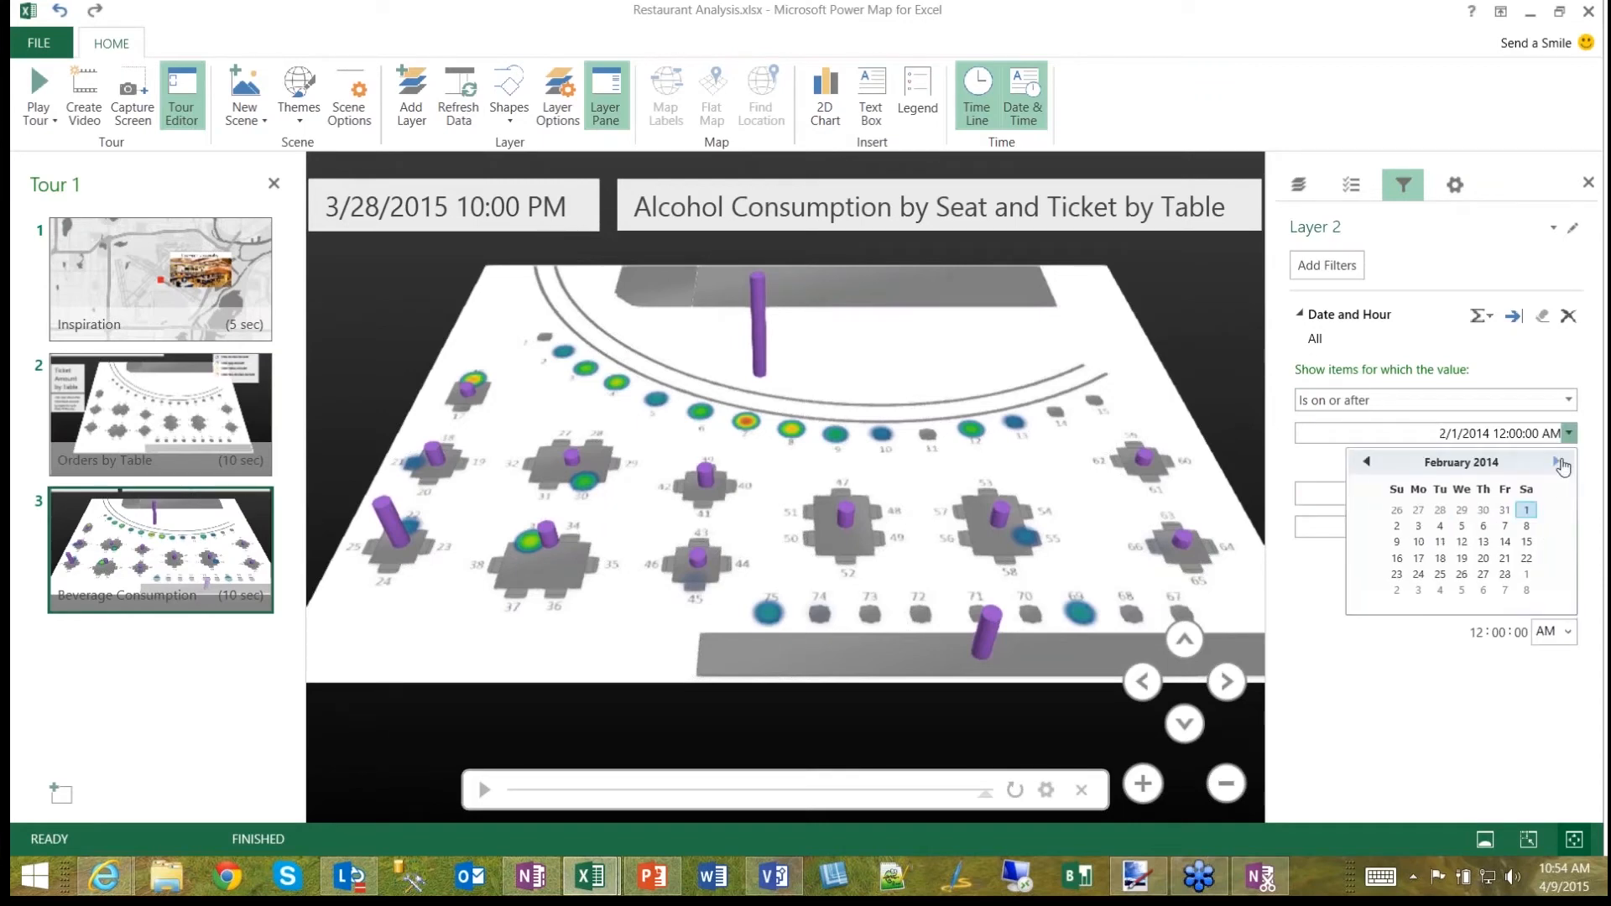
{"action": "left_click", "coordinate": [1558, 462]}
{"action": "left_click", "coordinate": [1561, 464]}
{"action": "left_click", "coordinate": [1561, 464]}
{"action": "left_click", "coordinate": [1561, 465]}
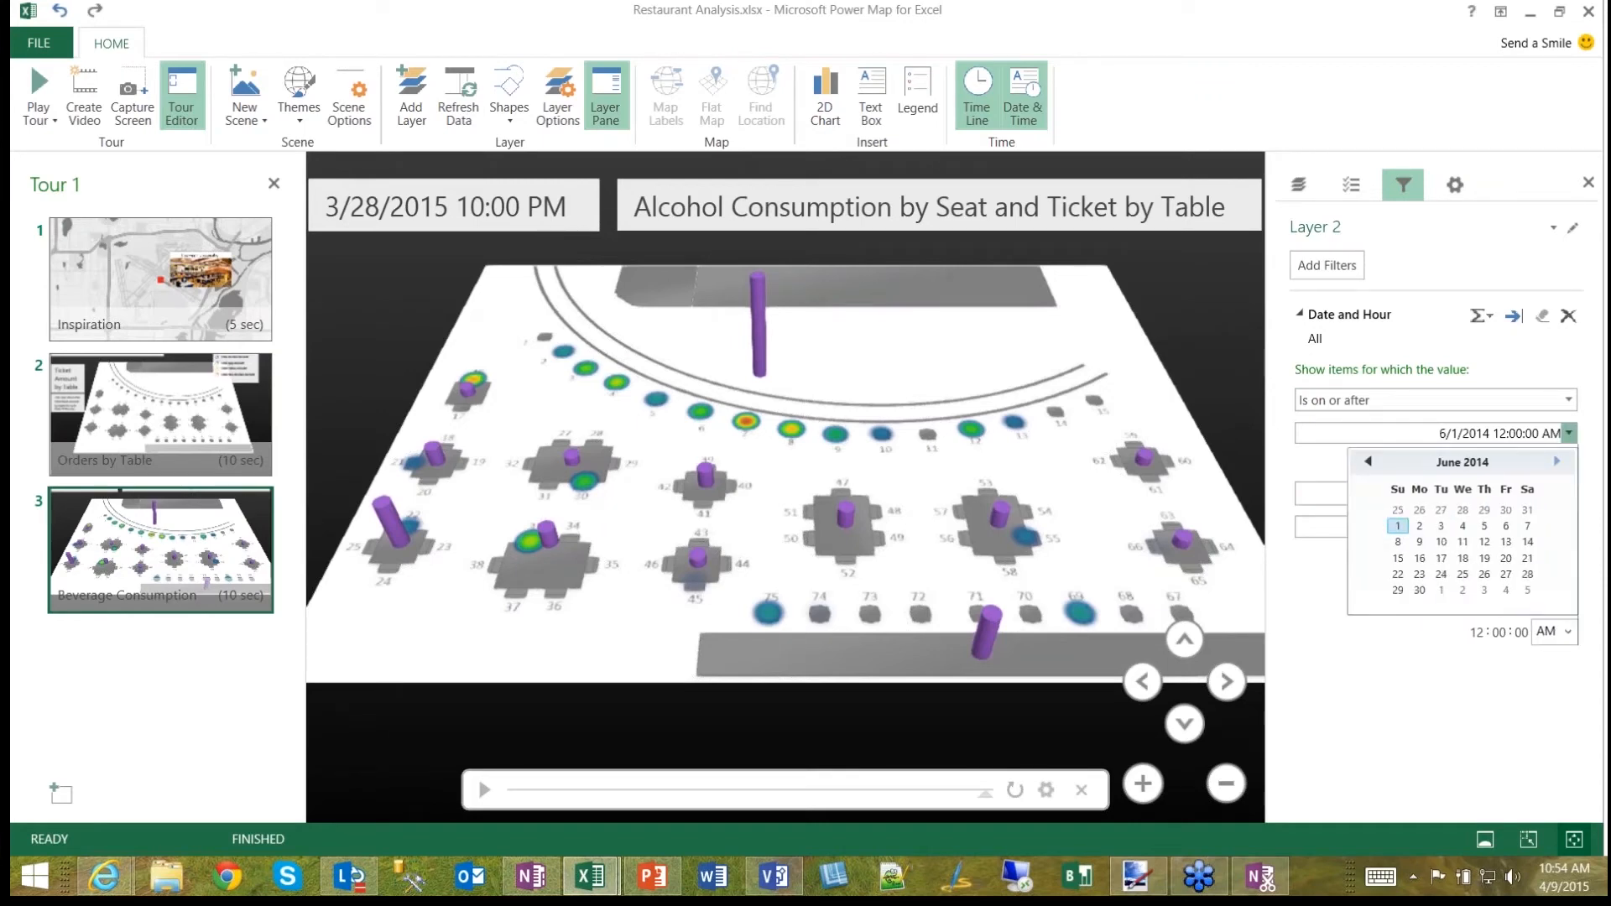
{"action": "left_click", "coordinate": [1558, 462]}
{"action": "left_click", "coordinate": [1463, 462]}
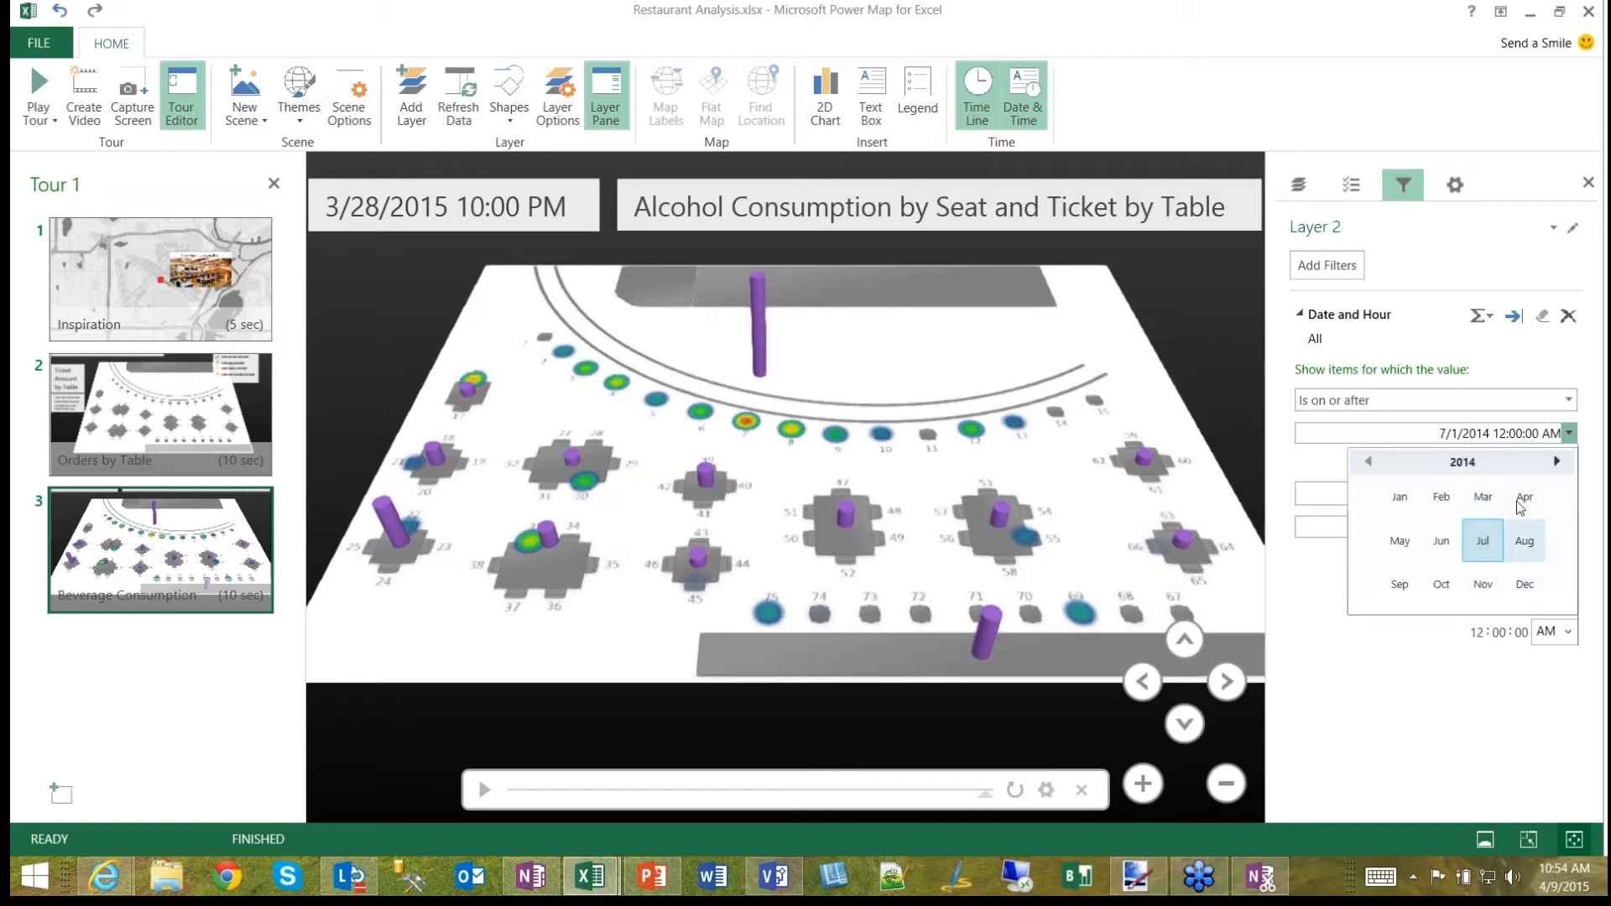
{"action": "left_click", "coordinate": [1557, 463]}
{"action": "left_click", "coordinate": [1483, 497]}
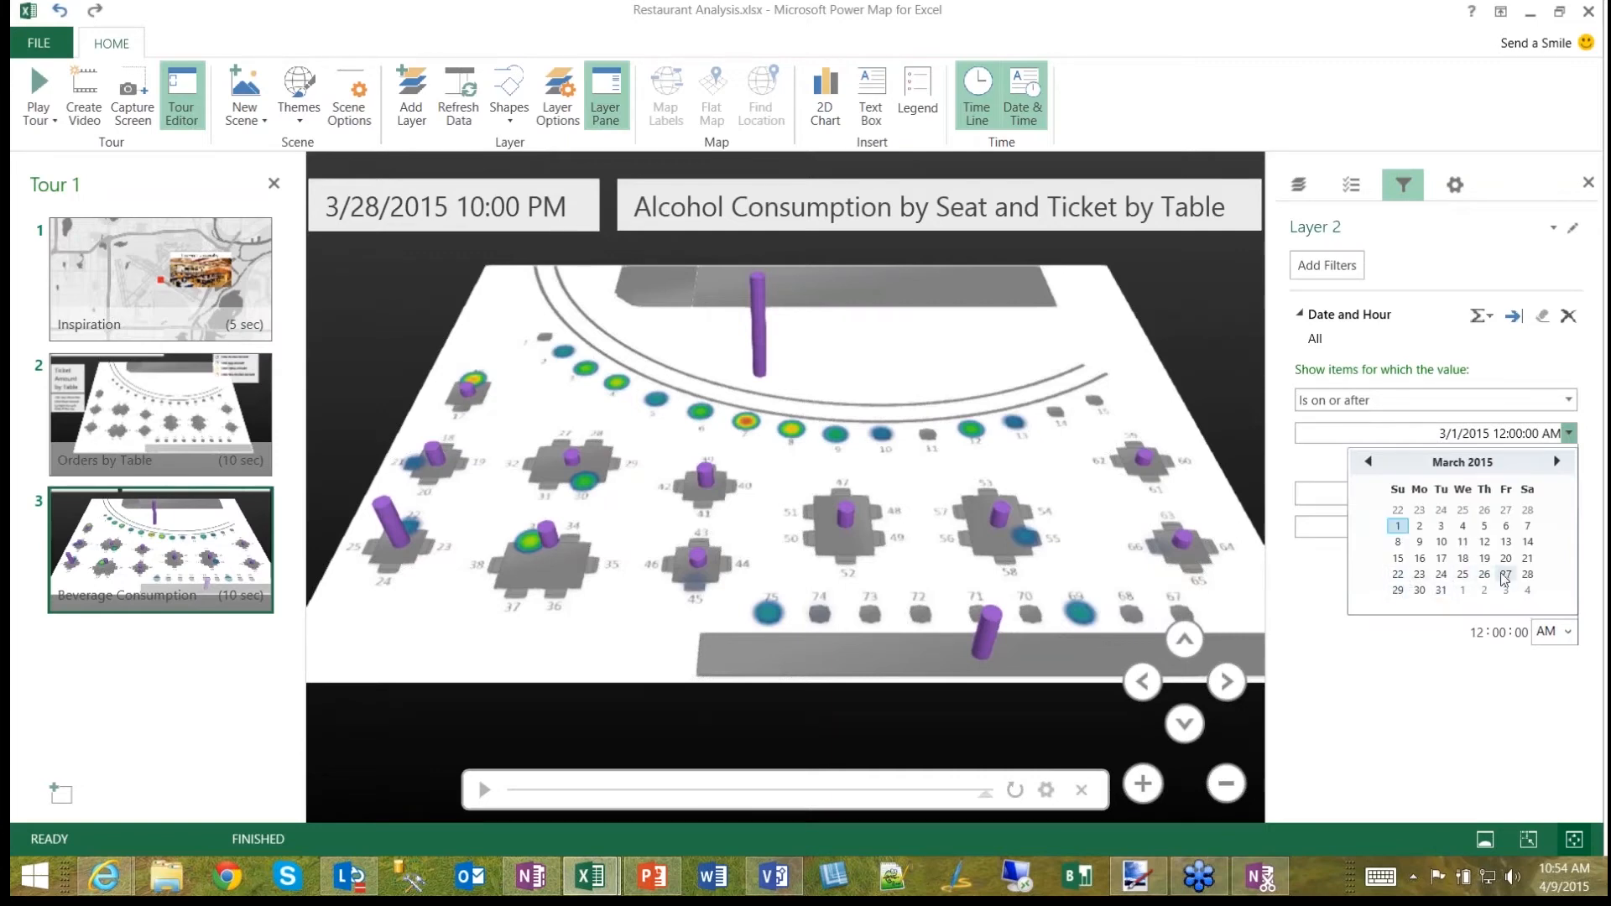
{"action": "left_click", "coordinate": [1506, 576]}
{"action": "type", "text": "6"}
{"action": "left_click", "coordinate": [1464, 705]}
Step: Set the Date and Hour filter's second condition to "Is on or before" 3/27/2015 10:00:00 PM
{"action": "left_click", "coordinate": [1570, 497]}
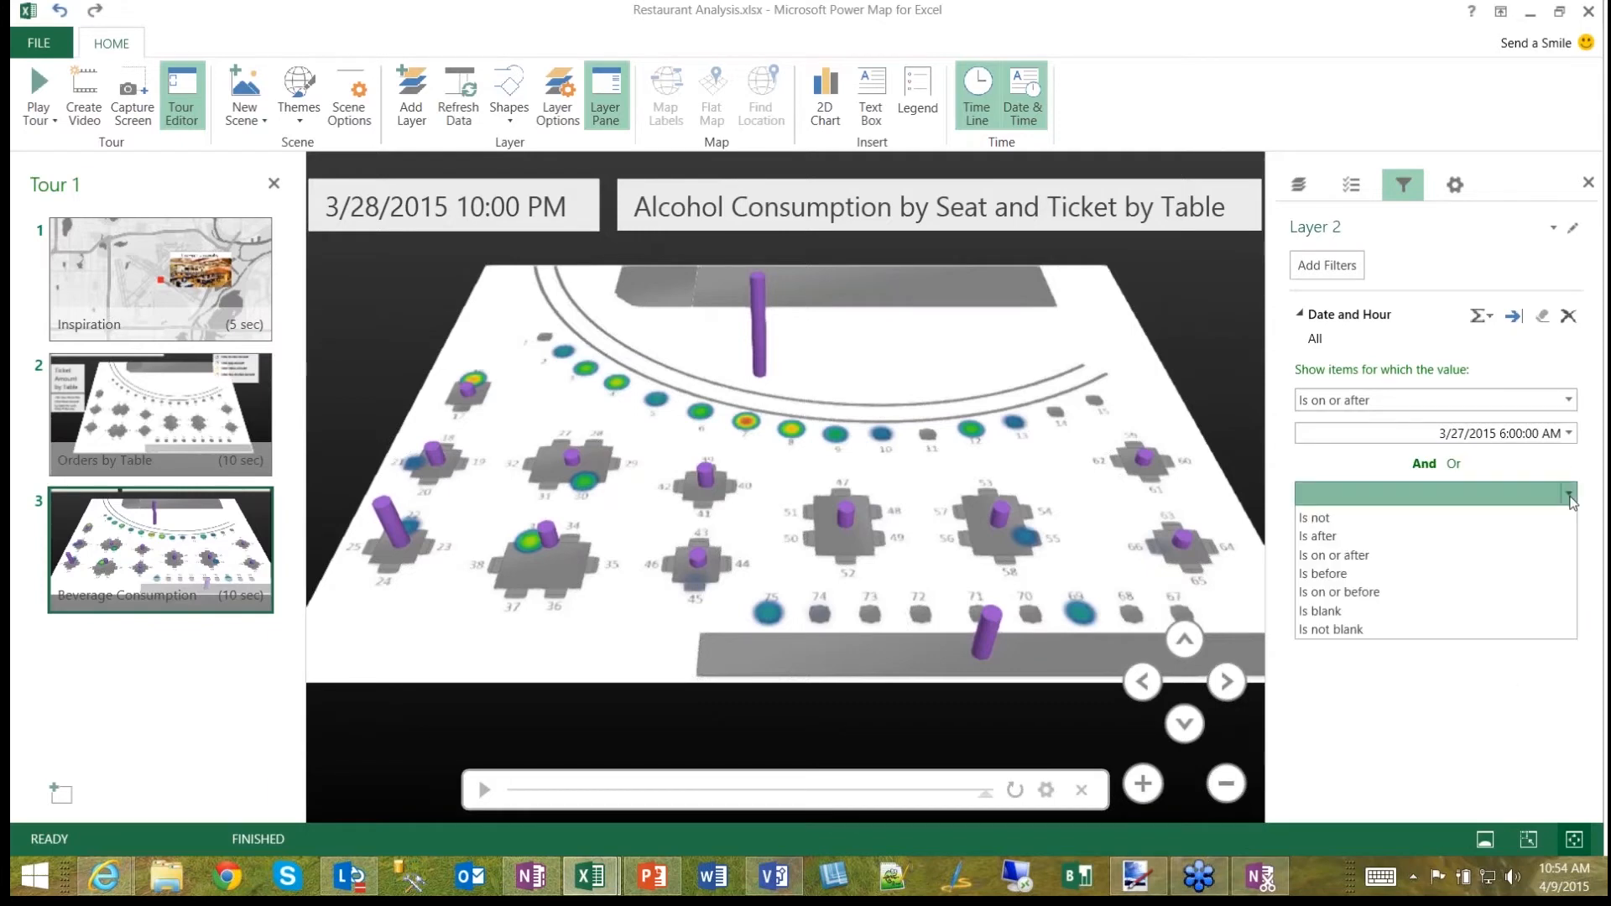
{"action": "left_click", "coordinate": [1363, 629]}
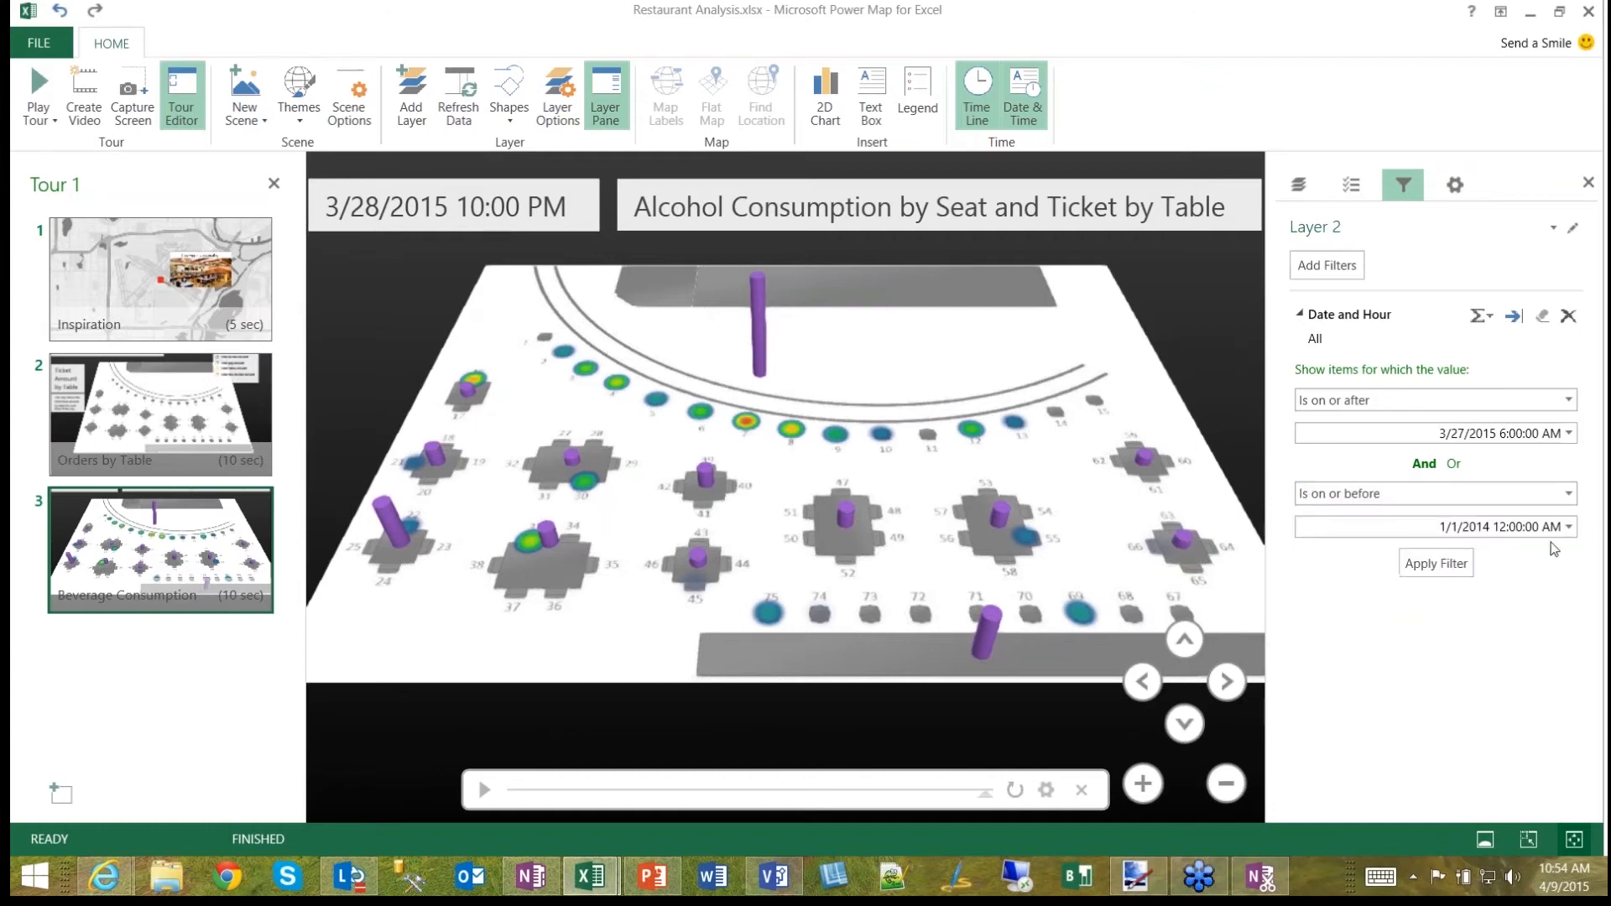
{"action": "left_click", "coordinate": [1568, 527]}
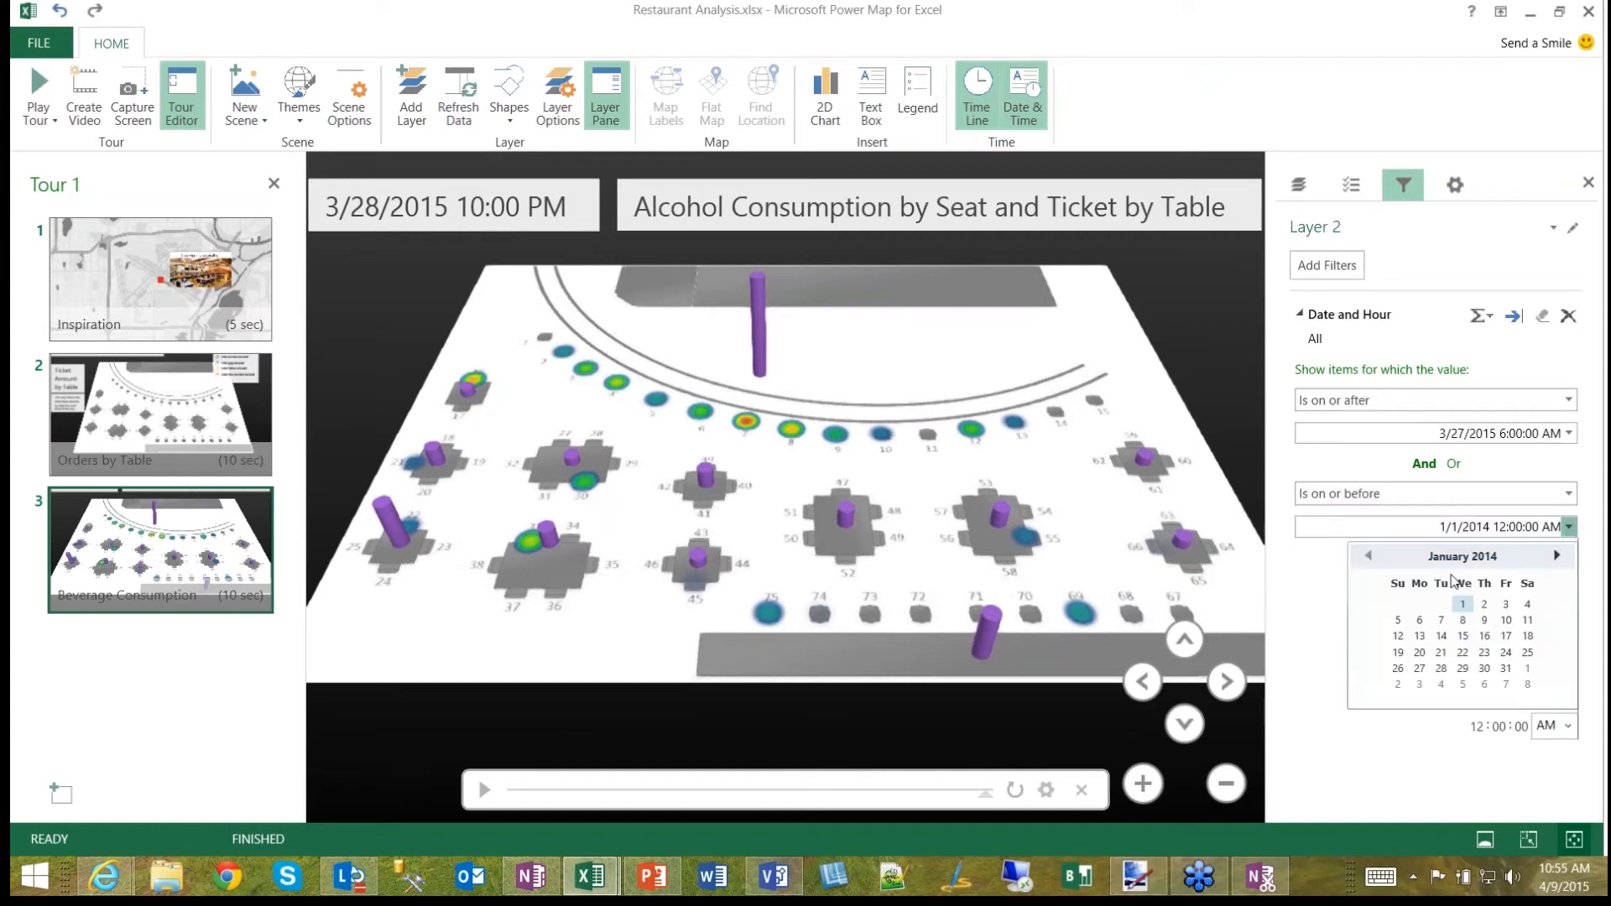
{"action": "left_click", "coordinate": [1453, 538]}
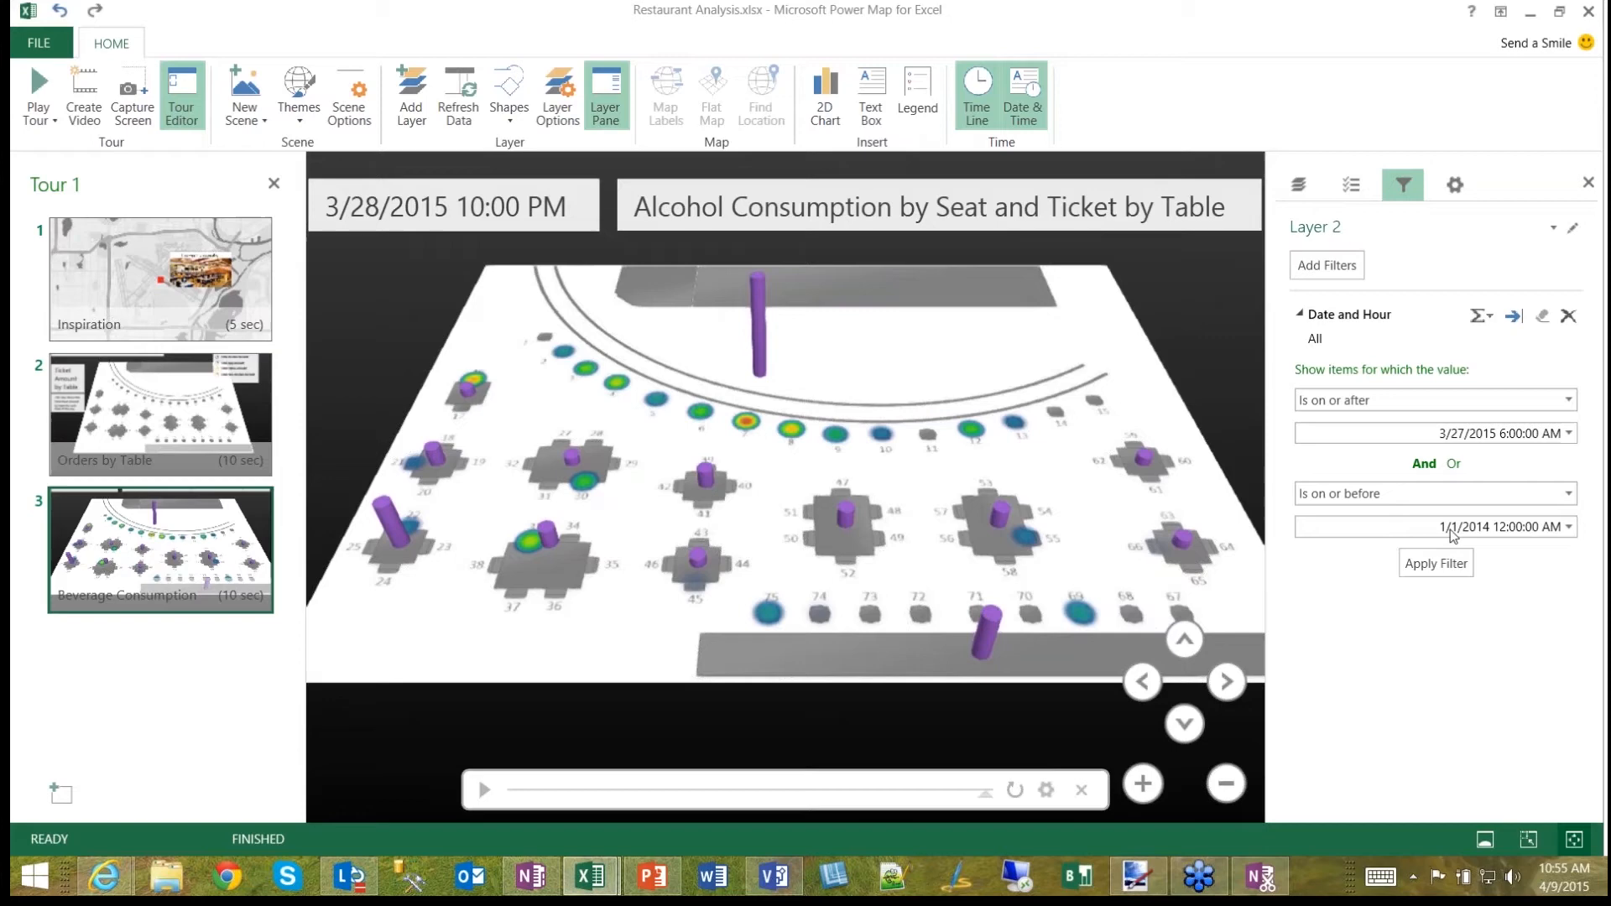
{"action": "left_click", "coordinate": [1569, 527]}
{"action": "left_click", "coordinate": [1461, 558]}
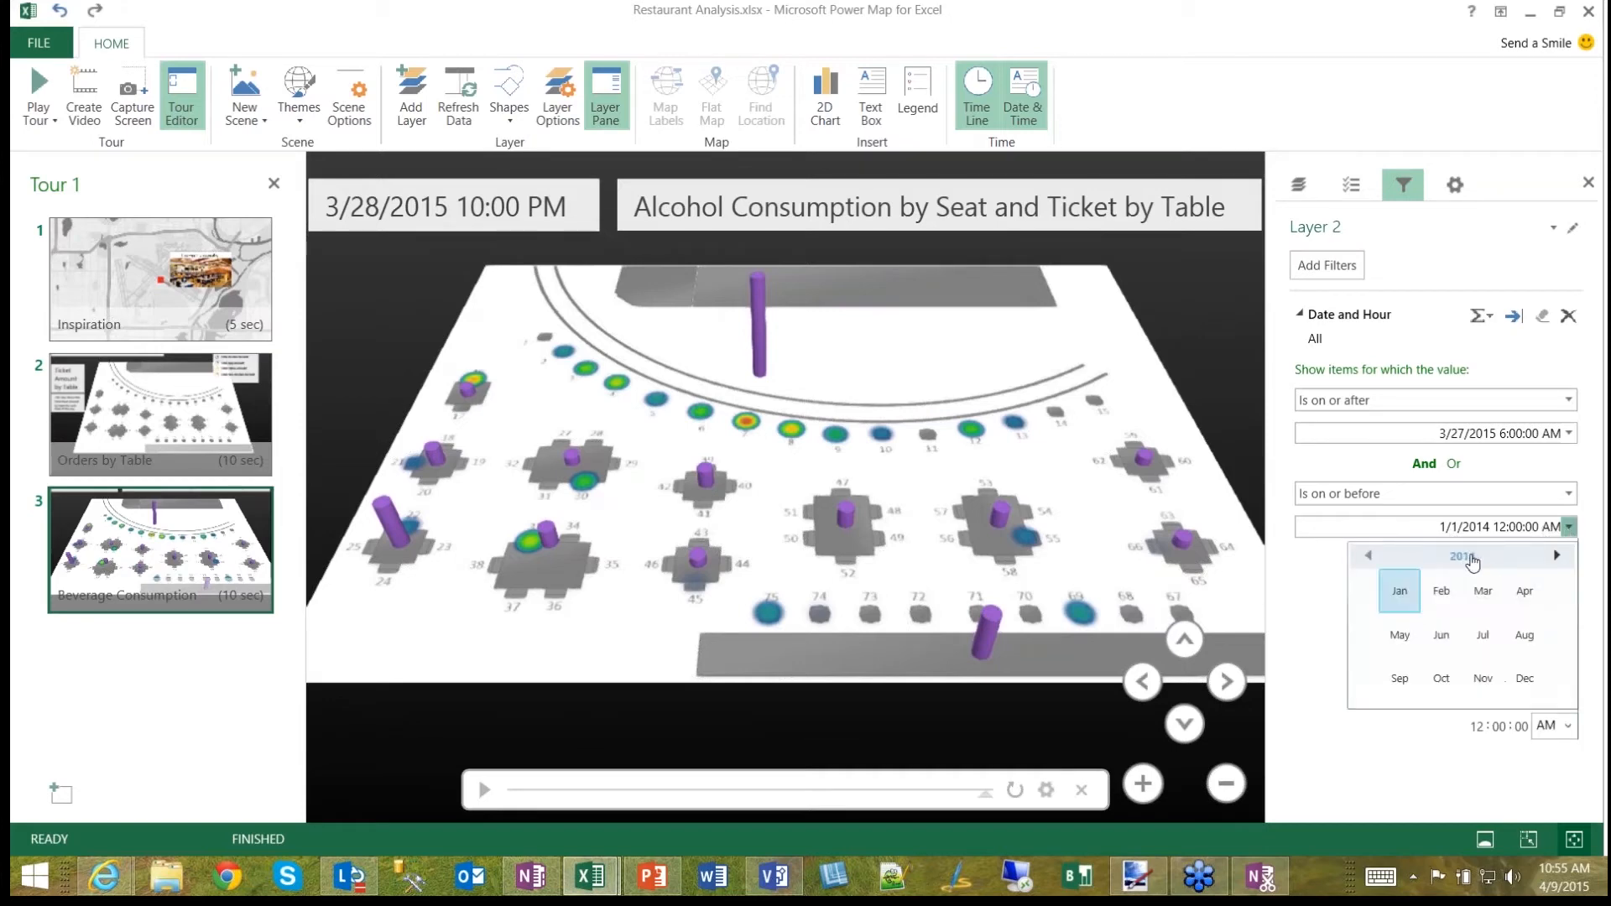
{"action": "left_click", "coordinate": [1556, 555]}
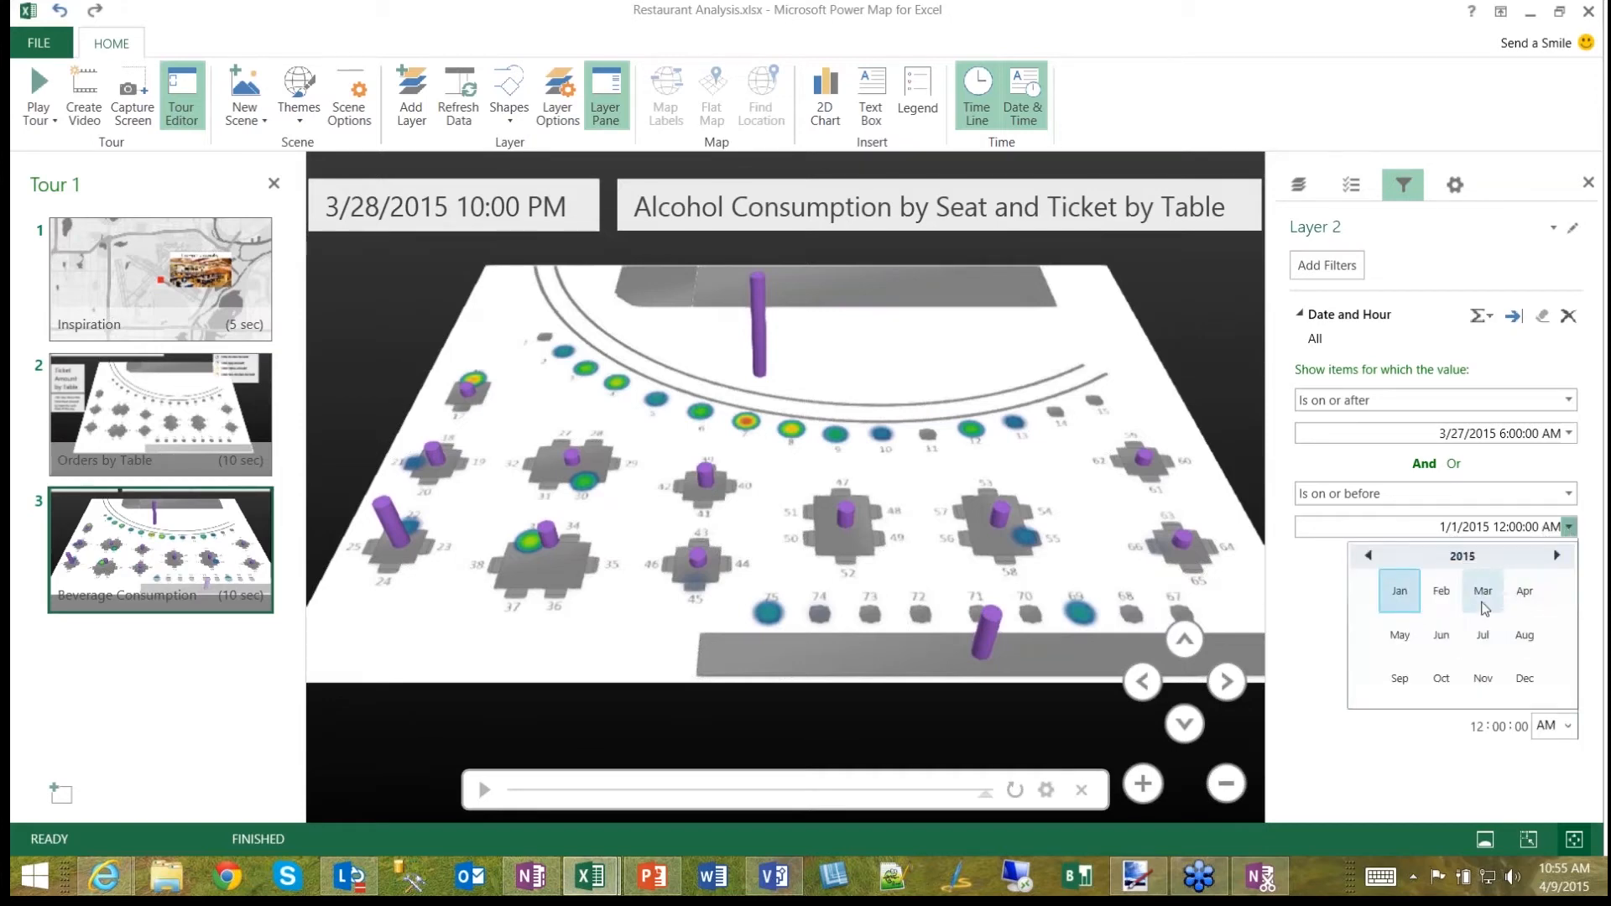
{"action": "left_click", "coordinate": [1483, 592]}
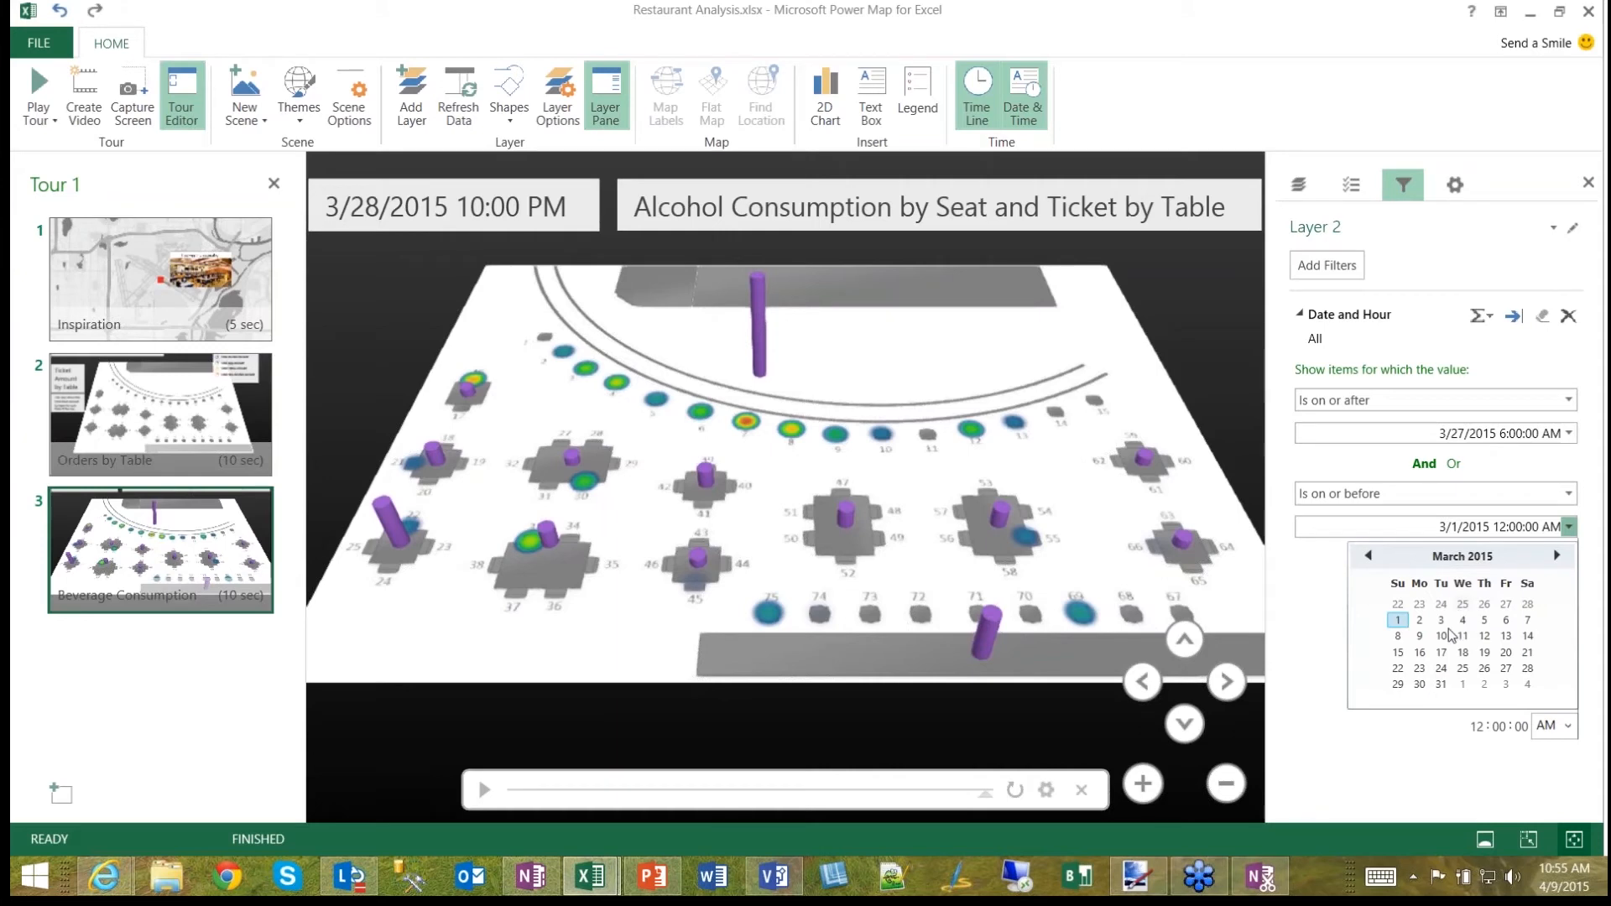
{"action": "left_click", "coordinate": [1507, 668]}
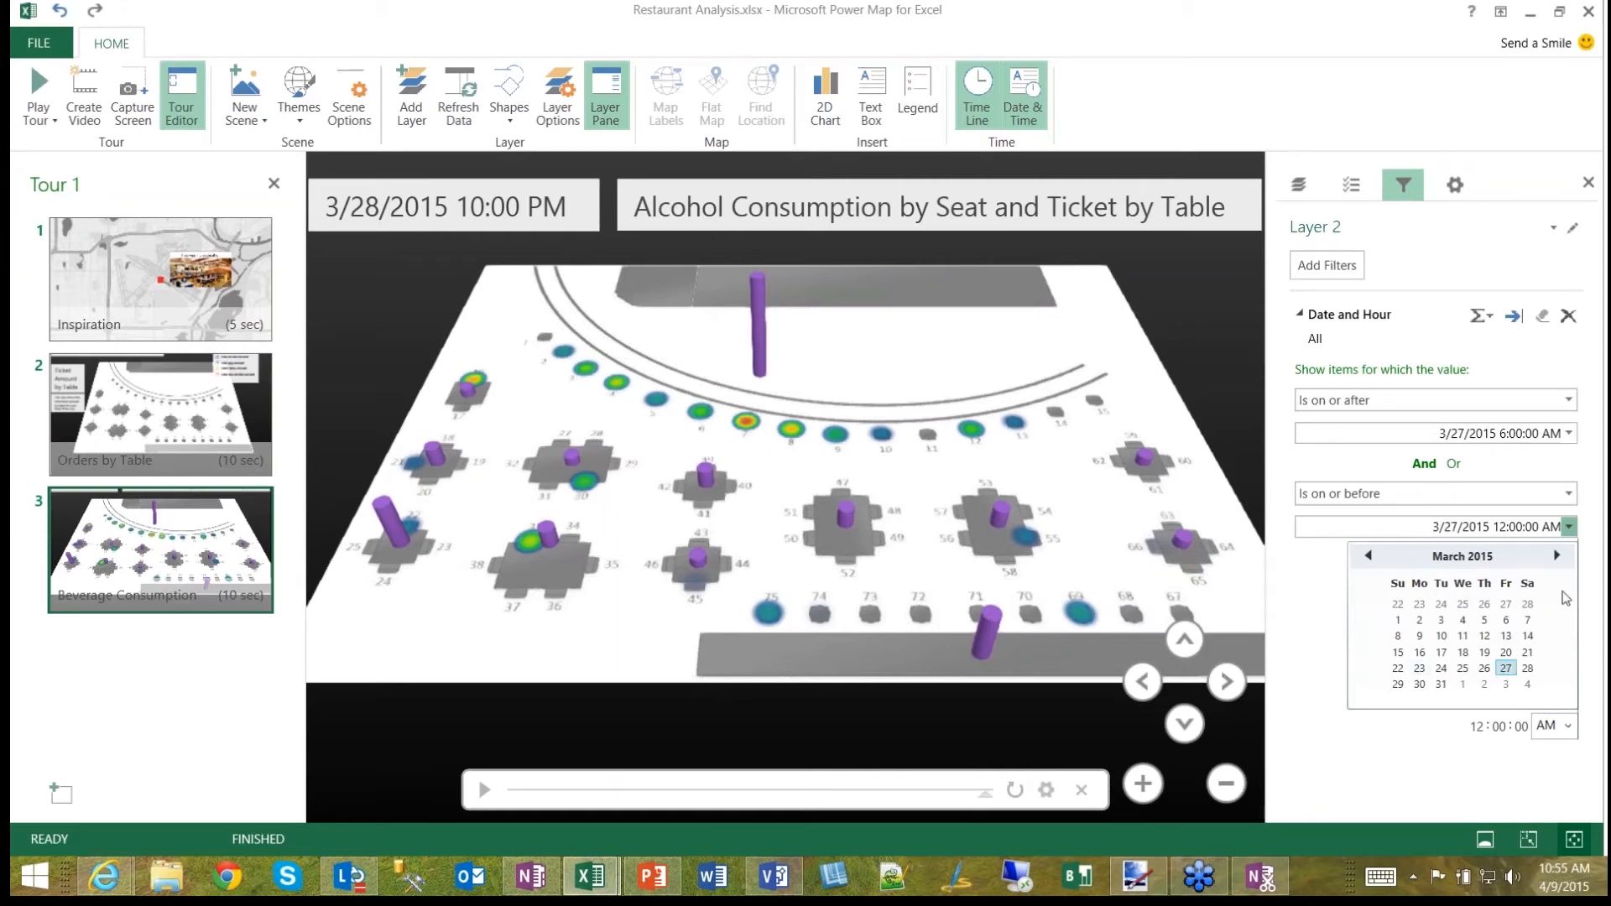
{"action": "left_click", "coordinate": [1480, 727]}
{"action": "type", "text": "10"}
{"action": "left_click", "coordinate": [1568, 727]}
{"action": "left_click", "coordinate": [1547, 772]}
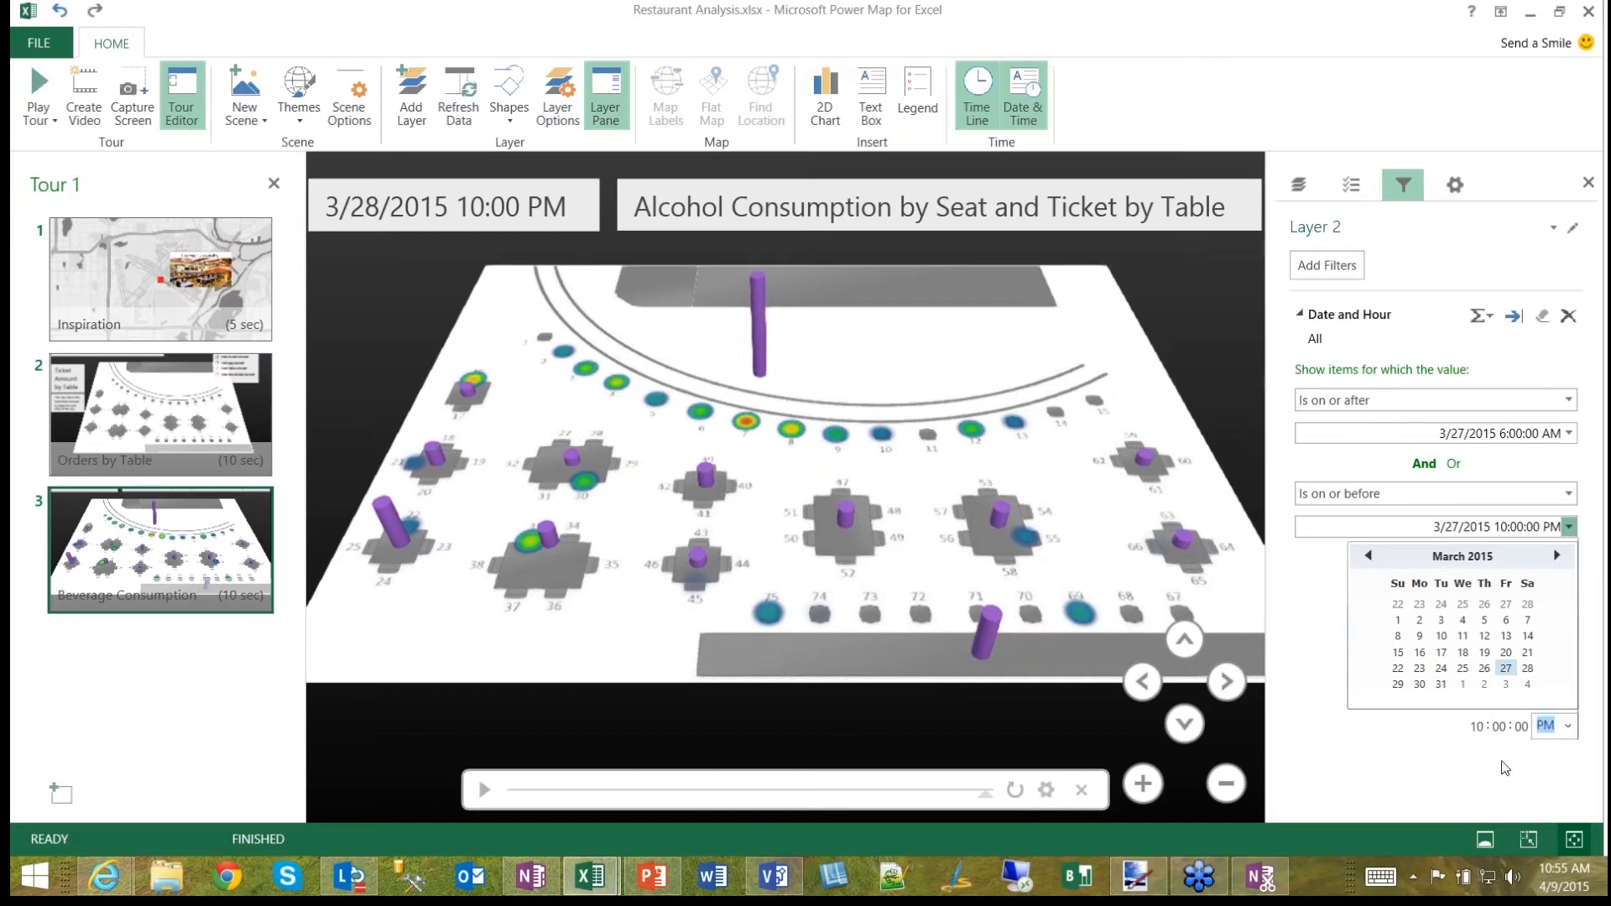
{"action": "left_click", "coordinate": [1473, 760]}
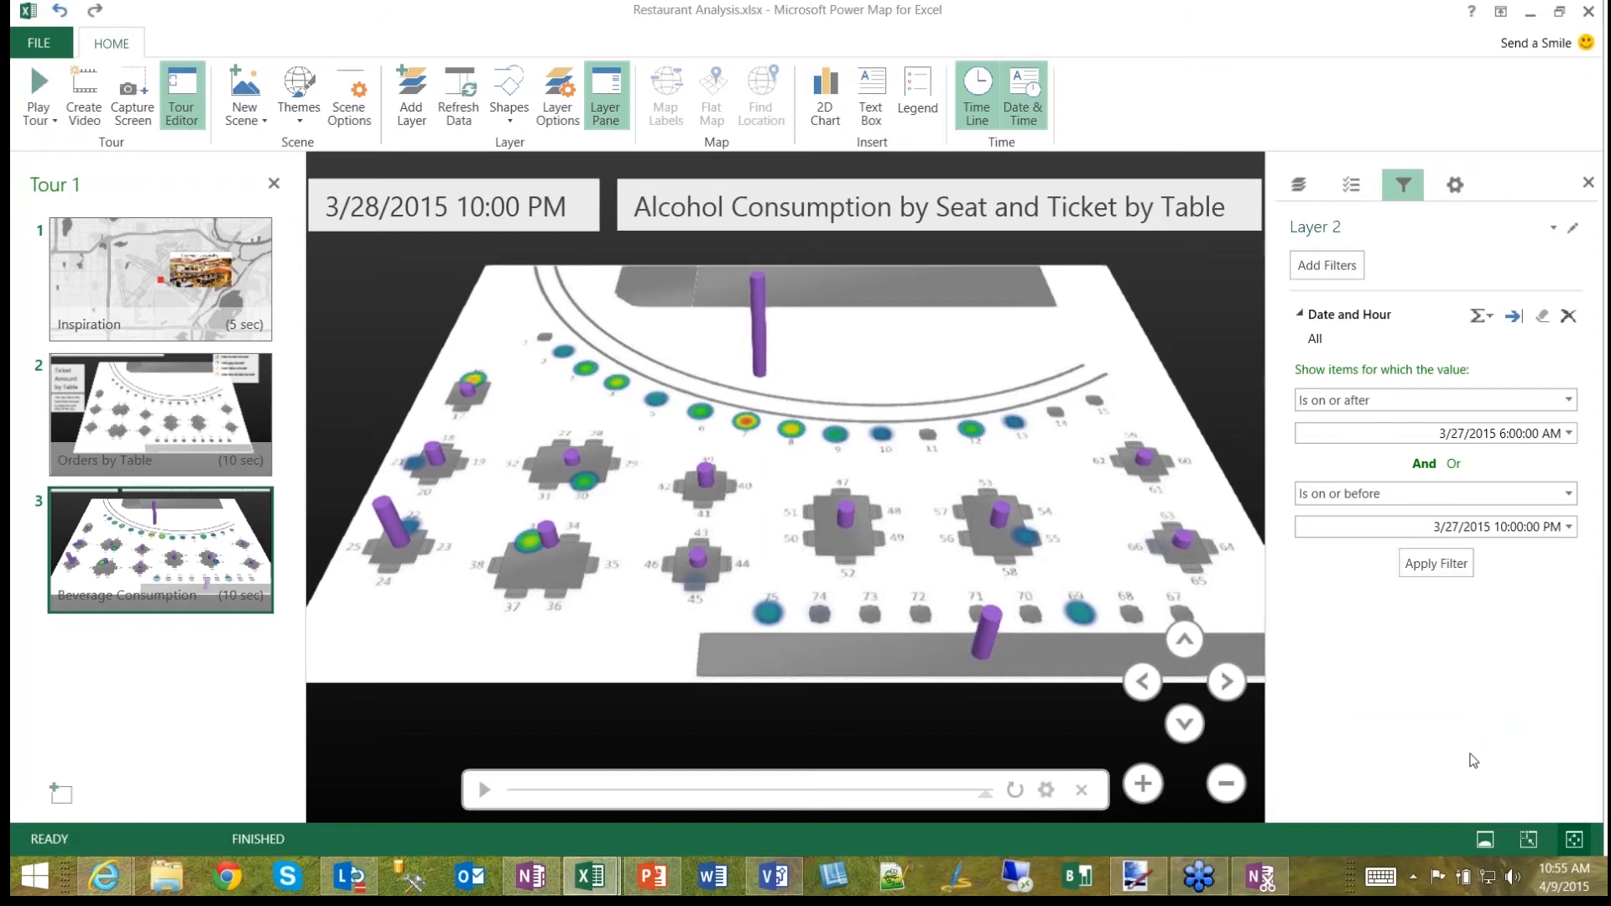
Step: Apply the date filter to Layer 2 and play the scene's timeline
{"action": "left_click", "coordinate": [1433, 568]}
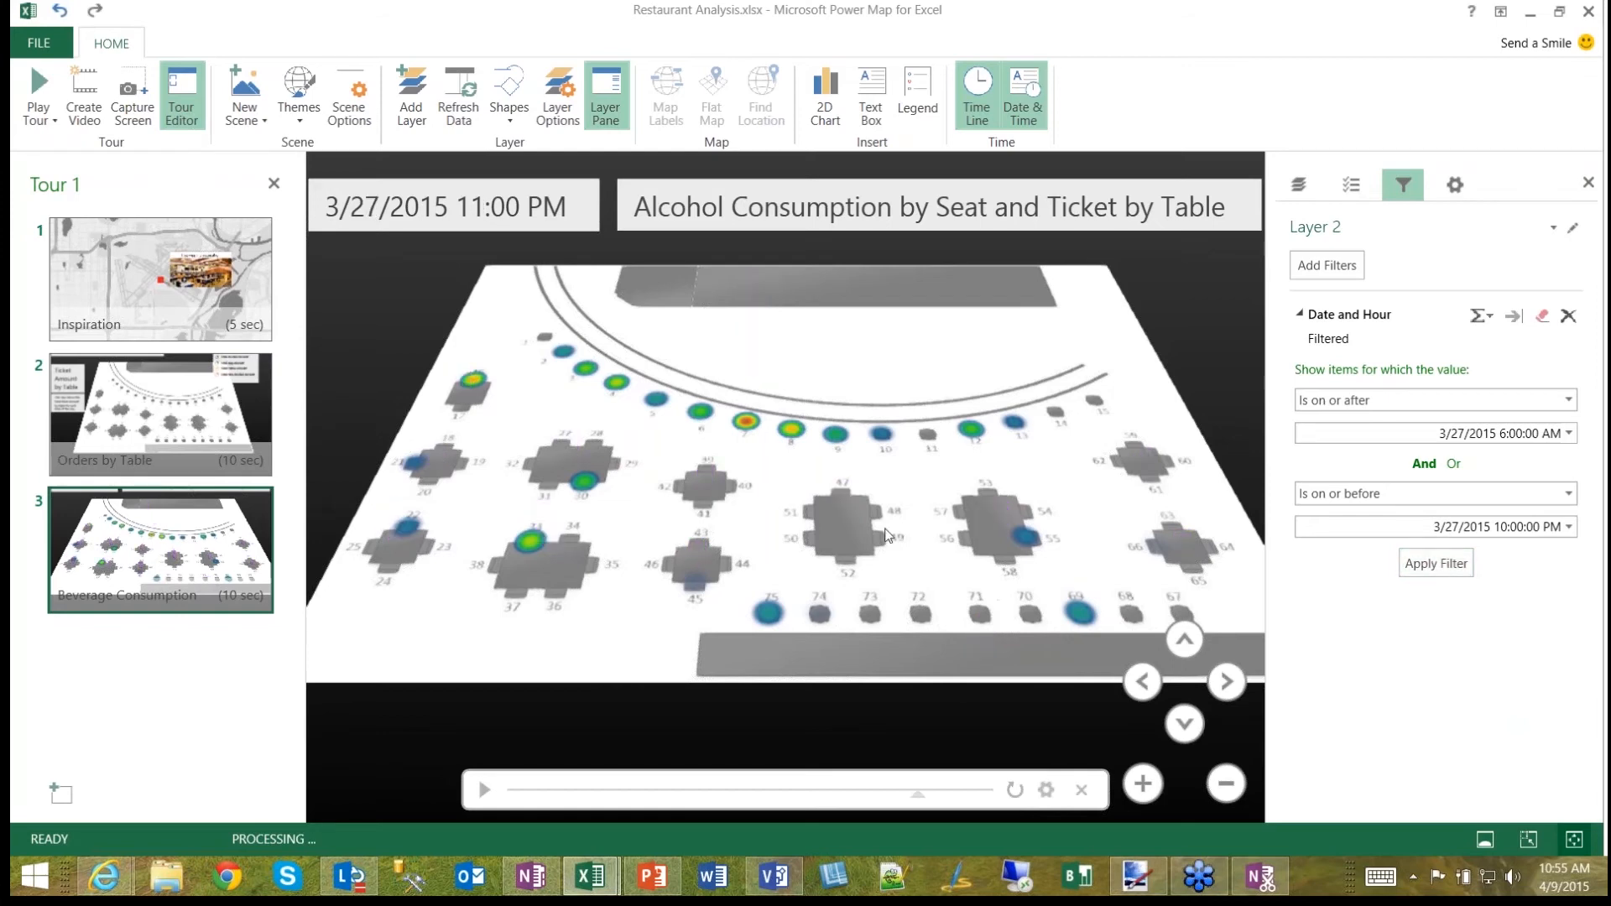
{"action": "left_click", "coordinate": [485, 790]}
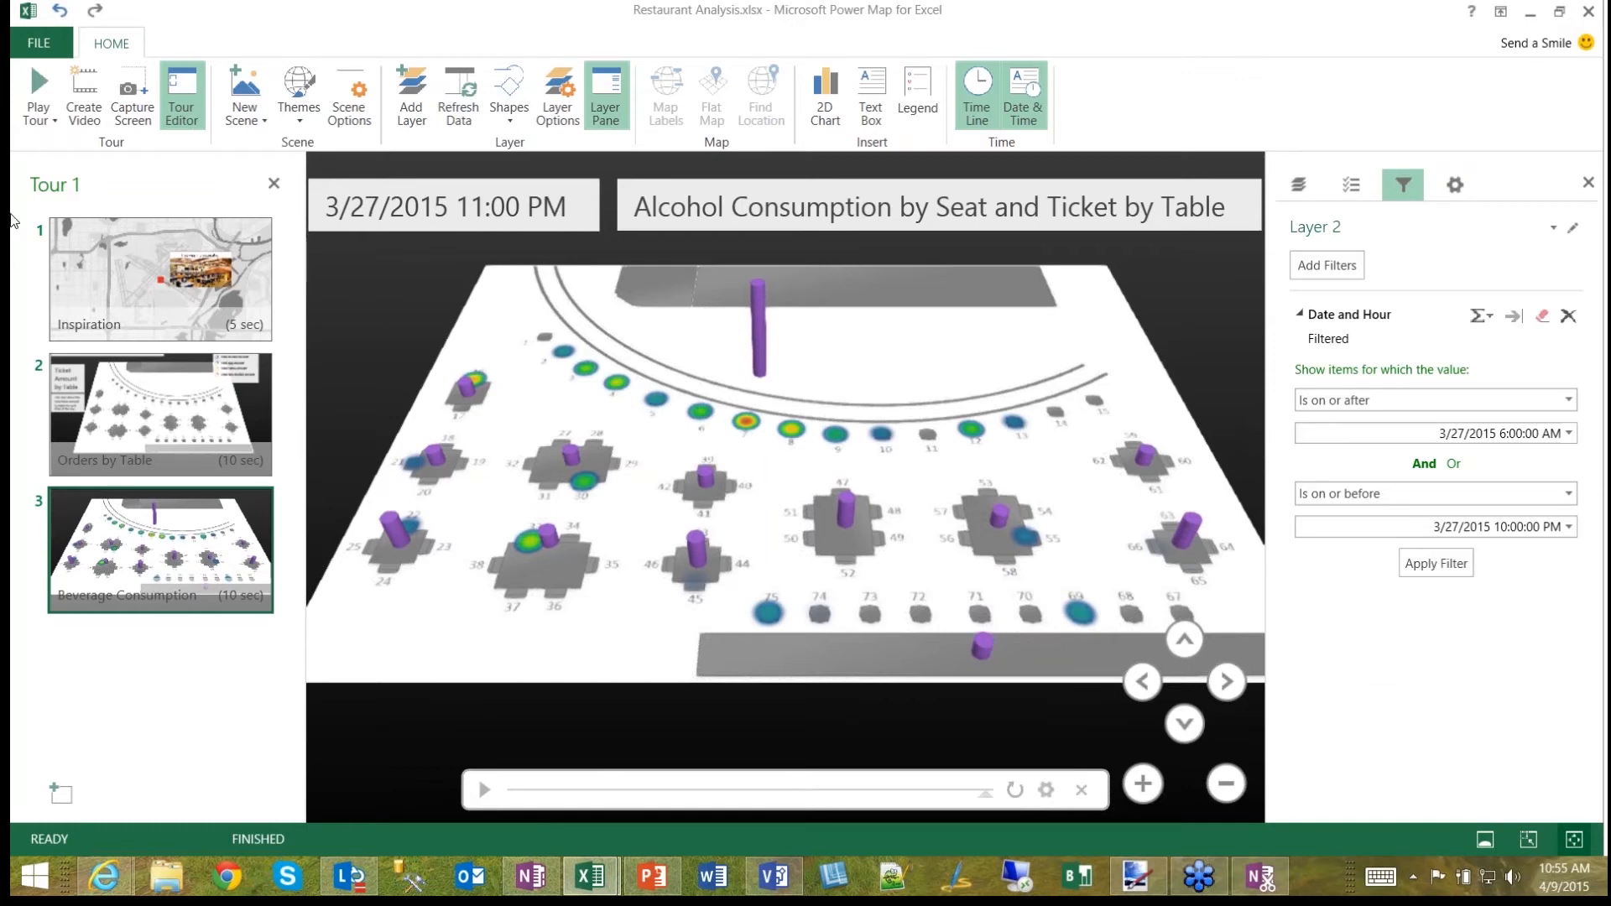
Step: Rename the tour "Second Tour"
{"action": "left_click", "coordinate": [65, 188]}
{"action": "left_click_drag", "start_coordinate": [119, 190], "coordinate": [12, 176]}
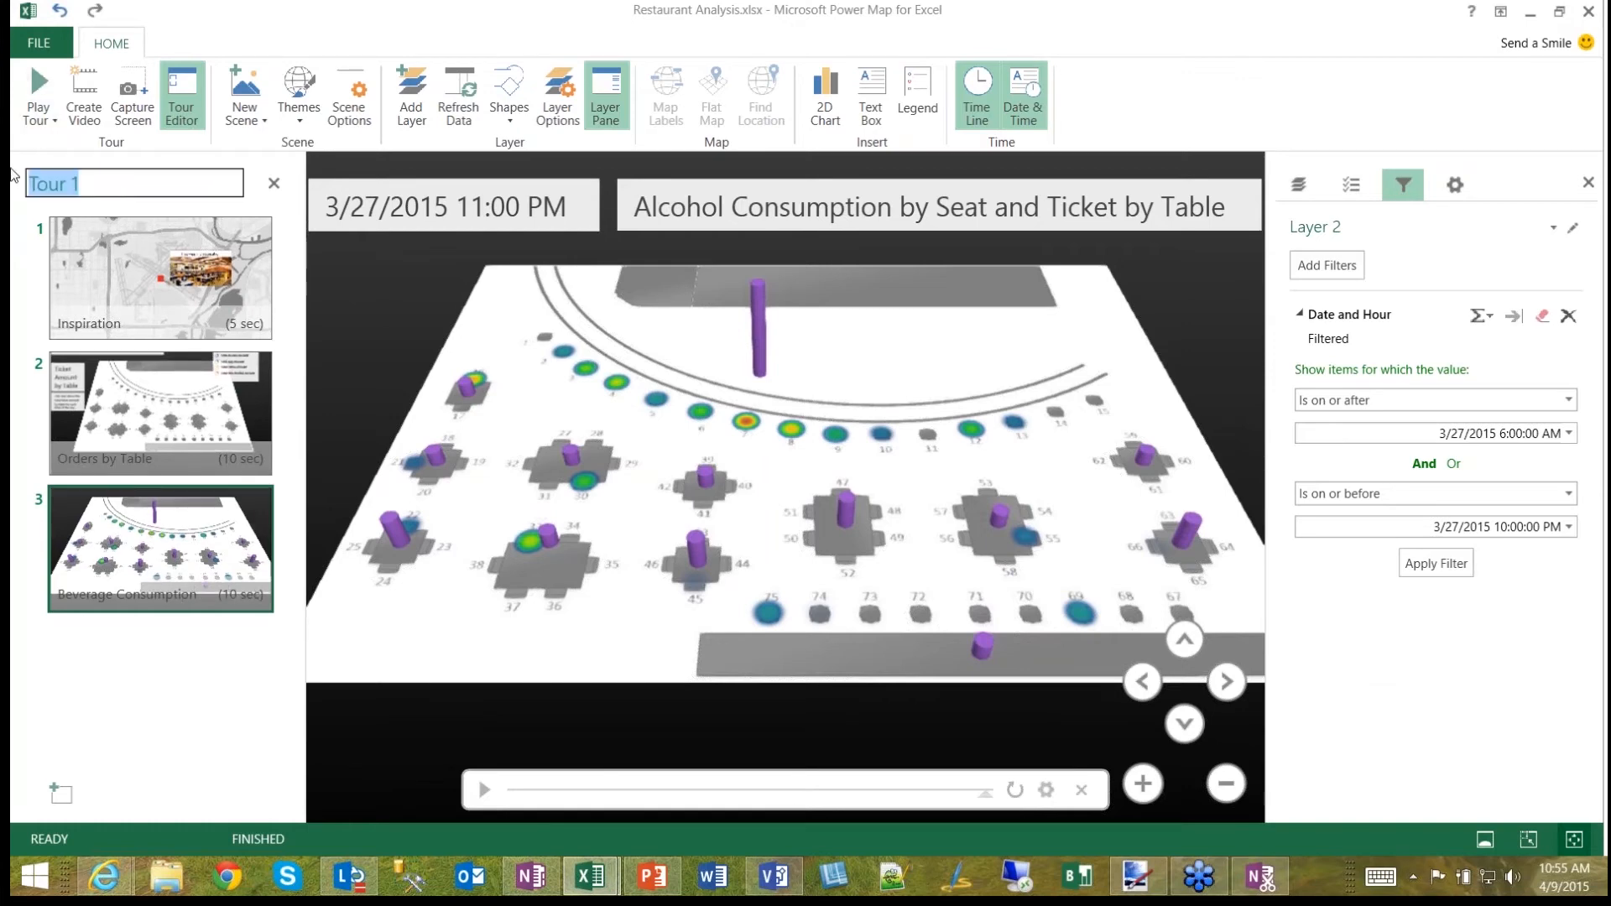
{"action": "type", "text": "Secound"}
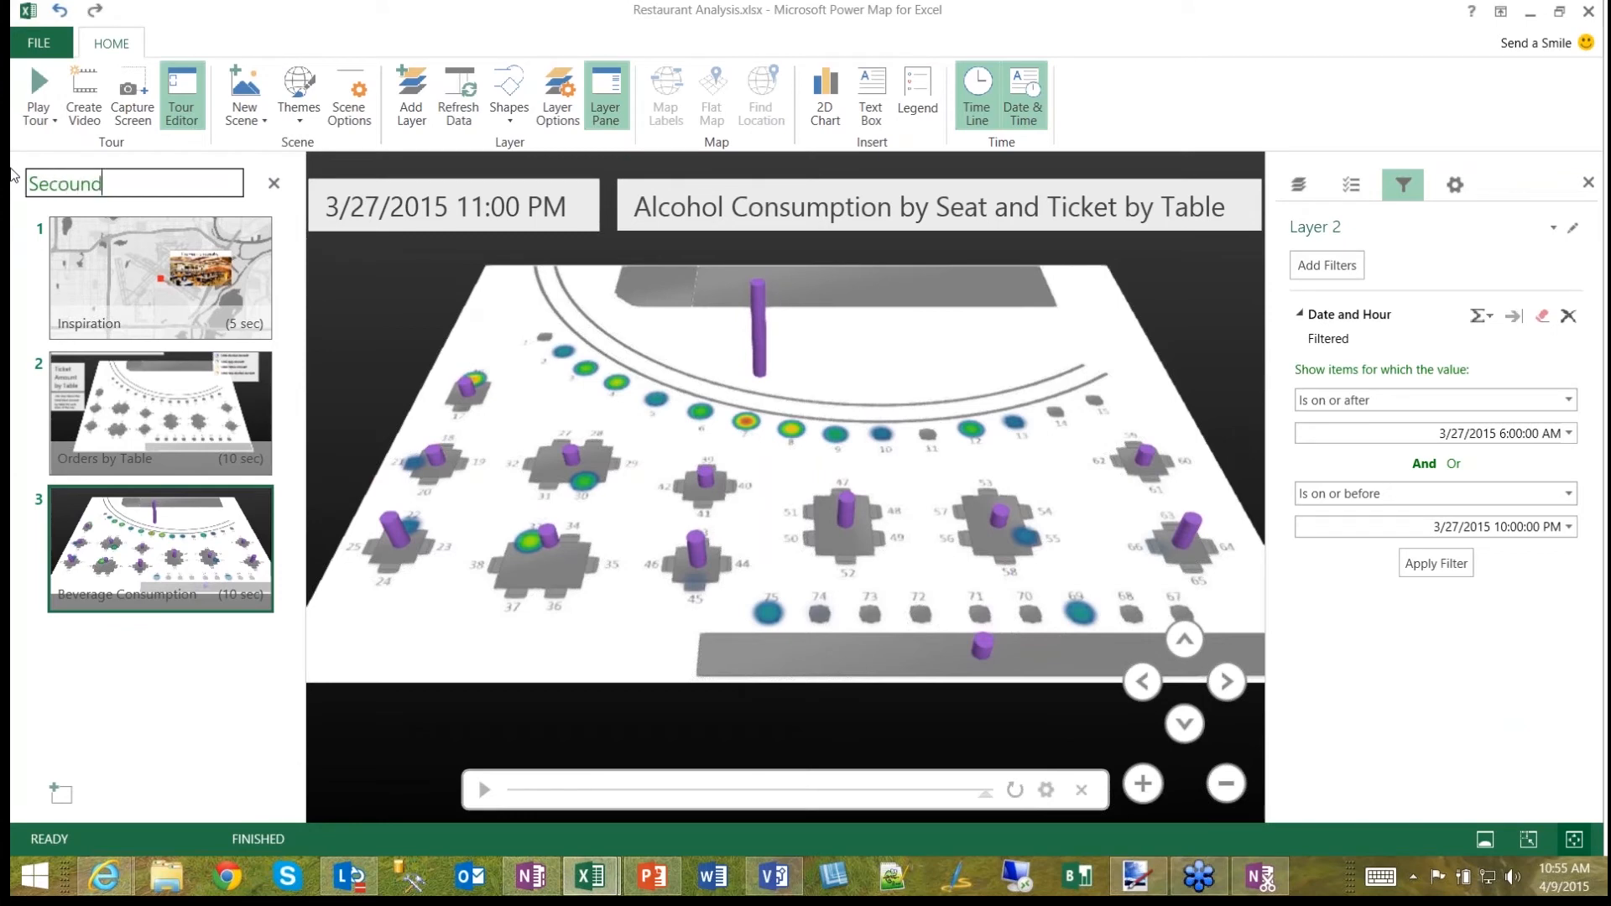
{"action": "key", "text": "BackSpace"}
{"action": "key", "text": "BackSpace"}
{"action": "type", "text": "nd Tour"}
{"action": "key", "text": "Return"}
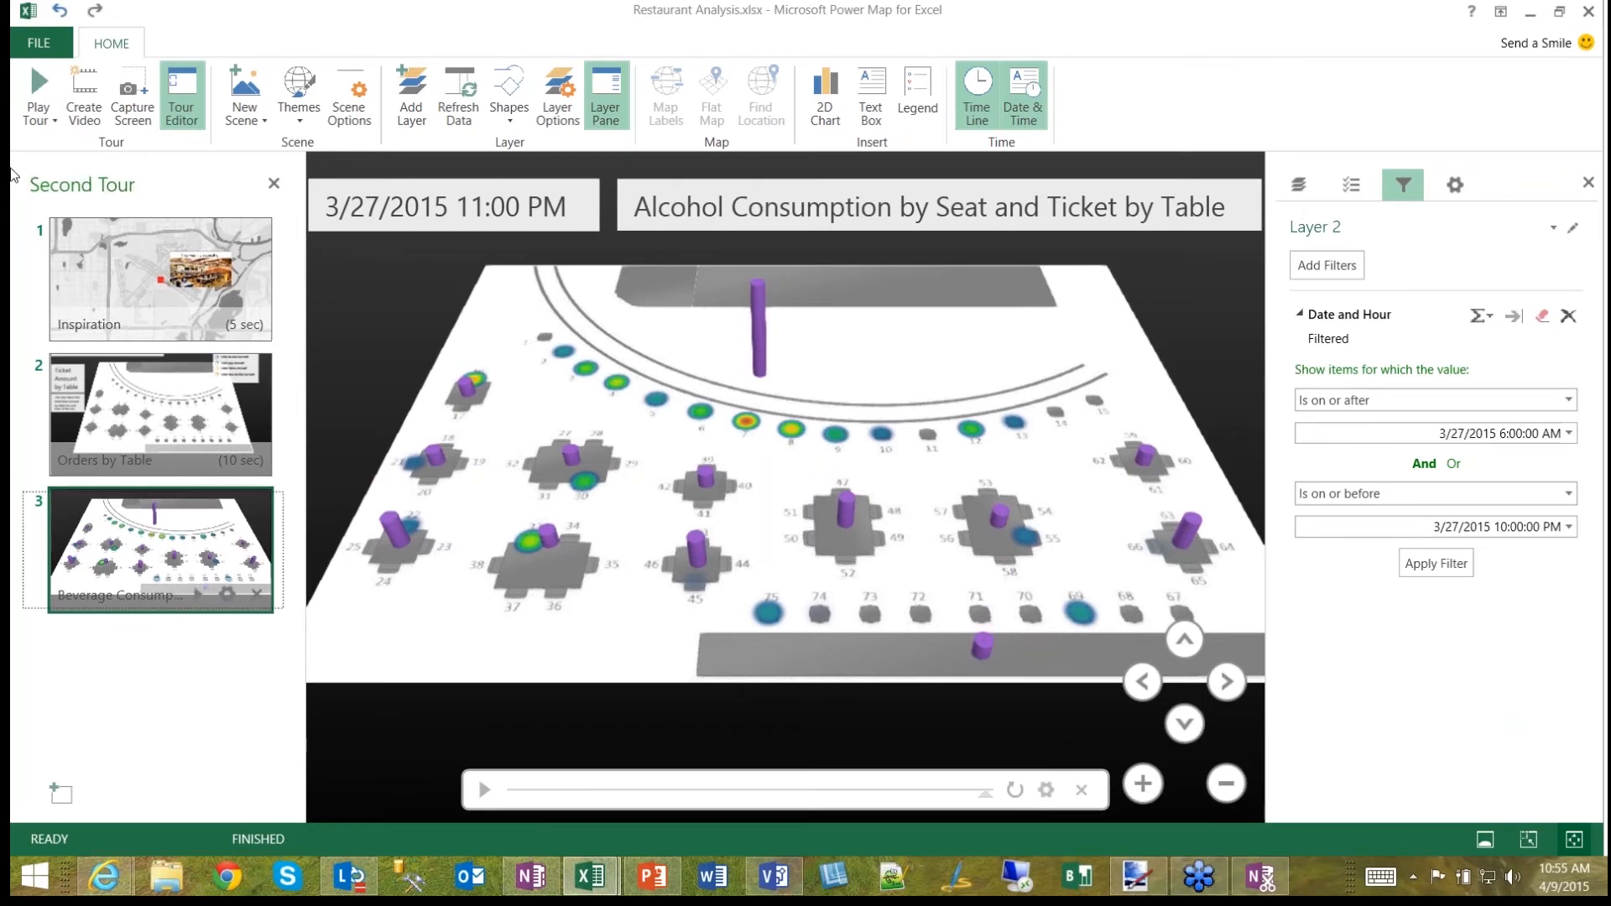
Step: Play the whole tour in full screen and return to the tour editor
{"action": "left_click", "coordinate": [28, 91]}
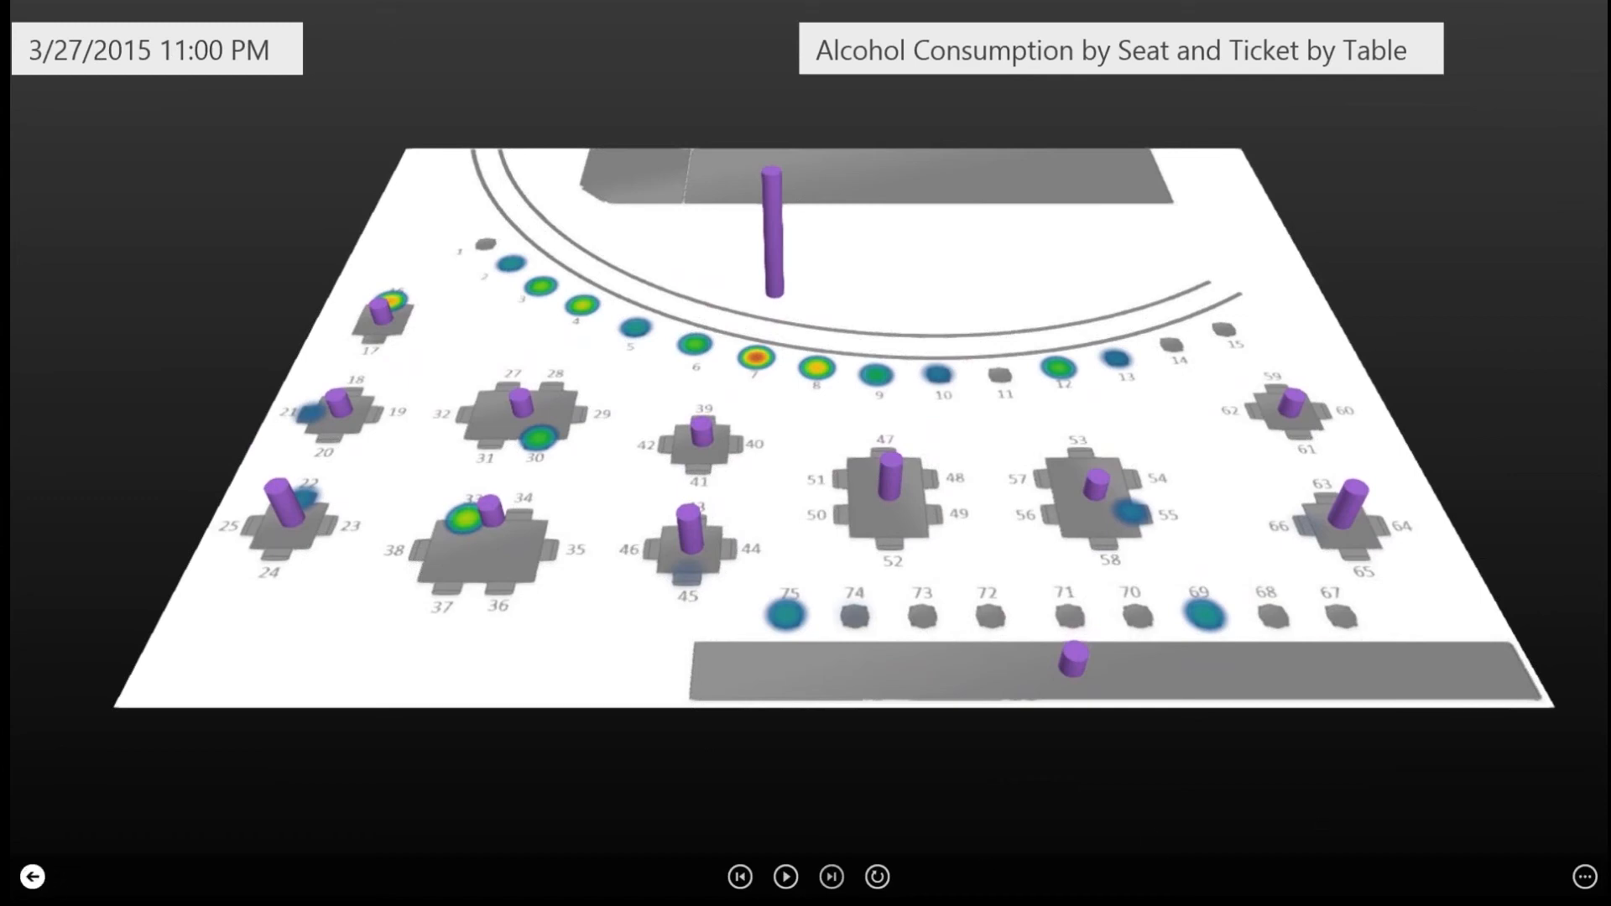
{"action": "left_click", "coordinate": [32, 877]}
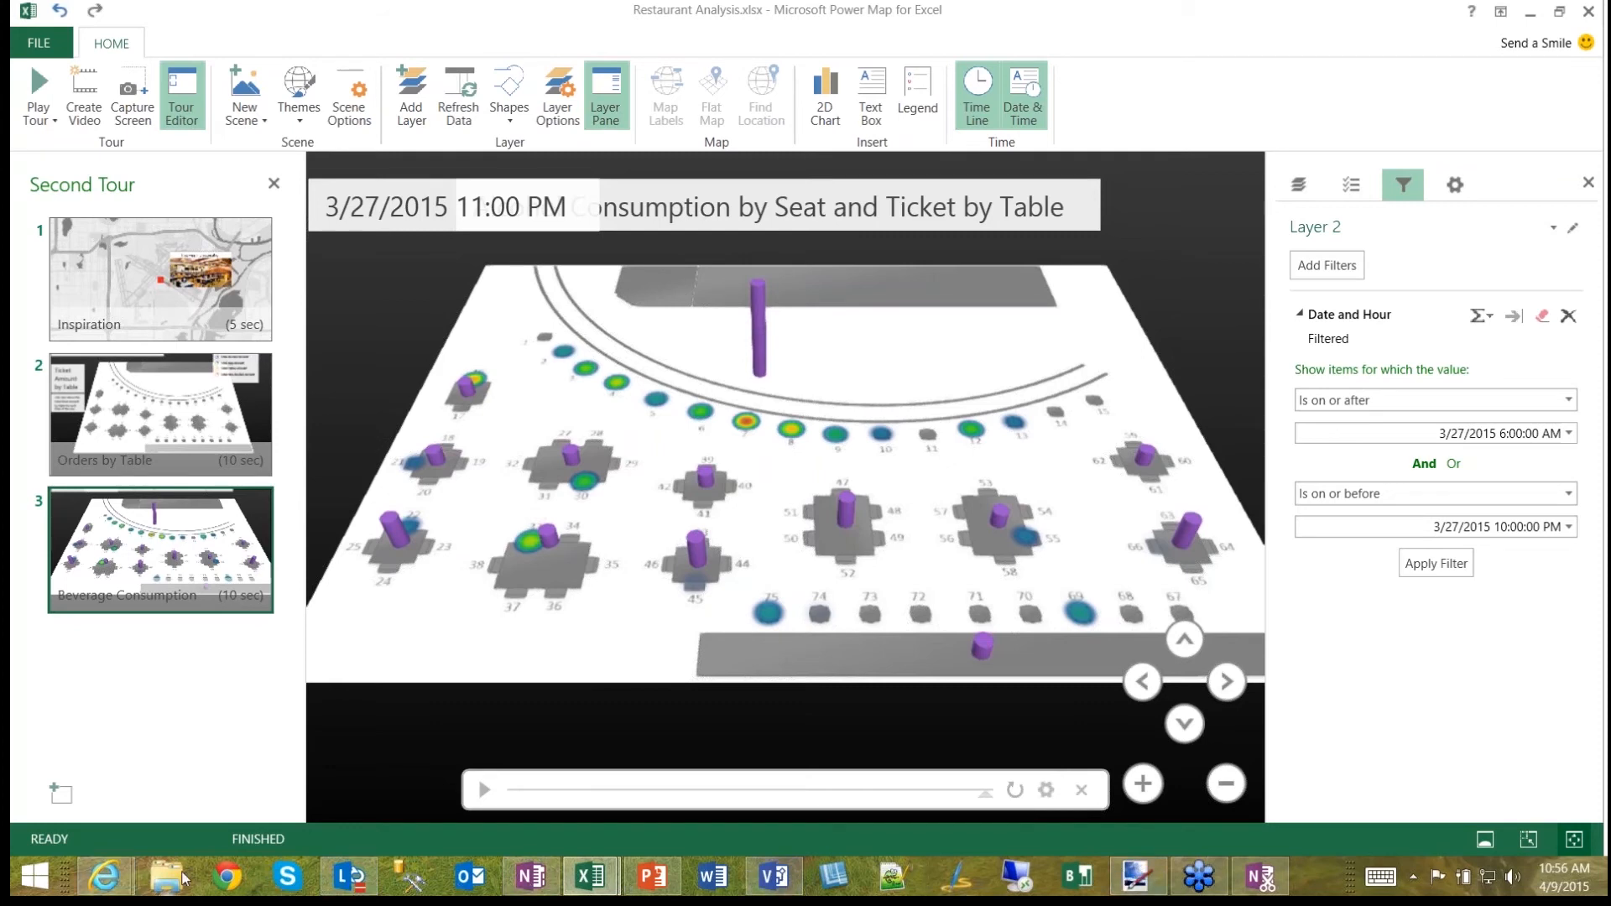
Step: Switch to PowerPoint, save the presentation and run its slide show from the Demo slide on to the Wrap Up slide
{"action": "left_click", "coordinate": [654, 877]}
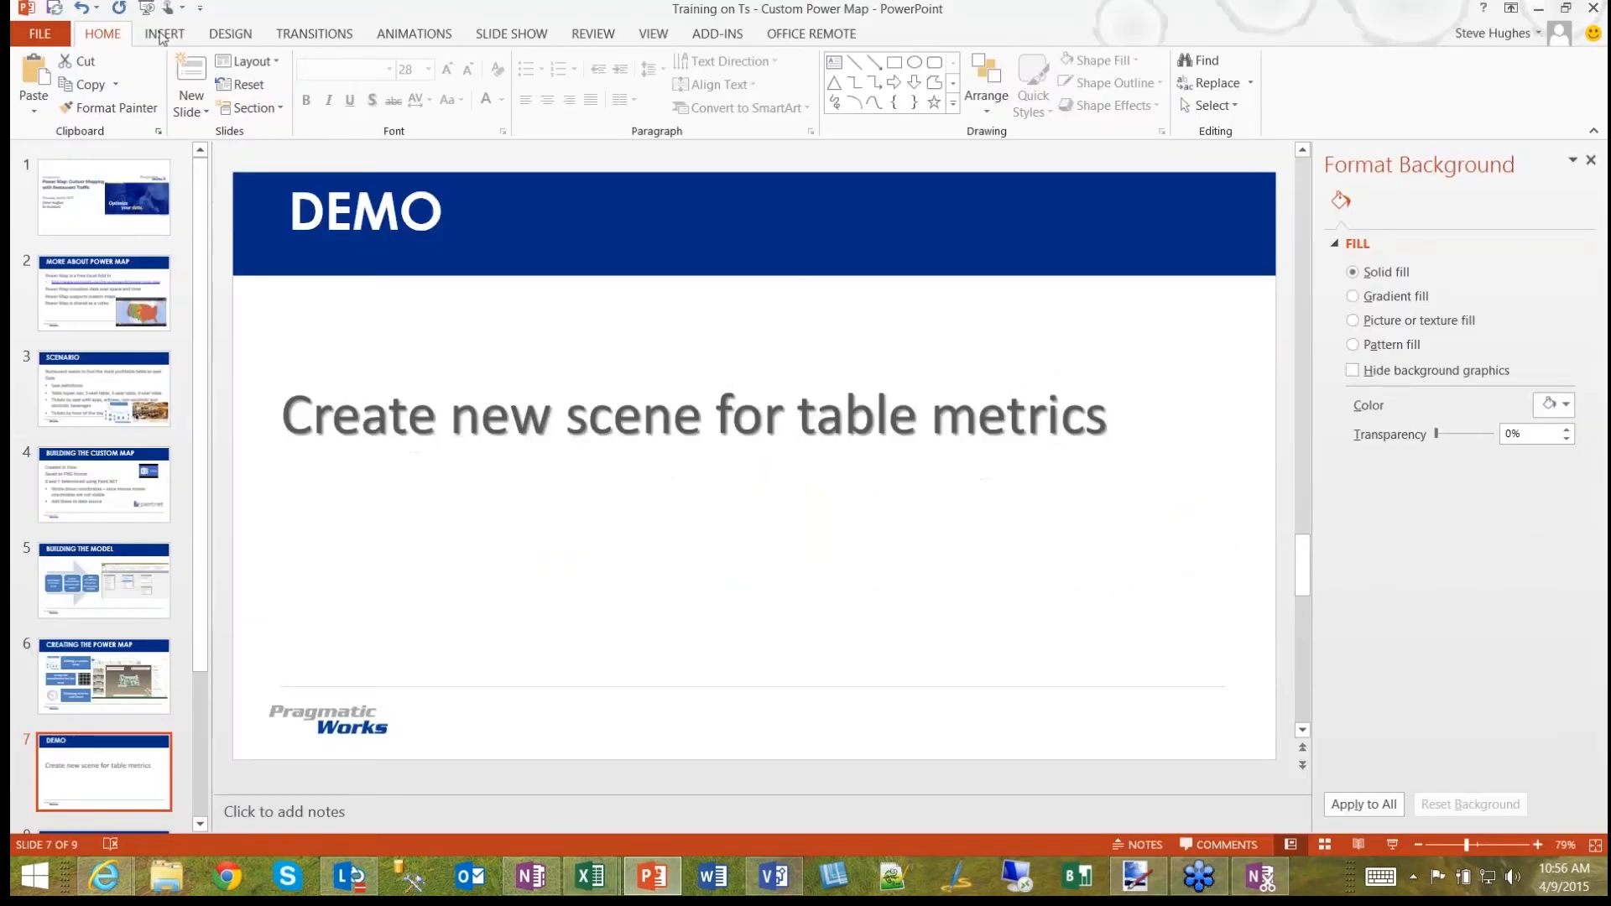
{"action": "right_click", "coordinate": [111, 765]}
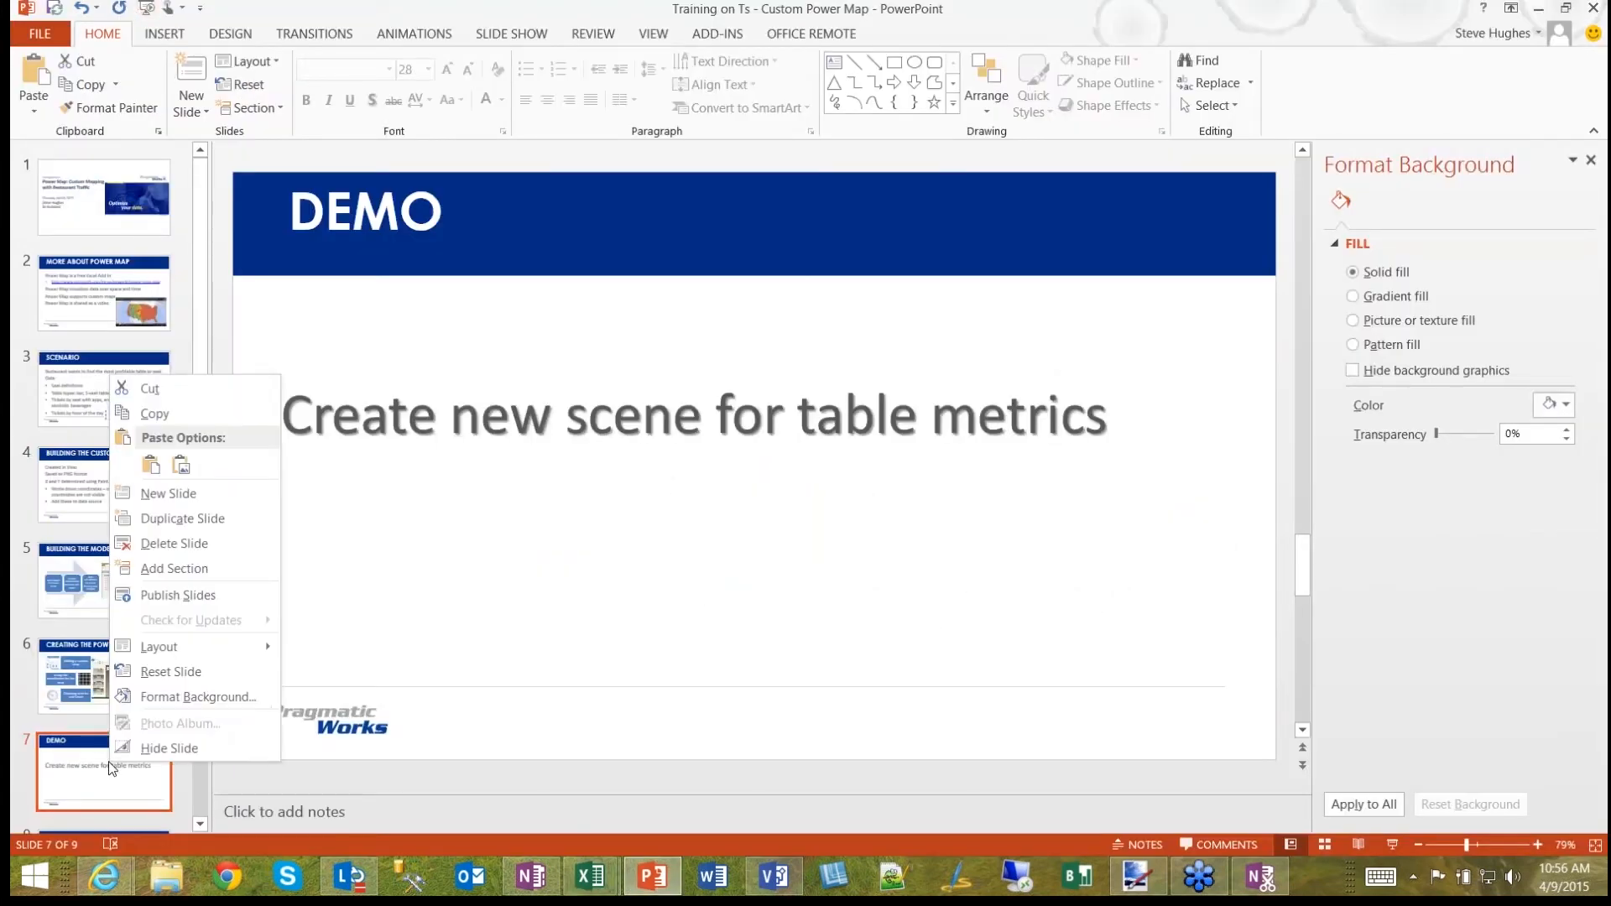
{"action": "left_click", "coordinate": [109, 765]}
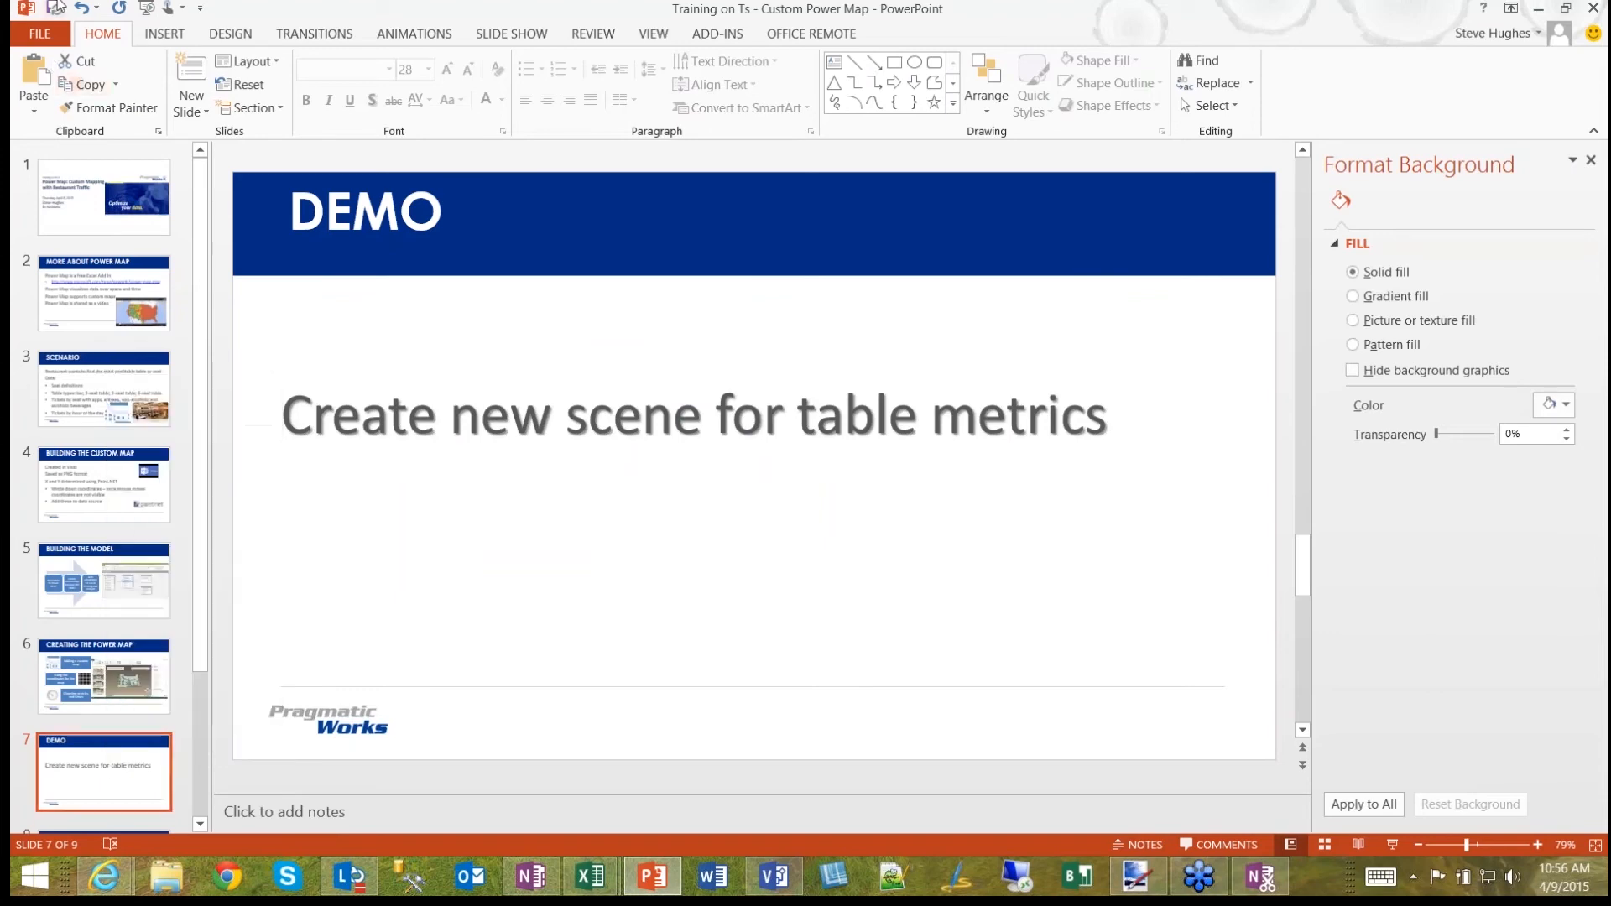
{"action": "left_click", "coordinate": [56, 4]}
{"action": "key", "text": "shift+F5"}
{"action": "key", "text": "Right"}
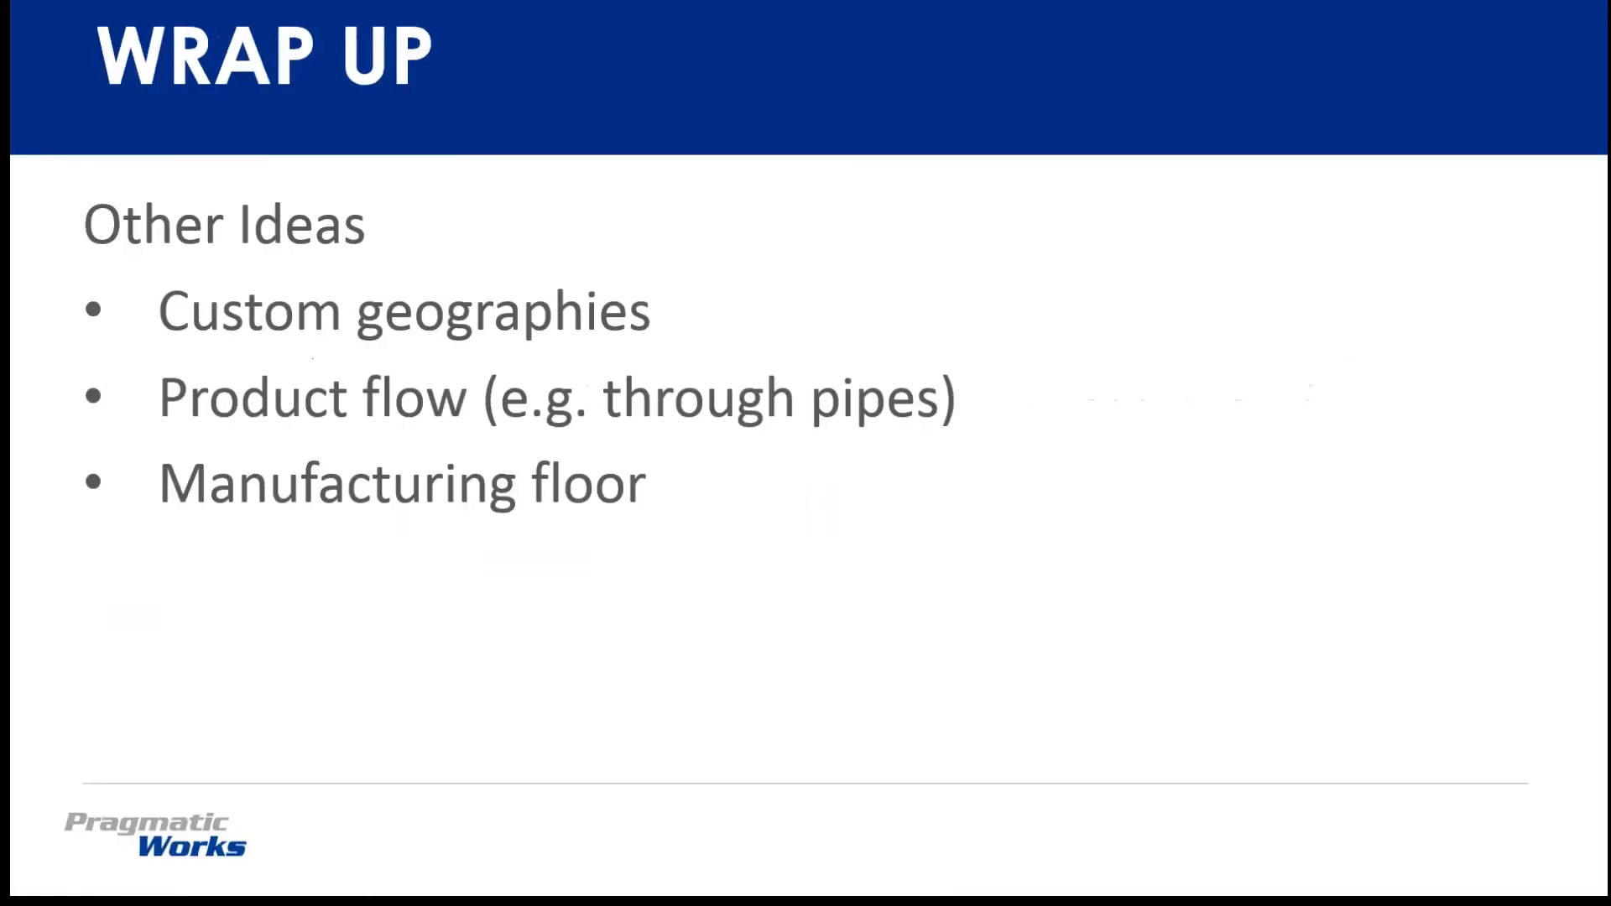